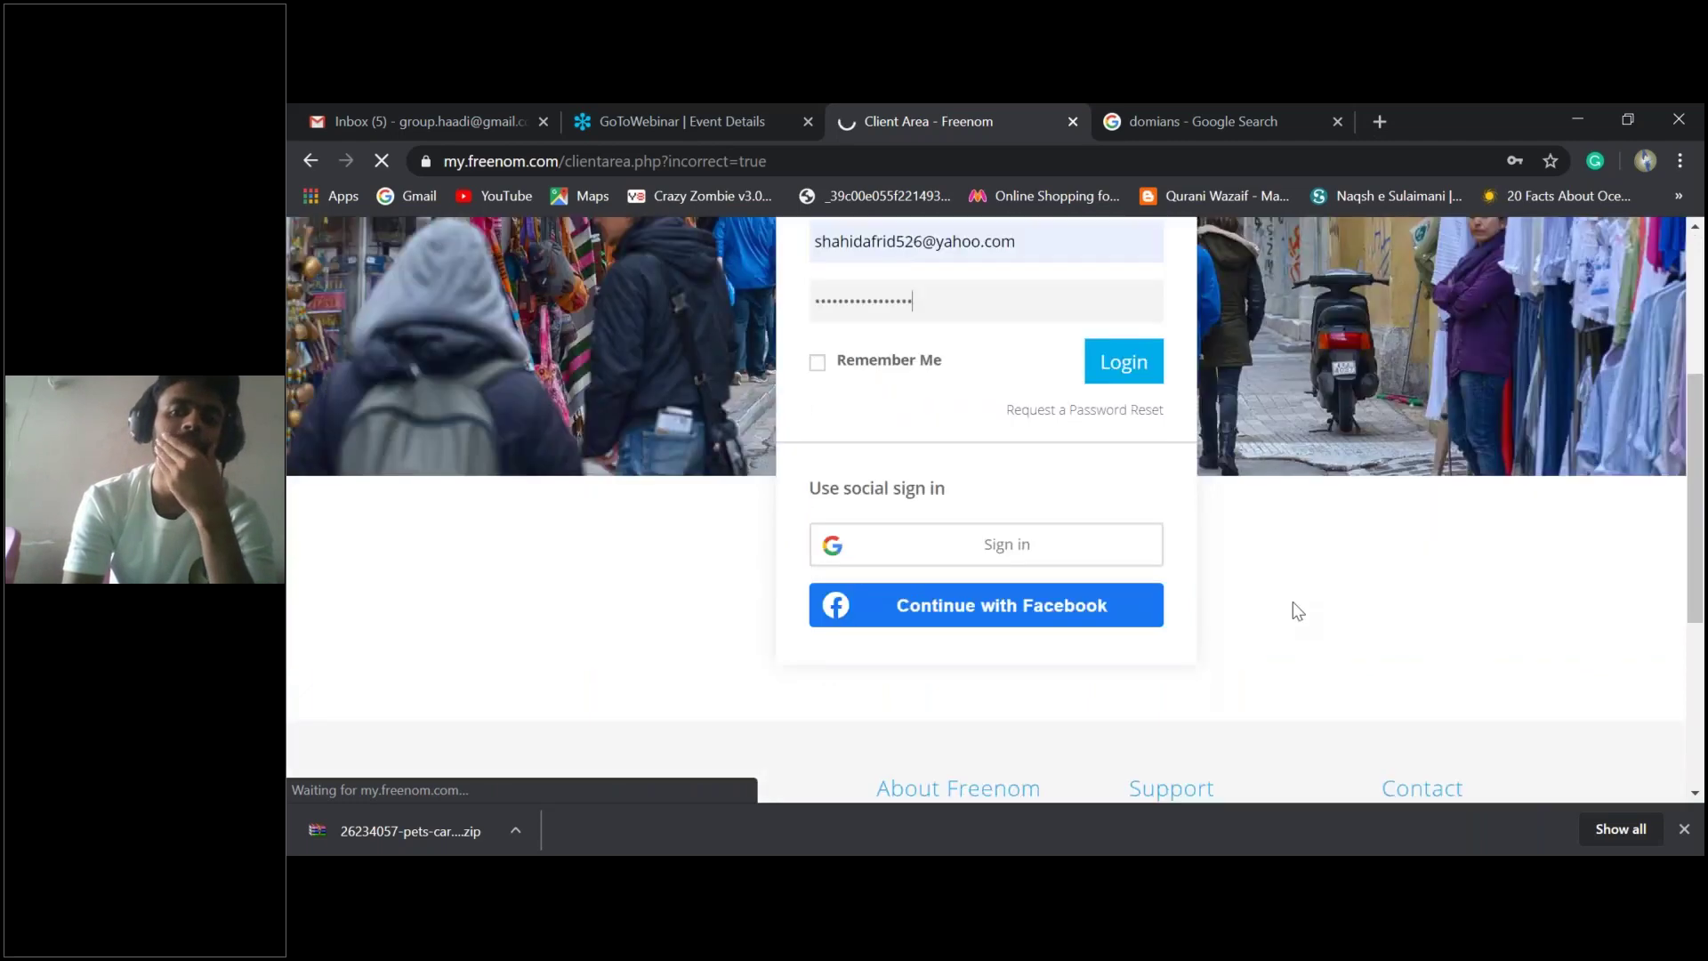
- Open Register a New Domain from Freenom's Services menu to reach the Domain Checker
{"action": "scroll", "coordinate": [1294, 601], "scroll_direction": "up", "scroll_amount": 4}
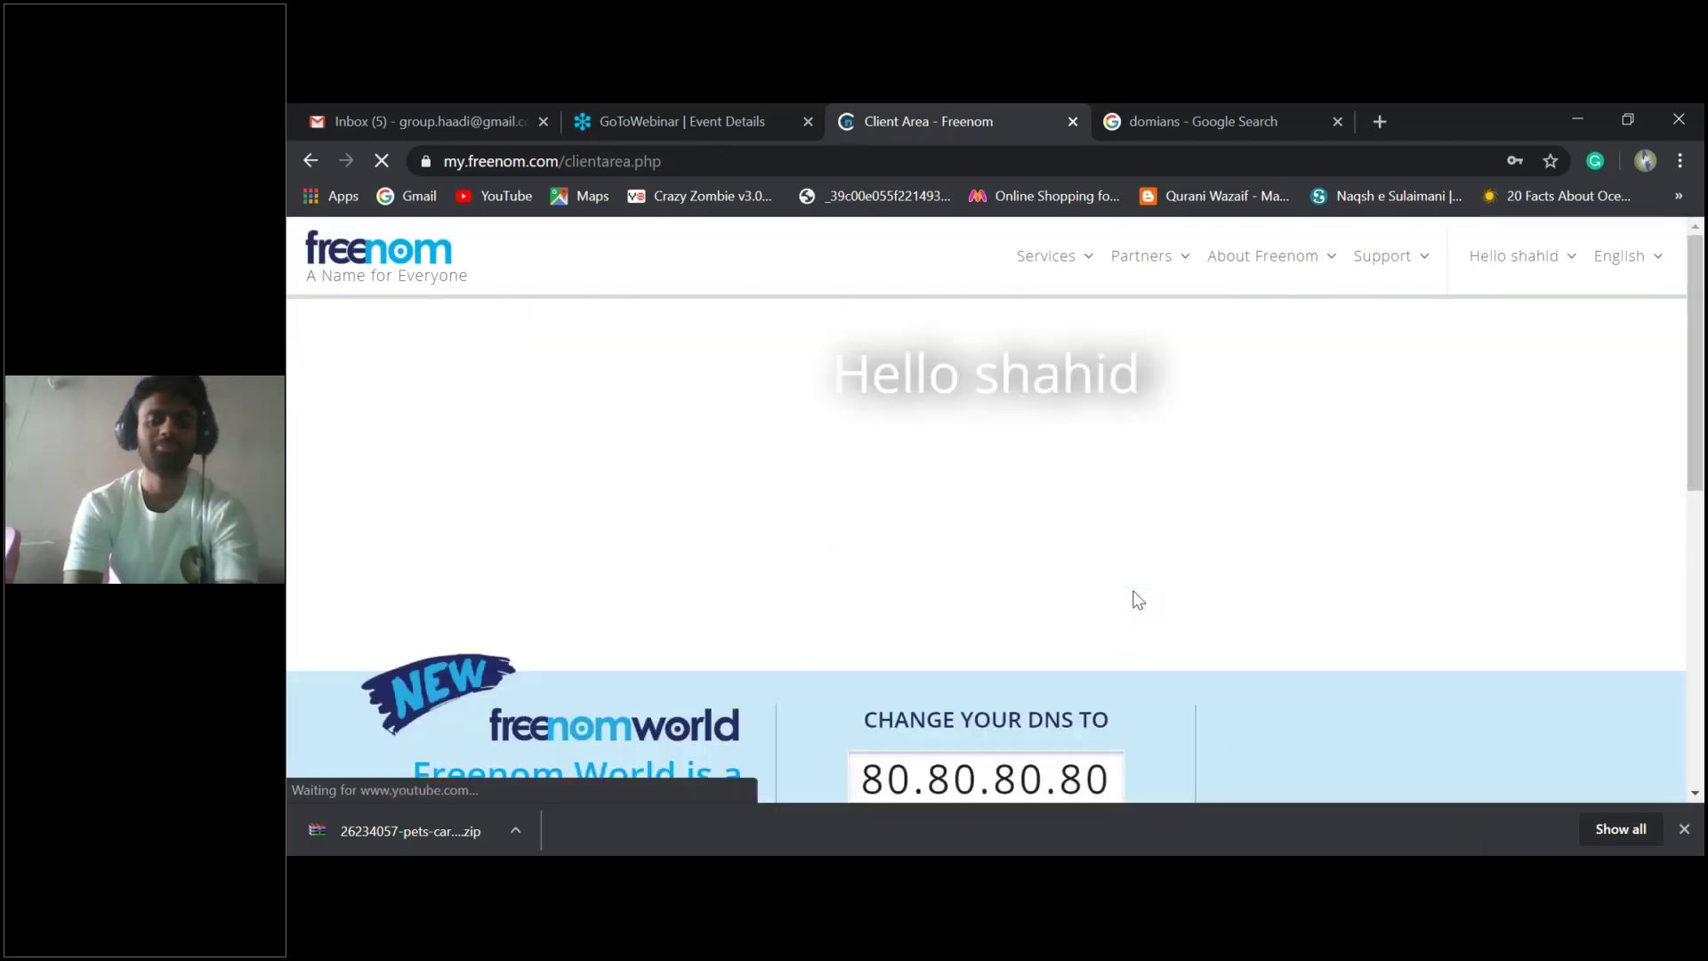
{"action": "scroll", "coordinate": [1138, 599], "scroll_direction": "down", "scroll_amount": 10}
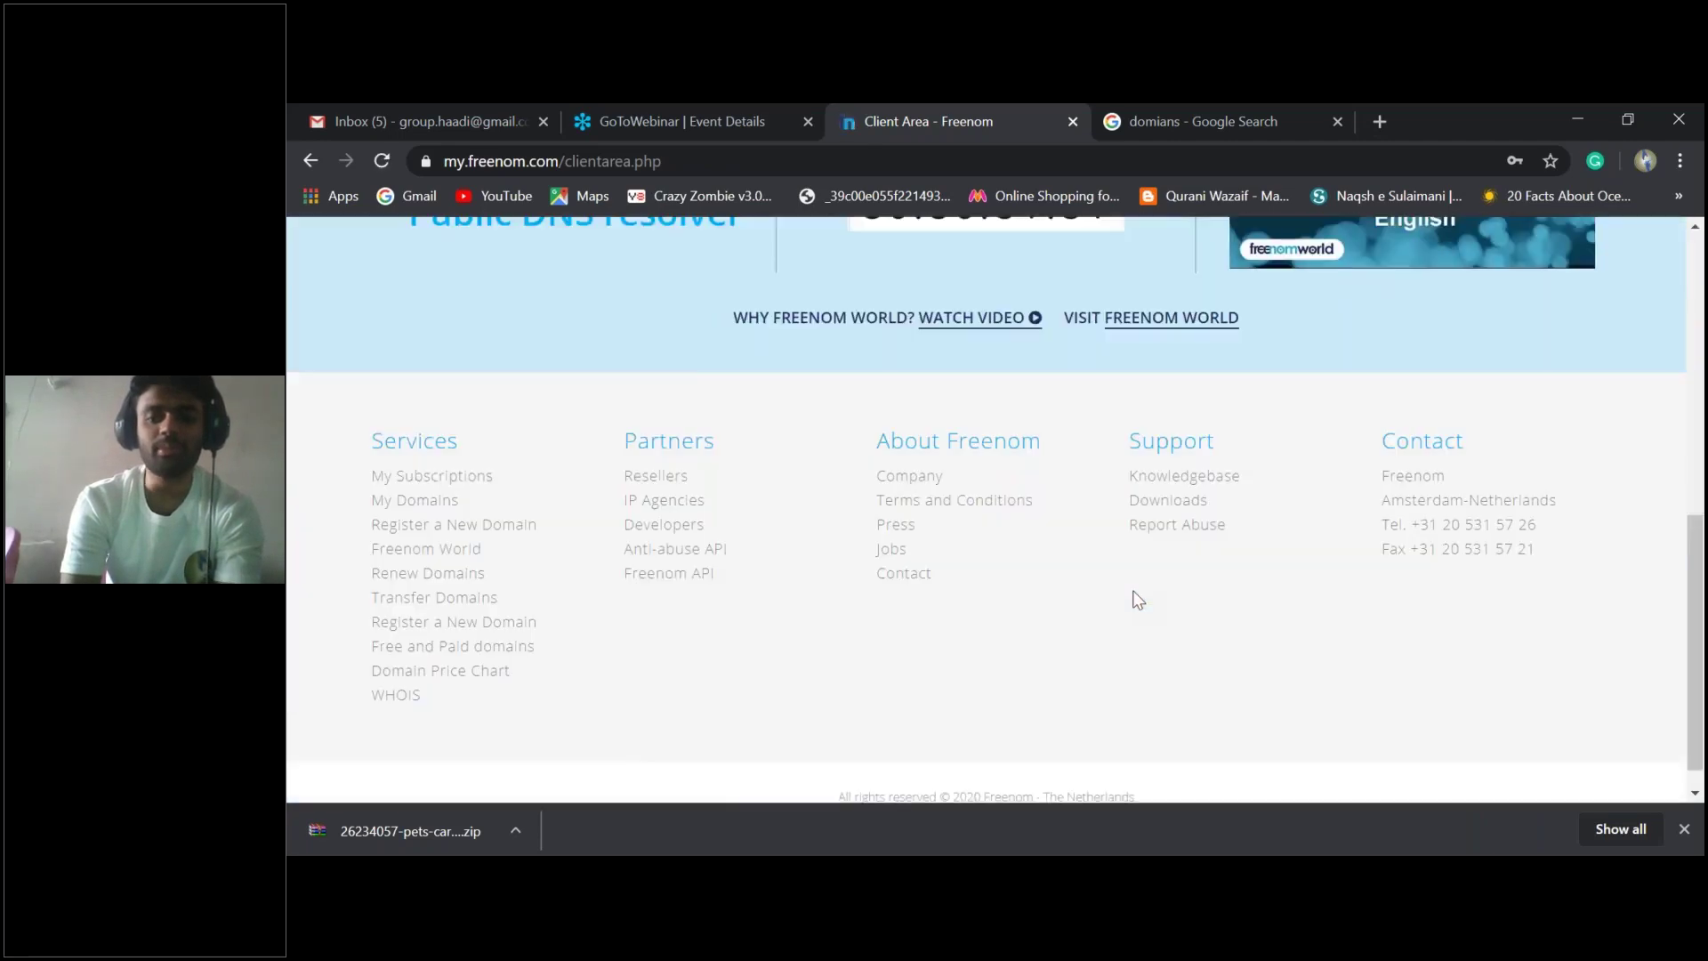
{"action": "scroll", "coordinate": [1138, 599], "scroll_direction": "up", "scroll_amount": 10}
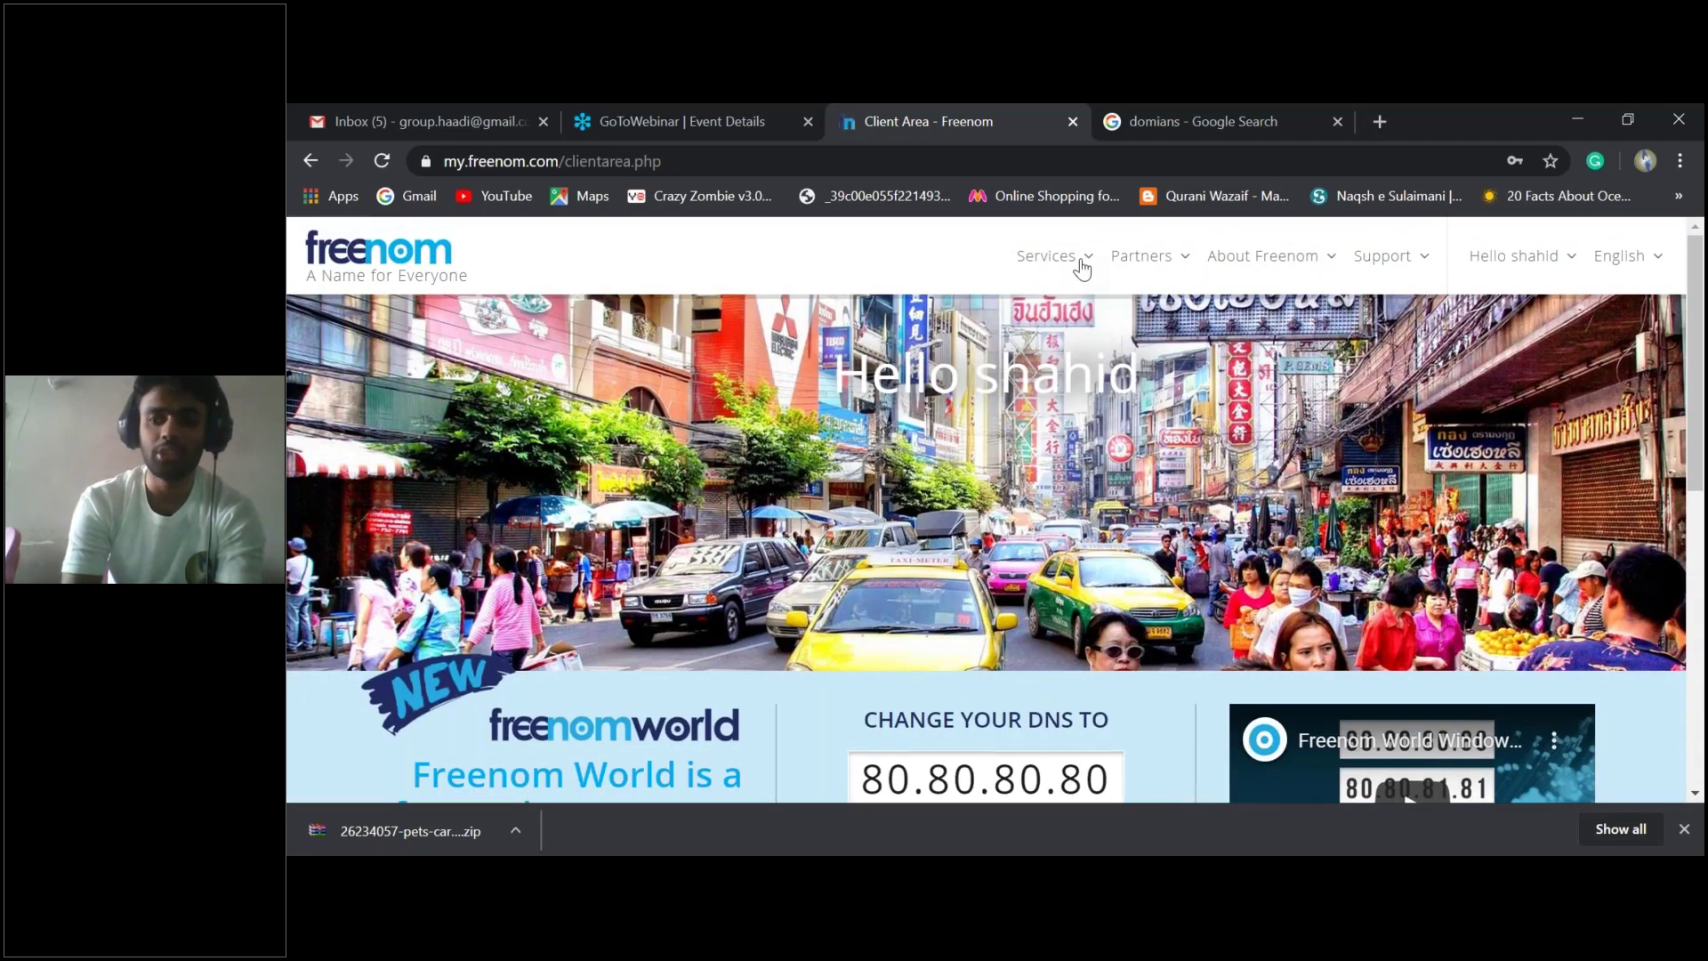
{"action": "left_click", "coordinate": [1082, 265]}
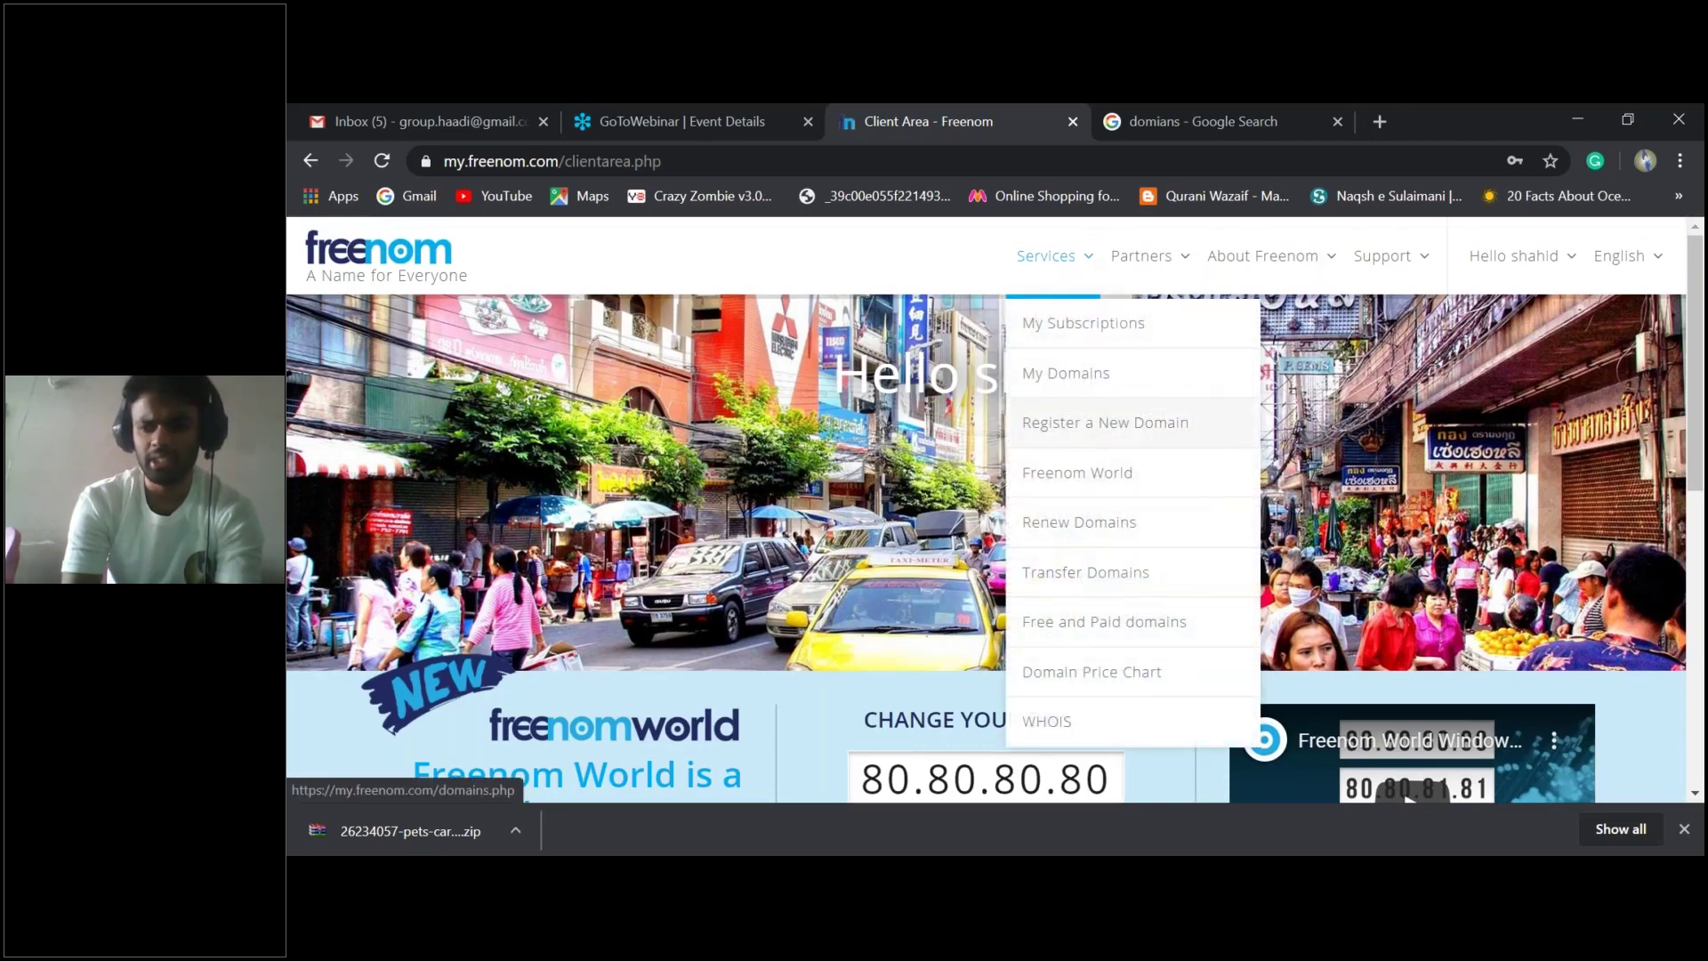
{"action": "left_click", "coordinate": [1105, 423]}
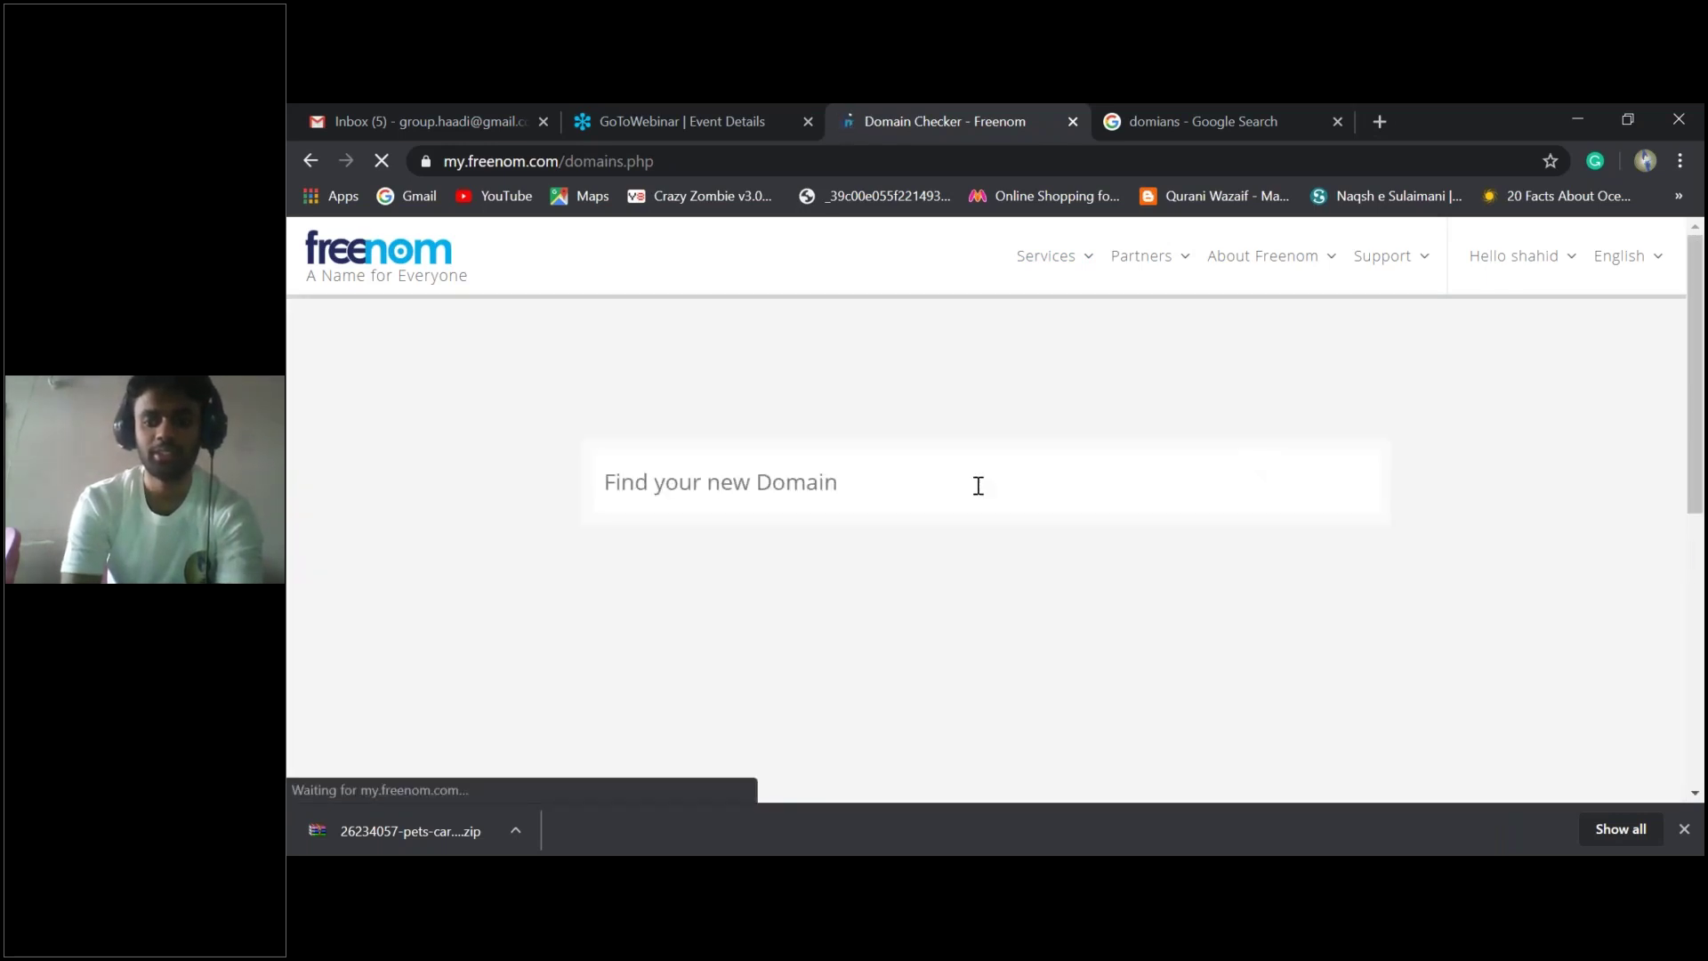
- Search for 'morcoffee' and select the free morcoffee.ml domain with Get it now!
{"action": "scroll", "coordinate": [979, 486], "scroll_direction": "down", "scroll_amount": 5}
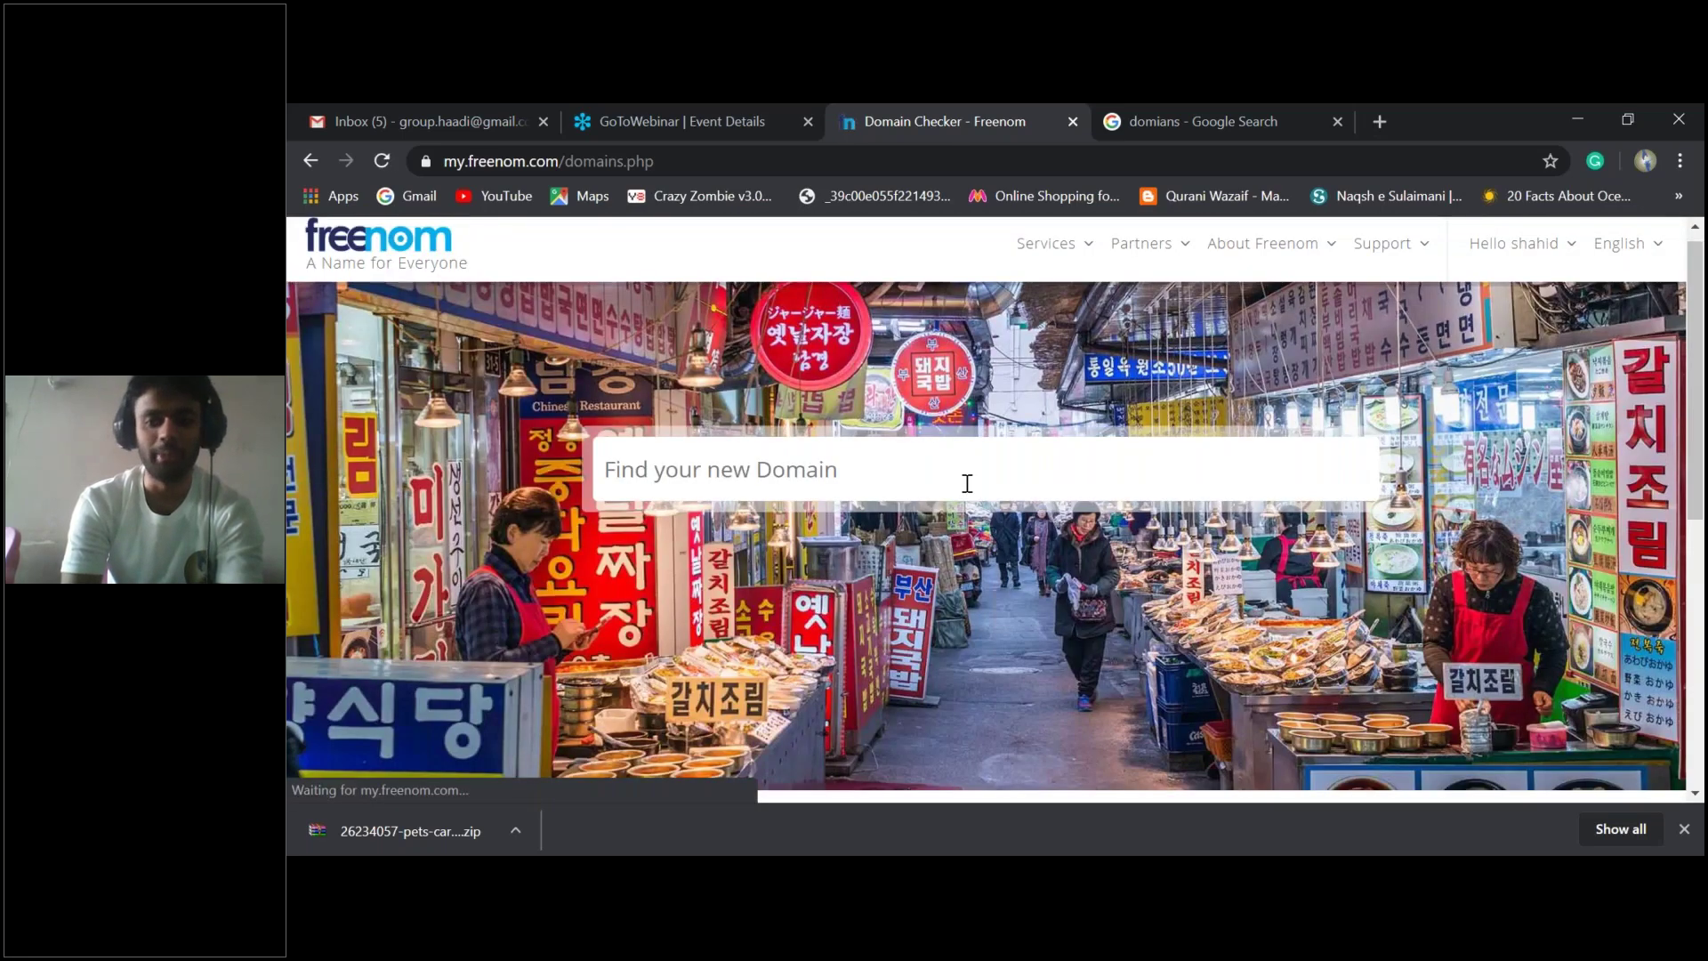
{"action": "left_click", "coordinate": [967, 483]}
{"action": "scroll", "coordinate": [967, 483], "scroll_direction": "down", "scroll_amount": 1}
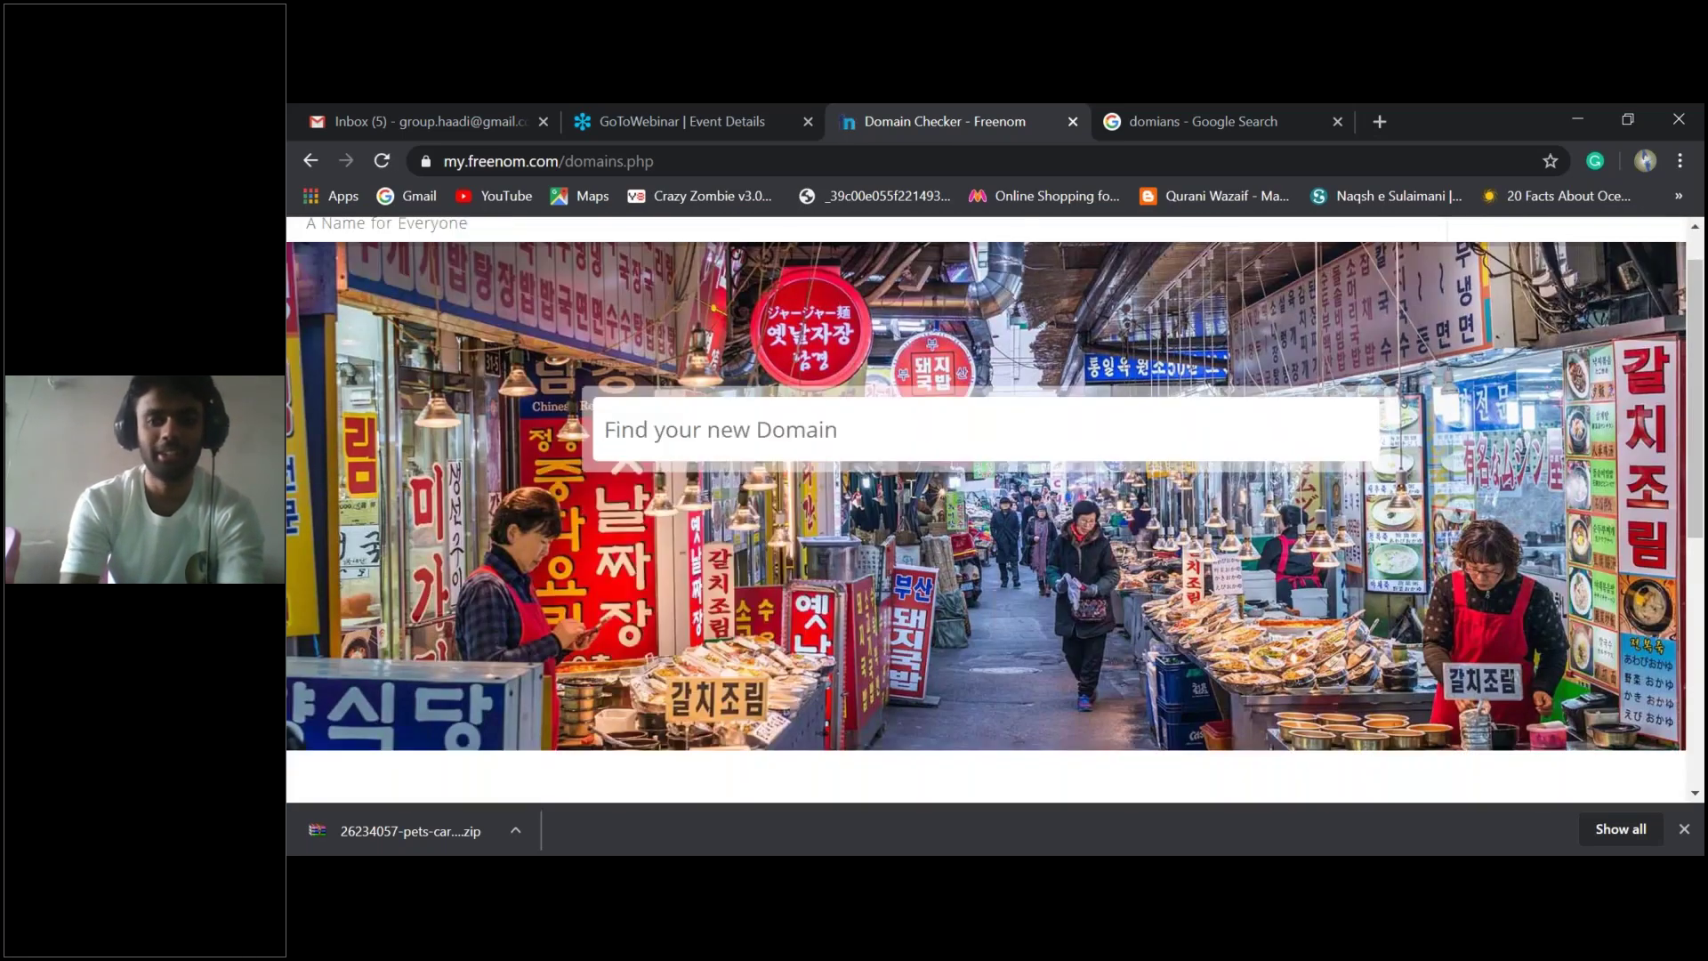
{"action": "left_click", "coordinate": [821, 344]}
{"action": "type", "text": "mor"}
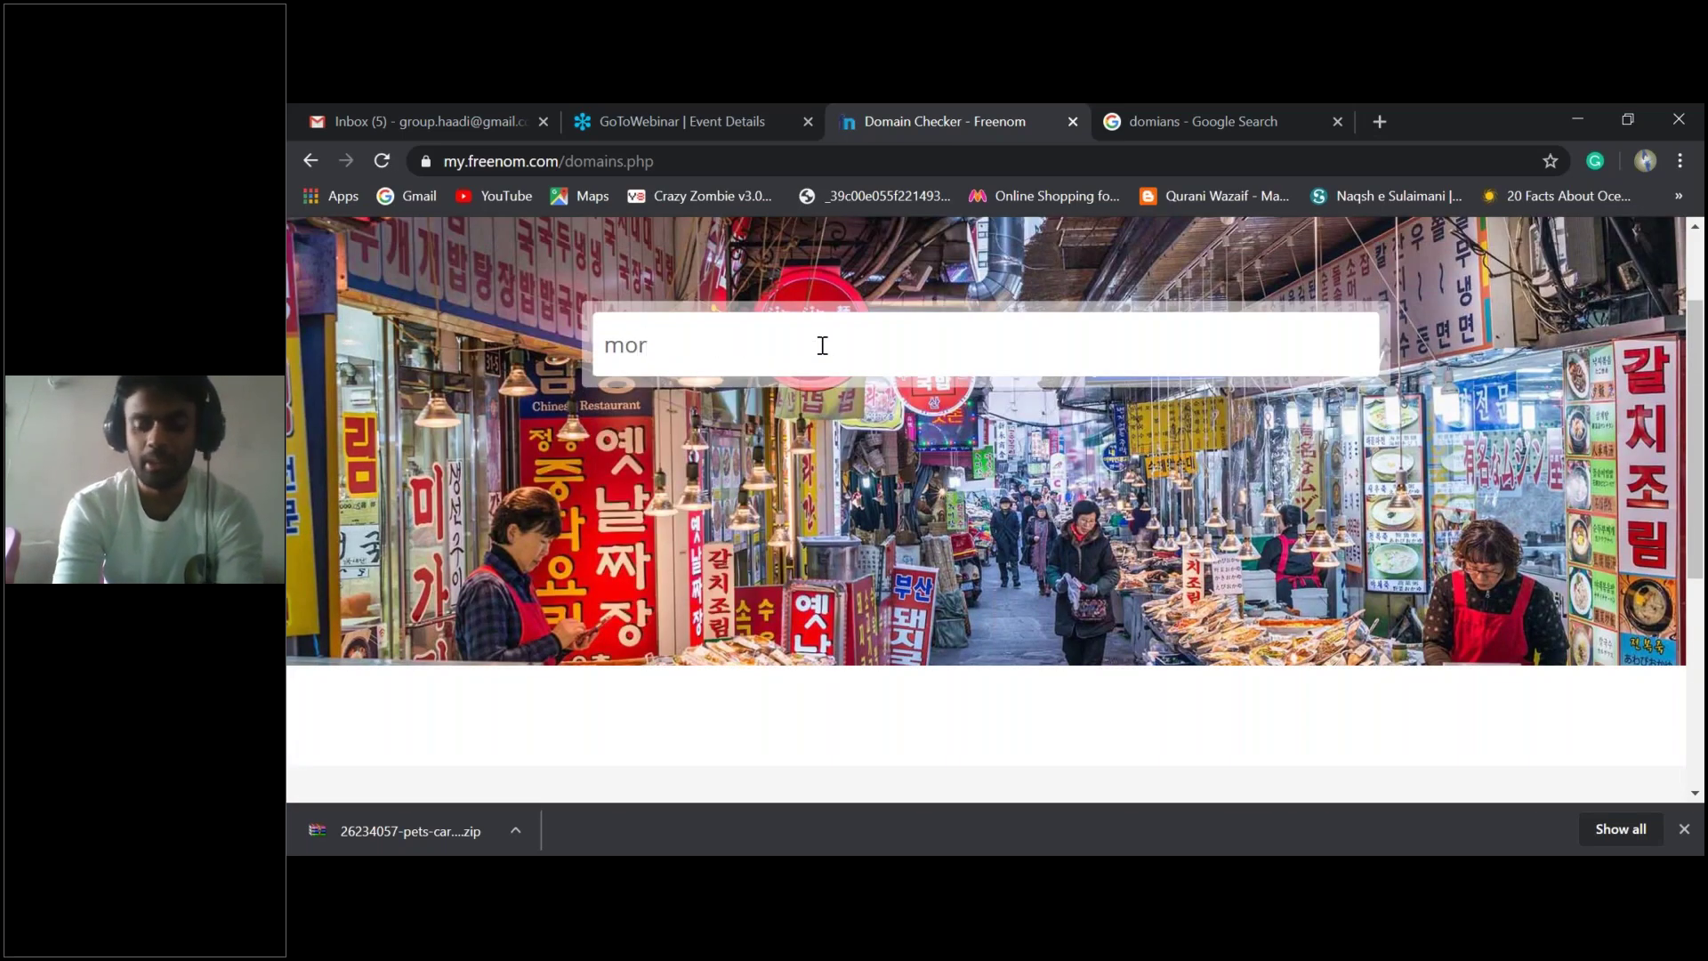
{"action": "type", "text": "coffee"}
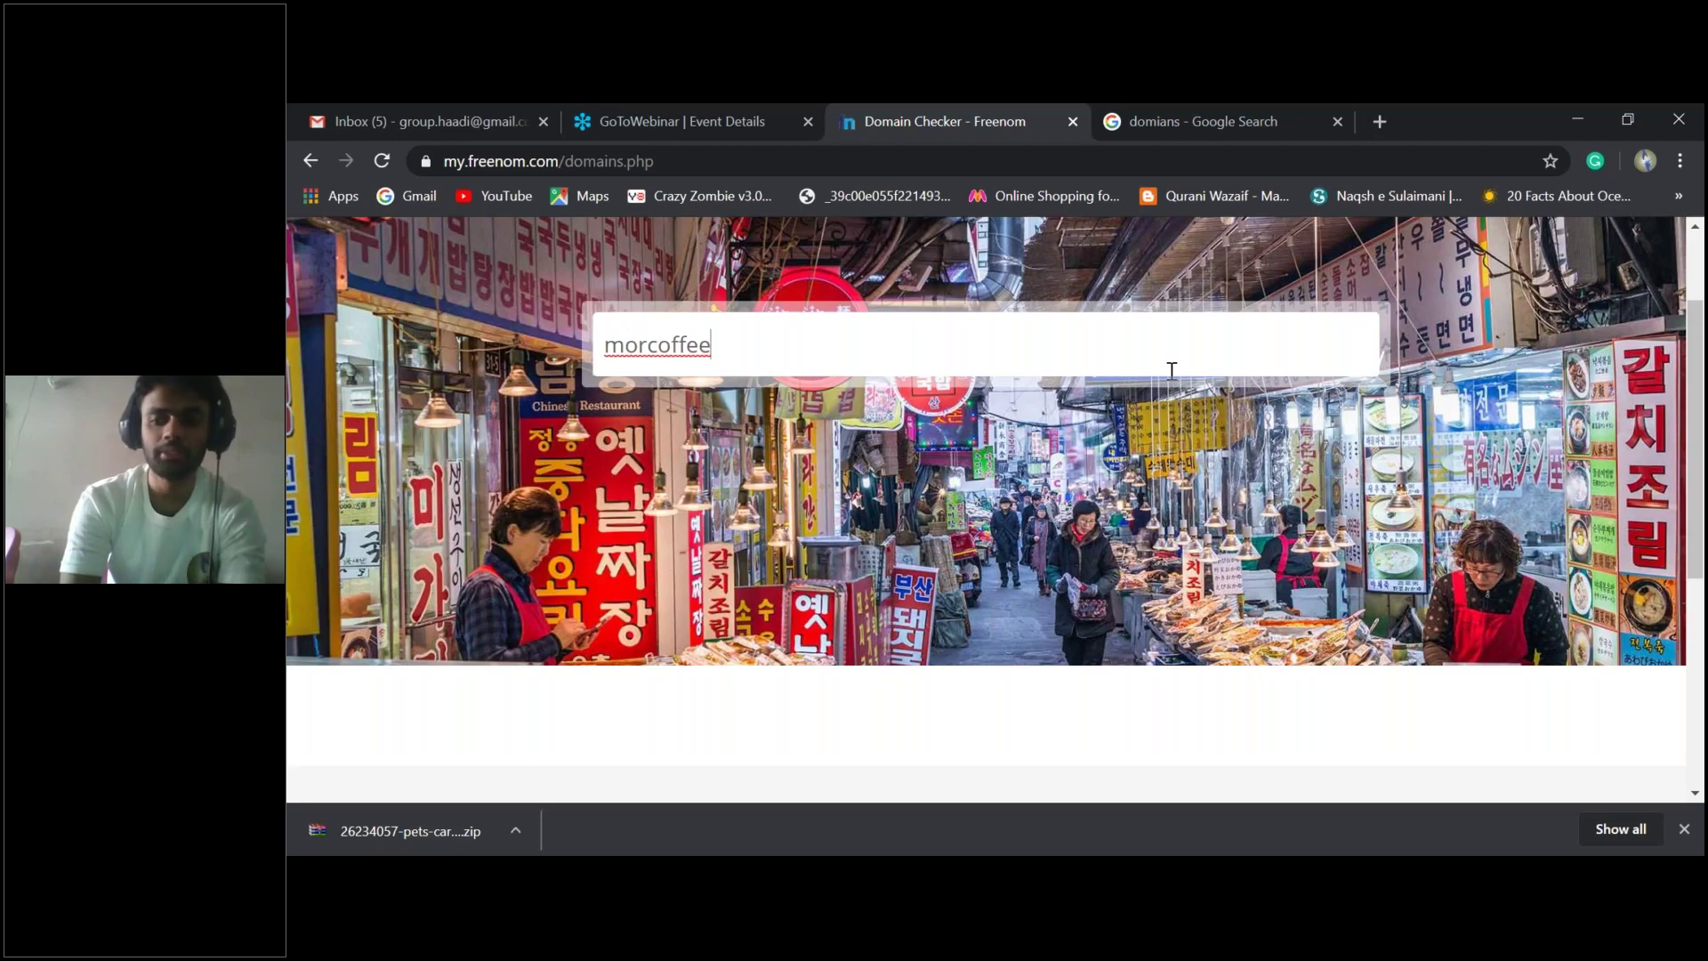
{"action": "key", "text": "Return"}
{"action": "scroll", "coordinate": [1098, 529], "scroll_direction": "down", "scroll_amount": 3}
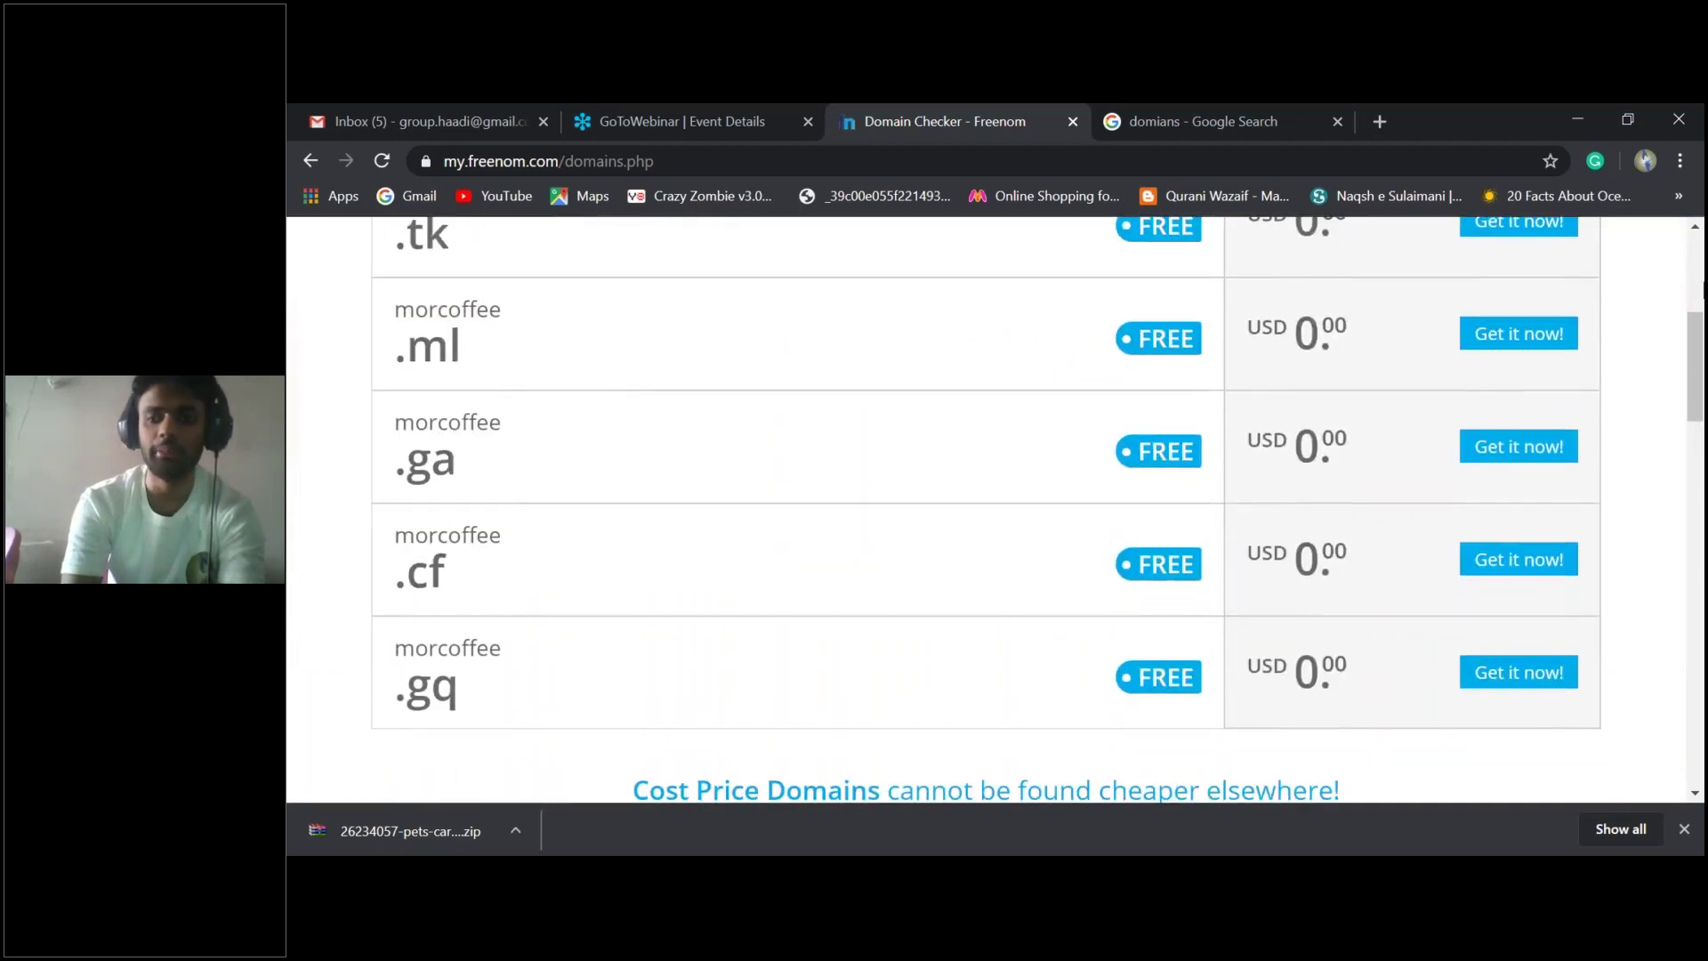
{"action": "left_click", "coordinate": [1537, 335]}
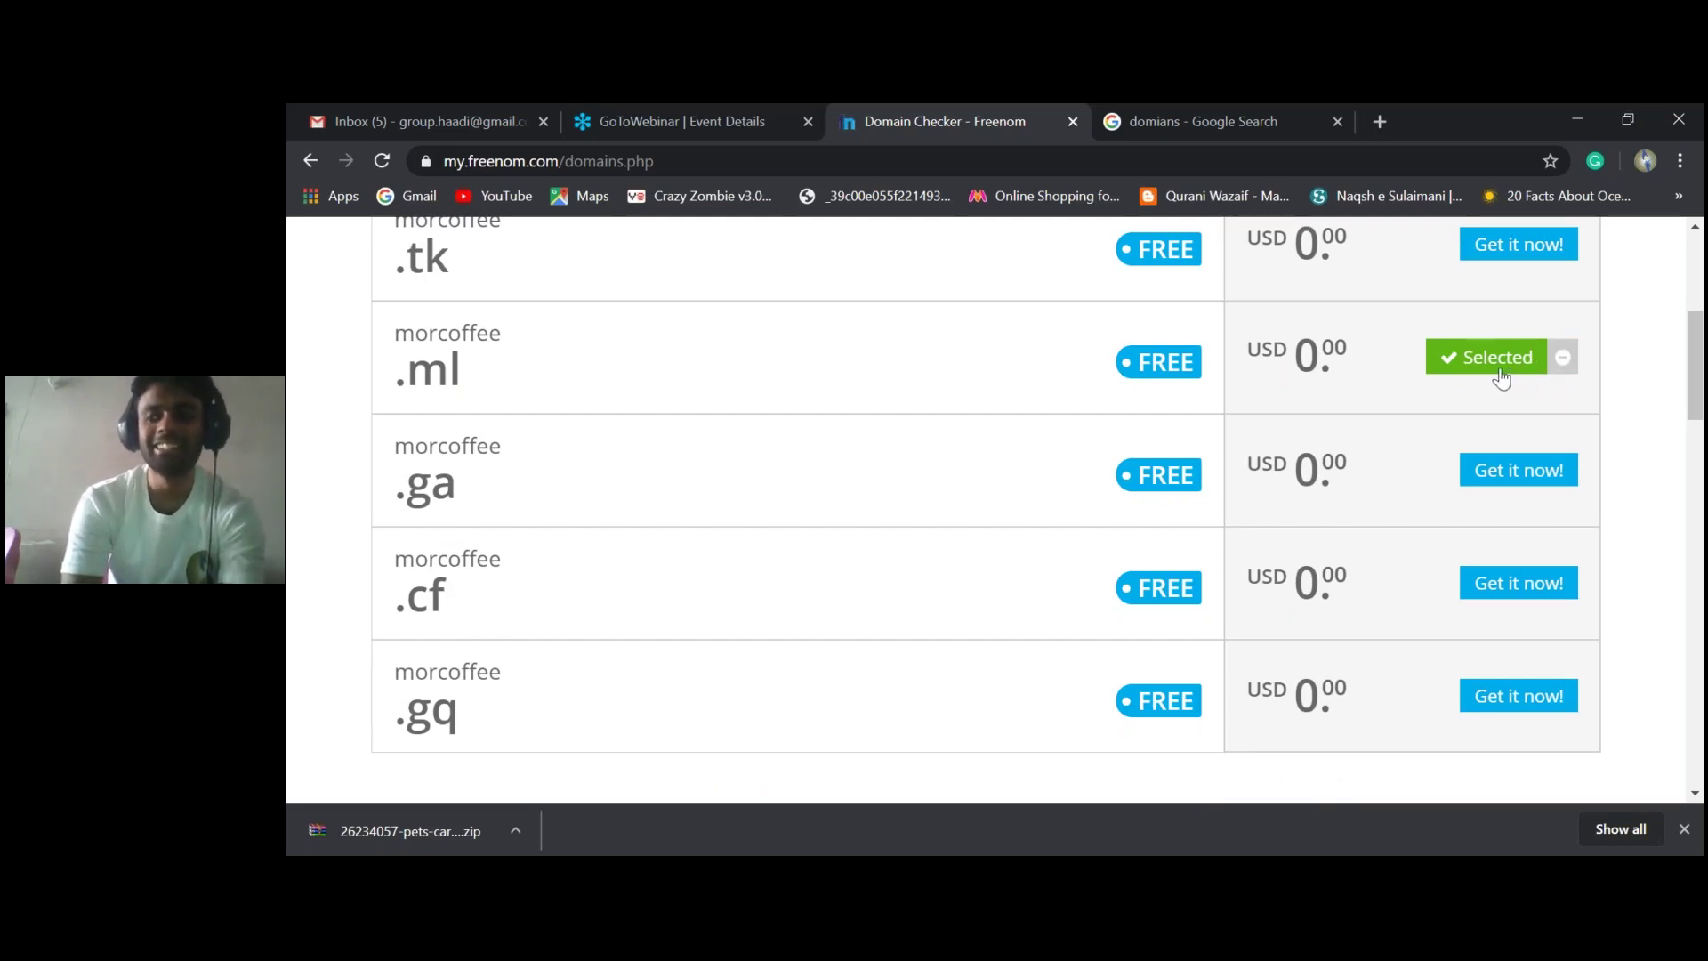
{"action": "scroll", "coordinate": [1446, 374], "scroll_direction": "up", "scroll_amount": 1}
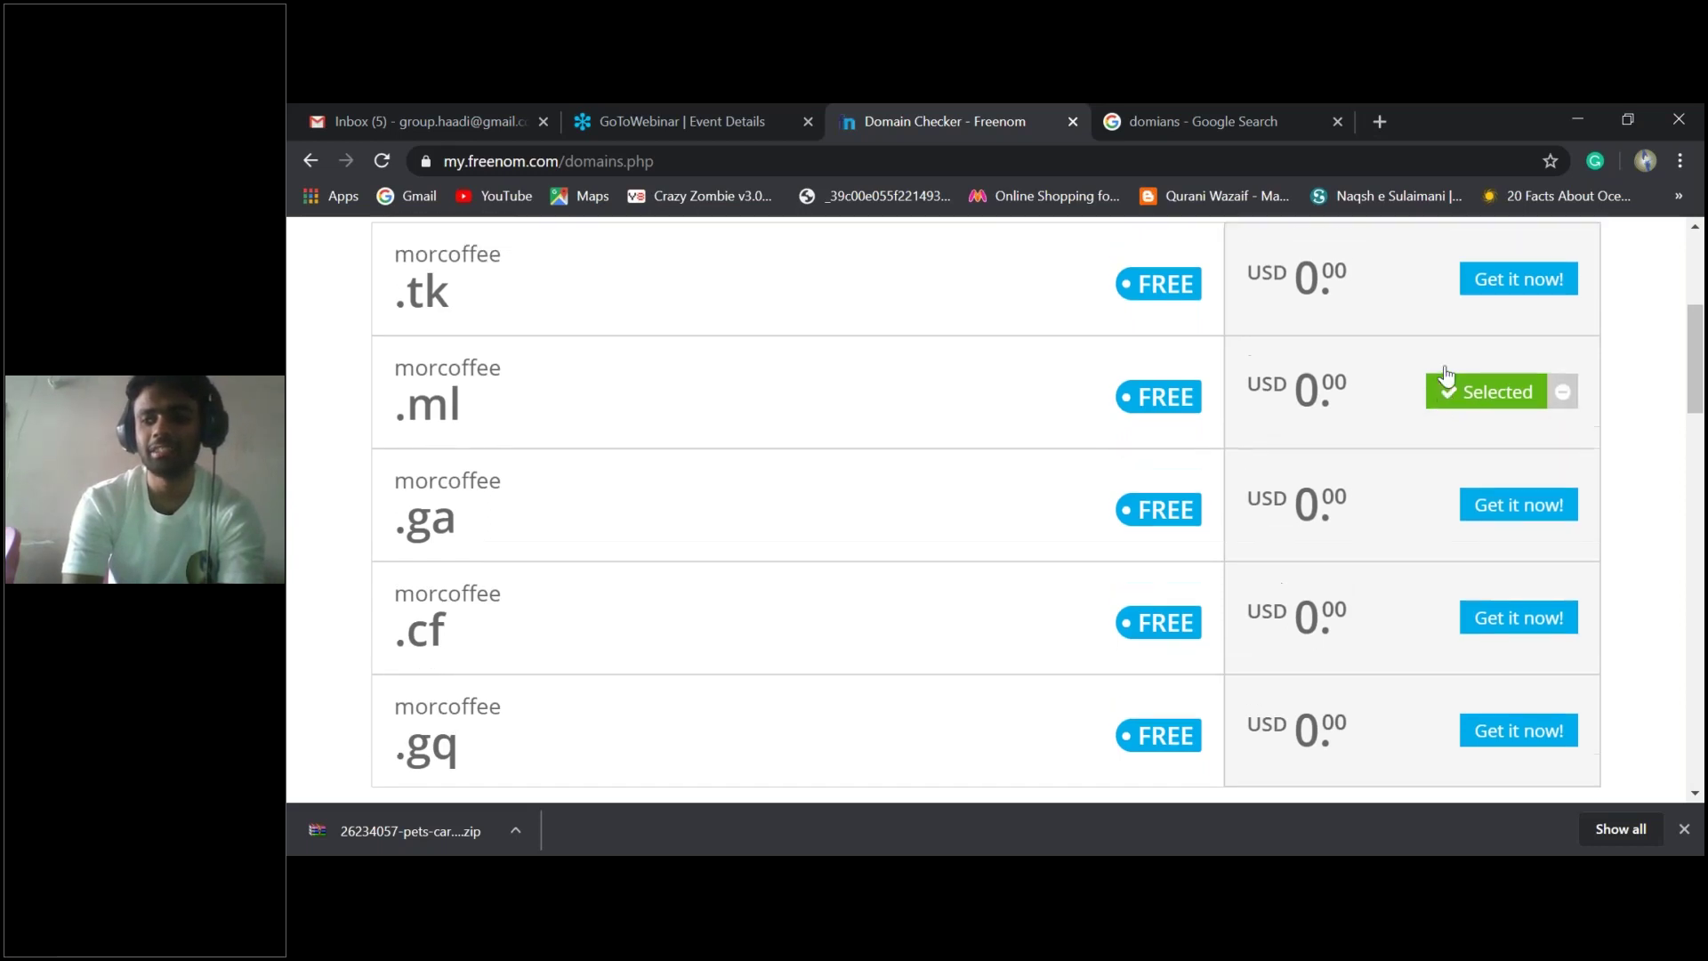
{"action": "scroll", "coordinate": [1446, 374], "scroll_direction": "up", "scroll_amount": 3}
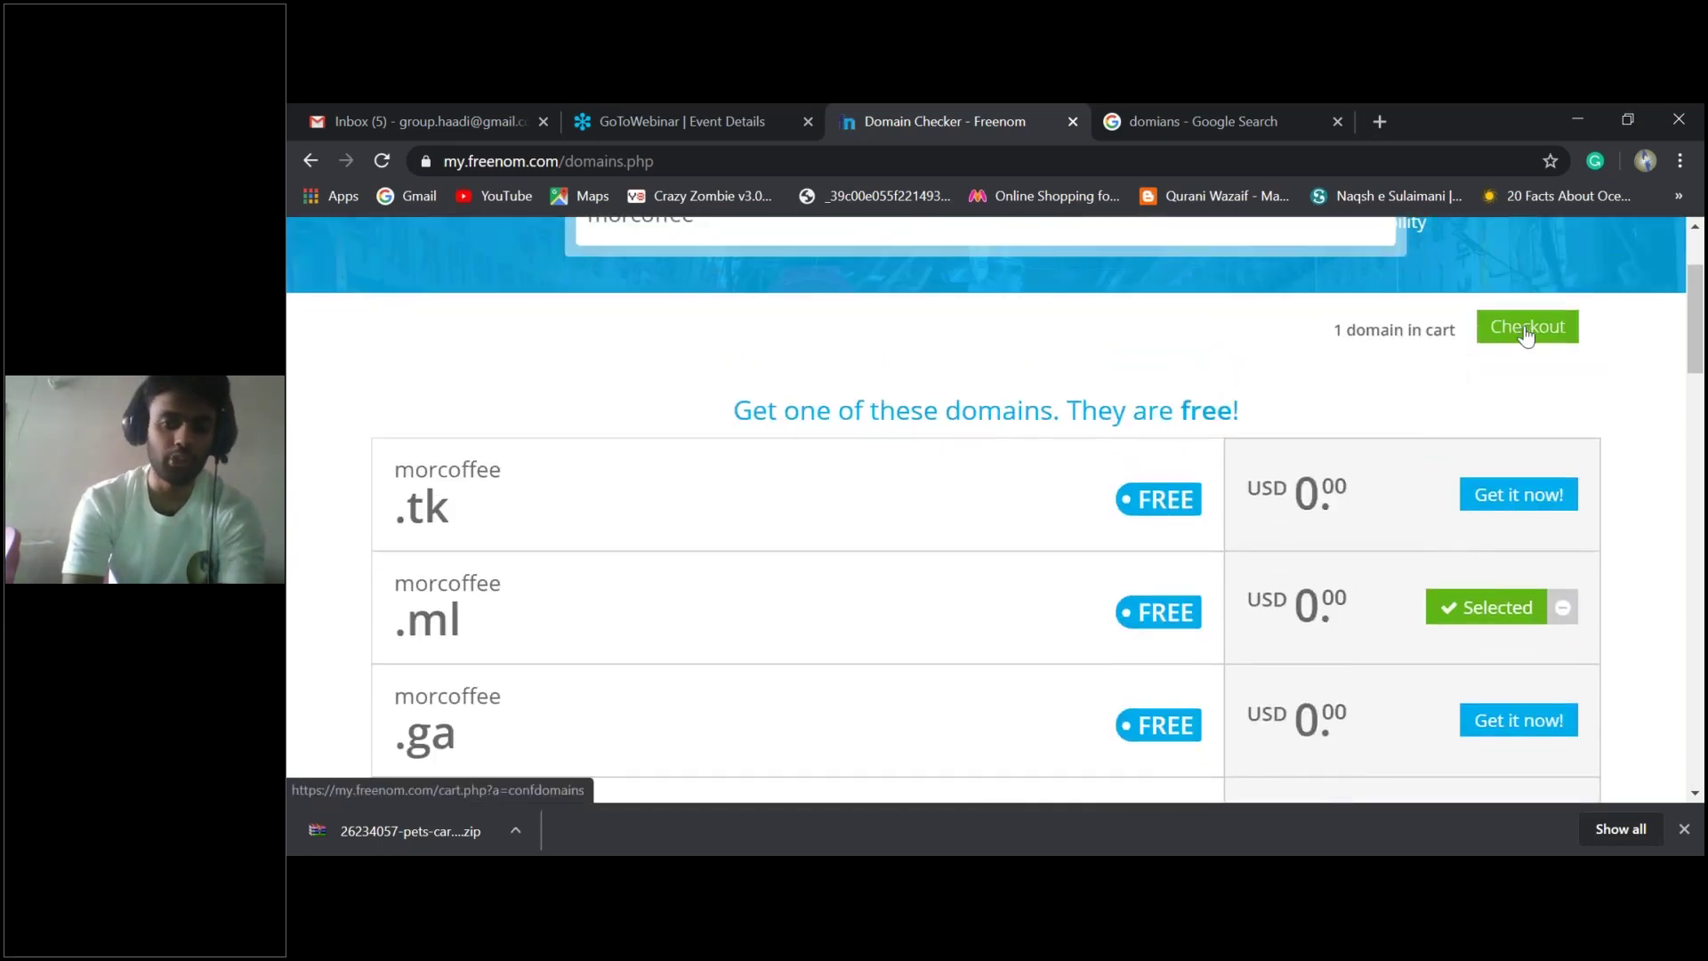
- Check out and set the morcoffee.ml registration period to 12 Months @ FREE
{"action": "left_click", "coordinate": [1527, 336]}
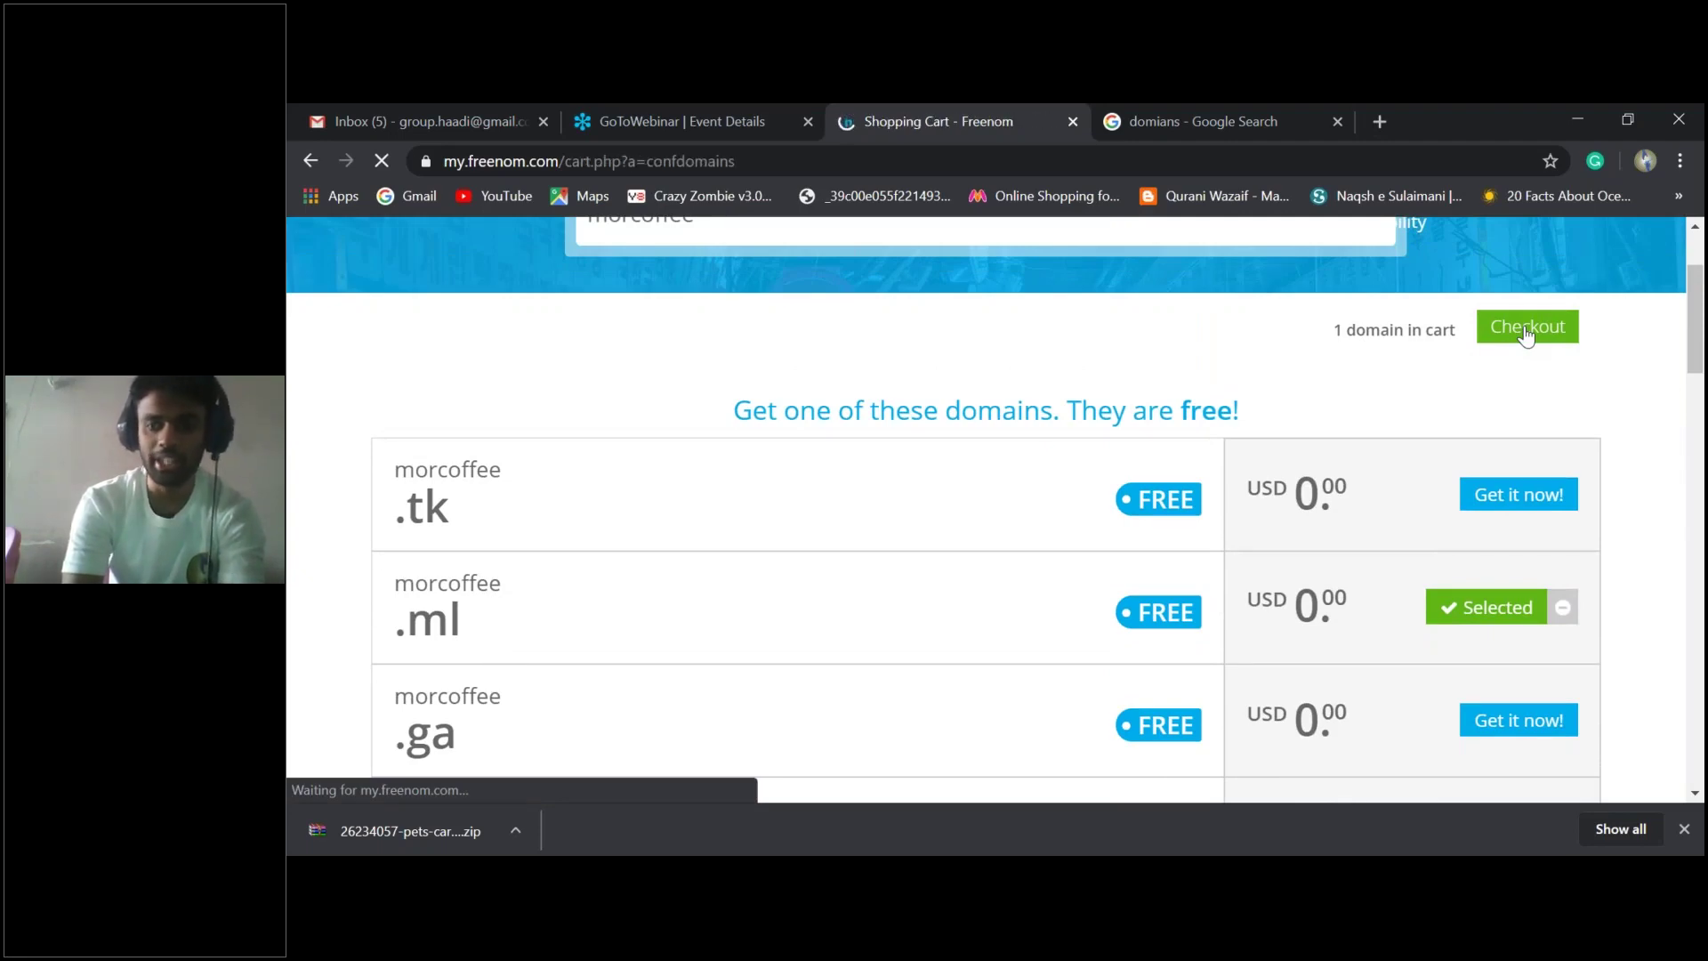
{"action": "scroll", "coordinate": [1072, 404], "scroll_direction": "down", "scroll_amount": 1}
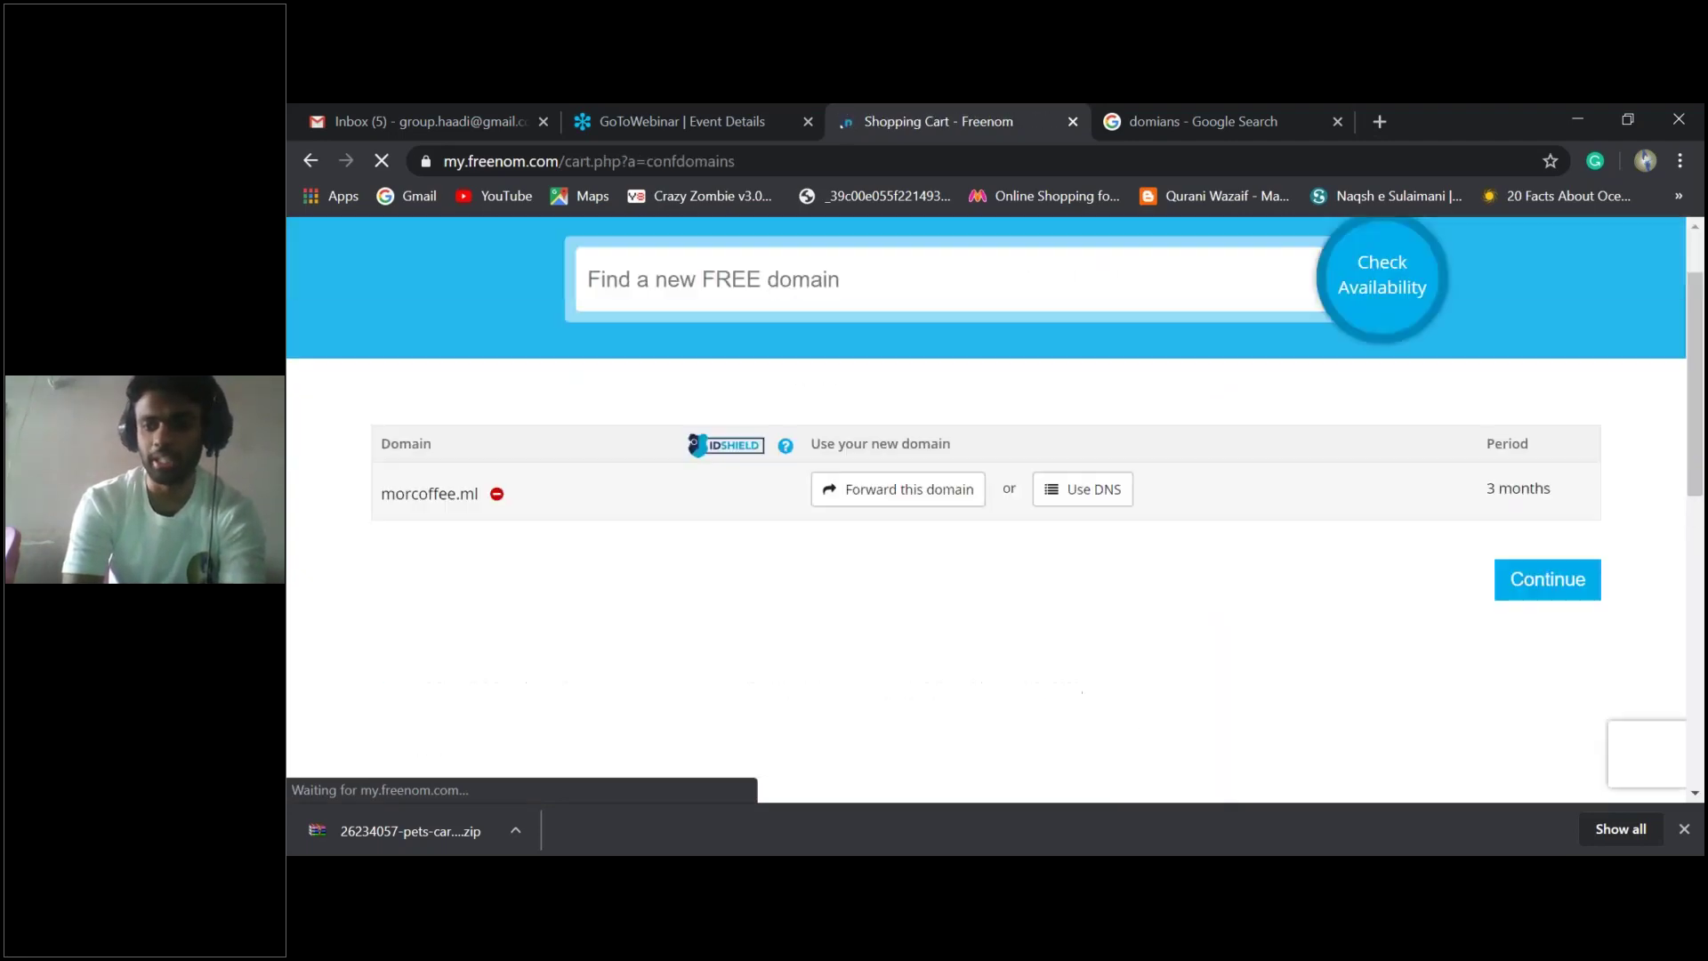
{"action": "scroll", "coordinate": [1091, 458], "scroll_direction": "down", "scroll_amount": 1}
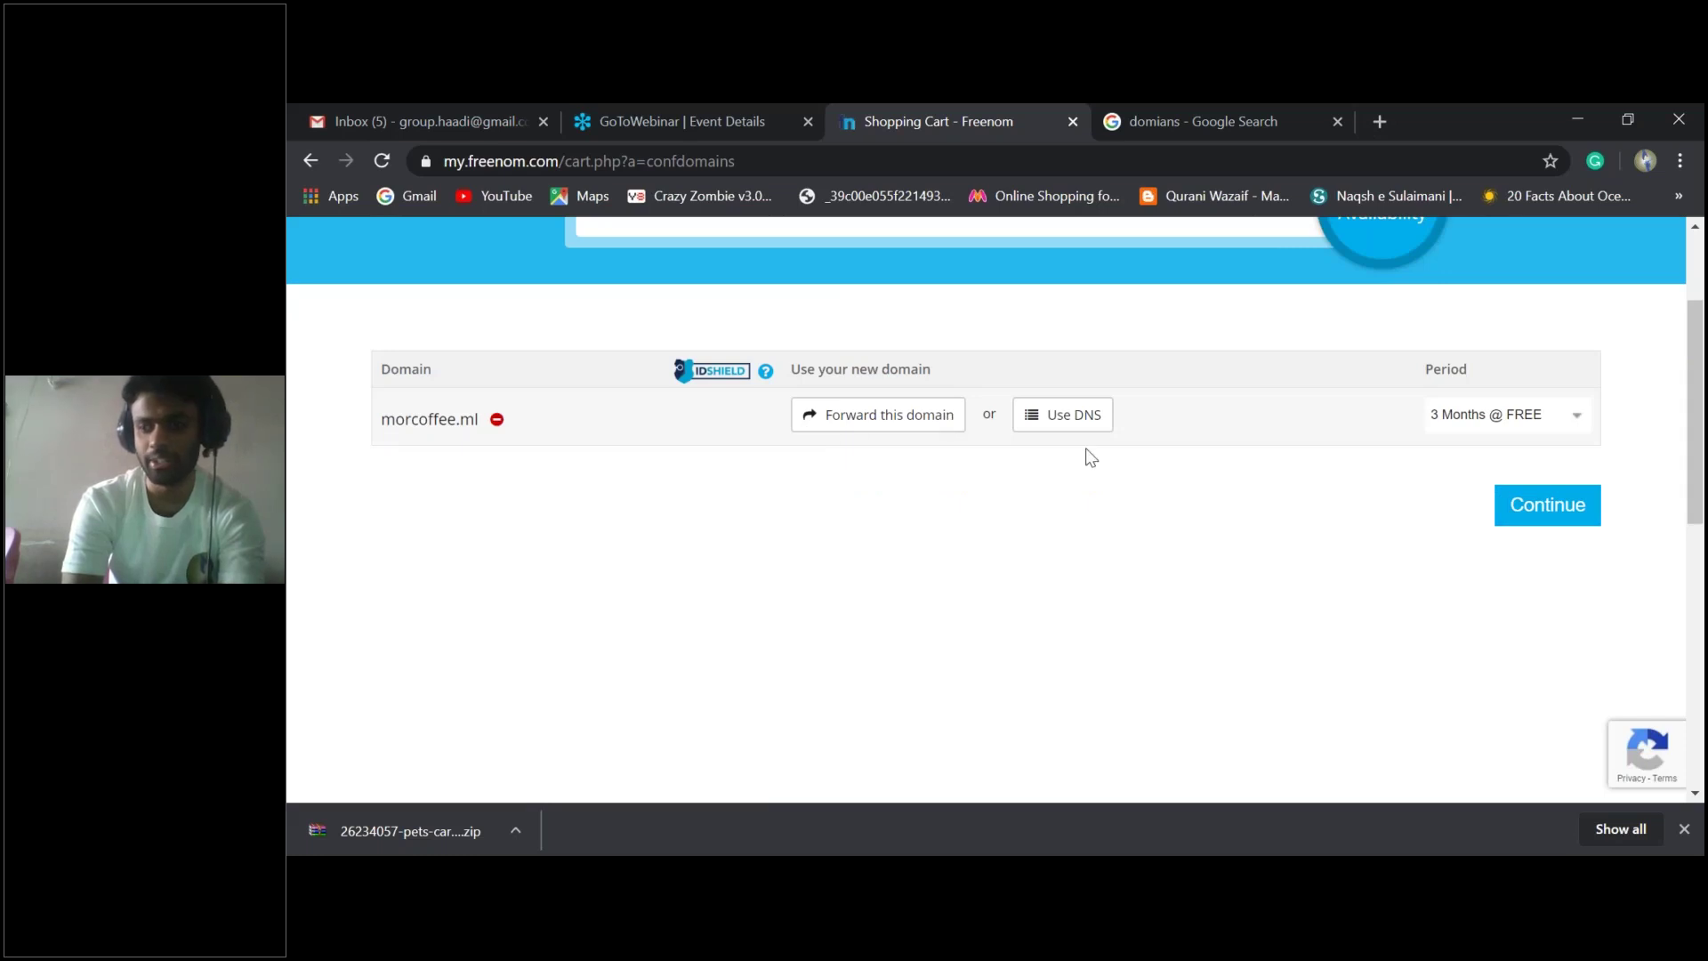
{"action": "left_click", "coordinate": [1537, 418]}
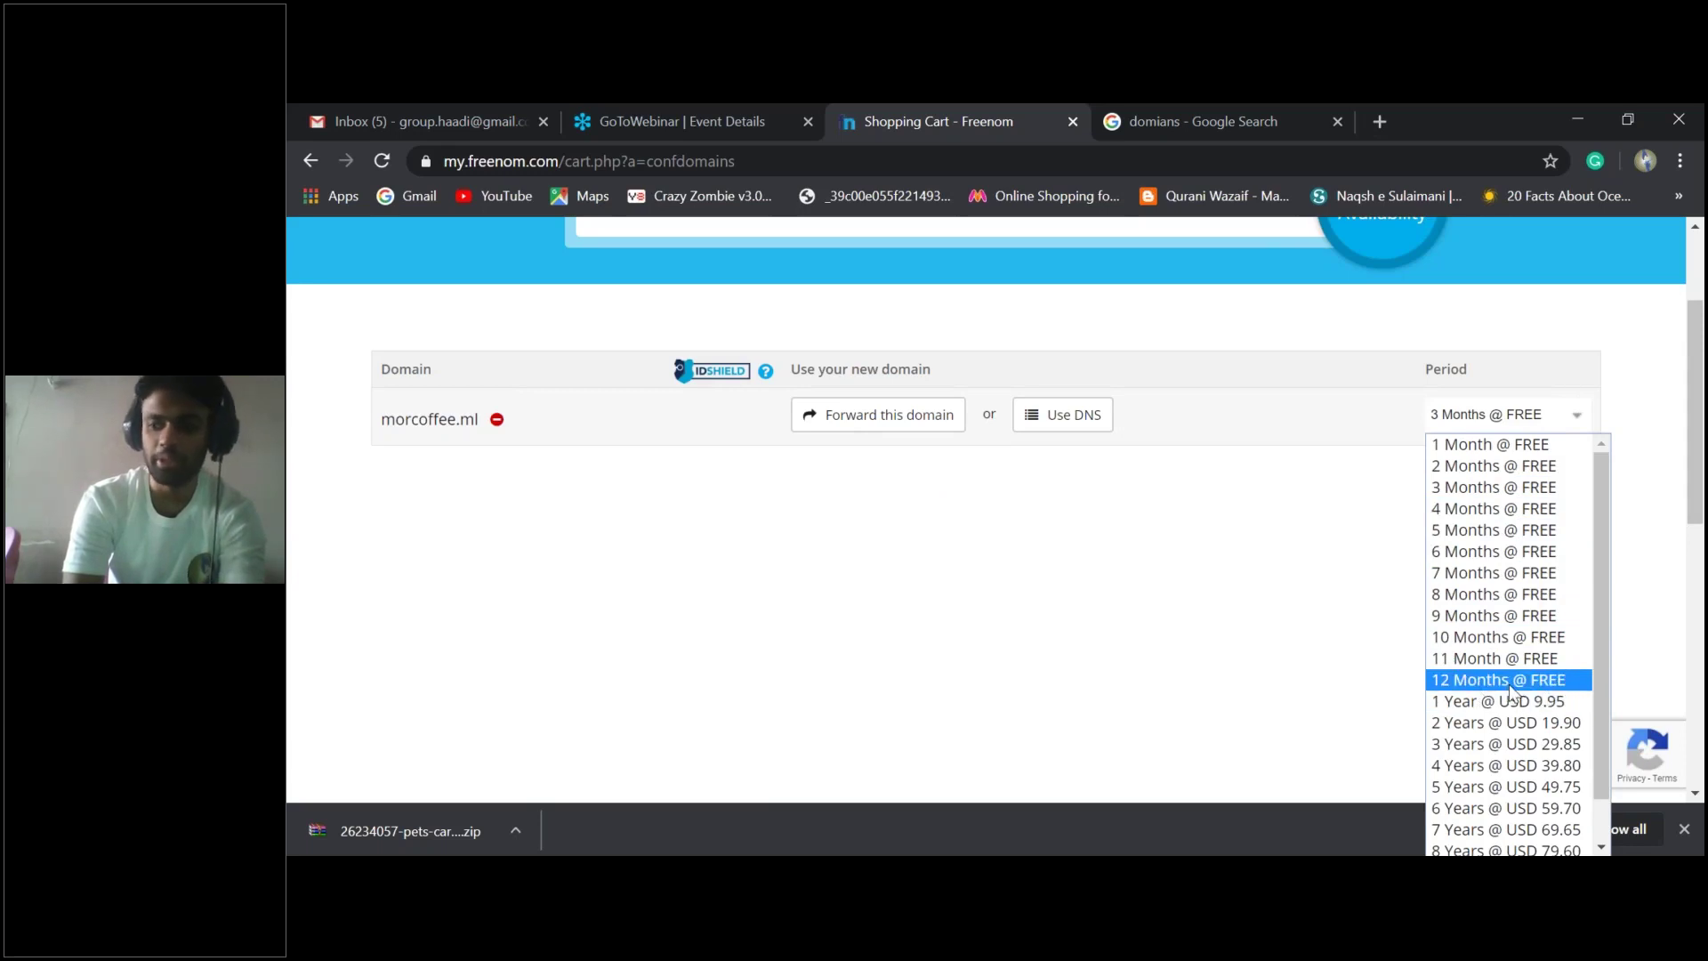
{"action": "left_click", "coordinate": [1510, 679]}
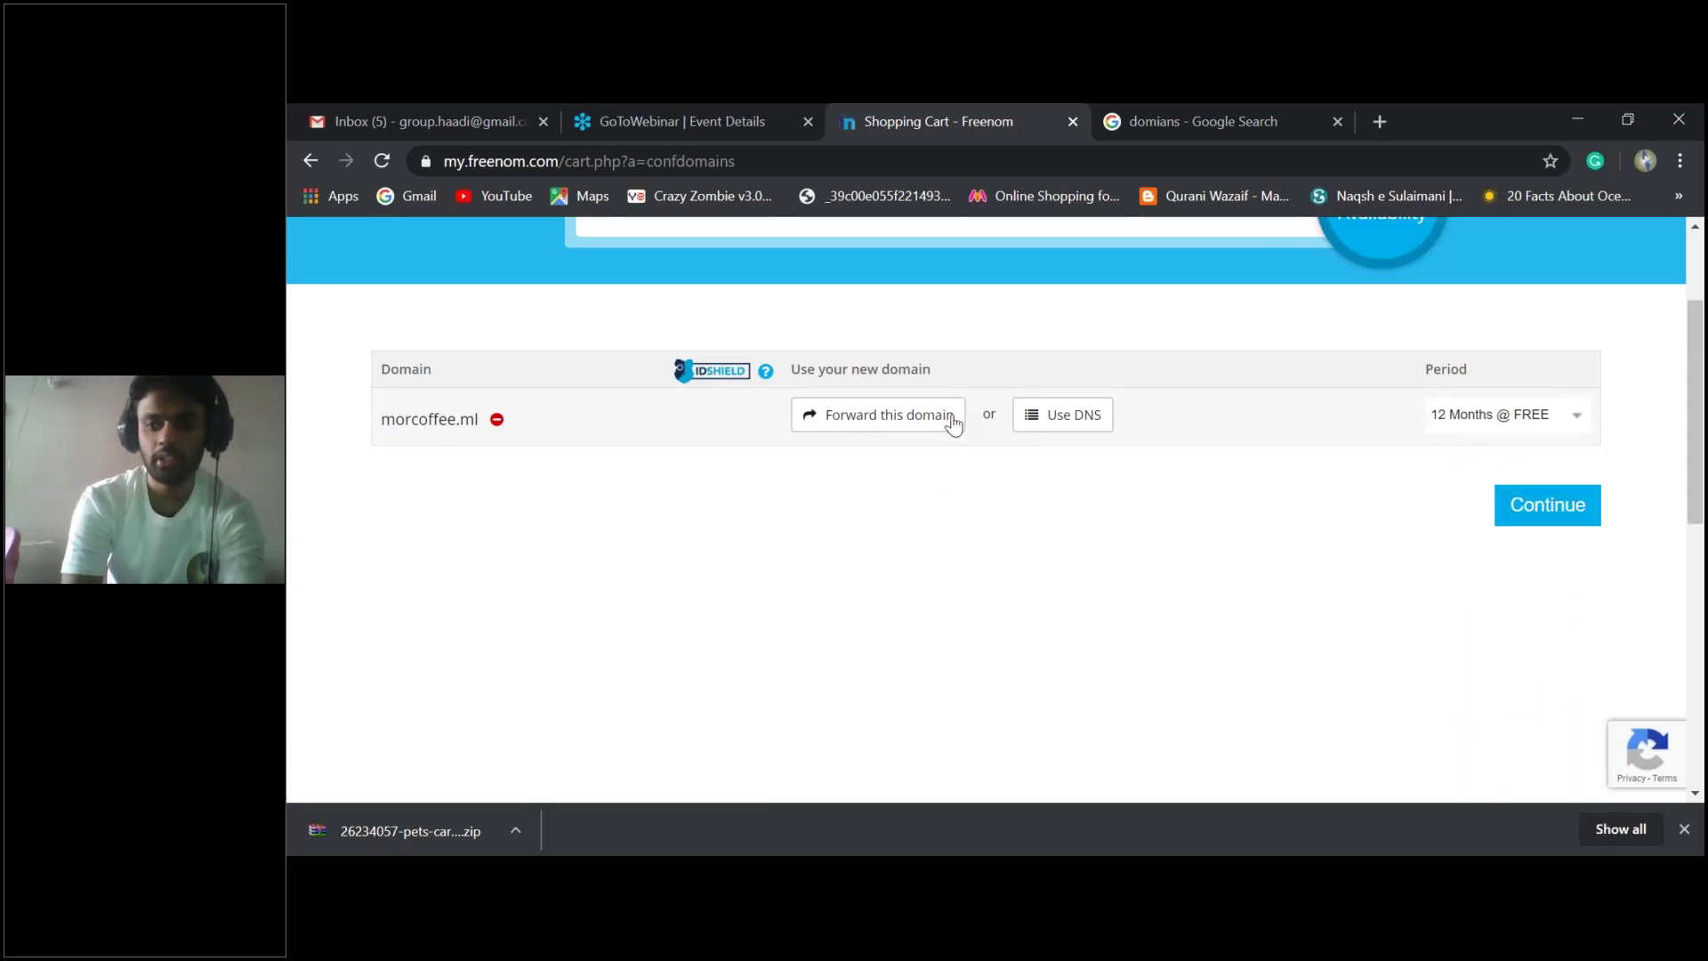
- Choose Use DNS for the domain and switch to the Use your own DNS option
{"action": "left_click", "coordinate": [896, 420]}
{"action": "left_click", "coordinate": [1059, 428]}
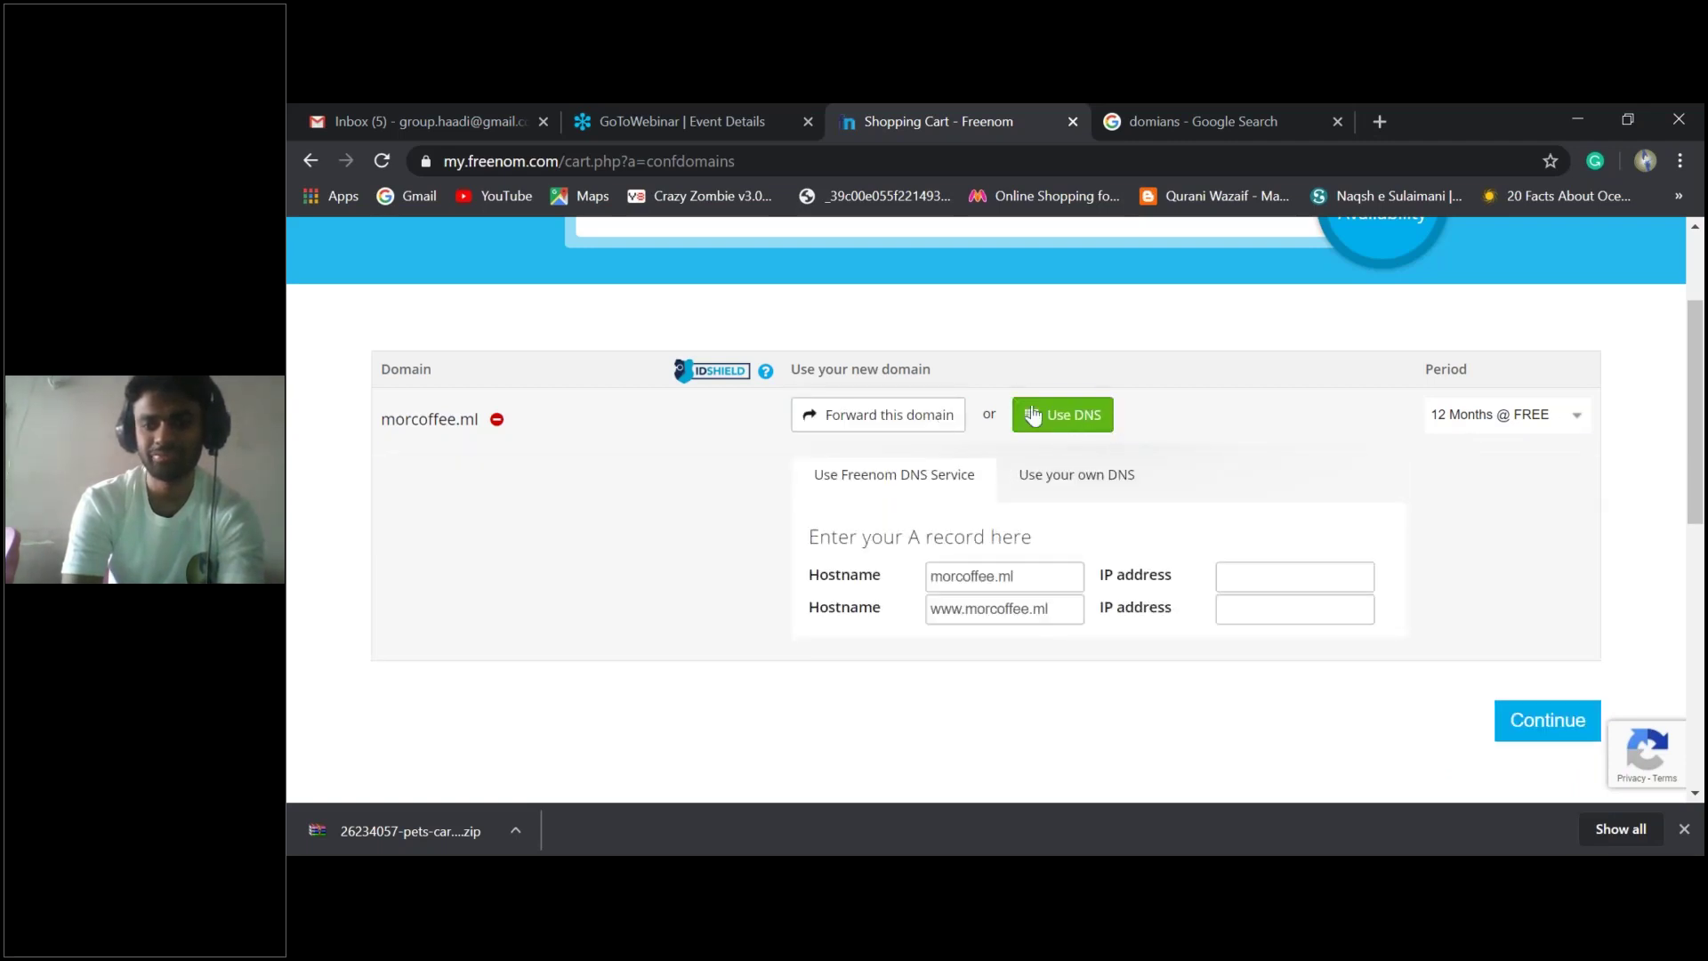
{"action": "scroll", "coordinate": [1103, 413], "scroll_direction": "down", "scroll_amount": 2}
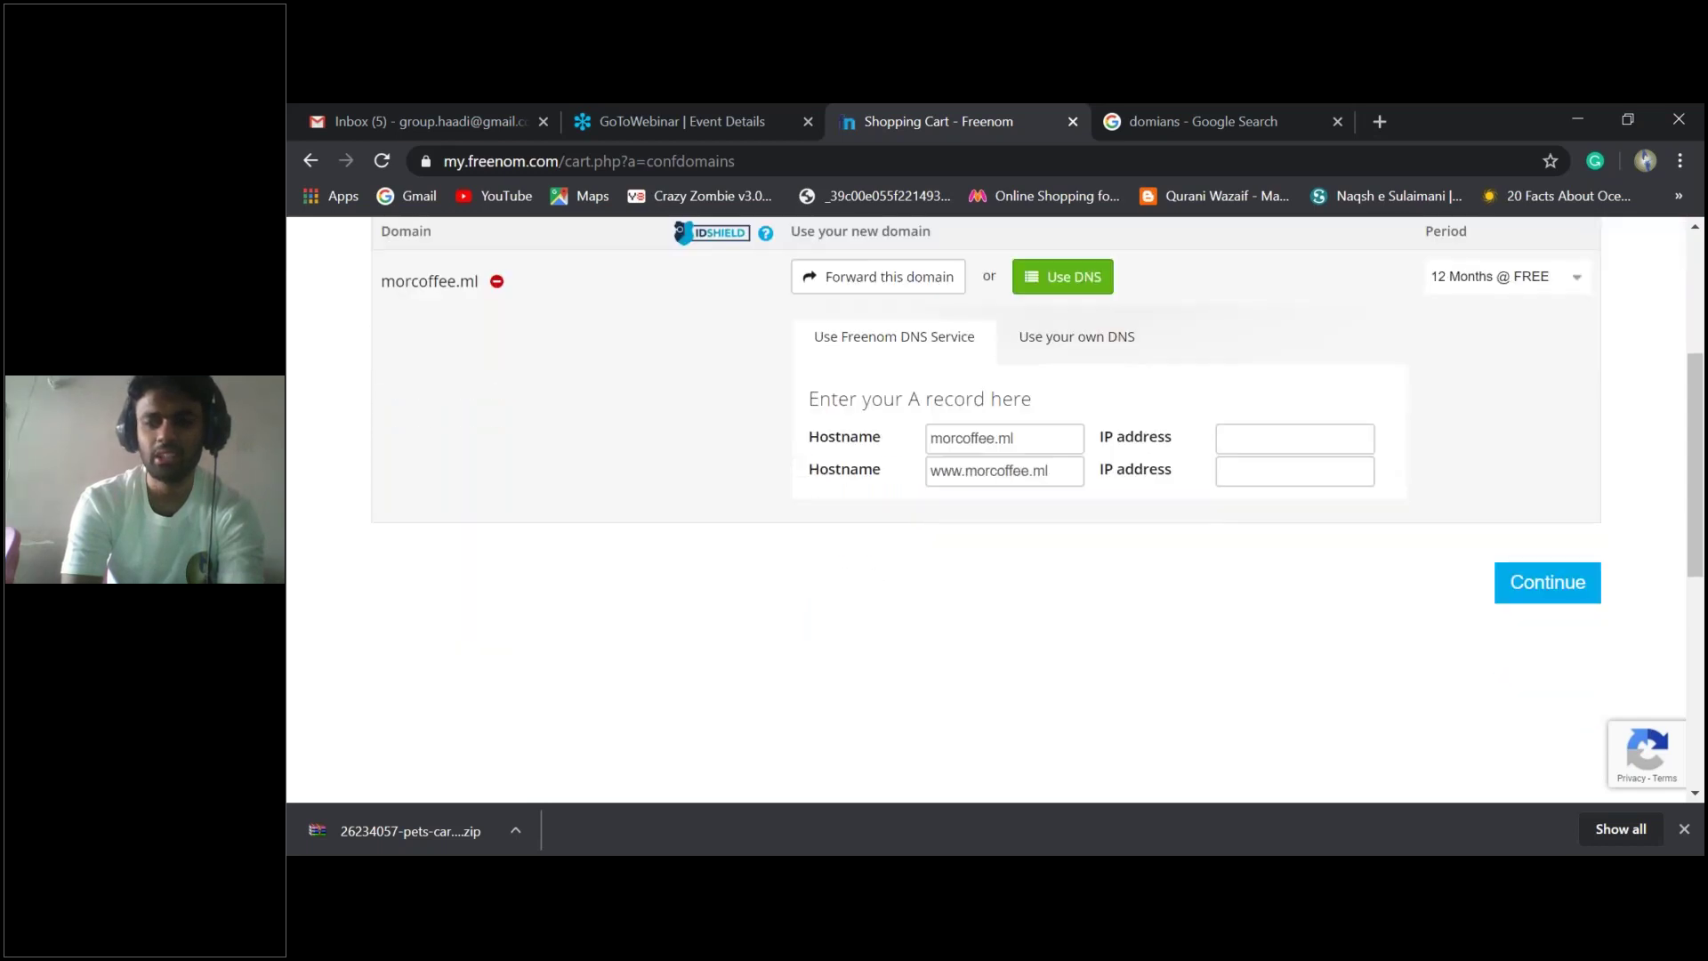
{"action": "left_click", "coordinate": [1065, 336]}
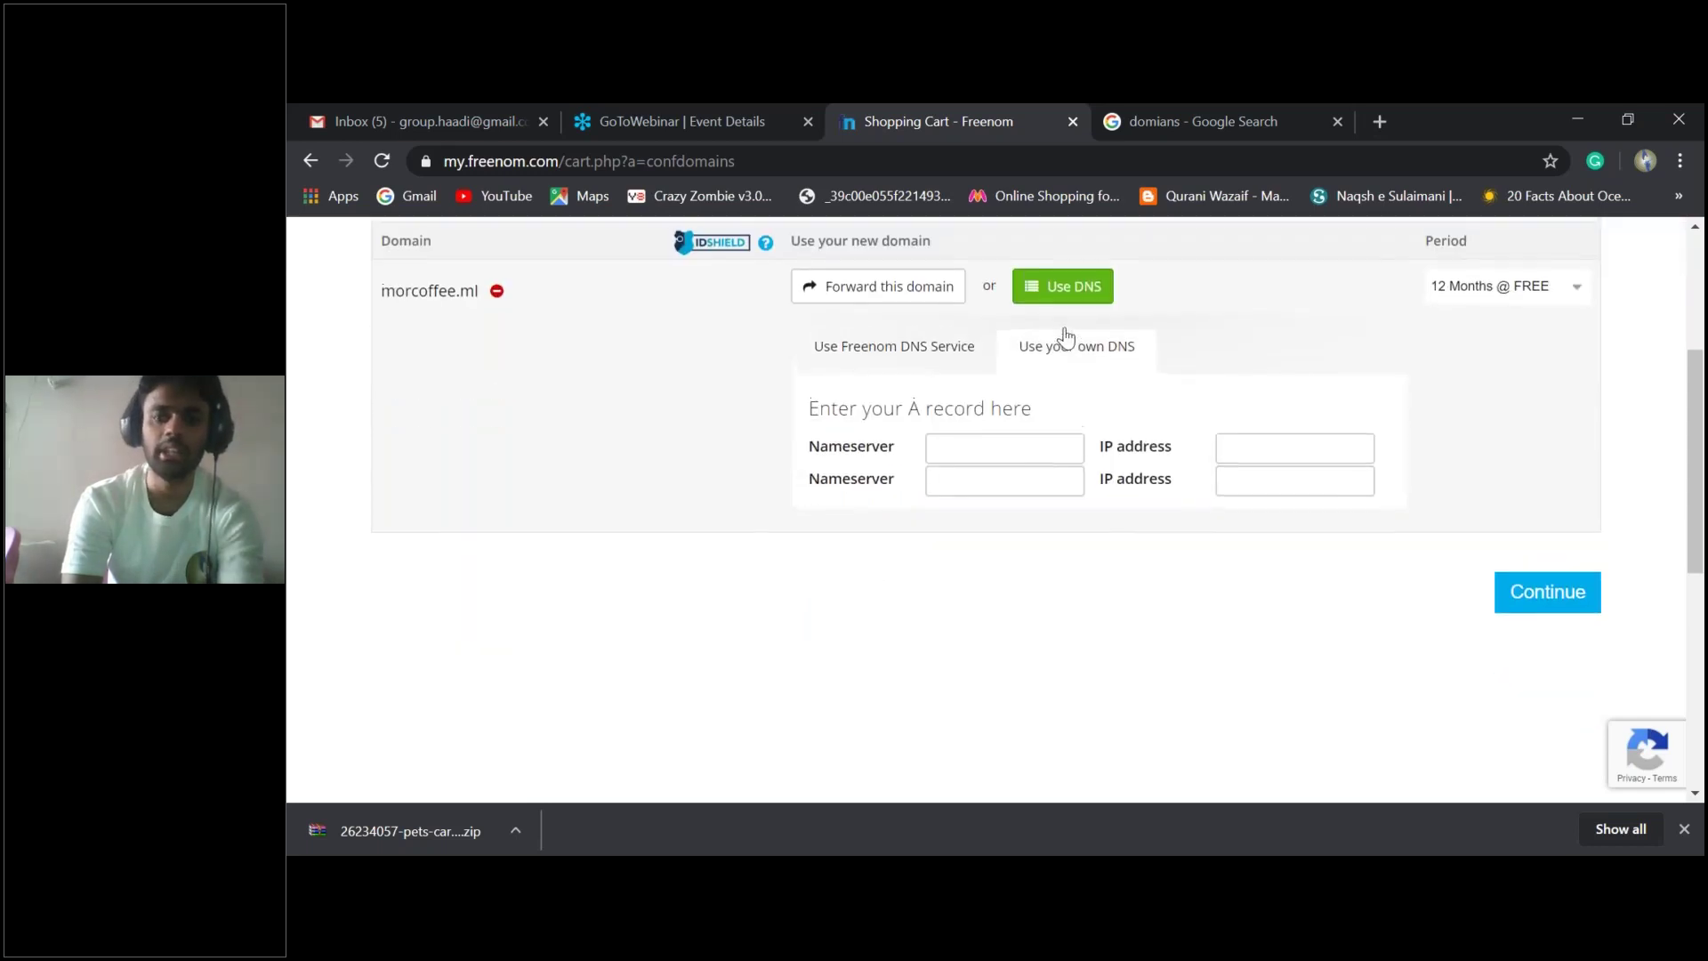
{"action": "scroll", "coordinate": [1065, 336], "scroll_direction": "up", "scroll_amount": 4}
{"action": "scroll", "coordinate": [1065, 336], "scroll_direction": "down", "scroll_amount": 3}
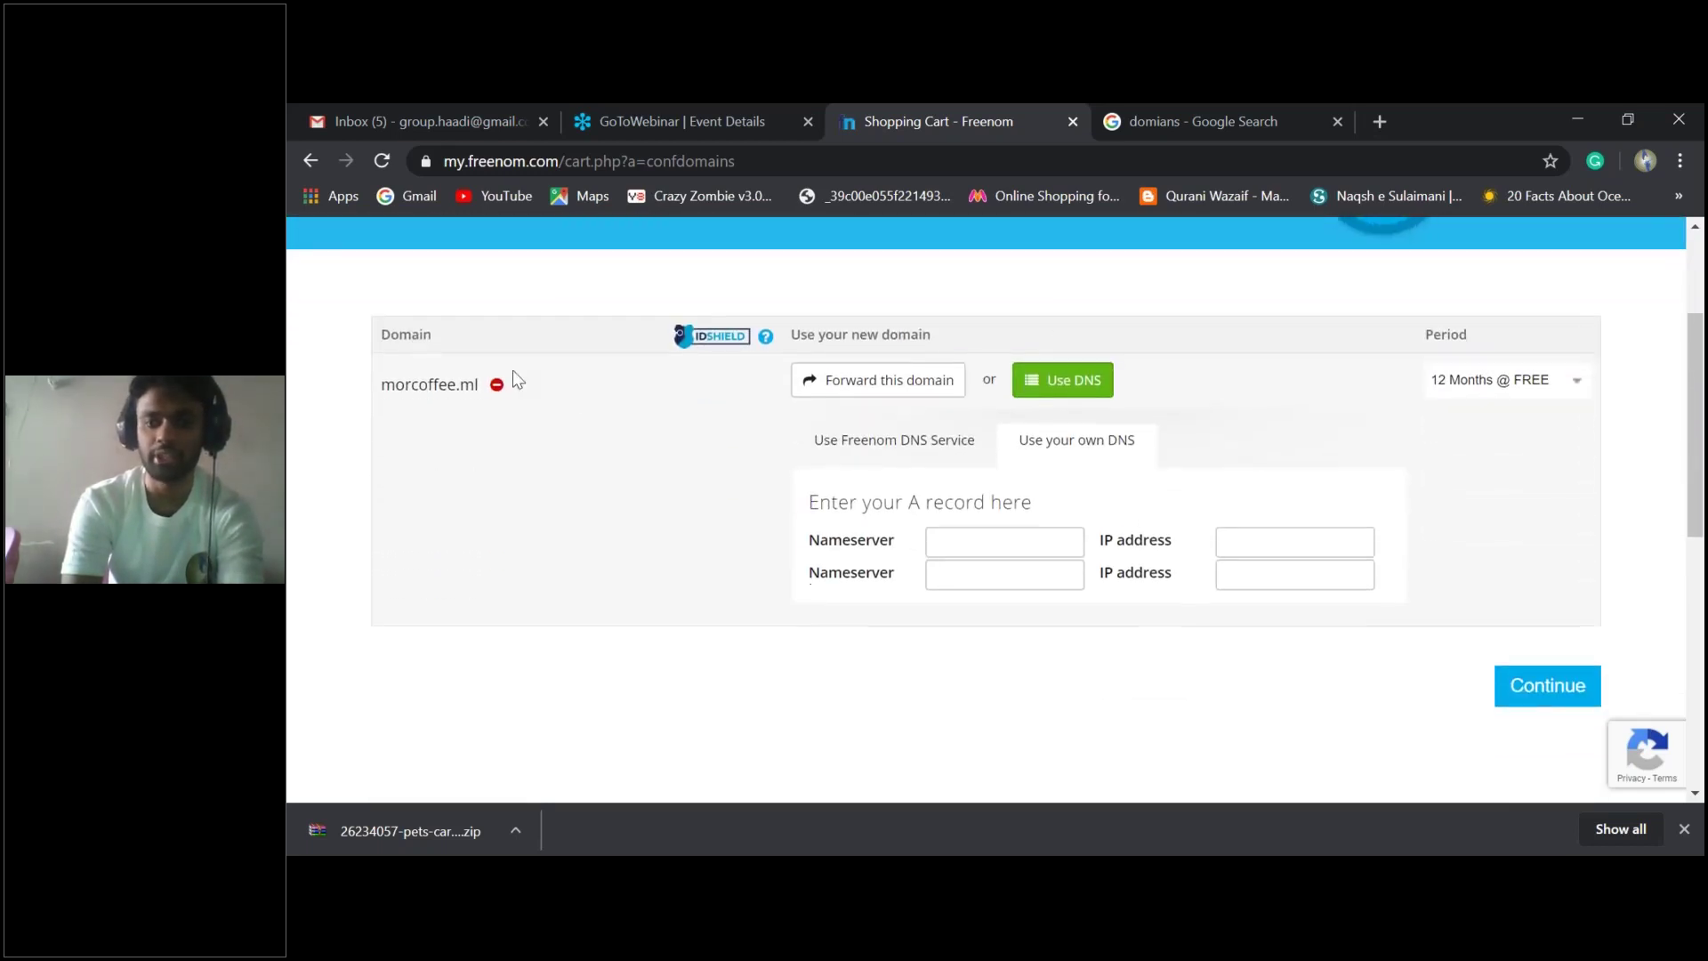
- Clear the old Google search query and check the morcoffee domain in the Freenom cart
{"action": "left_click", "coordinate": [1223, 117]}
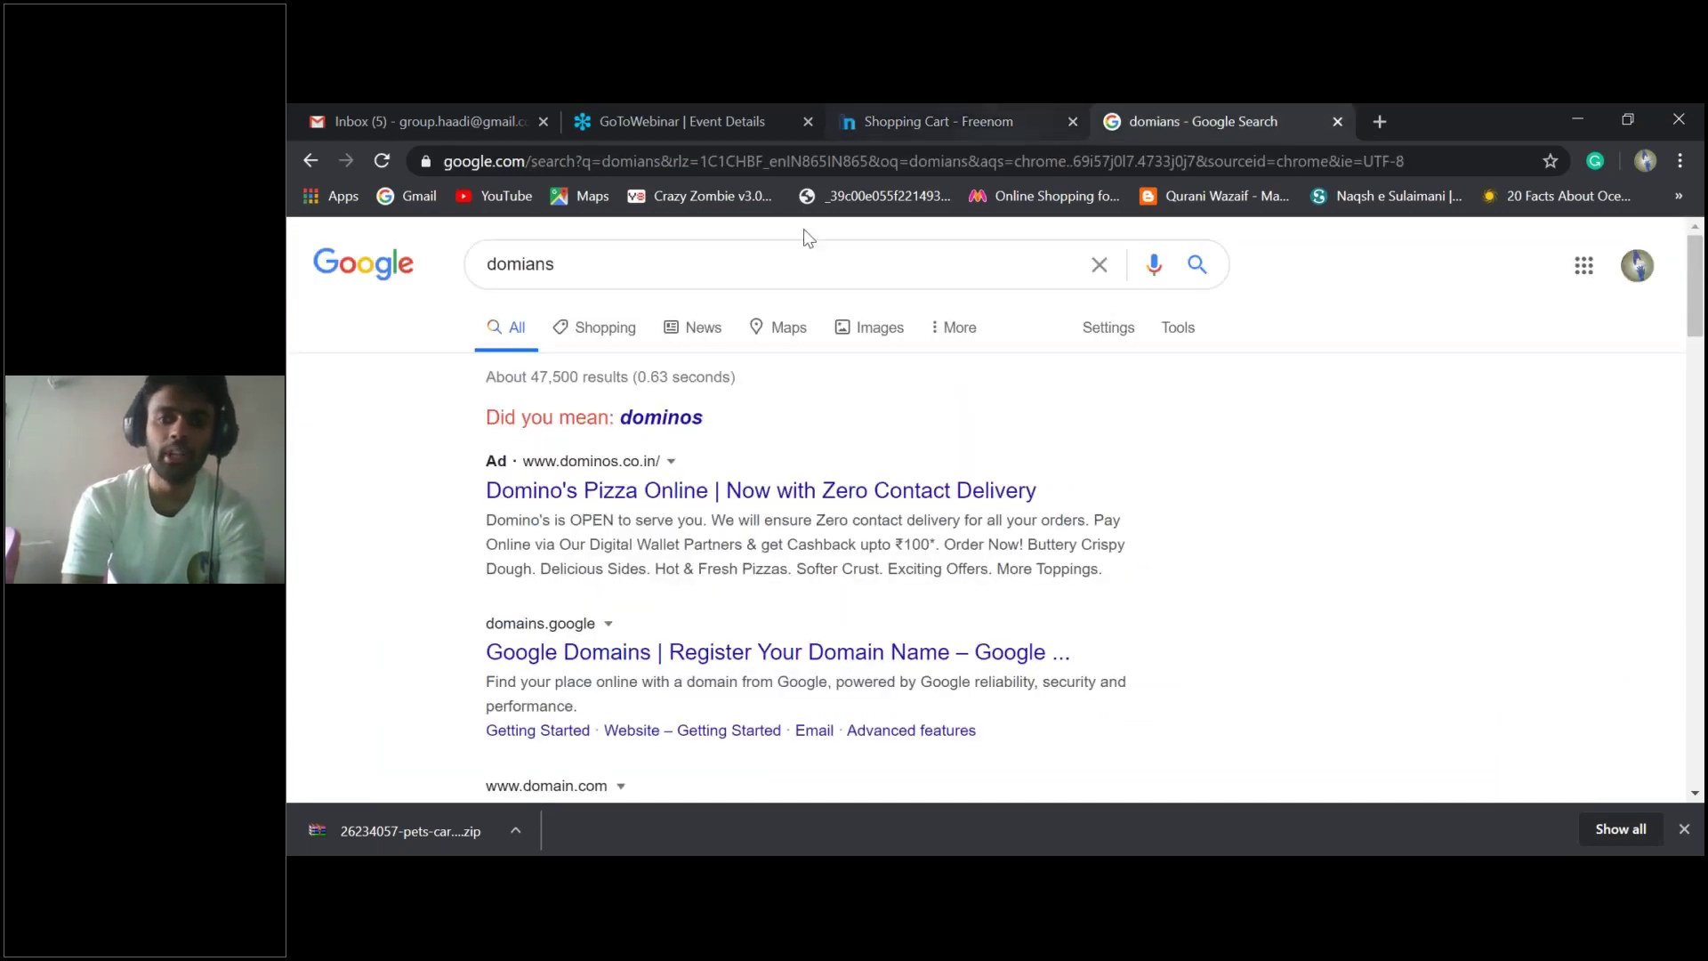
{"action": "left_click", "coordinate": [770, 270]}
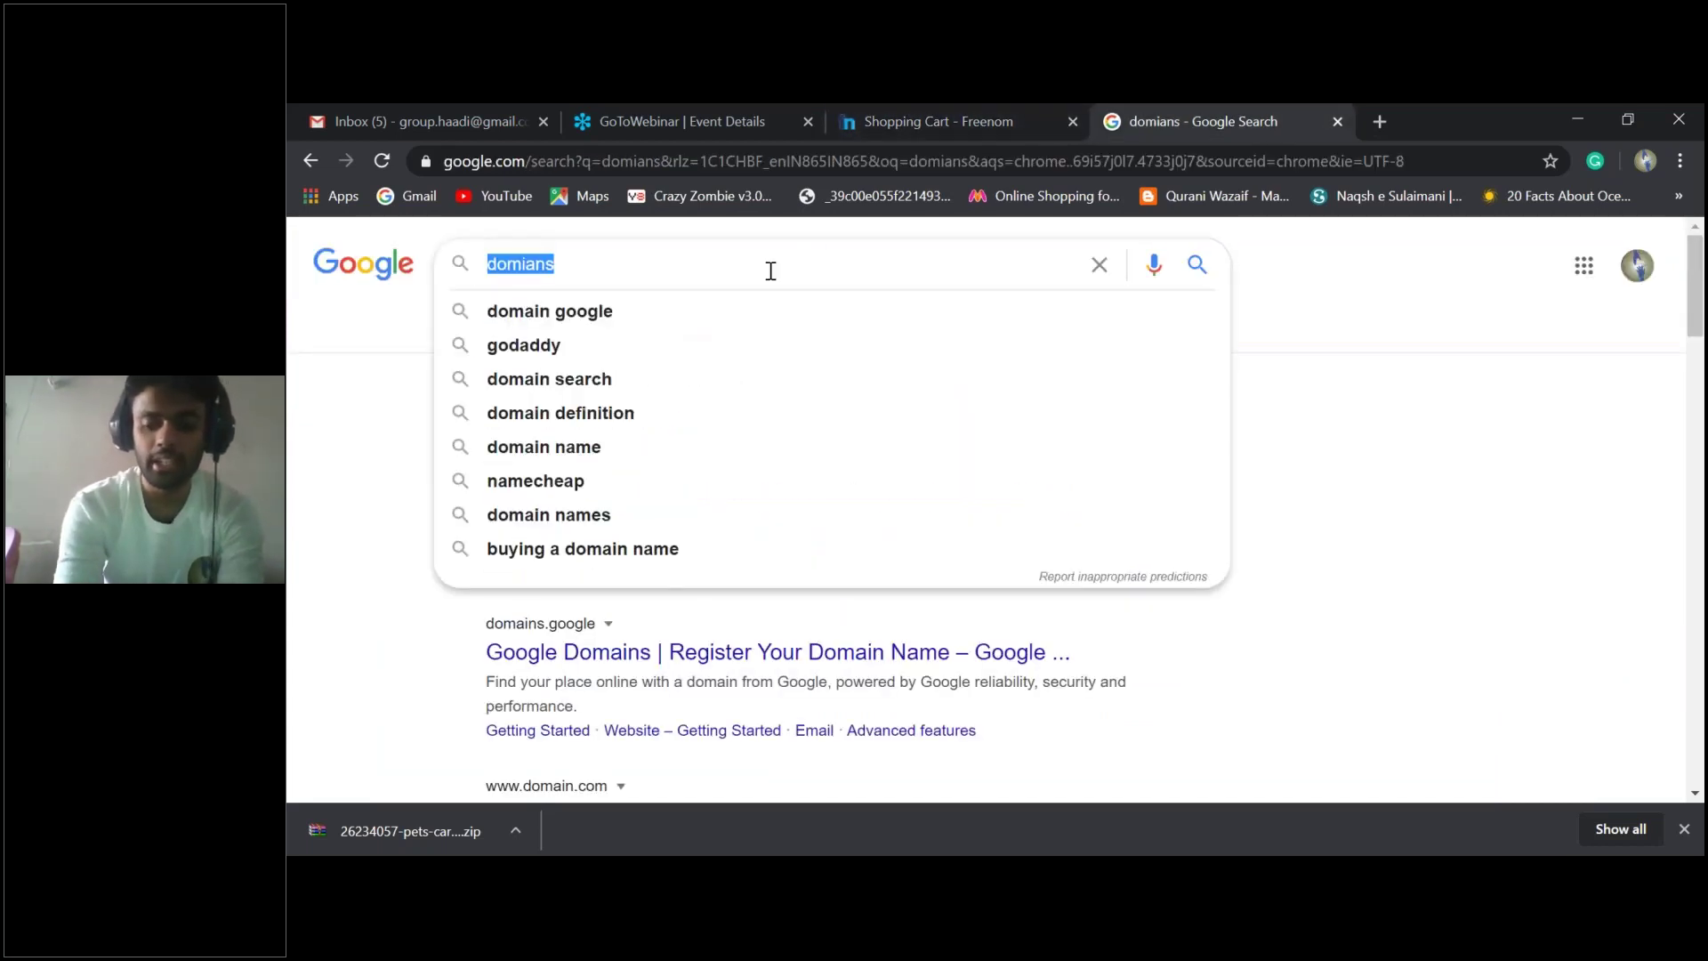
{"action": "key", "text": "BackSpace"}
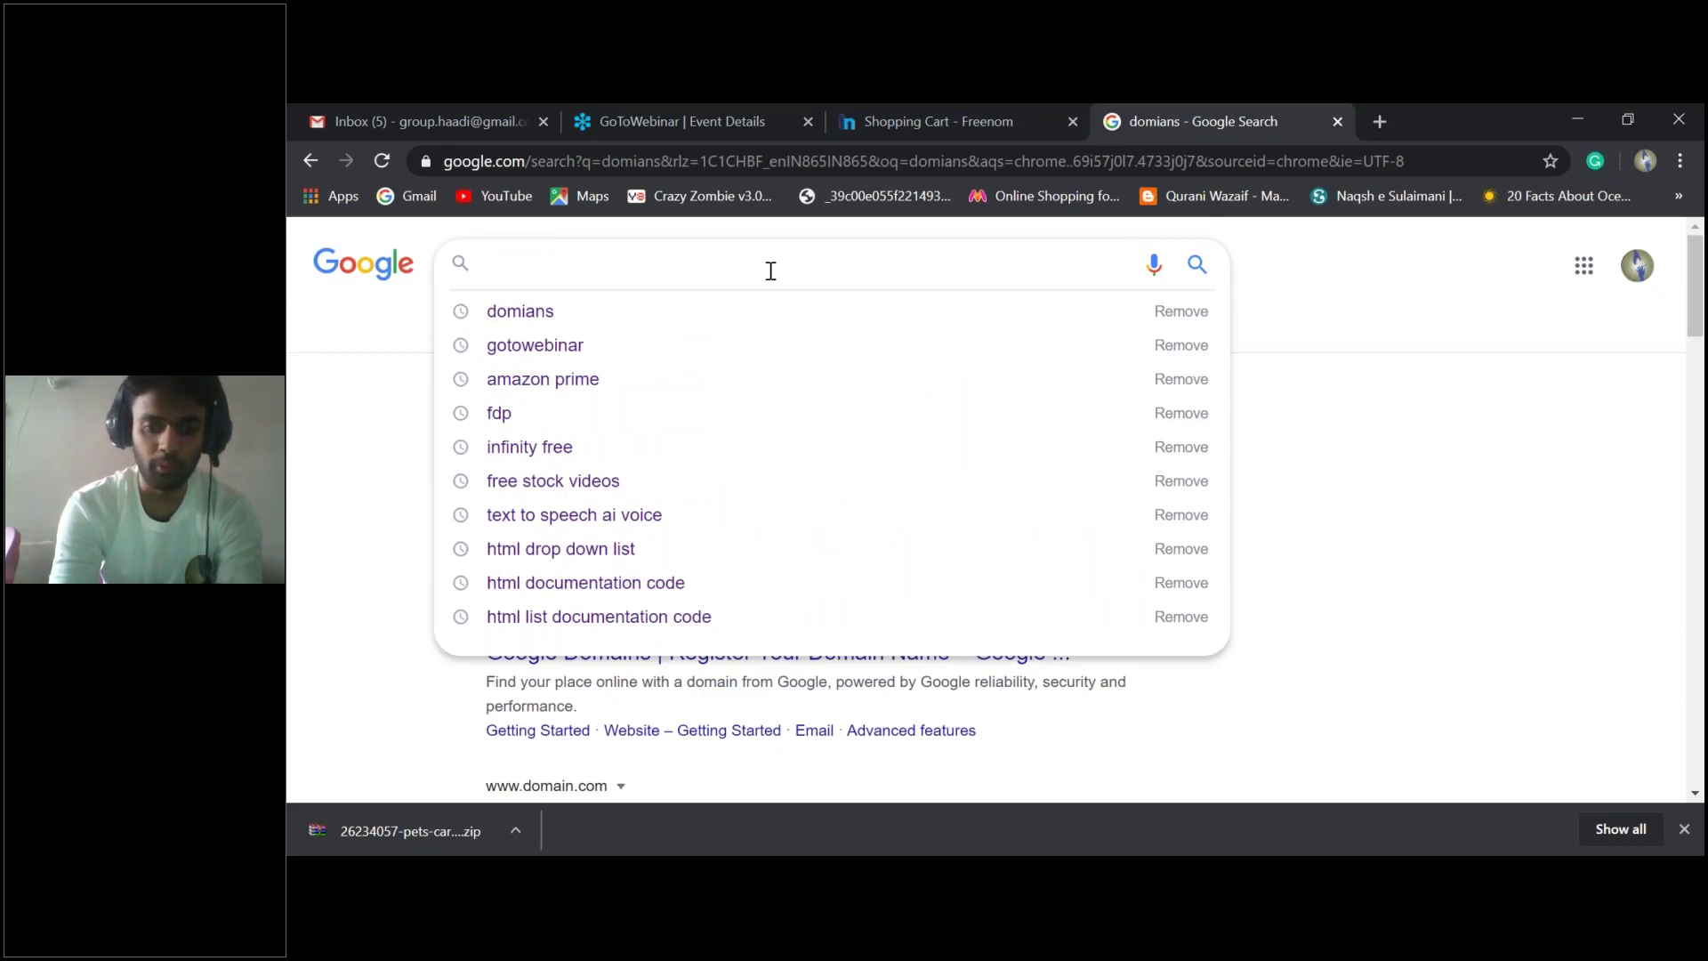
{"action": "left_click", "coordinate": [843, 108]}
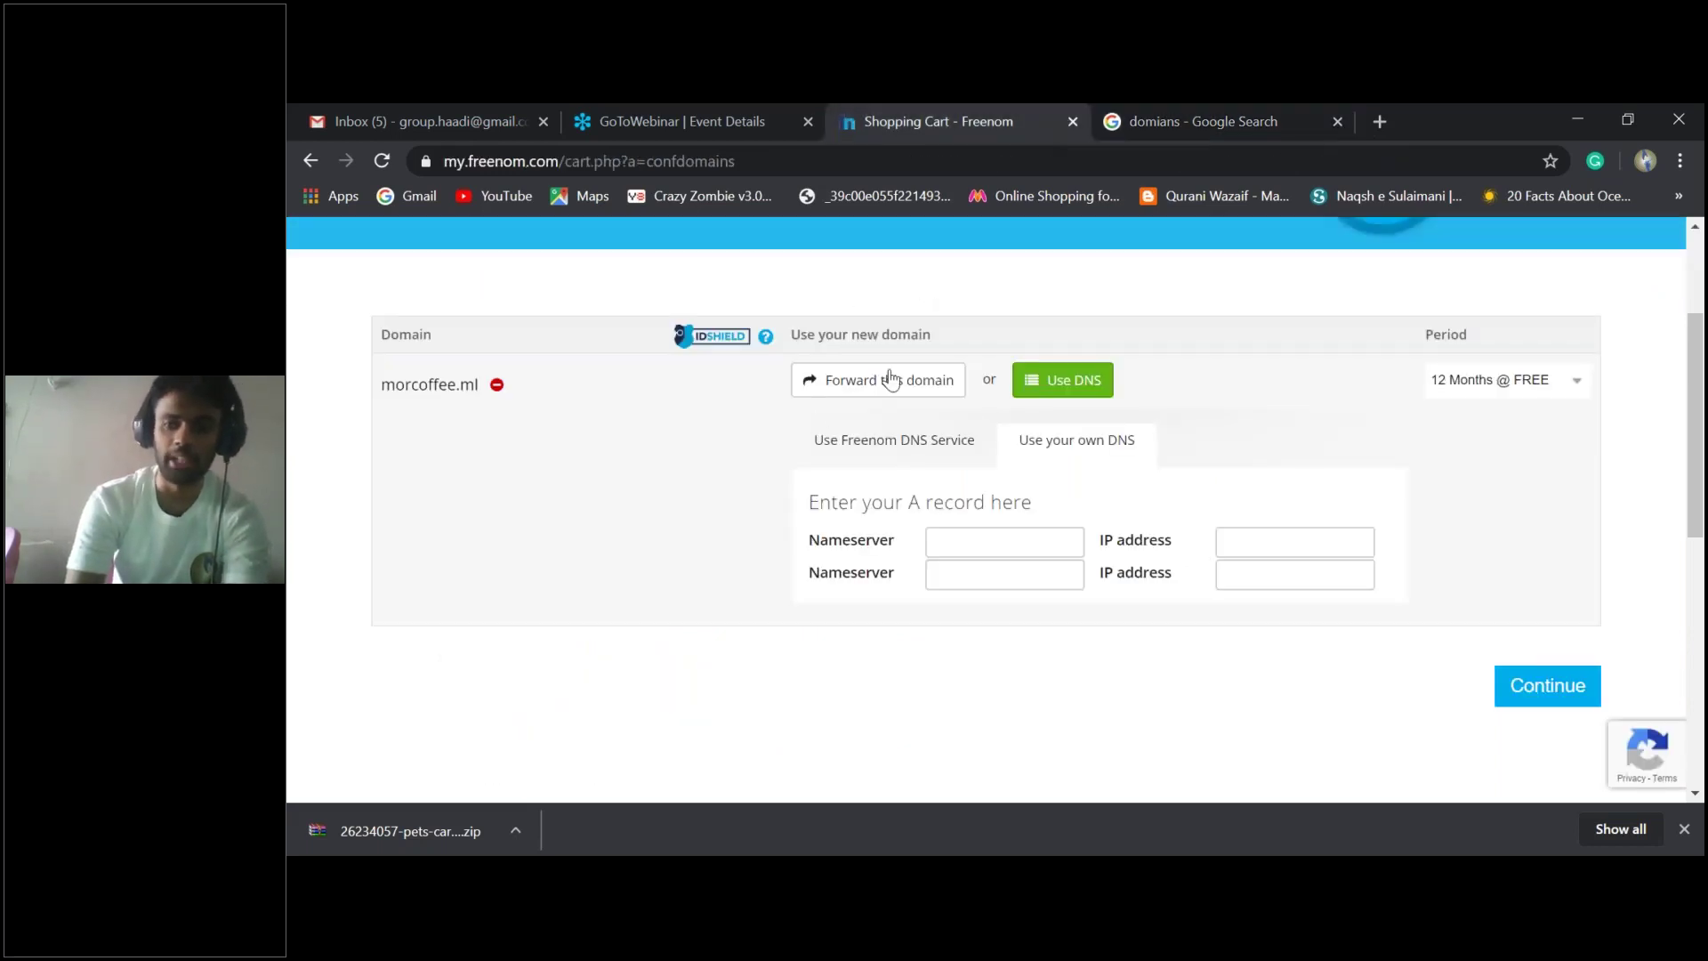
{"action": "double_click", "coordinate": [417, 383]}
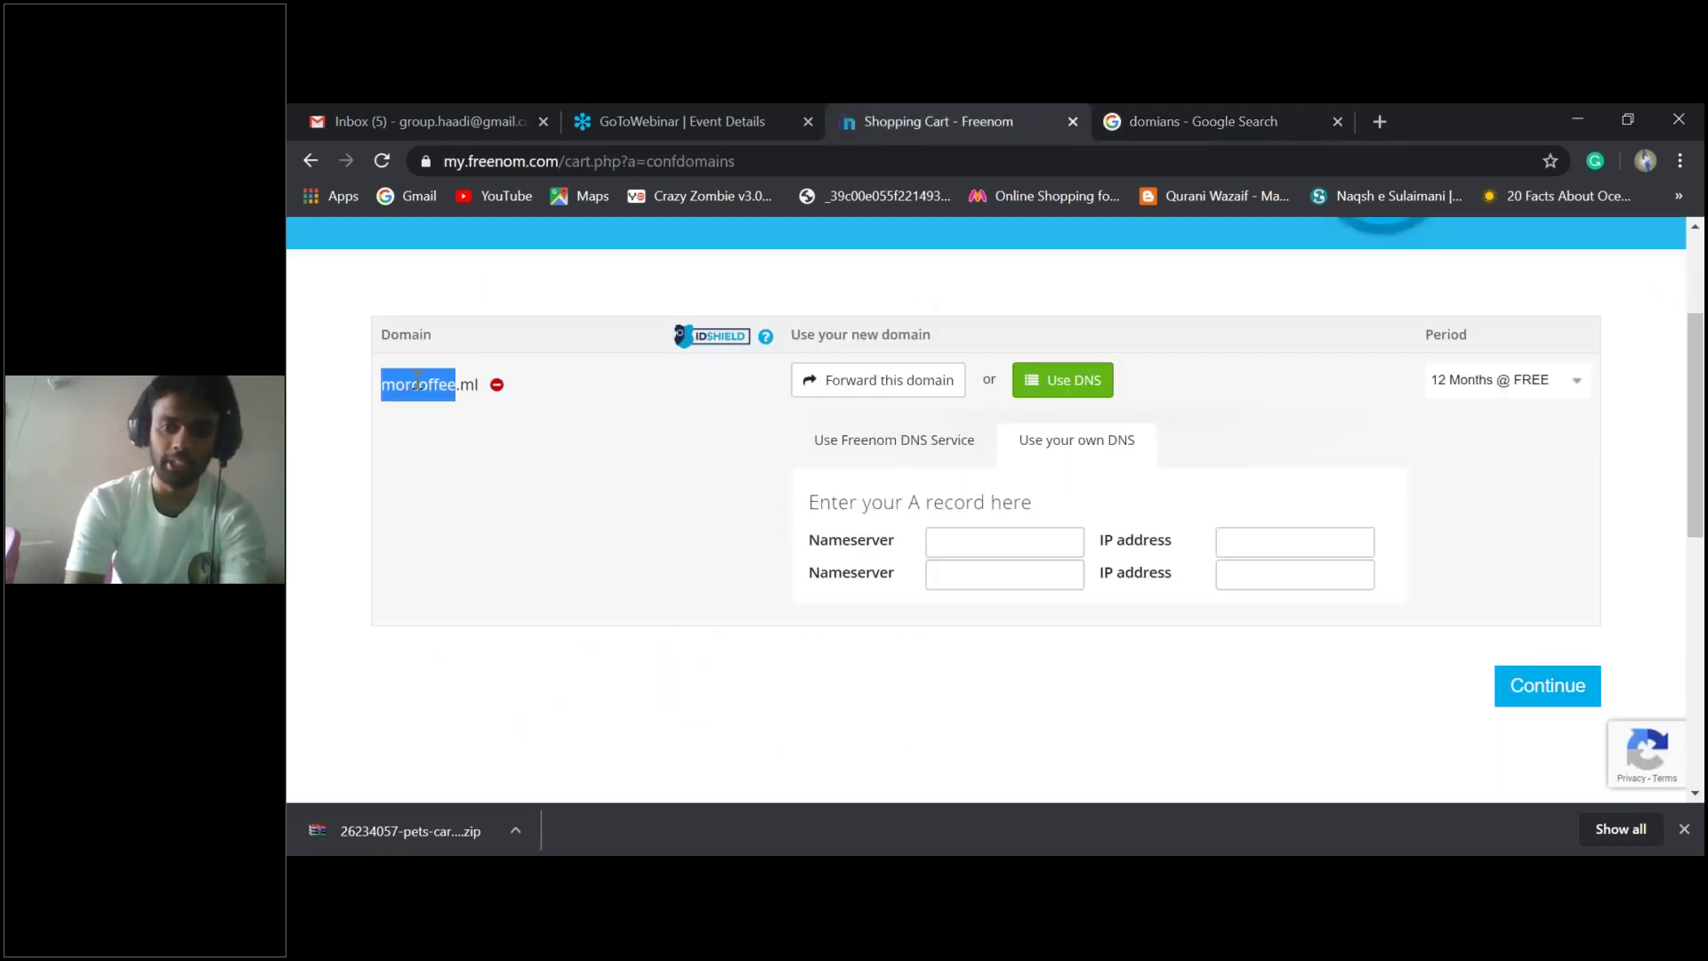
{"action": "left_click", "coordinate": [425, 391]}
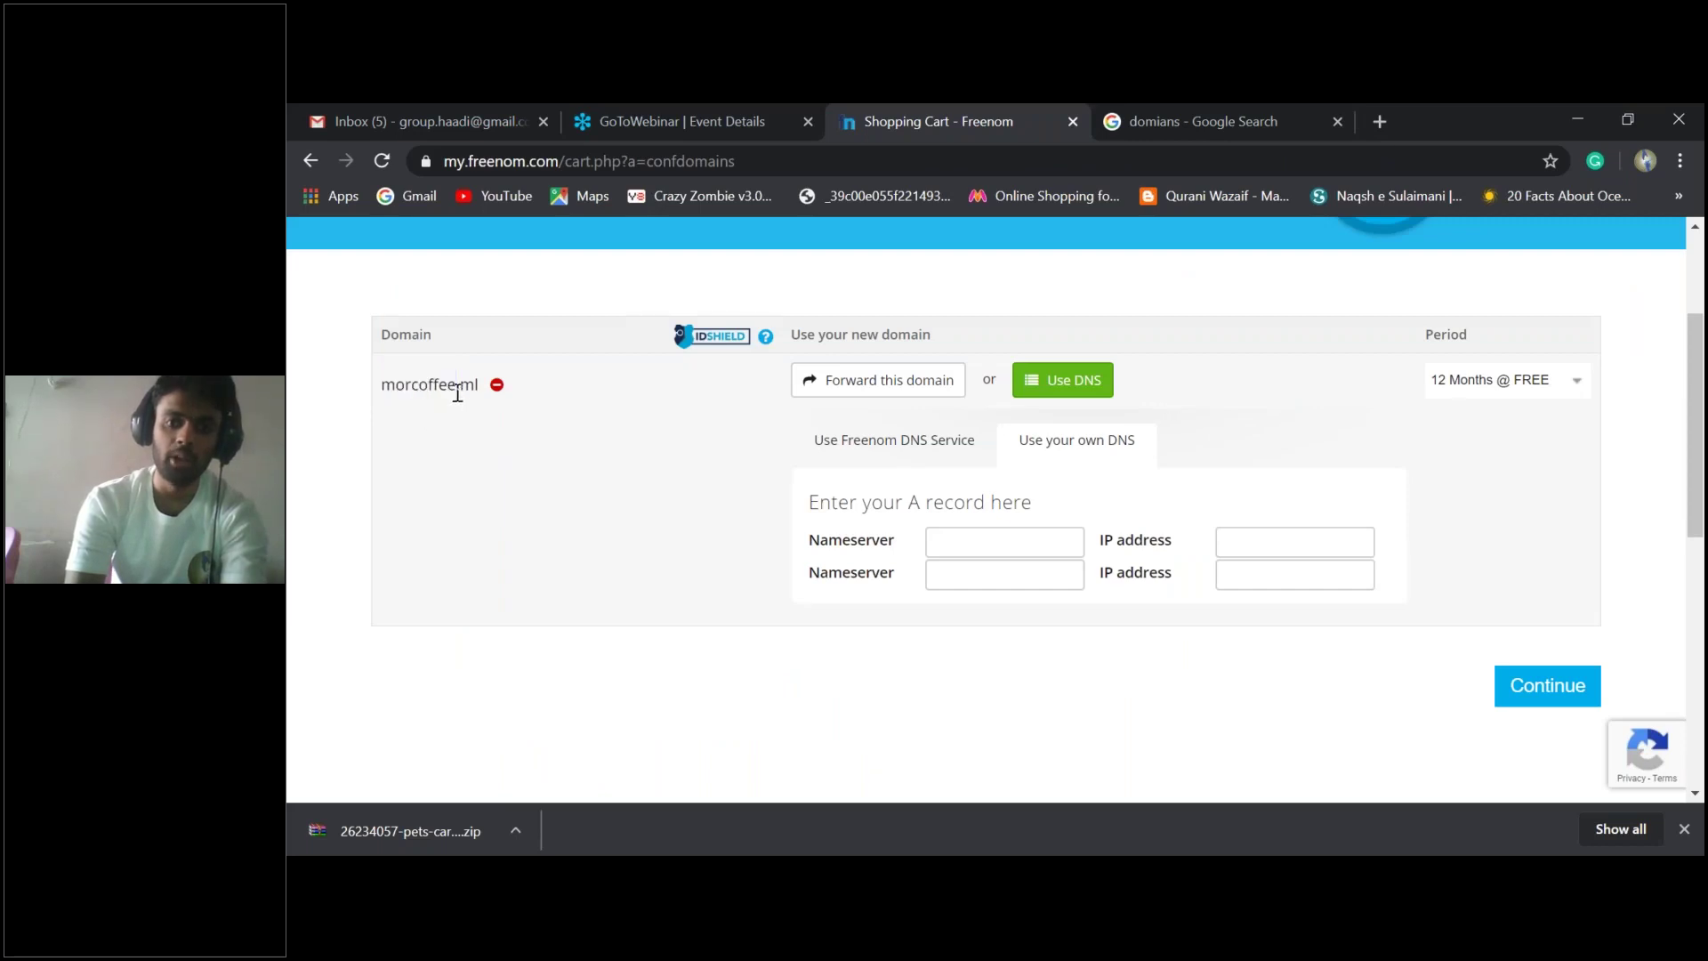
- Search Google for 'infinity free' by picking it from the suggestions
{"action": "left_click", "coordinate": [1293, 113]}
{"action": "left_click", "coordinate": [738, 265]}
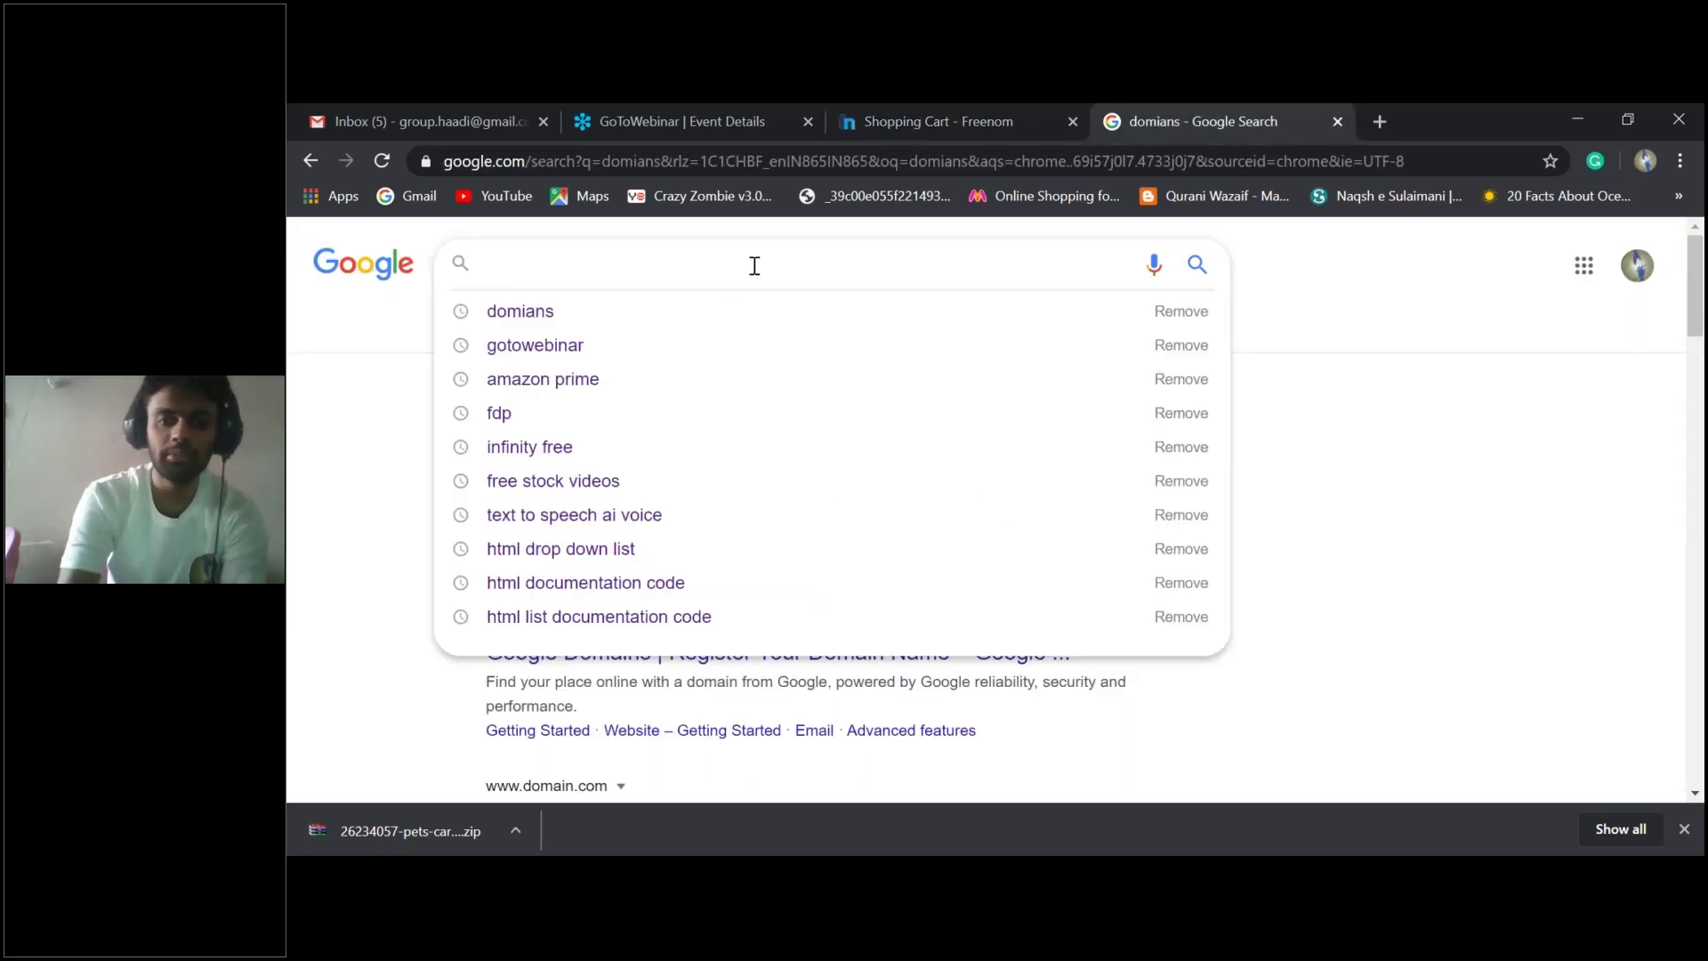
{"action": "type", "text": "ini"}
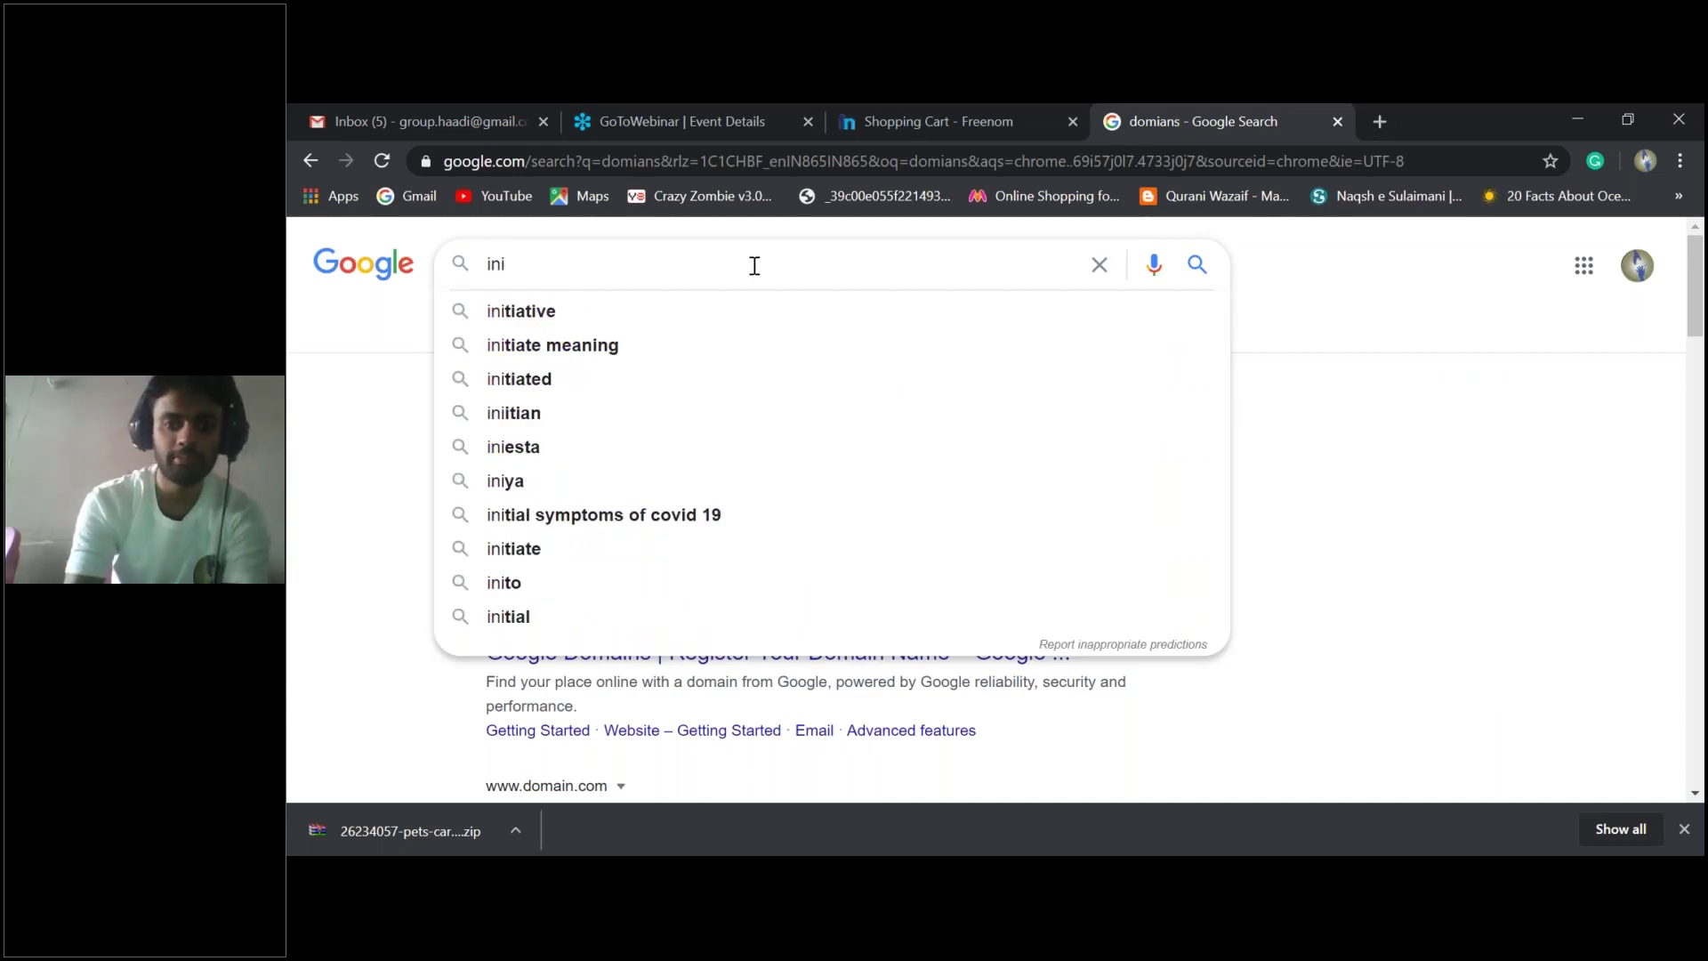
{"action": "type", "text": "fi"}
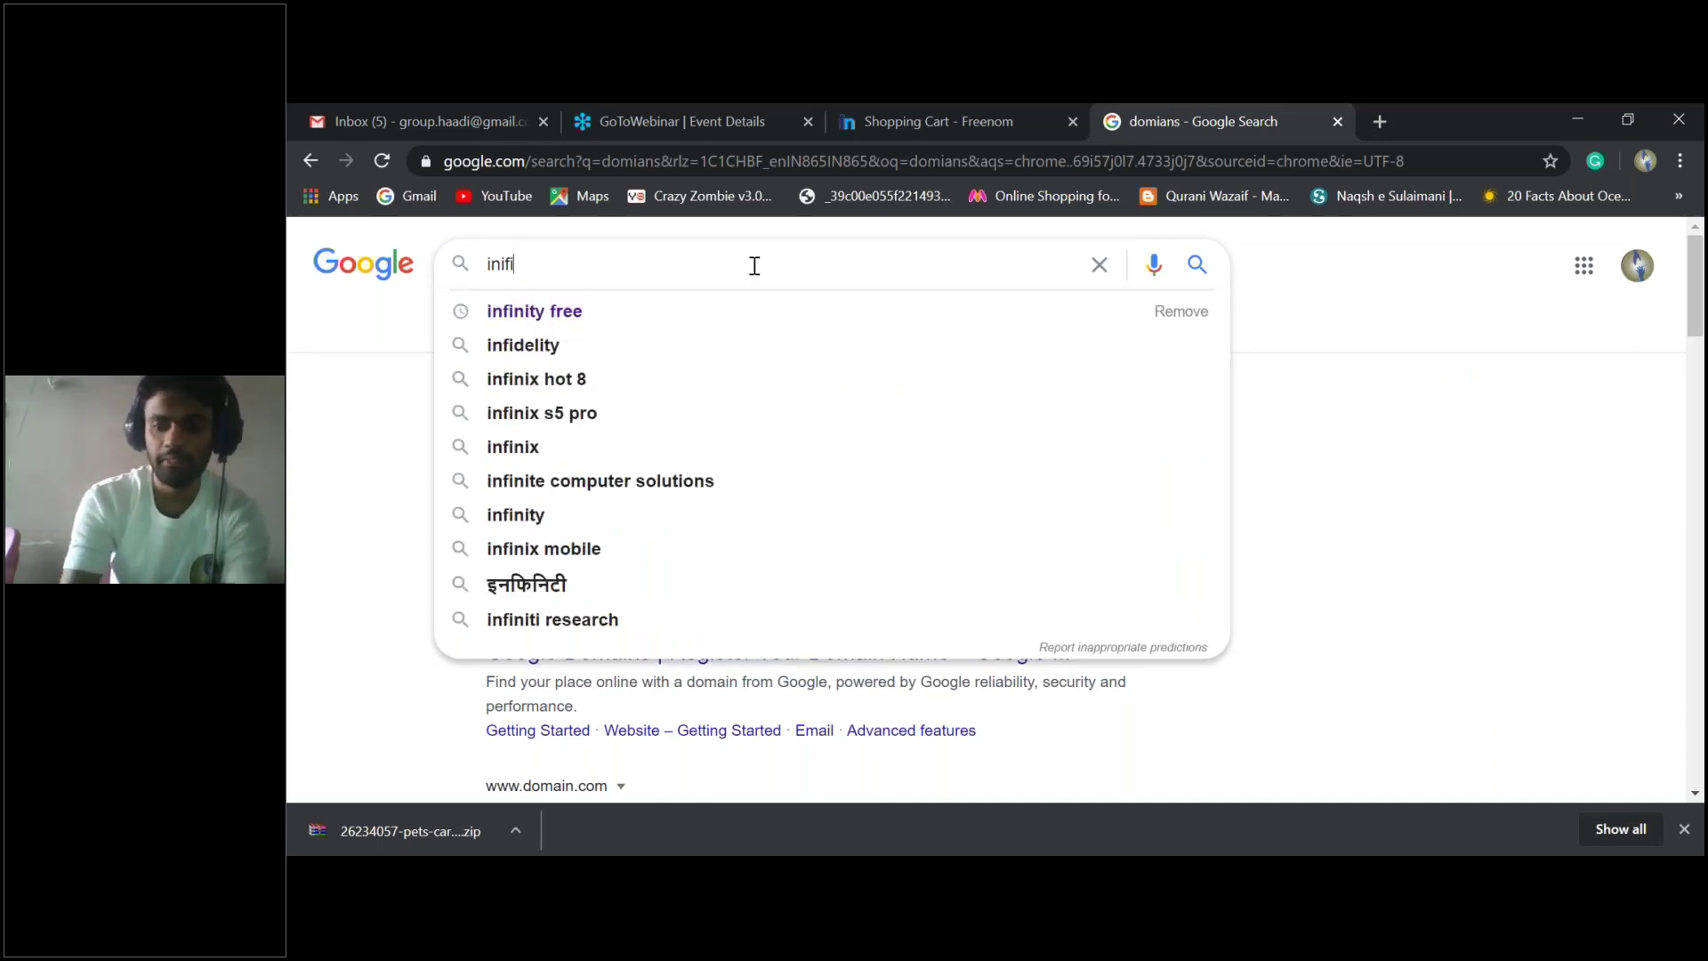
{"action": "key", "text": "Down"}
{"action": "key", "text": "Return"}
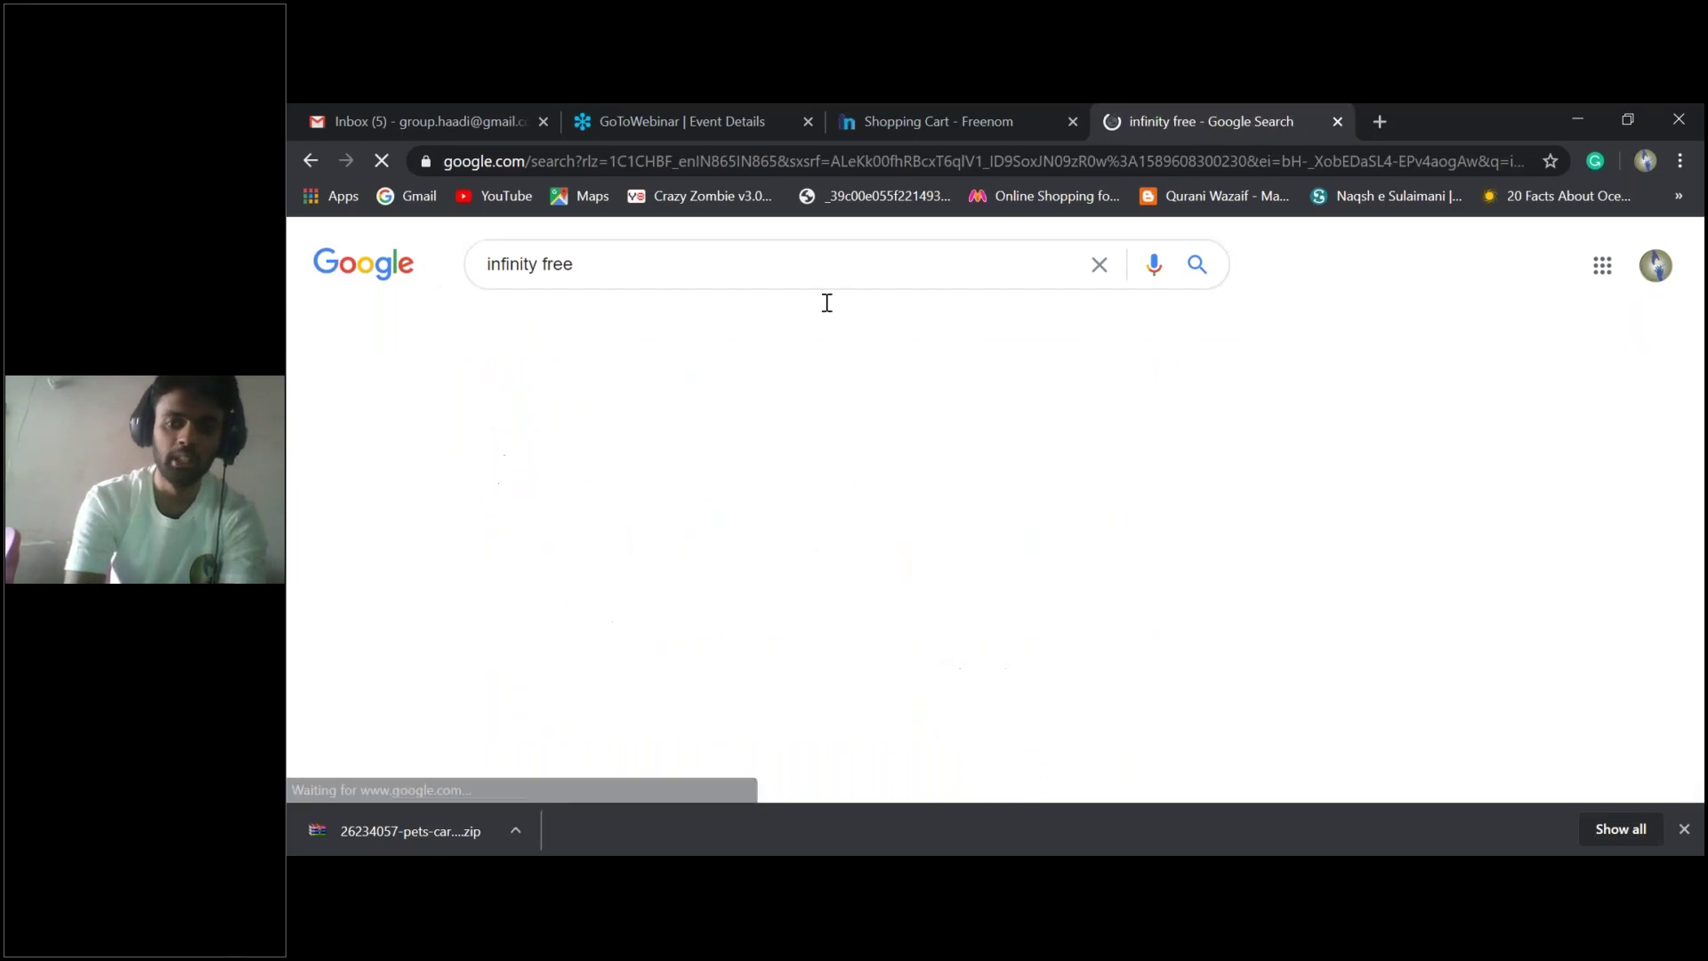
{"action": "scroll", "coordinate": [783, 401], "scroll_direction": "down", "scroll_amount": 1}
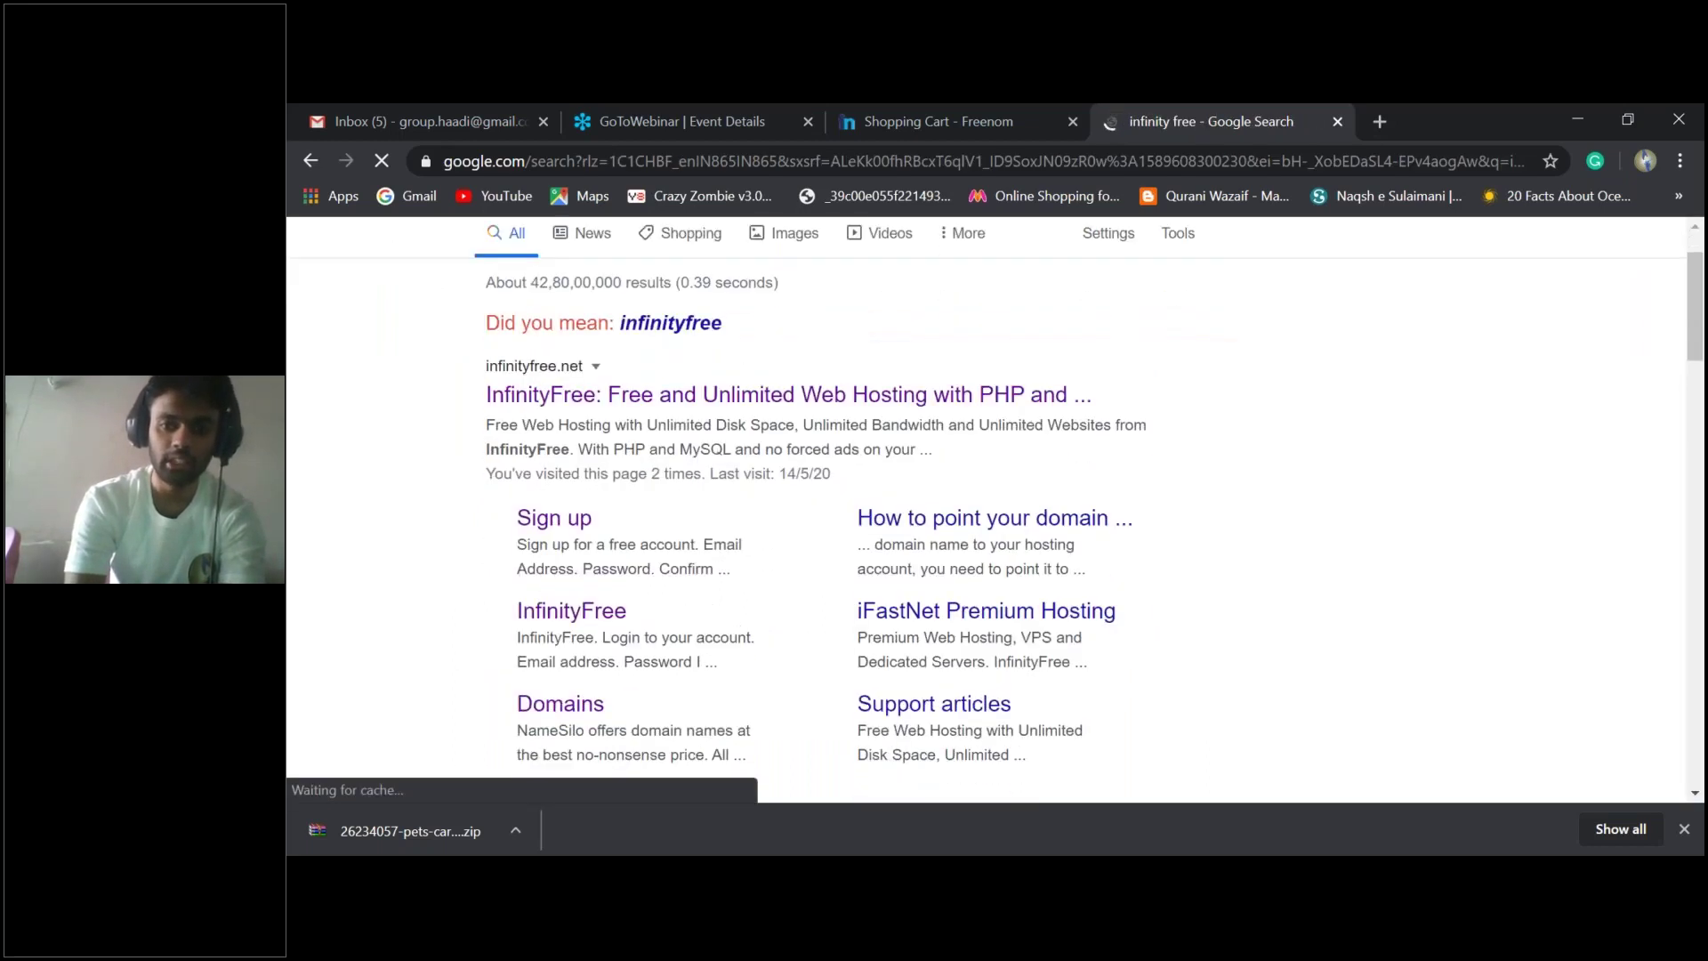
- Open the InfinityFree website, go to Sign Up, then switch to the sign-in page
{"action": "left_click", "coordinate": [1022, 395]}
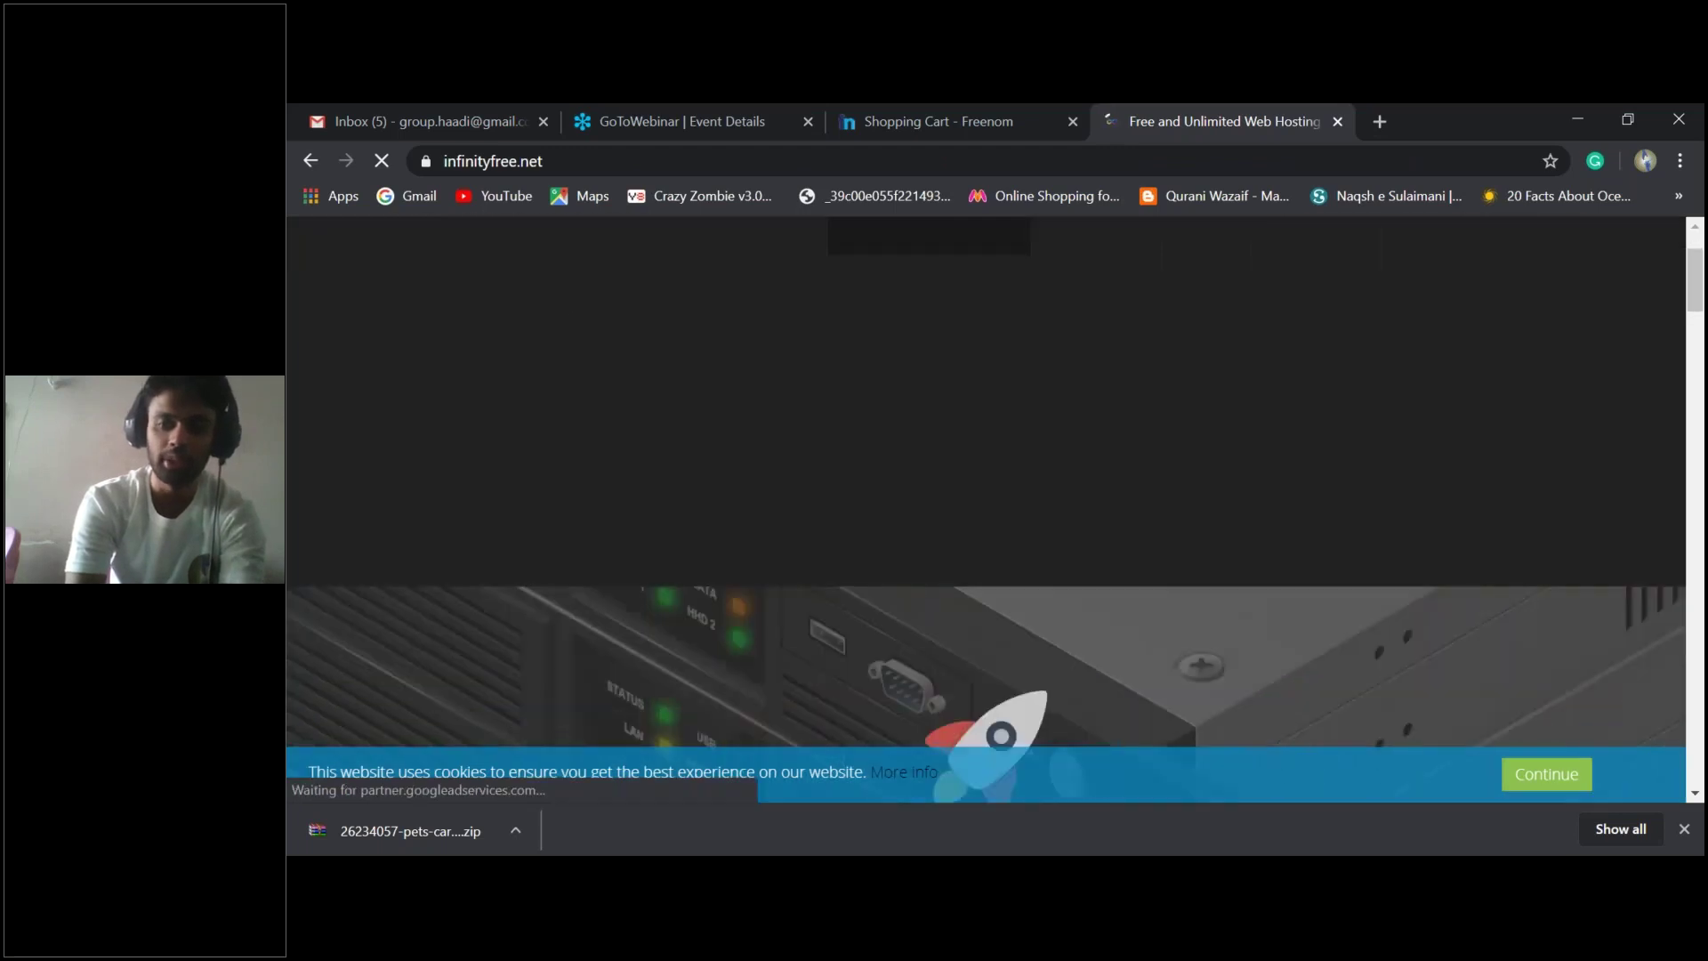
{"action": "scroll", "coordinate": [986, 507], "scroll_direction": "down", "scroll_amount": 4}
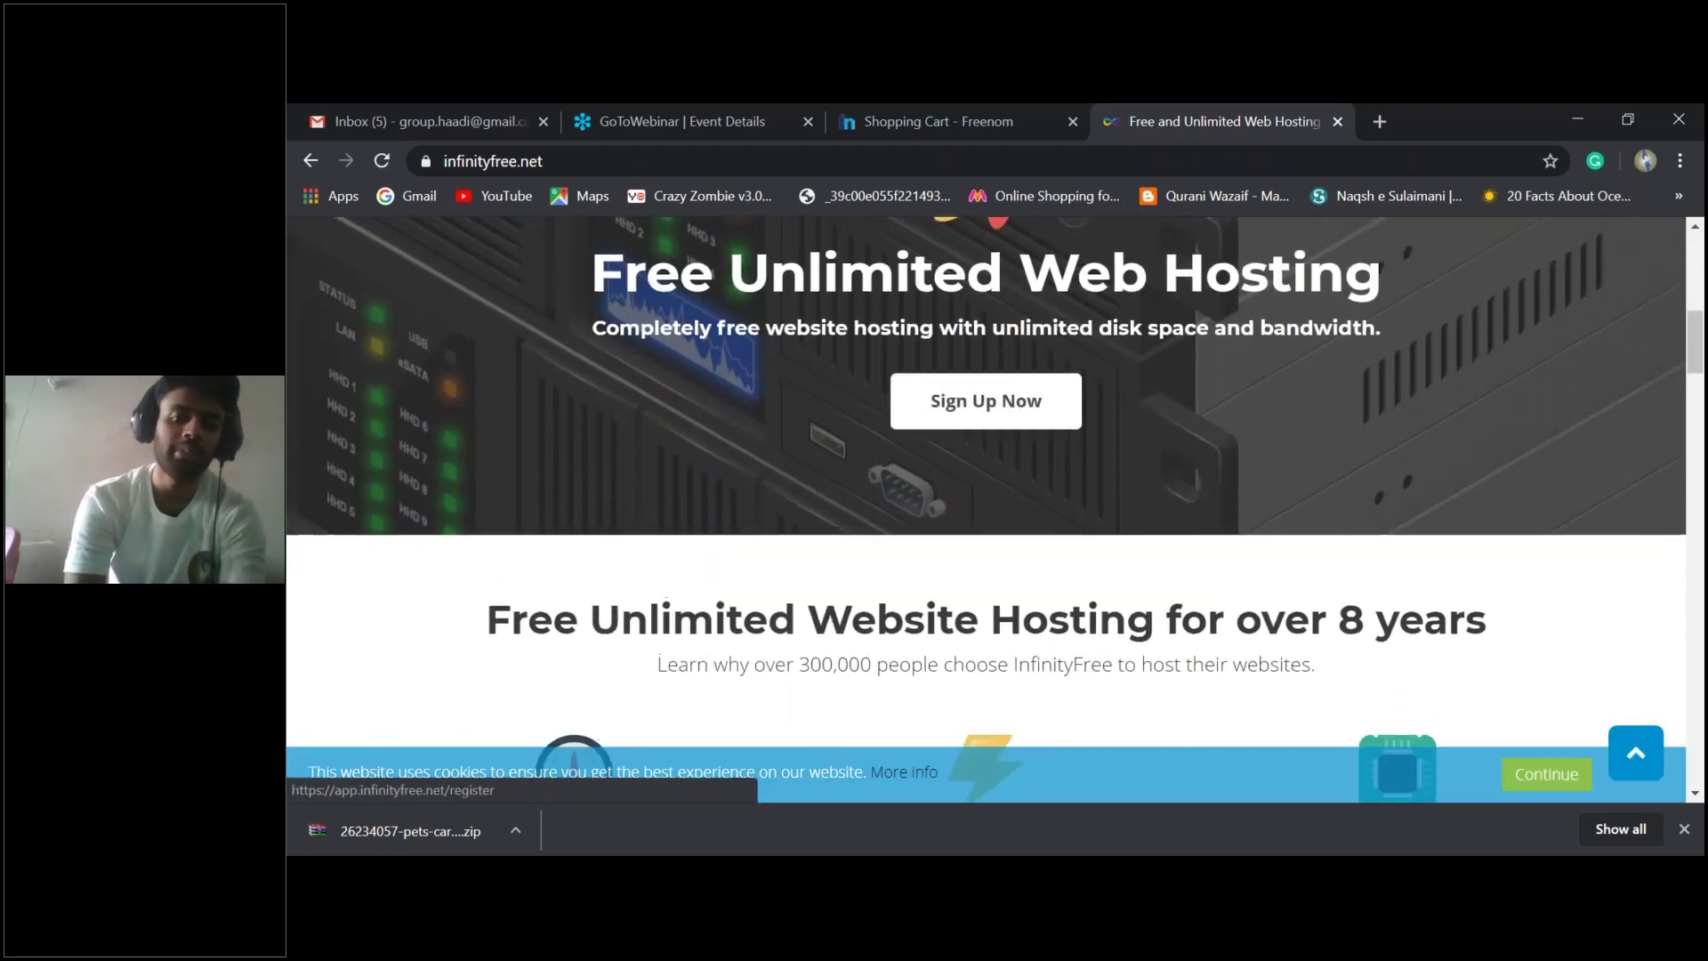
{"action": "scroll", "coordinate": [986, 507], "scroll_direction": "up", "scroll_amount": 1}
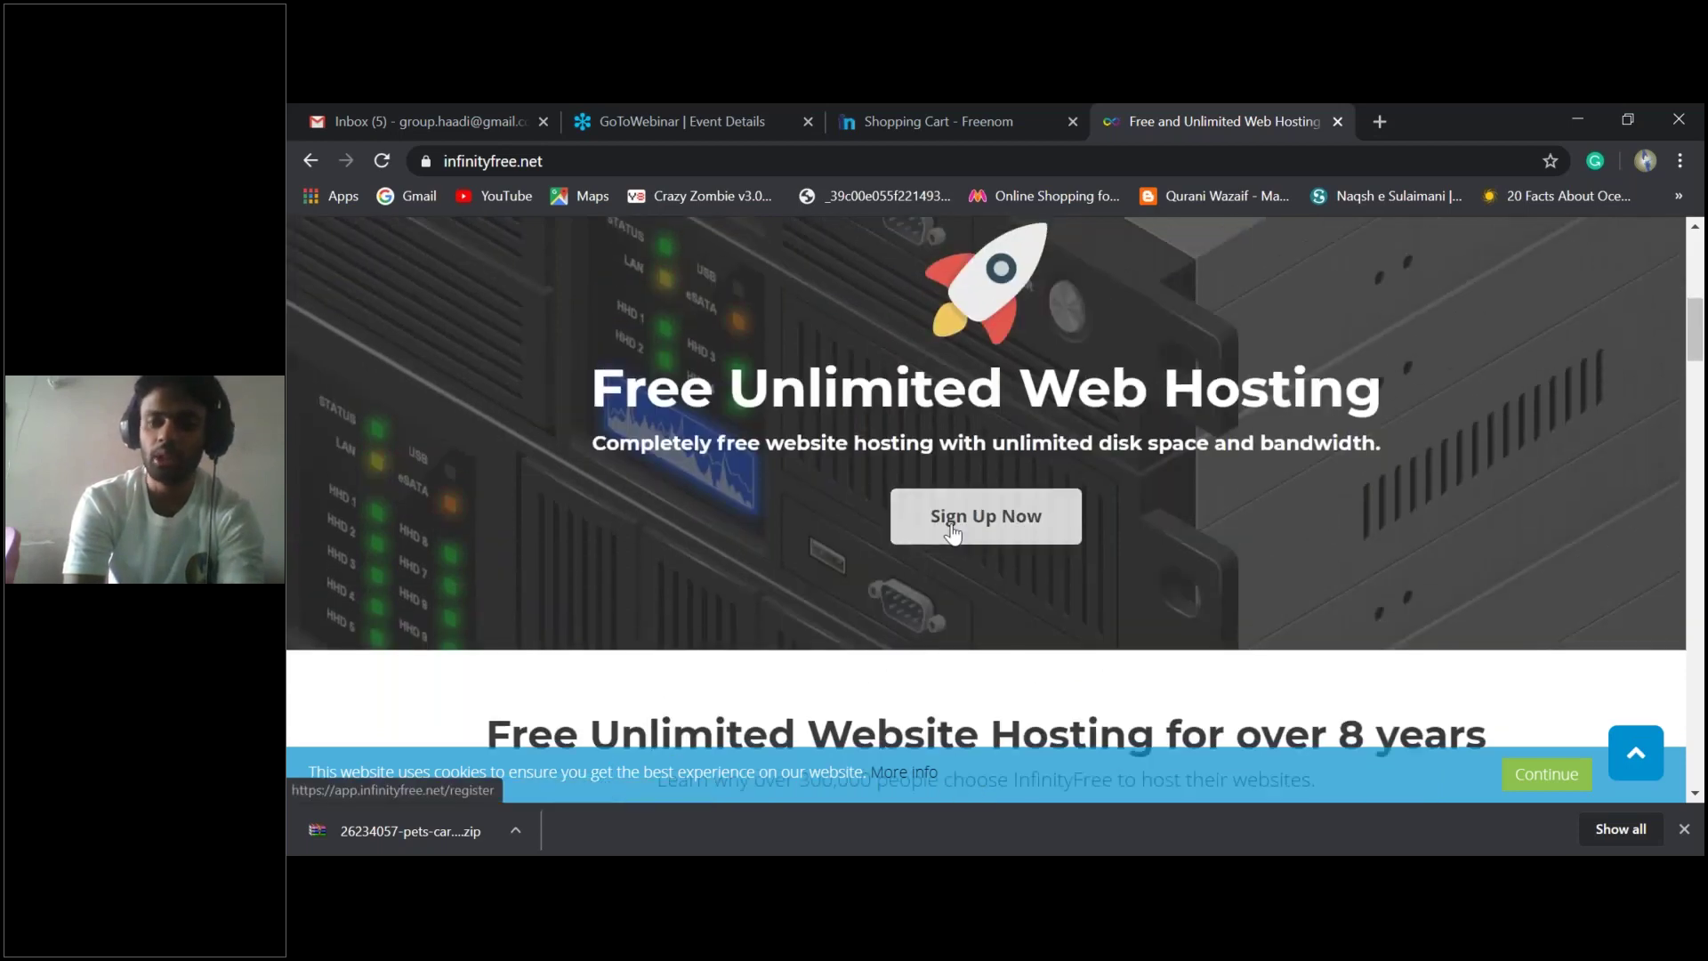
{"action": "scroll", "coordinate": [949, 536], "scroll_direction": "up", "scroll_amount": 1}
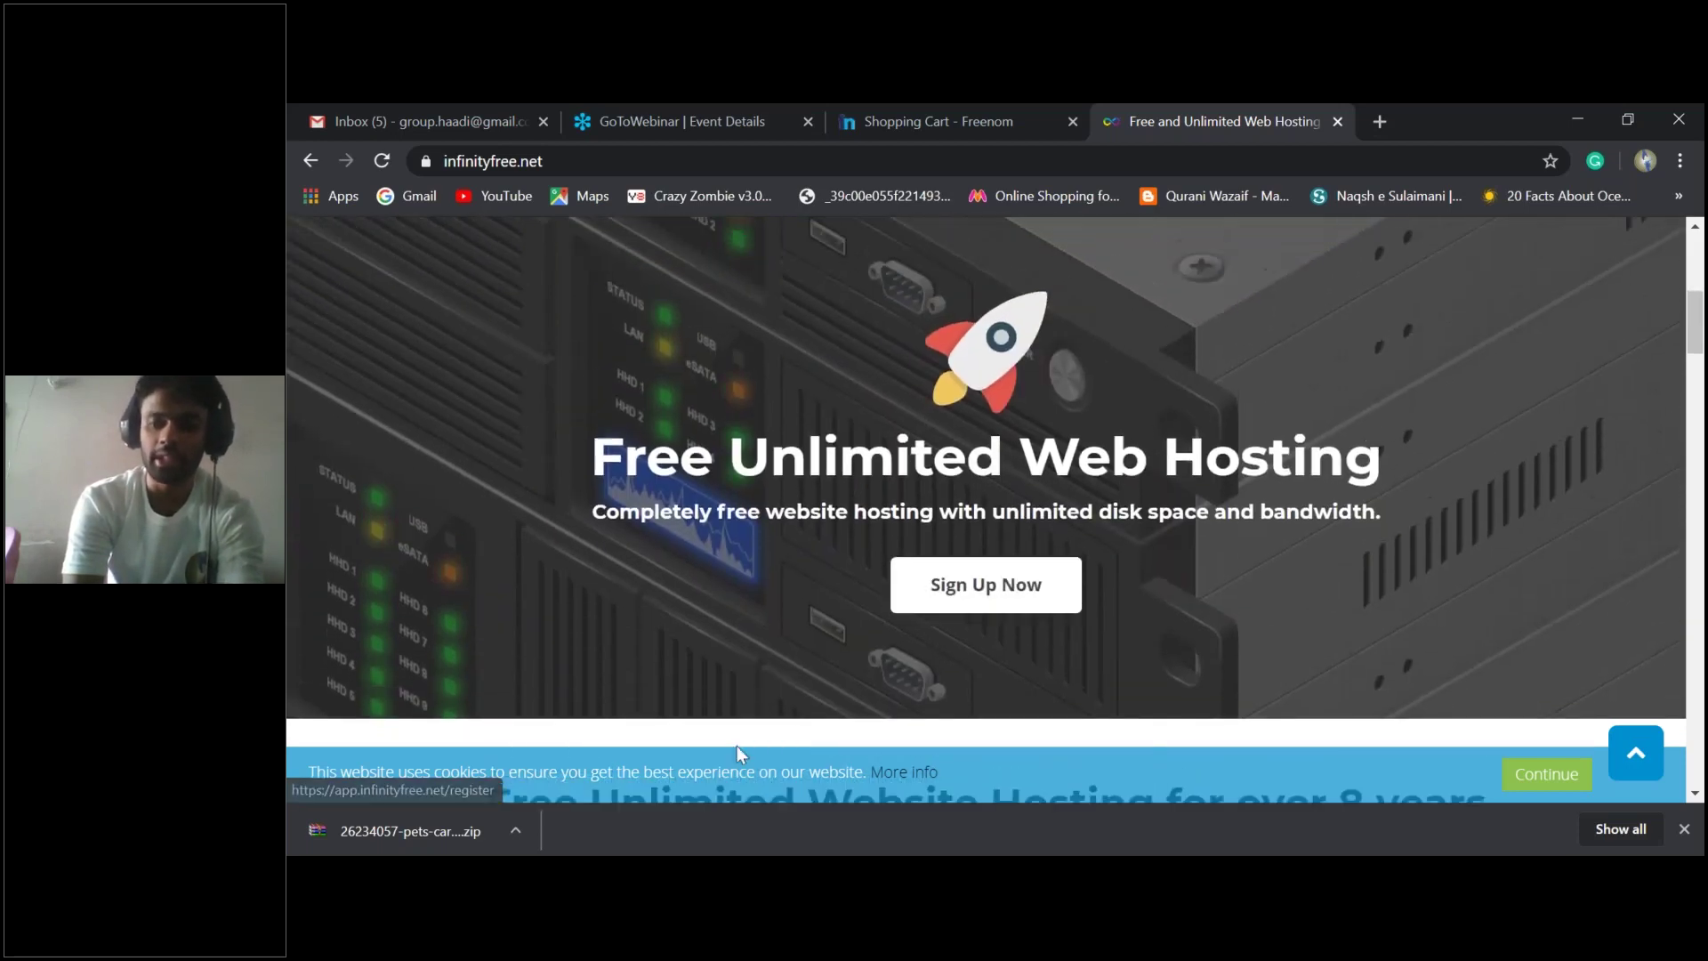
{"action": "left_click", "coordinate": [1007, 598]}
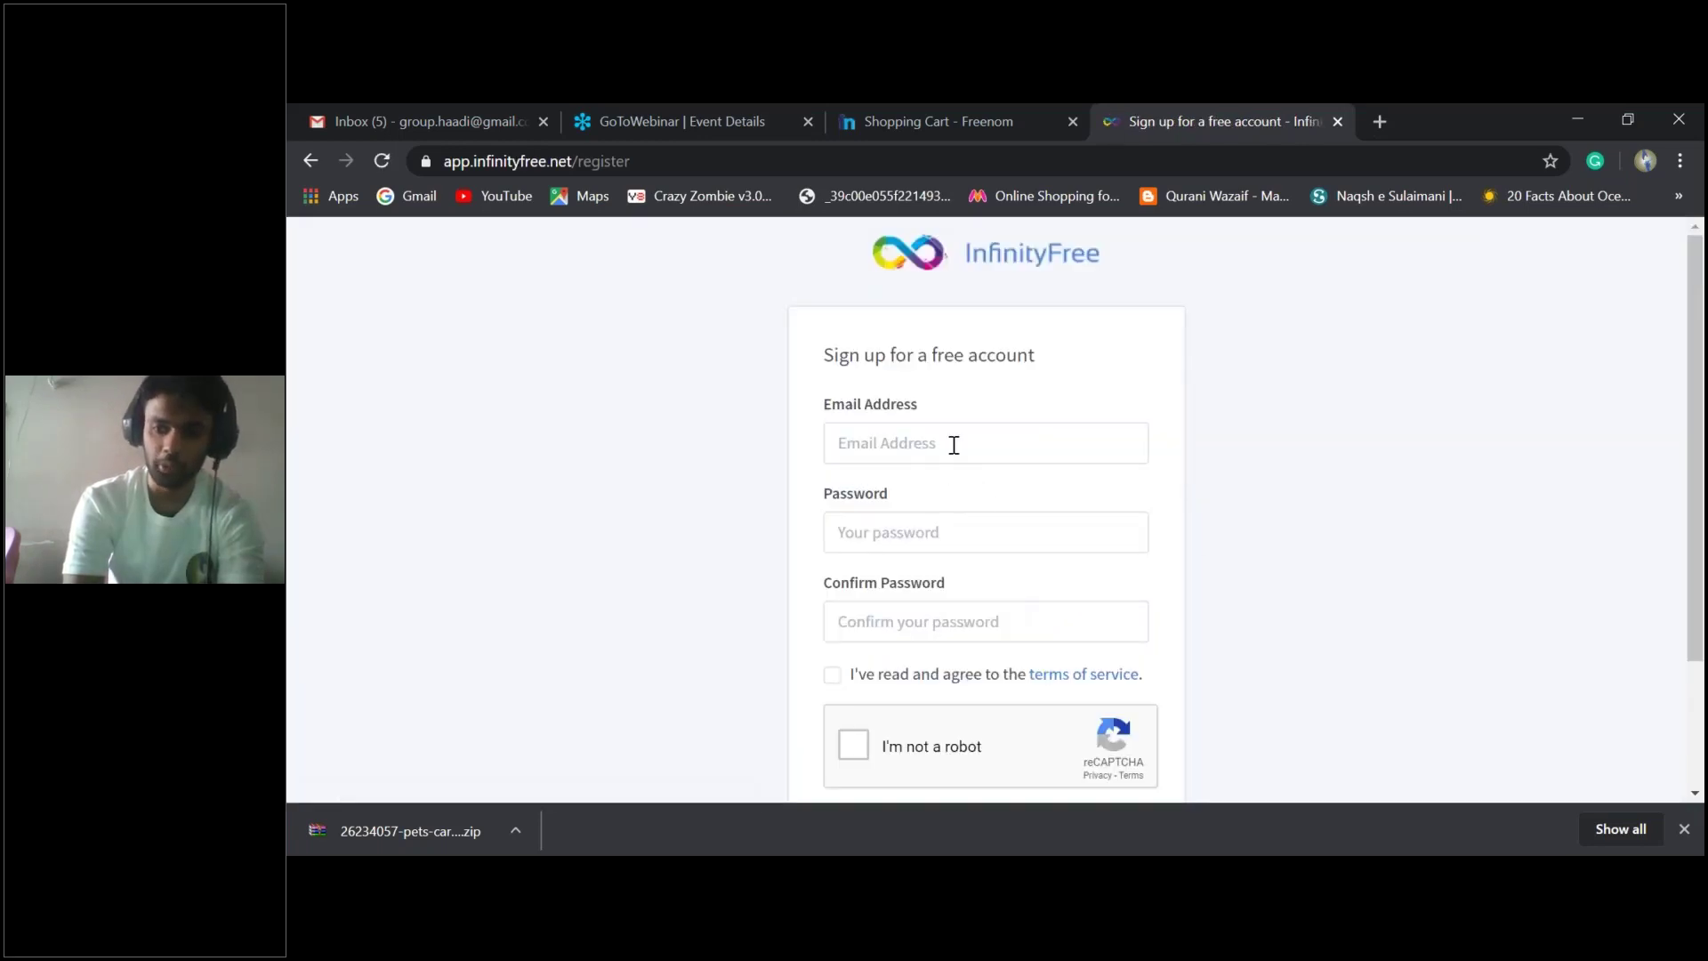
{"action": "left_click", "coordinate": [954, 444]}
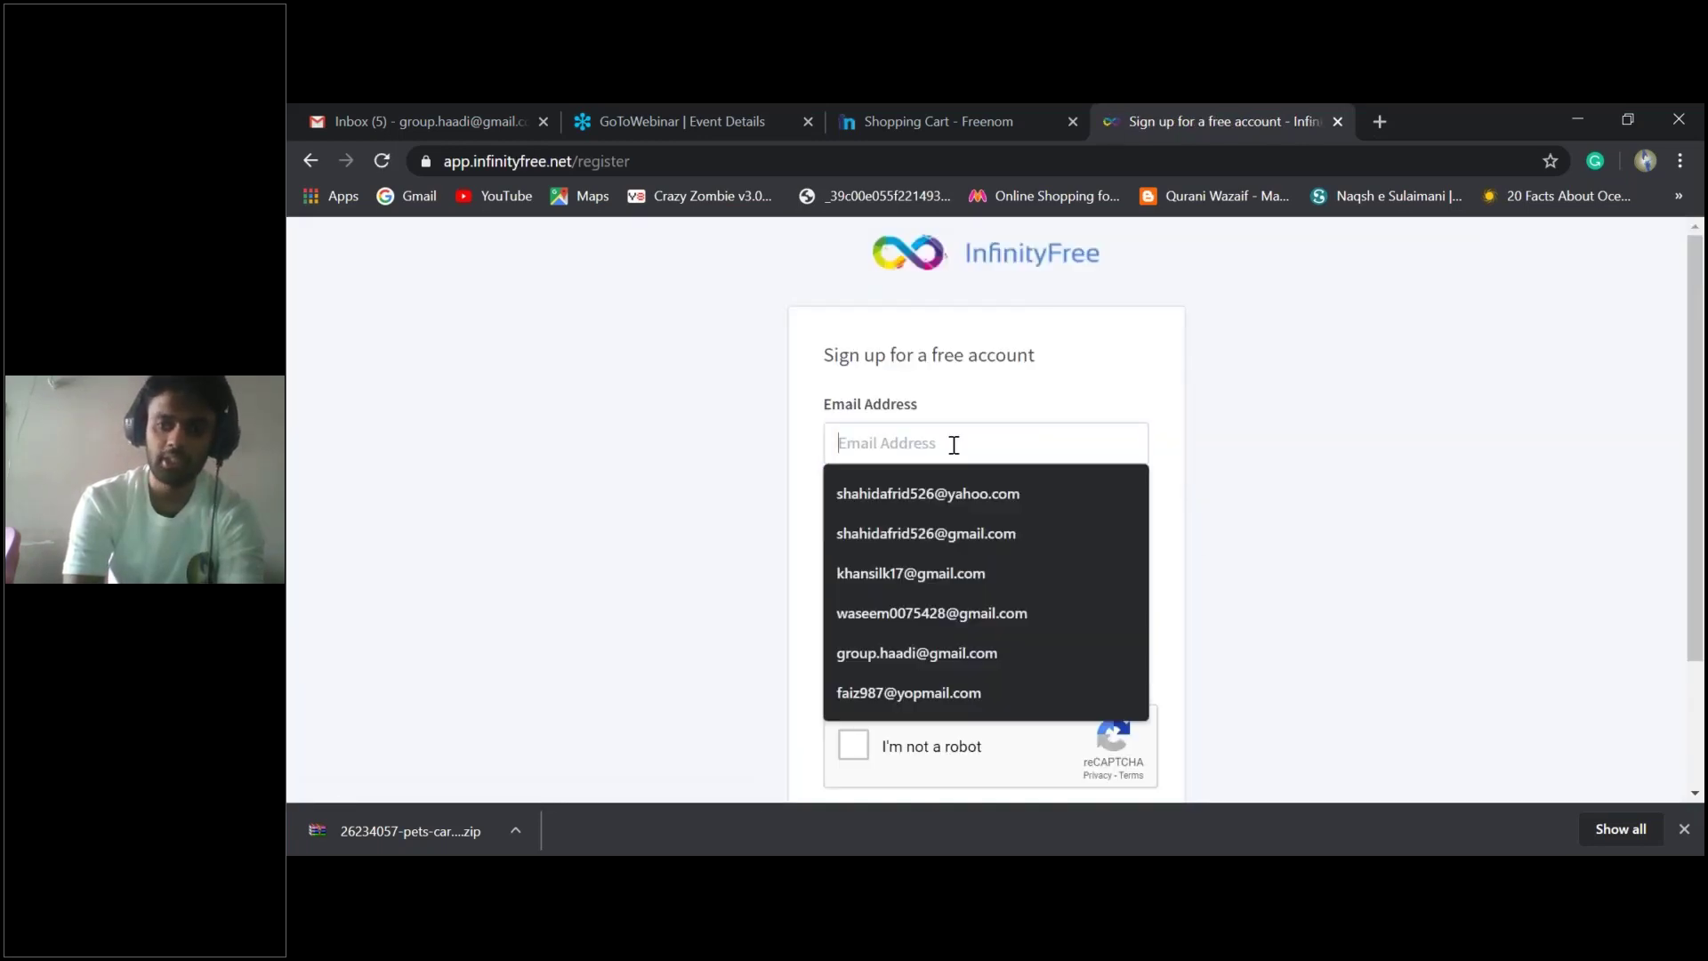
{"action": "left_click", "coordinate": [1258, 450]}
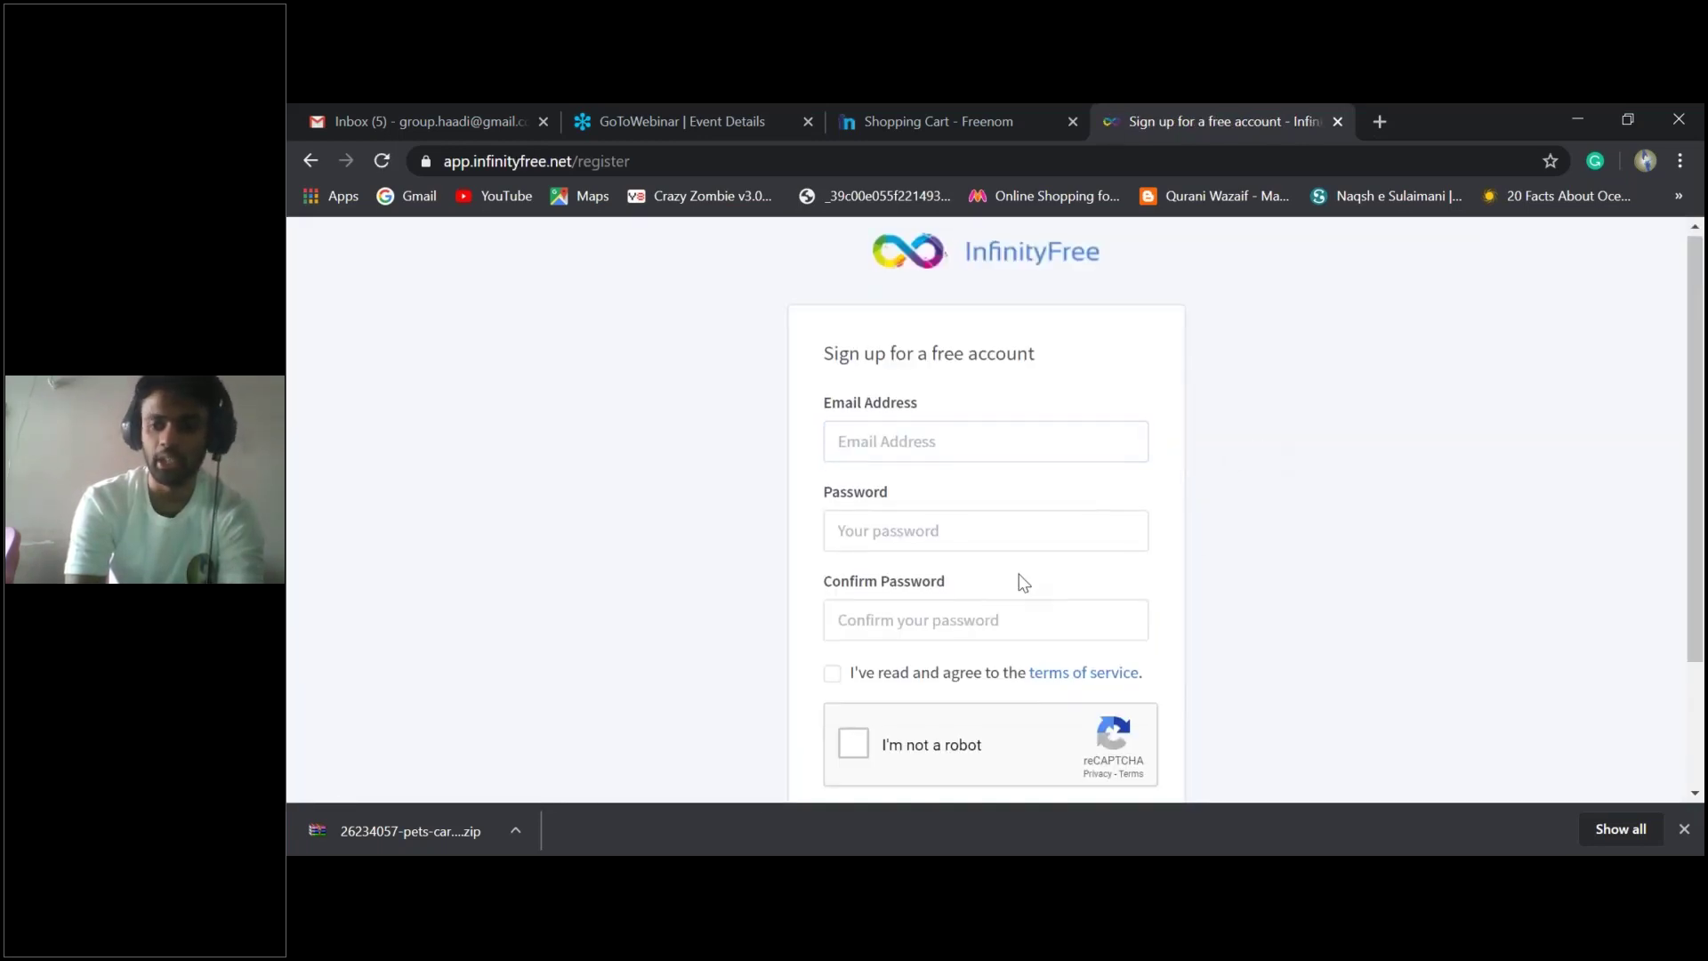
{"action": "scroll", "coordinate": [1005, 622], "scroll_direction": "down", "scroll_amount": 2}
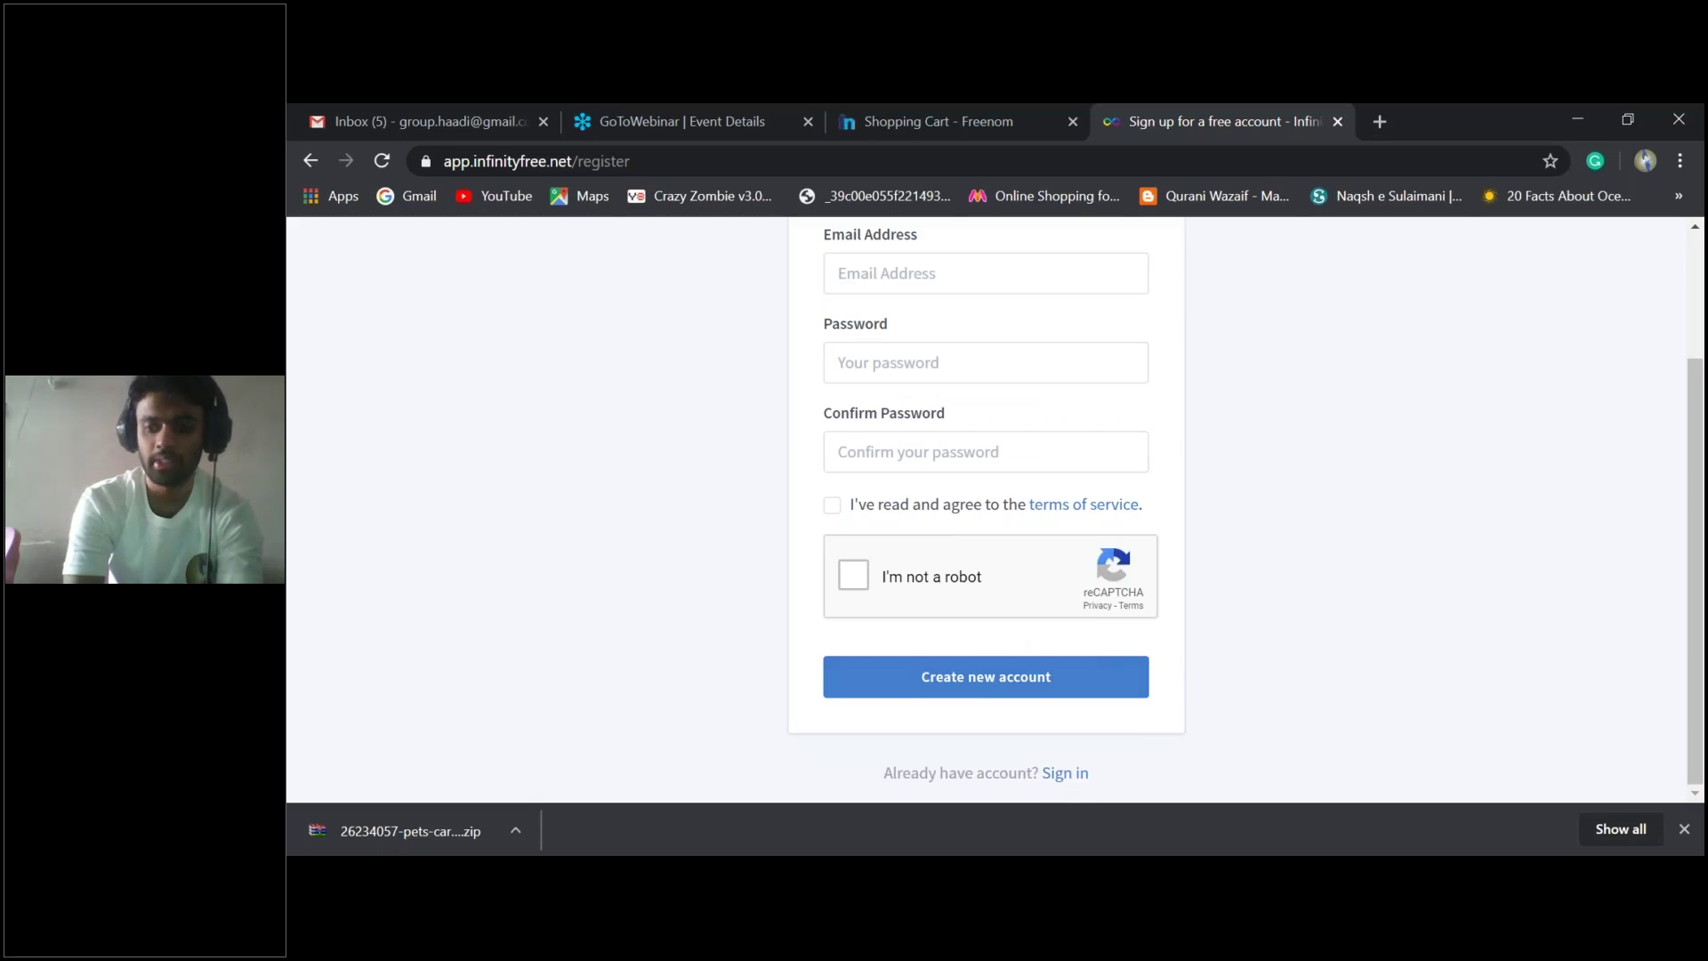
{"action": "left_click", "coordinate": [1065, 773]}
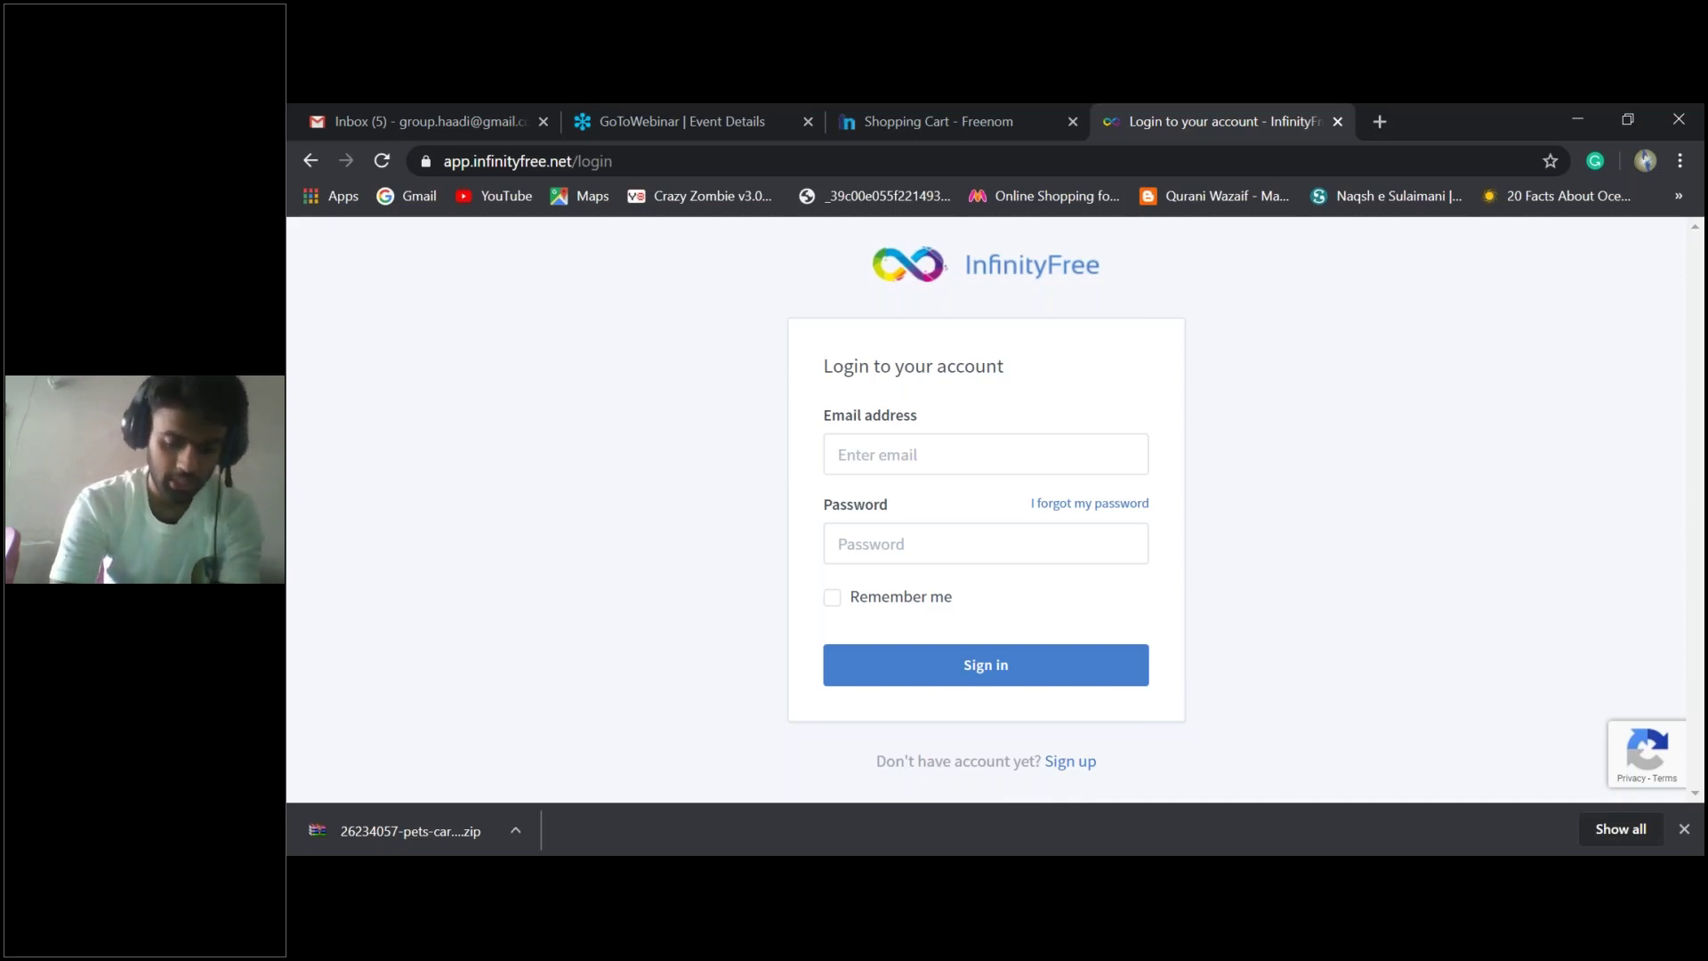
- Sign in with the saved account e-mail and the account password
{"action": "left_click", "coordinate": [1030, 472]}
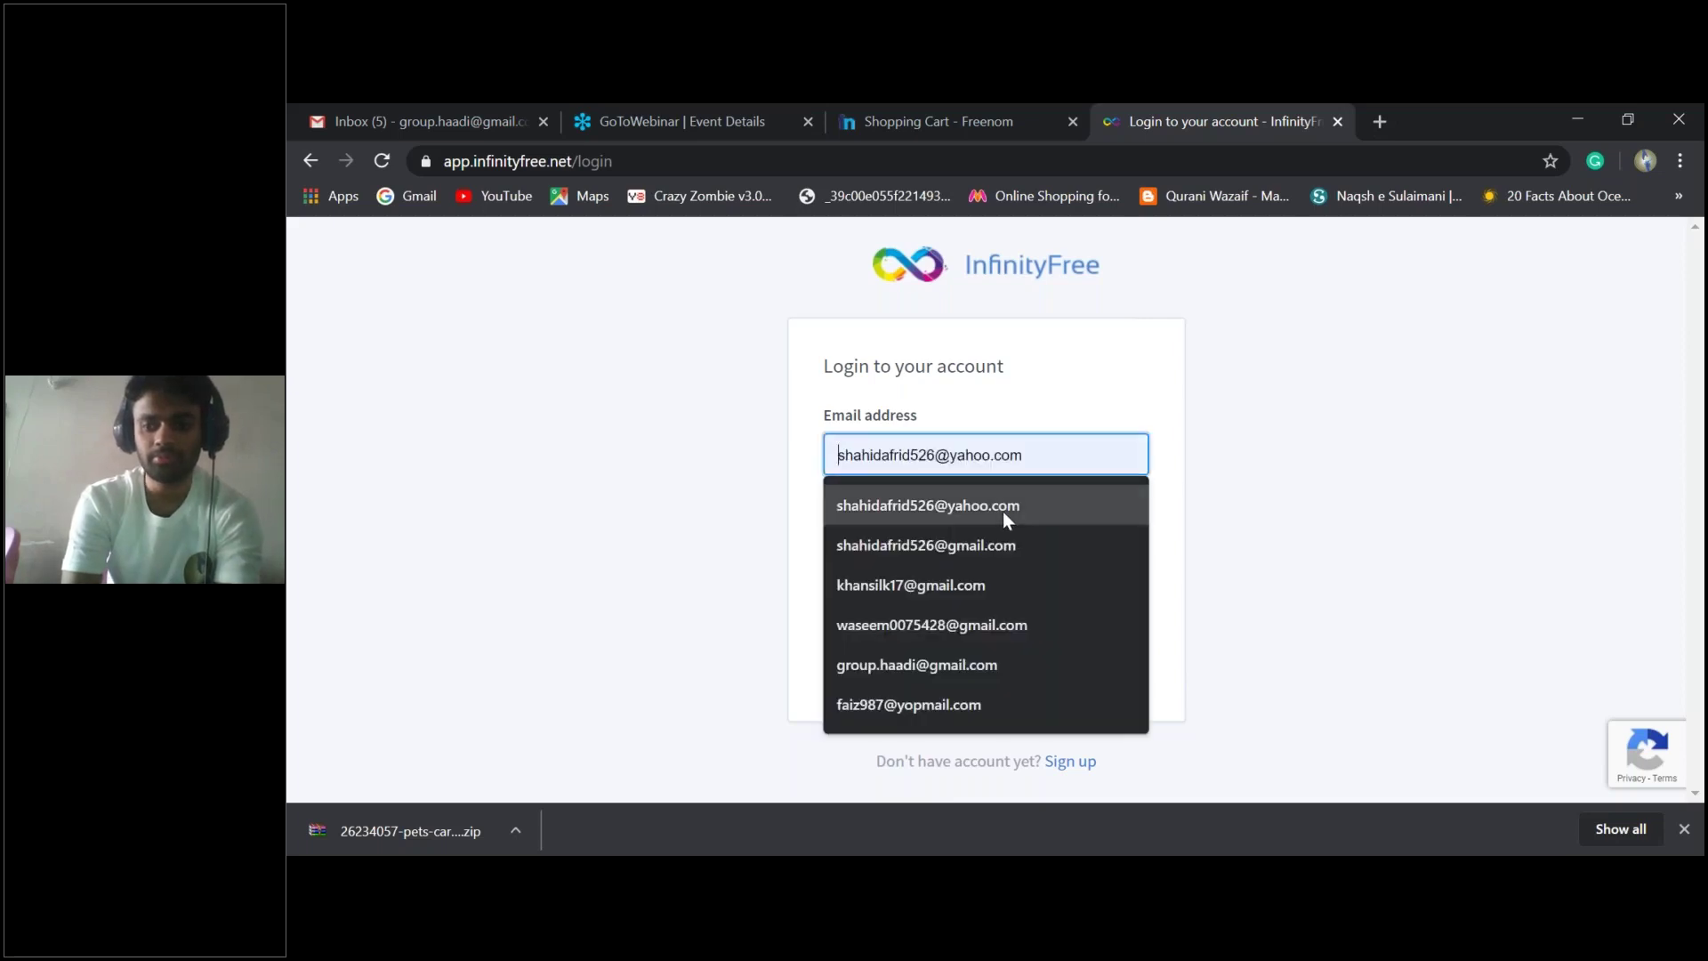
{"action": "left_click", "coordinate": [1001, 511]}
{"action": "left_click", "coordinate": [948, 531]}
{"action": "type", "text": "•••"}
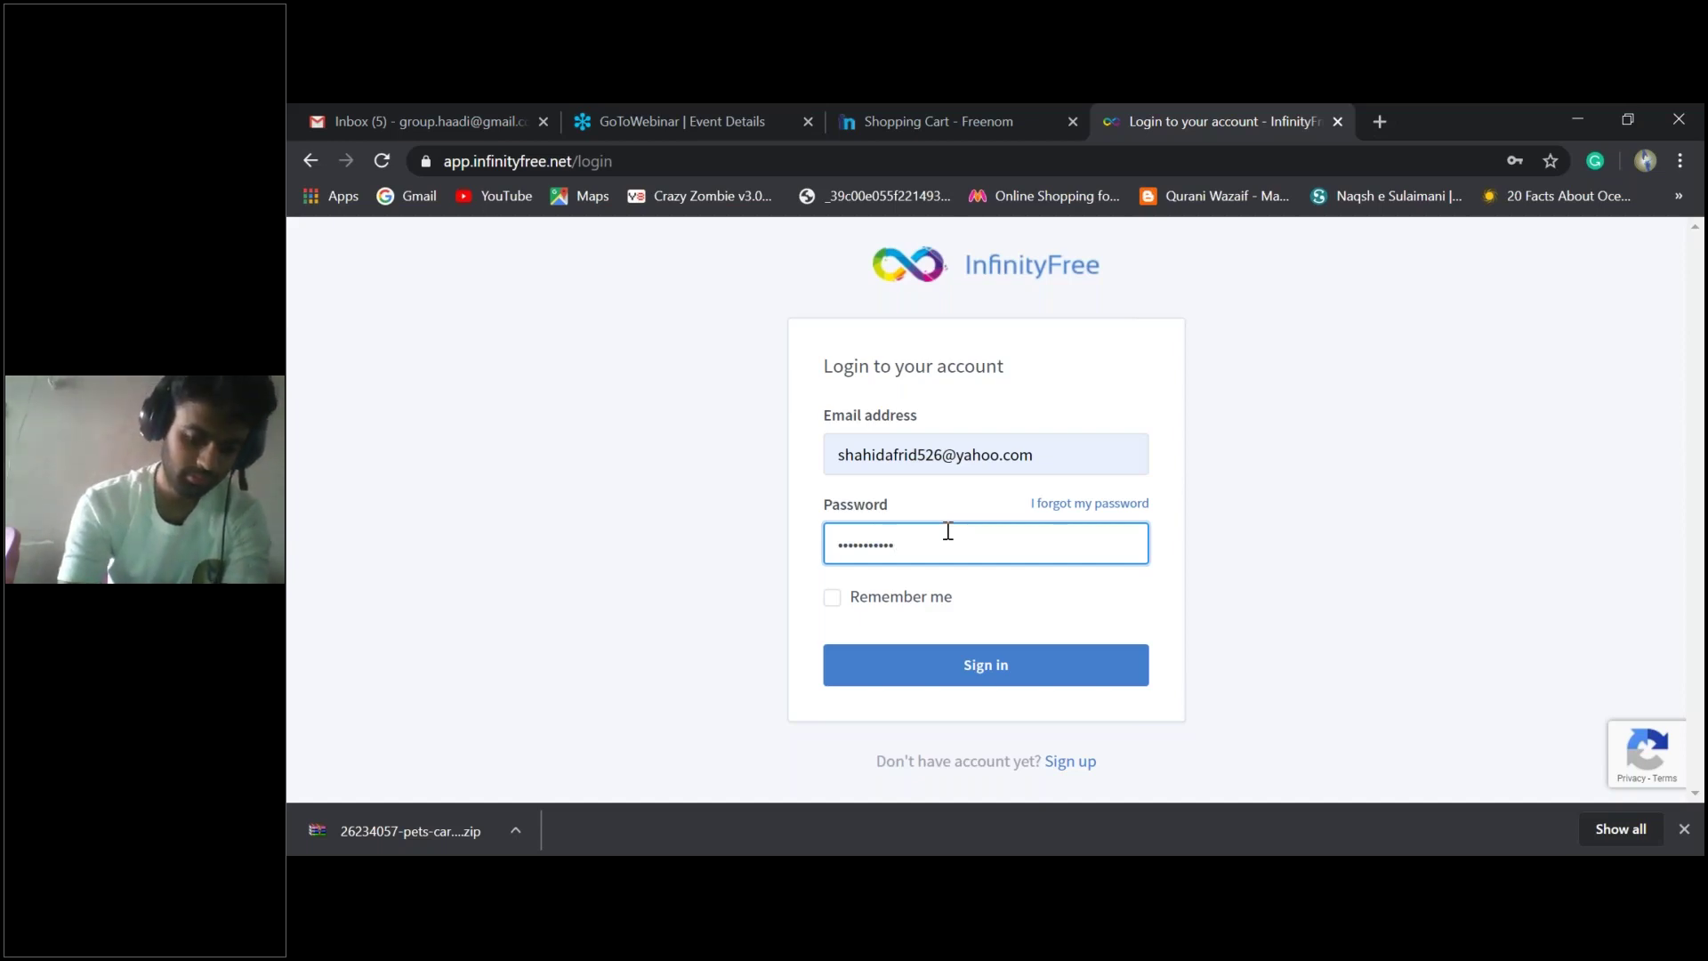
{"action": "key", "text": "Return"}
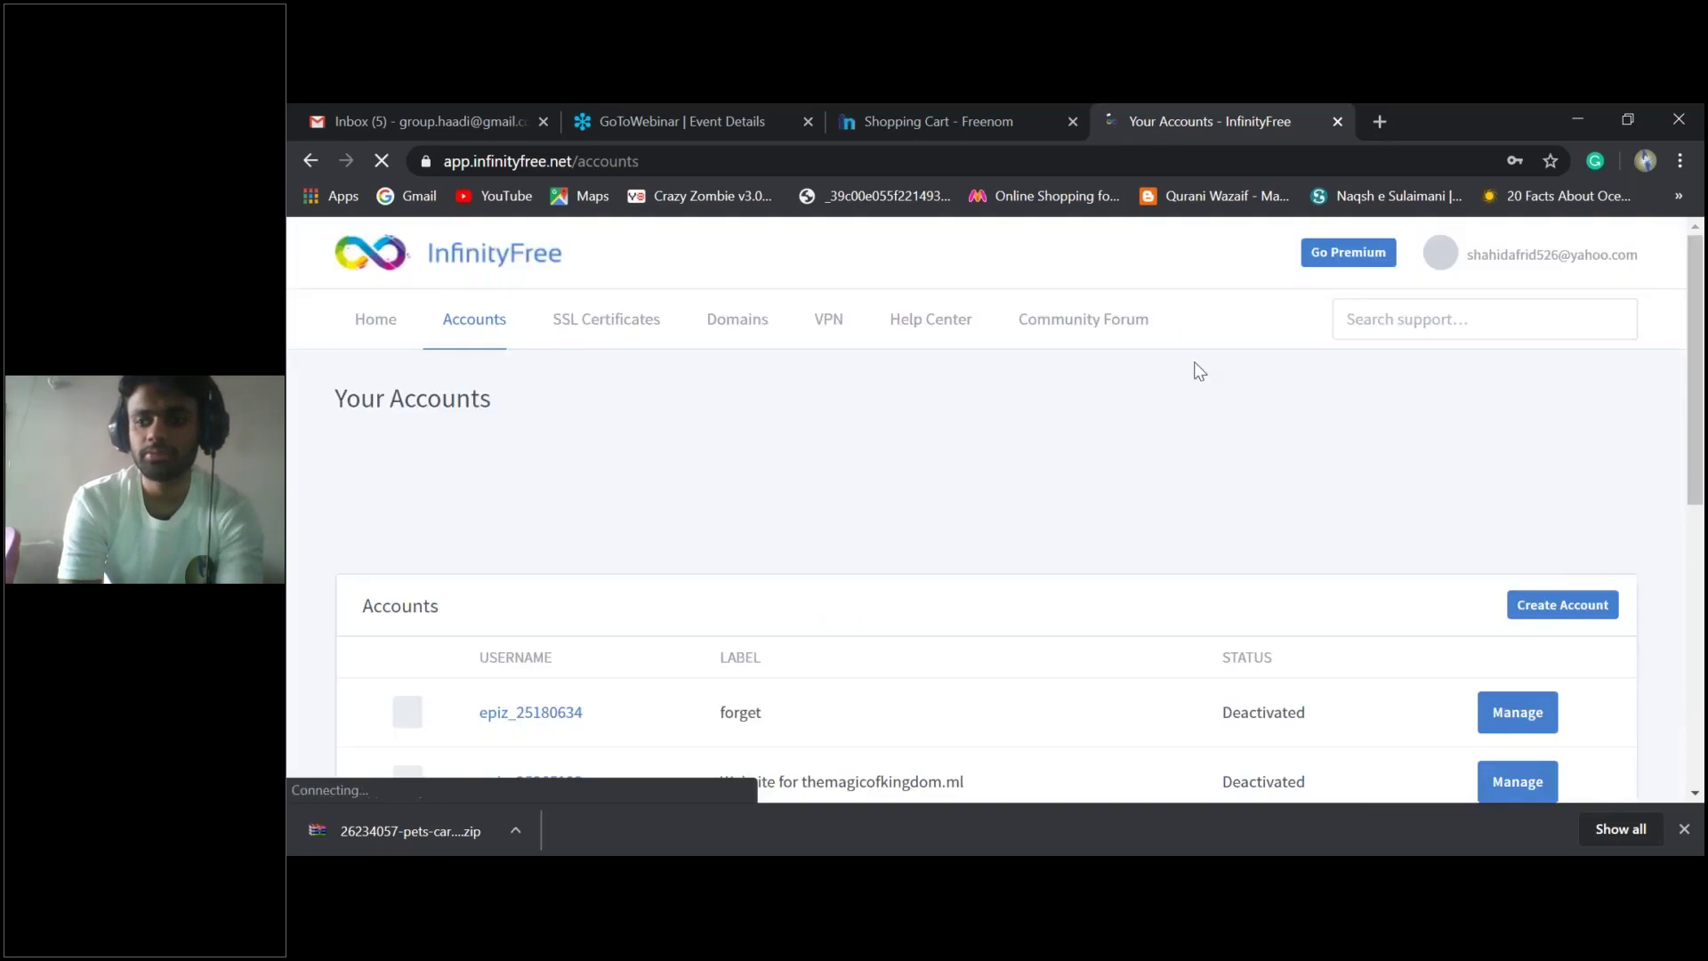
- Review the three hosting accounts listed on the Your Accounts page
{"action": "scroll", "coordinate": [1205, 360], "scroll_direction": "down", "scroll_amount": 3}
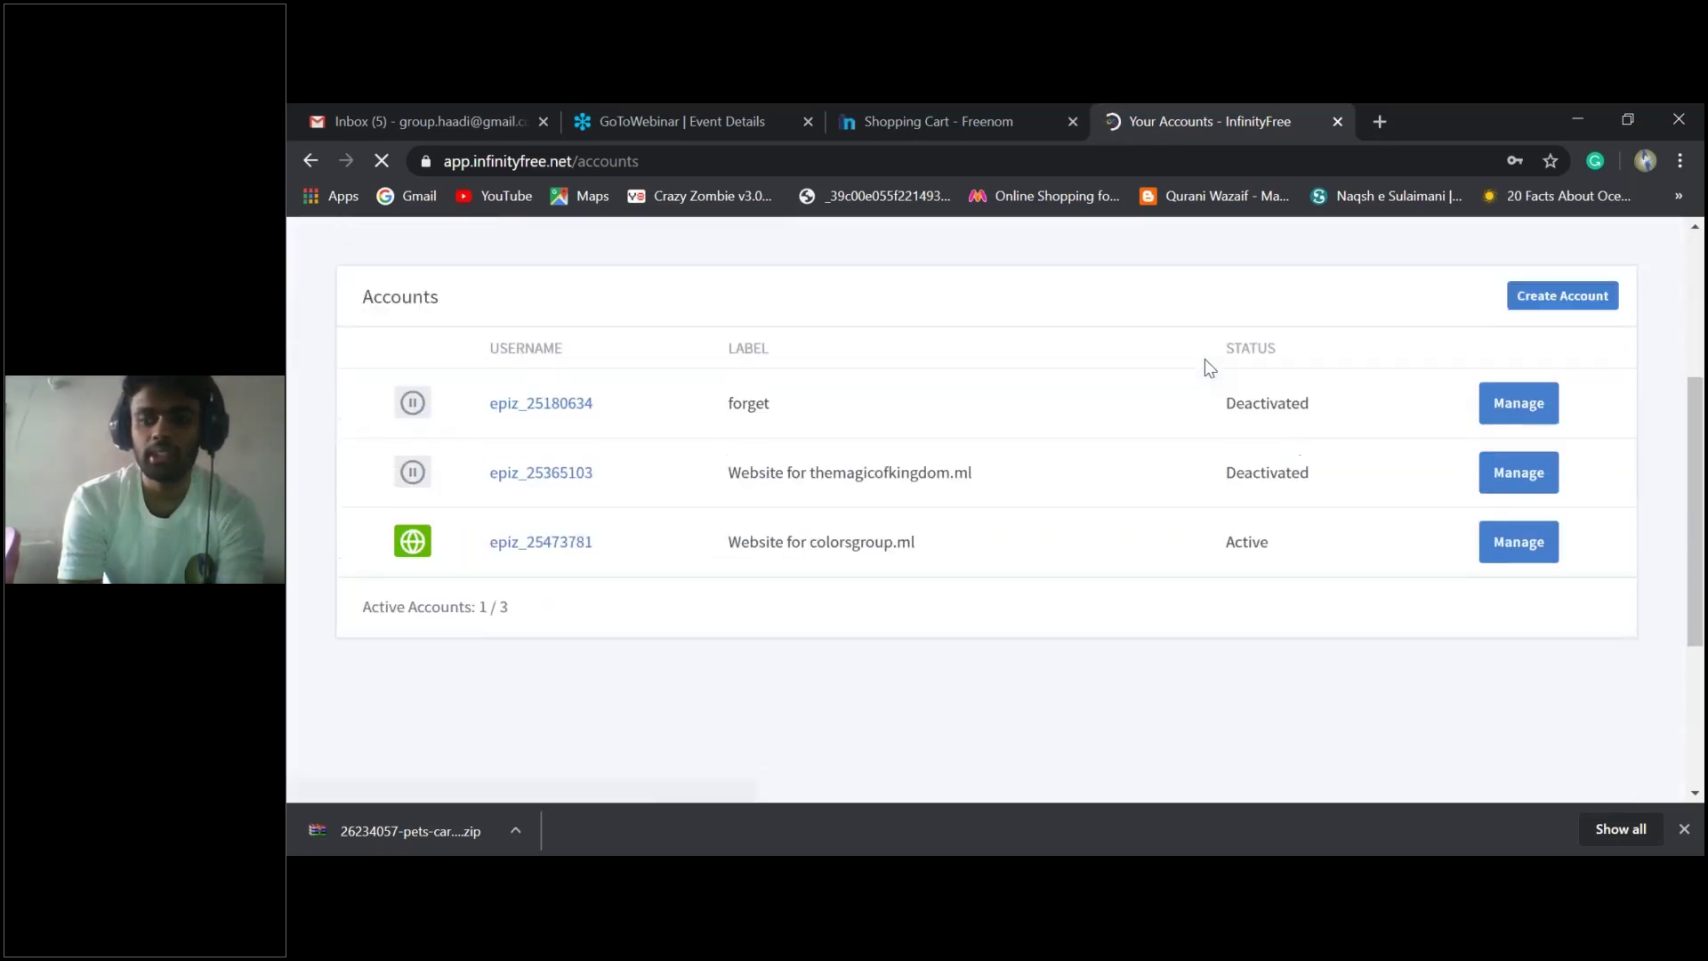
{"action": "scroll", "coordinate": [1204, 359], "scroll_direction": "down", "scroll_amount": 1}
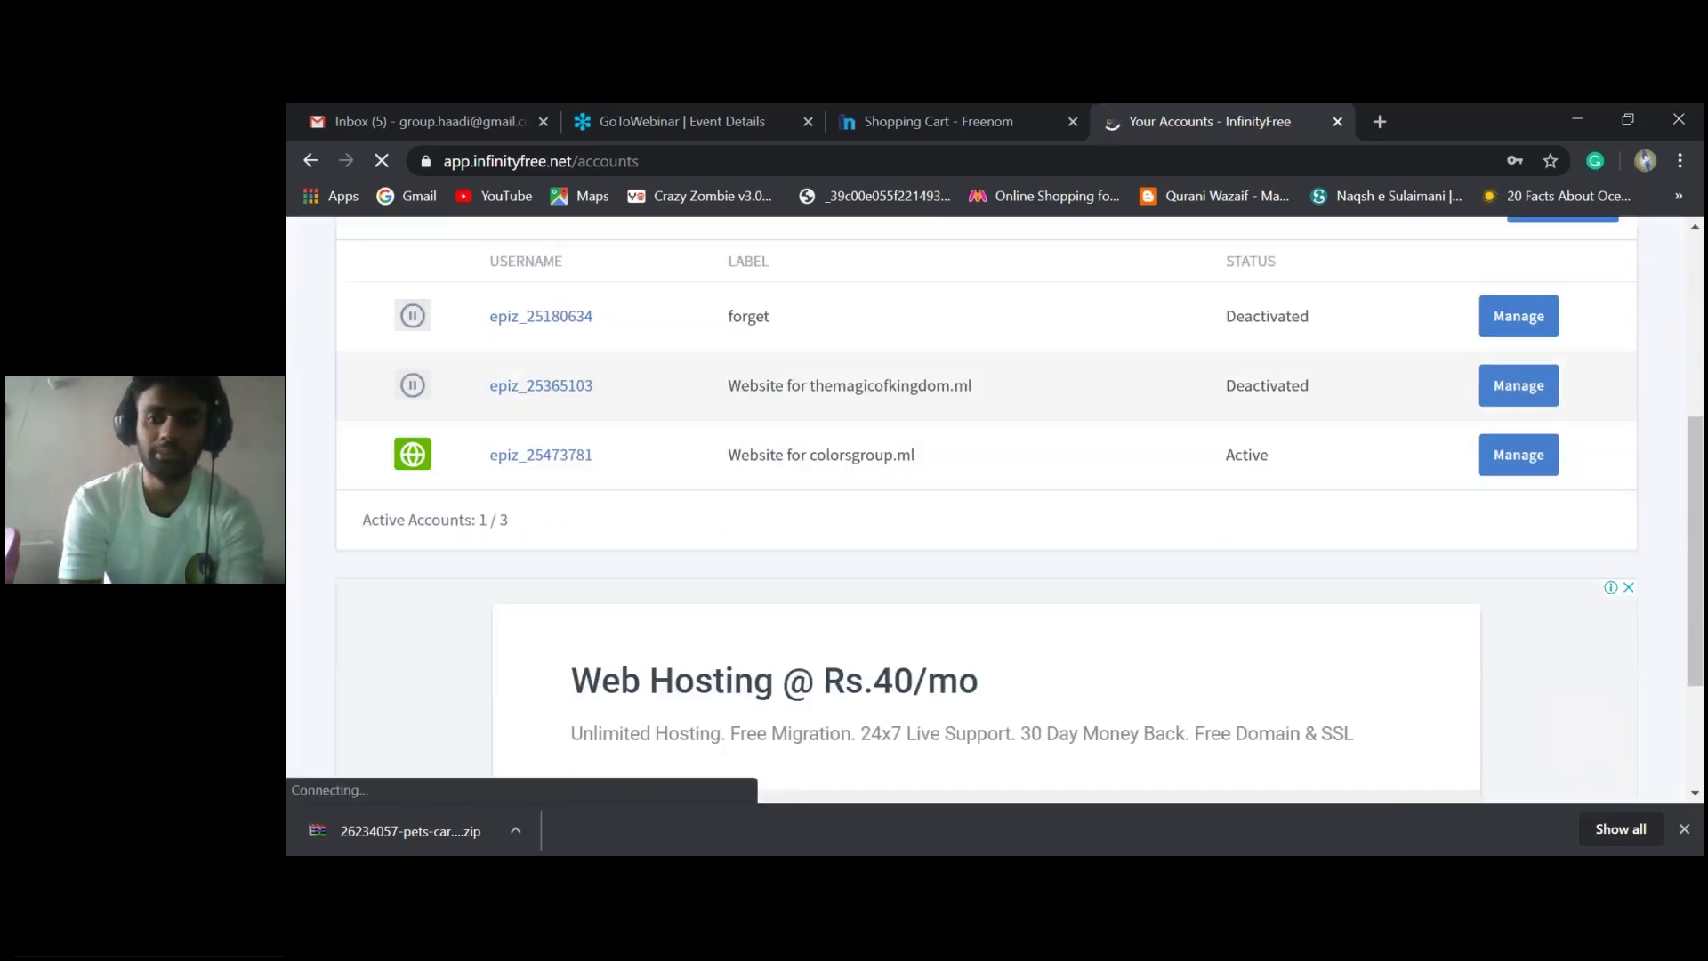
{"action": "double_click", "coordinate": [879, 472]}
{"action": "left_click", "coordinate": [1067, 565]}
{"action": "scroll", "coordinate": [1070, 566], "scroll_direction": "up", "scroll_amount": 3}
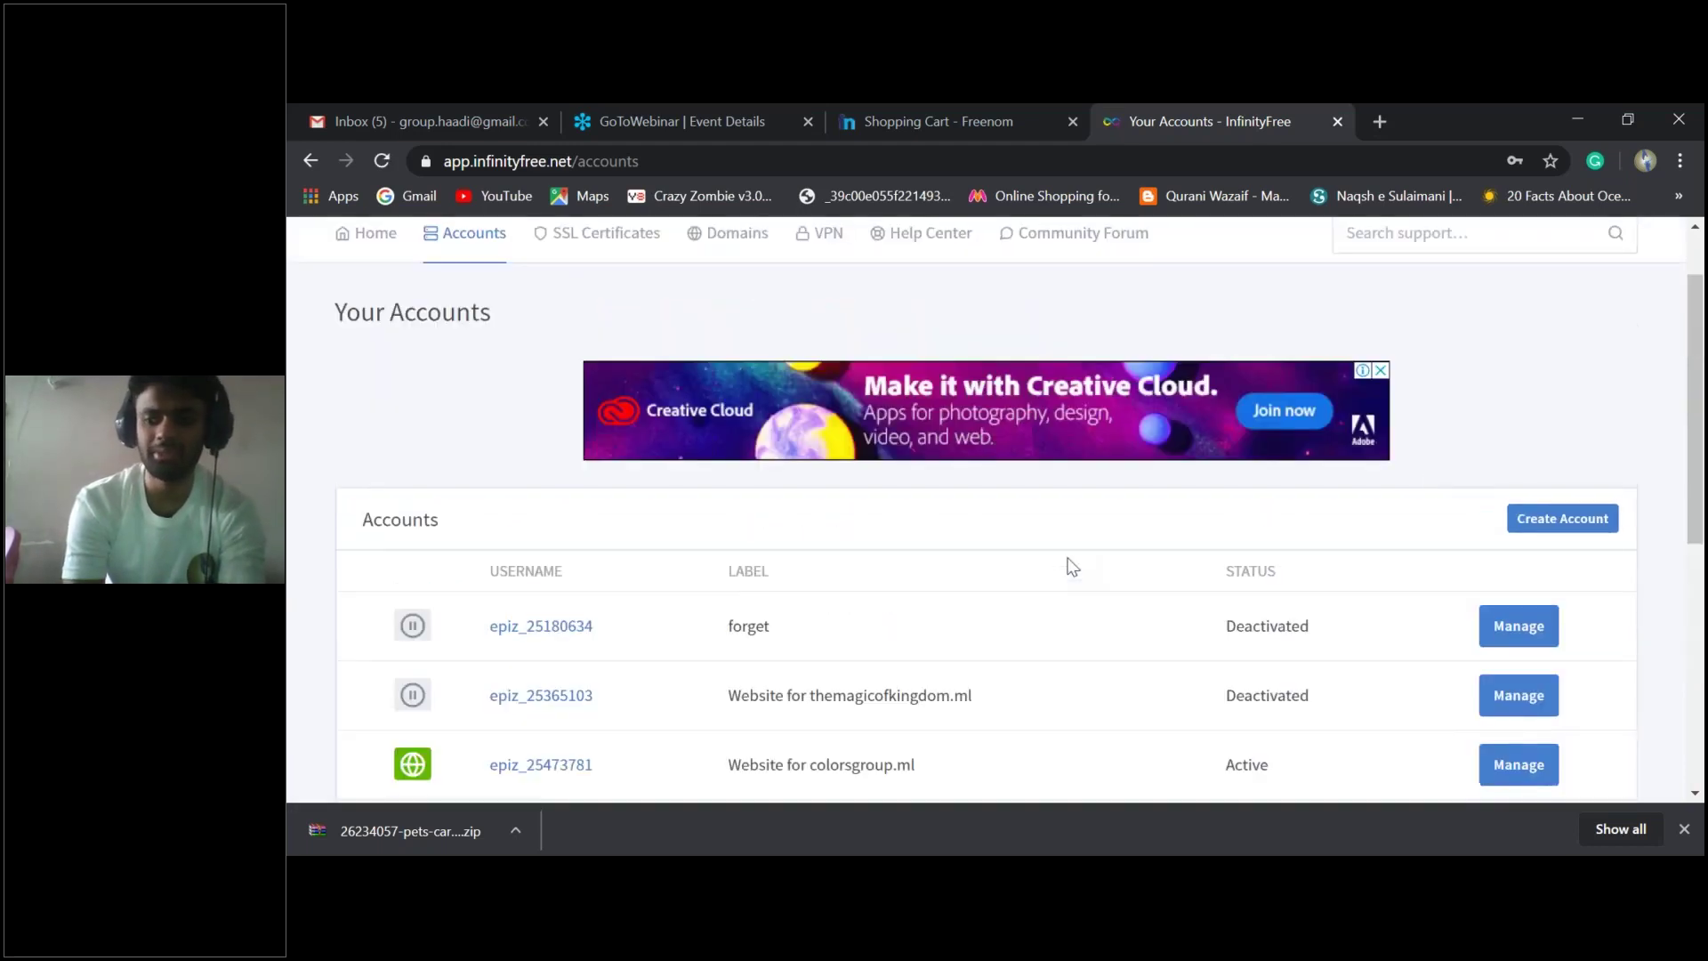
{"action": "scroll", "coordinate": [1484, 487], "scroll_direction": "down", "scroll_amount": 1}
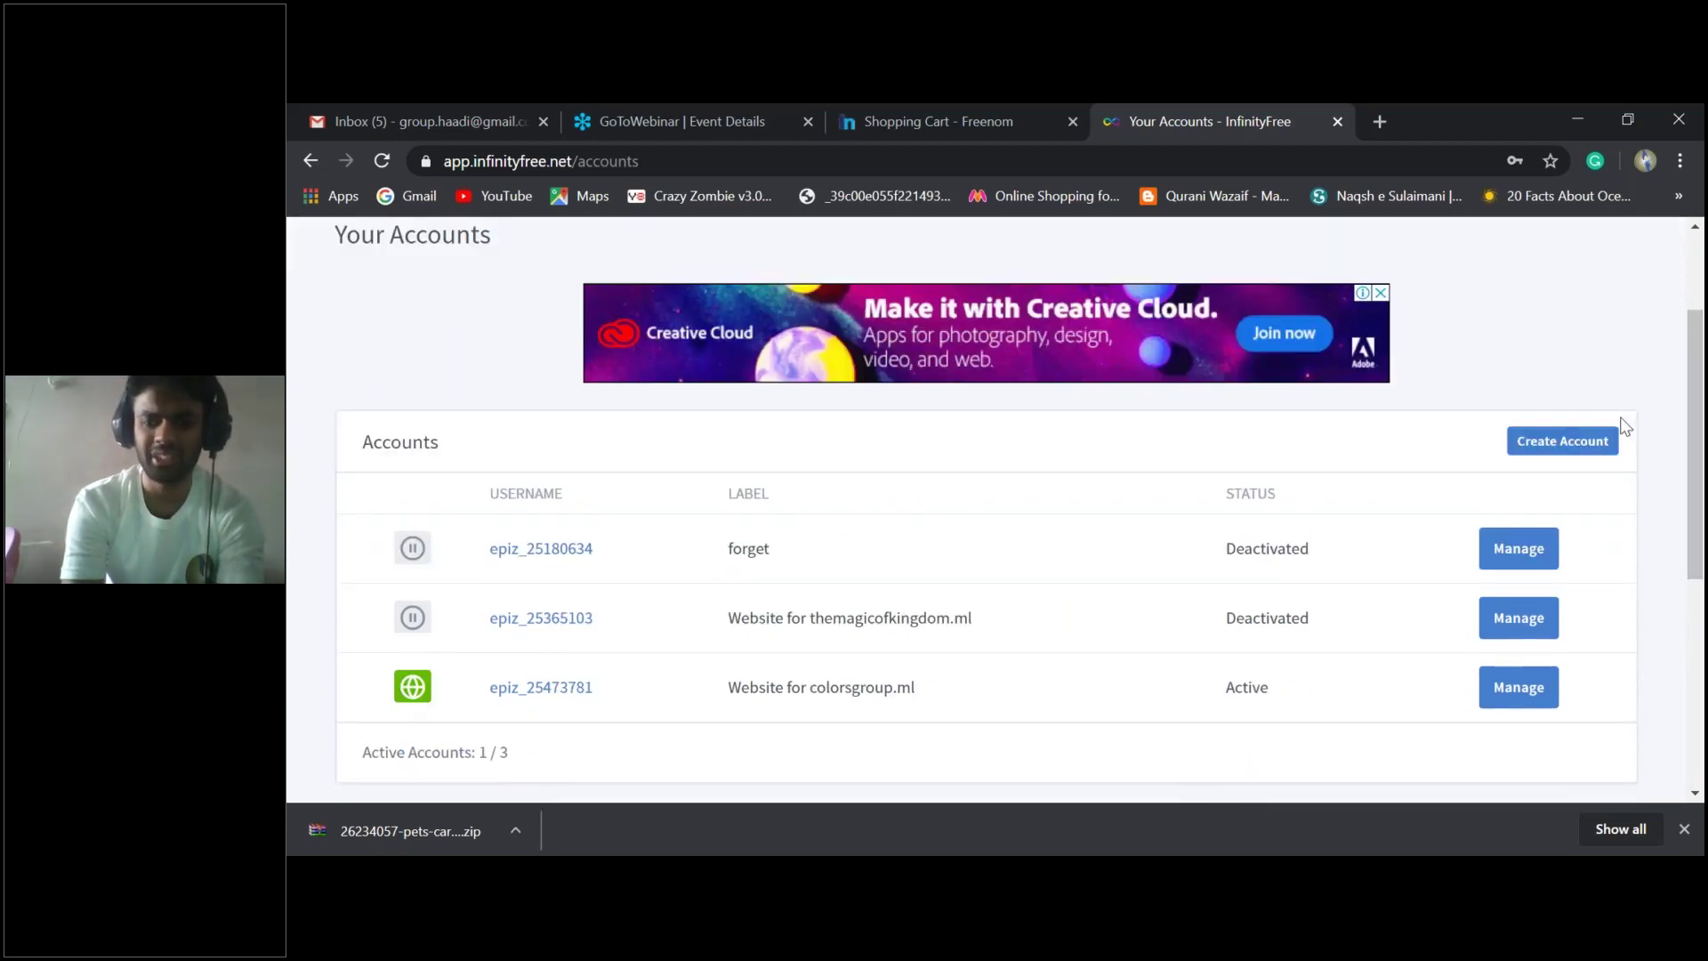
- Start creating a new hosting account using a custom domain instead of a subdomain
{"action": "left_click", "coordinate": [1562, 440]}
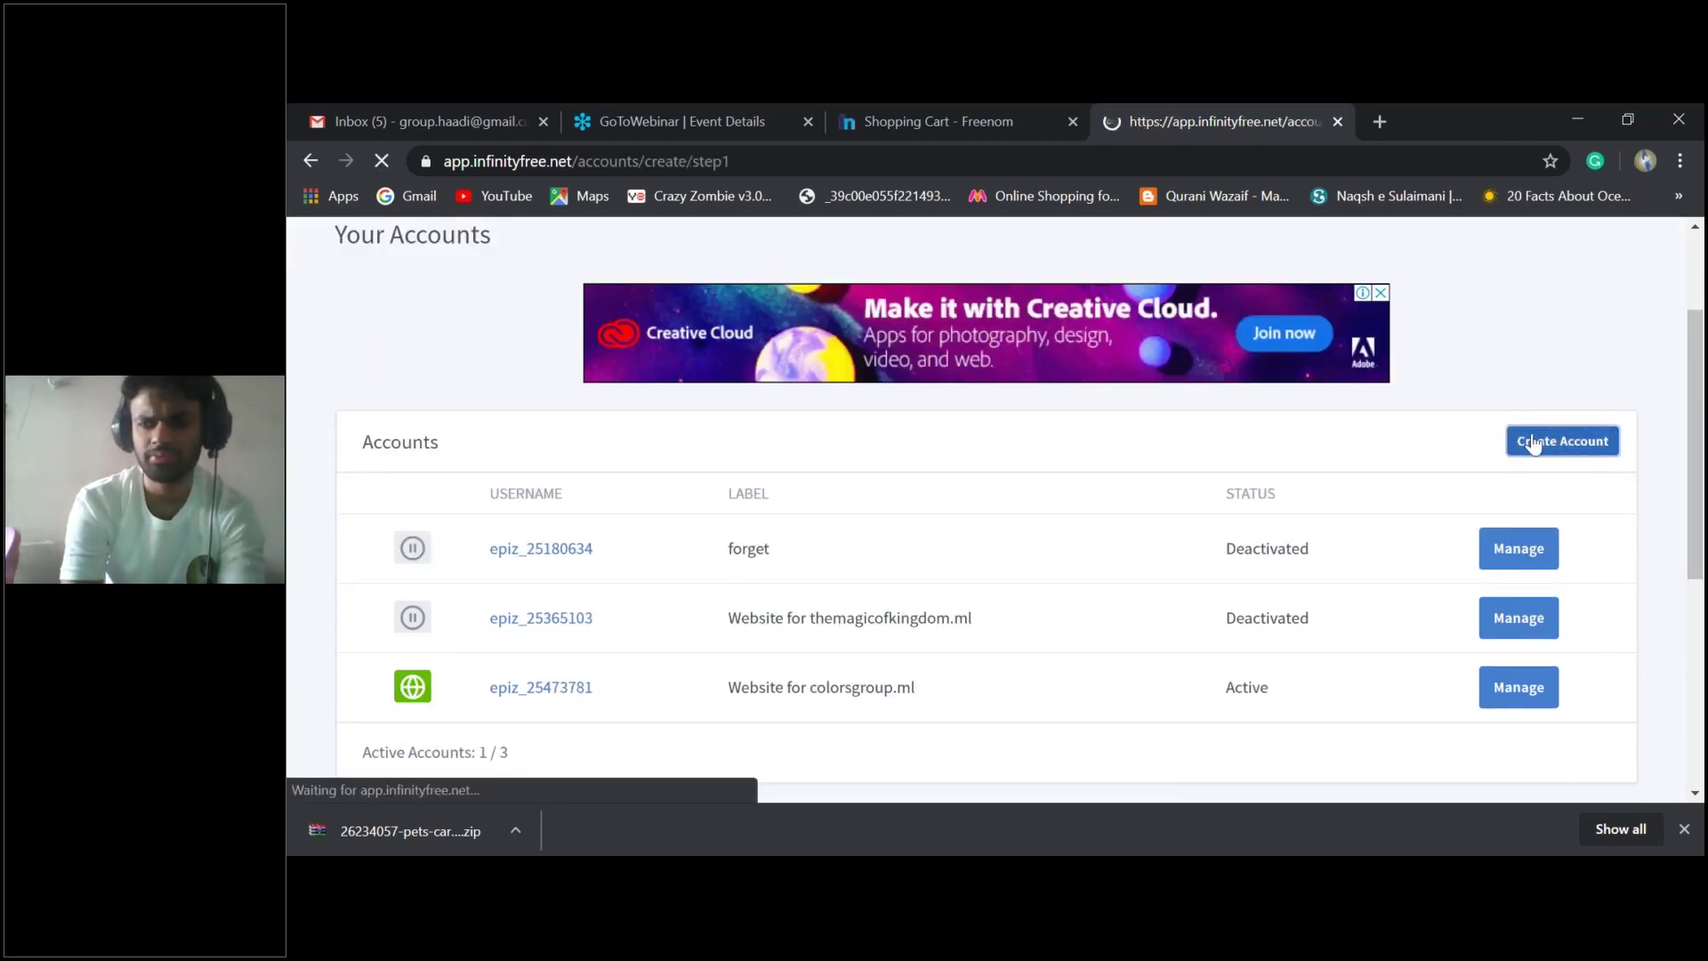
{"action": "scroll", "coordinate": [987, 507], "scroll_direction": "down", "scroll_amount": 5}
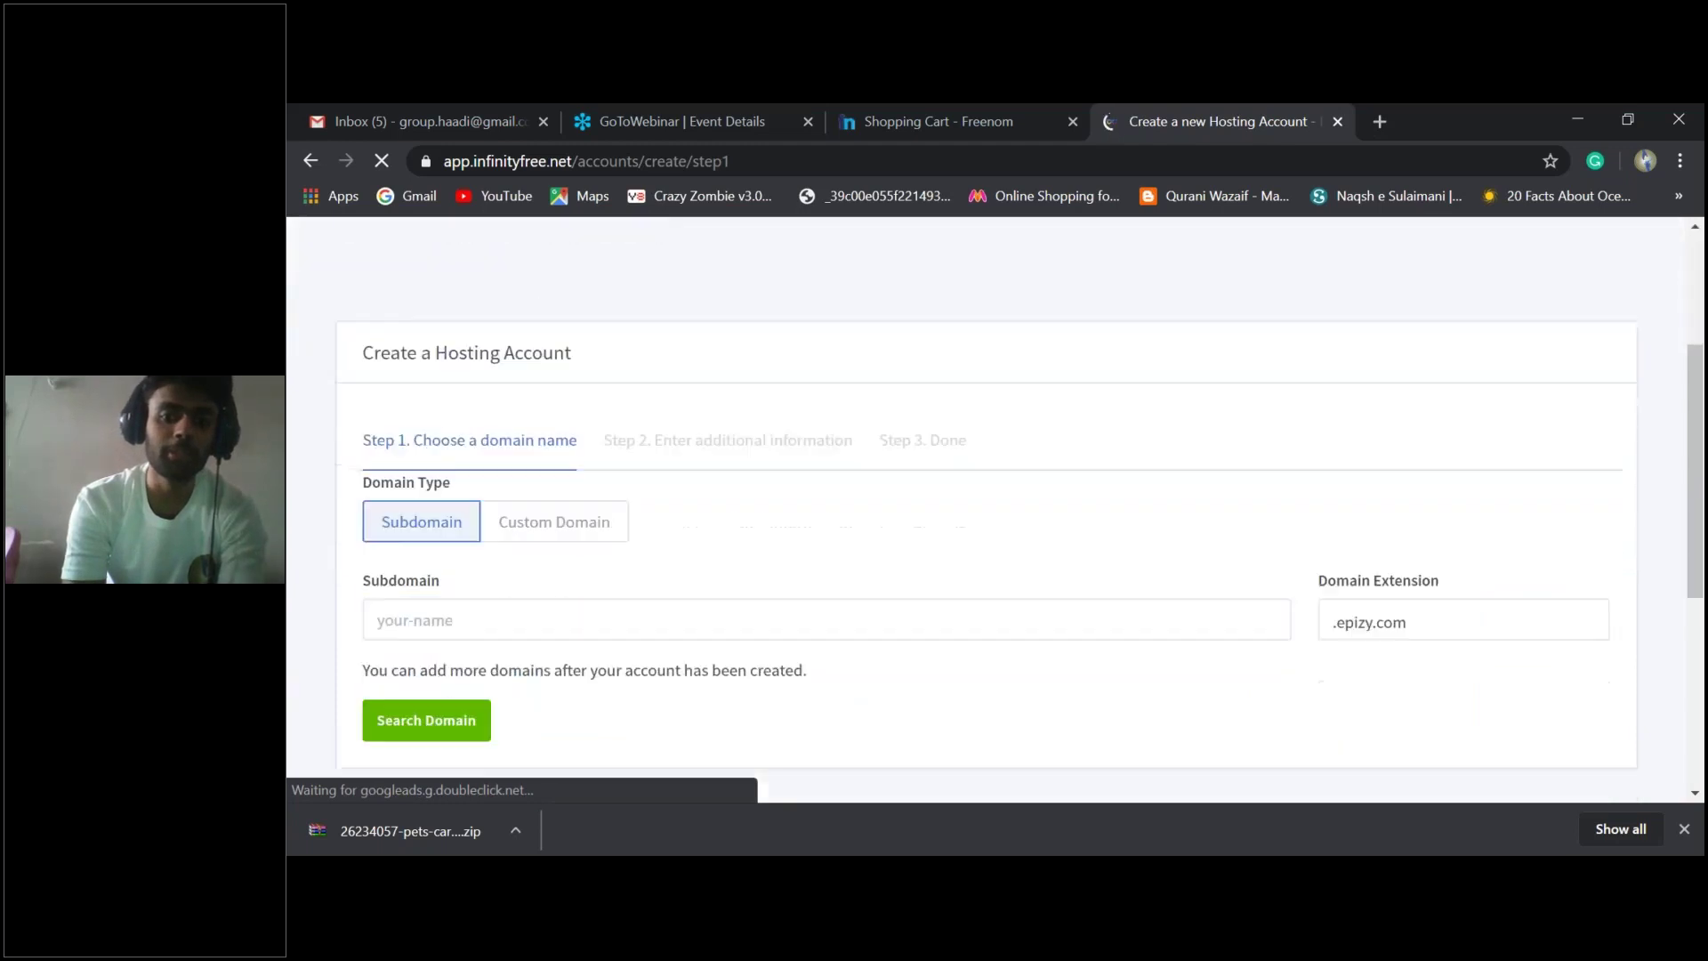
{"action": "scroll", "coordinate": [987, 507], "scroll_direction": "down", "scroll_amount": 1}
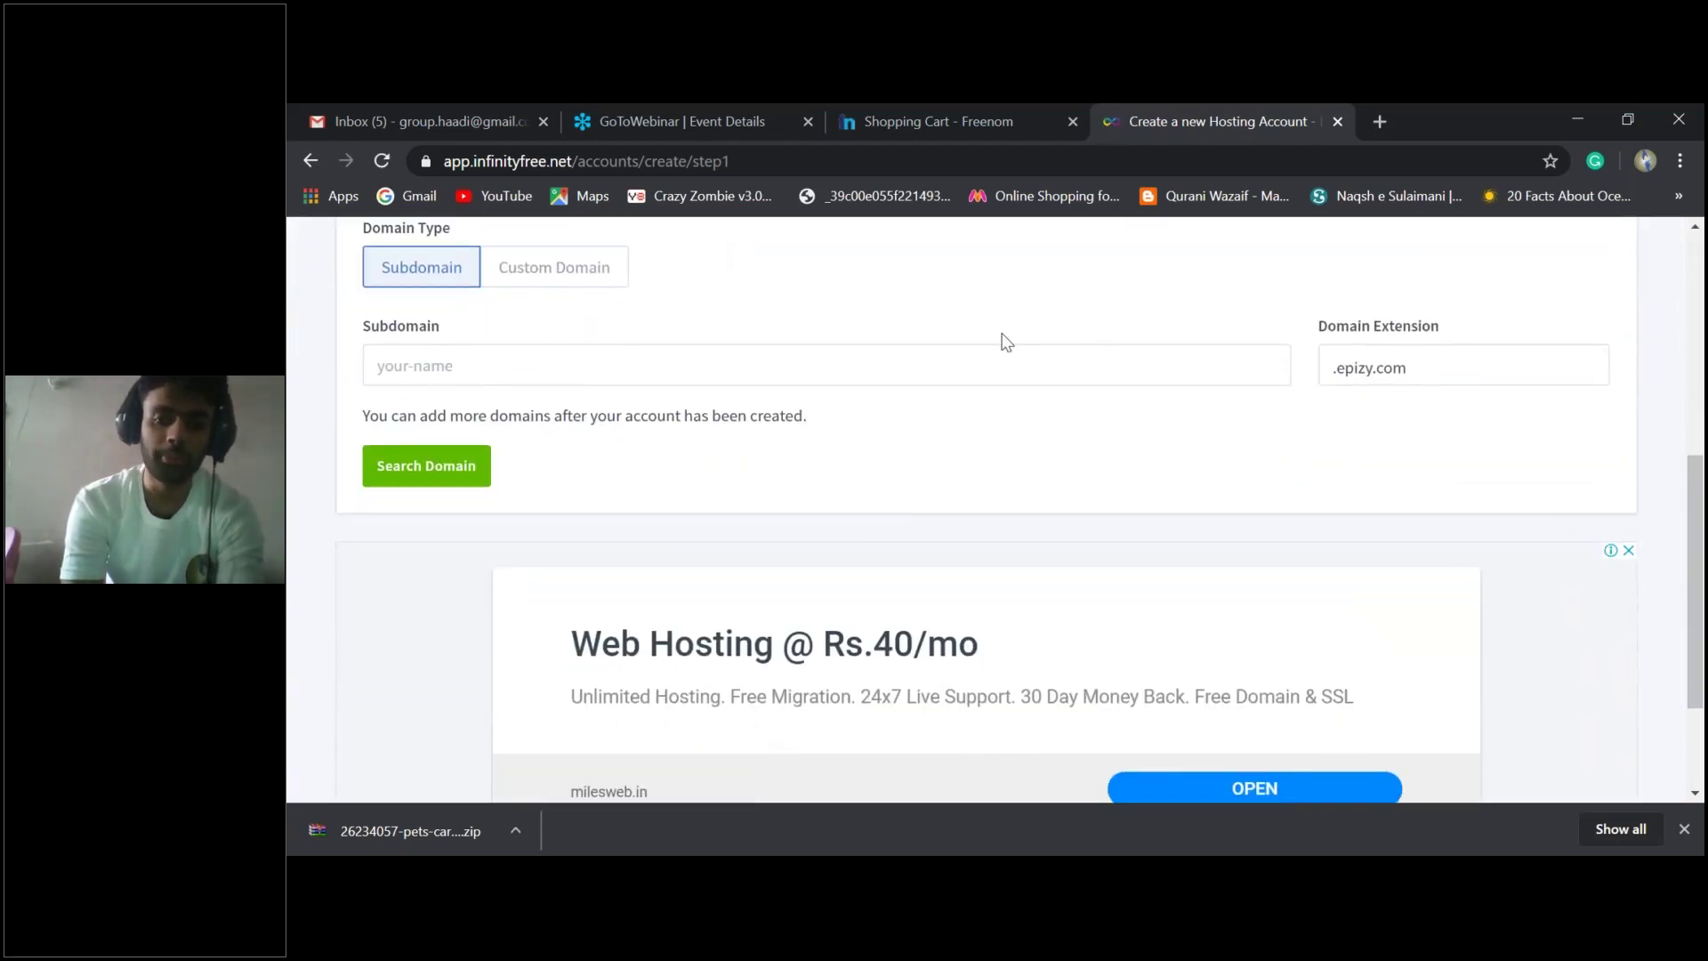
{"action": "scroll", "coordinate": [1005, 342], "scroll_direction": "up", "scroll_amount": 1}
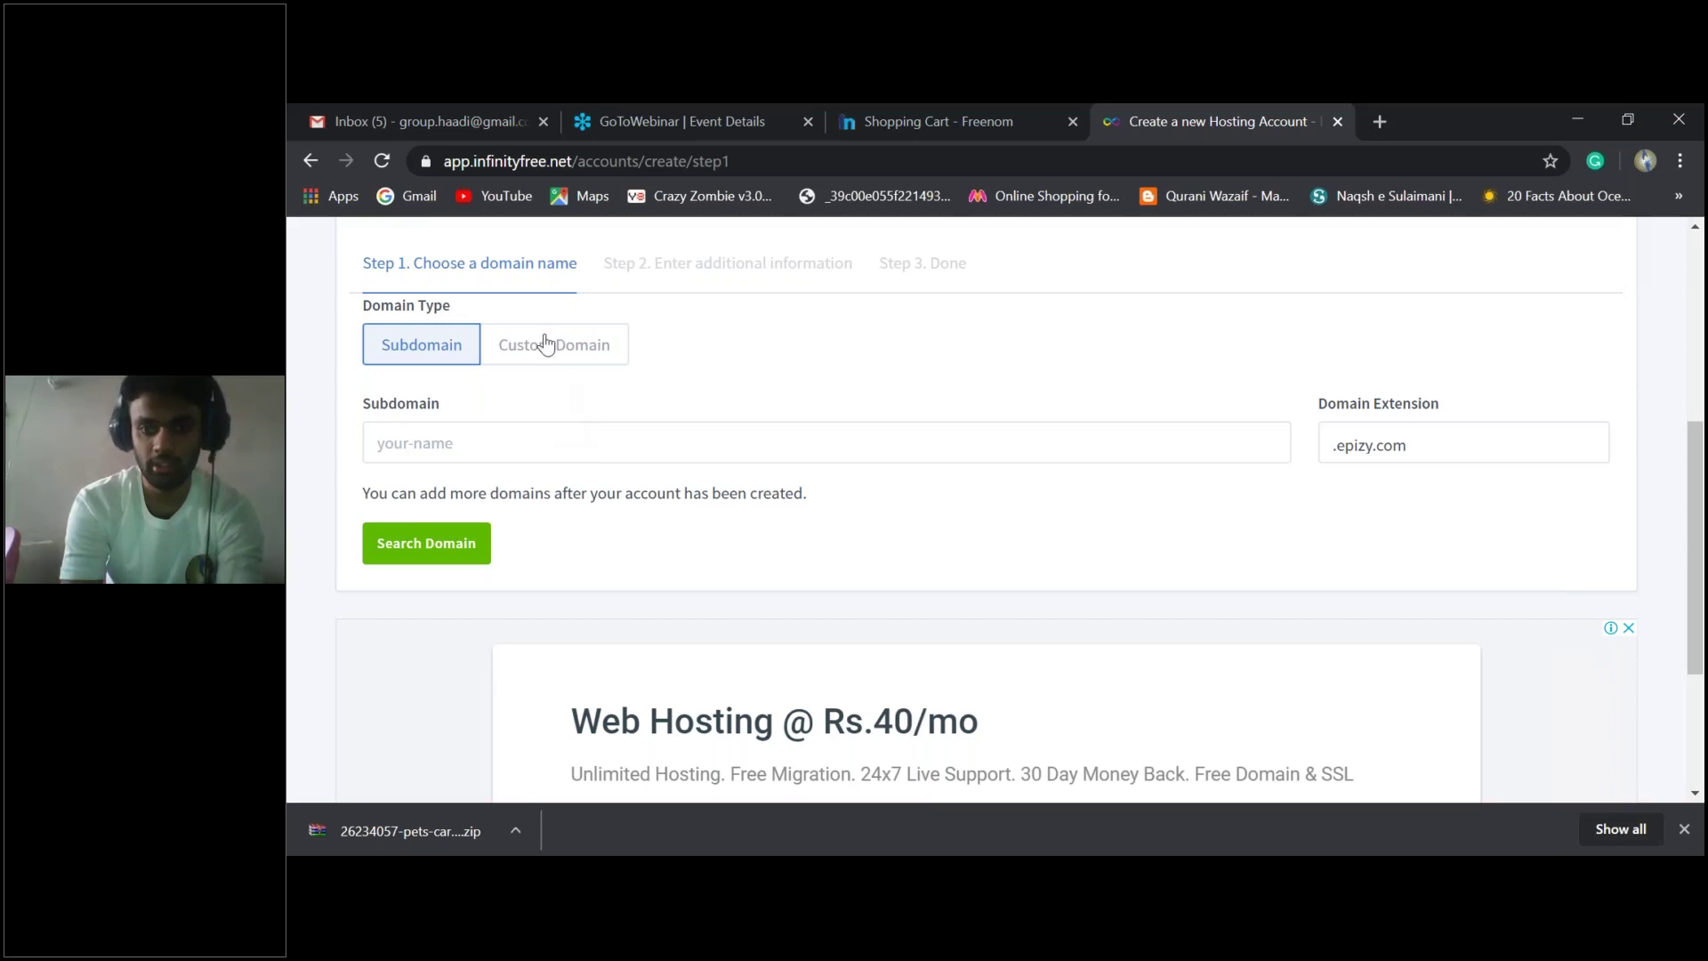
{"action": "left_click", "coordinate": [546, 344]}
{"action": "scroll", "coordinate": [876, 324], "scroll_direction": "down", "scroll_amount": 3}
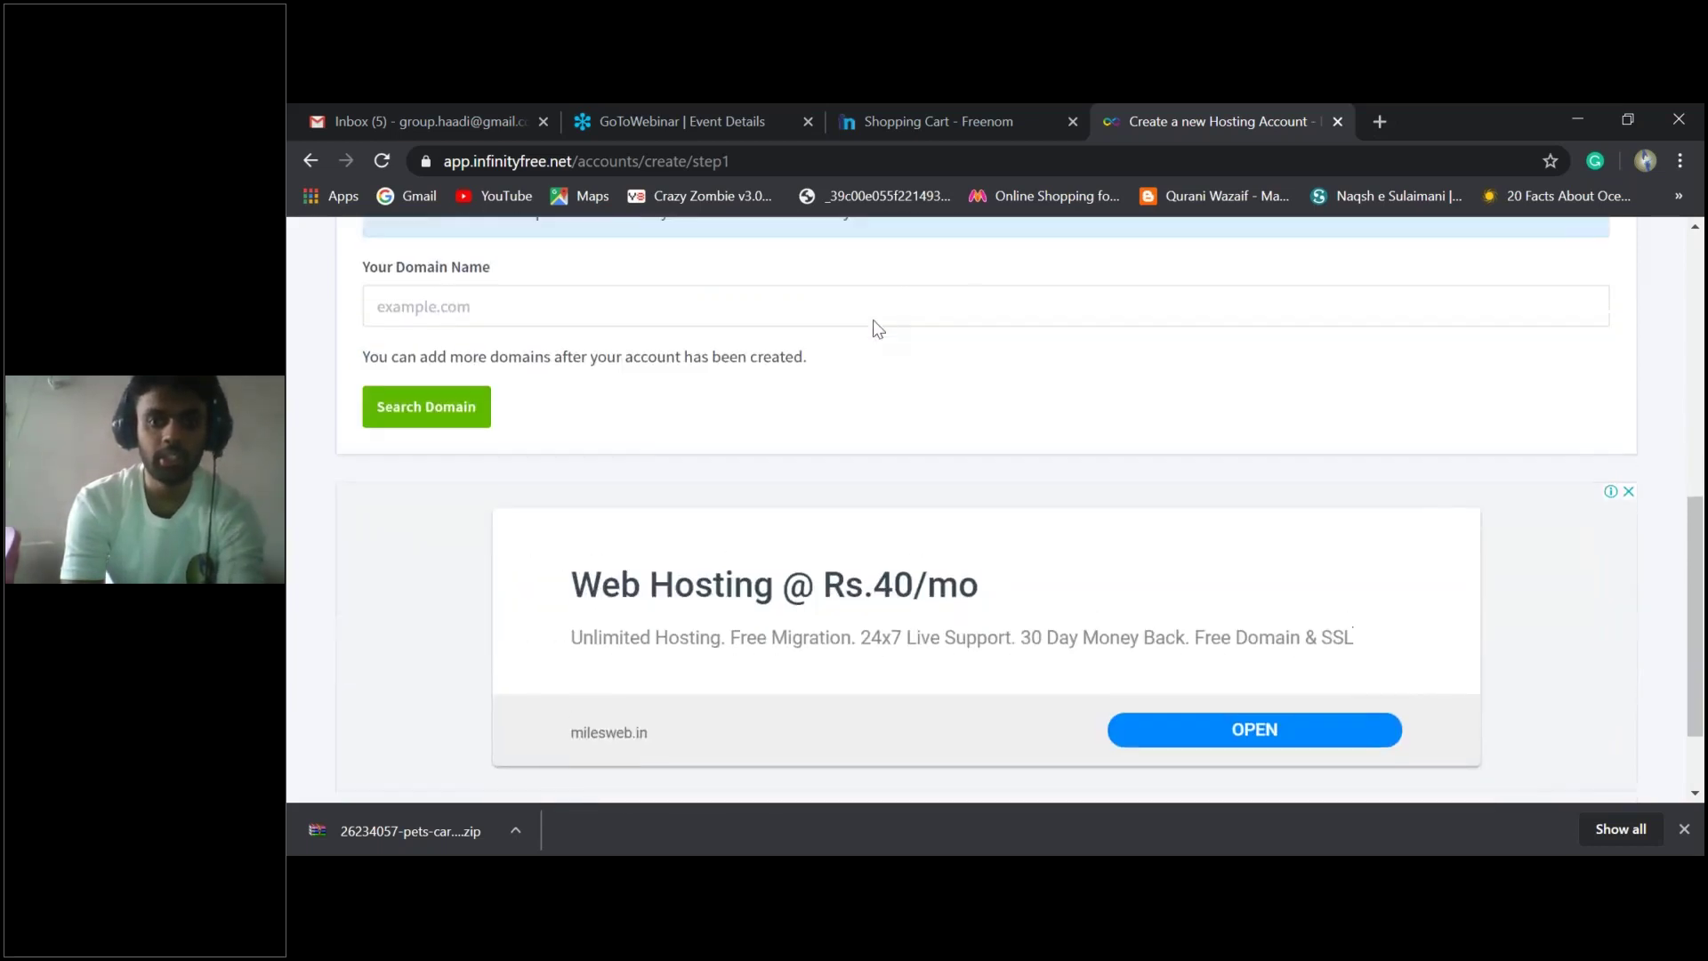
{"action": "scroll", "coordinate": [680, 359], "scroll_direction": "up", "scroll_amount": 1}
{"action": "scroll", "coordinate": [600, 320], "scroll_direction": "up", "scroll_amount": 3}
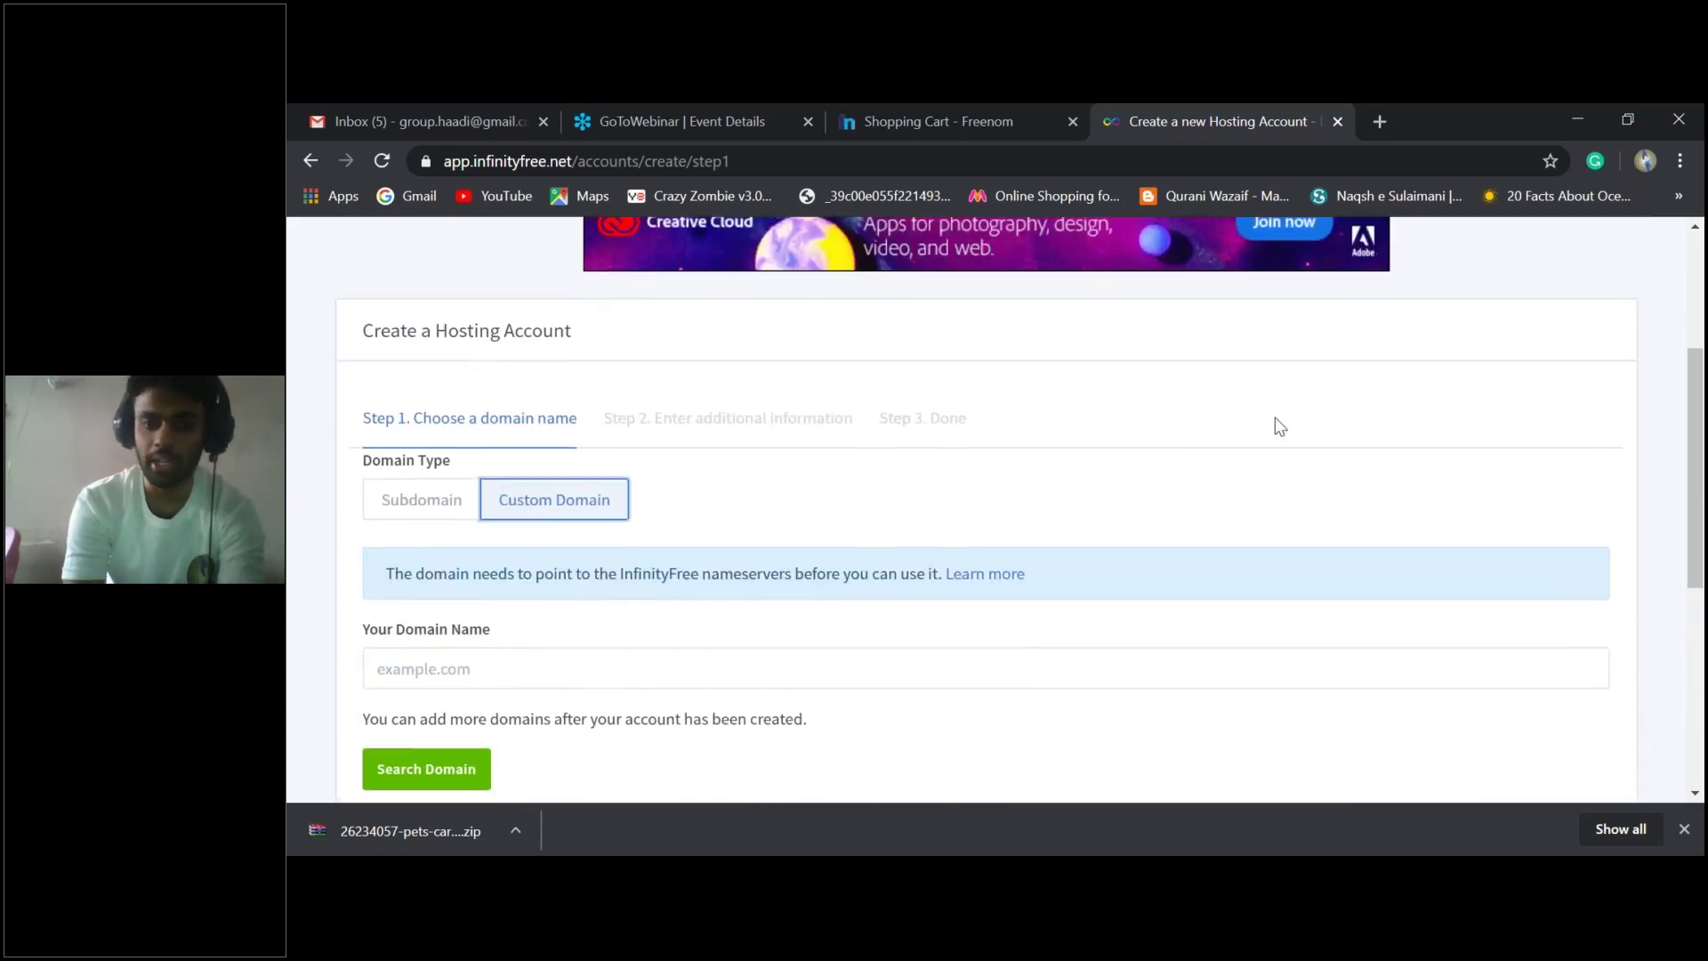
{"action": "scroll", "coordinate": [1274, 418], "scroll_direction": "down", "scroll_amount": 1}
{"action": "scroll", "coordinate": [1274, 419], "scroll_direction": "down", "scroll_amount": 3}
{"action": "scroll", "coordinate": [1274, 418], "scroll_direction": "up", "scroll_amount": 2}
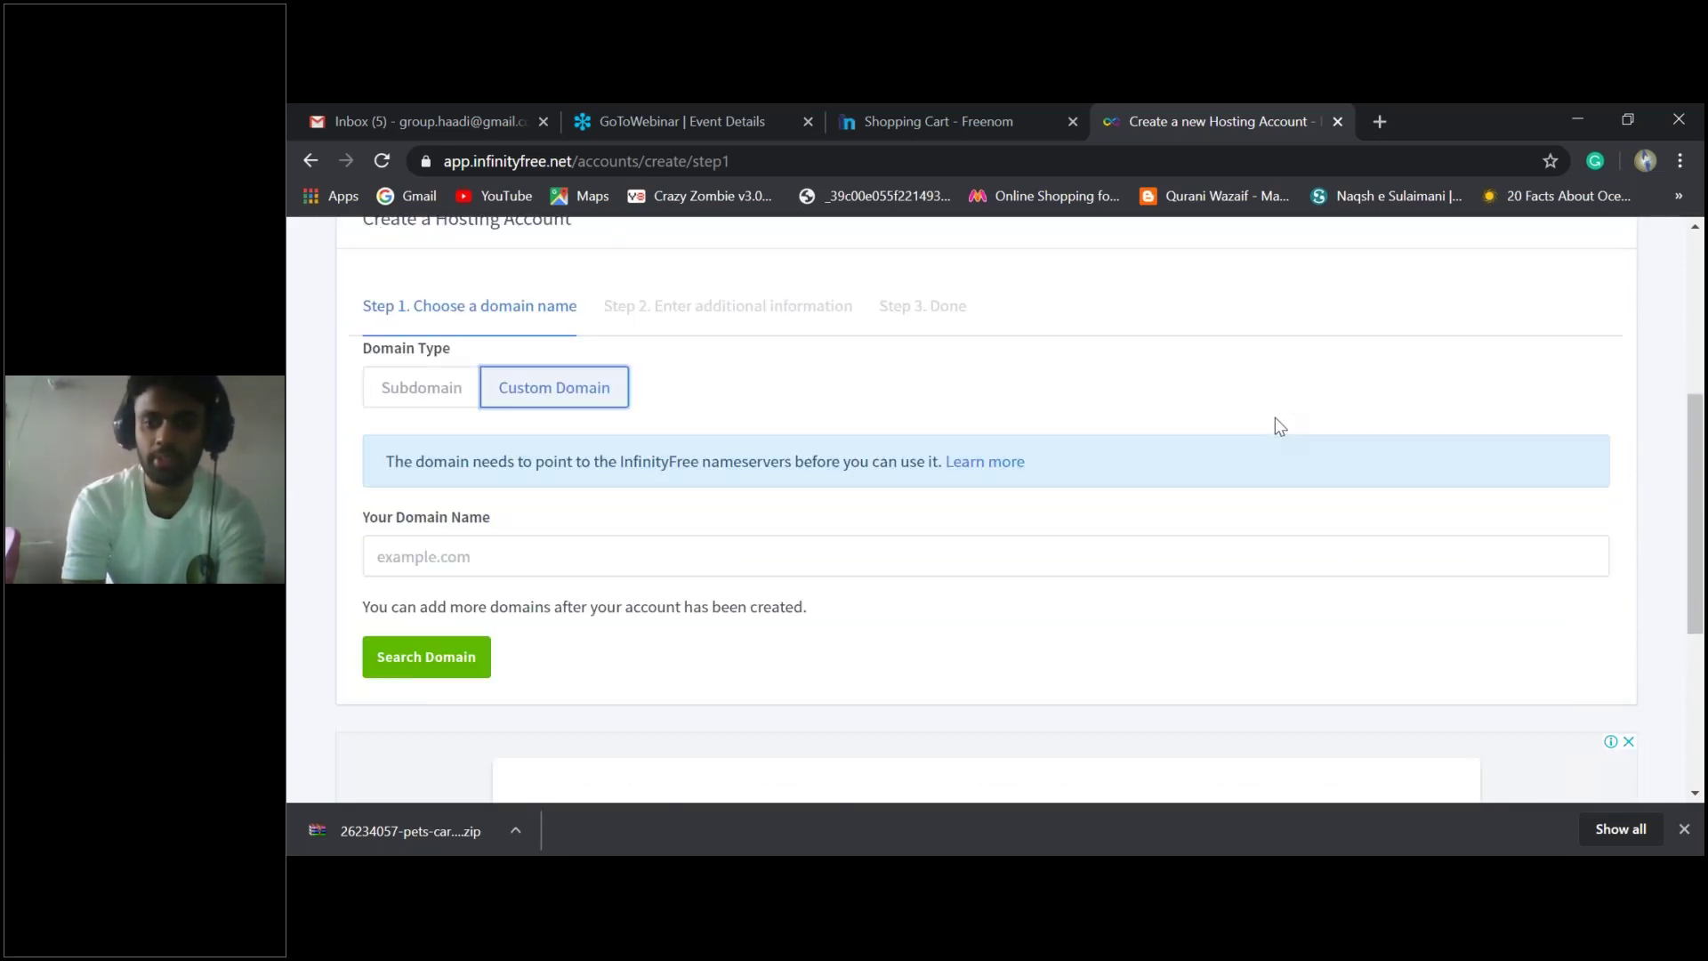
{"action": "scroll", "coordinate": [1274, 418], "scroll_direction": "down", "scroll_amount": 1}
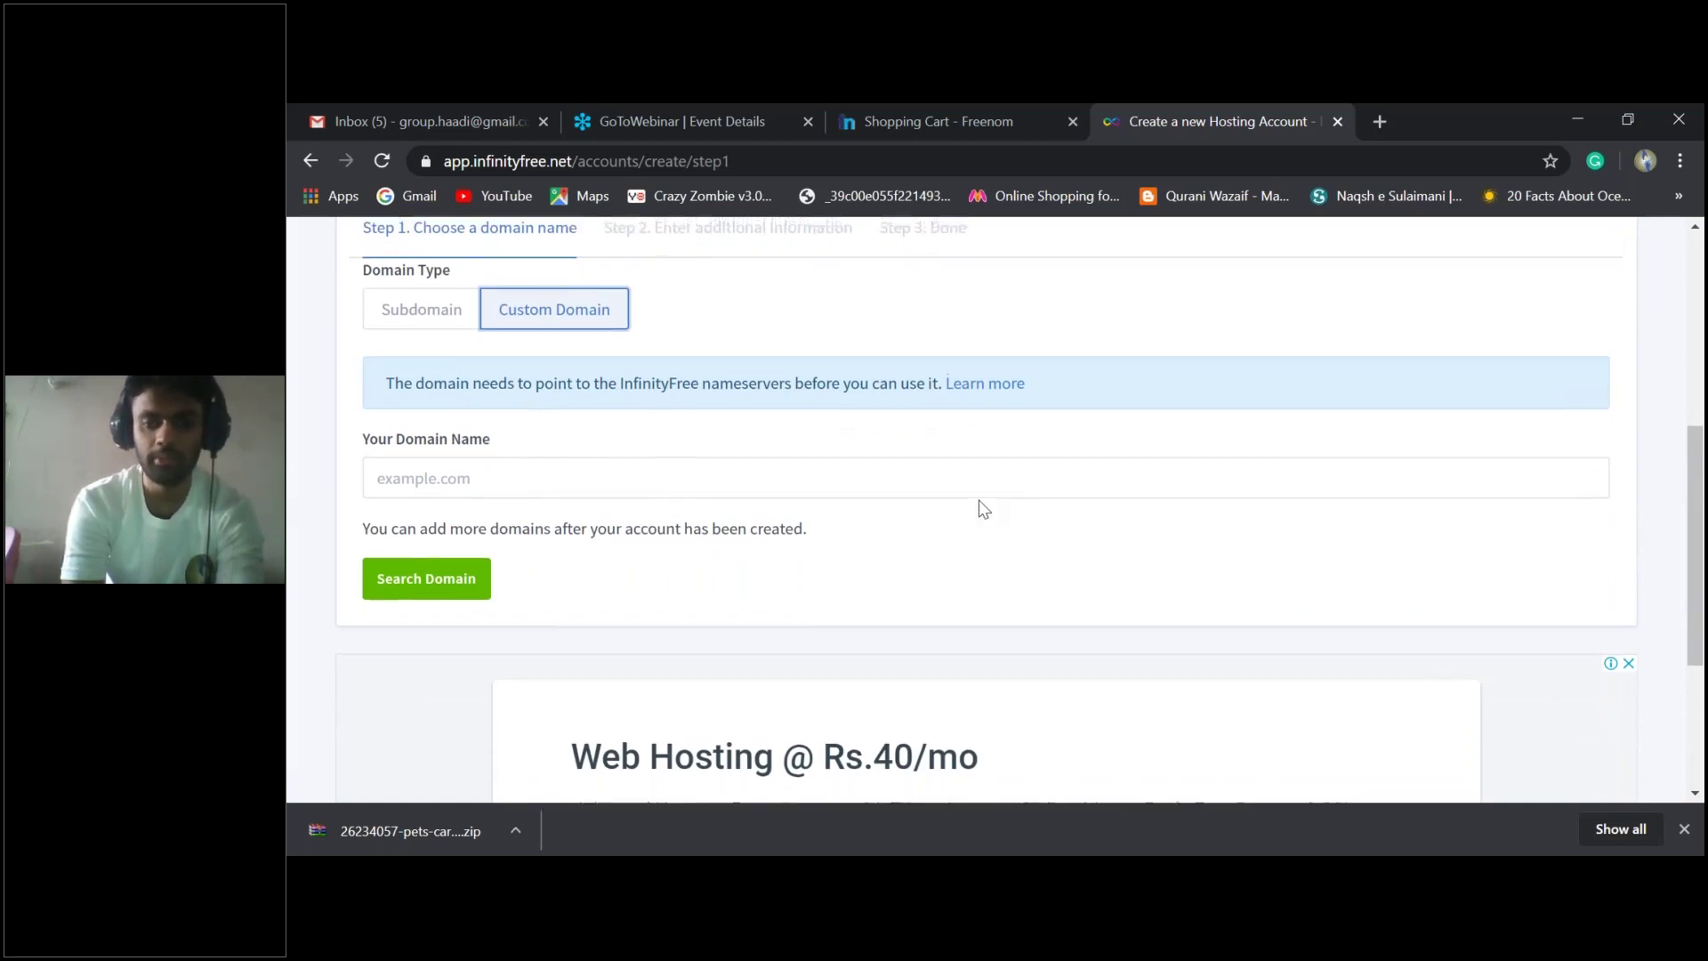
{"action": "scroll", "coordinate": [979, 505], "scroll_direction": "up", "scroll_amount": 1}
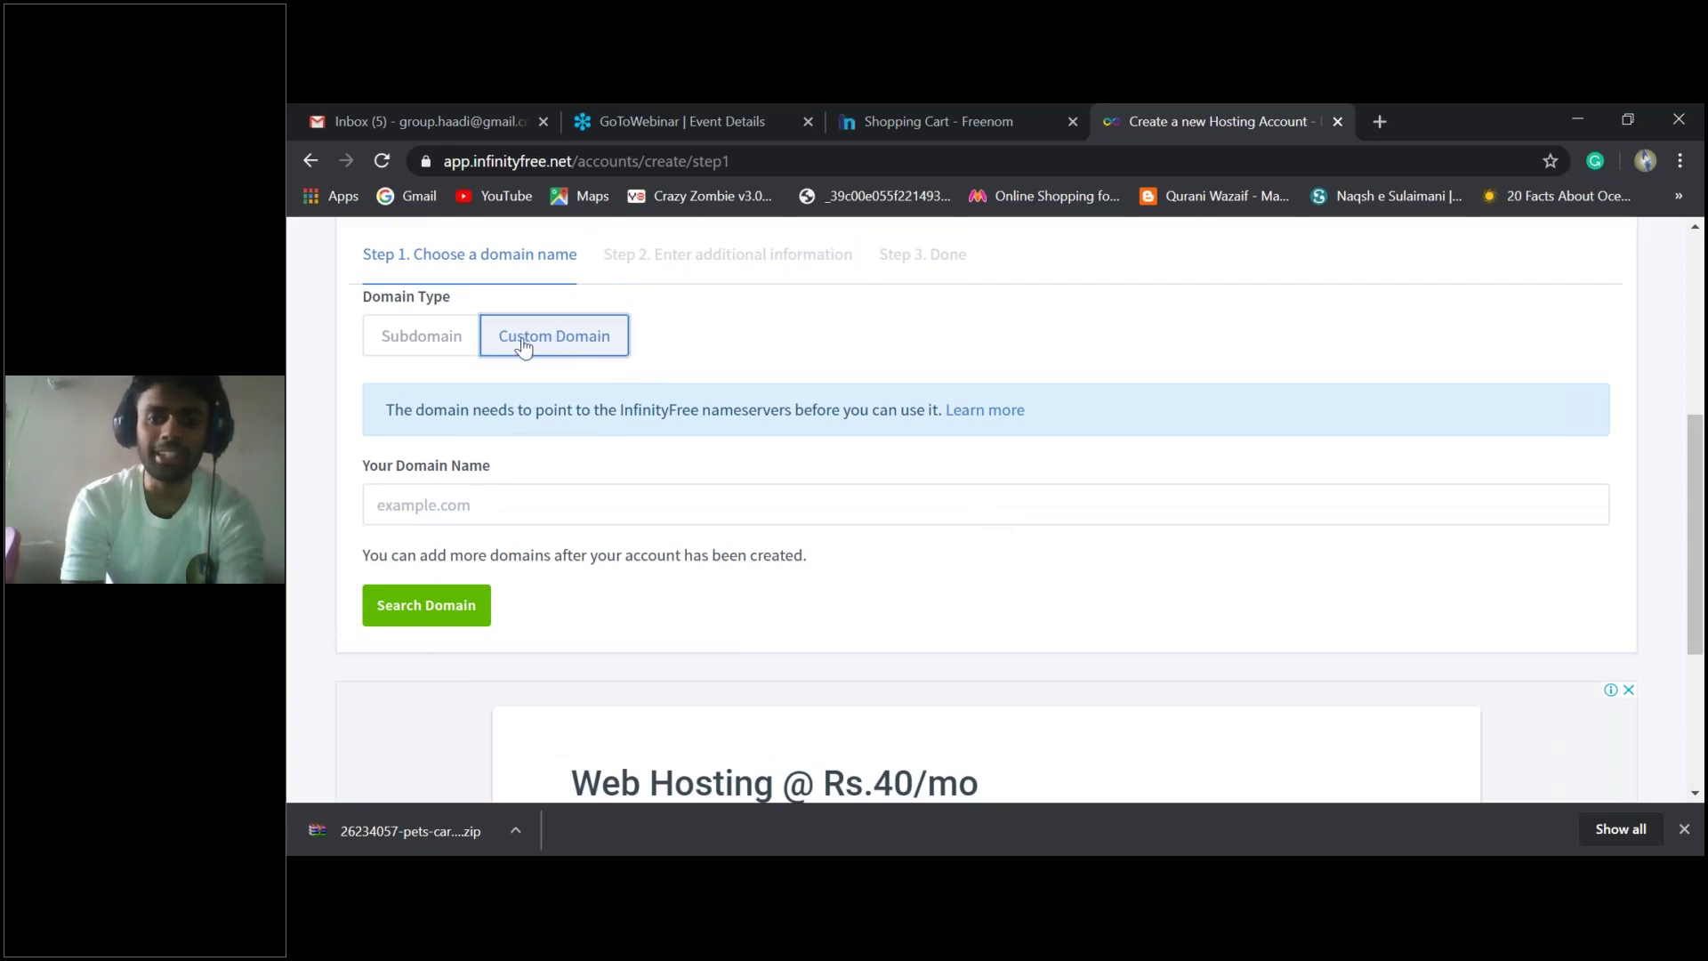
{"action": "scroll", "coordinate": [605, 374], "scroll_direction": "down", "scroll_amount": 2}
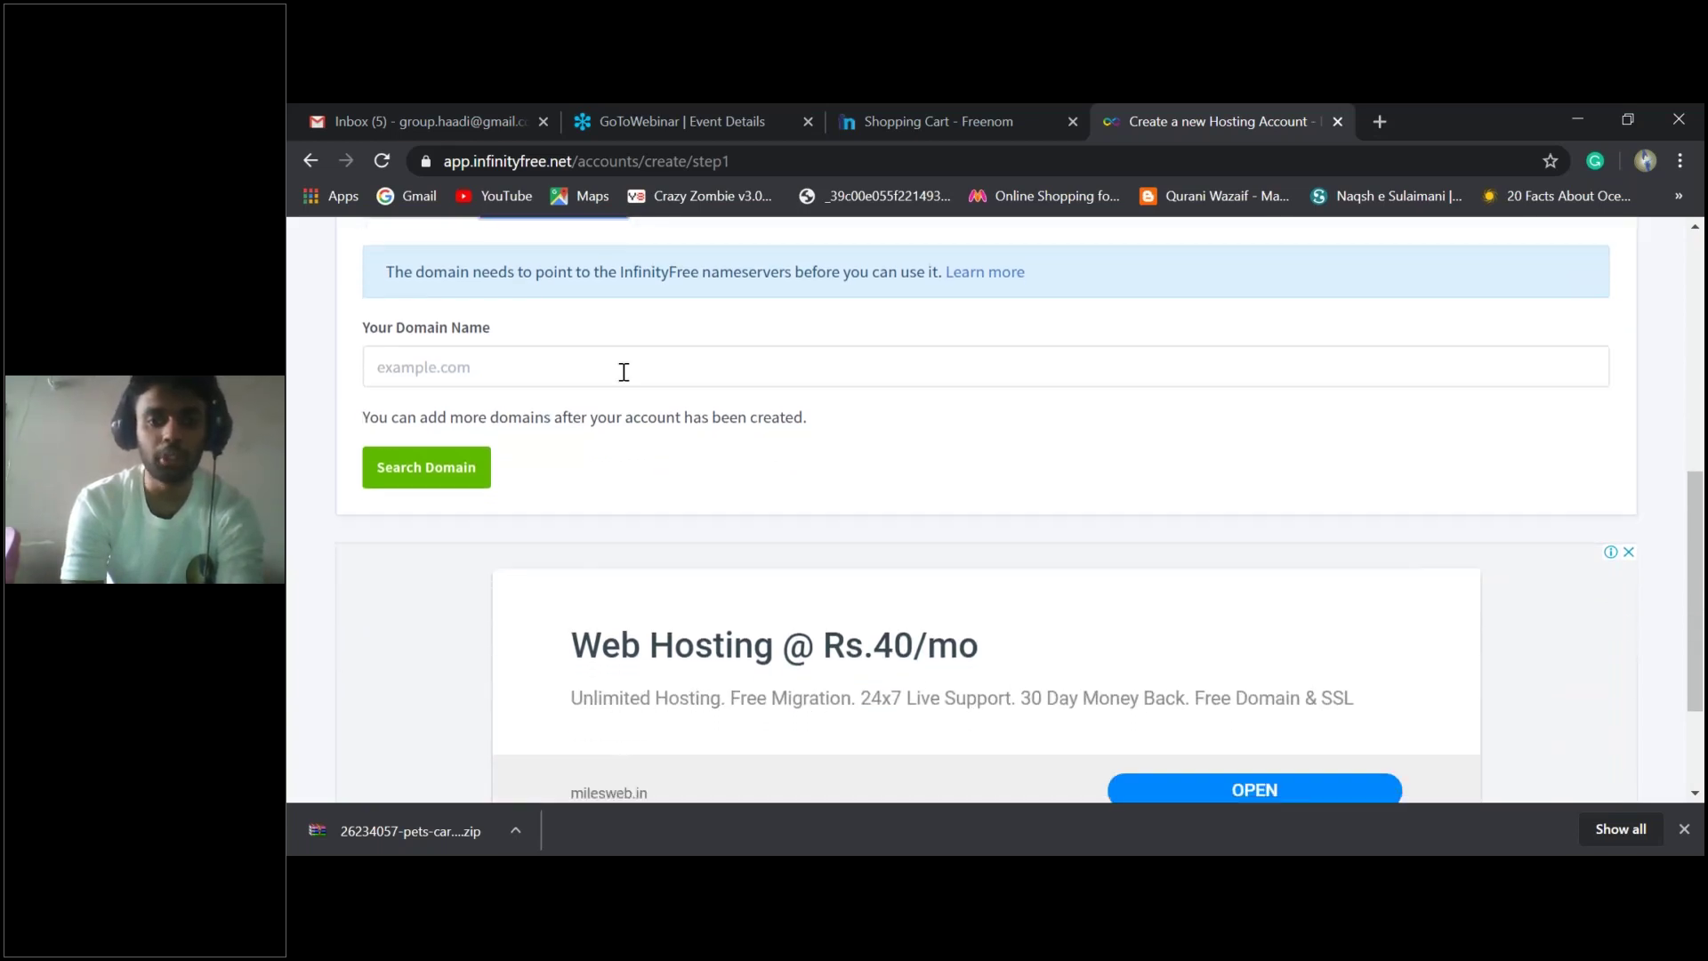
- Copy morcoffee.ml from the Freenom cart, paste it as the domain and search it
{"action": "left_click", "coordinate": [623, 367]}
{"action": "left_click", "coordinate": [909, 107]}
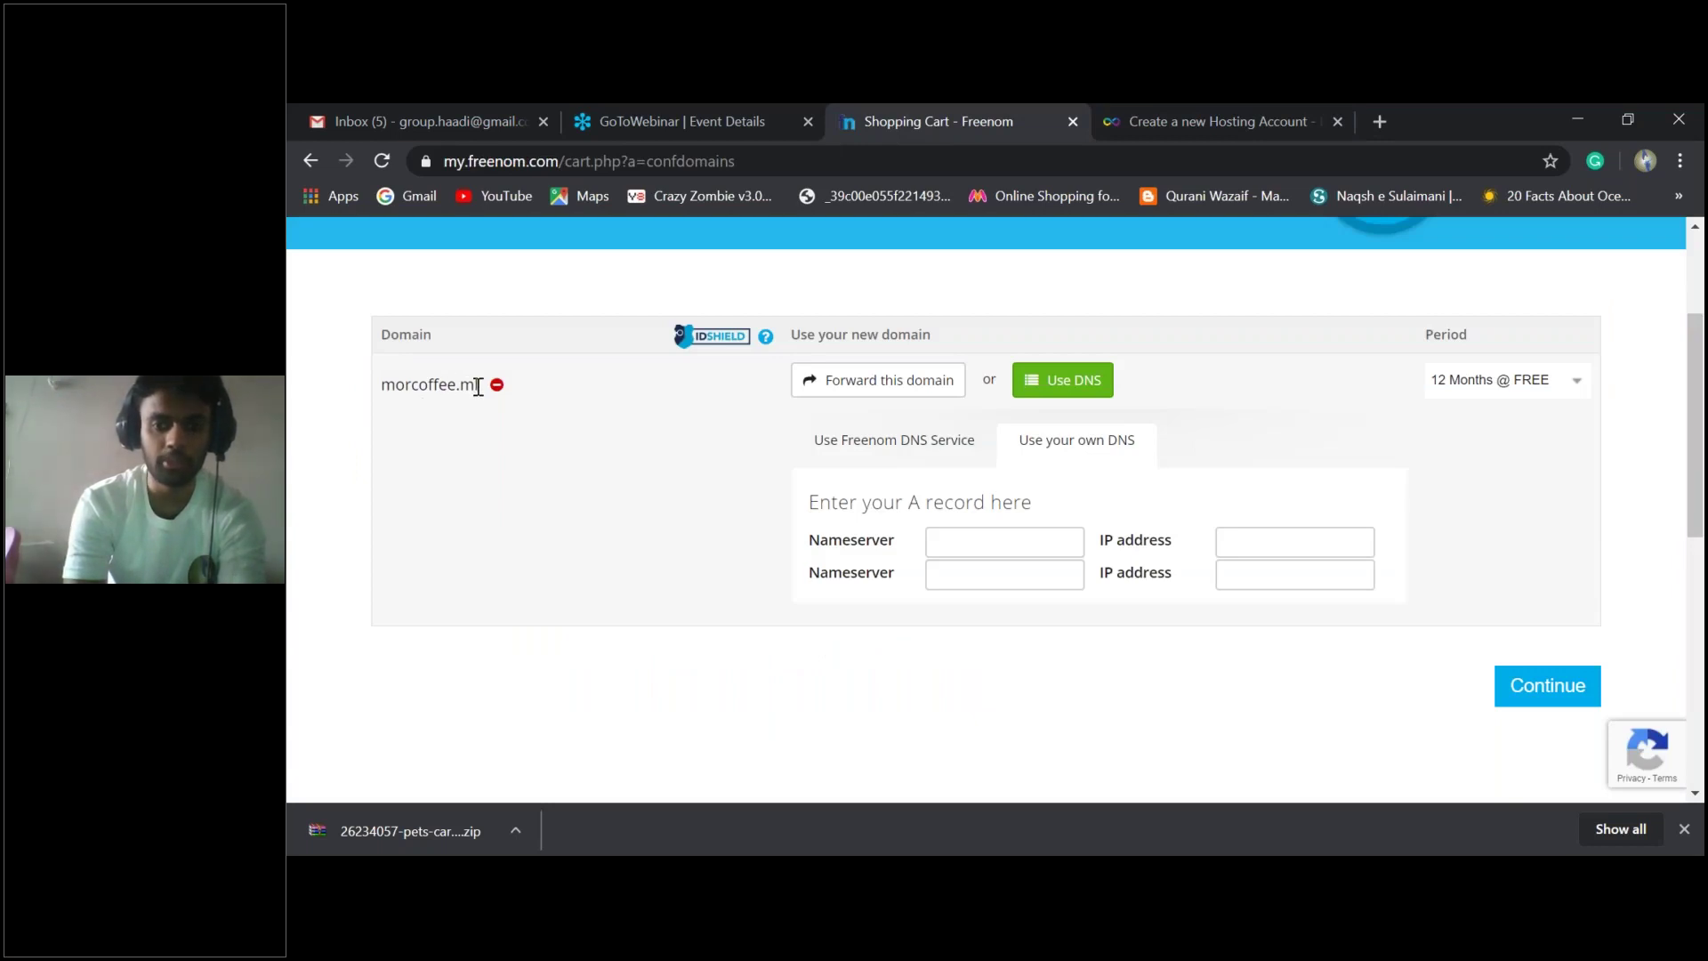
{"action": "left_click_drag", "start_coordinate": [478, 387], "coordinate": [394, 385]}
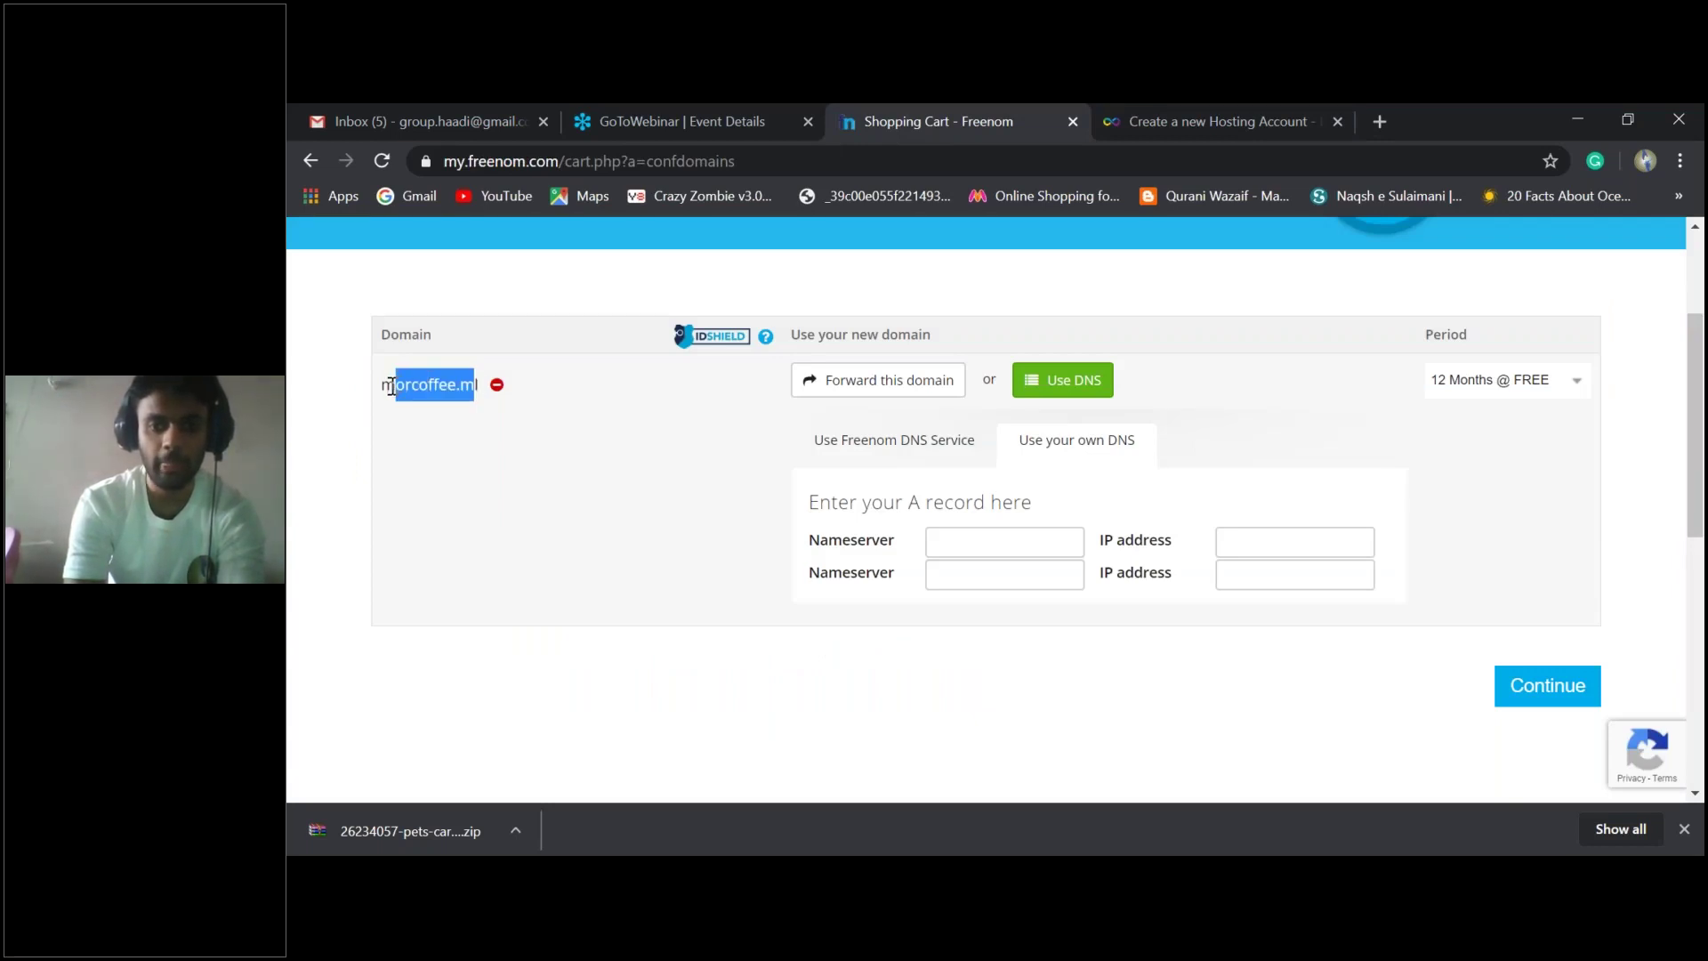
{"action": "double_click", "coordinate": [391, 387]}
{"action": "key", "text": "ctrl+c"}
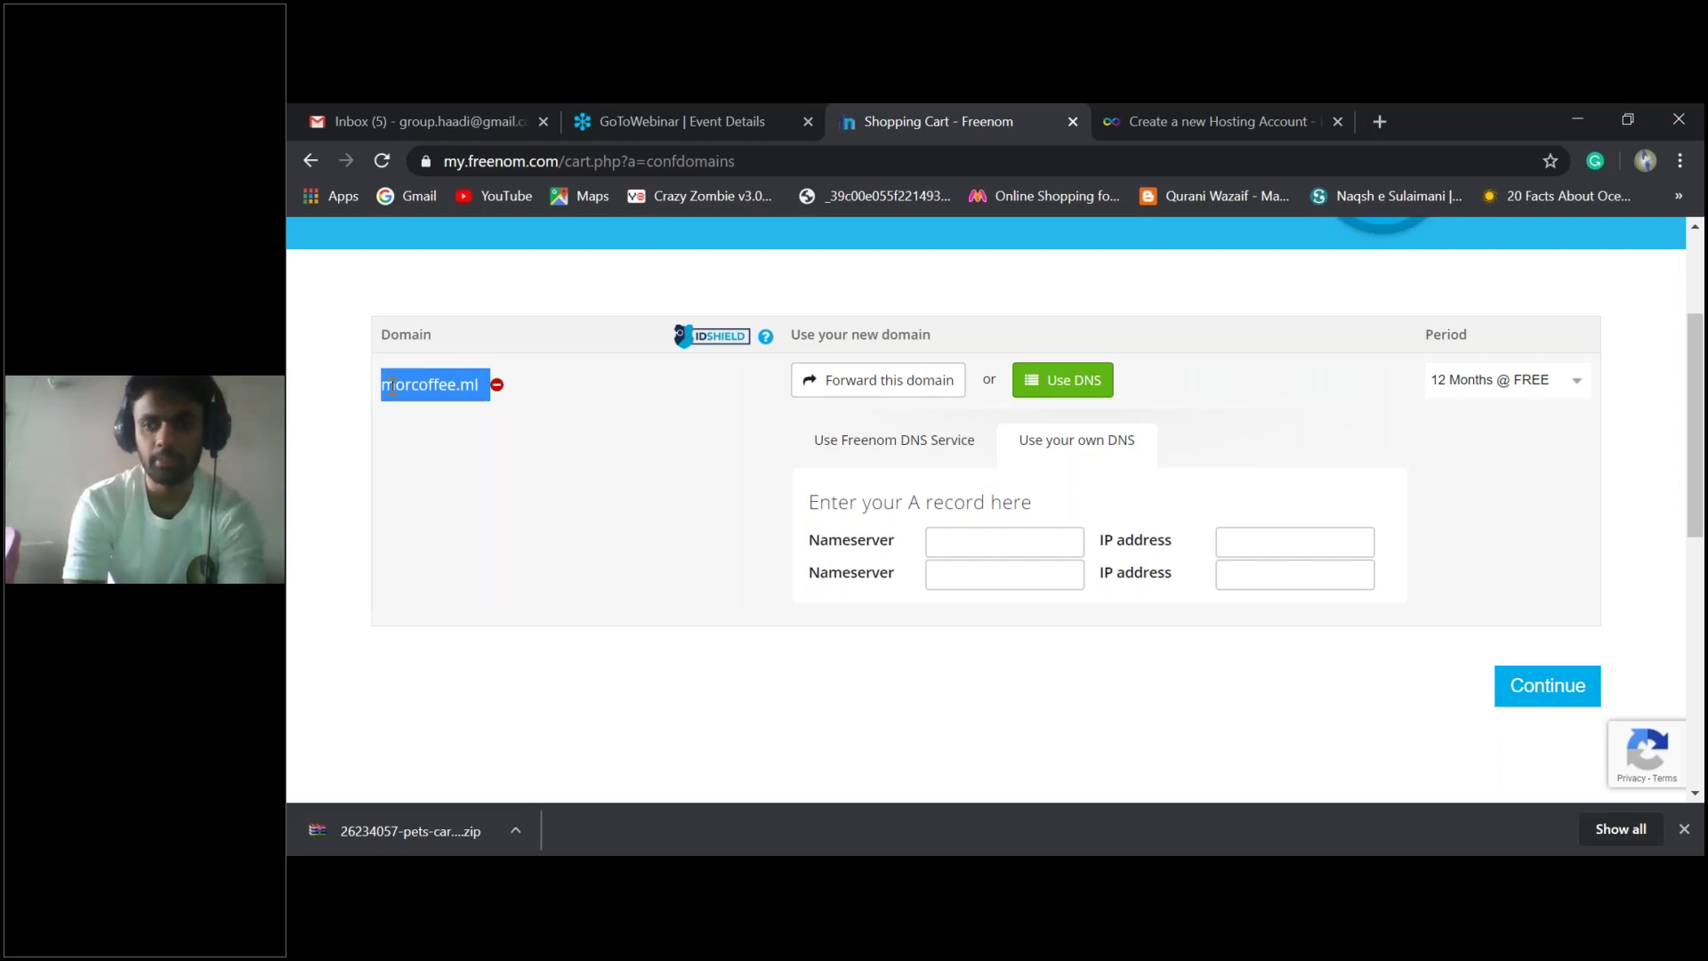
{"action": "left_click", "coordinate": [1234, 111]}
{"action": "left_click", "coordinate": [557, 384]}
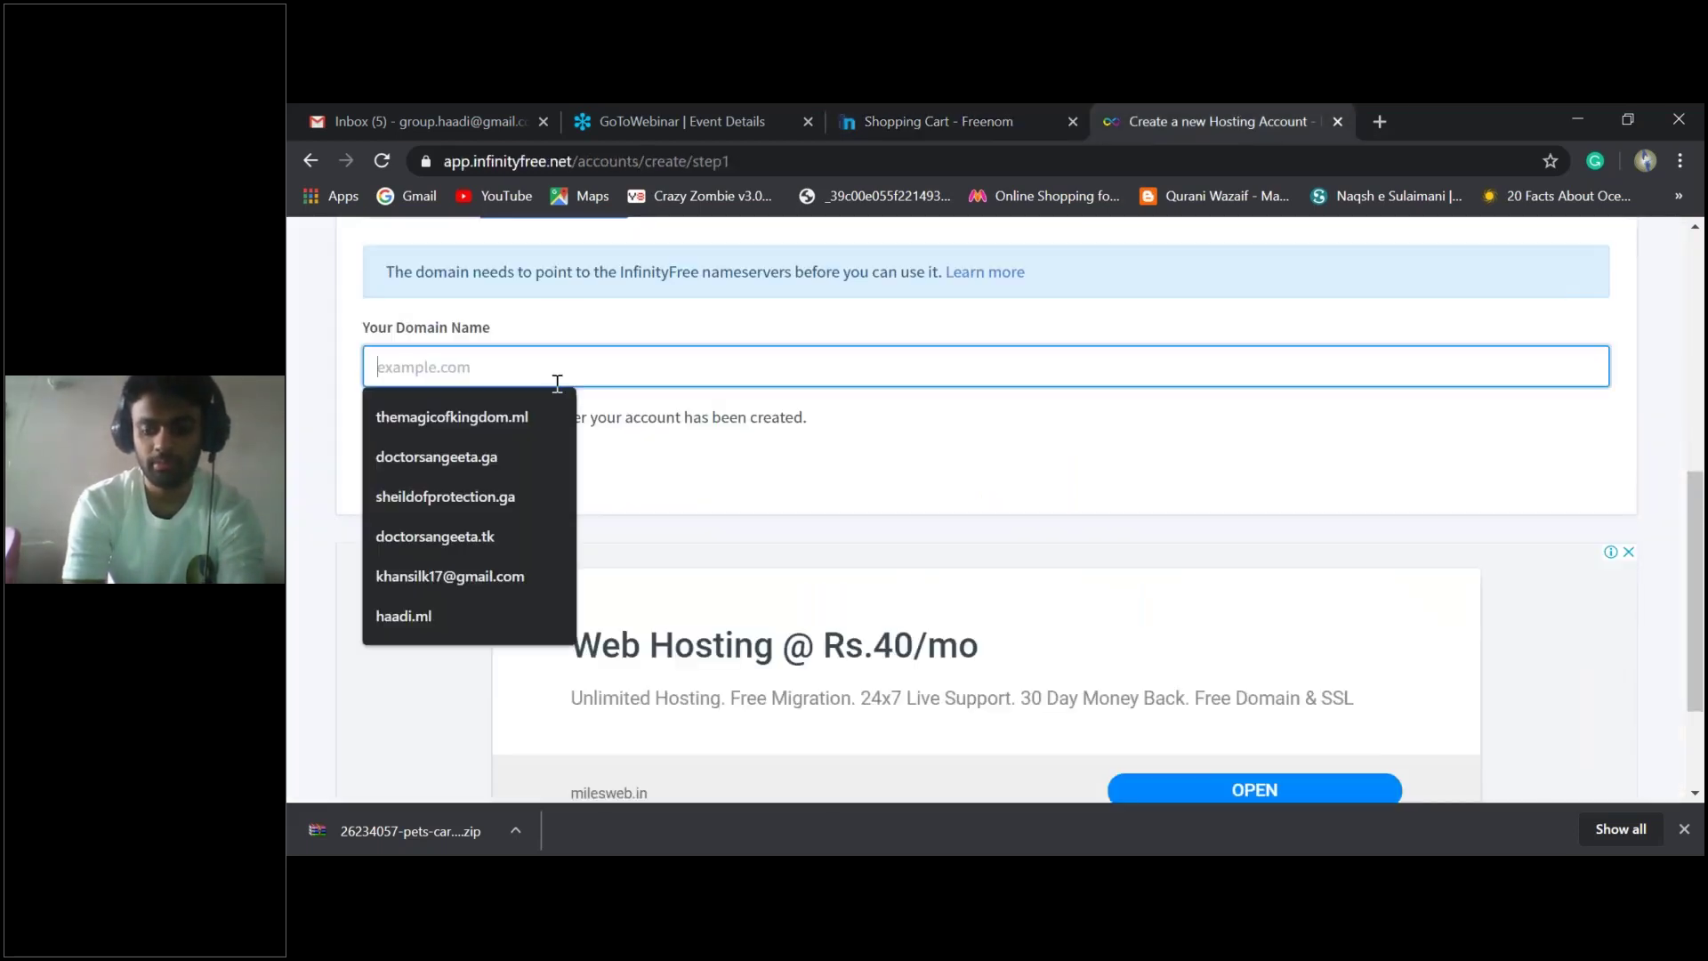
{"action": "key", "text": "ctrl+v"}
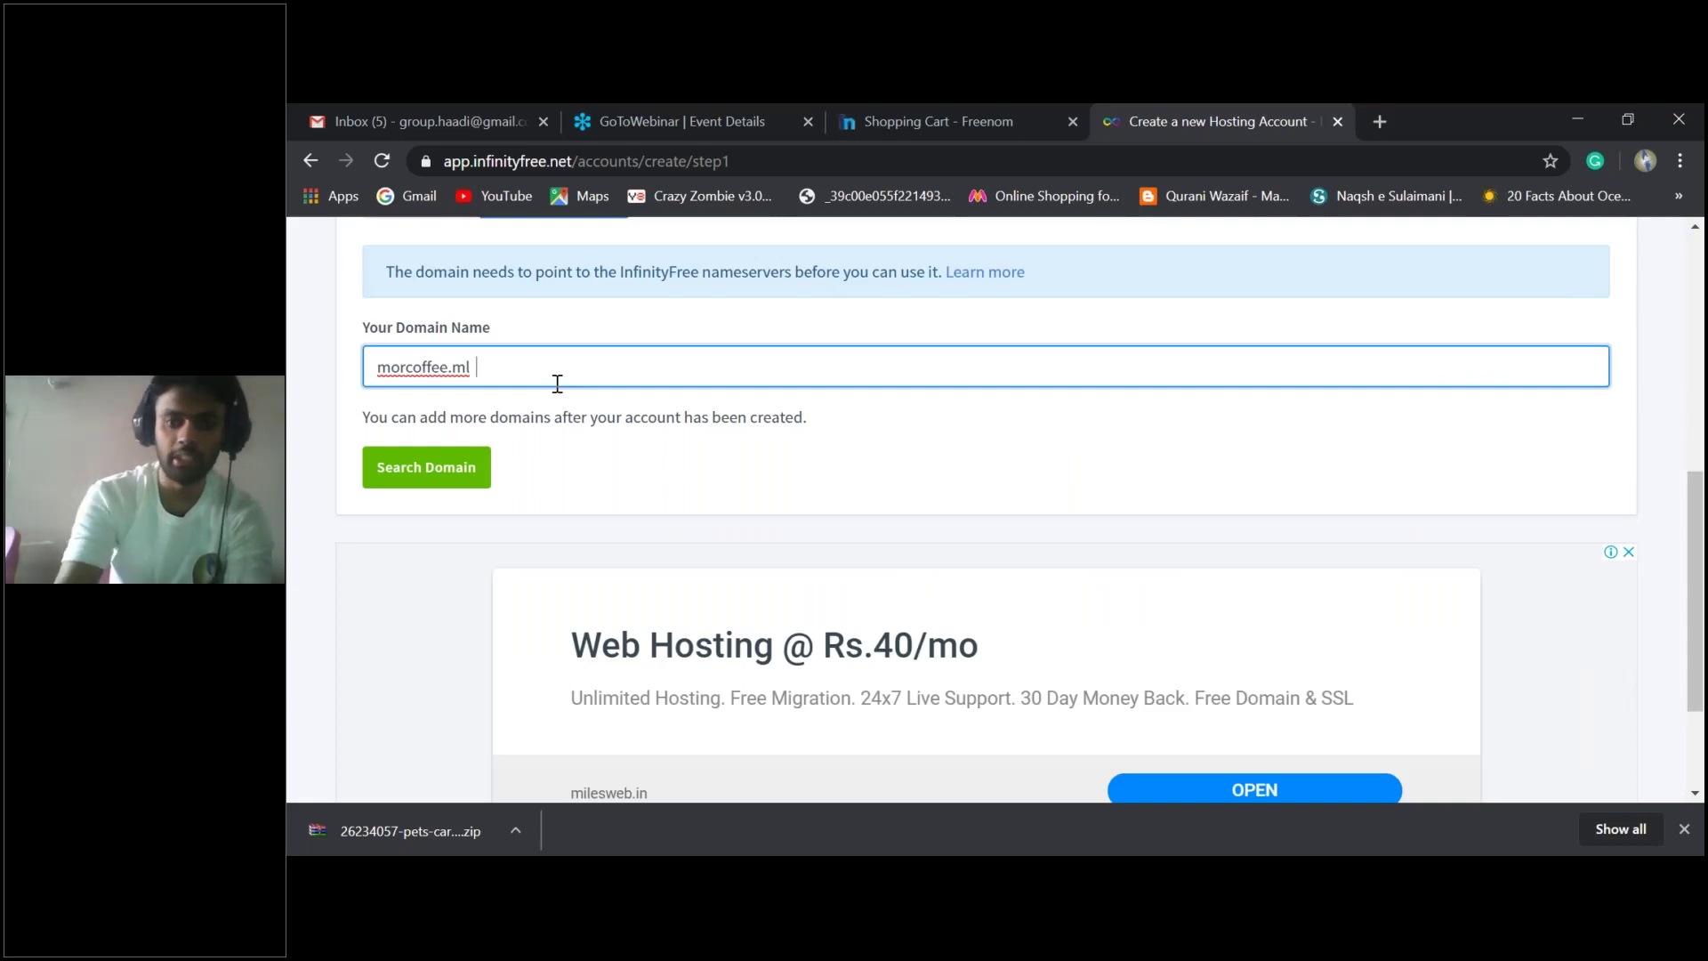
{"action": "scroll", "coordinate": [481, 409], "scroll_direction": "down", "scroll_amount": 1}
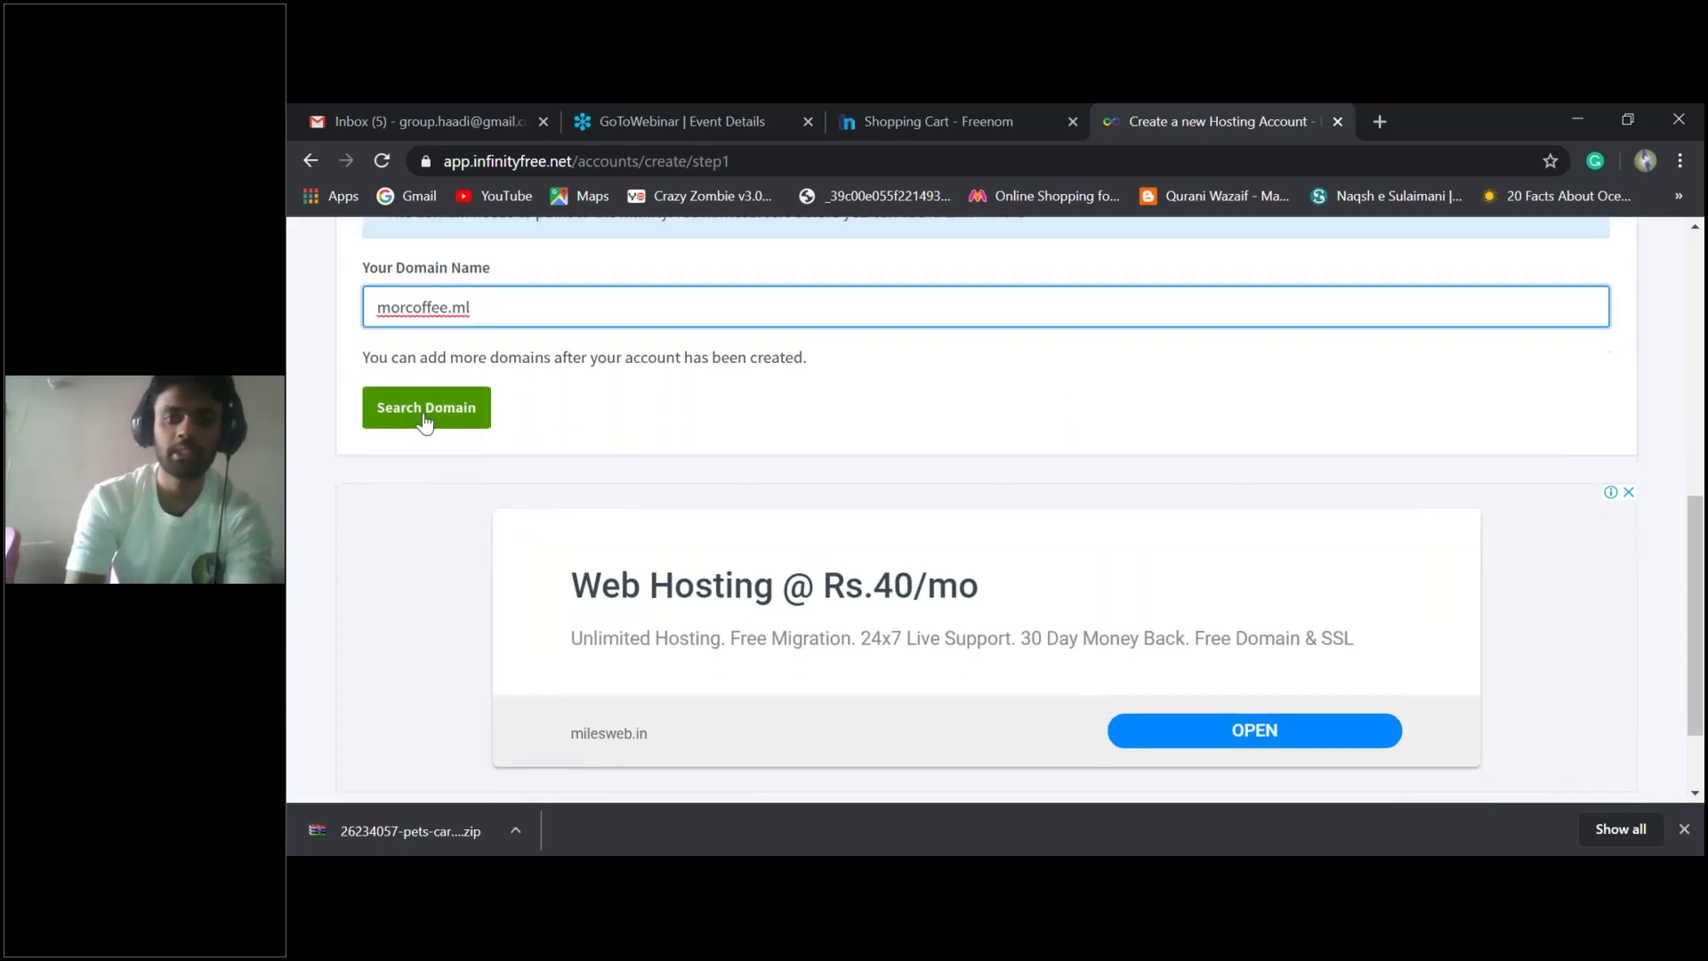
{"action": "left_click", "coordinate": [424, 417]}
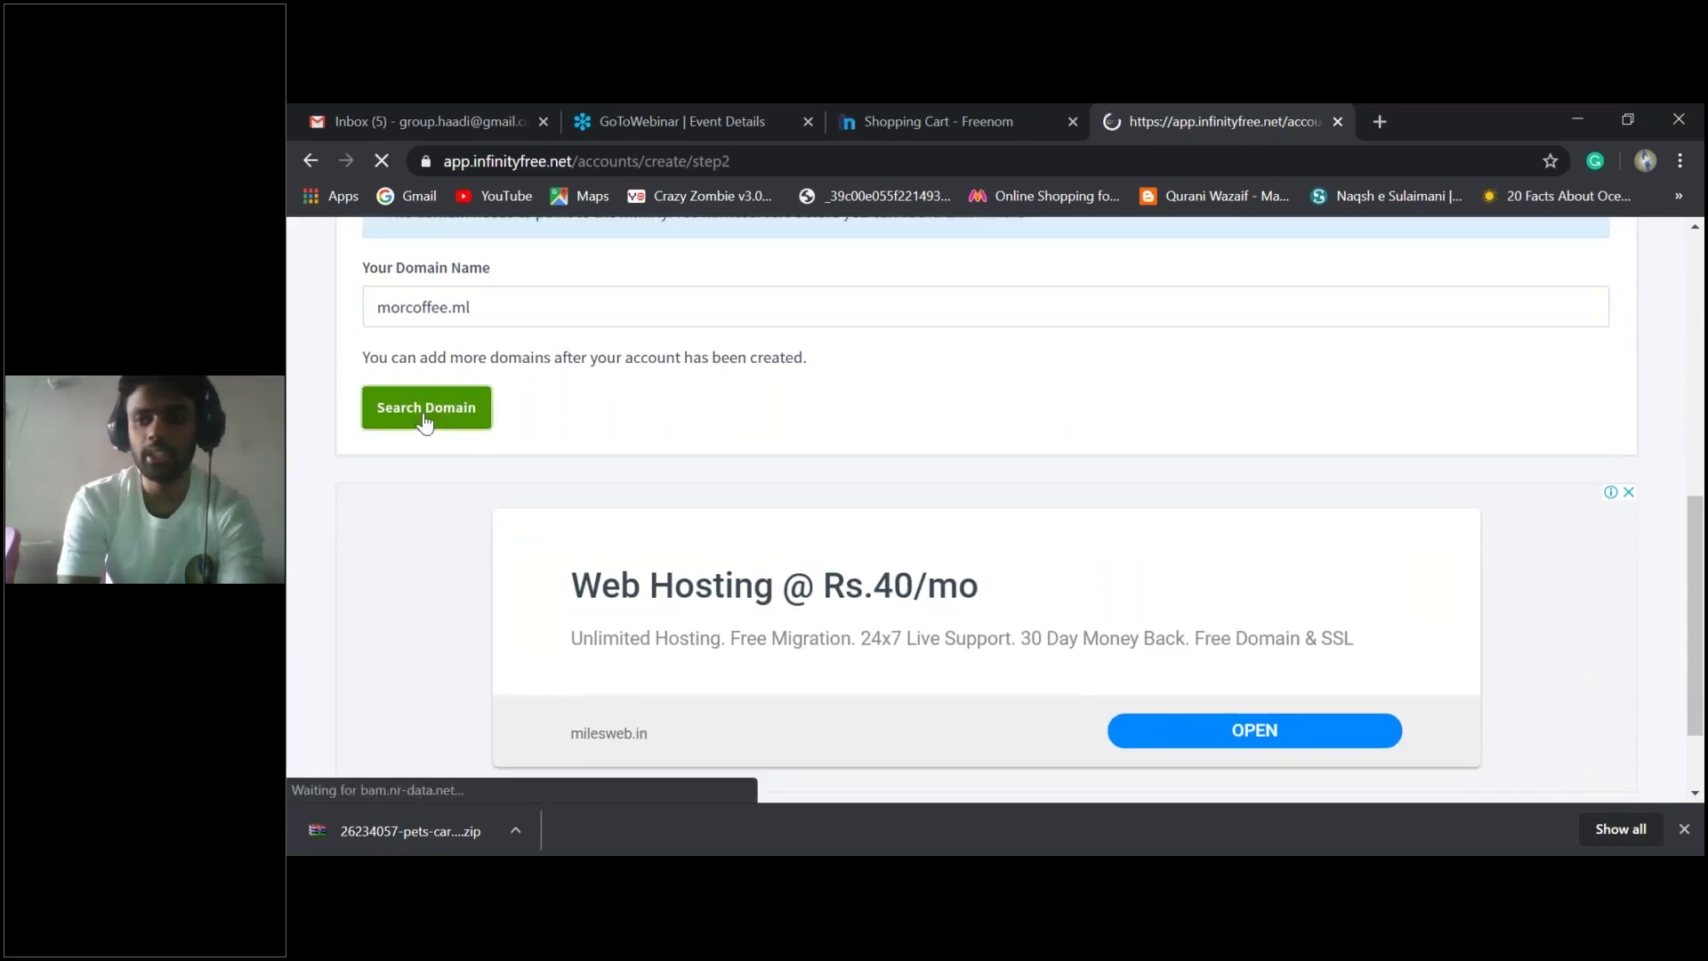
- Fill the Account Password field with the saved password
{"action": "scroll", "coordinate": [670, 329], "scroll_direction": "down", "scroll_amount": 3}
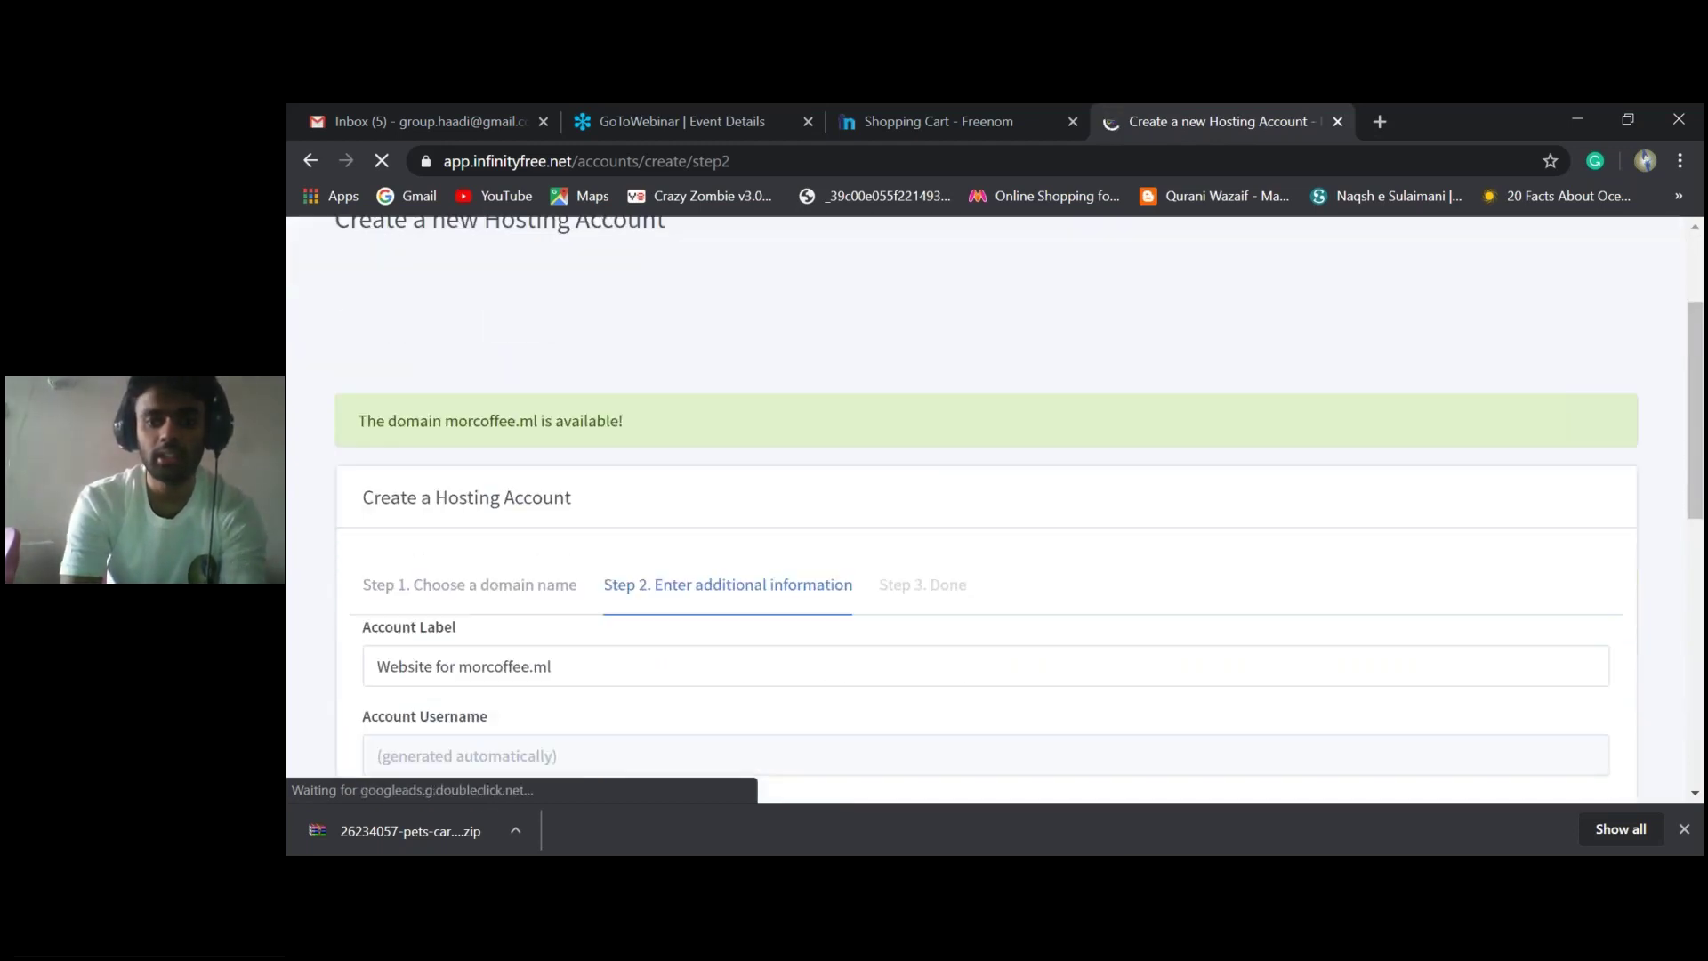
{"action": "scroll", "coordinate": [670, 329], "scroll_direction": "down", "scroll_amount": 3}
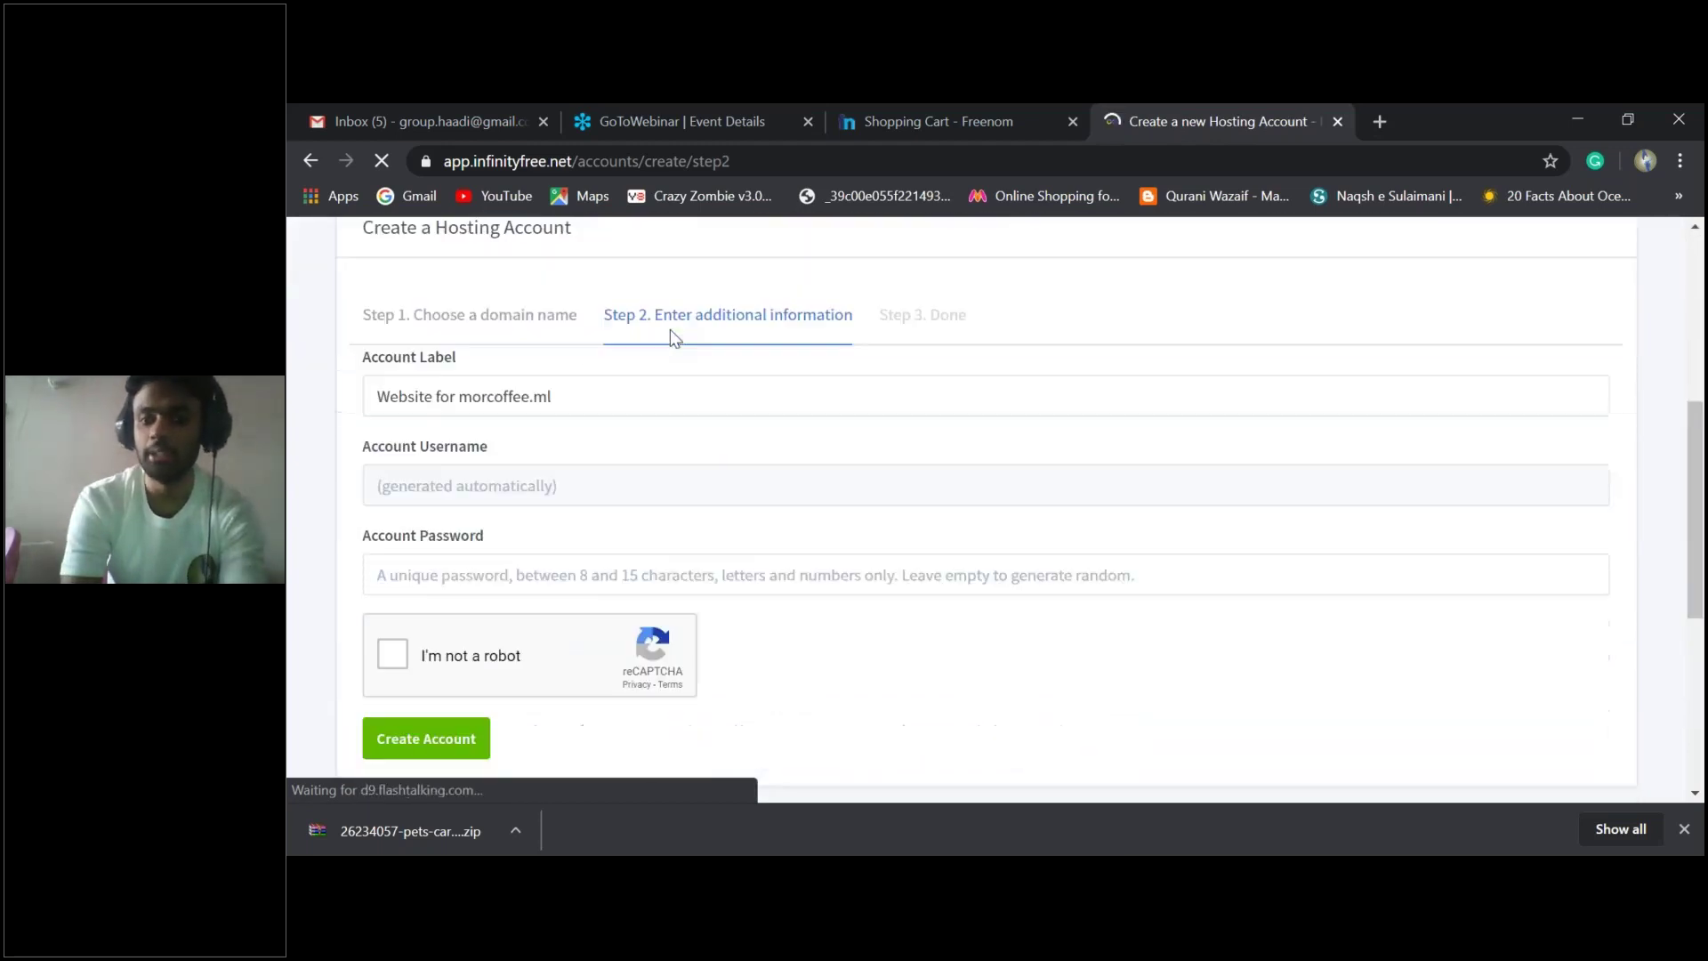
{"action": "scroll", "coordinate": [669, 329], "scroll_direction": "up", "scroll_amount": 1}
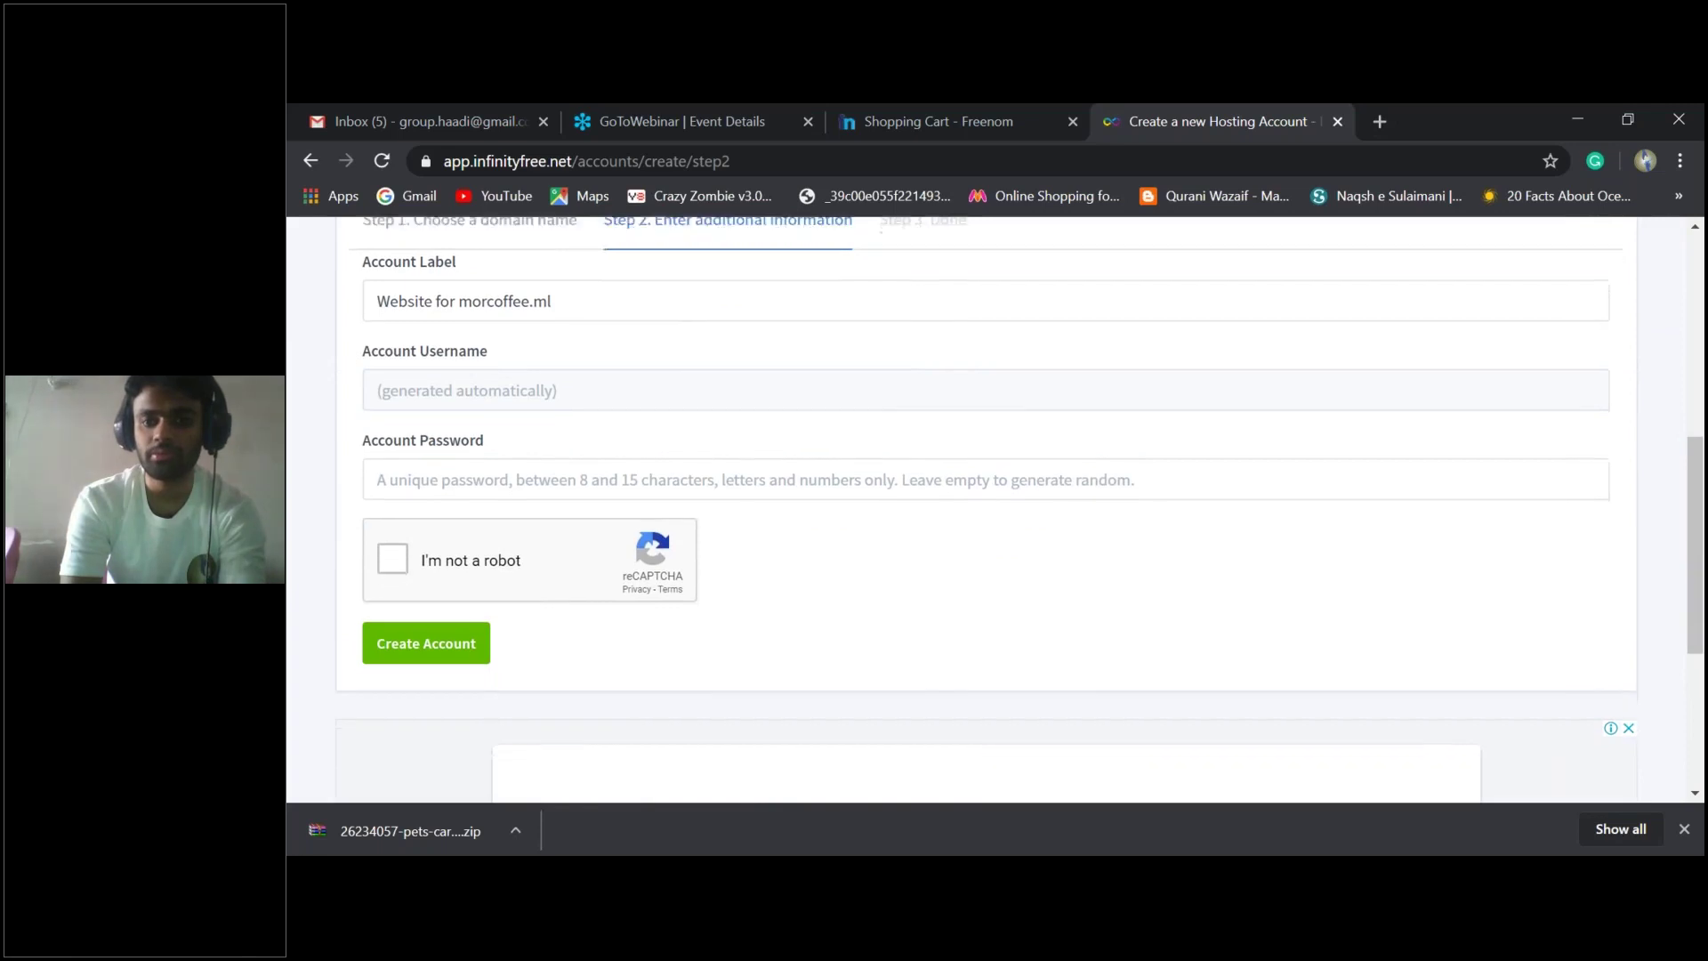
{"action": "scroll", "coordinate": [556, 281], "scroll_direction": "down", "scroll_amount": 2}
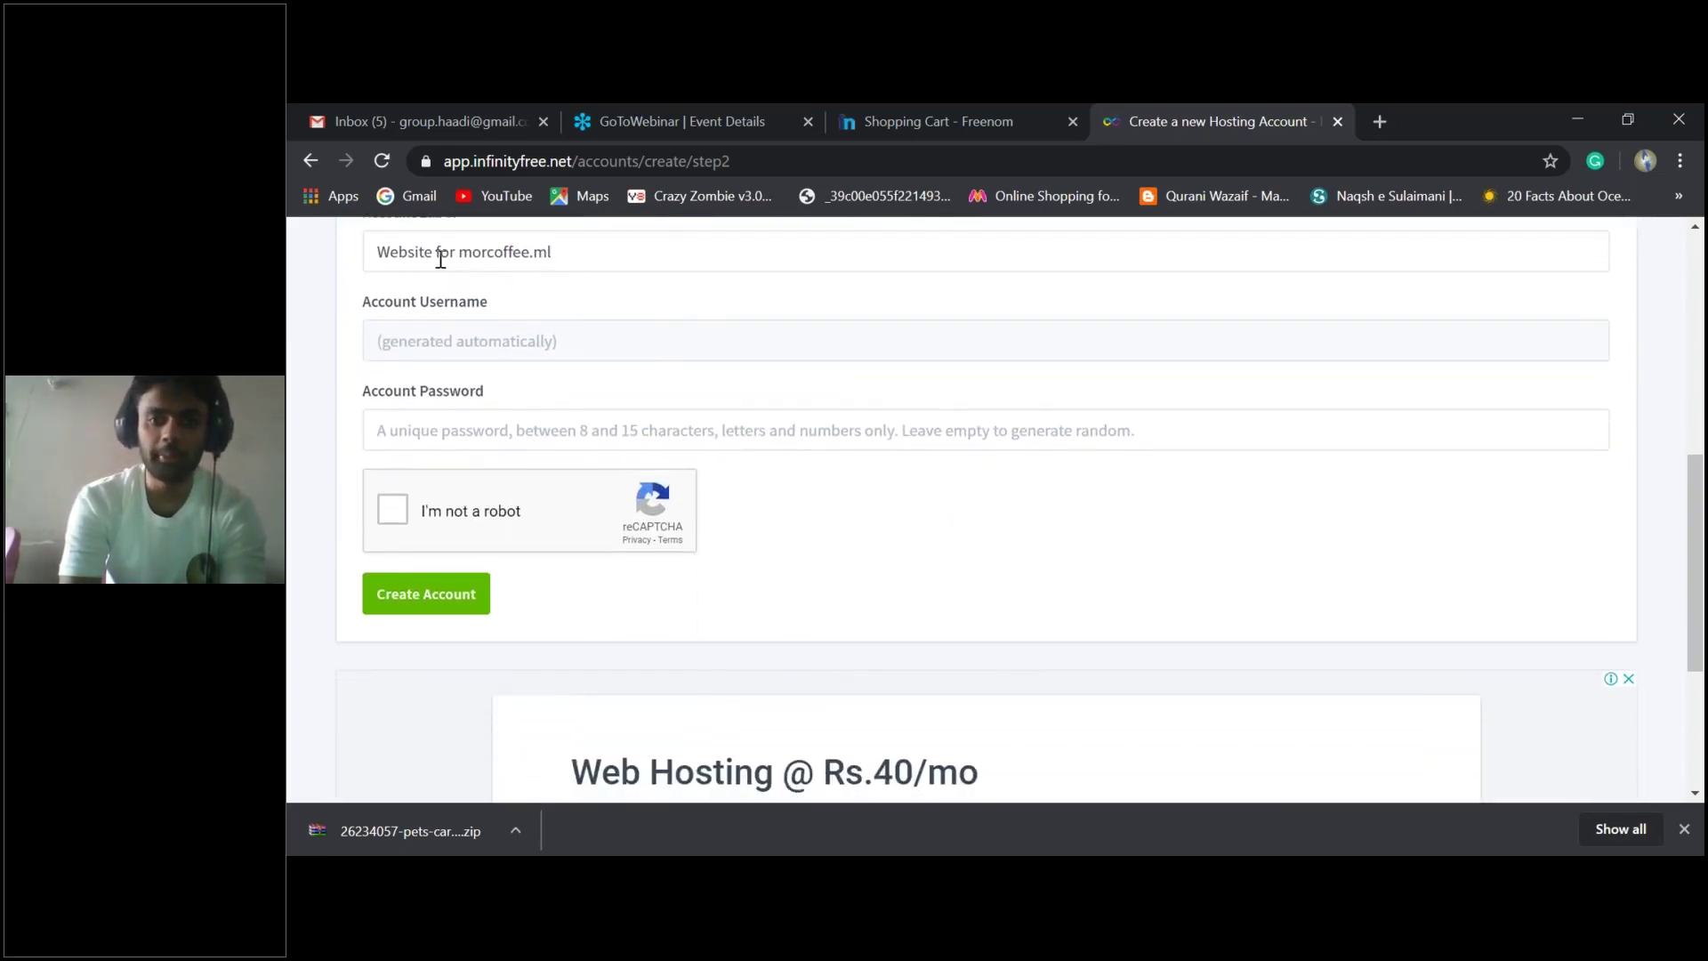
{"action": "scroll", "coordinate": [388, 274], "scroll_direction": "up", "scroll_amount": 1}
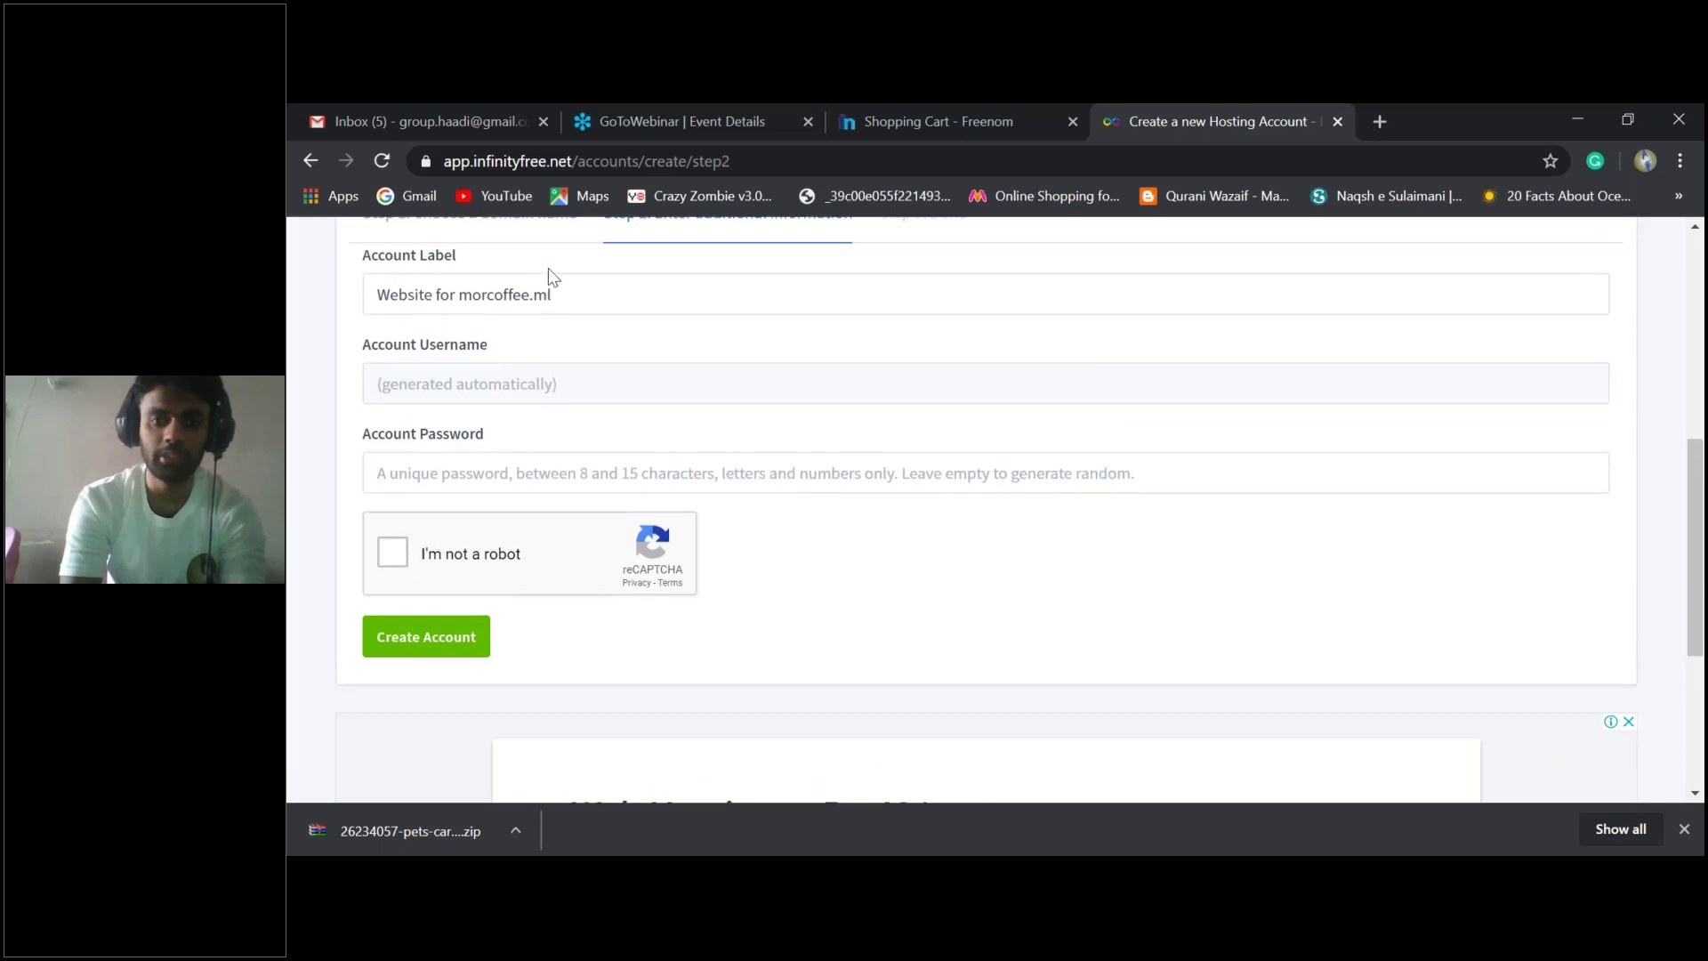
{"action": "scroll", "coordinate": [570, 312], "scroll_direction": "down", "scroll_amount": 1}
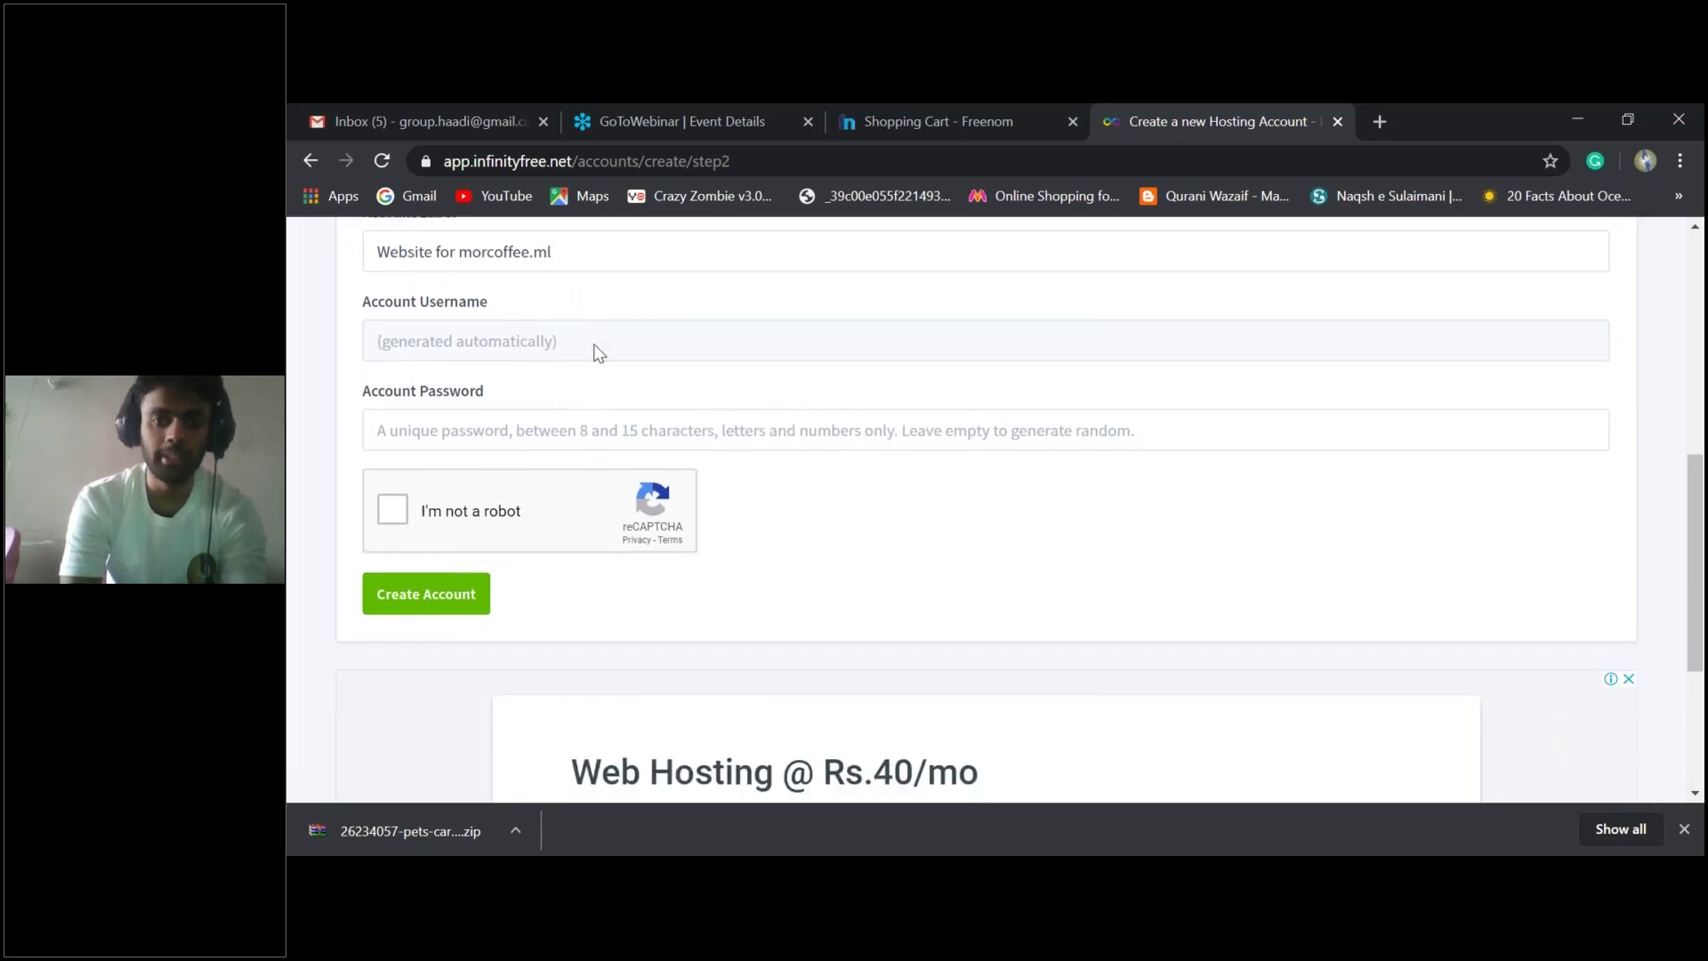
{"action": "scroll", "coordinate": [598, 353], "scroll_direction": "down", "scroll_amount": 1}
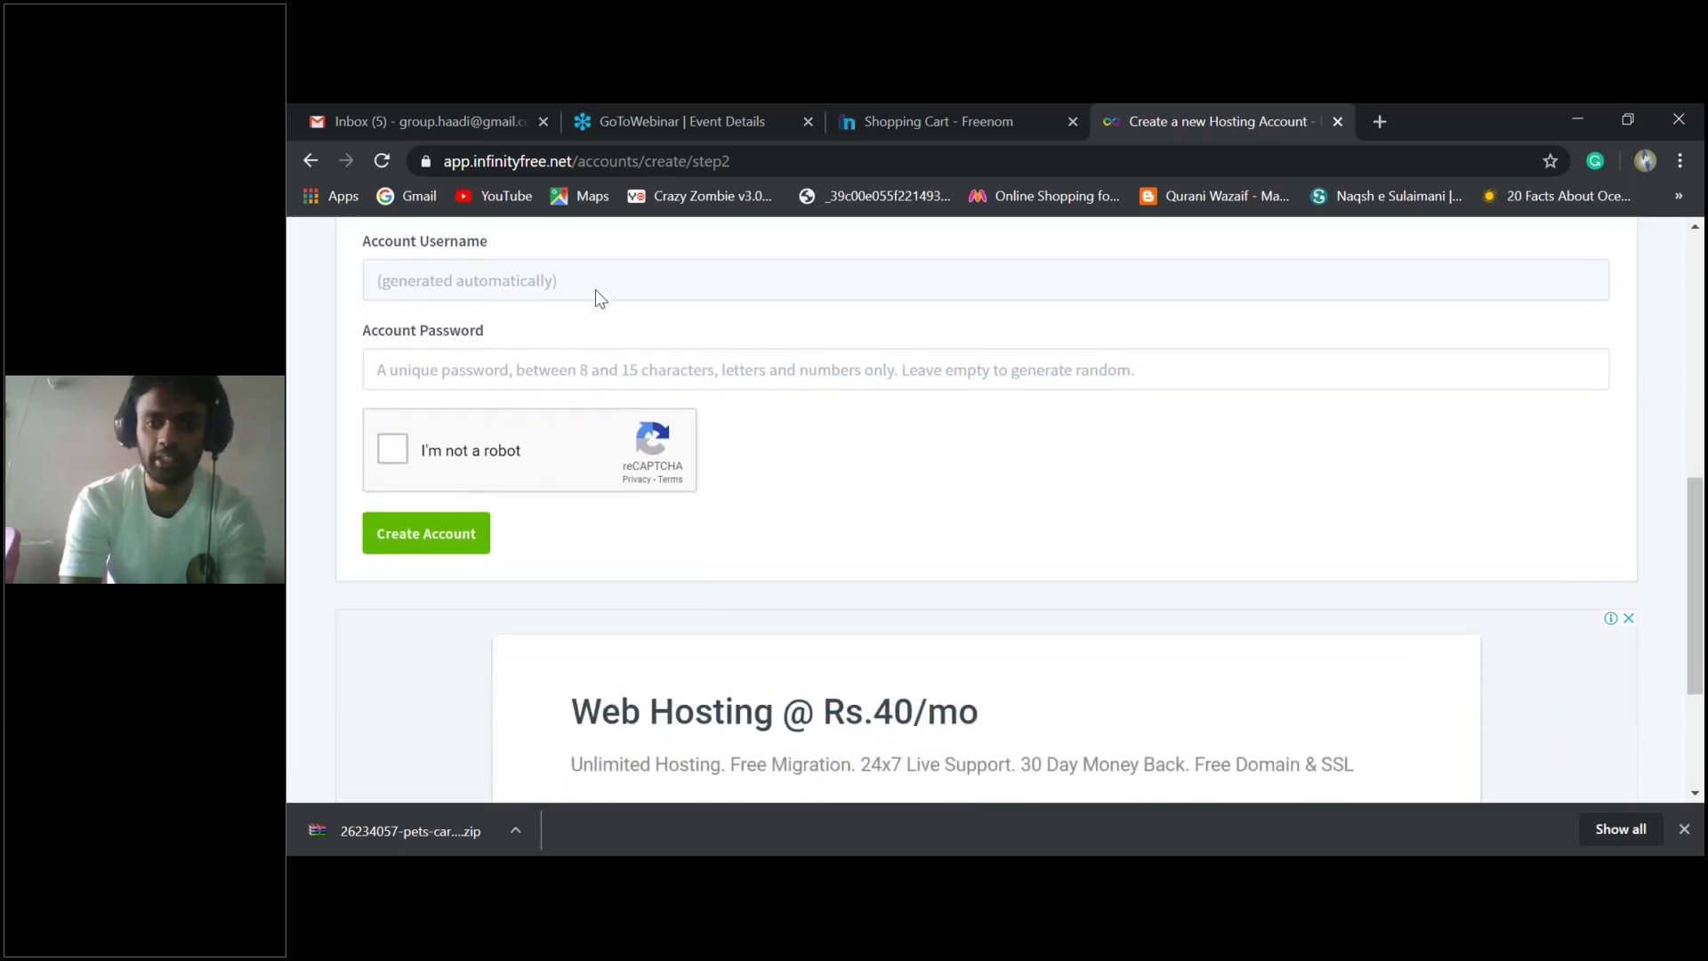
{"action": "left_click", "coordinate": [537, 351]}
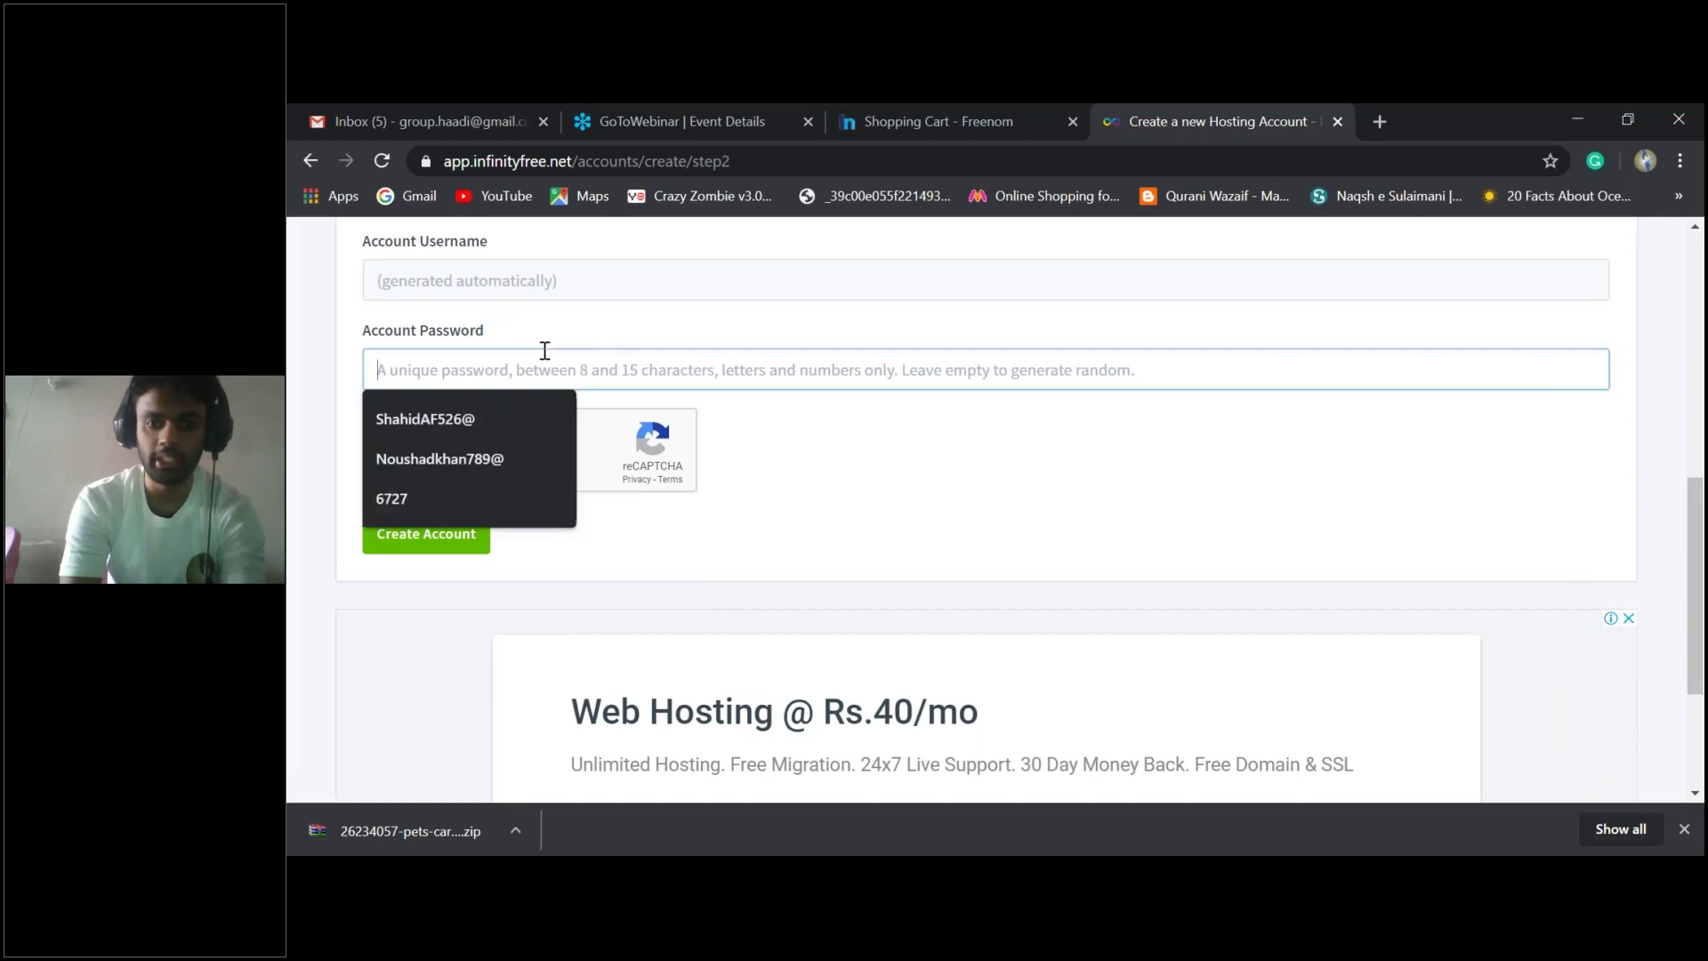
{"action": "left_click", "coordinate": [468, 408]}
- Tick the reCAPTCHA box and submit Create Account for morcoffee.ml
{"action": "scroll", "coordinate": [468, 407], "scroll_direction": "down", "scroll_amount": 1}
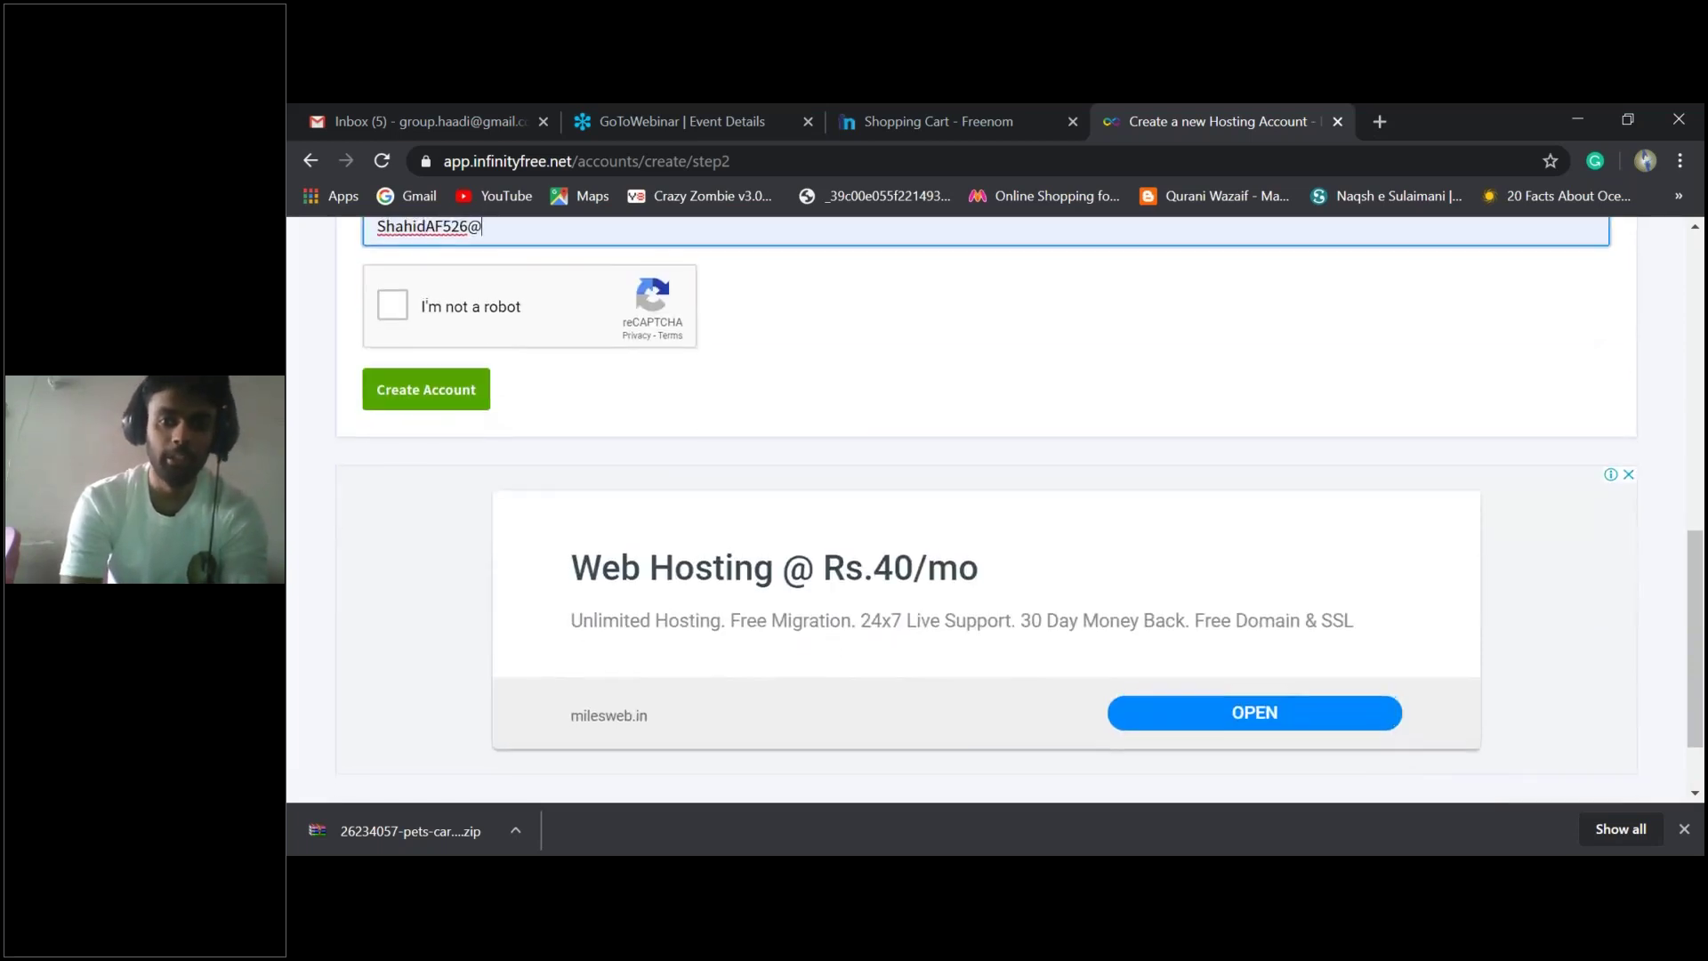
{"action": "scroll", "coordinate": [402, 396], "scroll_direction": "up", "scroll_amount": 1}
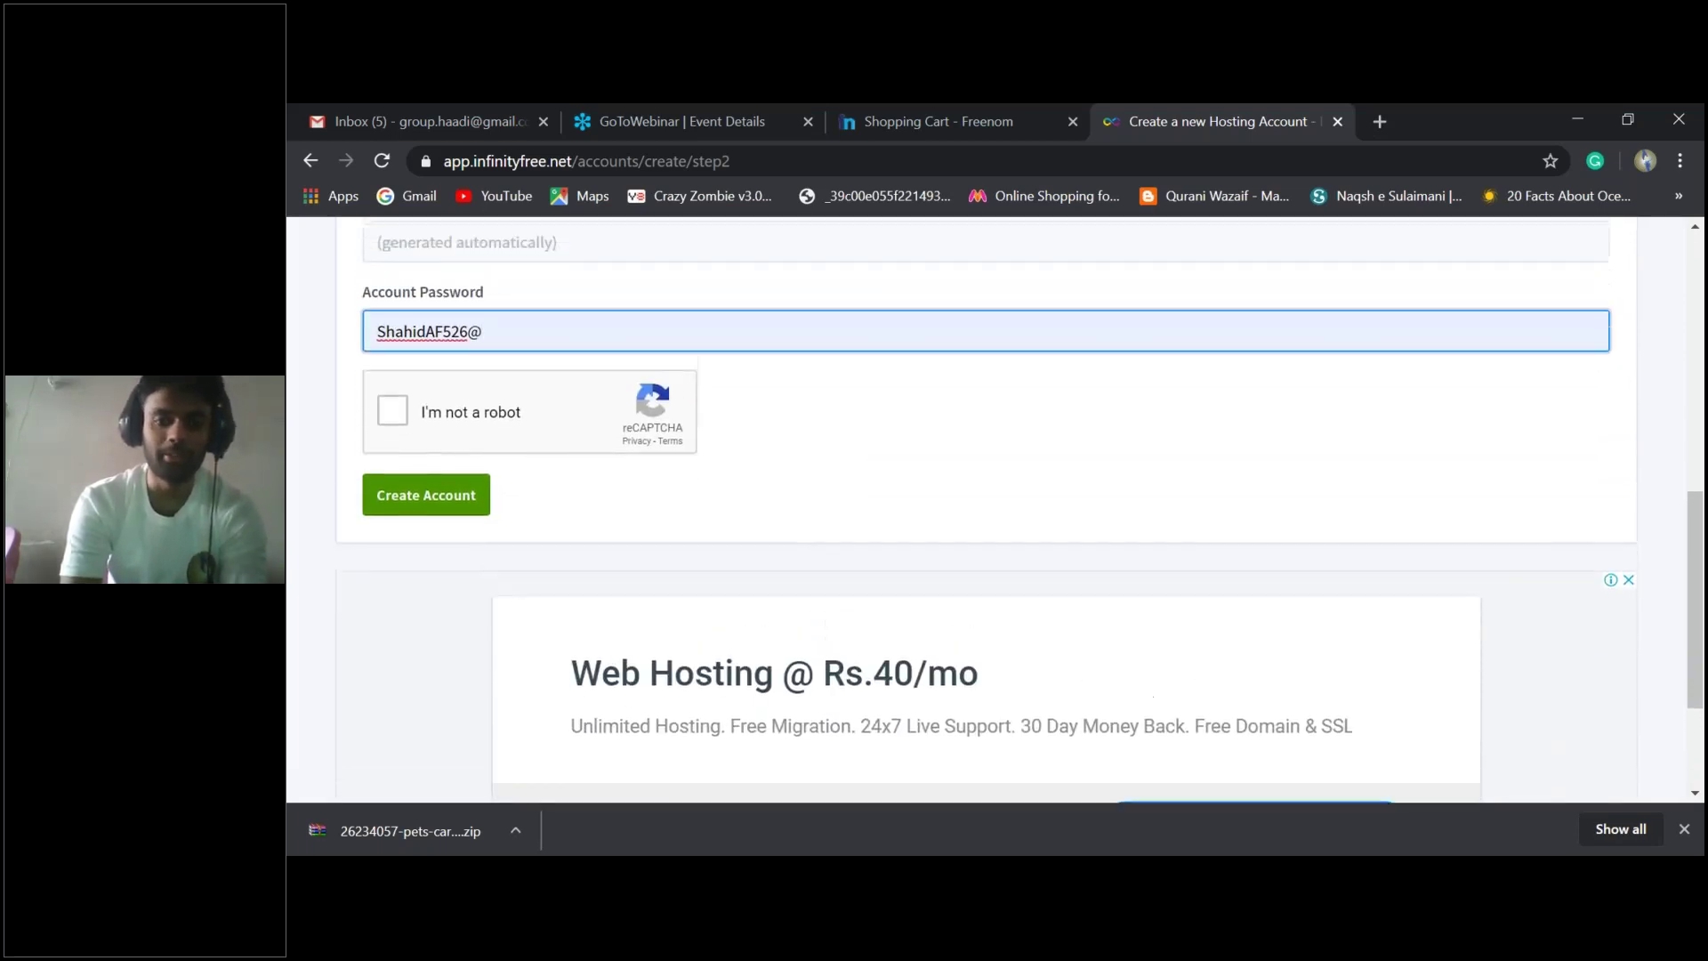
{"action": "left_click", "coordinate": [395, 415]}
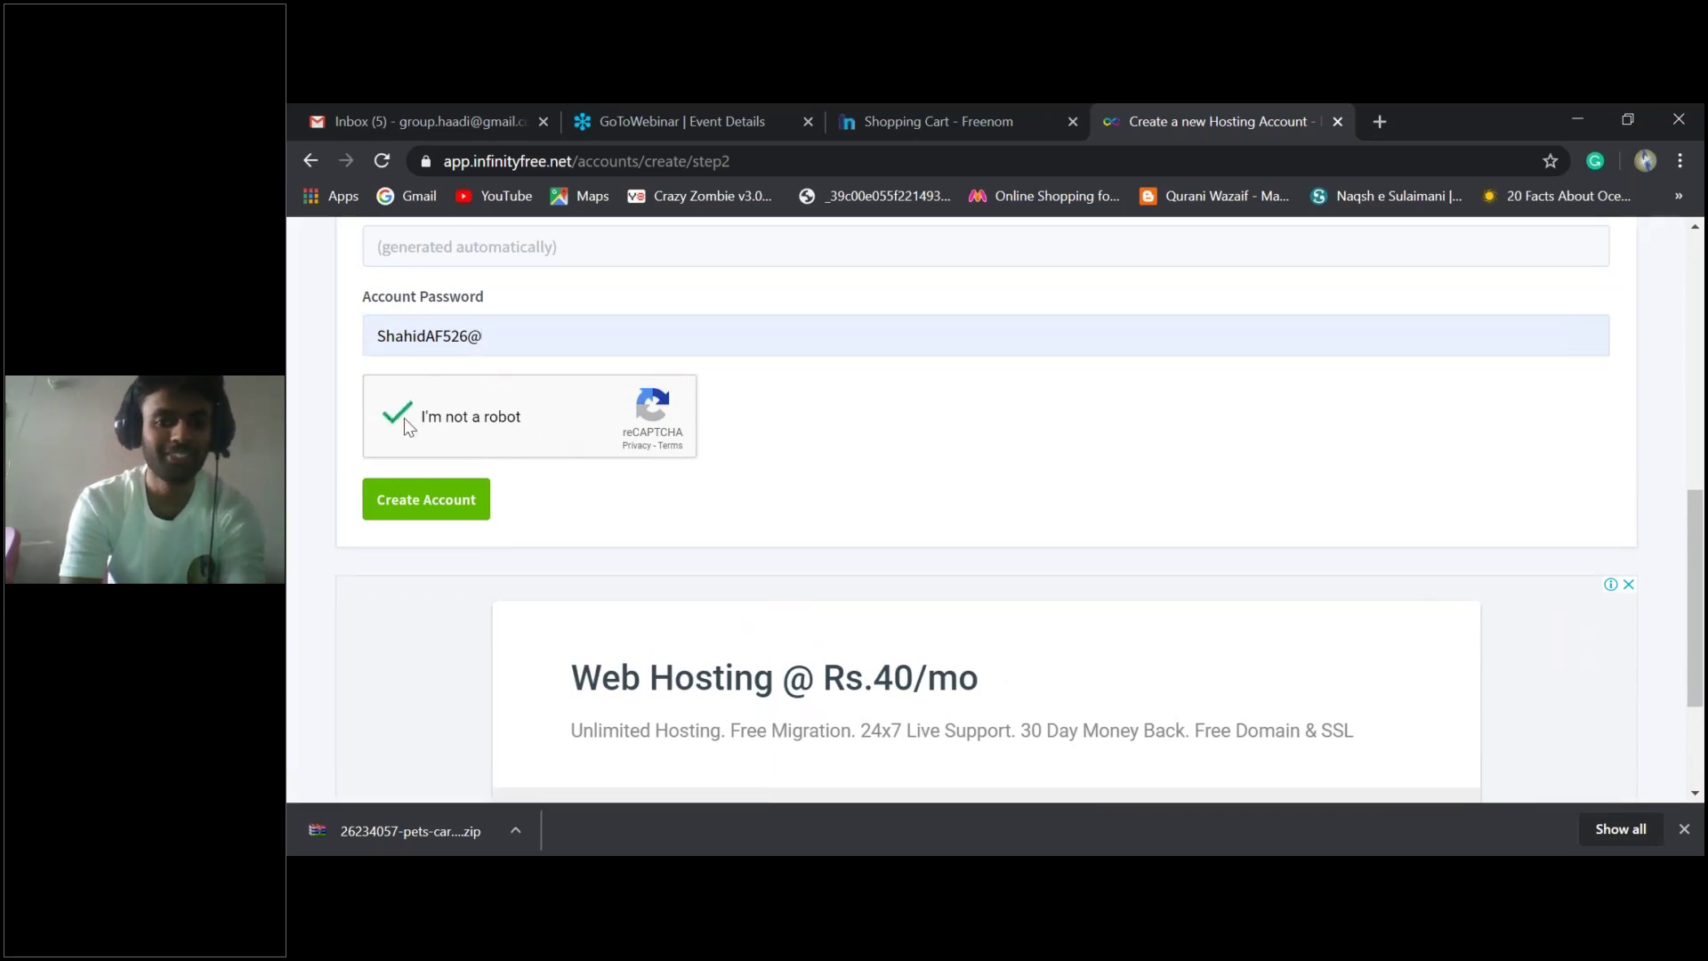
{"action": "scroll", "coordinate": [404, 418], "scroll_direction": "down", "scroll_amount": 2}
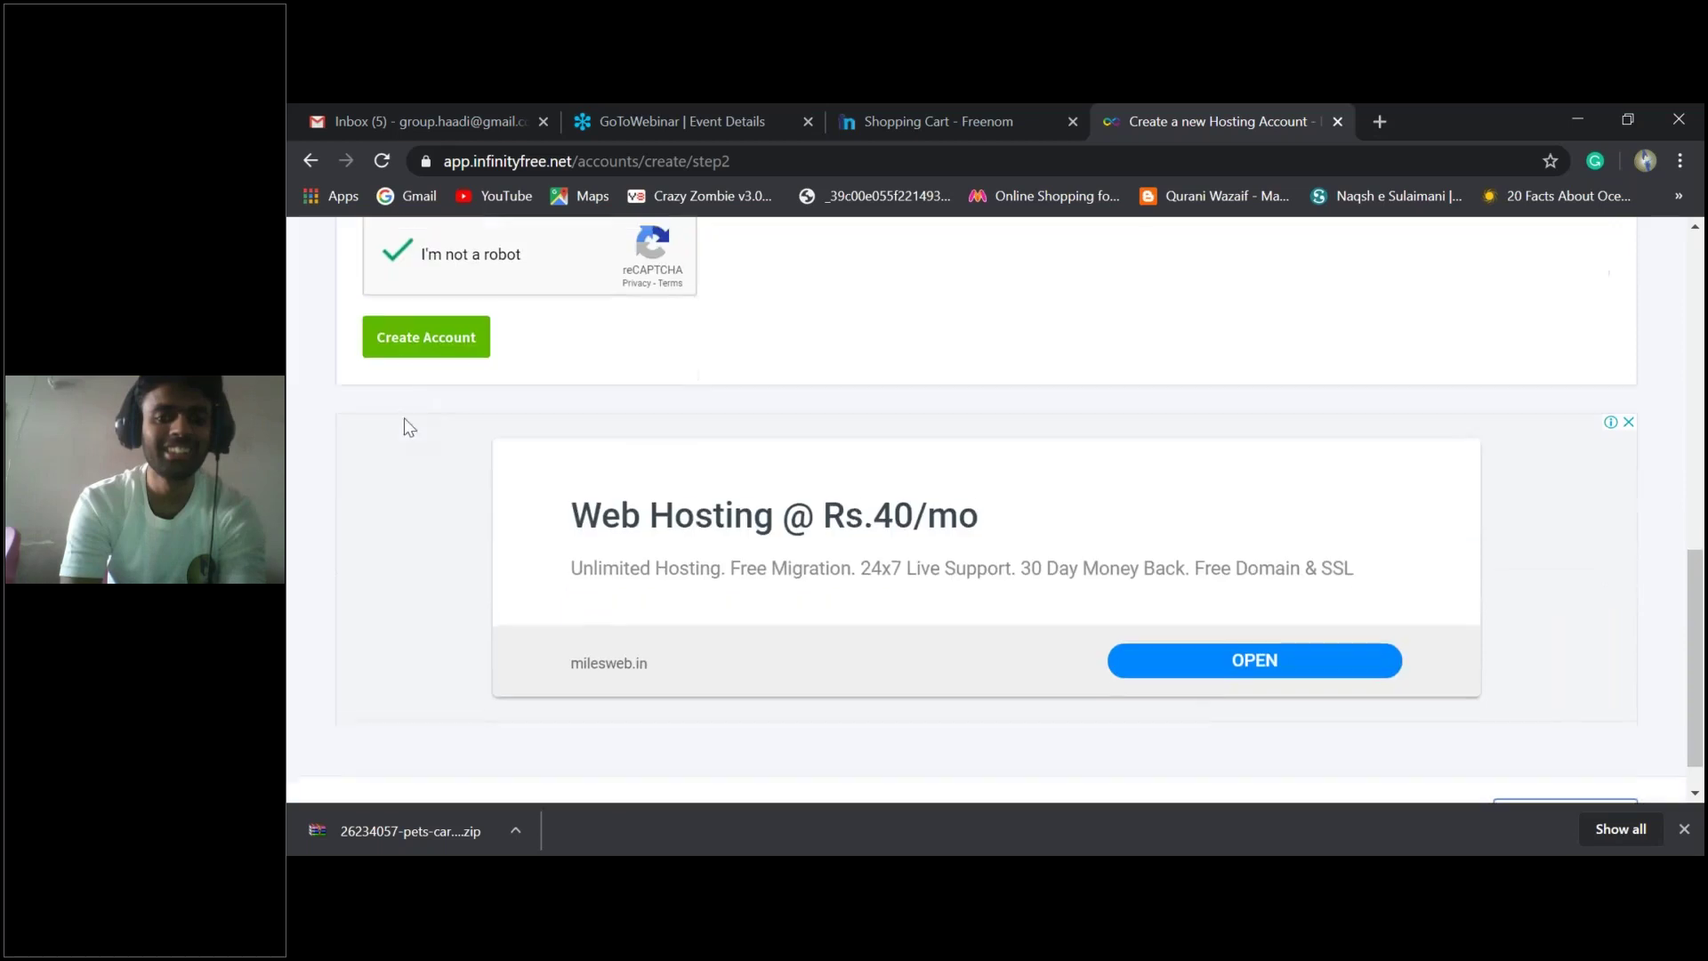
{"action": "left_click", "coordinate": [425, 327]}
{"action": "scroll", "coordinate": [422, 345], "scroll_direction": "up", "scroll_amount": 3}
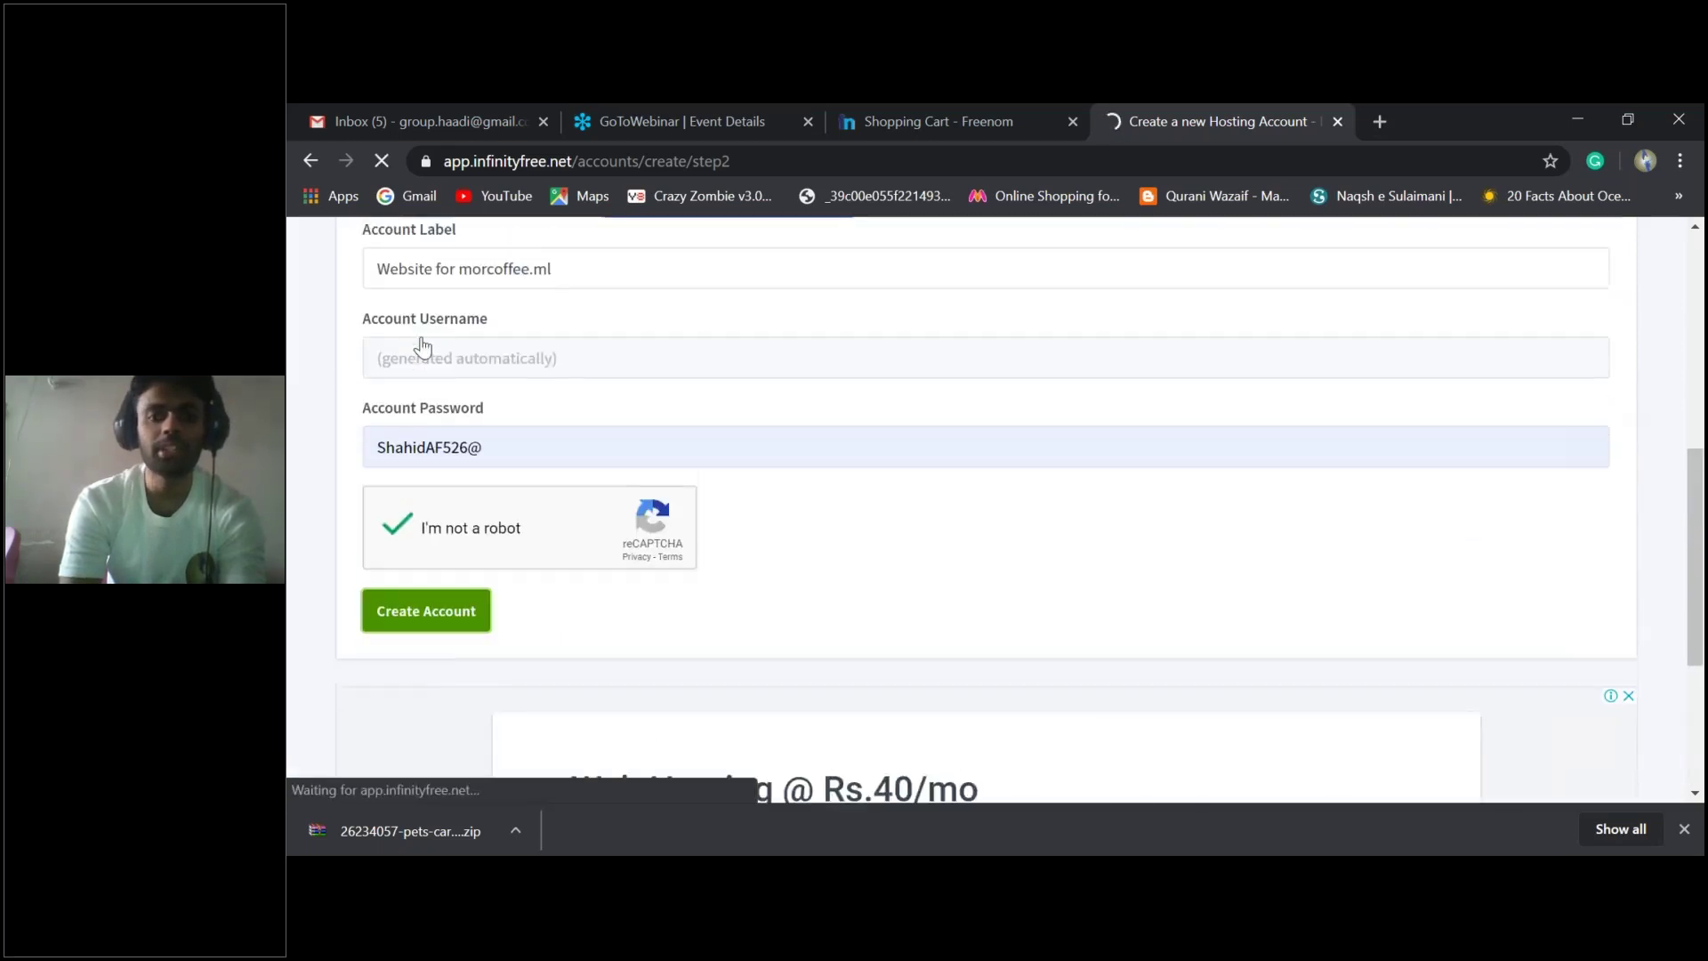
{"action": "scroll", "coordinate": [742, 341], "scroll_direction": "up", "scroll_amount": 2}
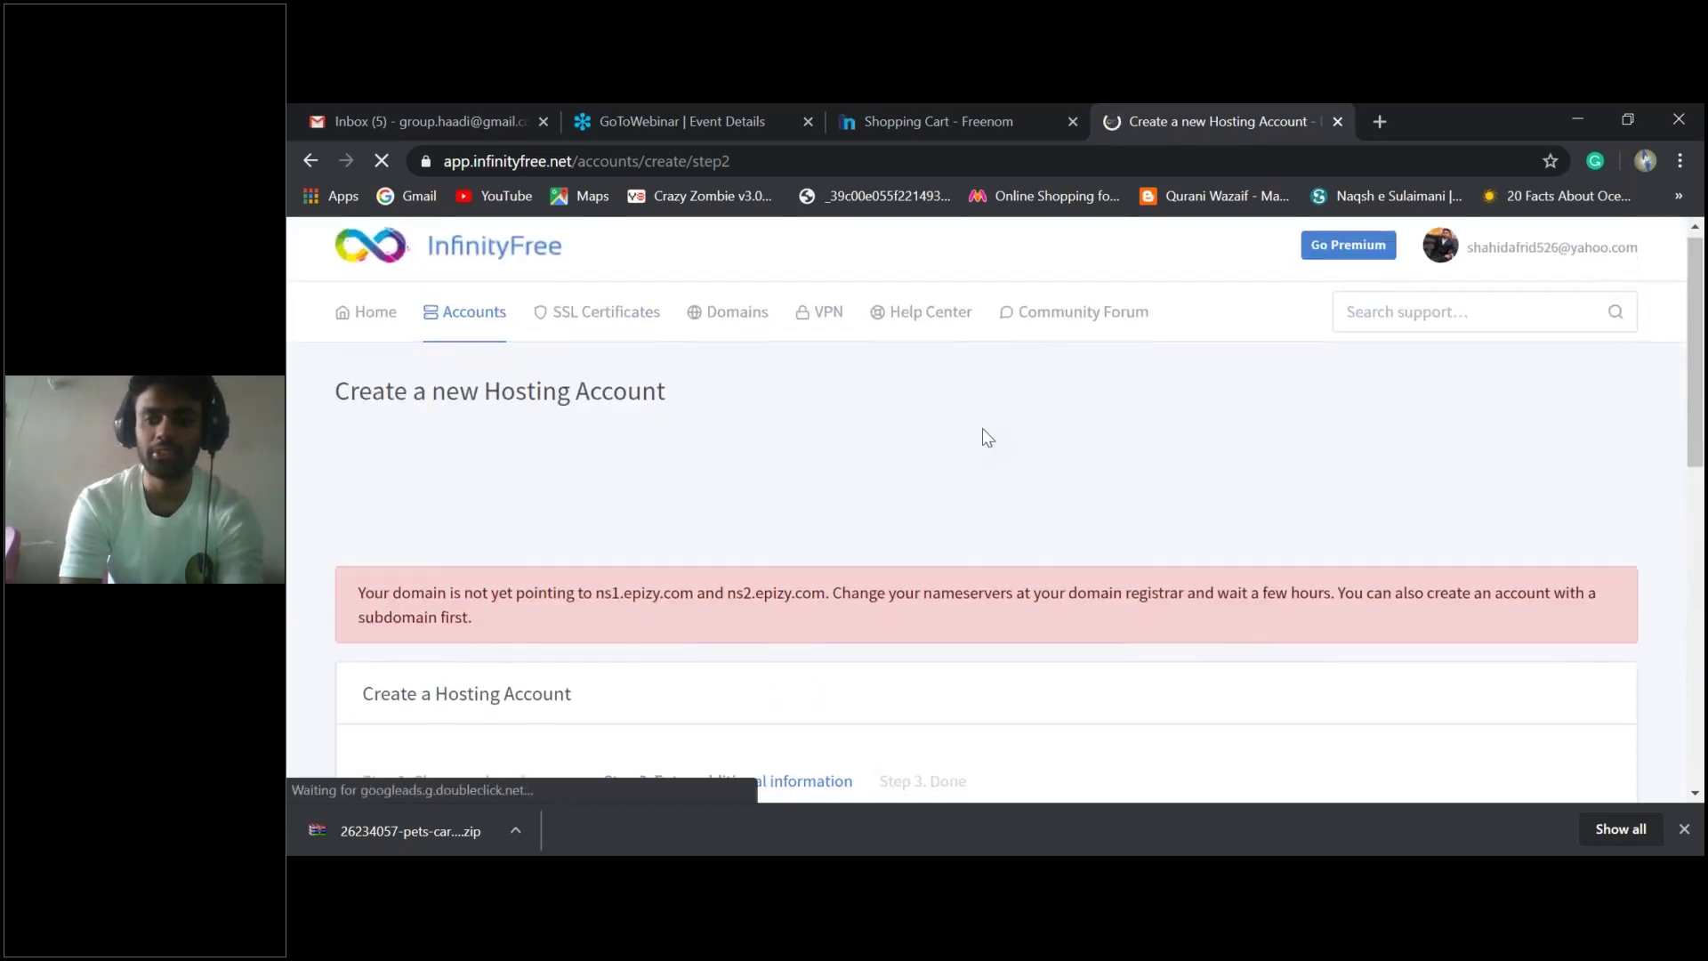
- Select ns1.epizy.com in the red error notice, then return to the Freenom cart
{"action": "scroll", "coordinate": [982, 436], "scroll_direction": "down", "scroll_amount": 2}
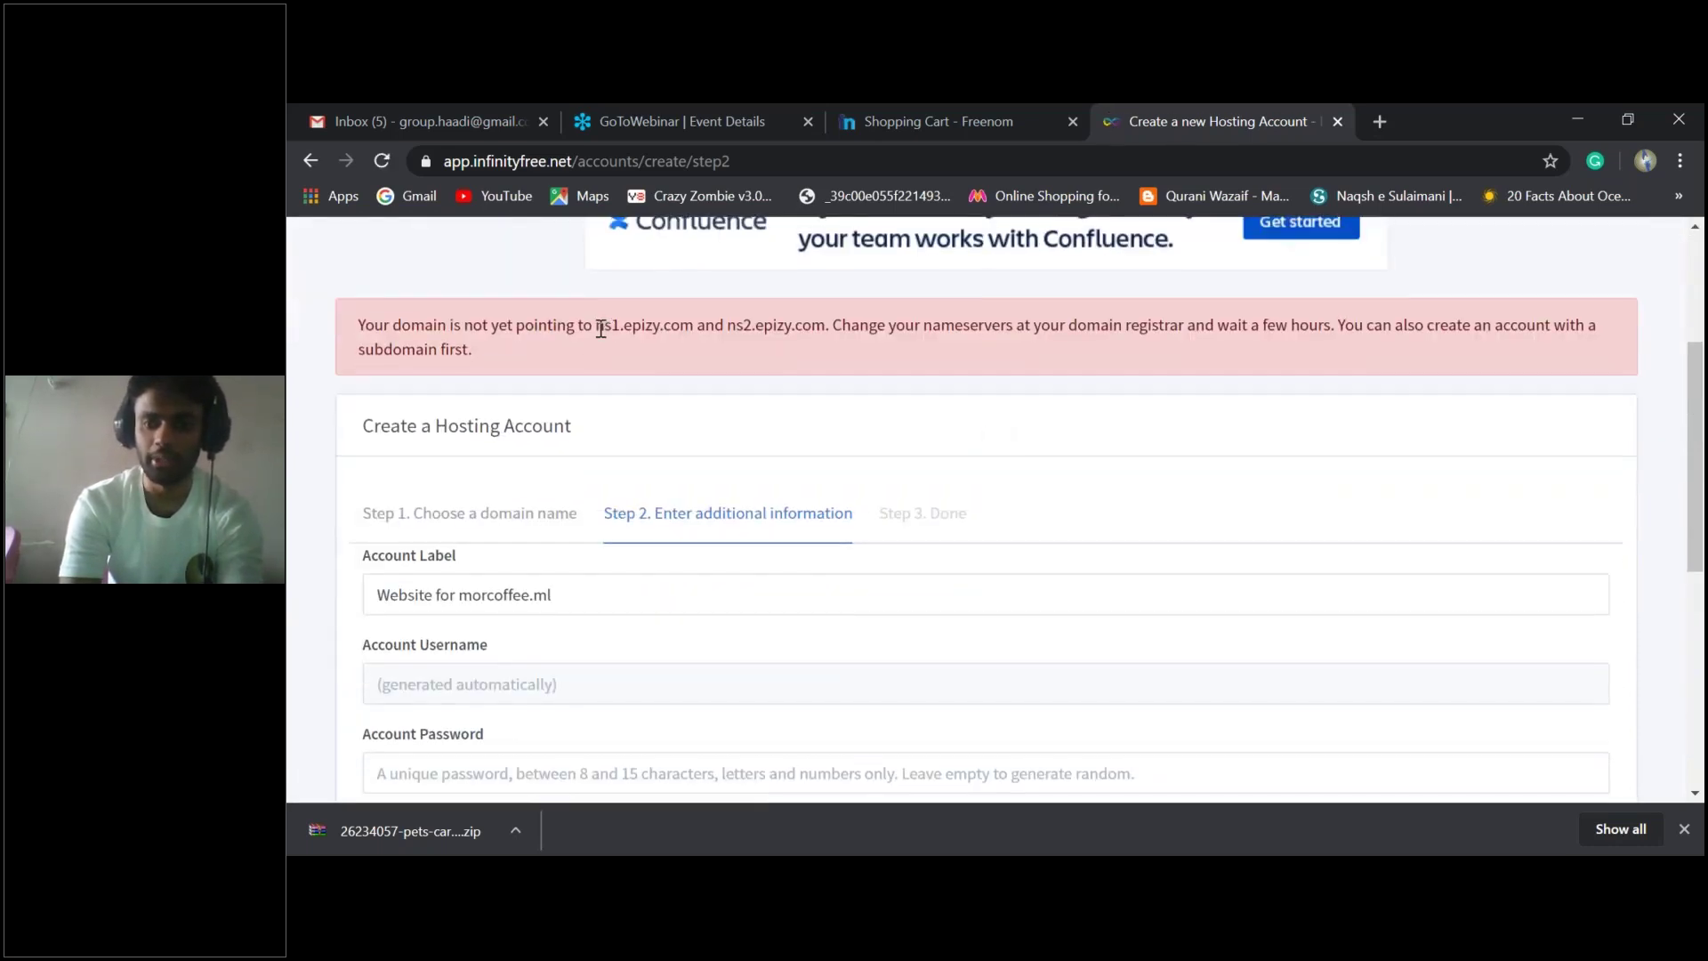
{"action": "left_click_drag", "start_coordinate": [601, 329], "coordinate": [695, 332]}
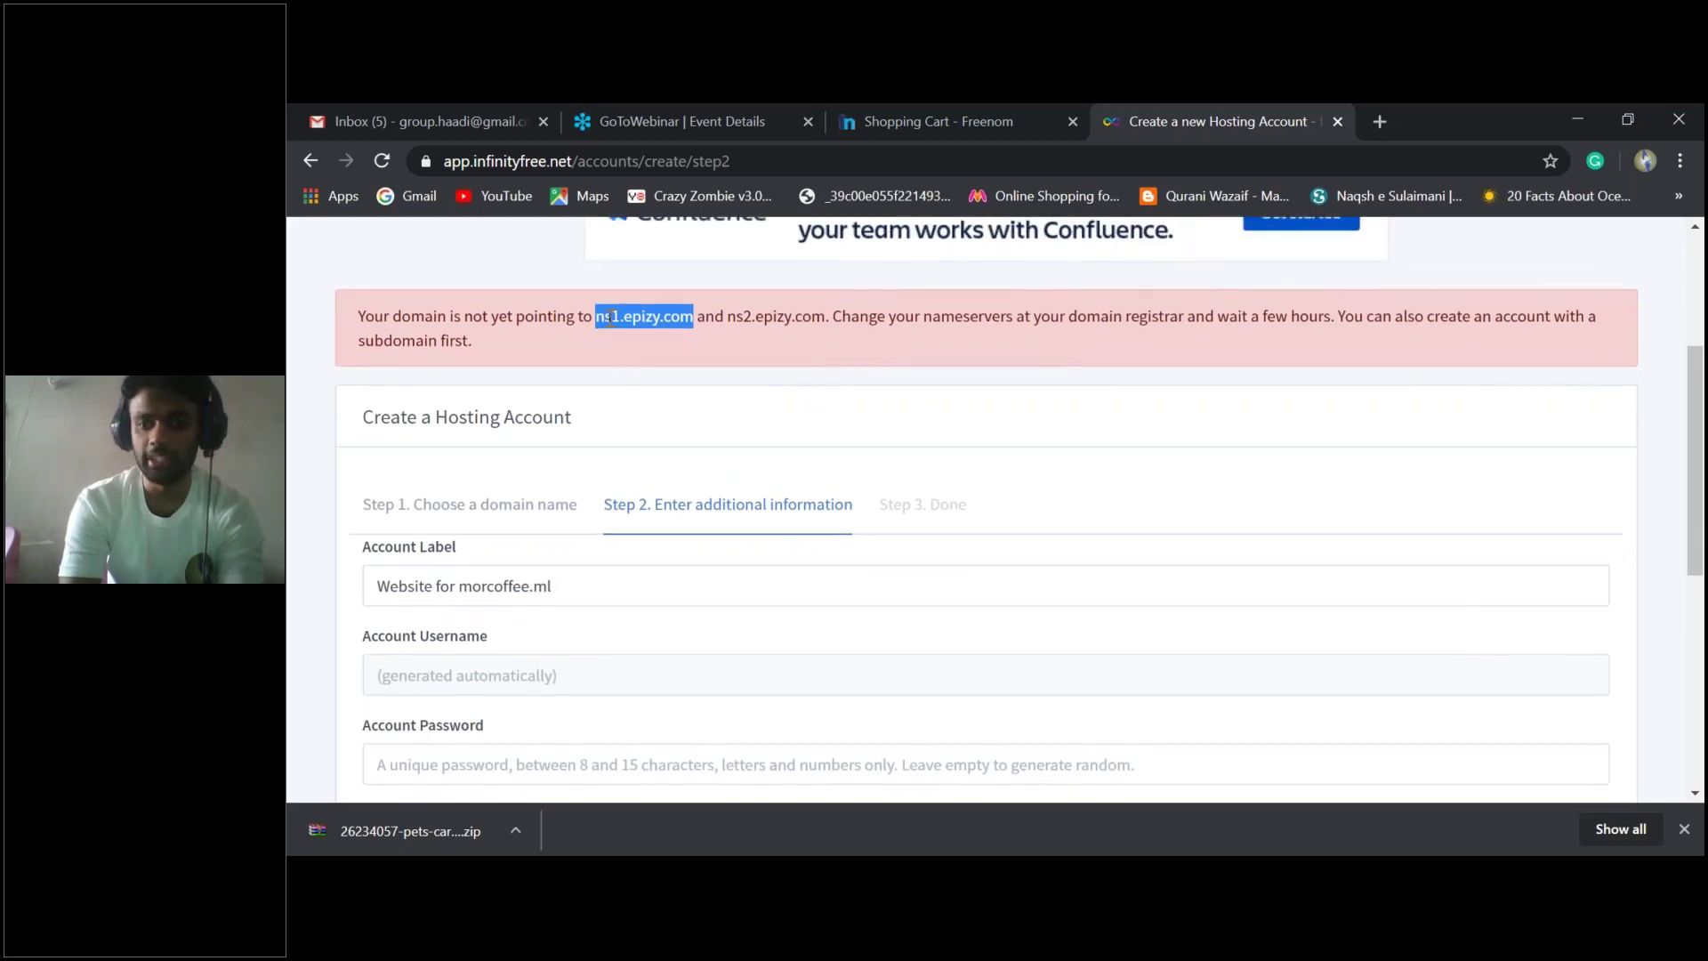
{"action": "left_click", "coordinate": [604, 317]}
{"action": "left_click_drag", "start_coordinate": [604, 315], "coordinate": [688, 320]}
{"action": "left_click", "coordinate": [692, 323]}
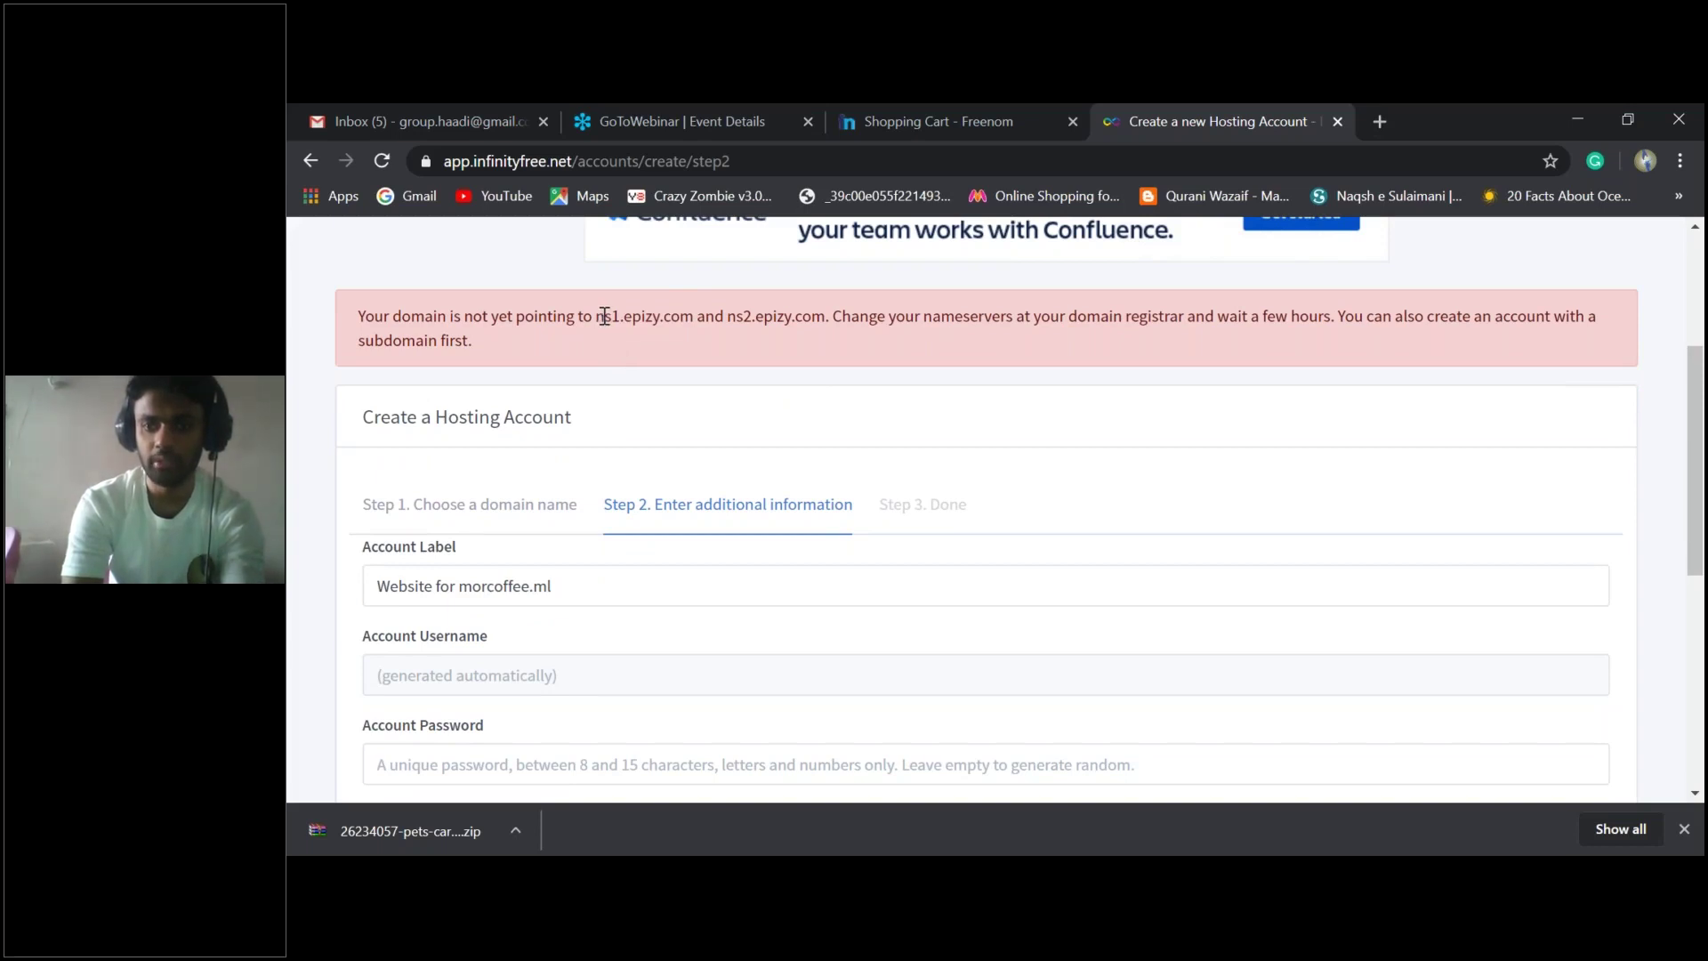
{"action": "left_click_drag", "start_coordinate": [605, 316], "coordinate": [696, 326]}
{"action": "key", "text": "ctrl+c"}
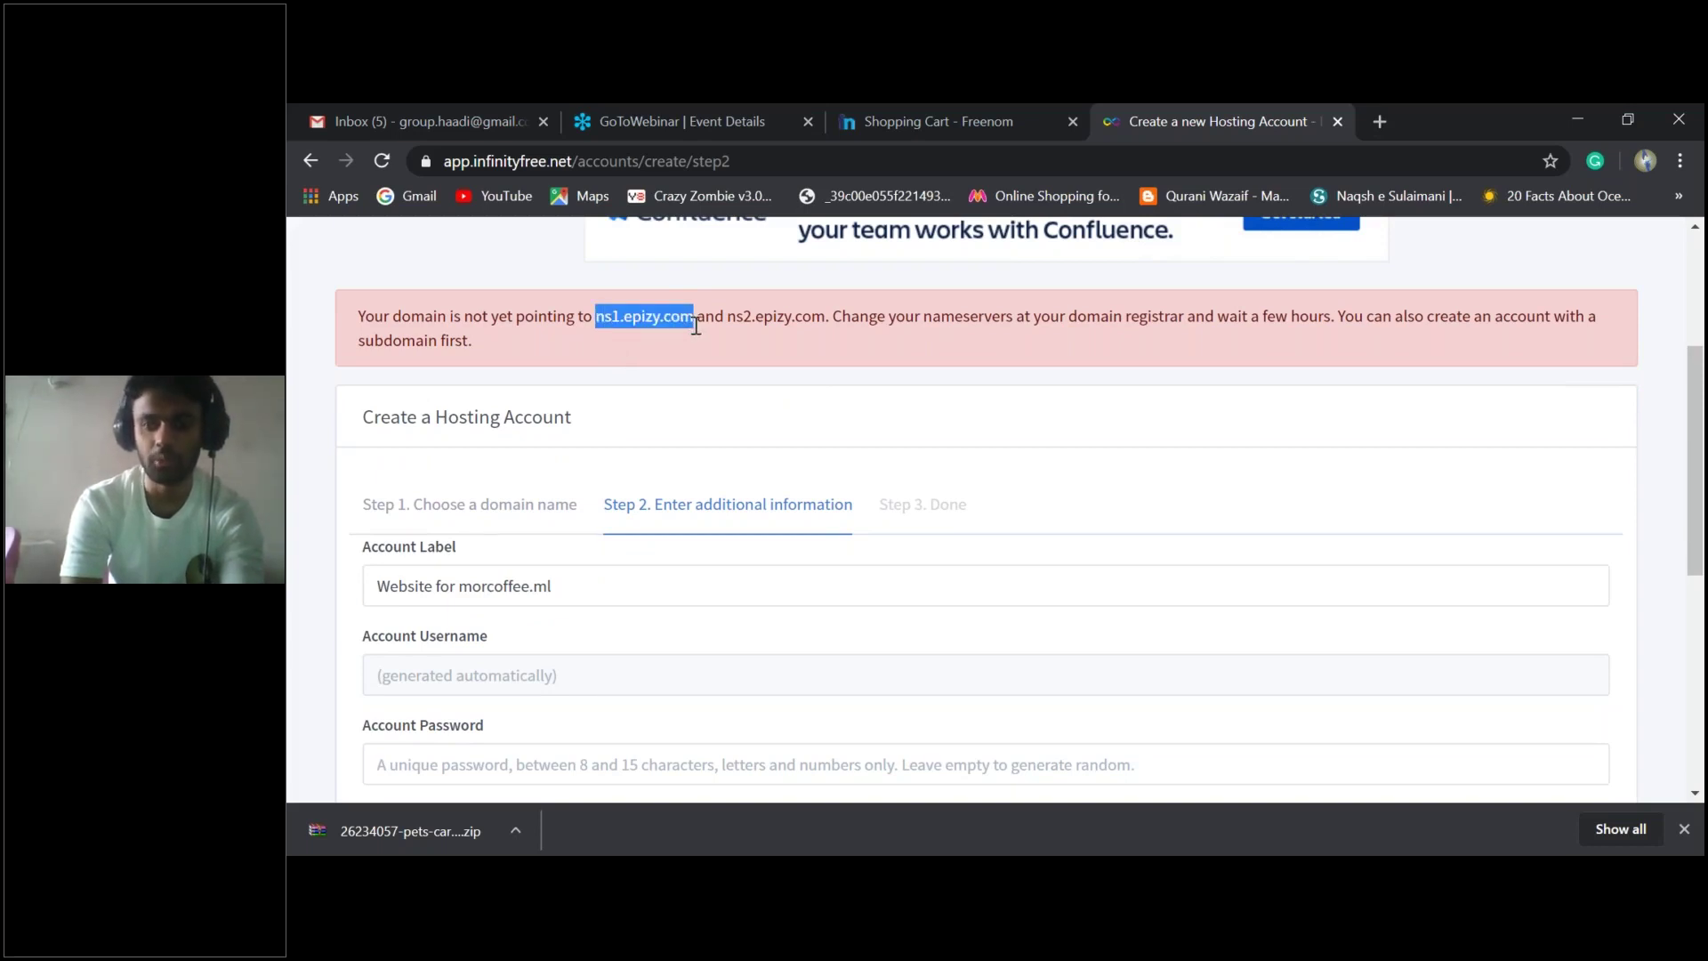
{"action": "left_click", "coordinate": [924, 107]}
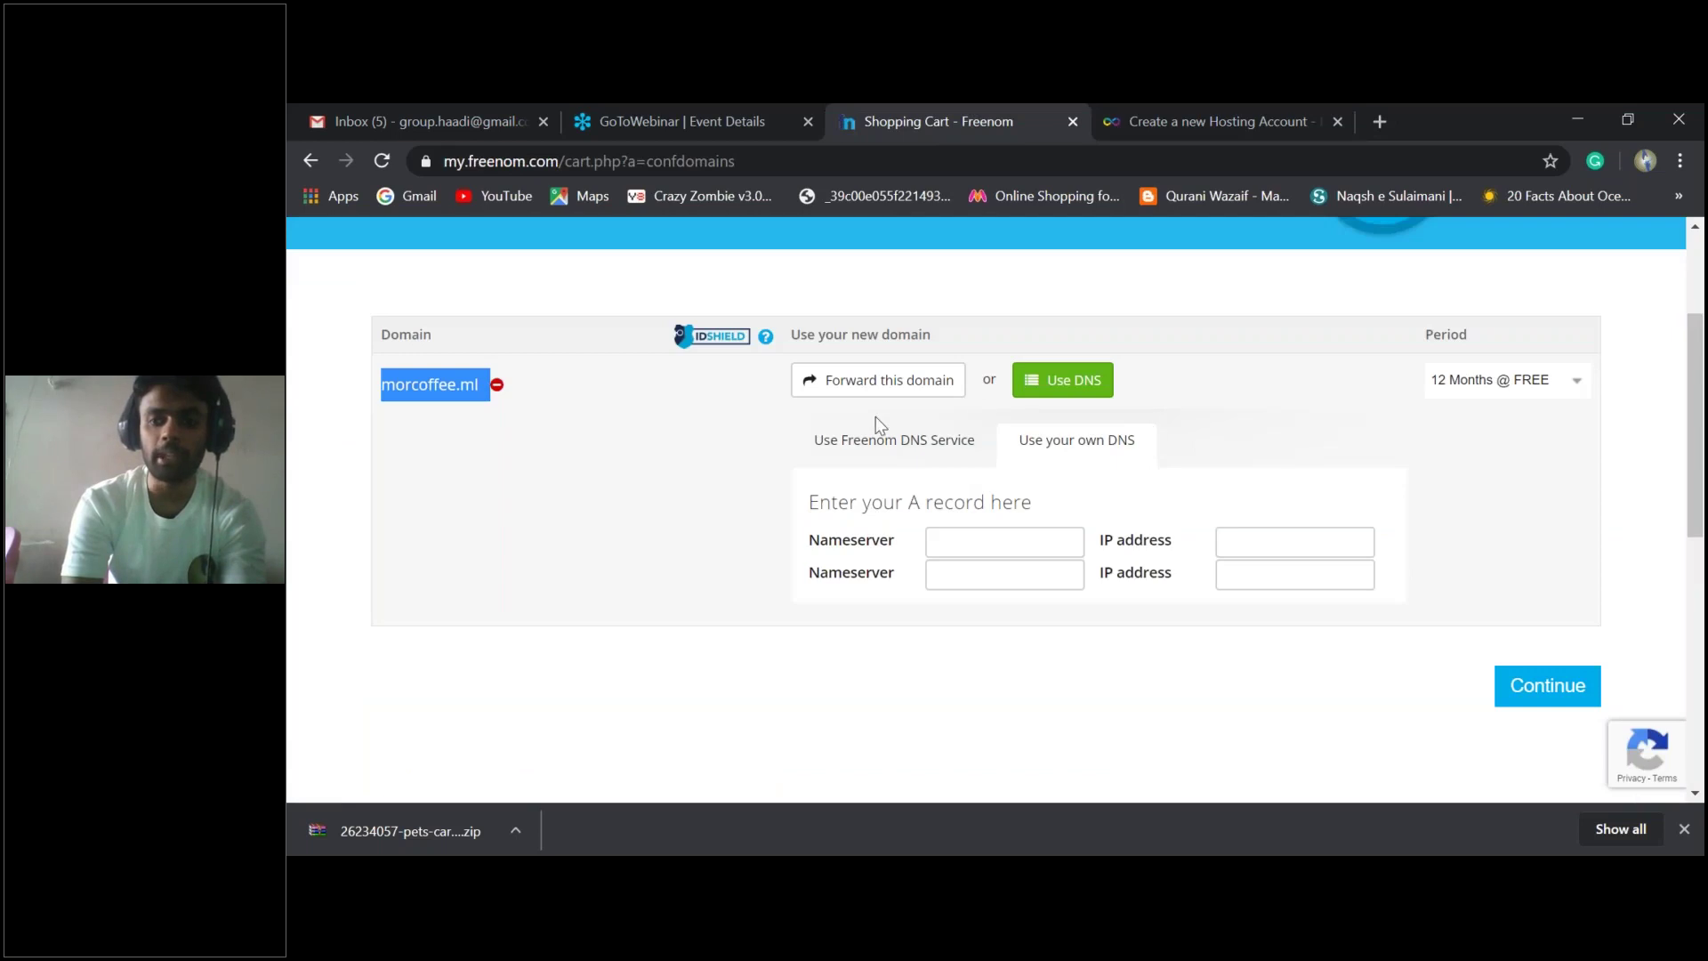
- Under own nameservers, paste ns1.epizy.com into the first and second Nameserver fields
{"action": "scroll", "coordinate": [876, 417], "scroll_direction": "down", "scroll_amount": 1}
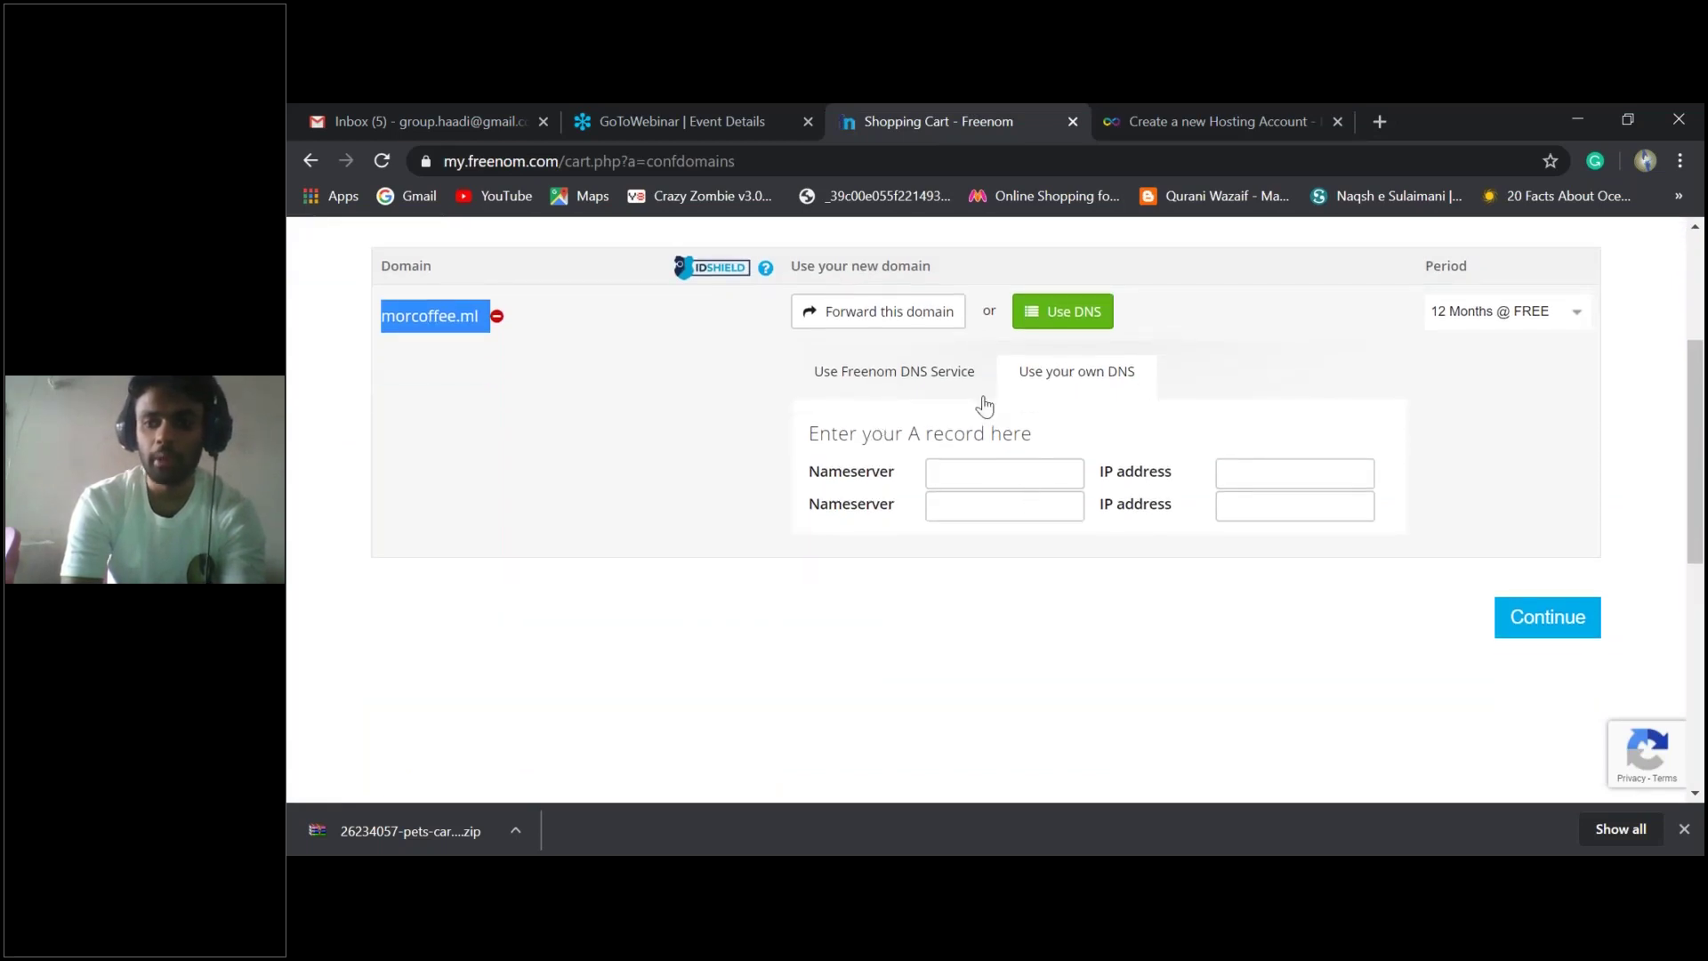
{"action": "left_click", "coordinate": [895, 384]}
{"action": "left_click", "coordinate": [1057, 372]}
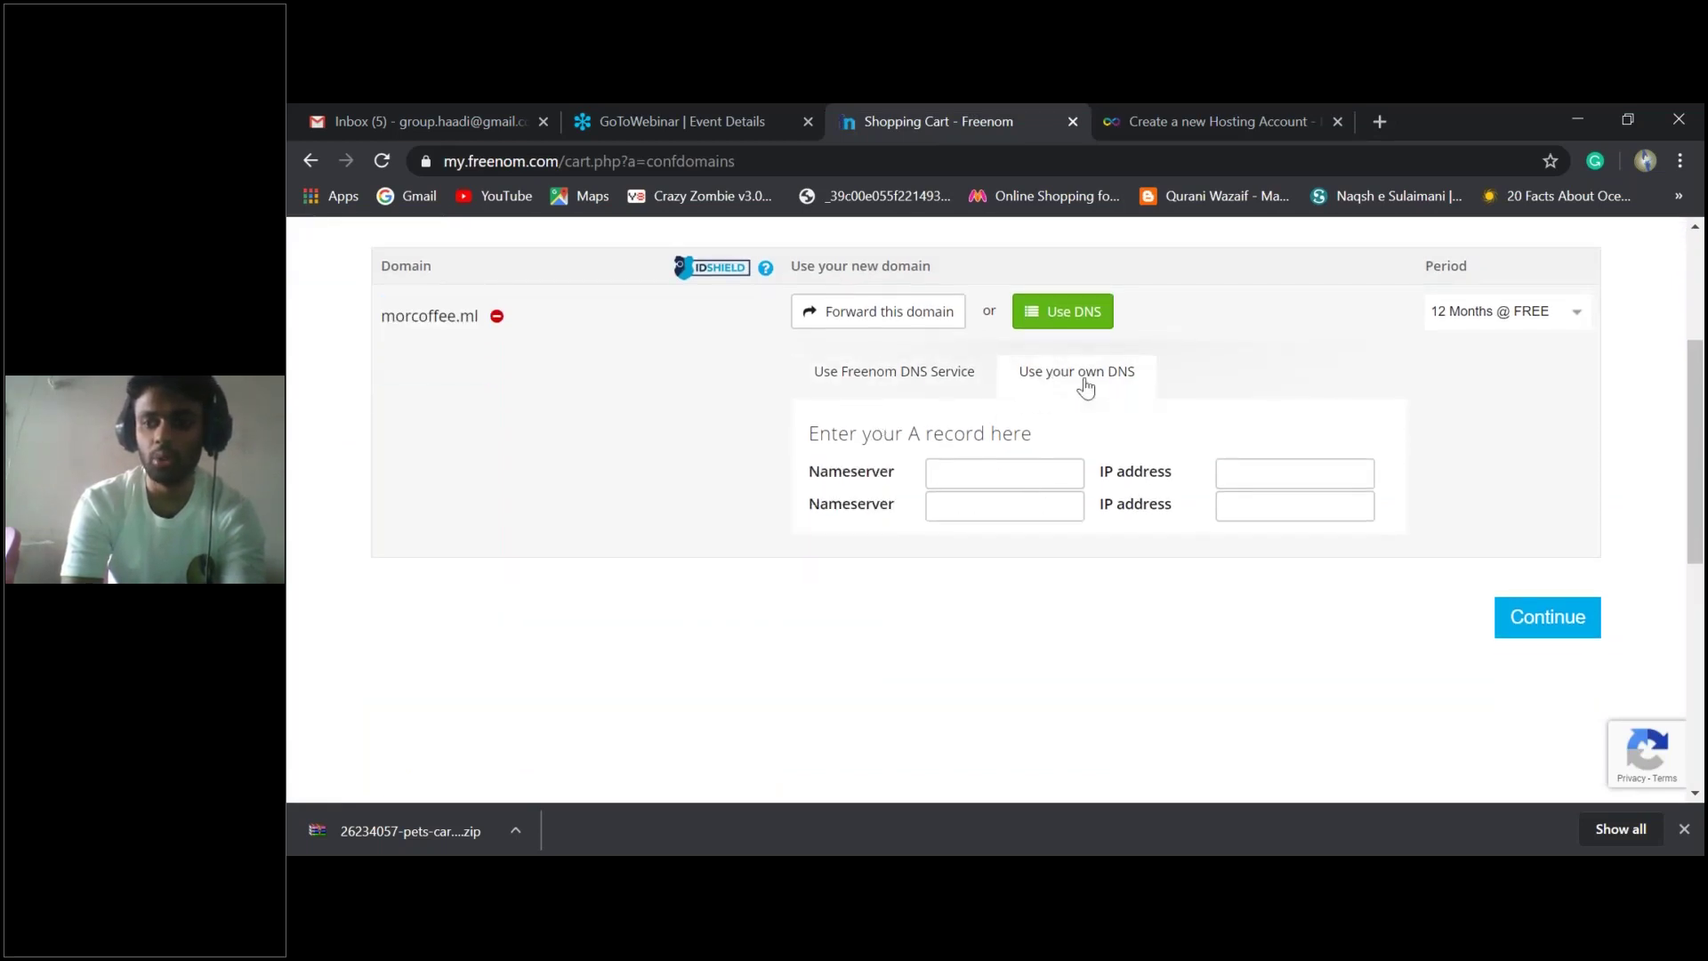
{"action": "left_click", "coordinate": [1006, 467]}
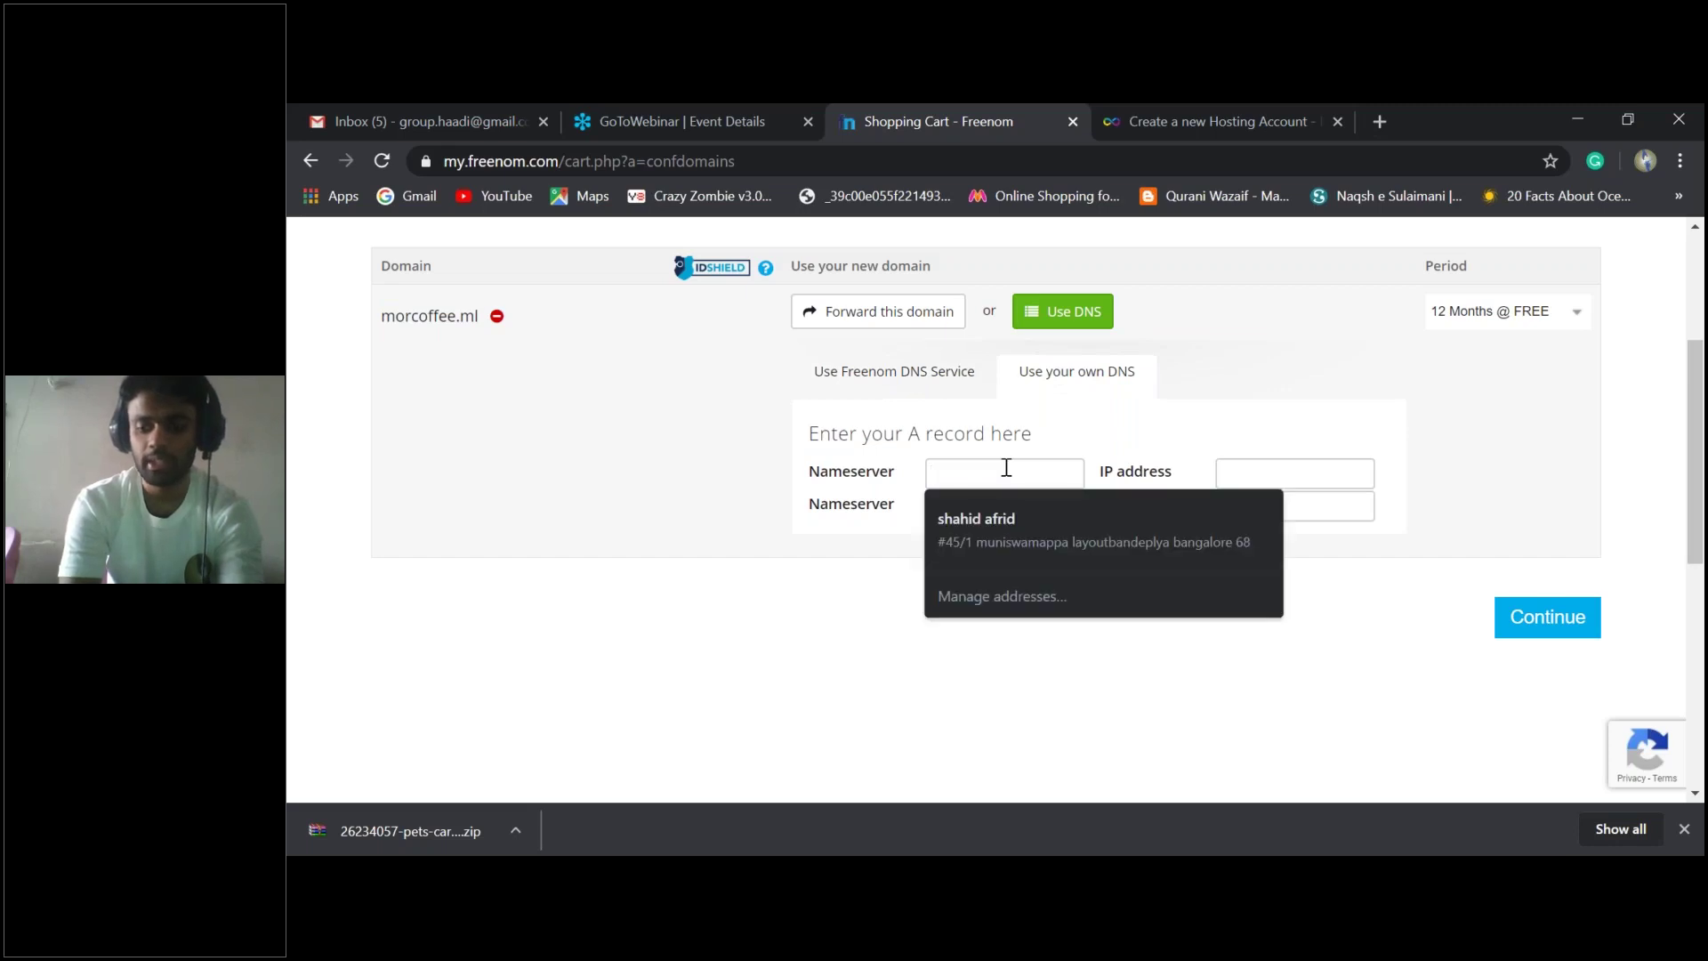
{"action": "key", "text": "ctrl+v"}
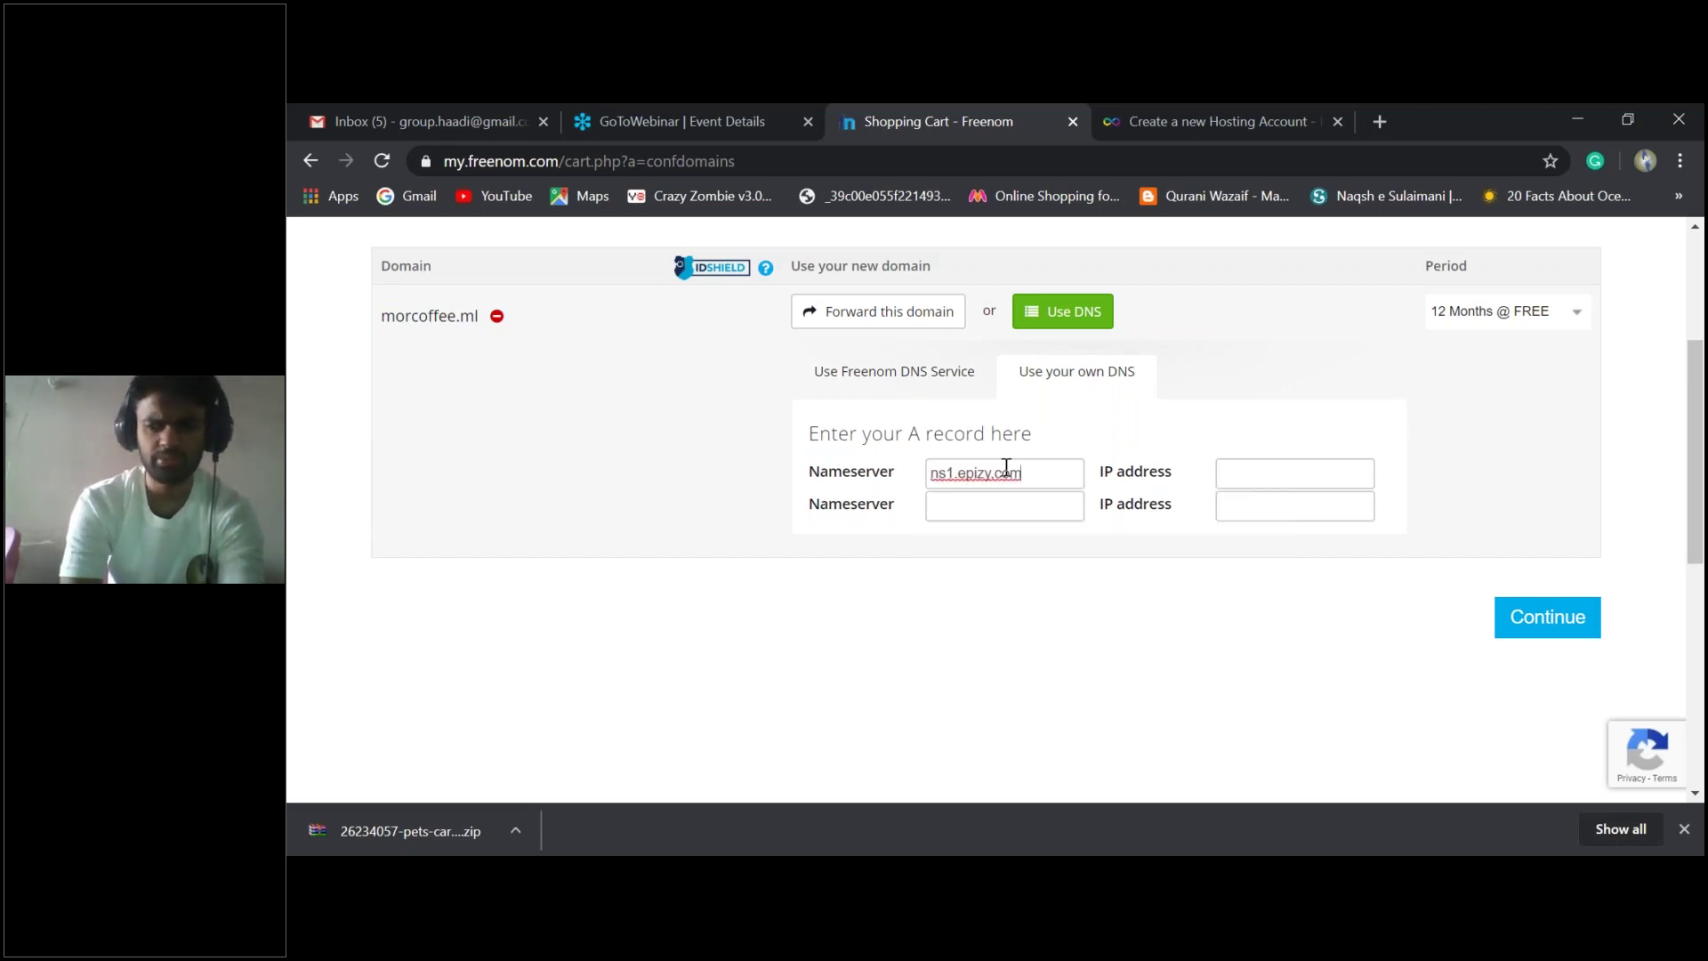
{"action": "left_click", "coordinate": [979, 504]}
{"action": "key", "text": "ctrl+v"}
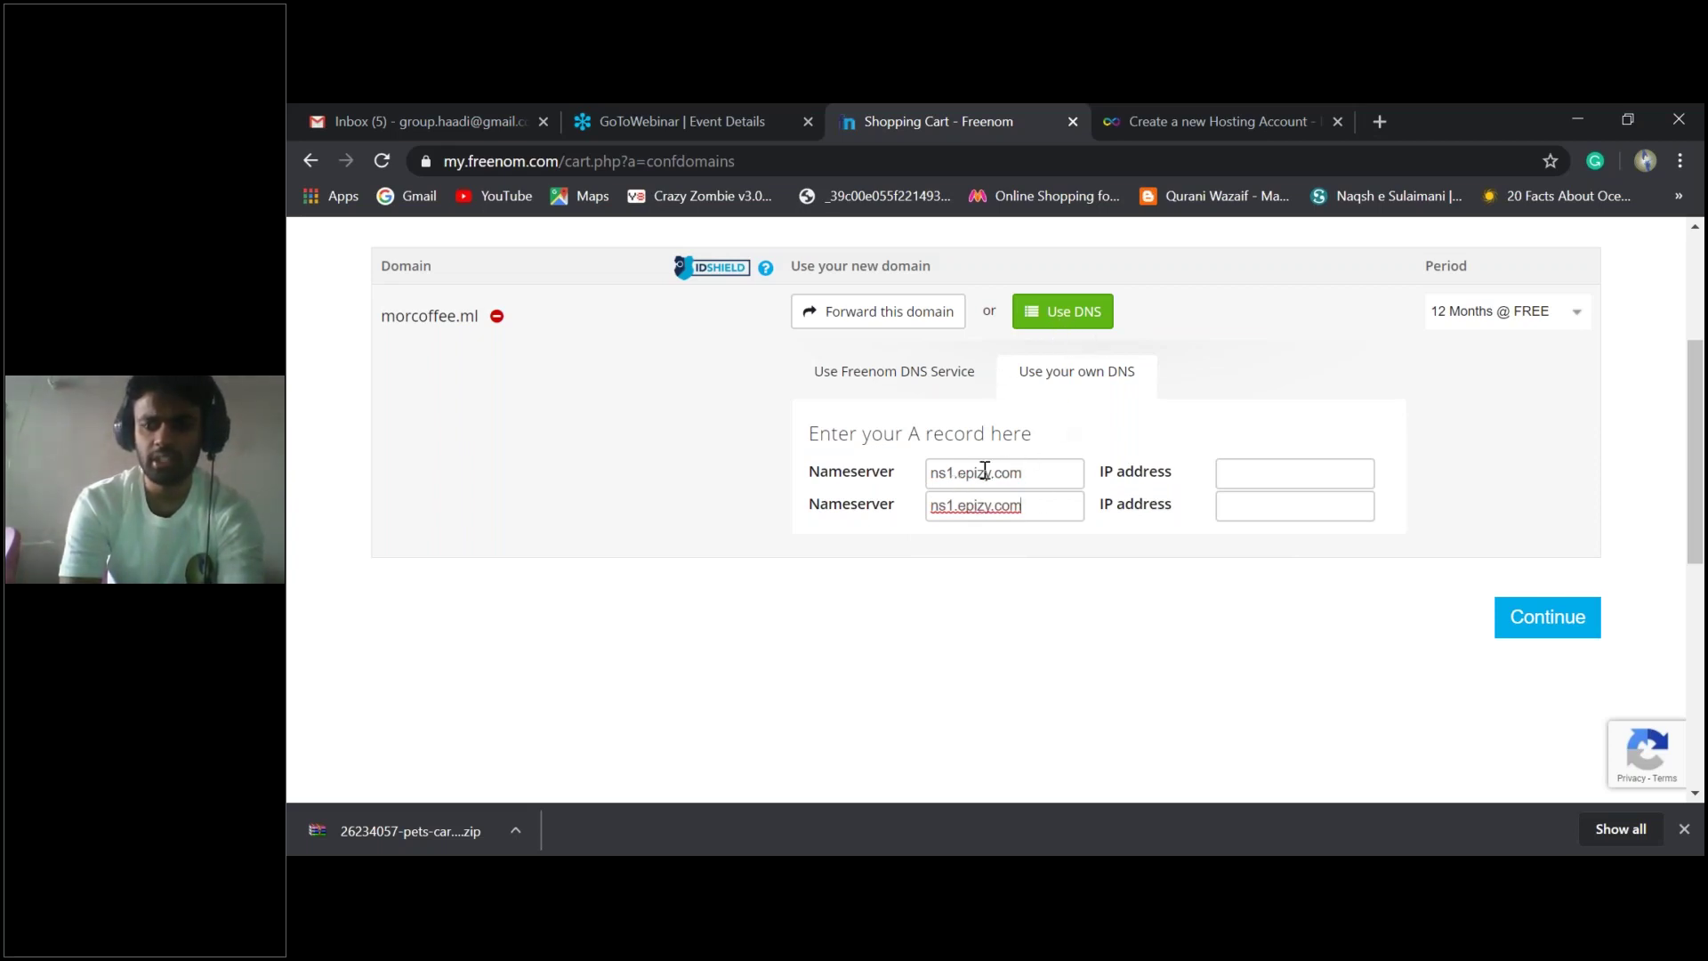
{"action": "left_click", "coordinate": [1585, 631]}
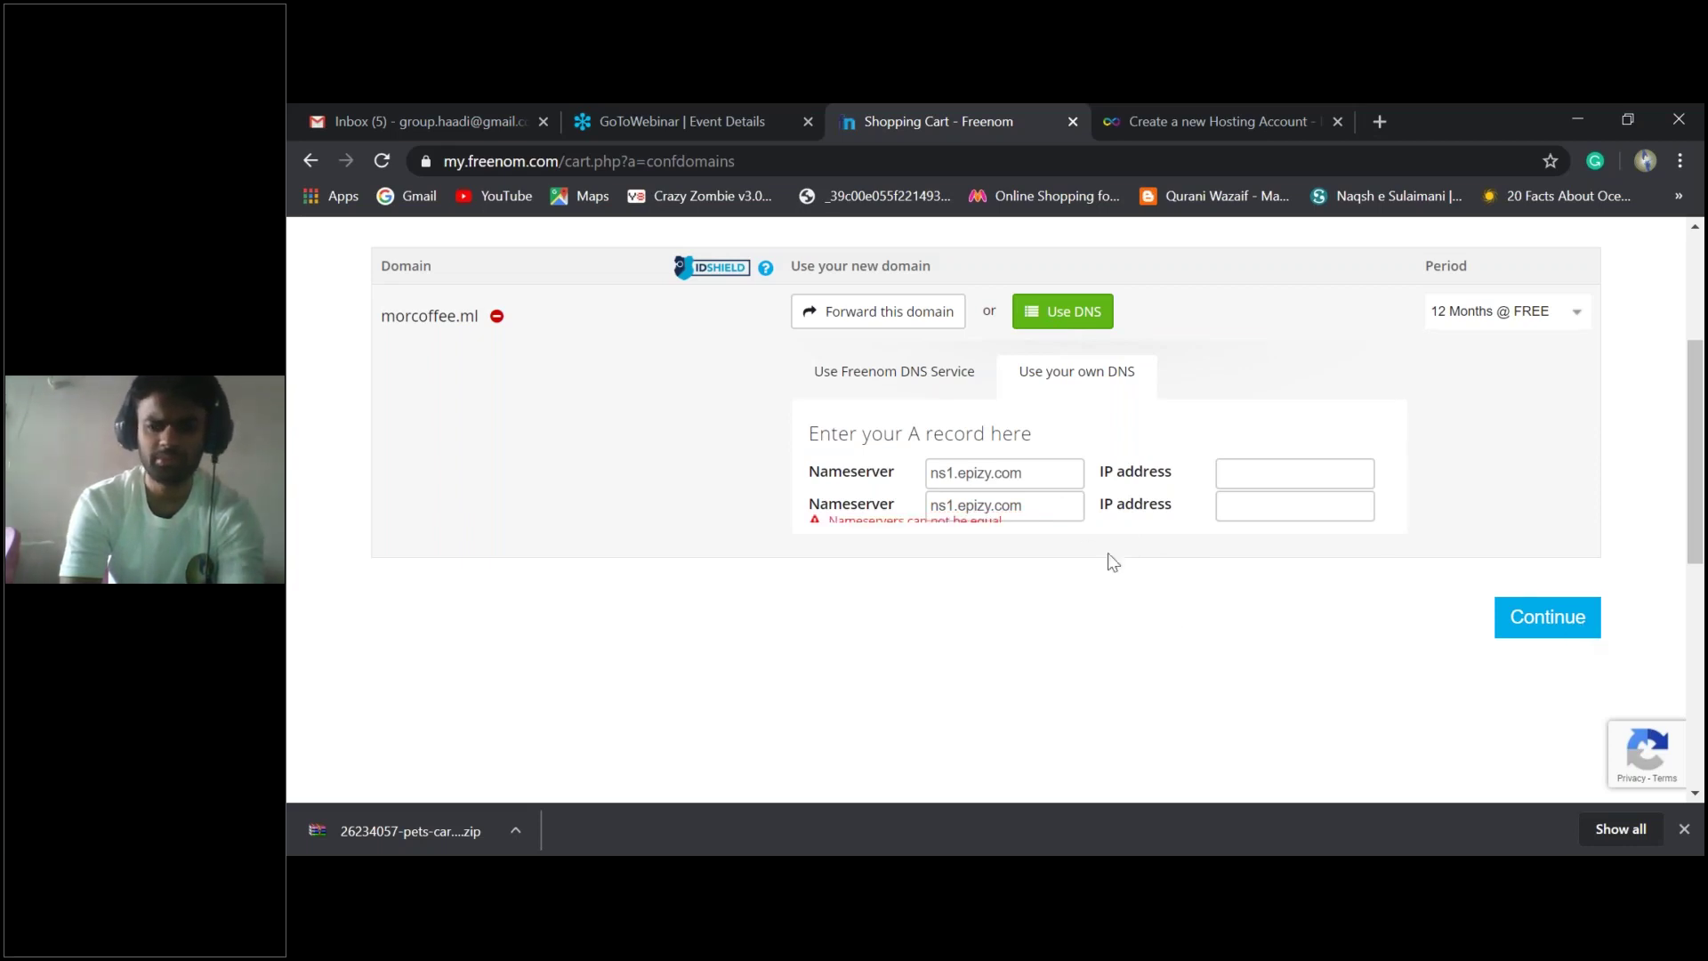
- Replace the second nameserver with ns2.epizy.com copied from InfinityFree, then continue
{"action": "scroll", "coordinate": [1036, 508], "scroll_direction": "down", "scroll_amount": 1}
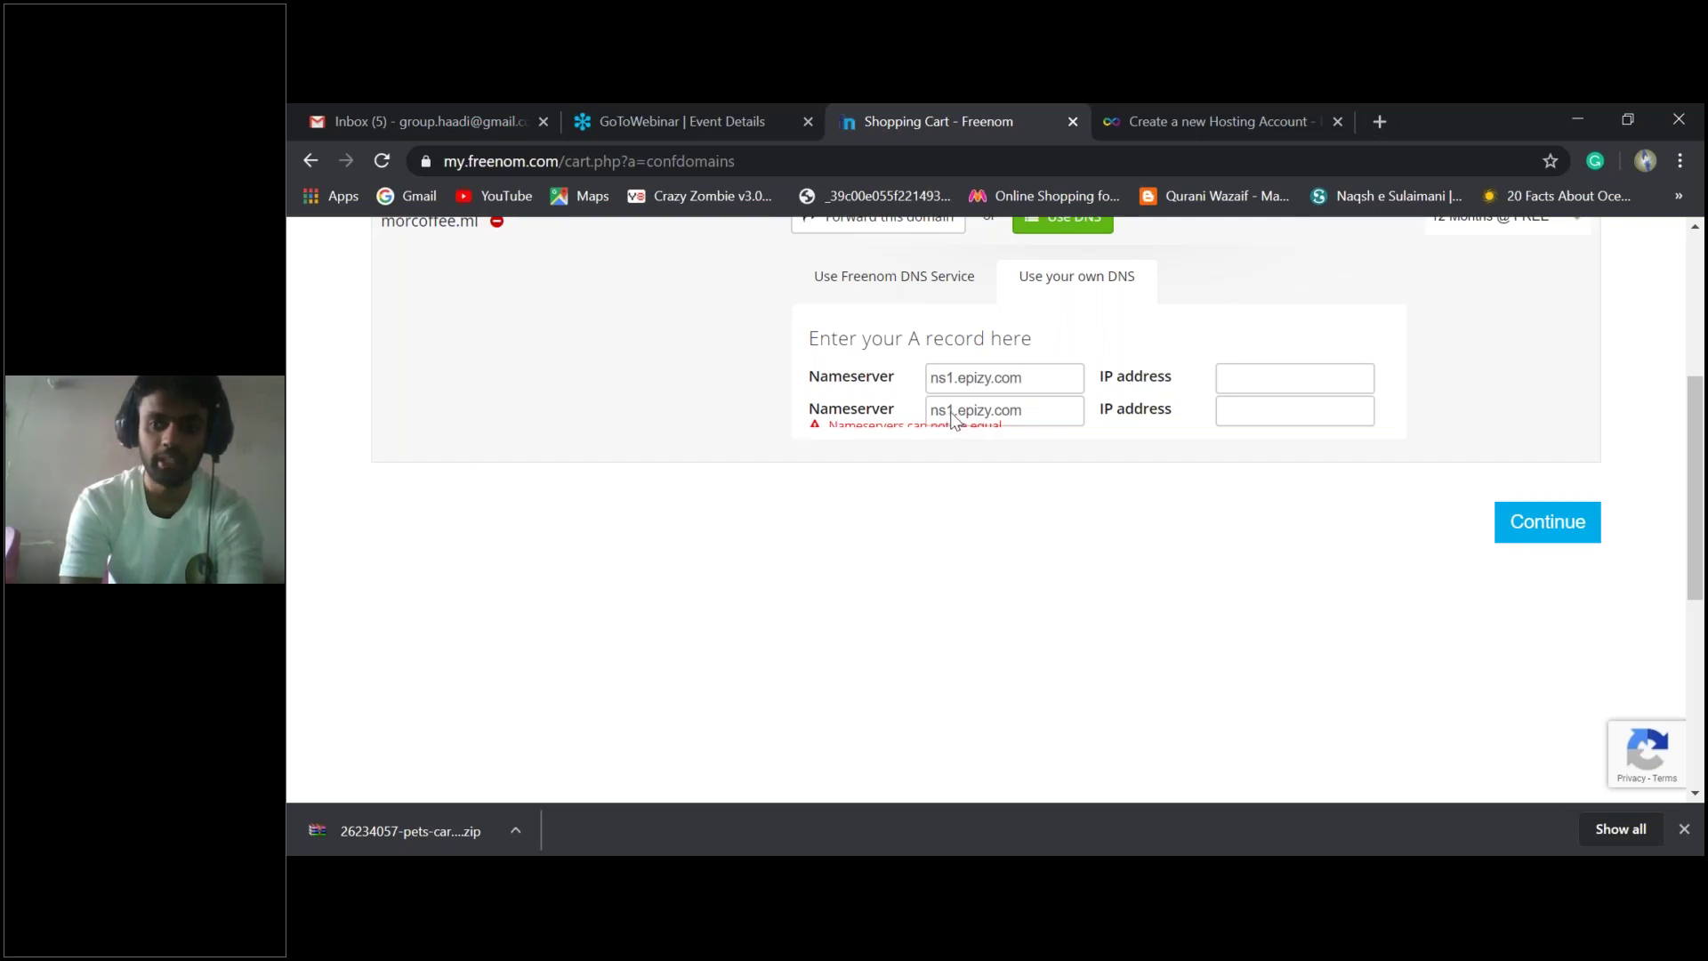
{"action": "left_click", "coordinate": [1016, 420]}
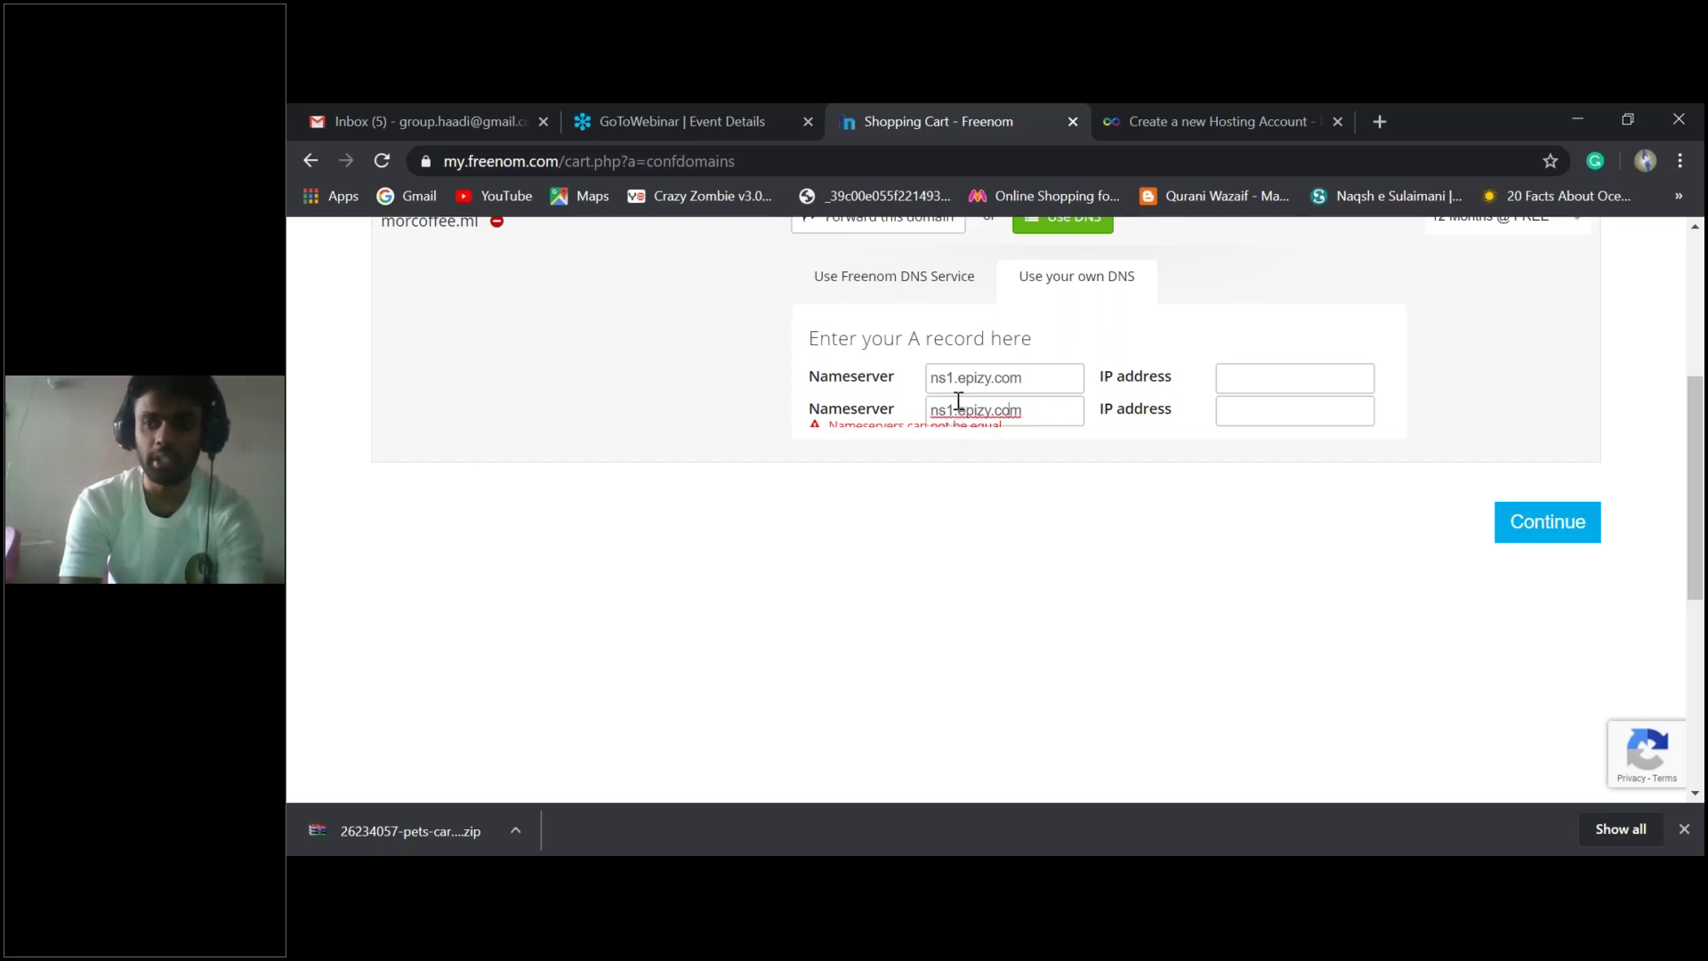
{"action": "left_click", "coordinate": [1198, 120]}
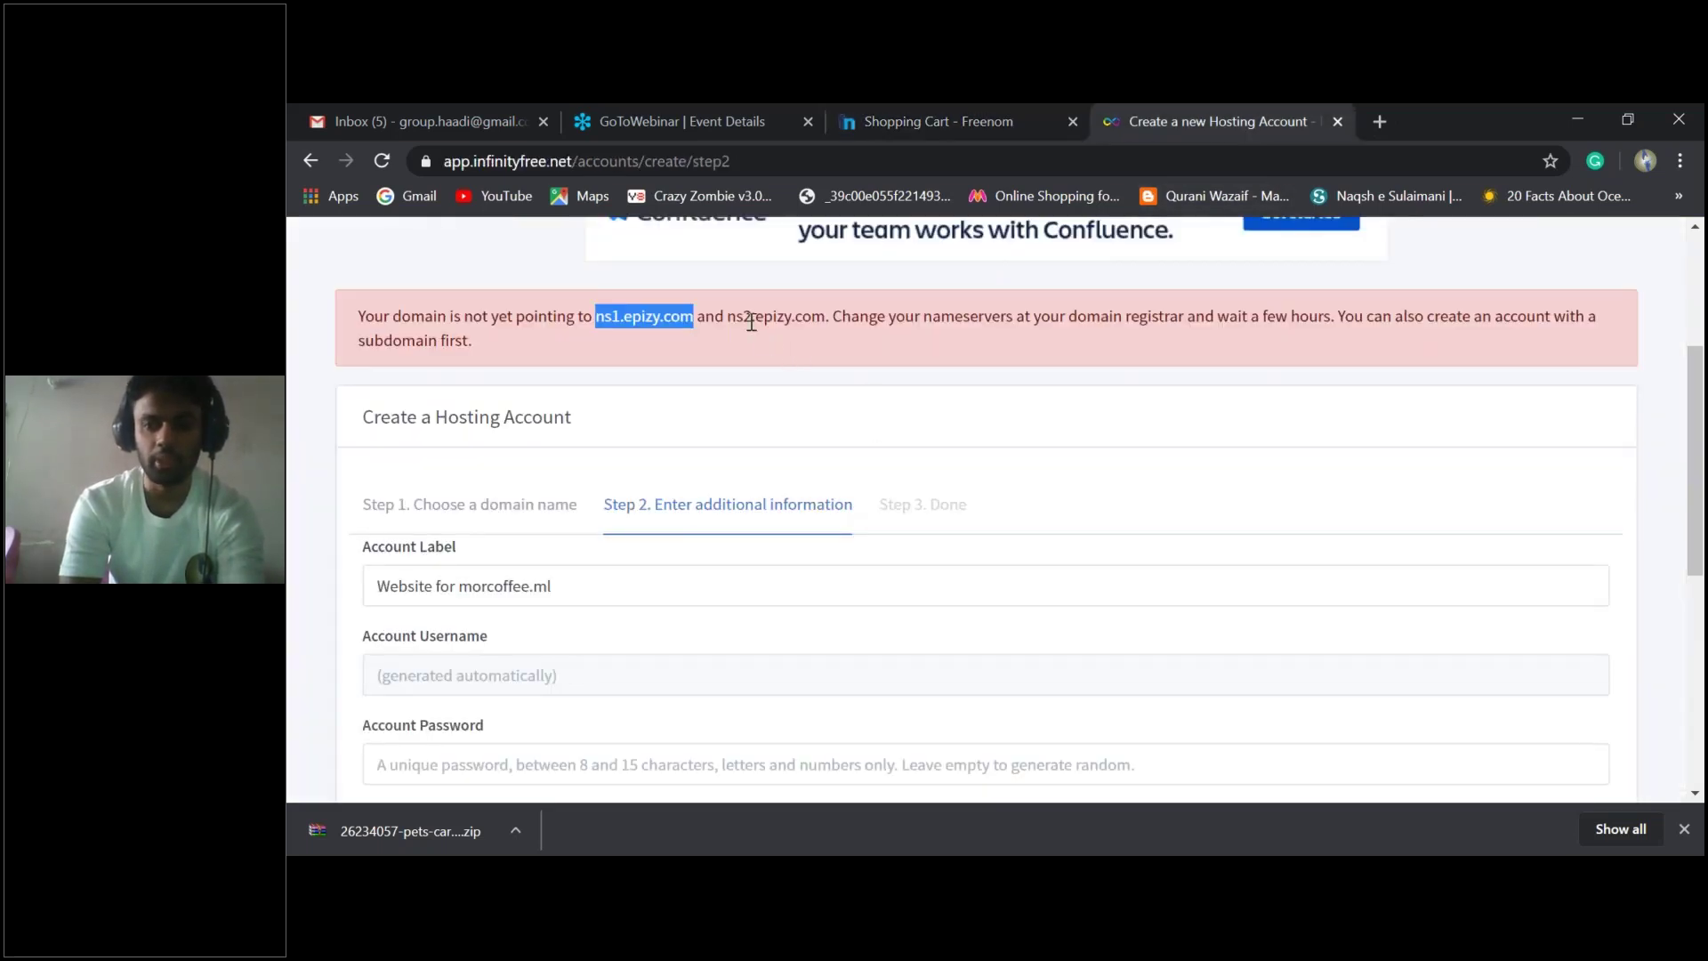
{"action": "left_click_drag", "start_coordinate": [728, 319], "coordinate": [834, 322]}
{"action": "key", "text": "ctrl+c"}
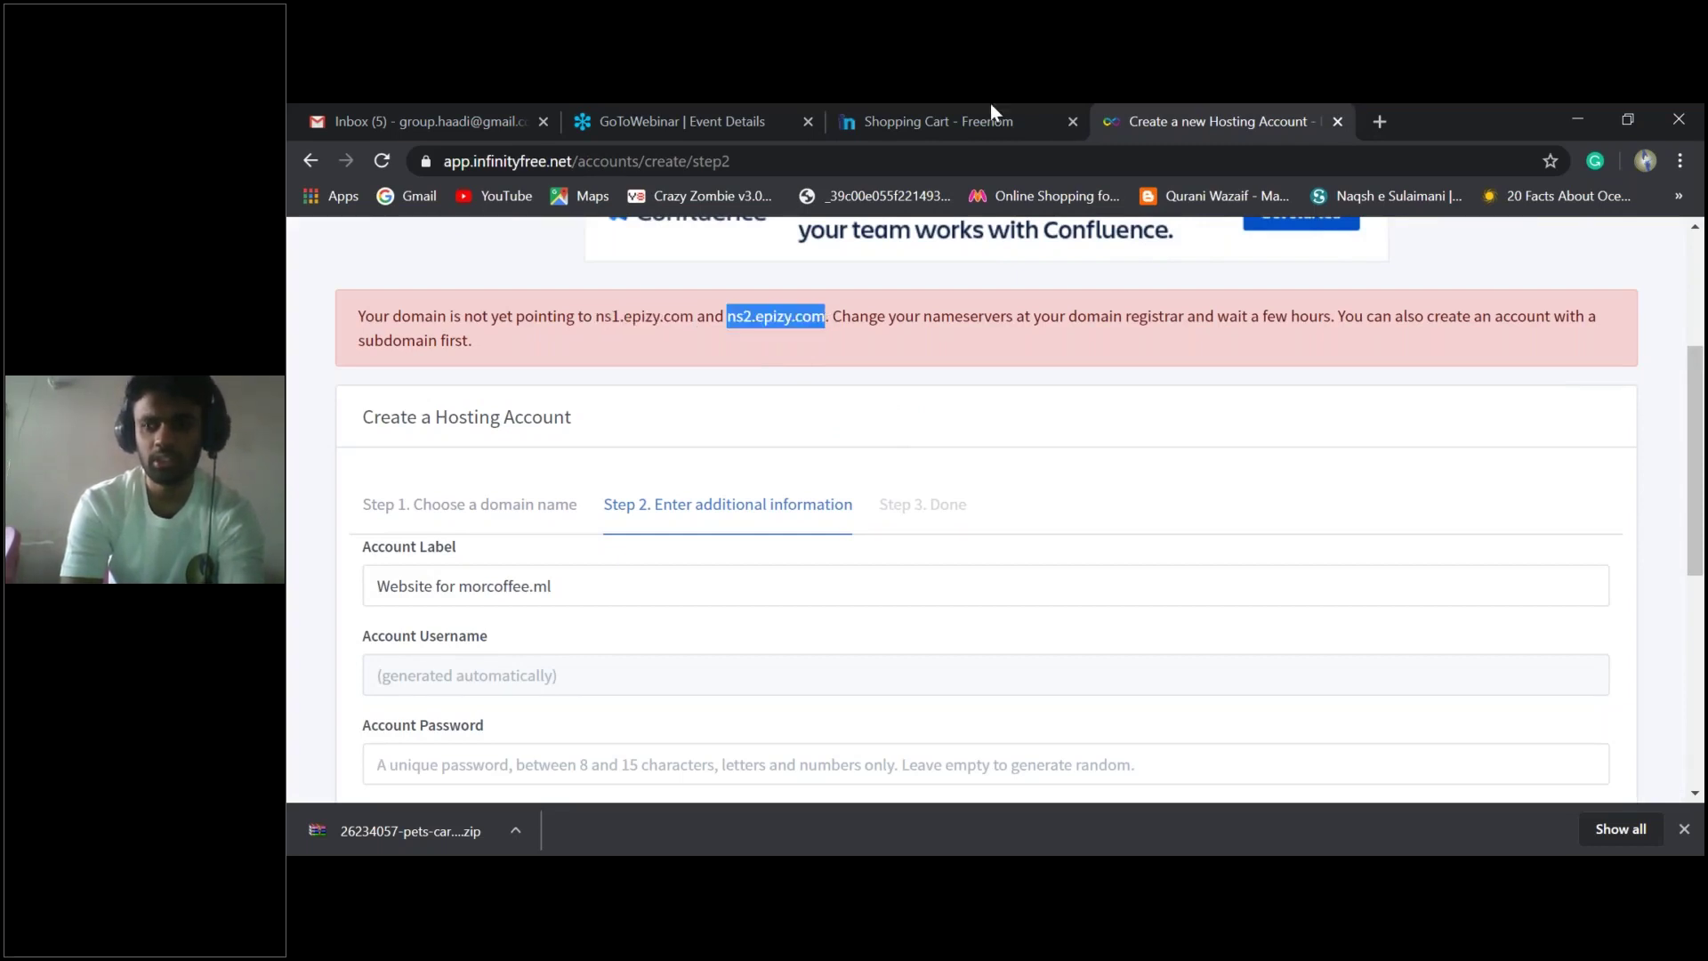
{"action": "left_click", "coordinate": [916, 108]}
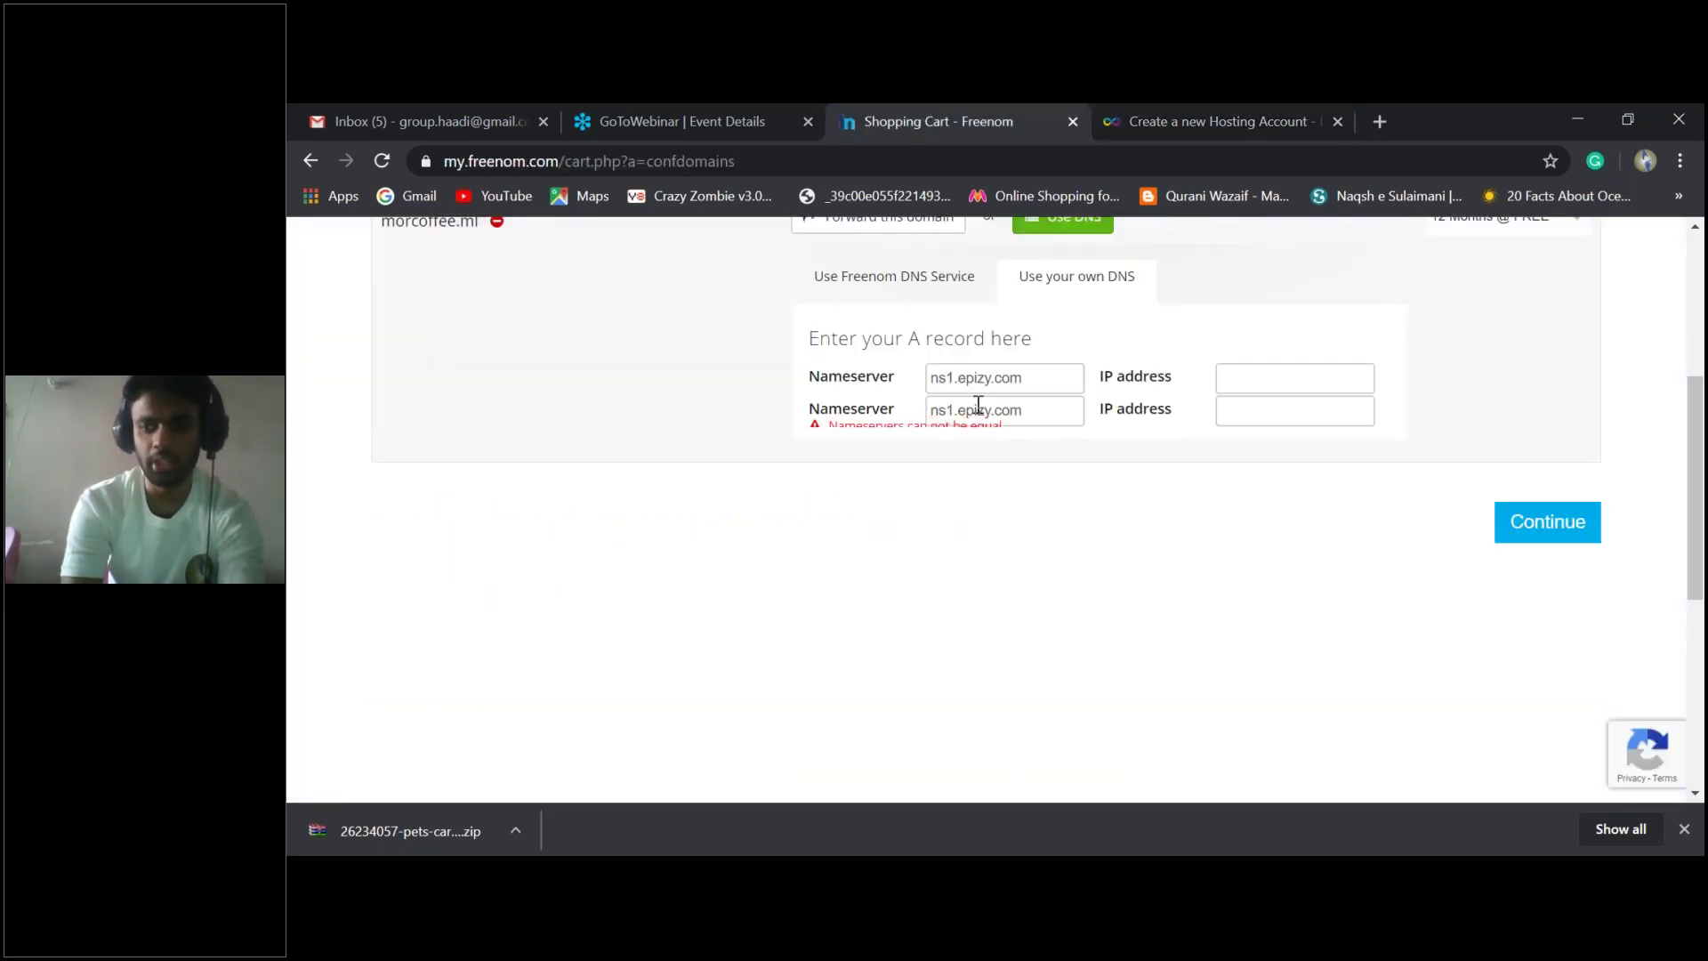
{"action": "triple_click", "coordinate": [1040, 406]}
{"action": "key", "text": "ctrl+v"}
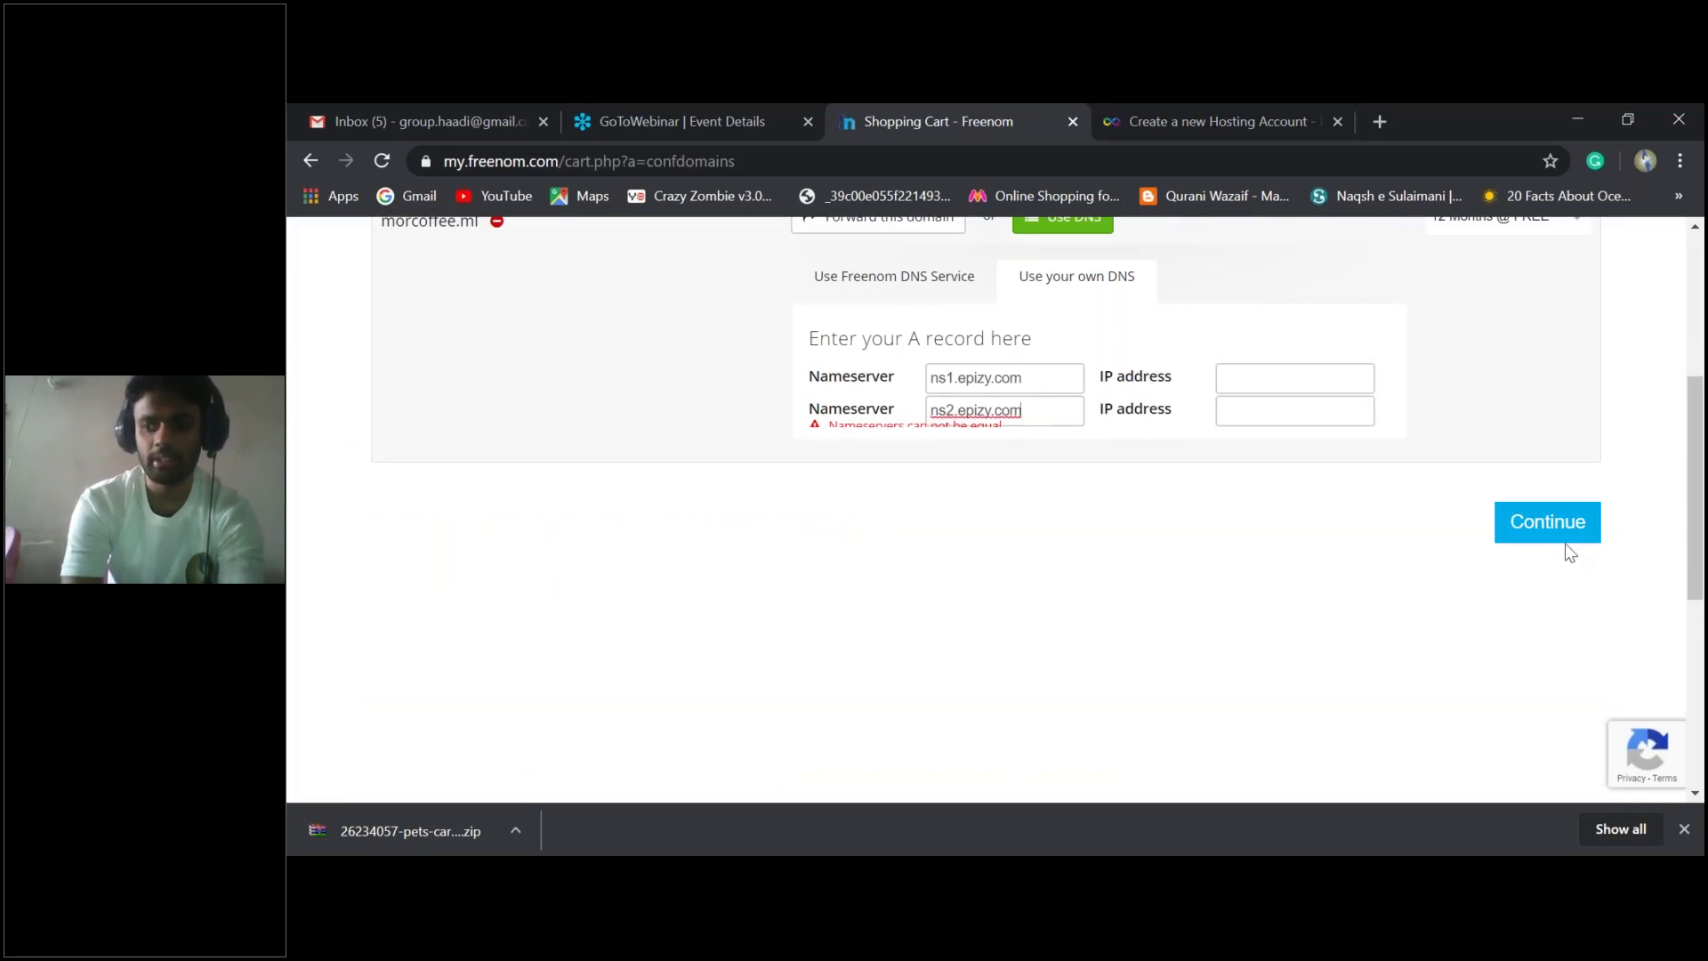
{"action": "left_click", "coordinate": [1546, 544]}
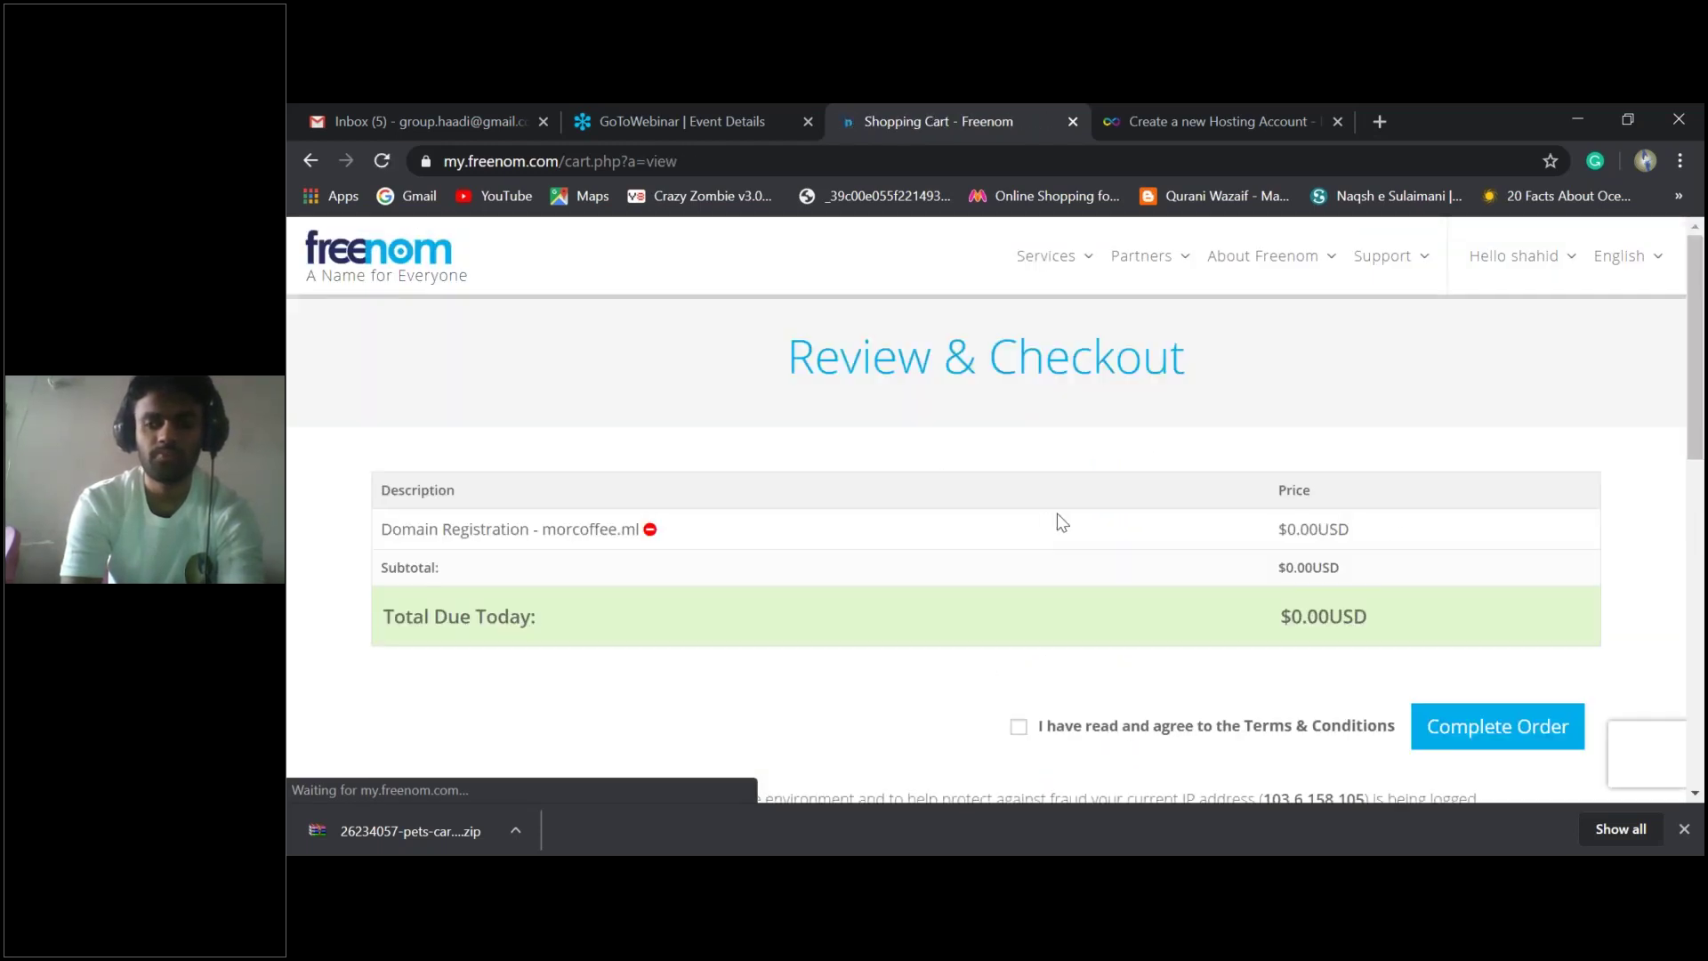
- Accept the Terms & Conditions and complete the free morcoffee.ml order
{"action": "scroll", "coordinate": [1059, 525], "scroll_direction": "down", "scroll_amount": 3}
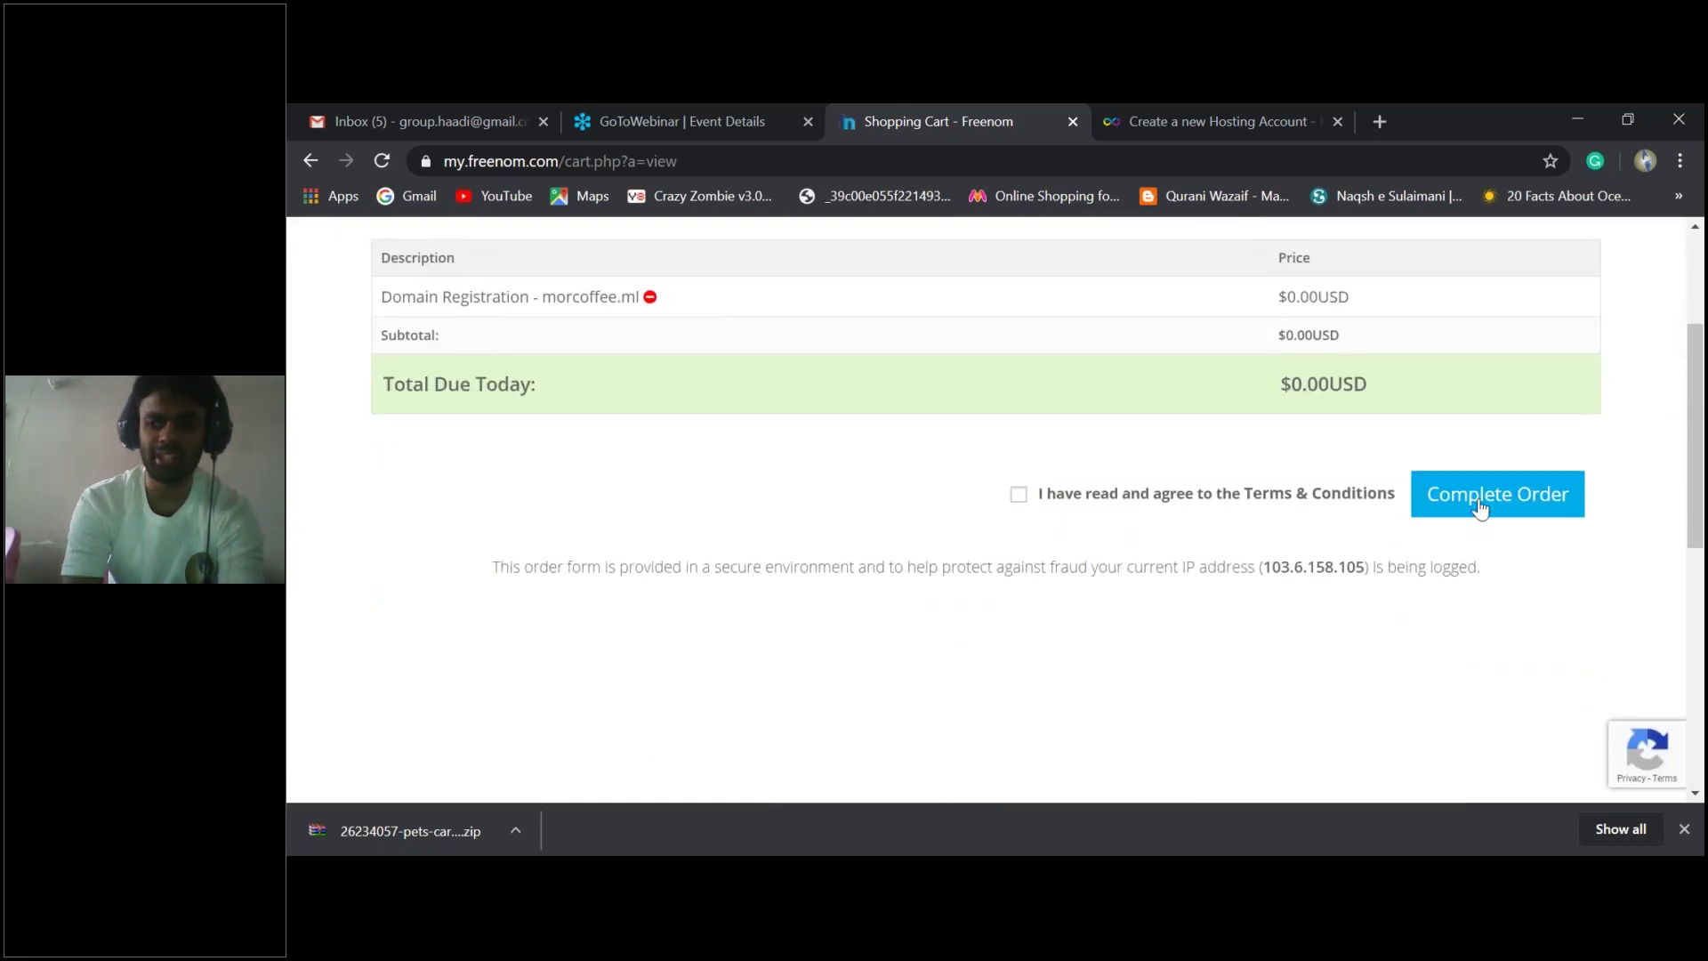
{"action": "left_click", "coordinate": [1480, 508]}
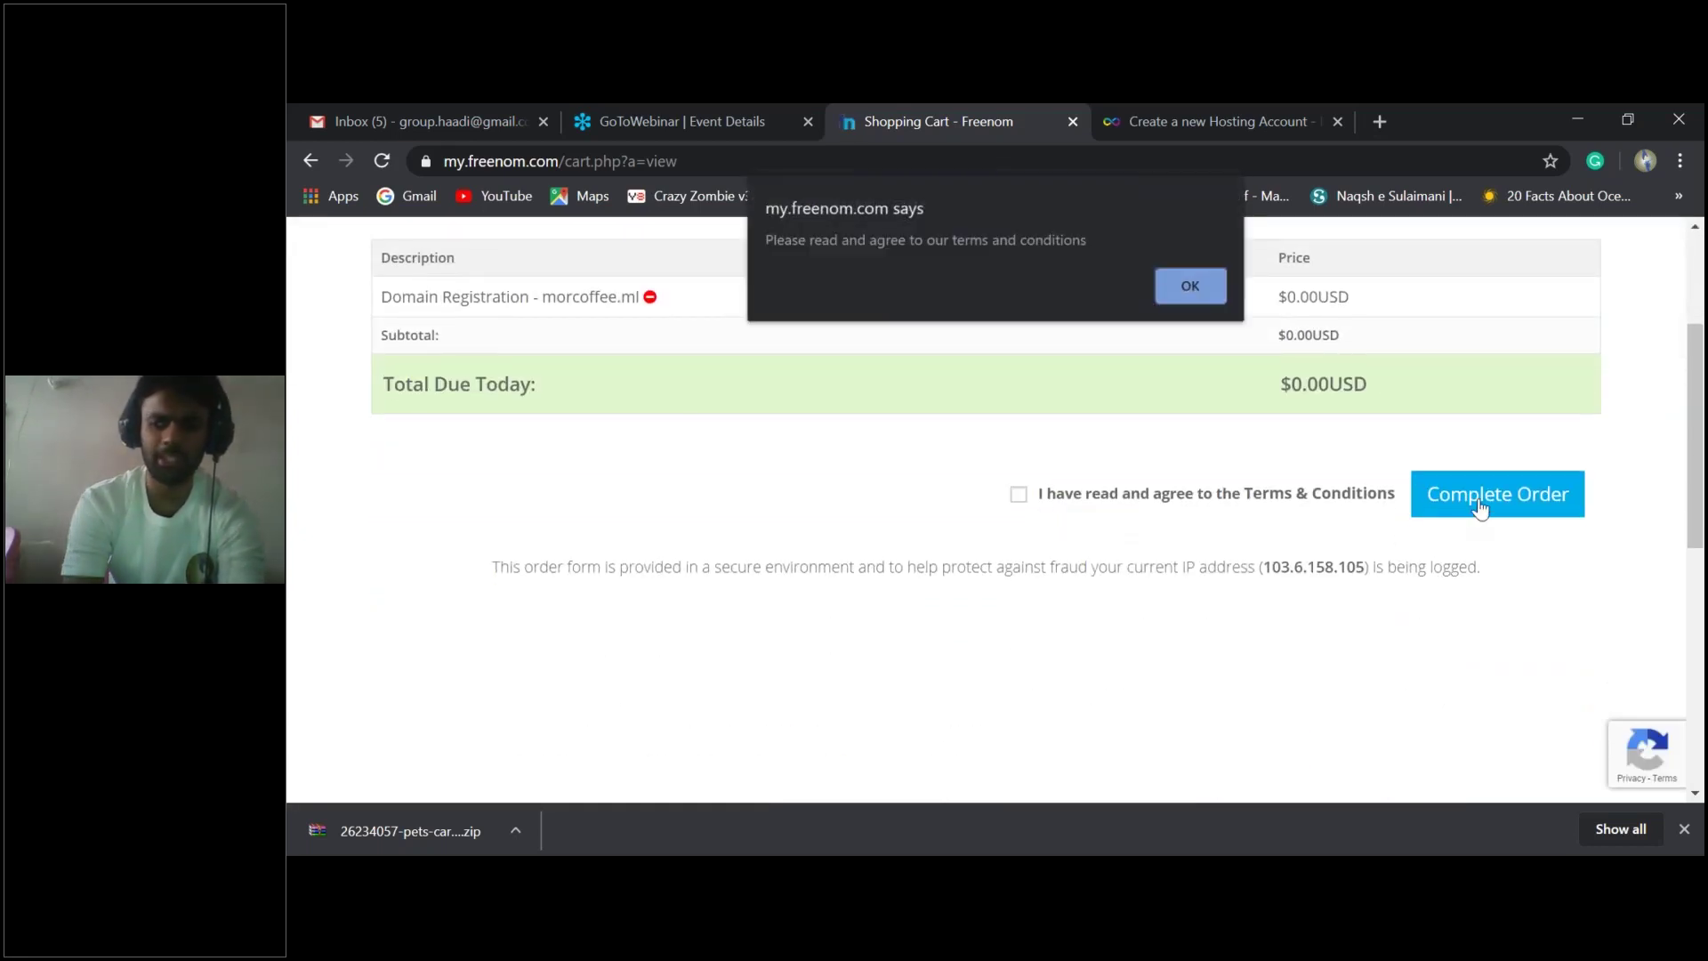
{"action": "left_click", "coordinate": [1192, 286]}
{"action": "scroll", "coordinate": [932, 379], "scroll_direction": "down", "scroll_amount": 2}
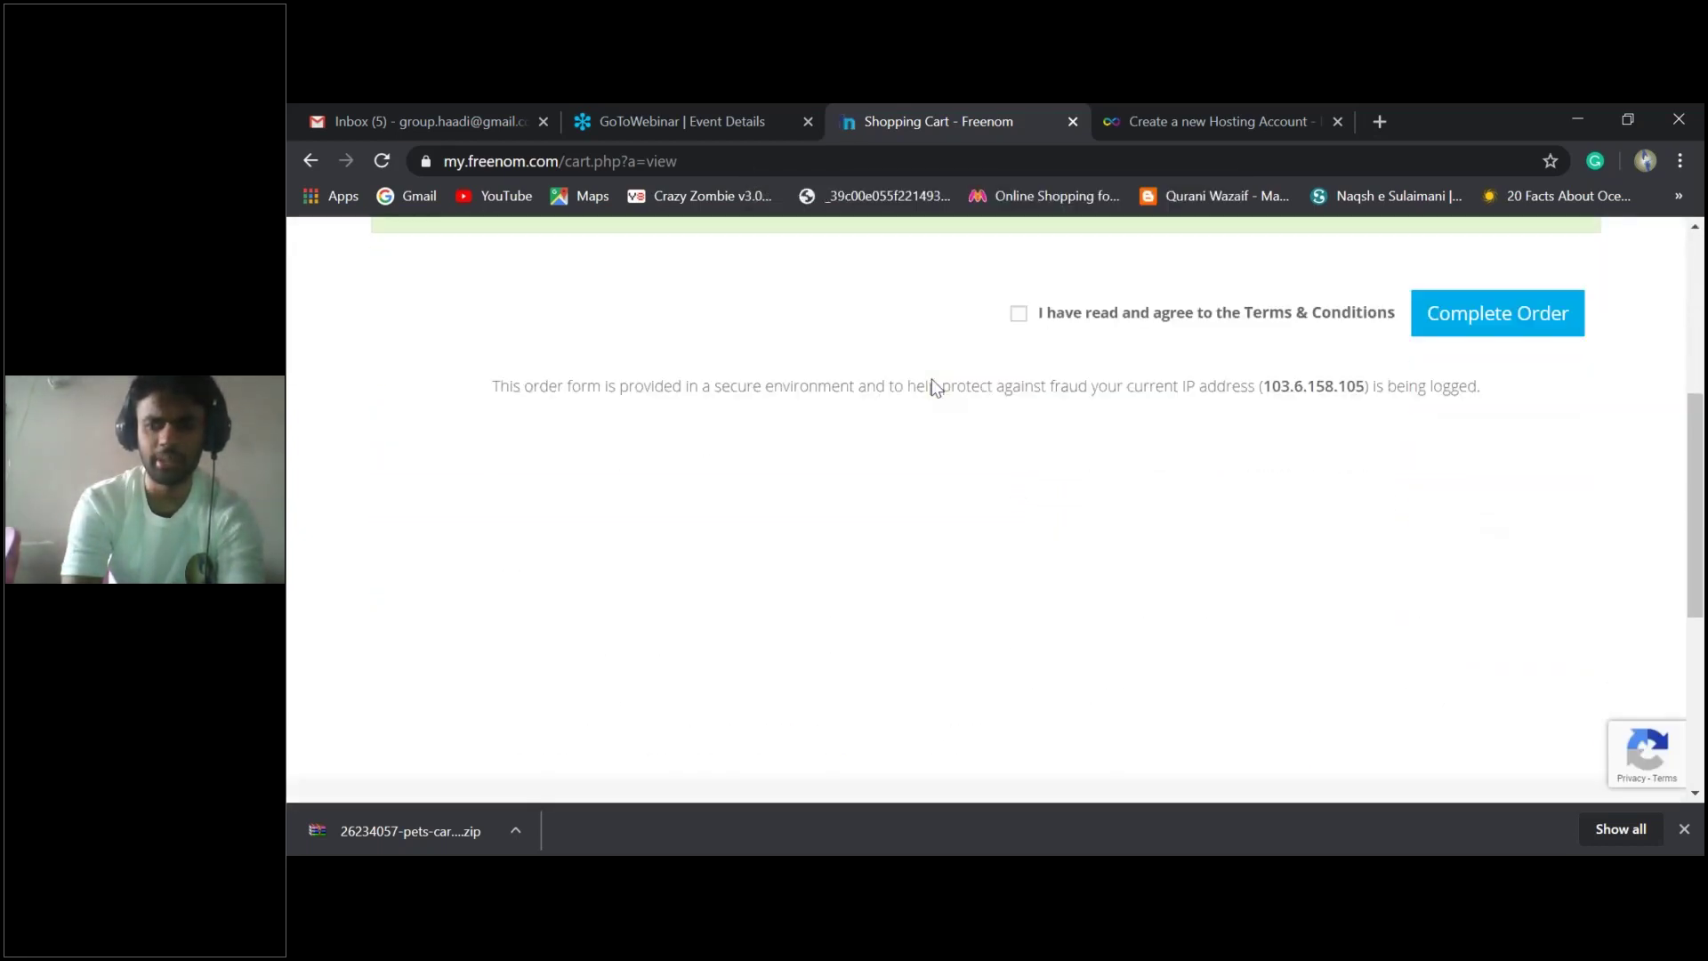
{"action": "left_click", "coordinate": [1019, 316]}
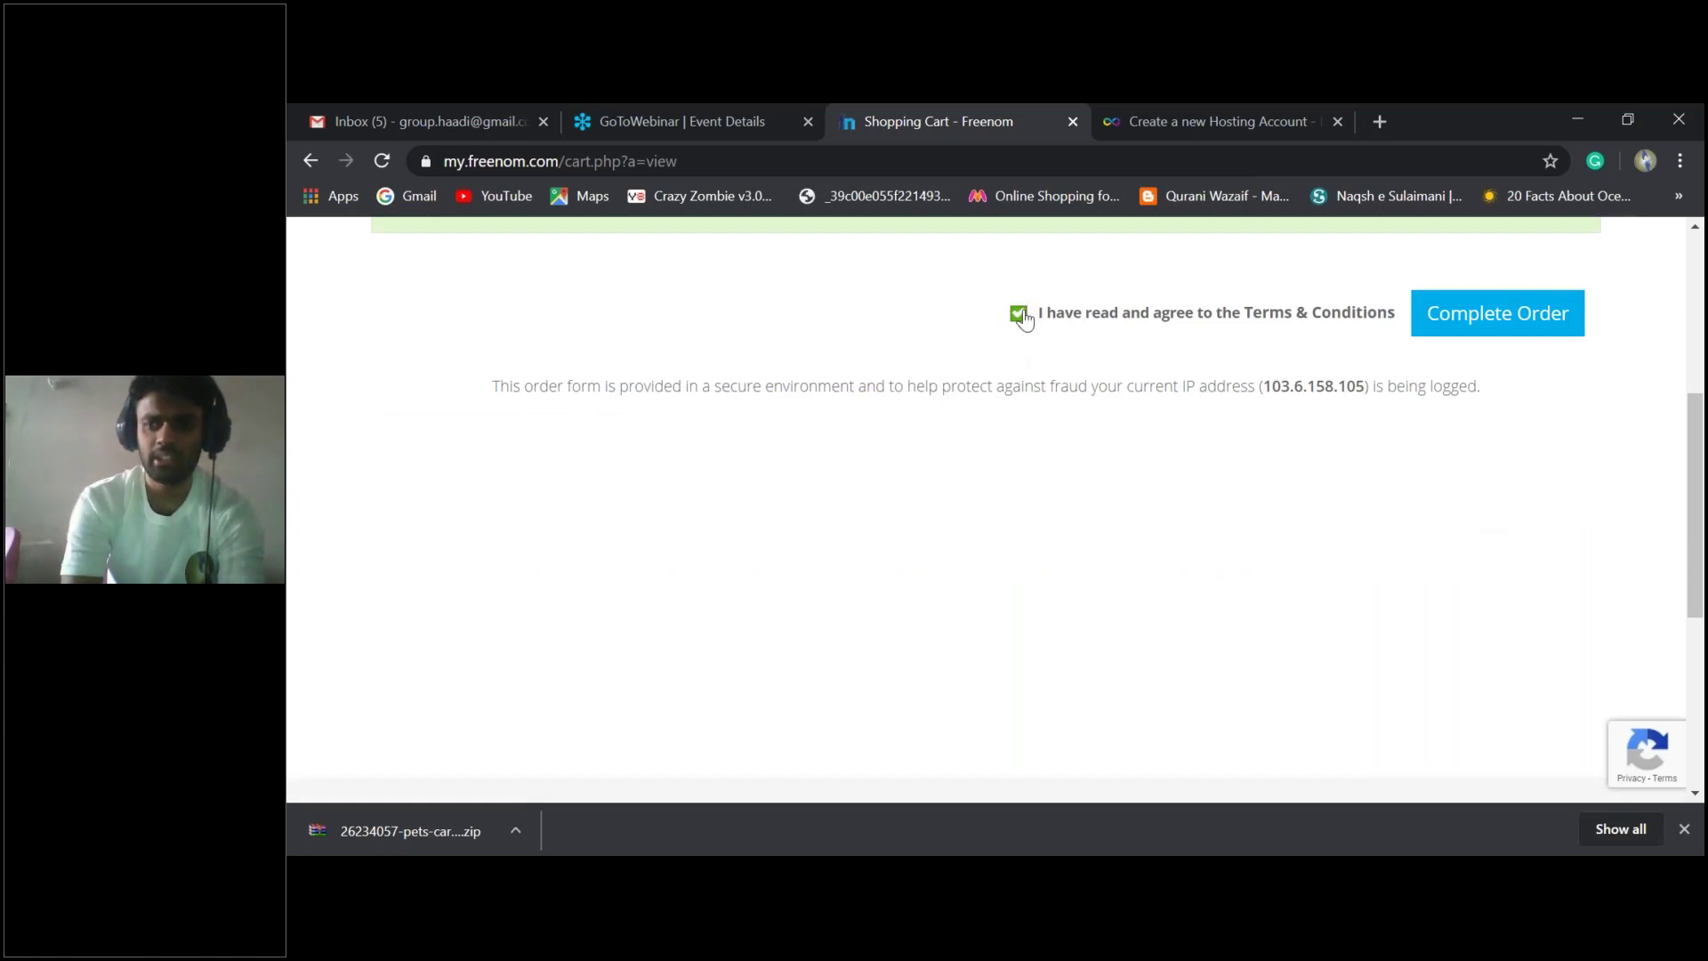
{"action": "left_click", "coordinate": [1484, 325]}
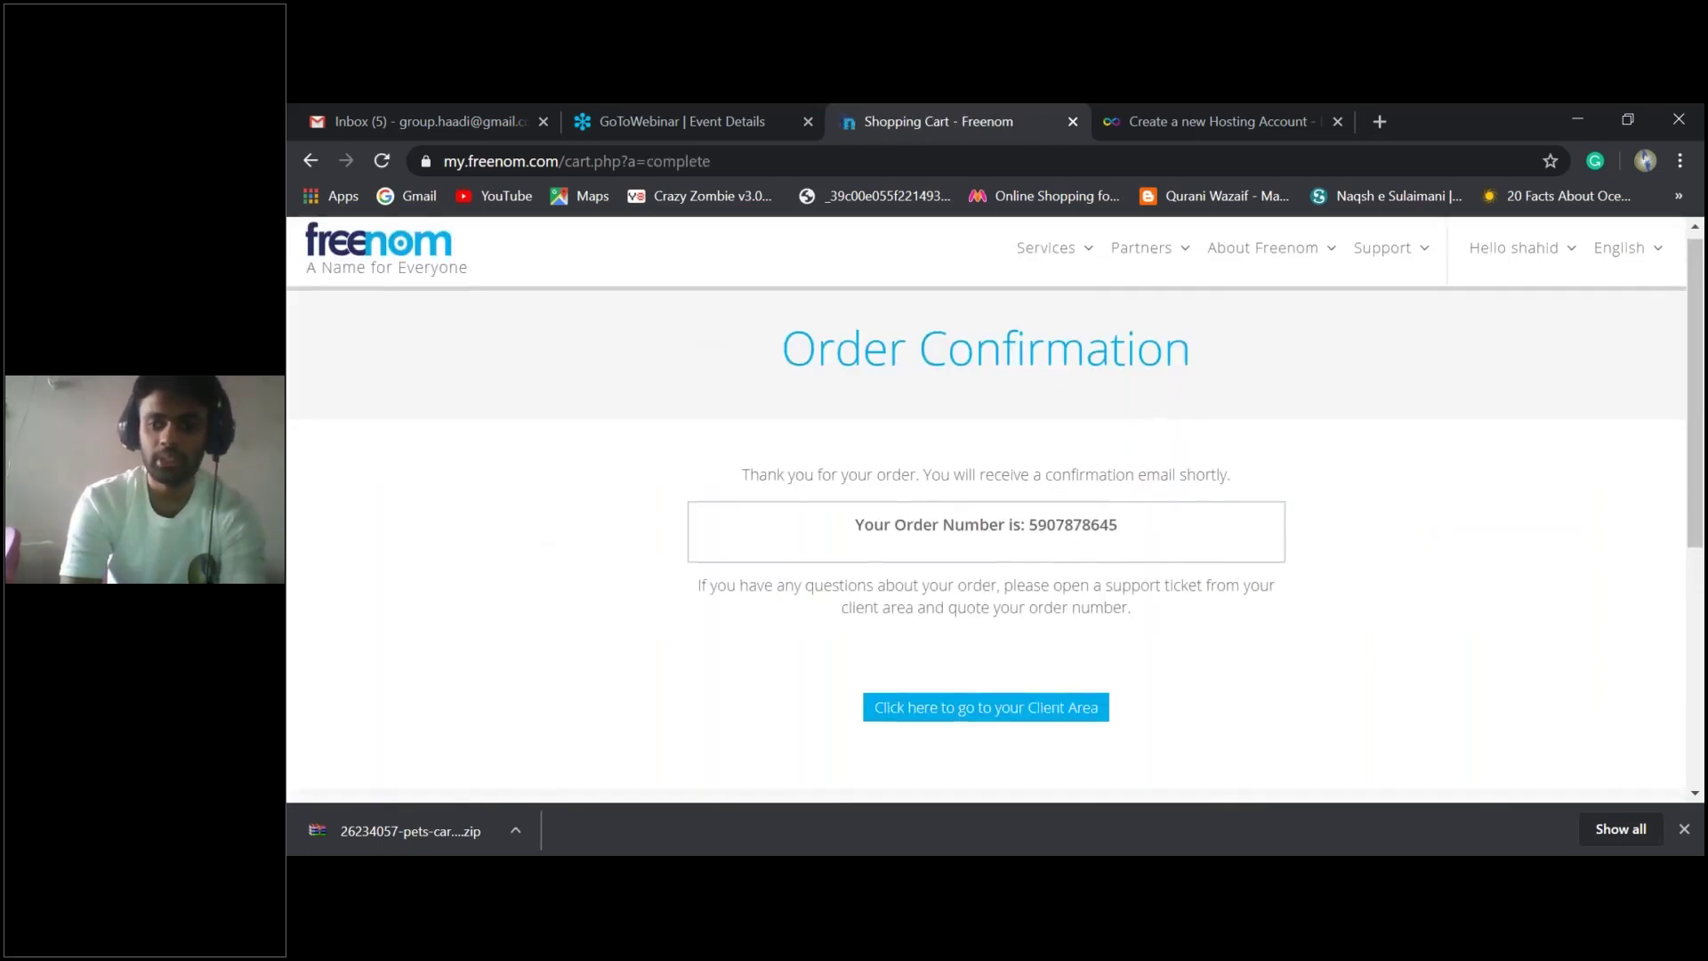
- Review the Order Confirmation page, then return to the InfinityFree account form
{"action": "scroll", "coordinate": [986, 510], "scroll_direction": "down", "scroll_amount": 5}
{"action": "scroll", "coordinate": [986, 510], "scroll_direction": "up", "scroll_amount": 2}
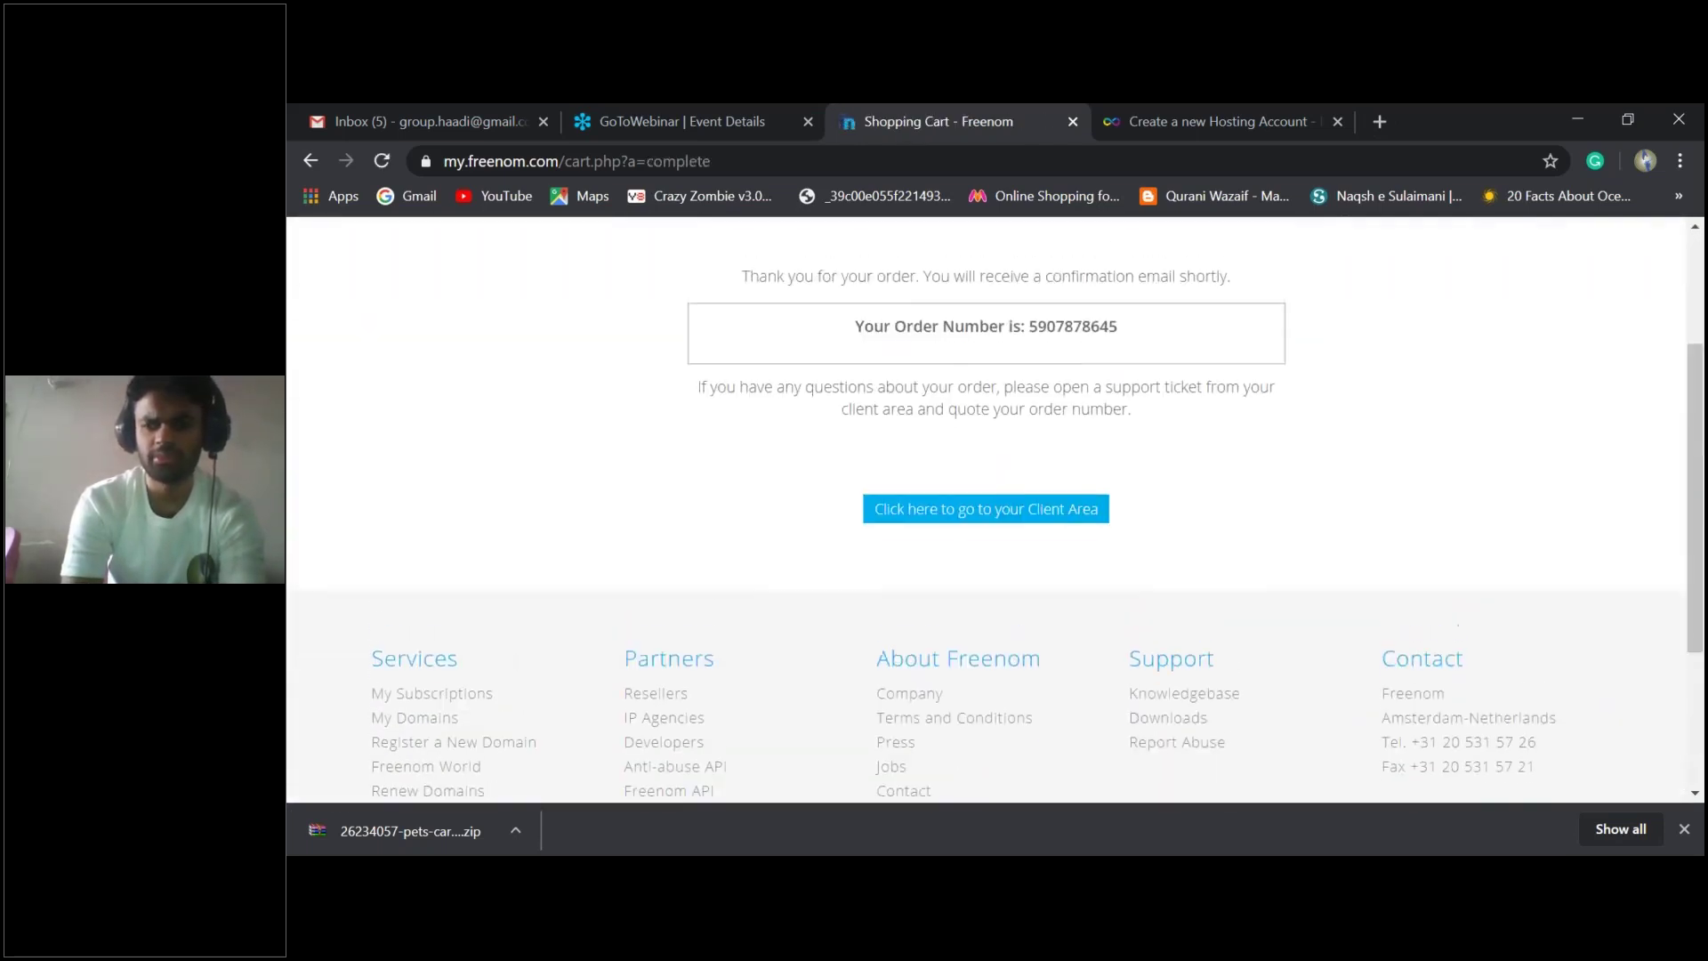
{"action": "scroll", "coordinate": [877, 538], "scroll_direction": "up", "scroll_amount": 3}
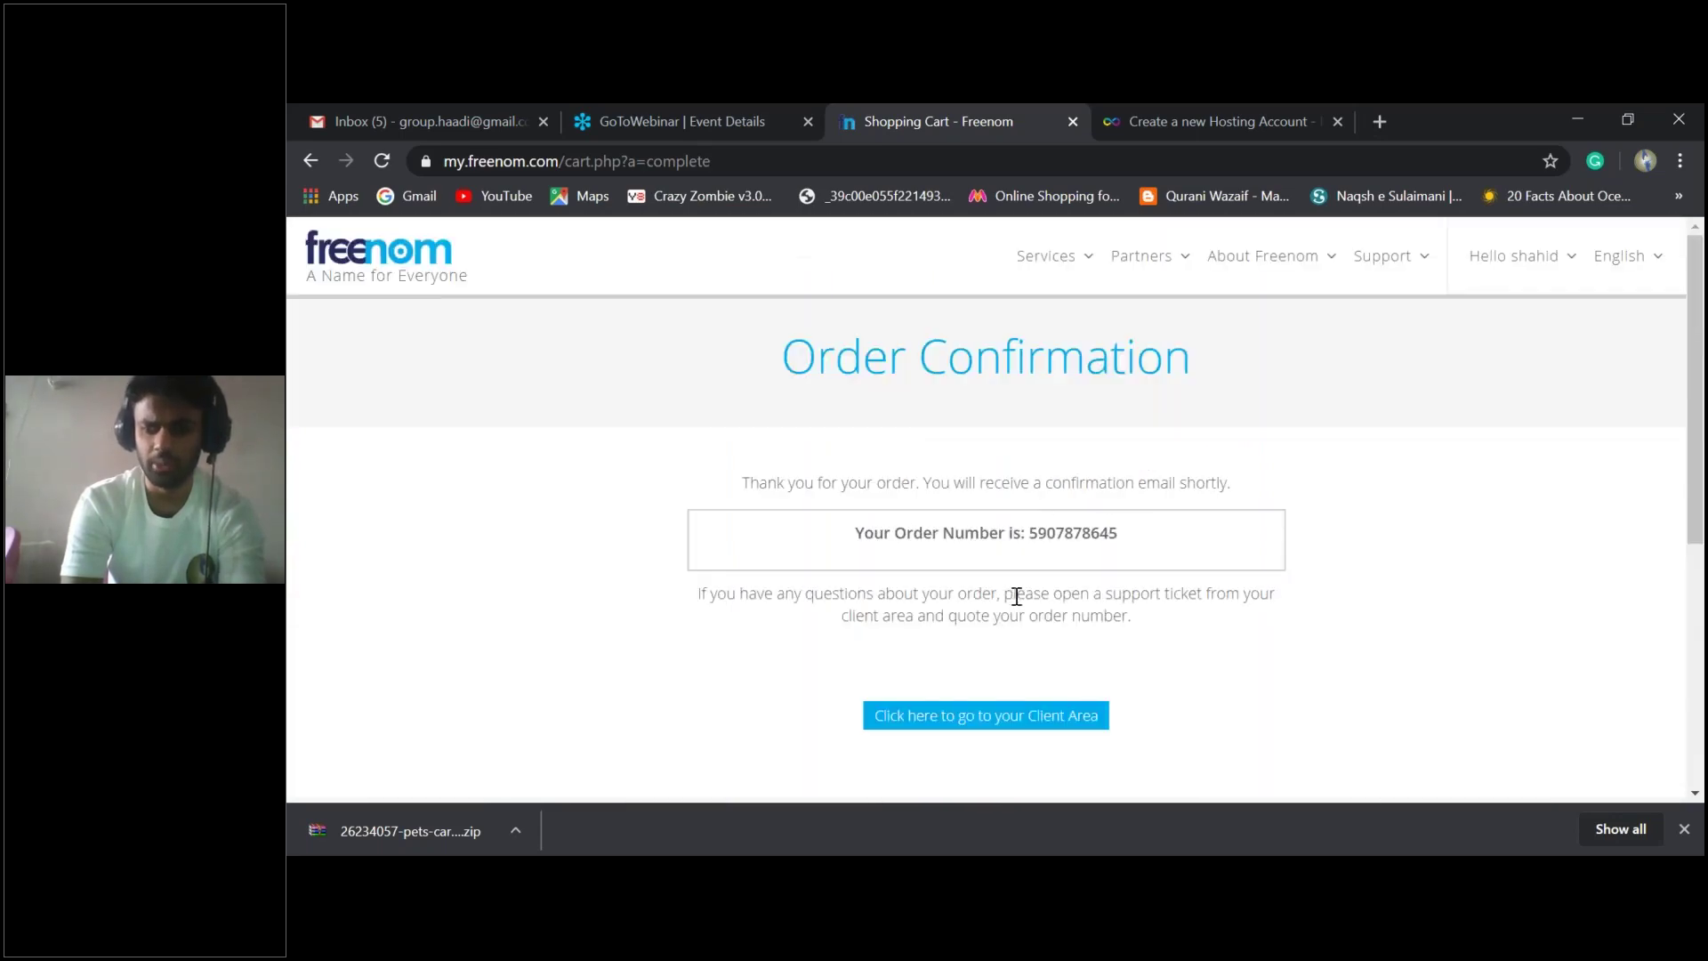
{"action": "left_click", "coordinate": [1214, 121]}
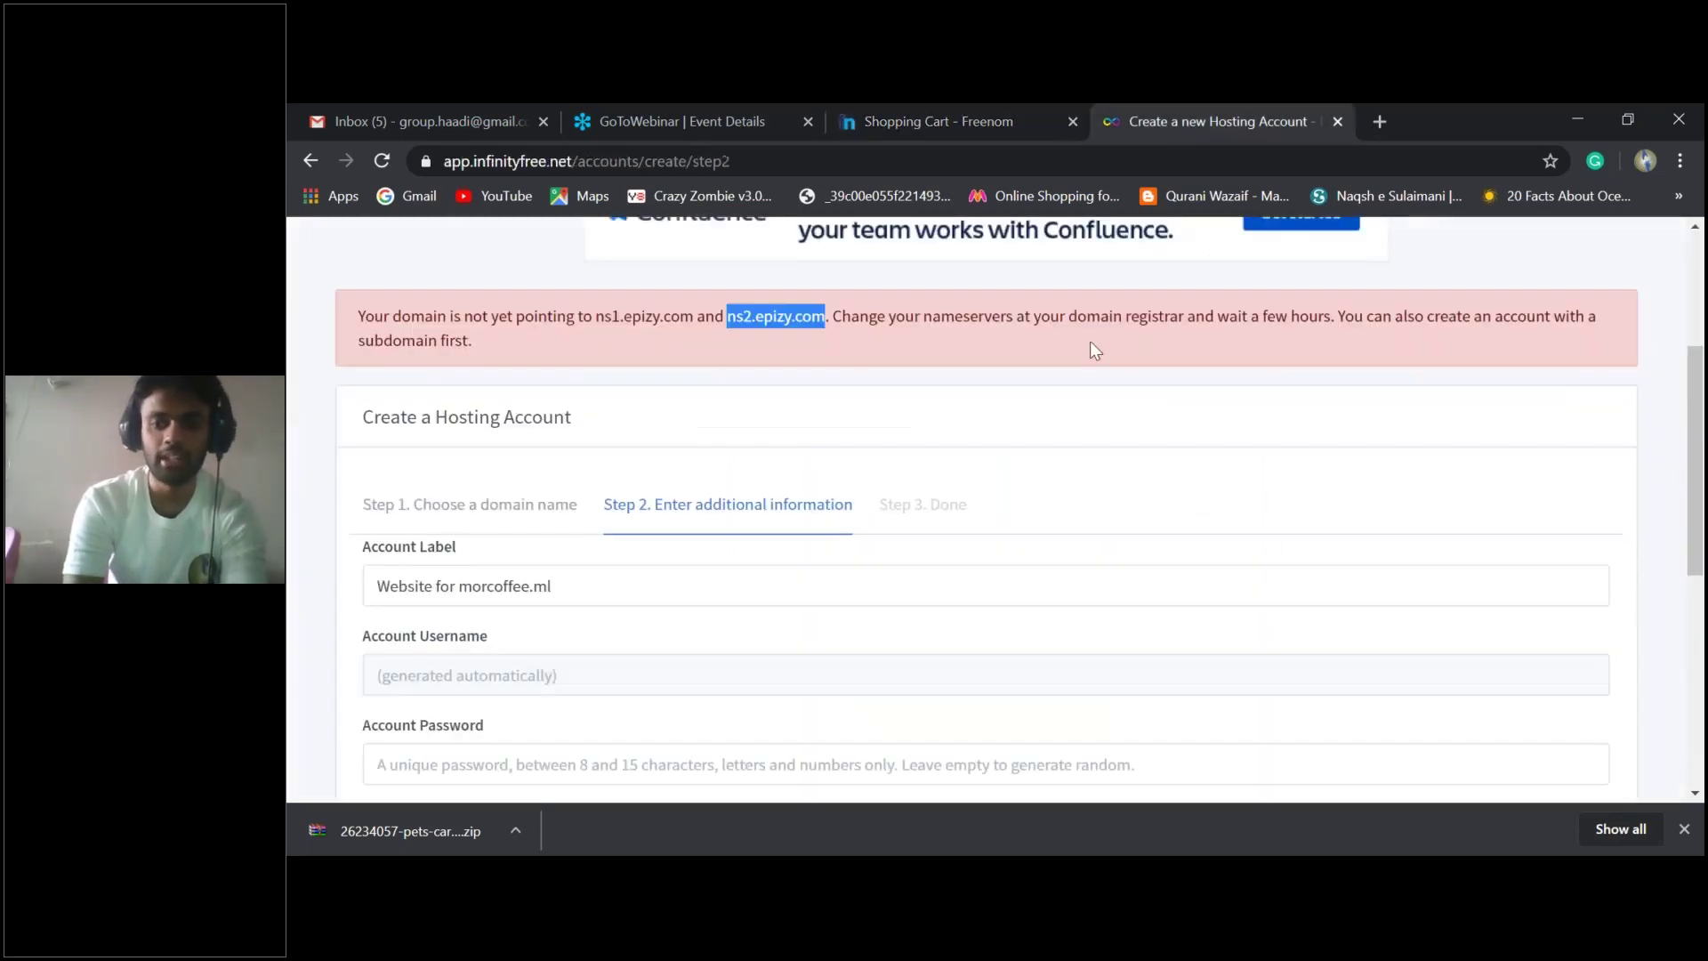
- Fill the account password from a saved entry and submit the morcoffee.ml hosting account form
{"action": "scroll", "coordinate": [1092, 345], "scroll_direction": "down", "scroll_amount": 1}
{"action": "scroll", "coordinate": [1094, 349], "scroll_direction": "down", "scroll_amount": 5}
{"action": "scroll", "coordinate": [1094, 350], "scroll_direction": "up", "scroll_amount": 3}
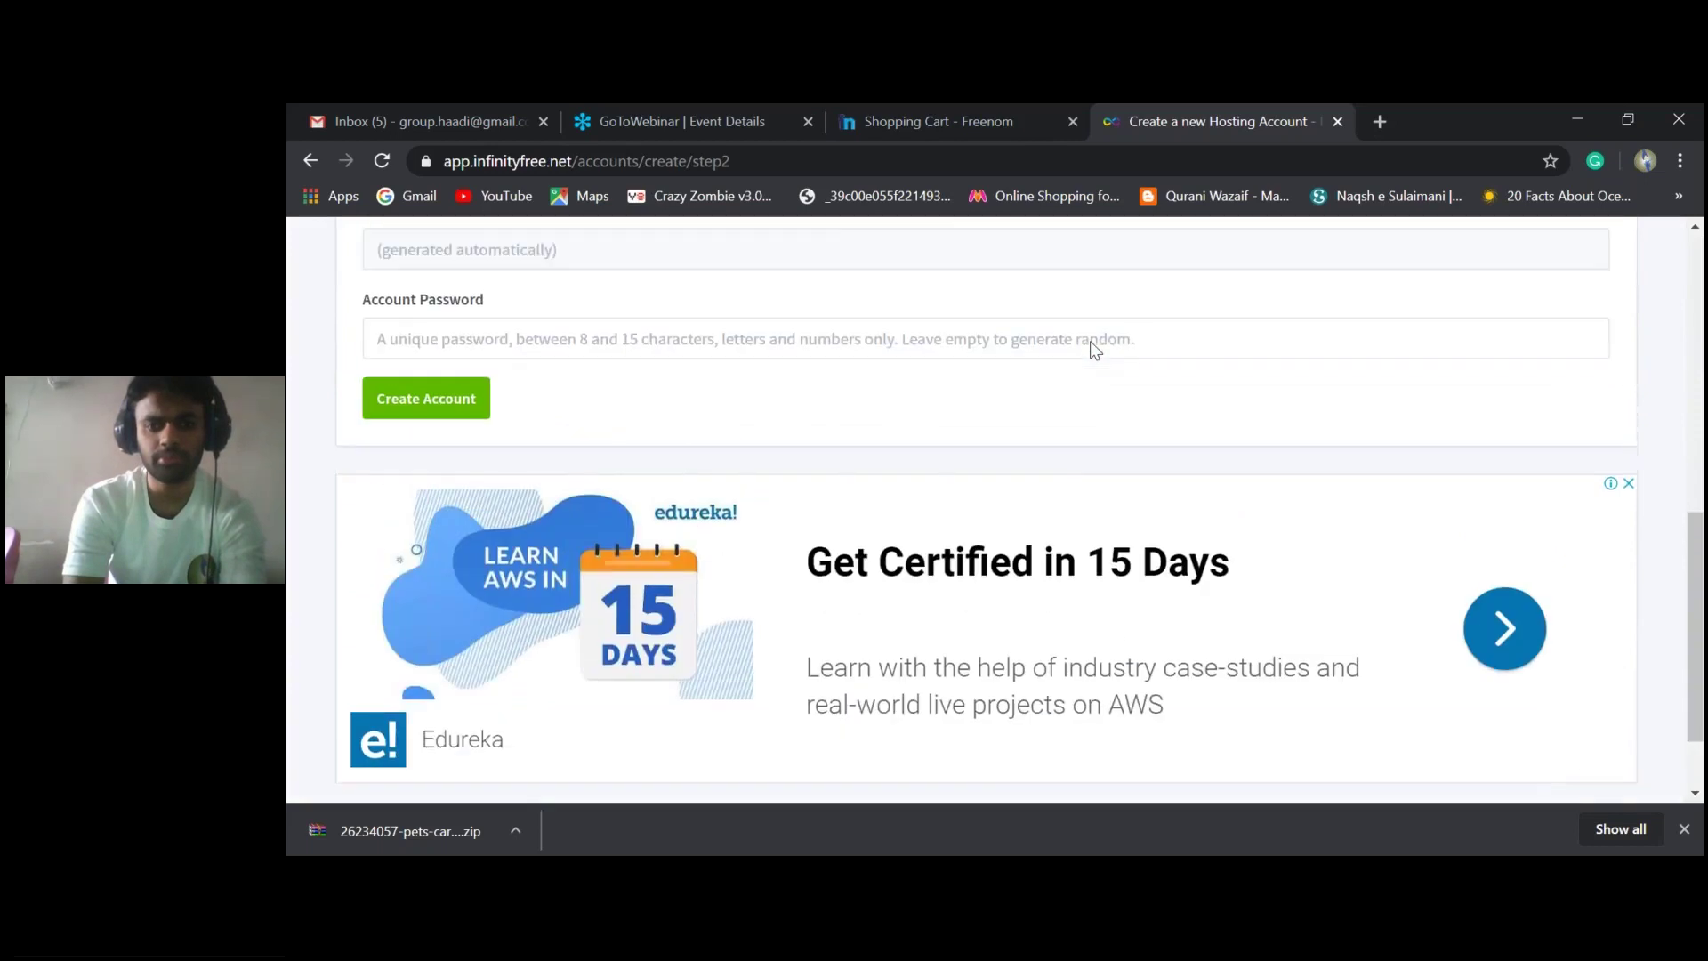
{"action": "scroll", "coordinate": [1094, 350], "scroll_direction": "down", "scroll_amount": 1}
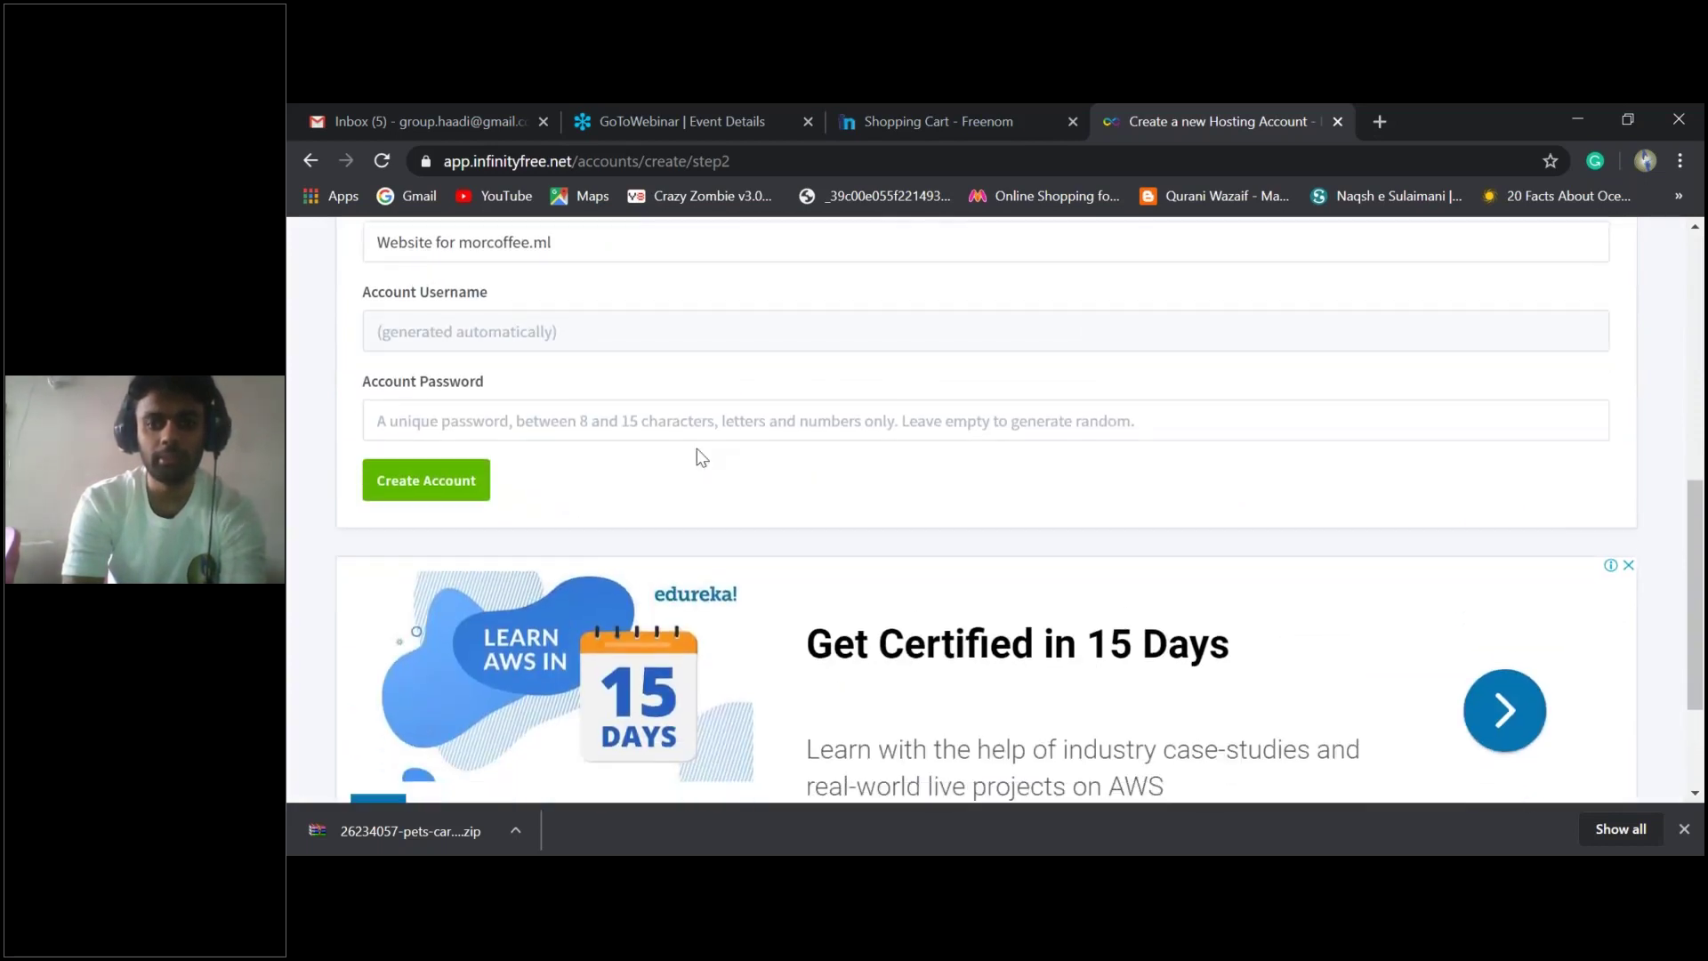
{"action": "left_click", "coordinate": [659, 424]}
{"action": "left_click", "coordinate": [482, 457]}
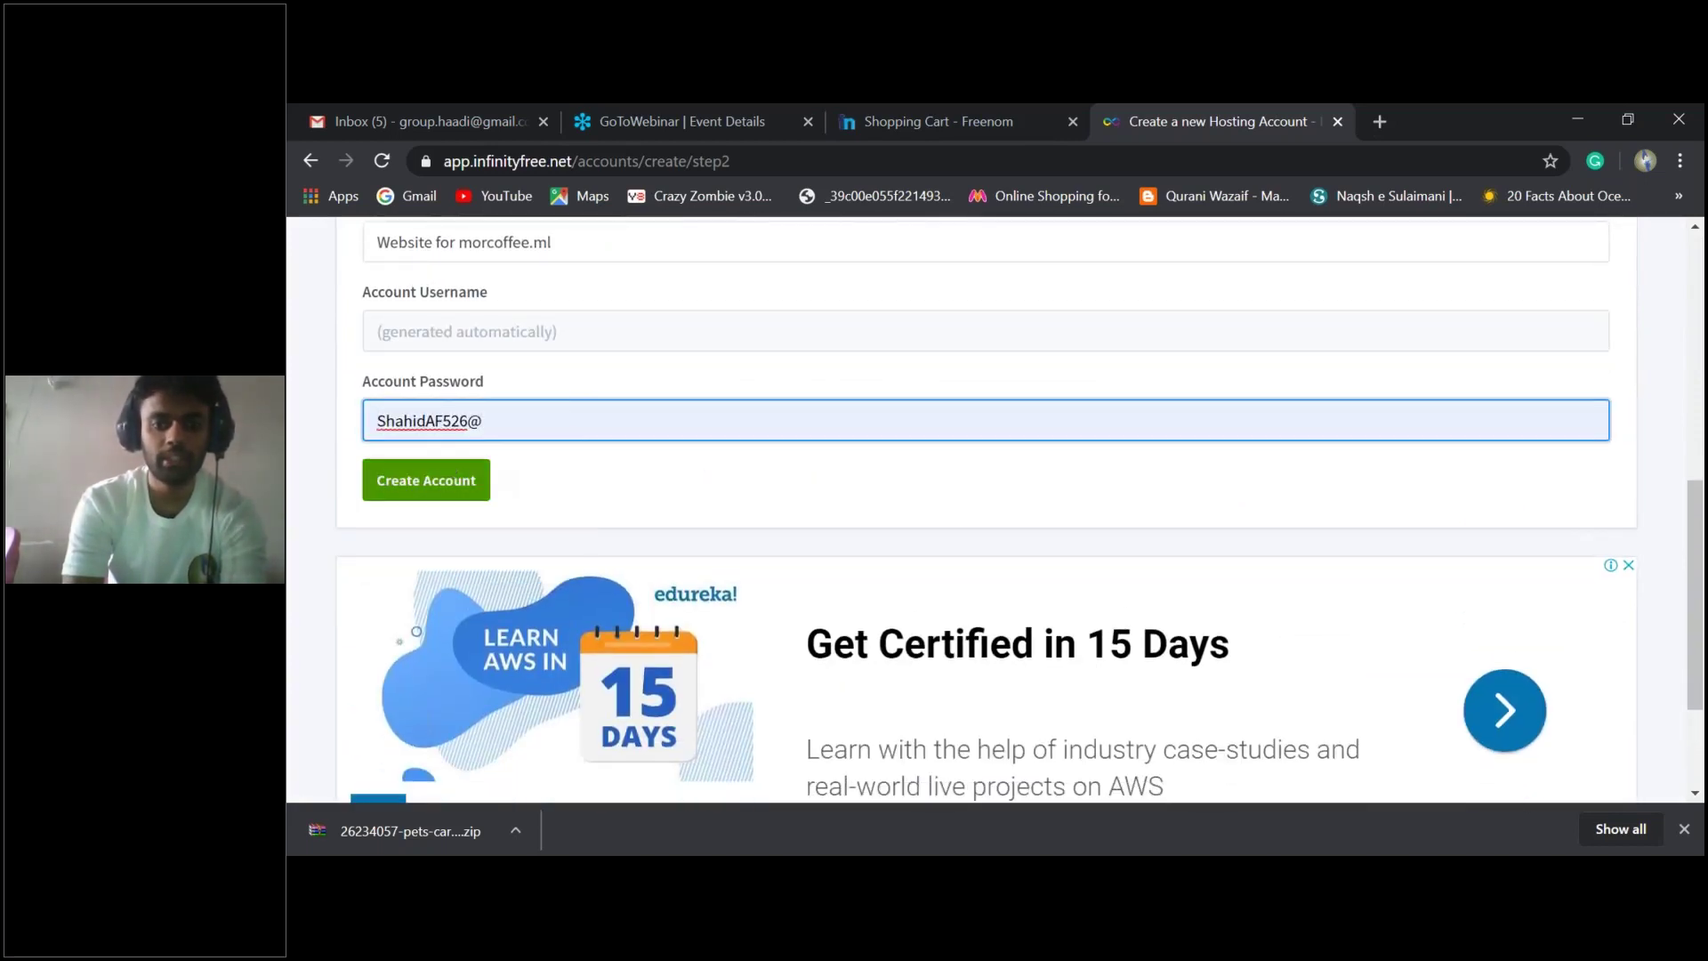
{"action": "key", "text": "Return"}
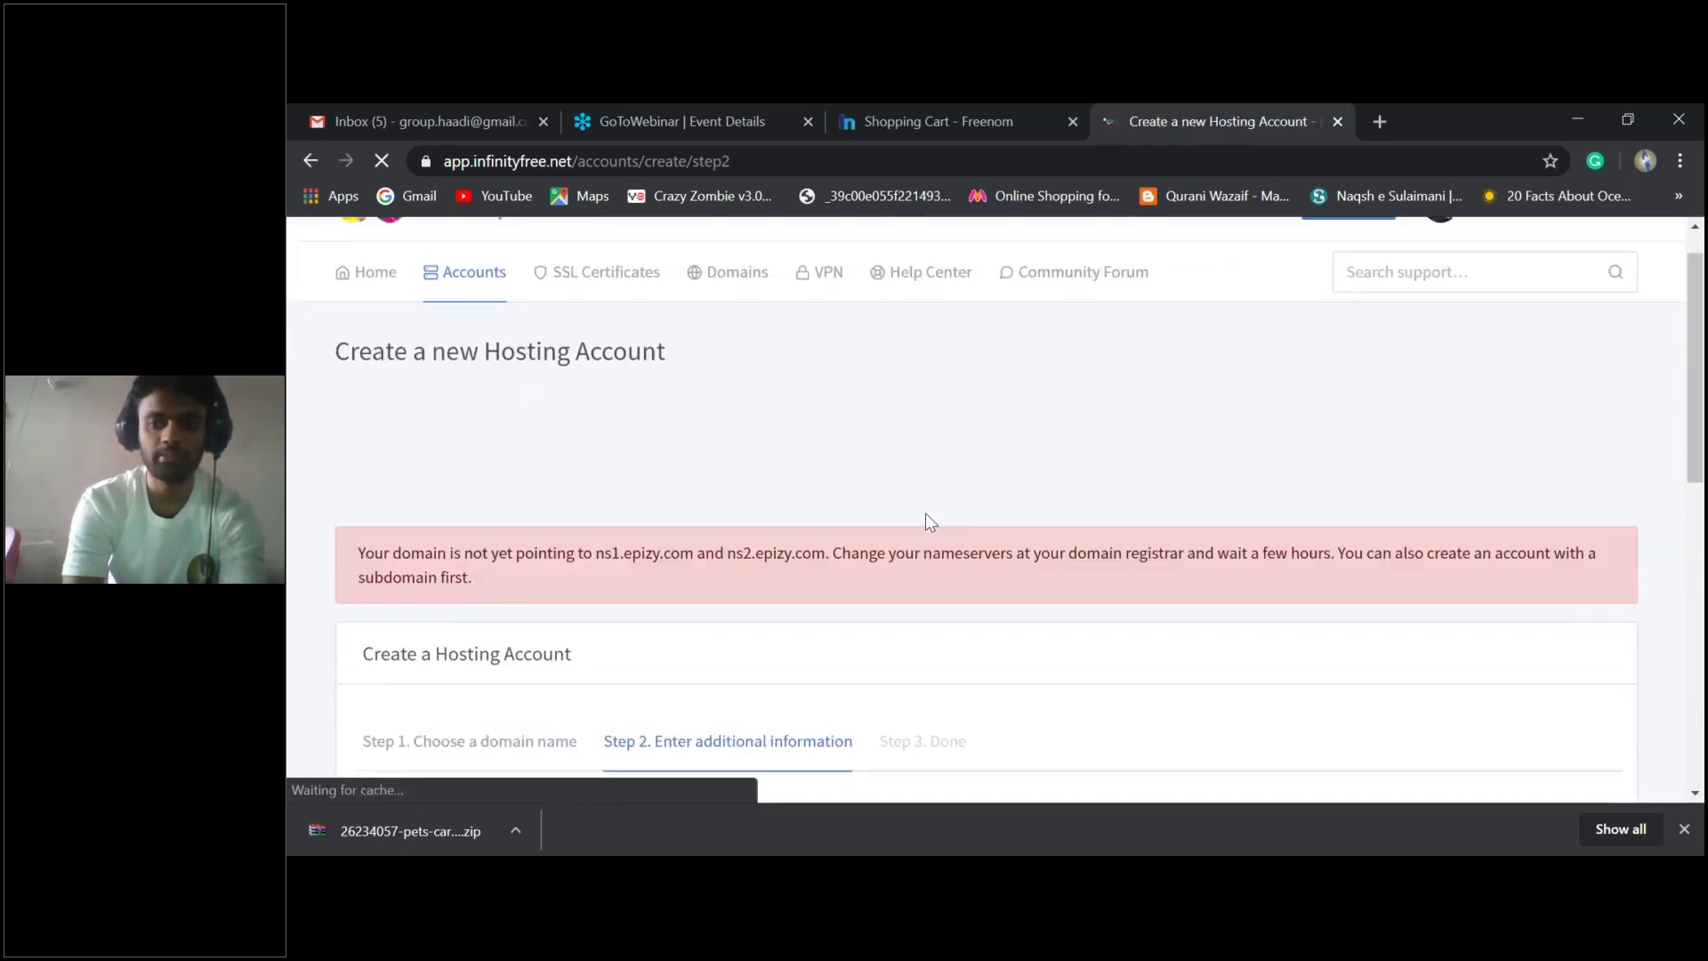
- Resubmit the form with the saved password, then check the Freenom order and client area
{"action": "scroll", "coordinate": [925, 513], "scroll_direction": "down", "scroll_amount": 3}
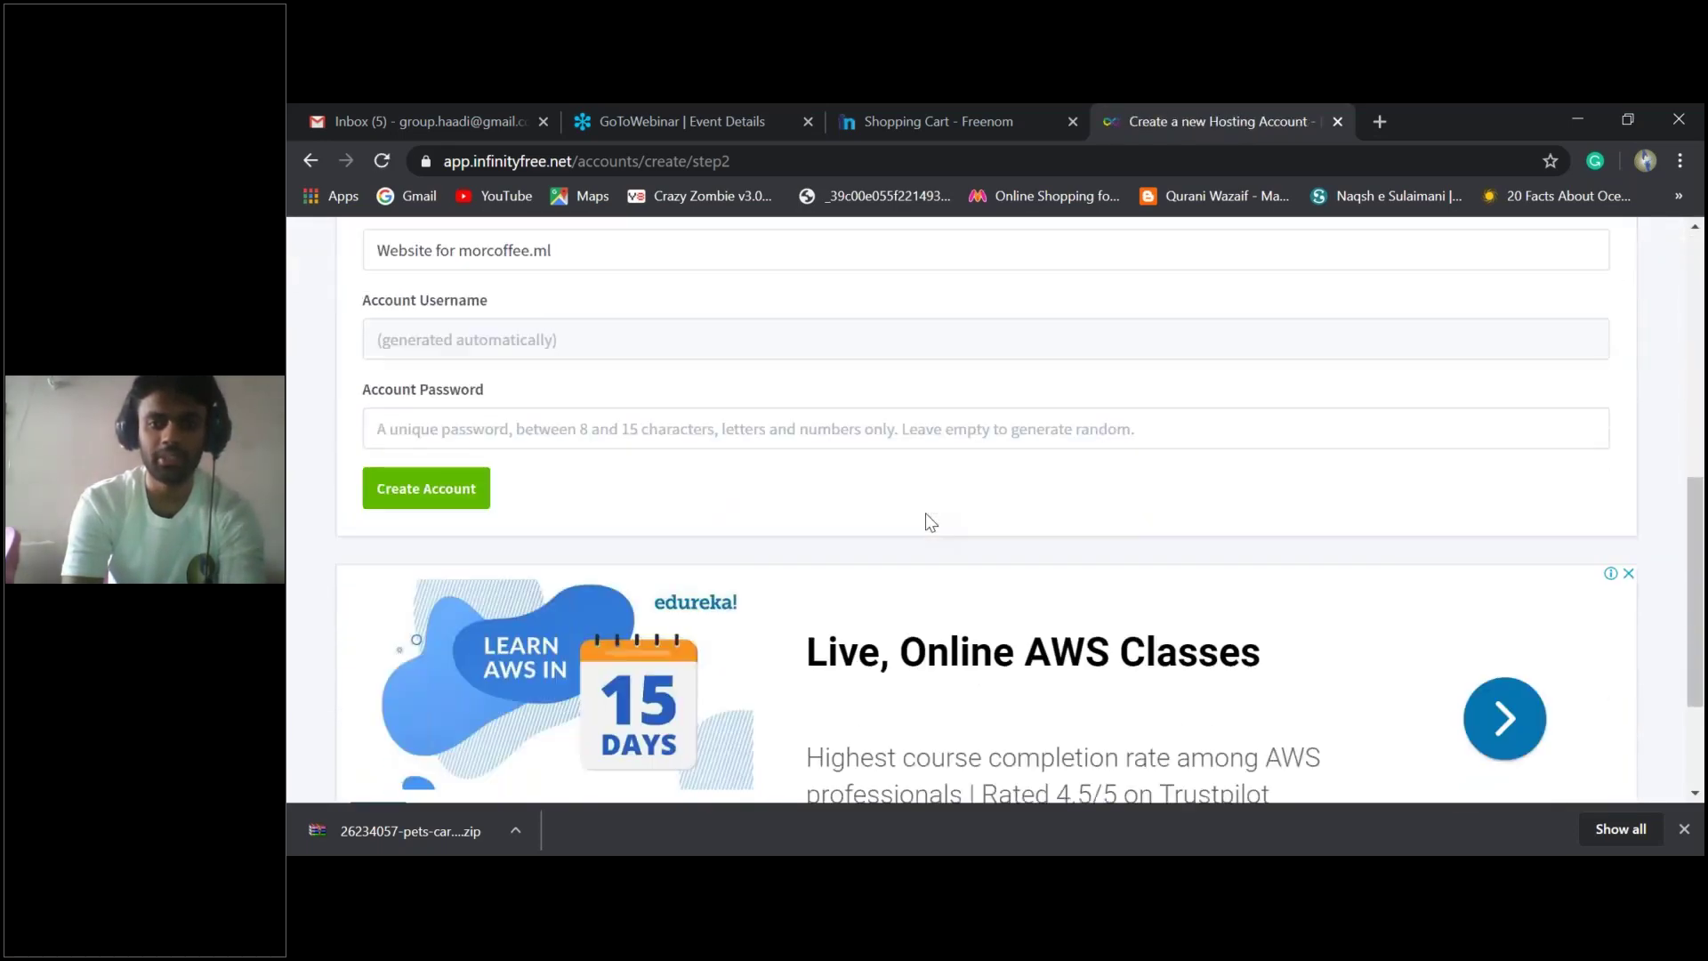
{"action": "left_click", "coordinate": [594, 340]}
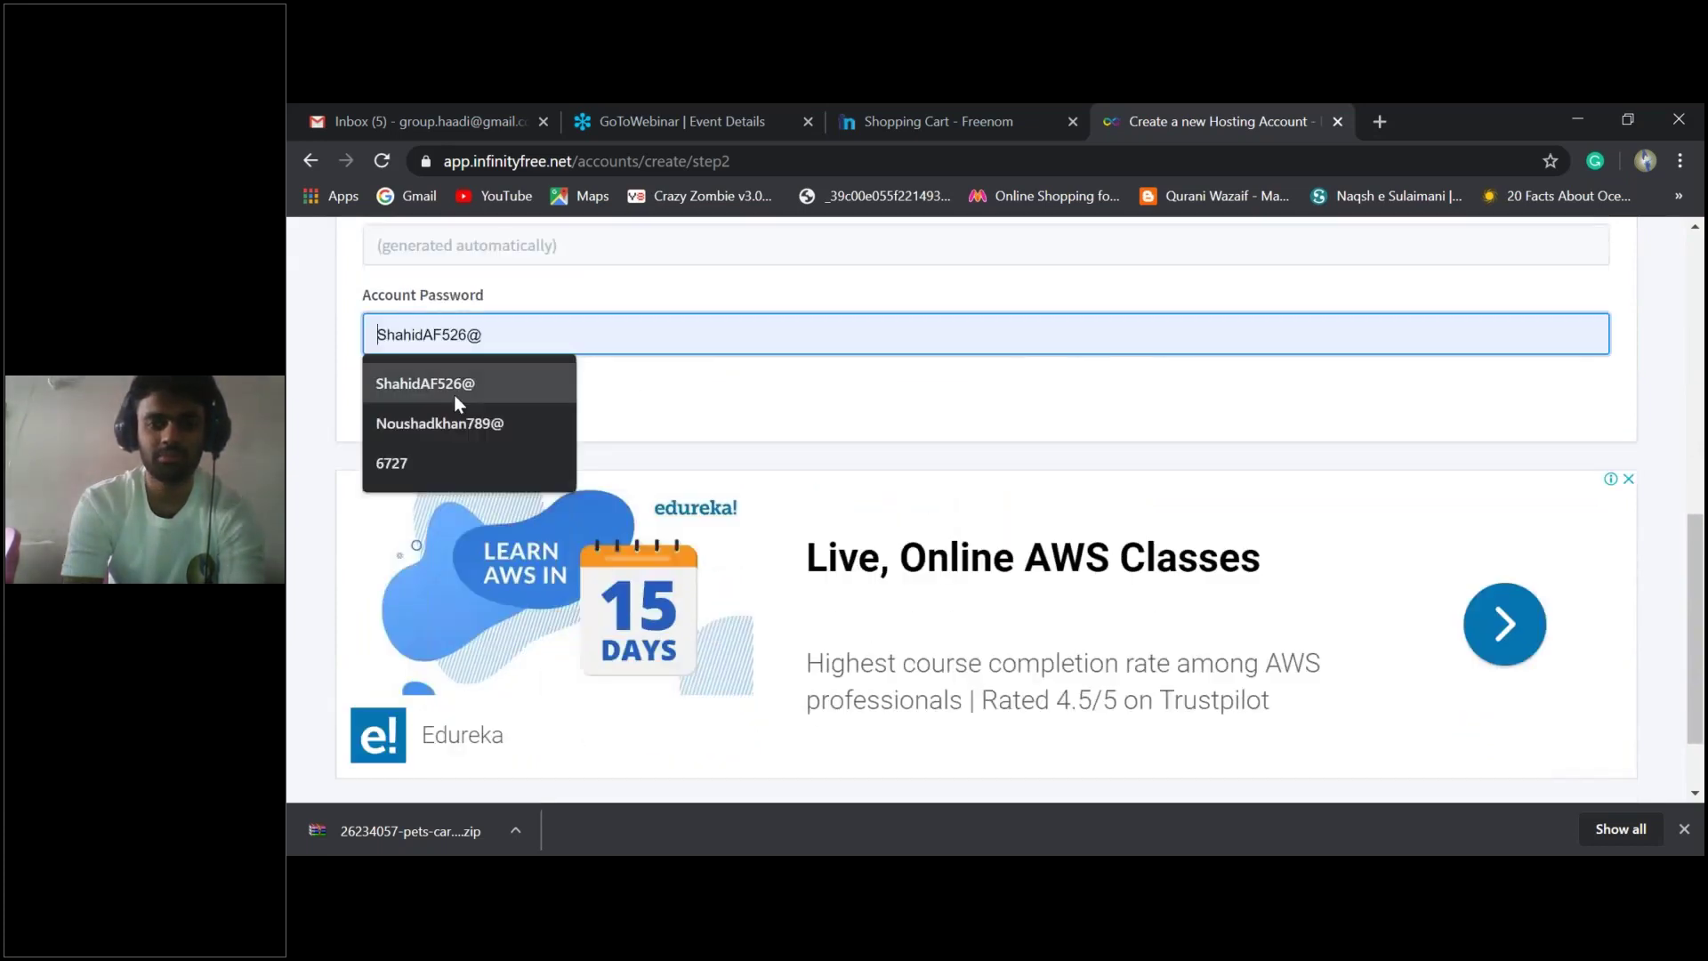
{"action": "left_click", "coordinate": [454, 394]}
{"action": "left_click", "coordinate": [426, 397]}
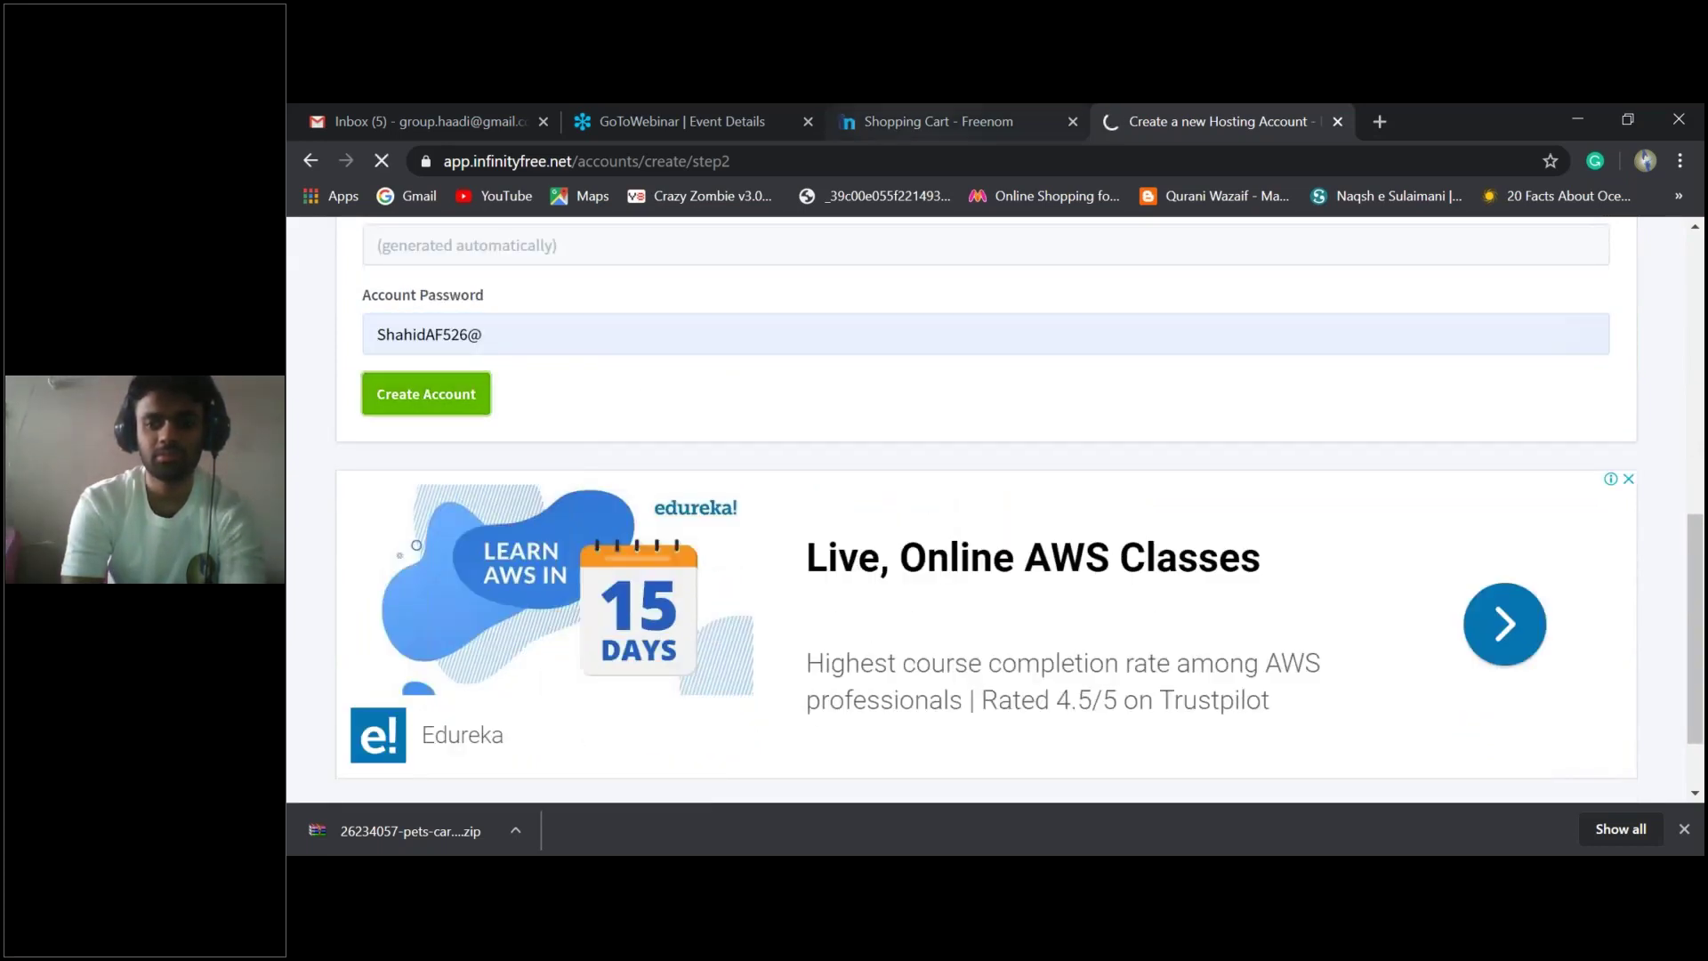
{"action": "left_click", "coordinate": [938, 121]}
{"action": "left_click", "coordinate": [970, 725]}
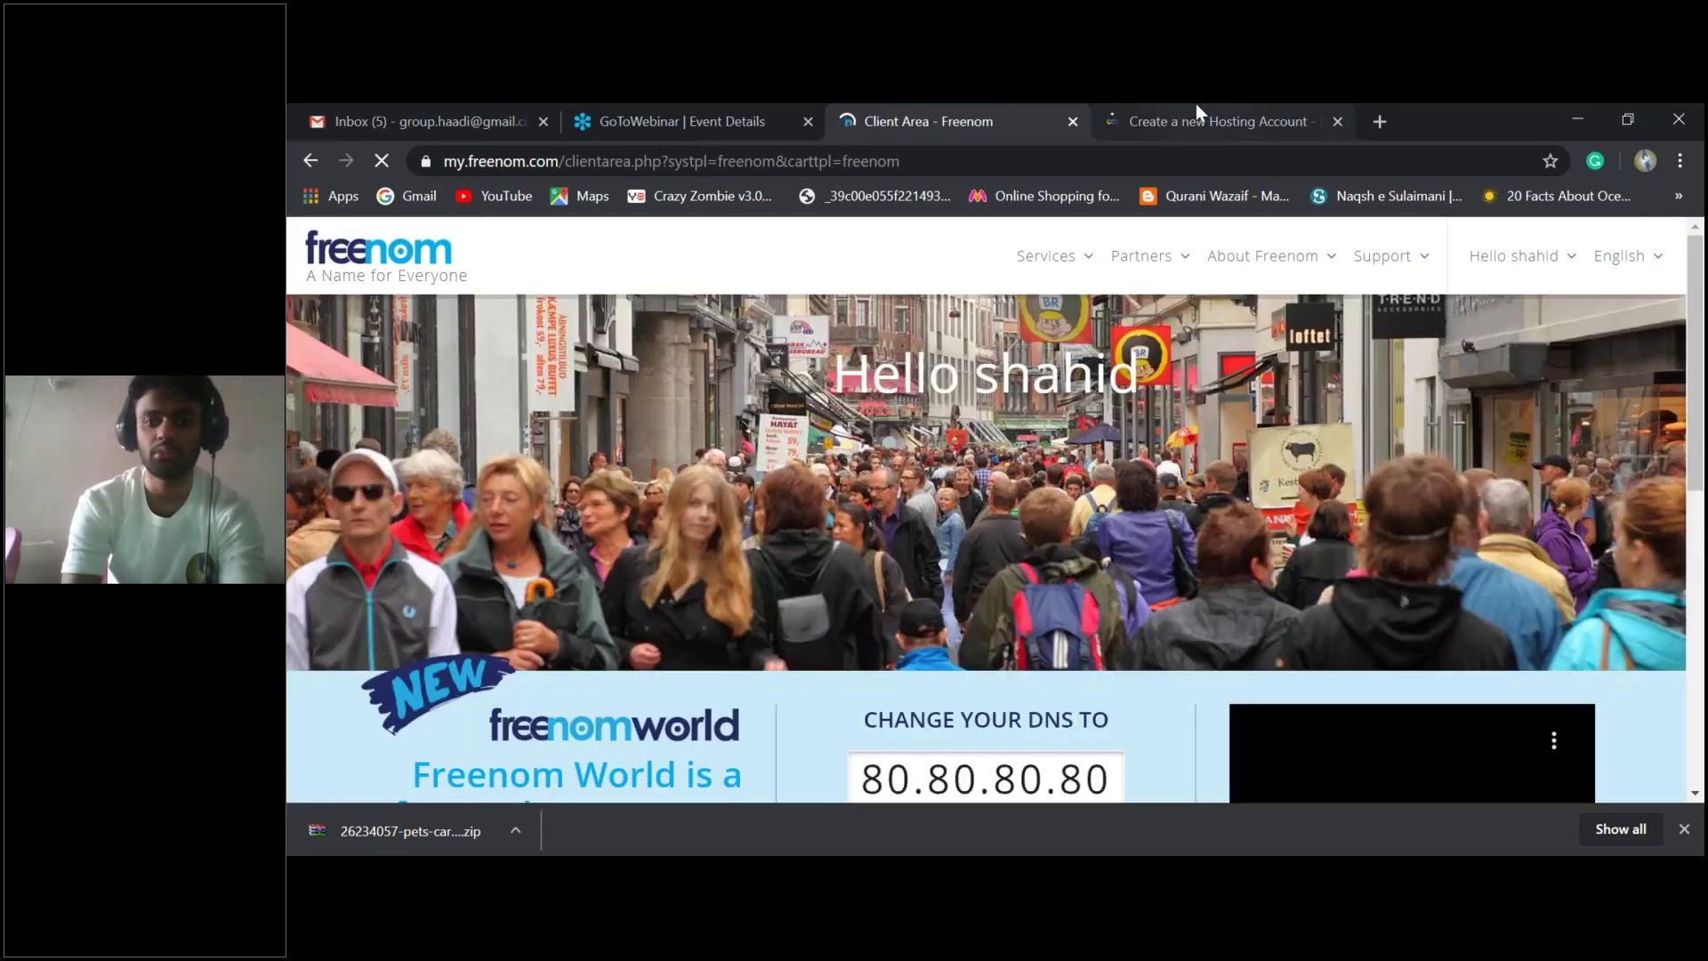
{"action": "left_click", "coordinate": [1196, 105]}
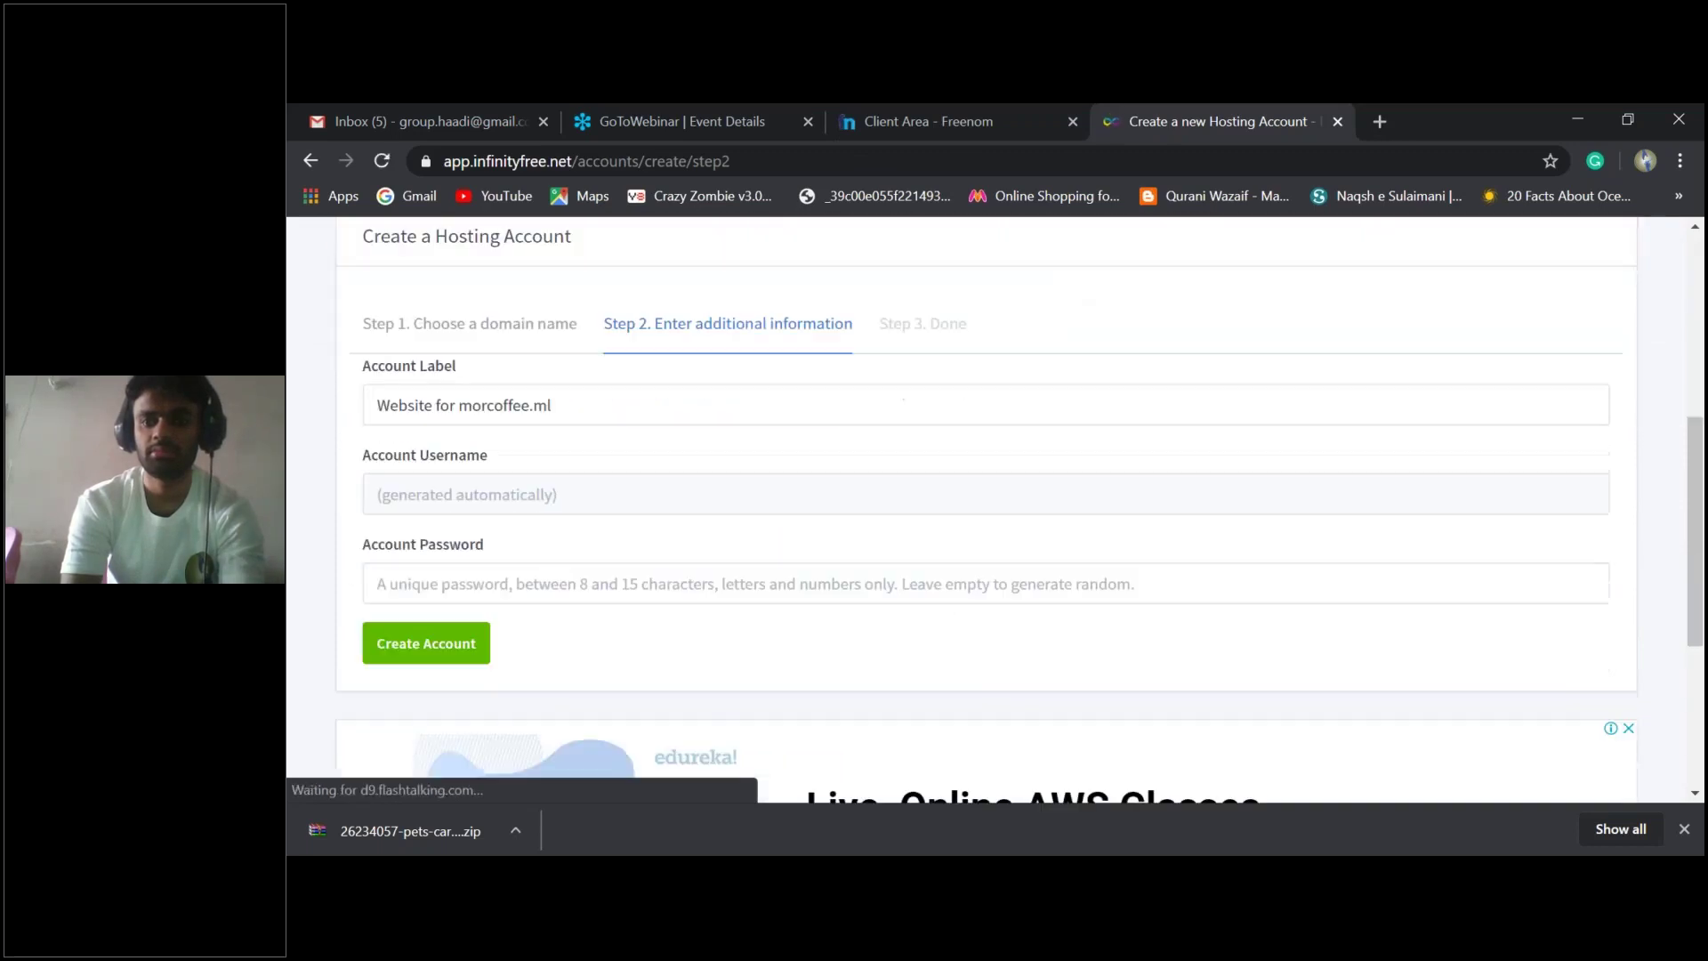
- Reload the hosting form, refill the saved password and submit it to create the account
{"action": "left_click", "coordinate": [811, 164]}
{"action": "key", "text": "Return"}
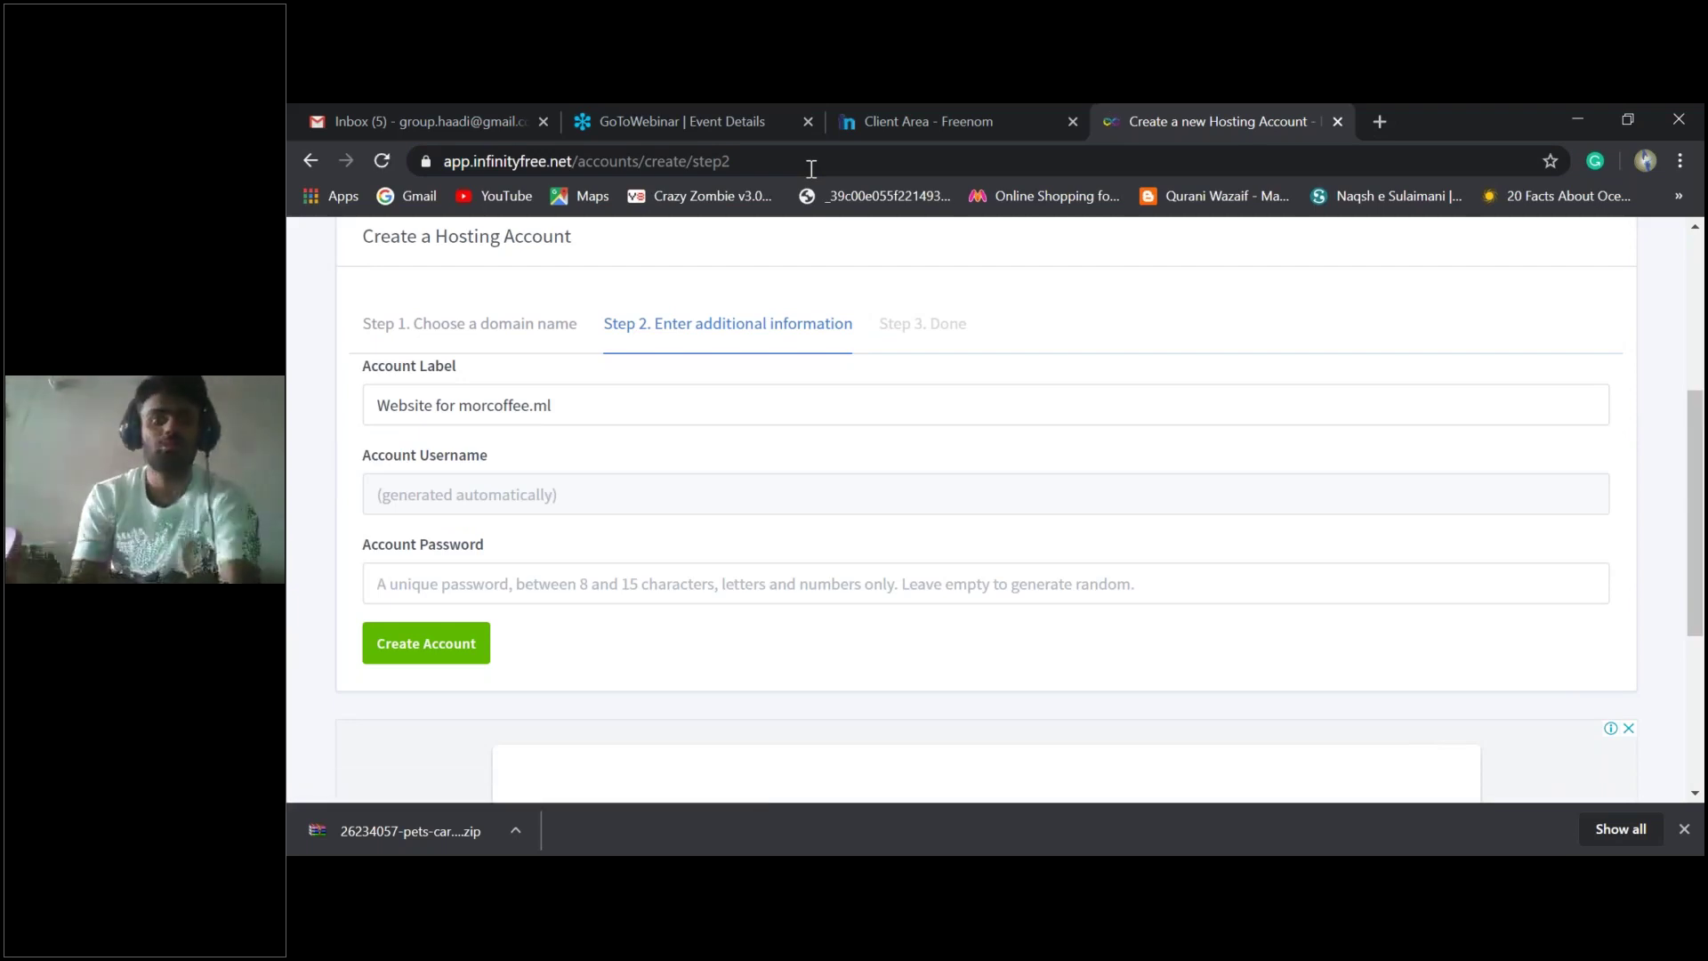
{"action": "scroll", "coordinate": [1011, 351], "scroll_direction": "down", "scroll_amount": 3}
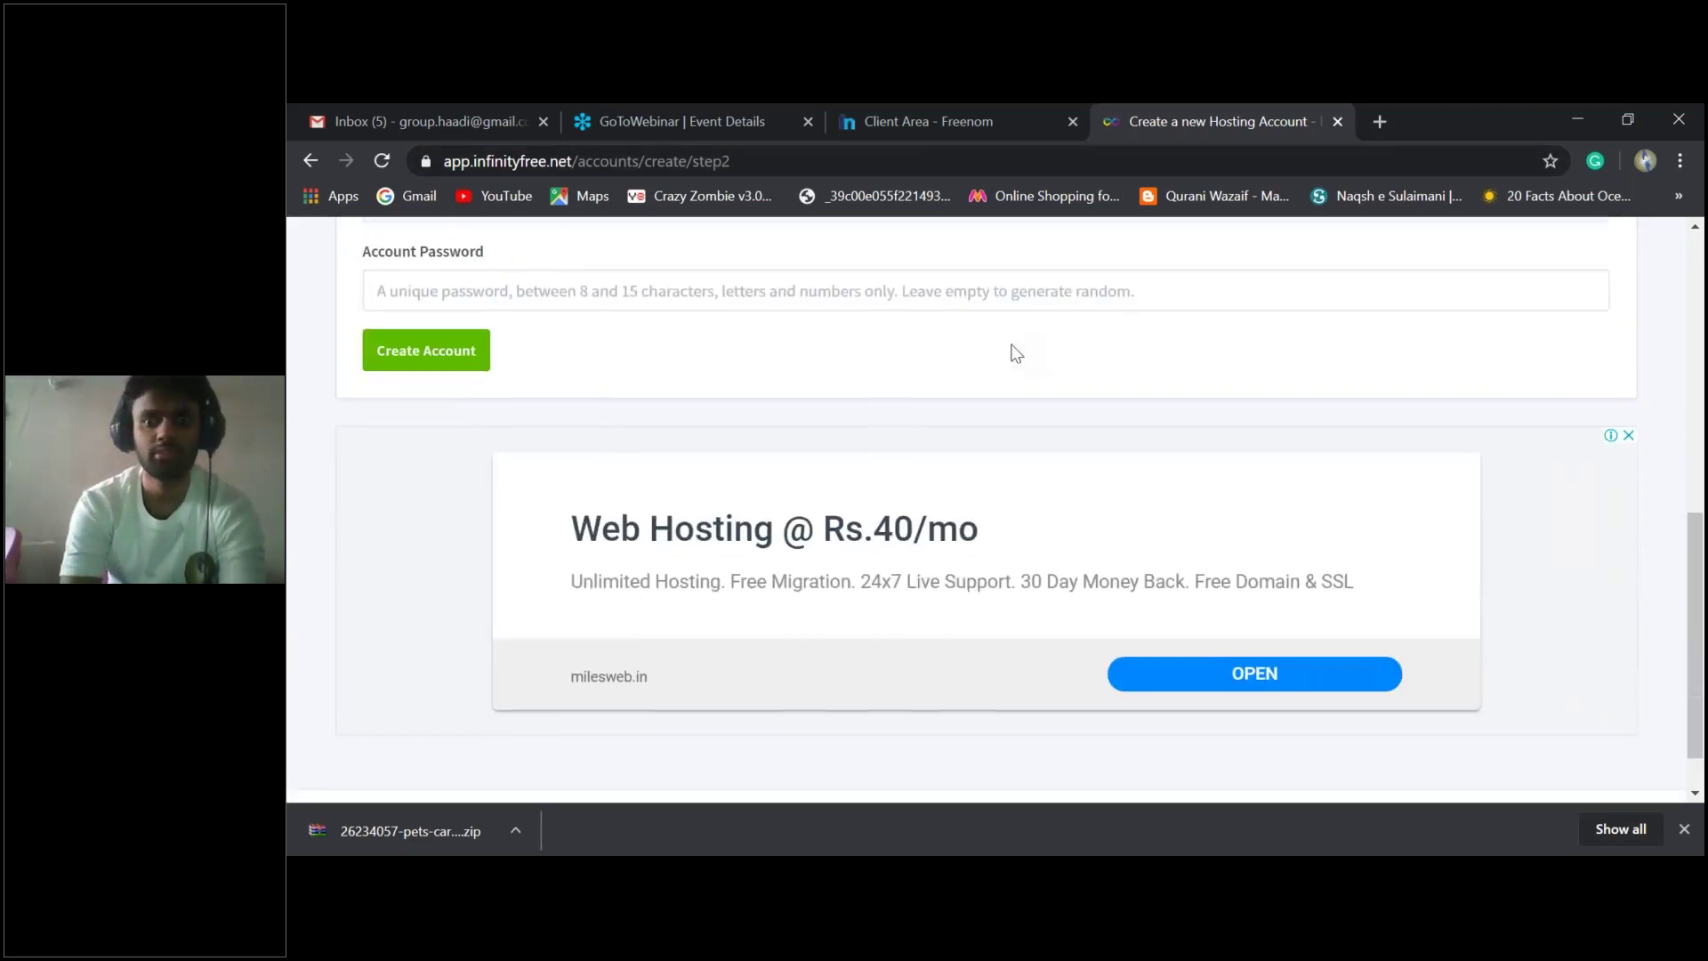
{"action": "left_click", "coordinate": [881, 316]}
{"action": "left_click", "coordinate": [515, 360]}
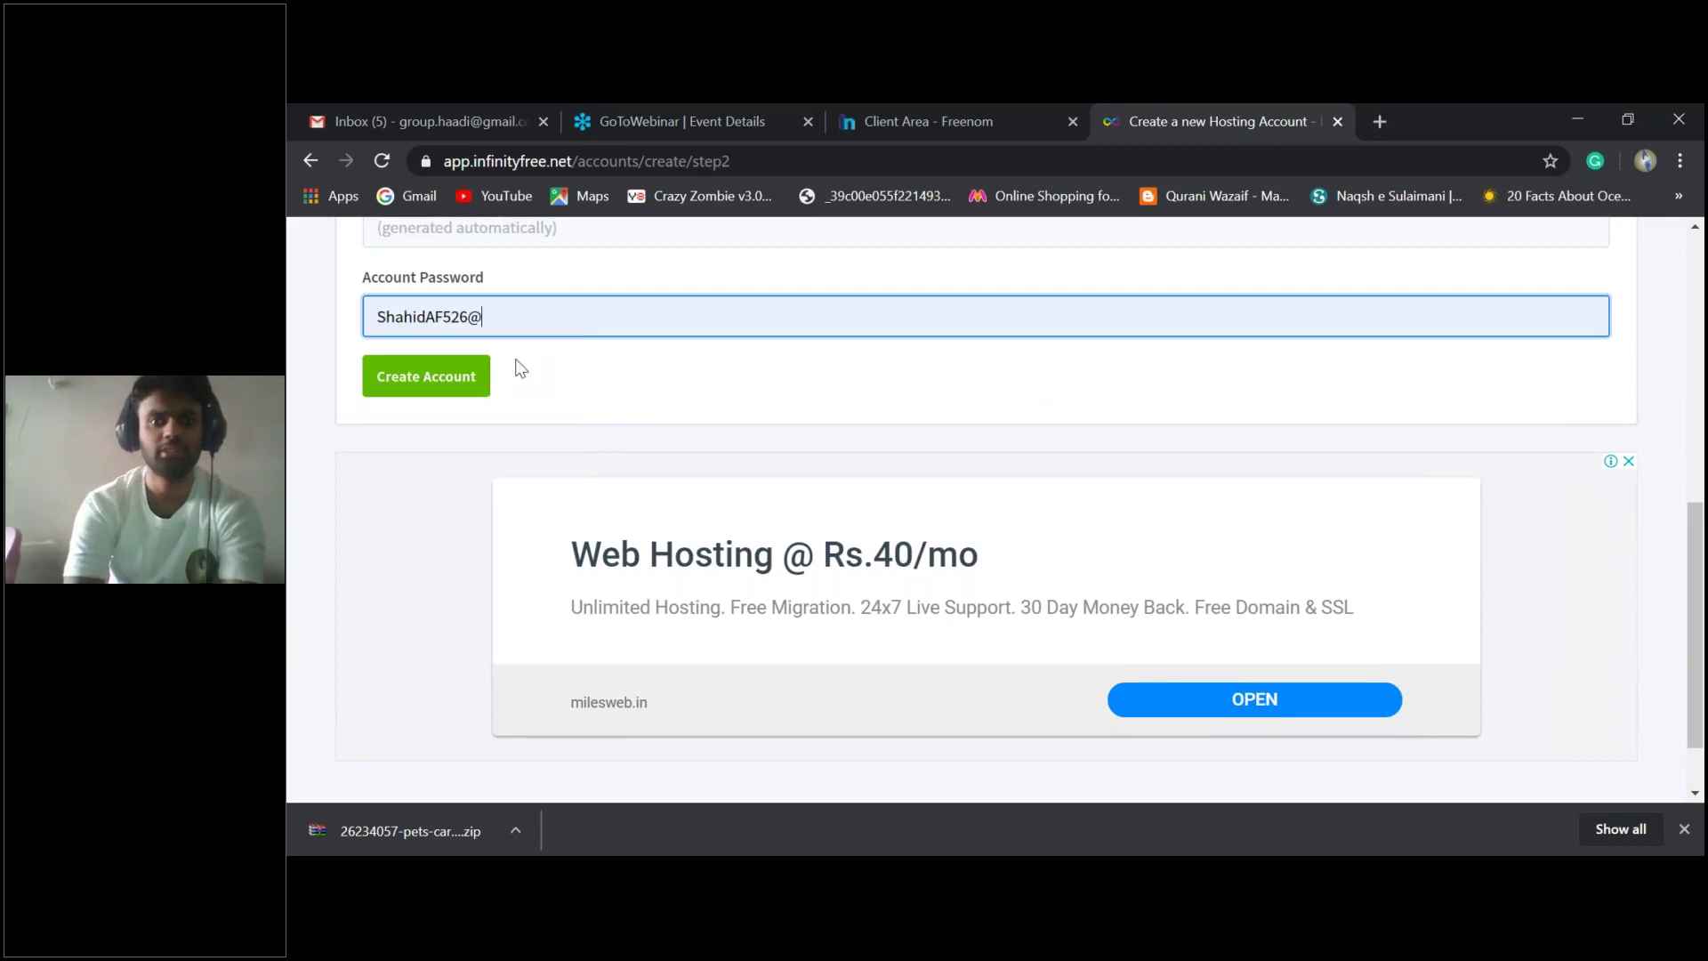
{"action": "key", "text": "Tab"}
{"action": "key", "text": "Return"}
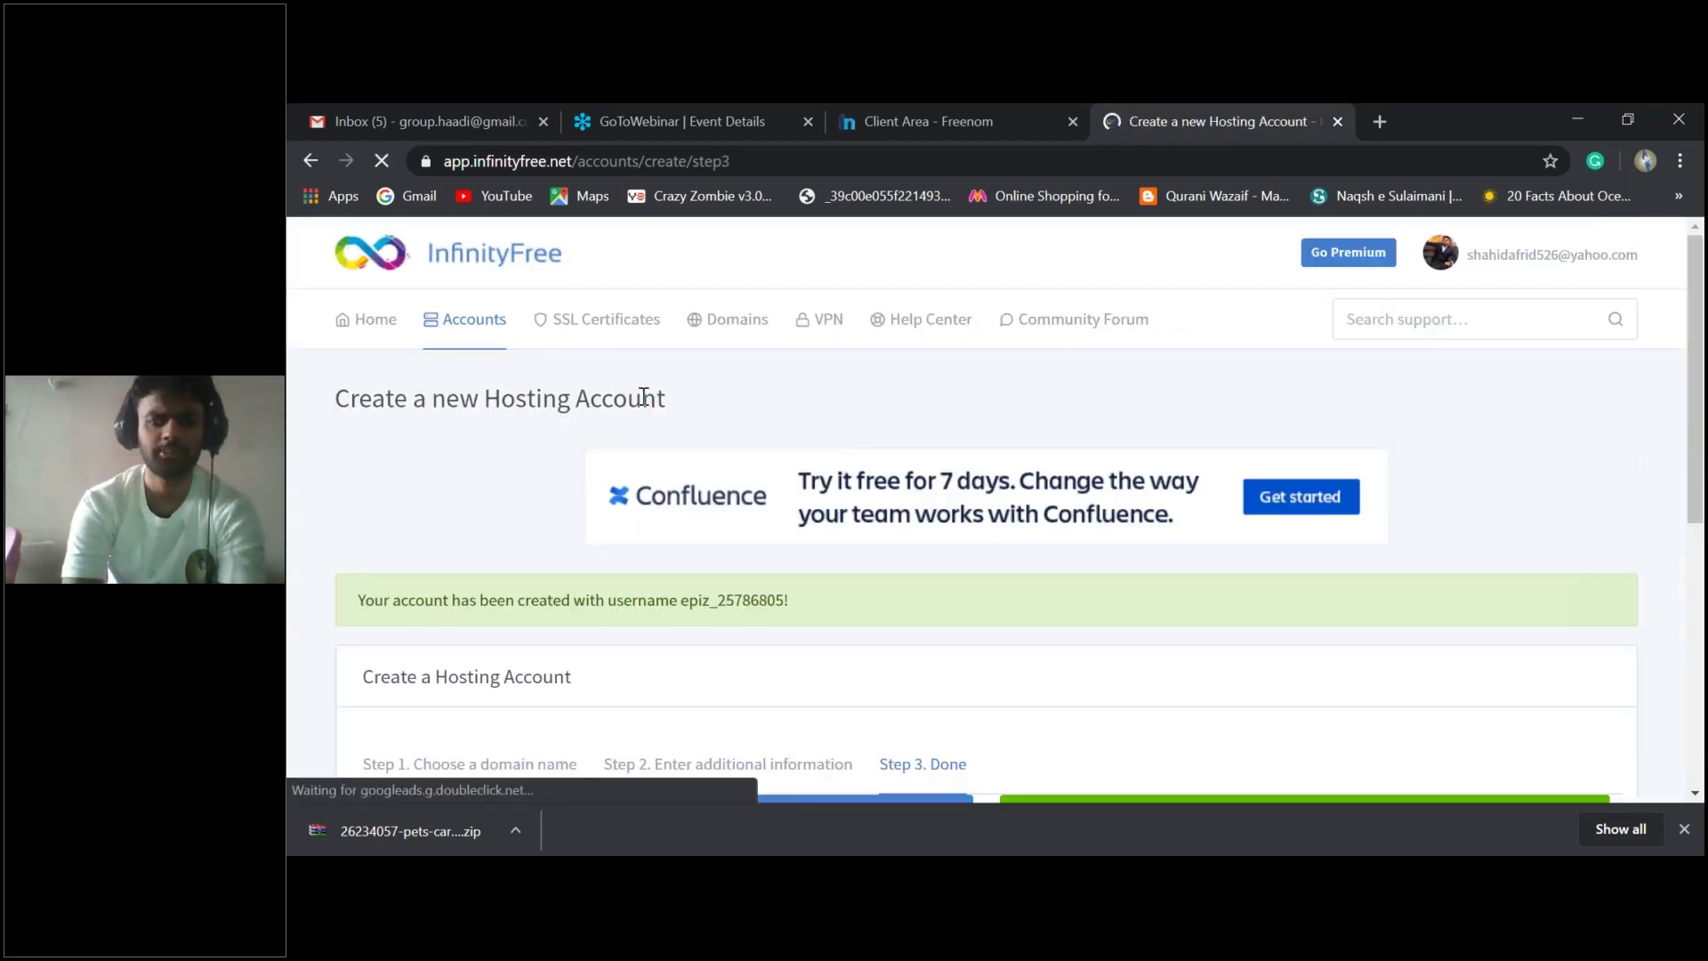
- Select the new account username shown in the account-created message
{"action": "scroll", "coordinate": [579, 364], "scroll_direction": "down", "scroll_amount": 3}
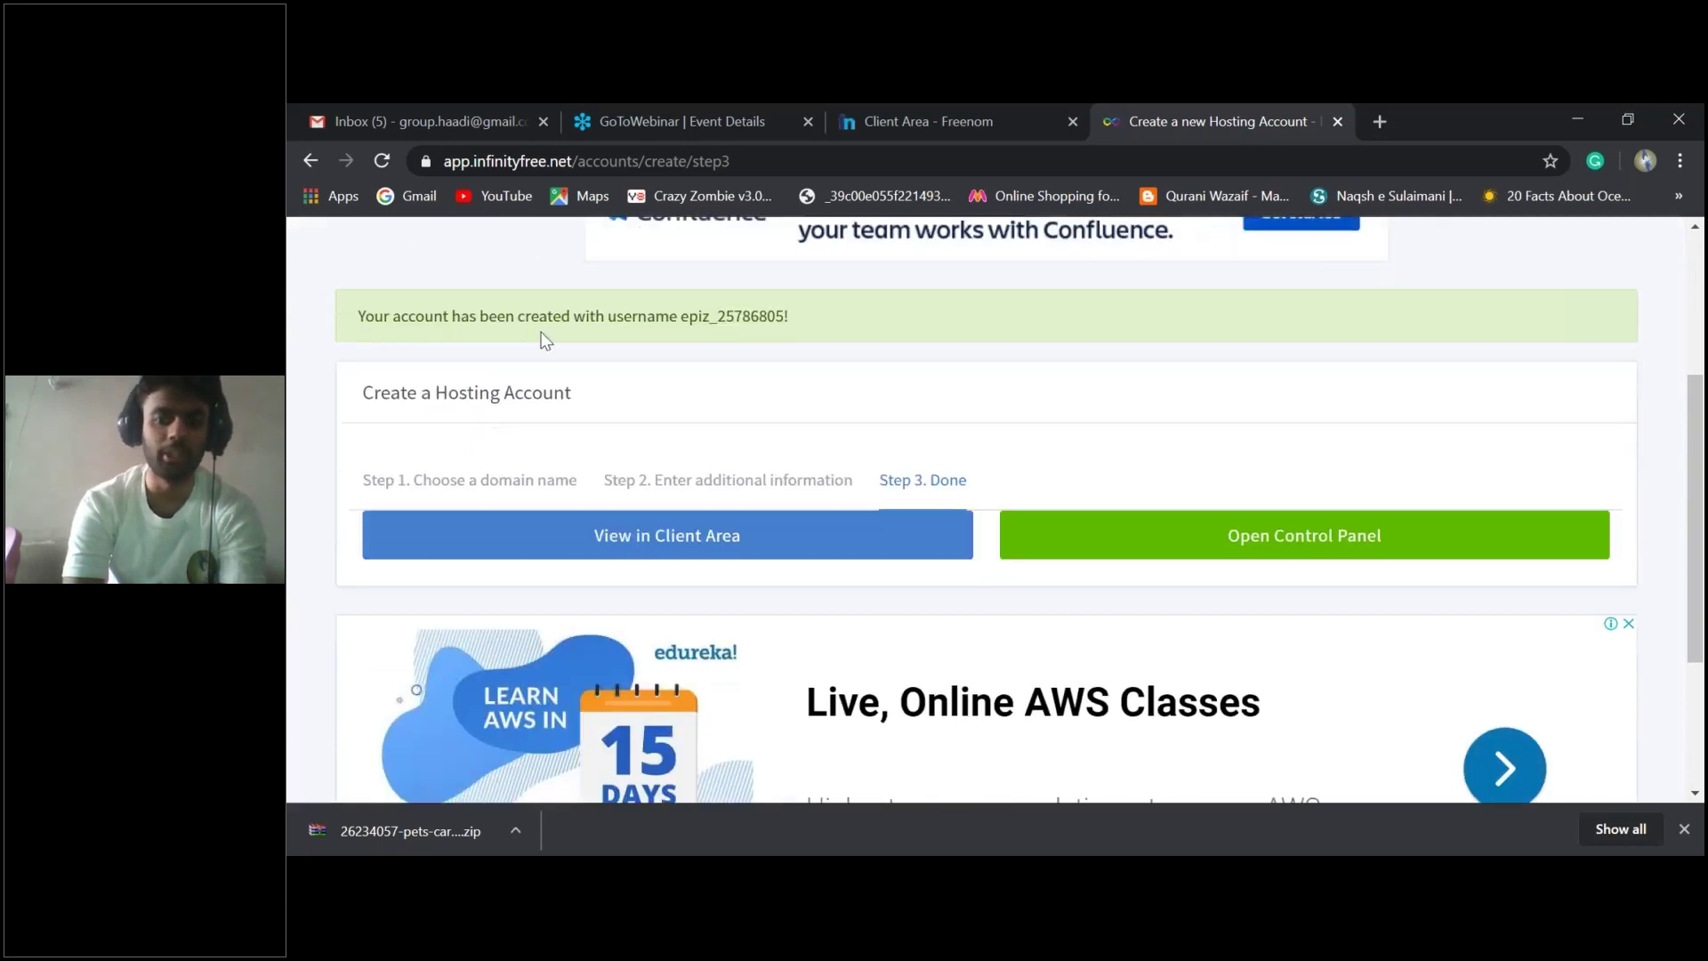
{"action": "left_click_drag", "start_coordinate": [703, 321], "coordinate": [588, 321]}
{"action": "left_click", "coordinate": [766, 321]}
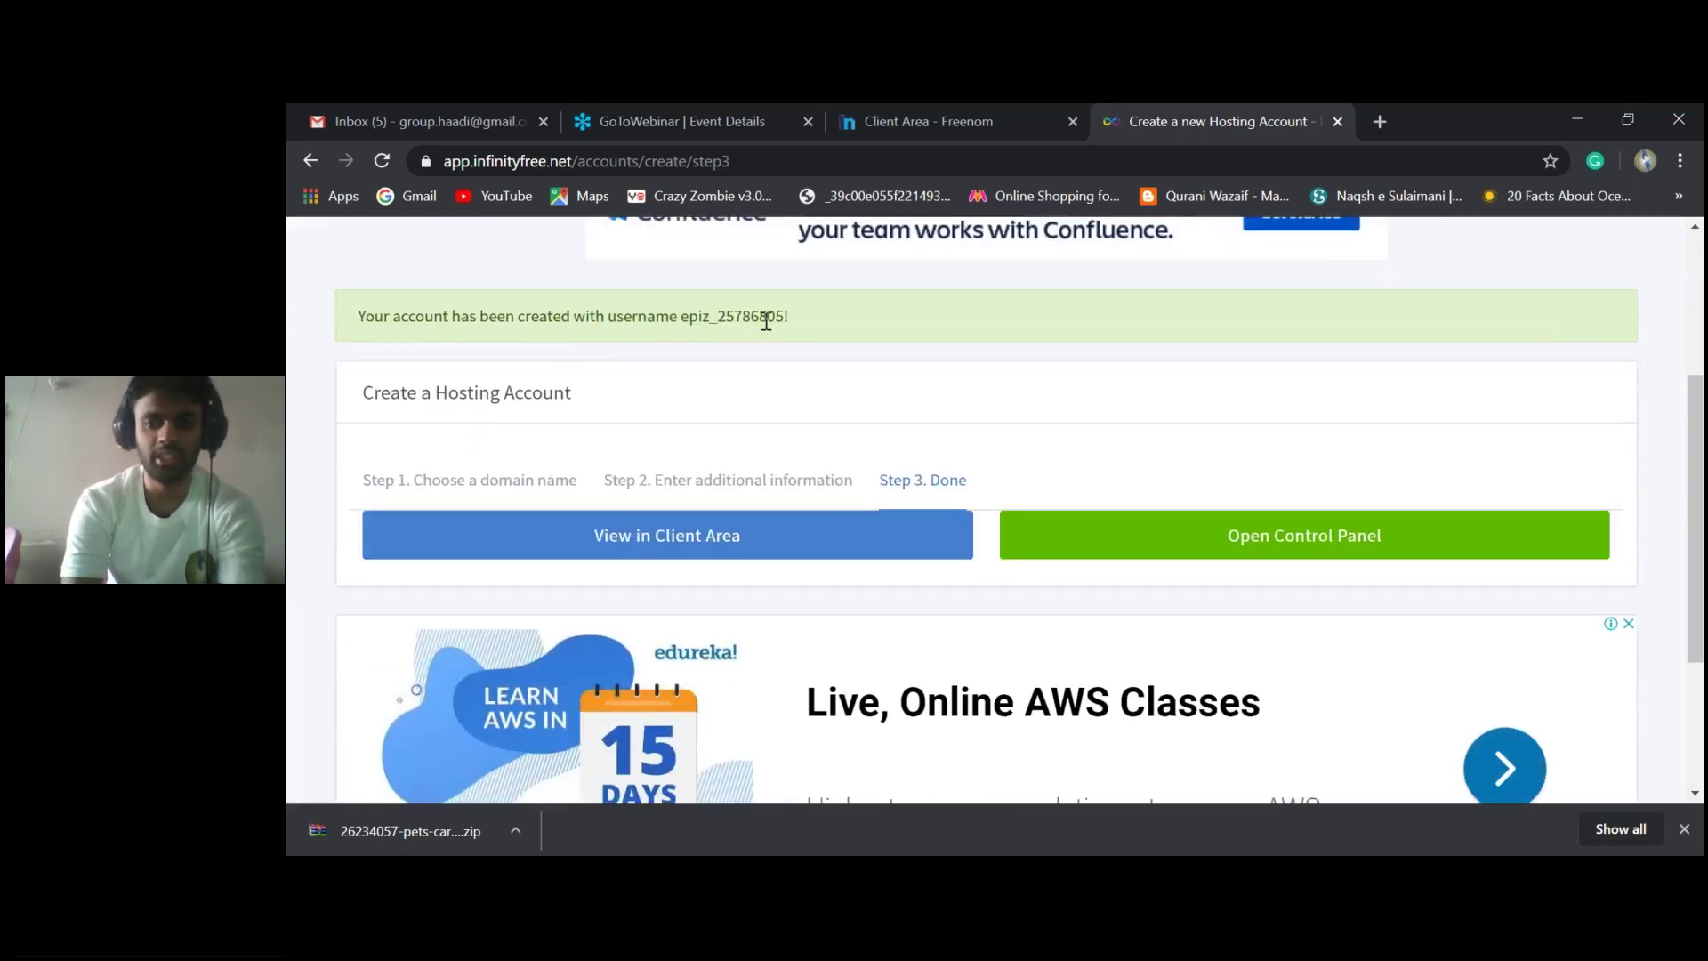
{"action": "double_click", "coordinate": [766, 321]}
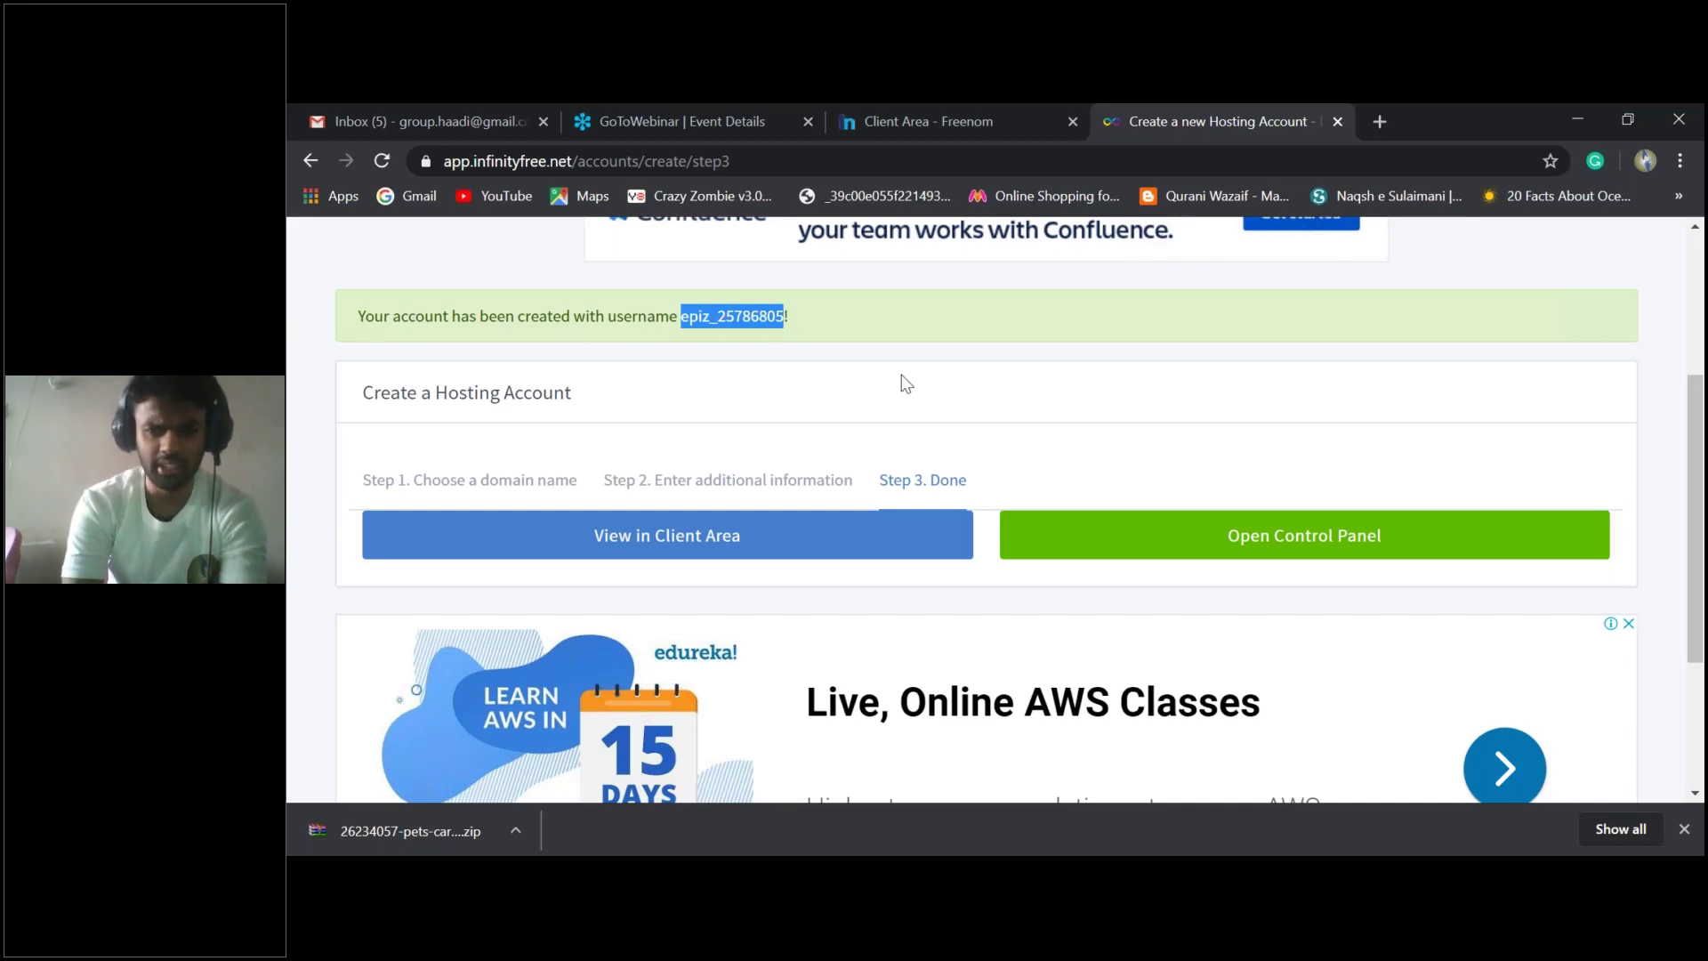
{"action": "scroll", "coordinate": [900, 375], "scroll_direction": "down", "scroll_amount": 3}
{"action": "scroll", "coordinate": [900, 375], "scroll_direction": "up", "scroll_amount": 1}
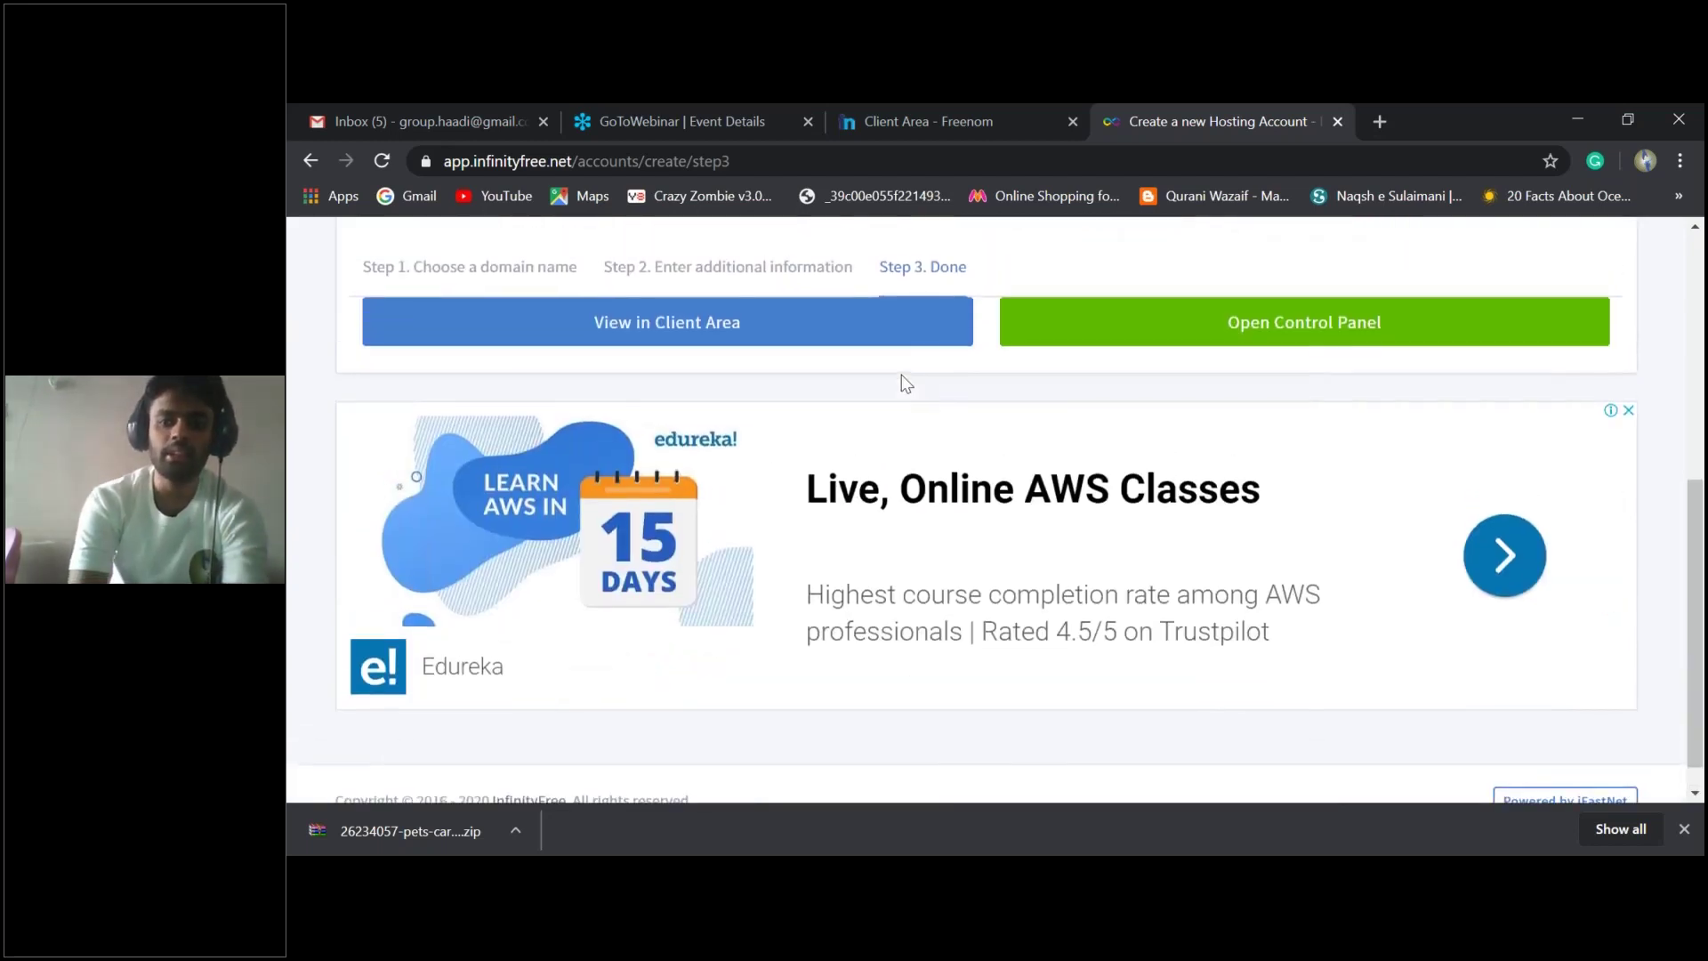
{"action": "scroll", "coordinate": [901, 375], "scroll_direction": "down", "scroll_amount": 1}
{"action": "scroll", "coordinate": [900, 376], "scroll_direction": "up", "scroll_amount": 1}
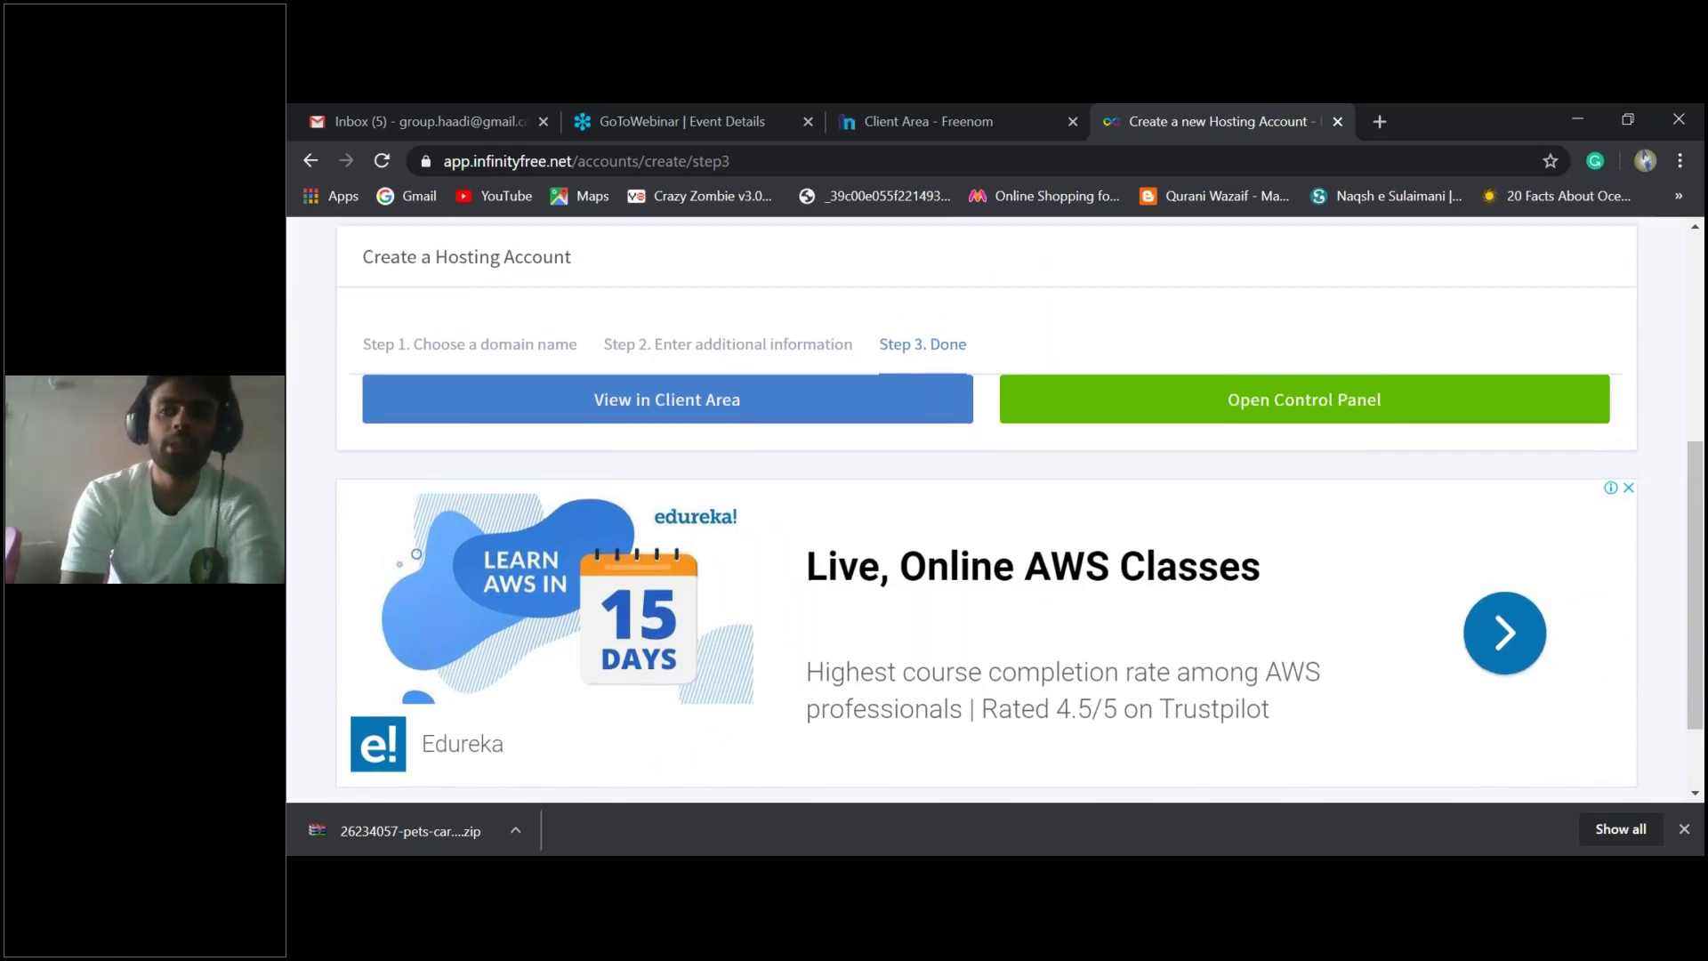
{"action": "scroll", "coordinate": [941, 389], "scroll_direction": "up", "scroll_amount": 1}
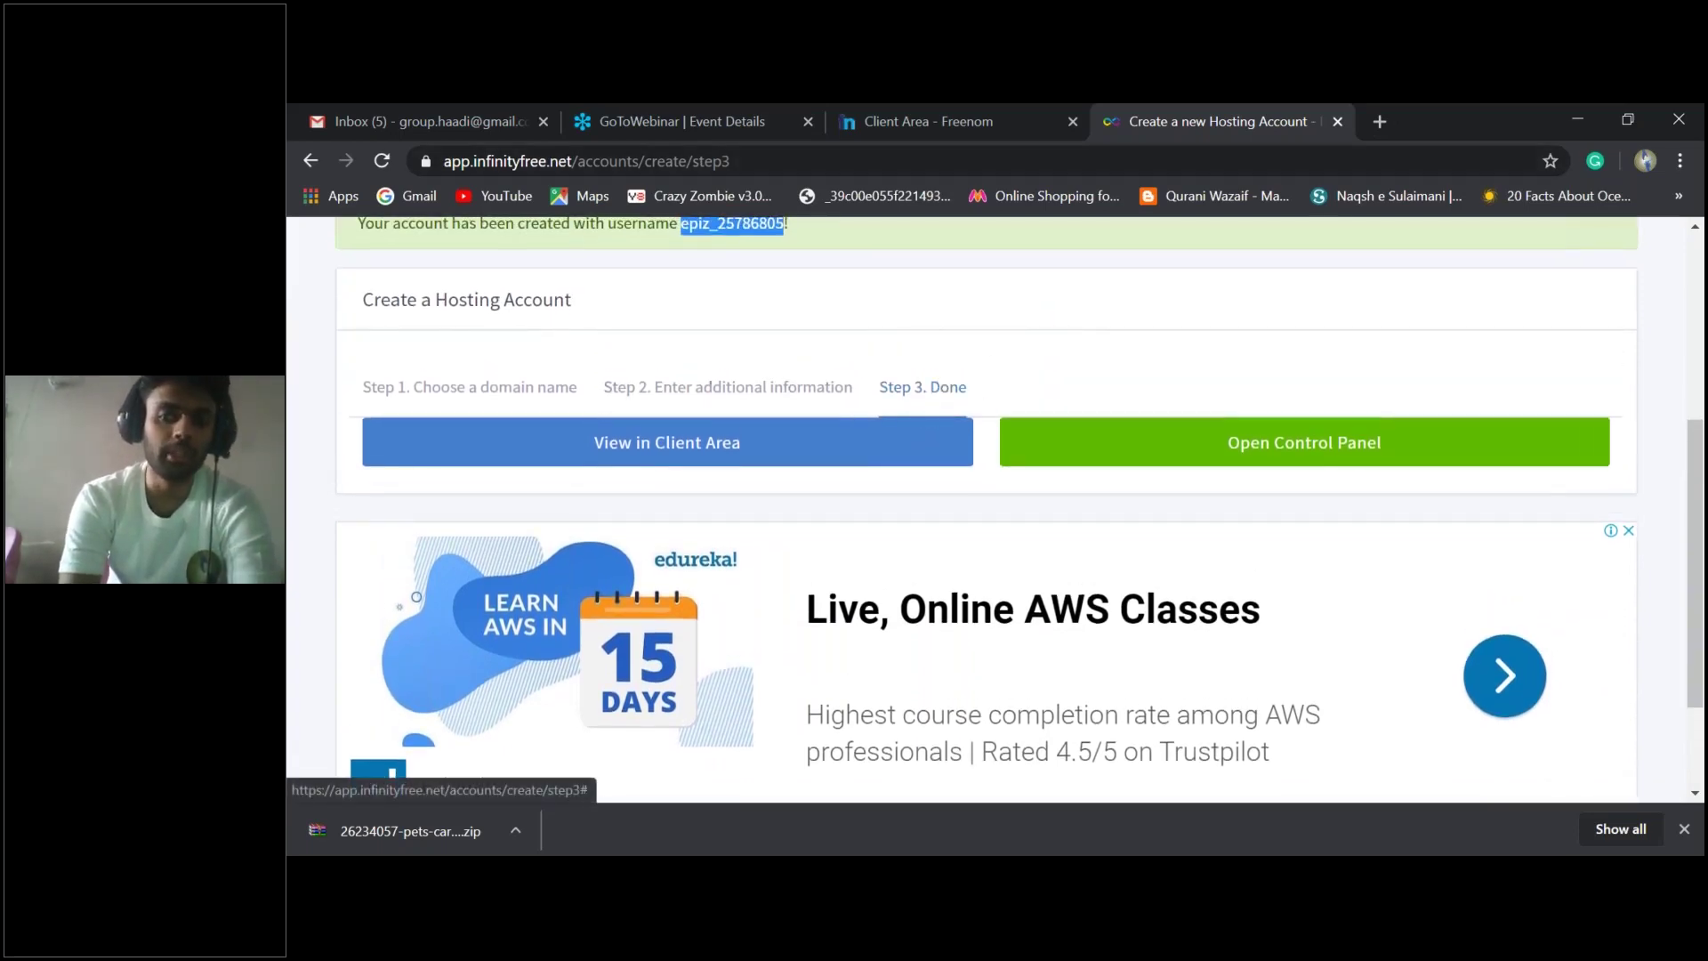
{"action": "scroll", "coordinate": [941, 389], "scroll_direction": "down", "scroll_amount": 1}
{"action": "scroll", "coordinate": [1017, 509], "scroll_direction": "down", "scroll_amount": 2}
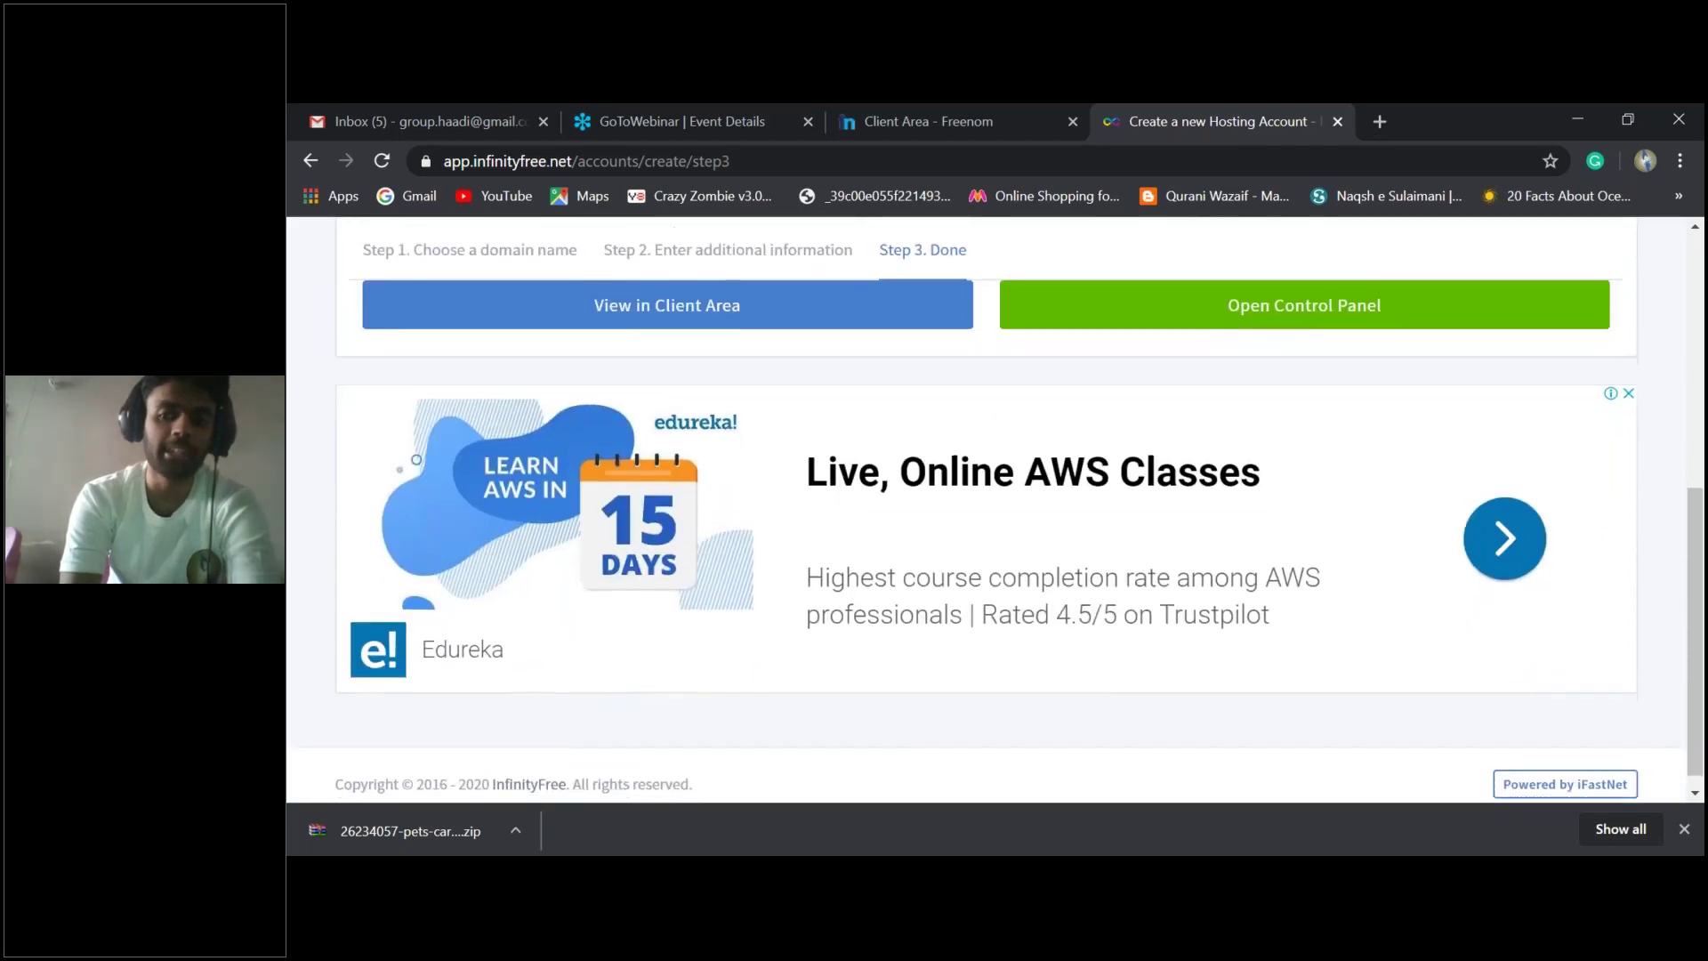
{"action": "scroll", "coordinate": [1018, 509], "scroll_direction": "up", "scroll_amount": 2}
{"action": "scroll", "coordinate": [963, 379], "scroll_direction": "up", "scroll_amount": 2}
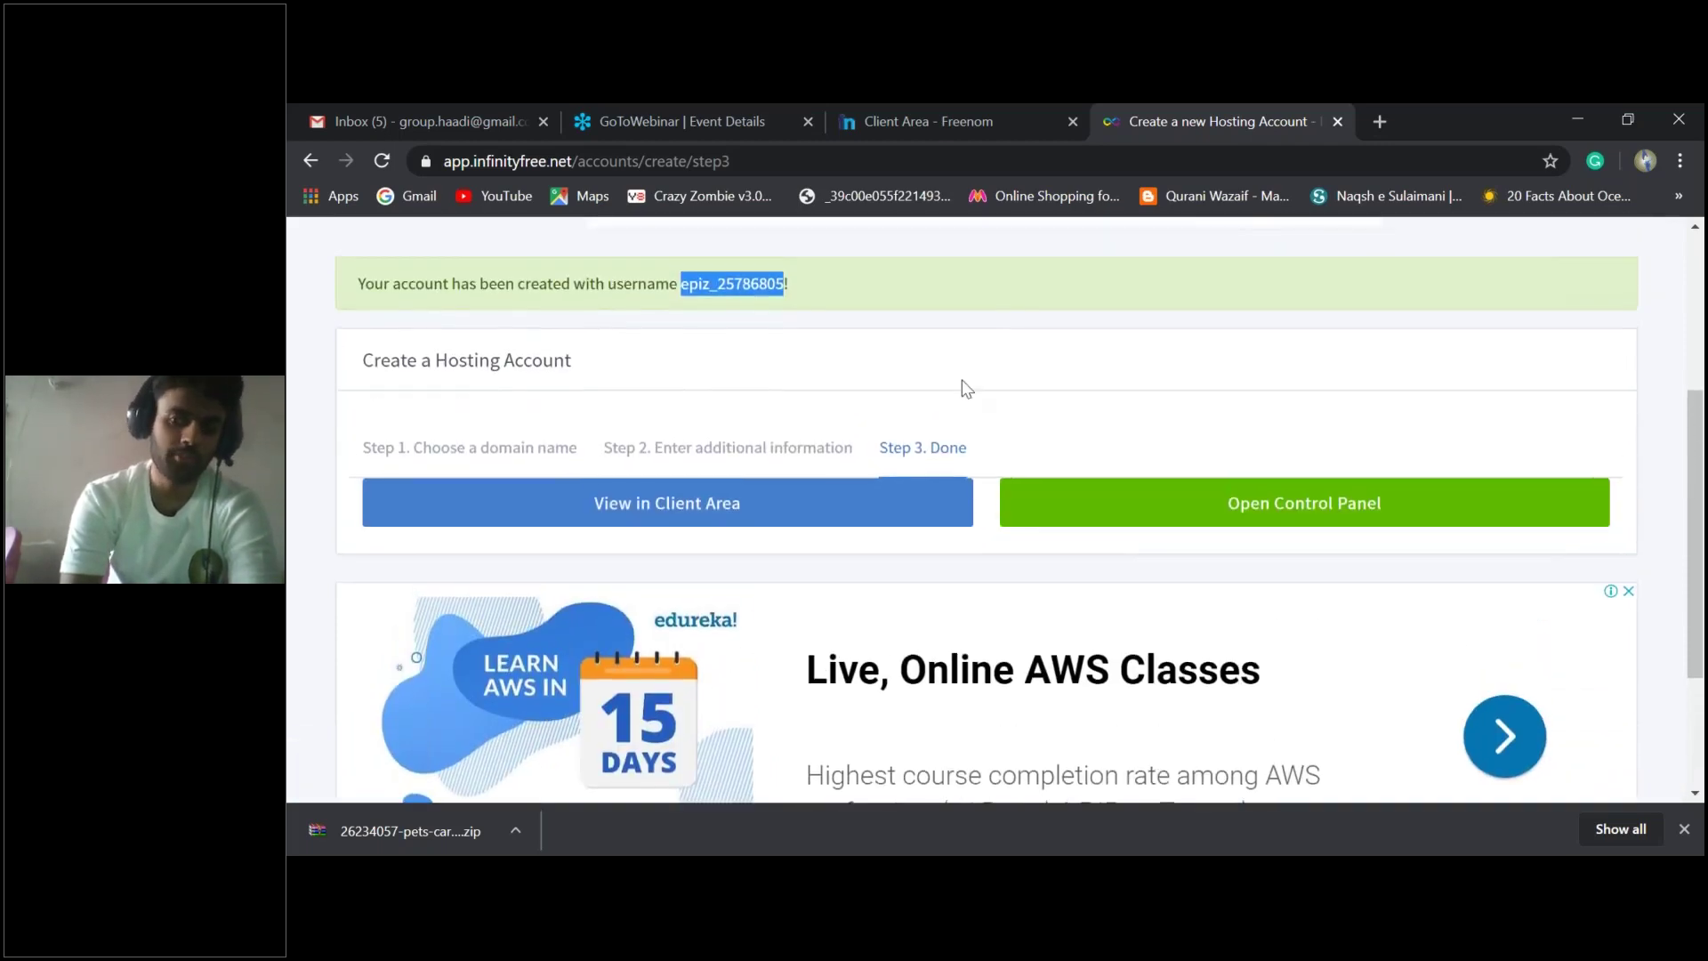
- Open the hosting control panel in a new tab
{"action": "left_click", "coordinate": [963, 379]}
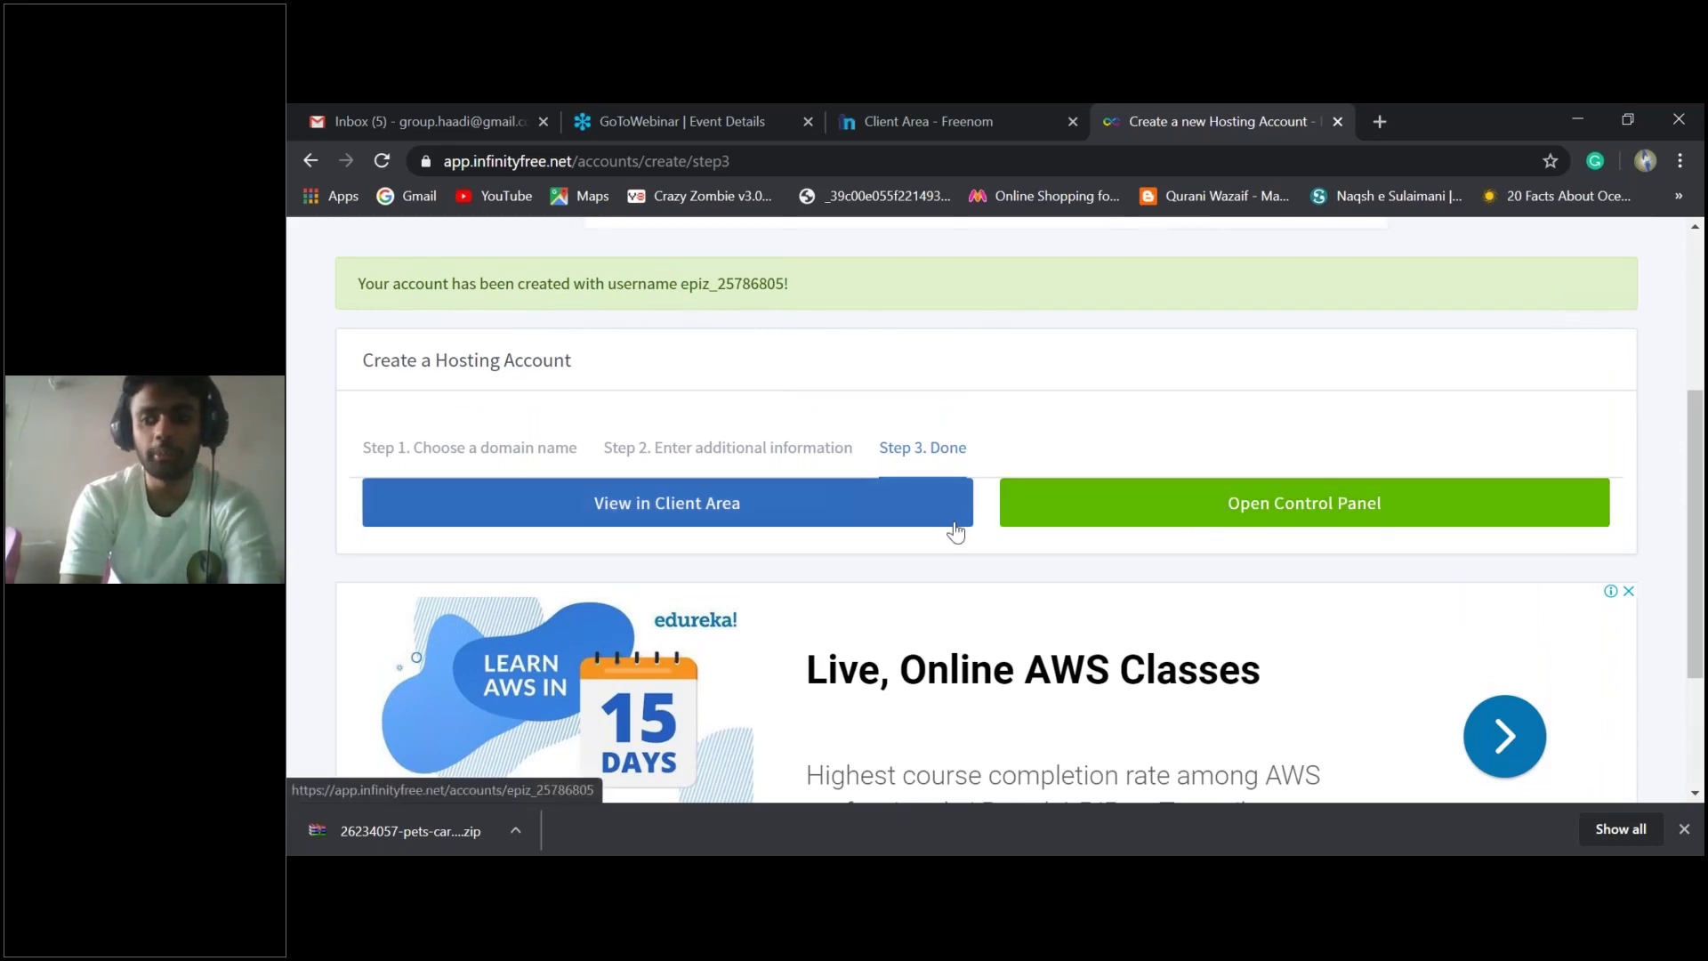
{"action": "scroll", "coordinate": [955, 531], "scroll_direction": "down", "scroll_amount": 1}
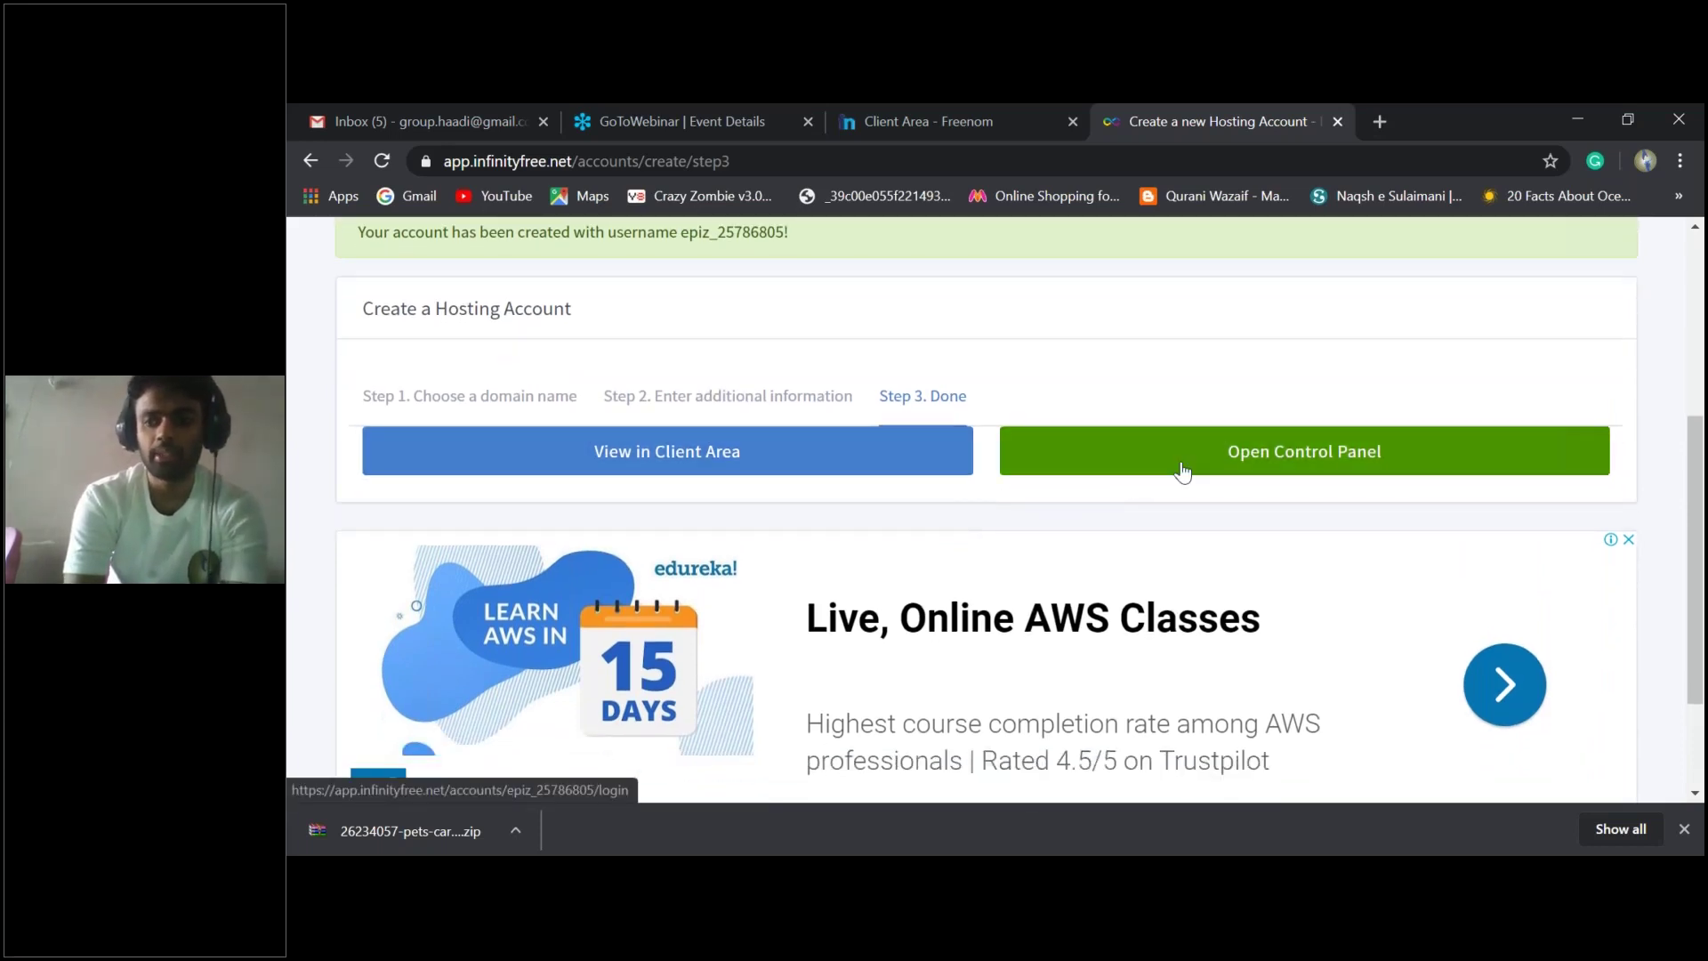
{"action": "middle_click", "coordinate": [1182, 470]}
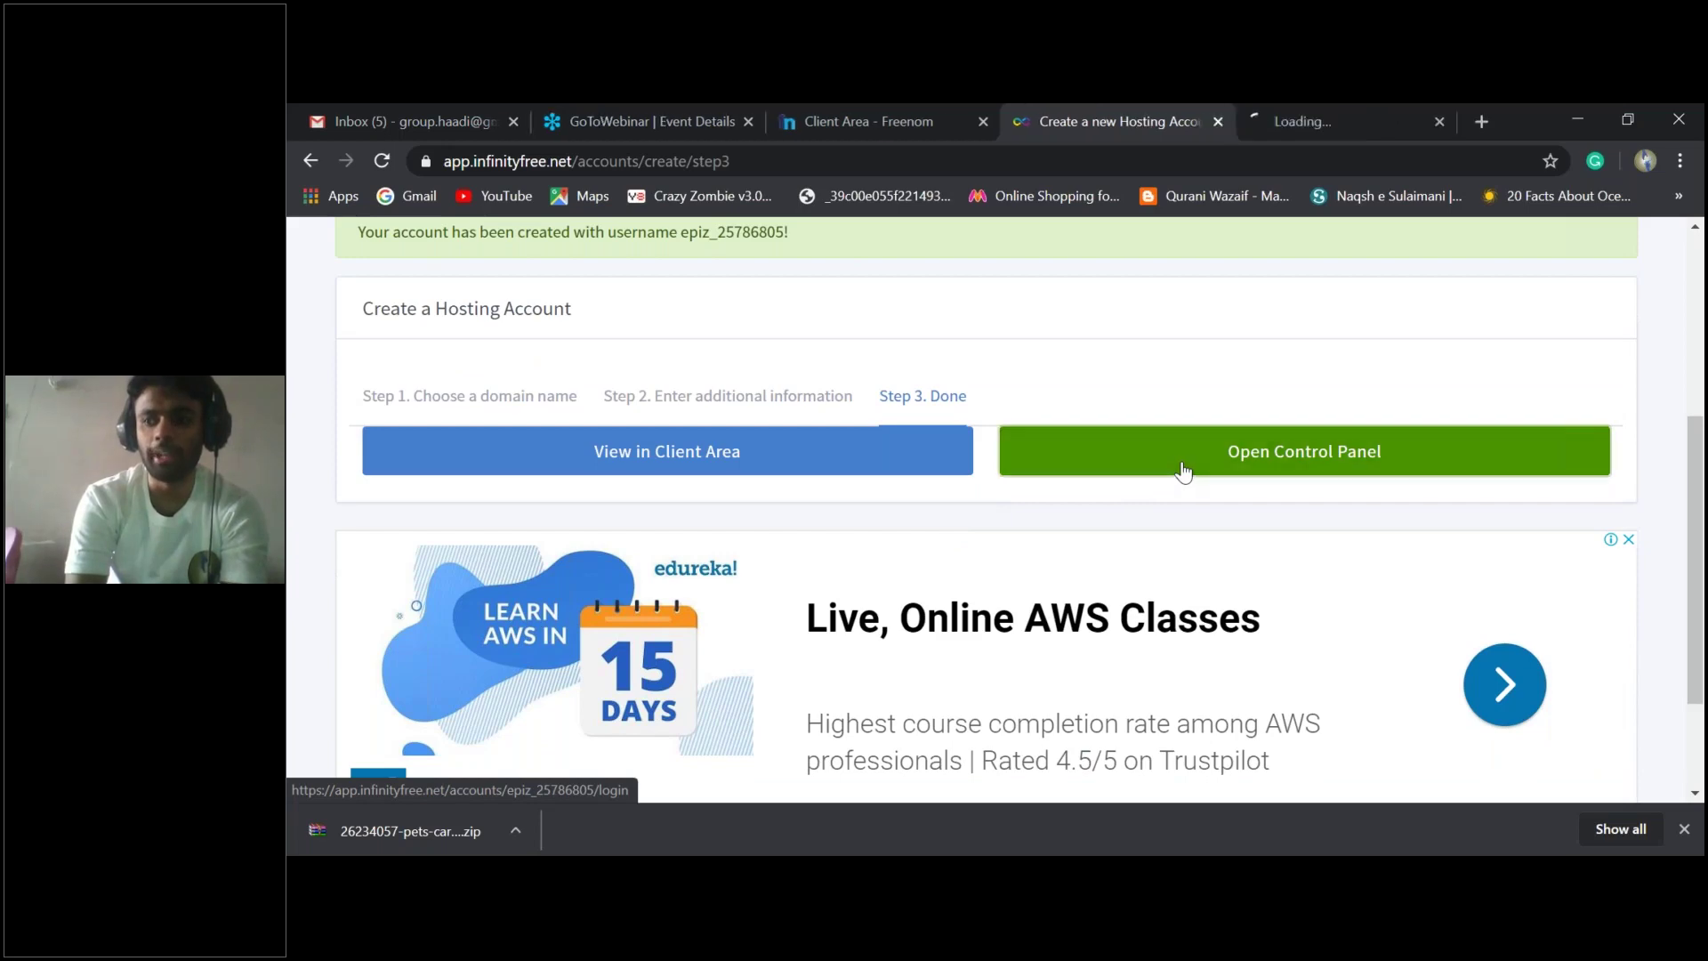
- Bring up the hosting control panel and select the account username in its greeting
{"action": "left_click", "coordinate": [1299, 107]}
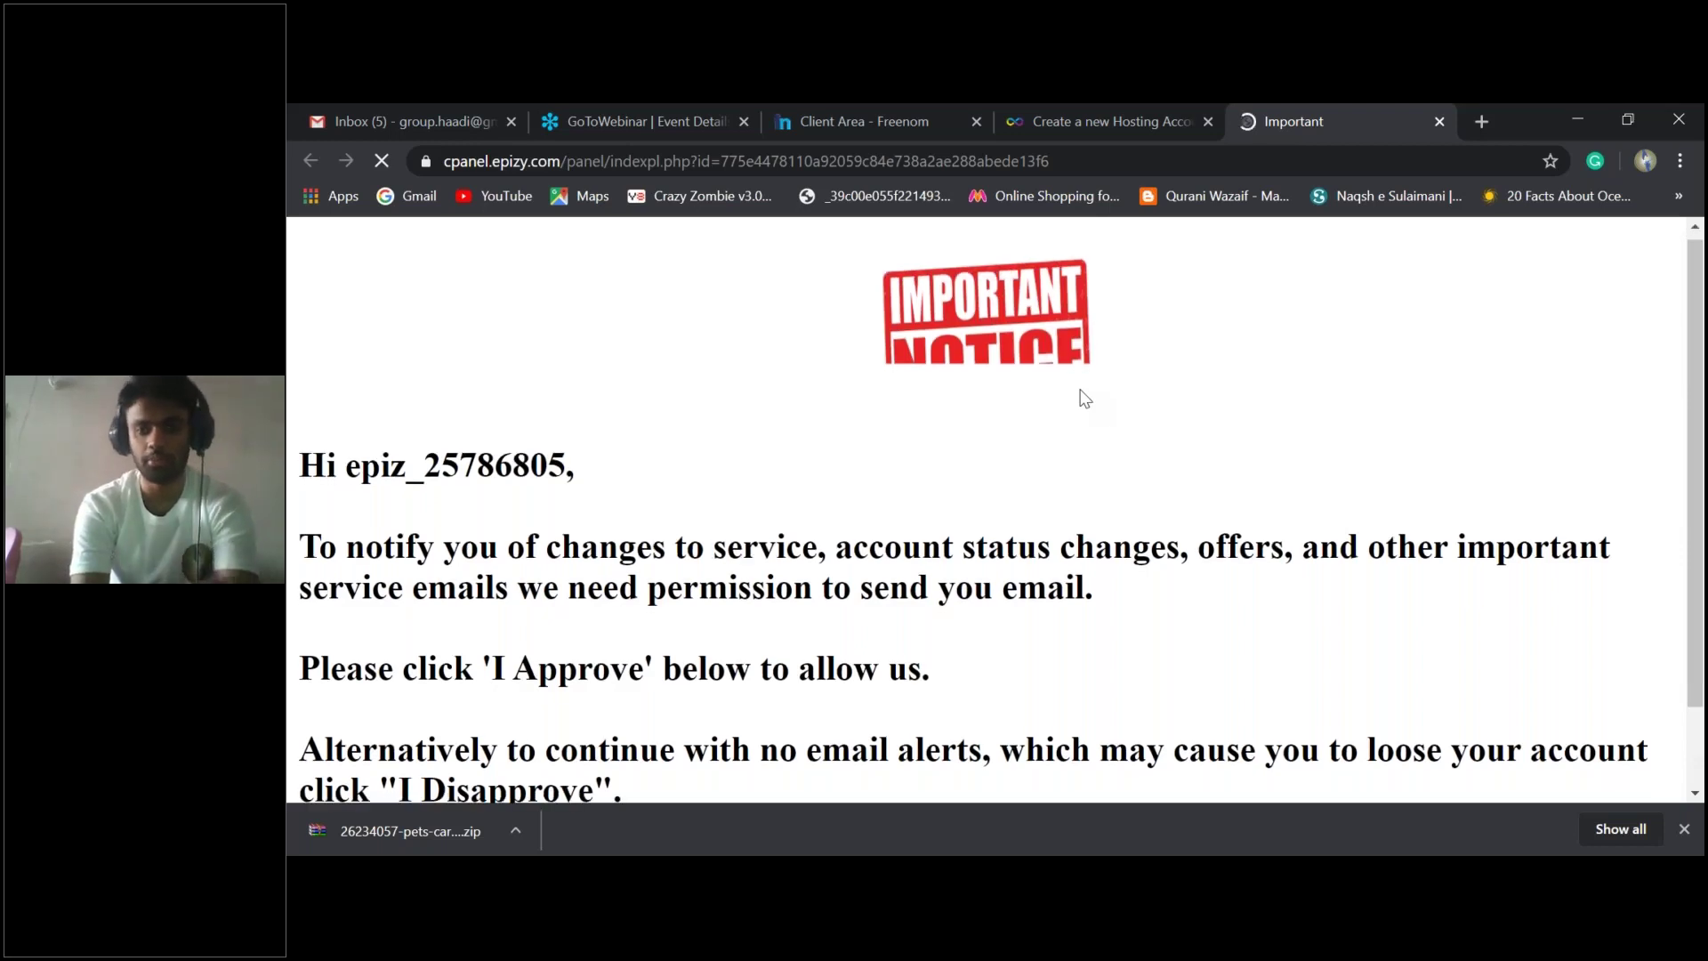
{"action": "scroll", "coordinate": [1080, 392], "scroll_direction": "down", "scroll_amount": 2}
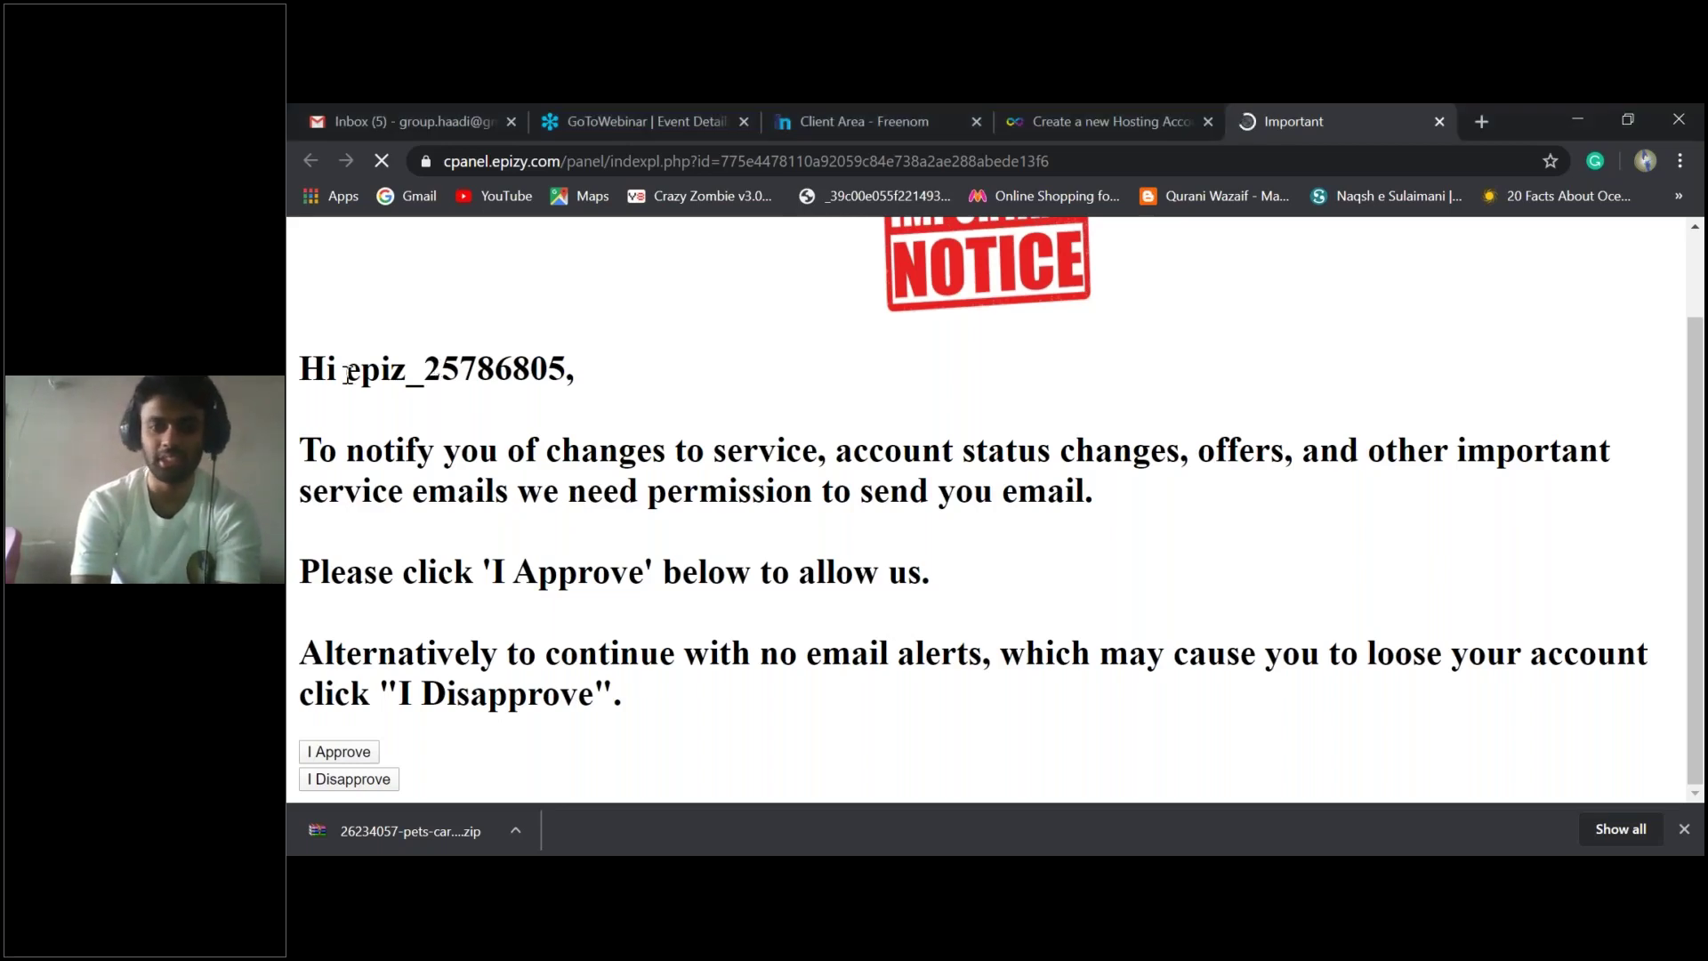
{"action": "double_click", "coordinate": [538, 380]}
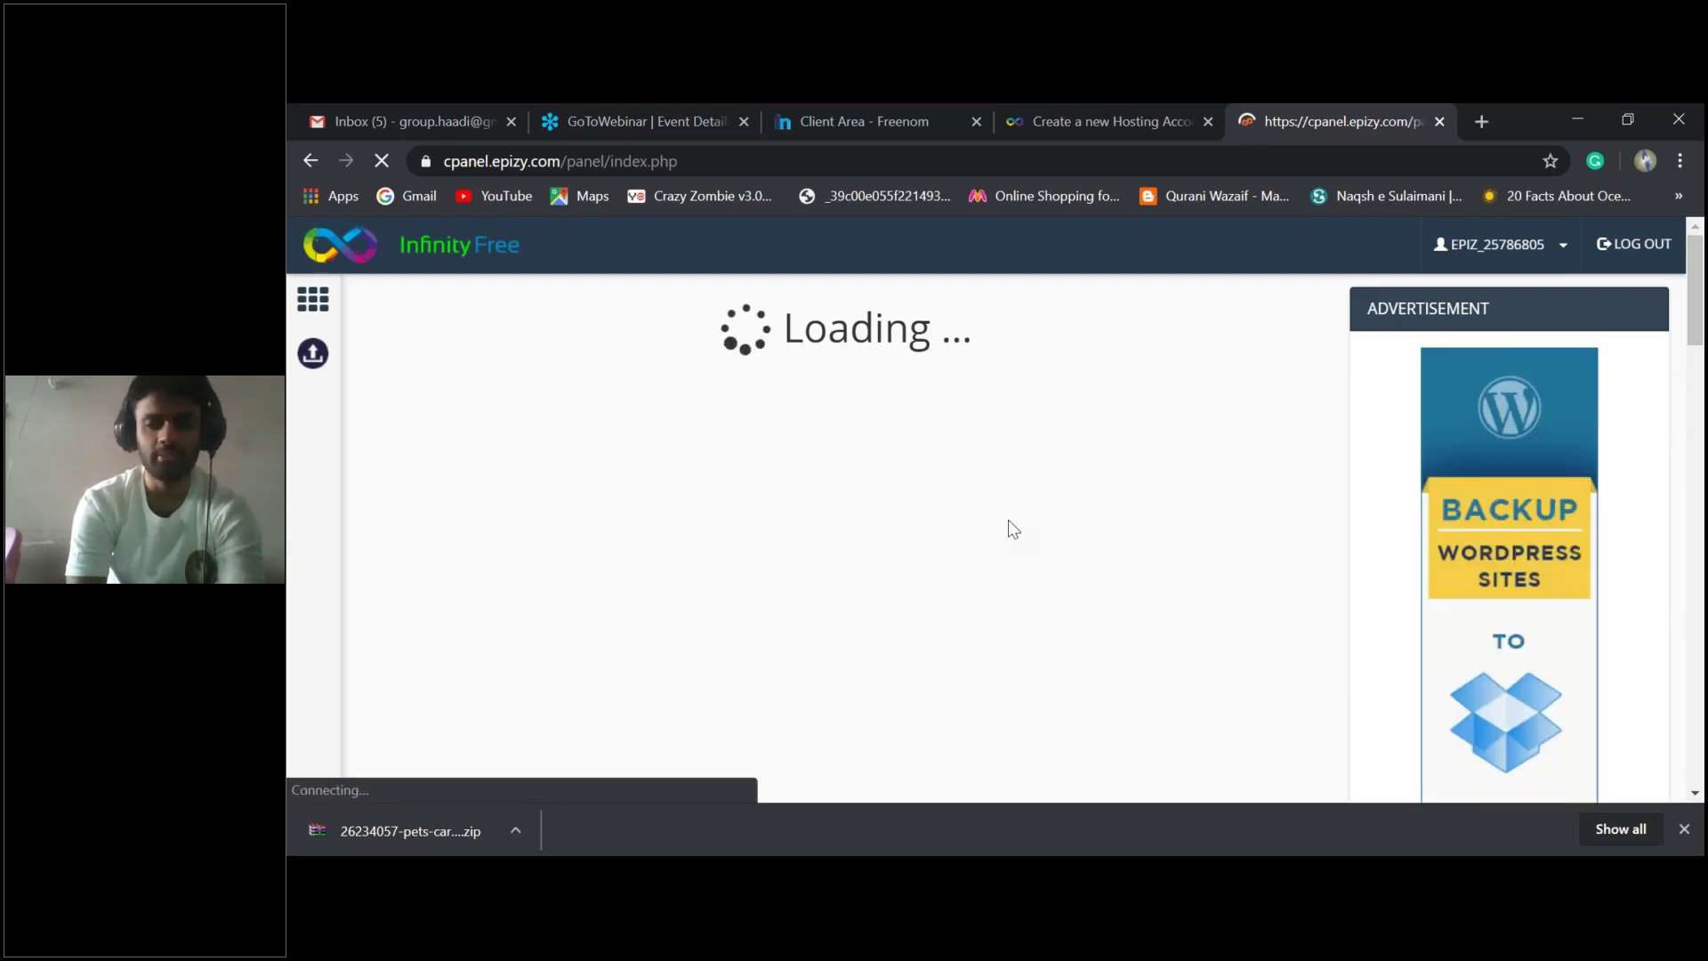
- Scroll through the cPanel sections and launch Softaculous Apps Installer from Software
{"action": "scroll", "coordinate": [845, 533], "scroll_direction": "down", "scroll_amount": 7}
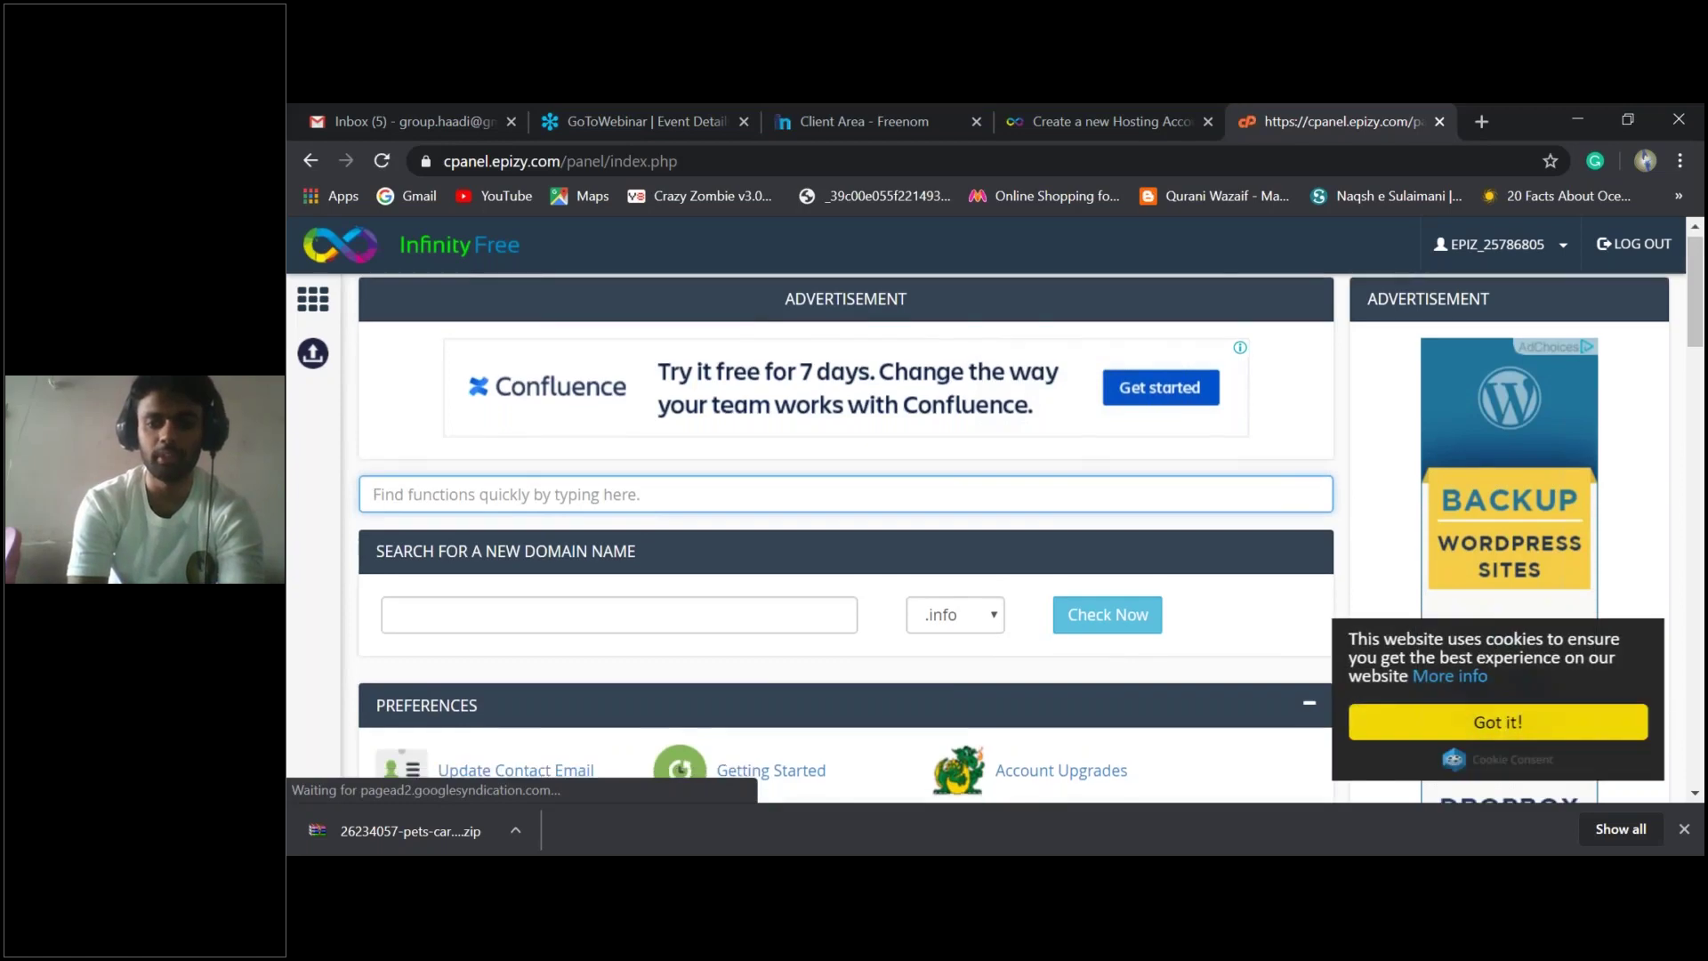
{"action": "scroll", "coordinate": [846, 533], "scroll_direction": "down", "scroll_amount": 10}
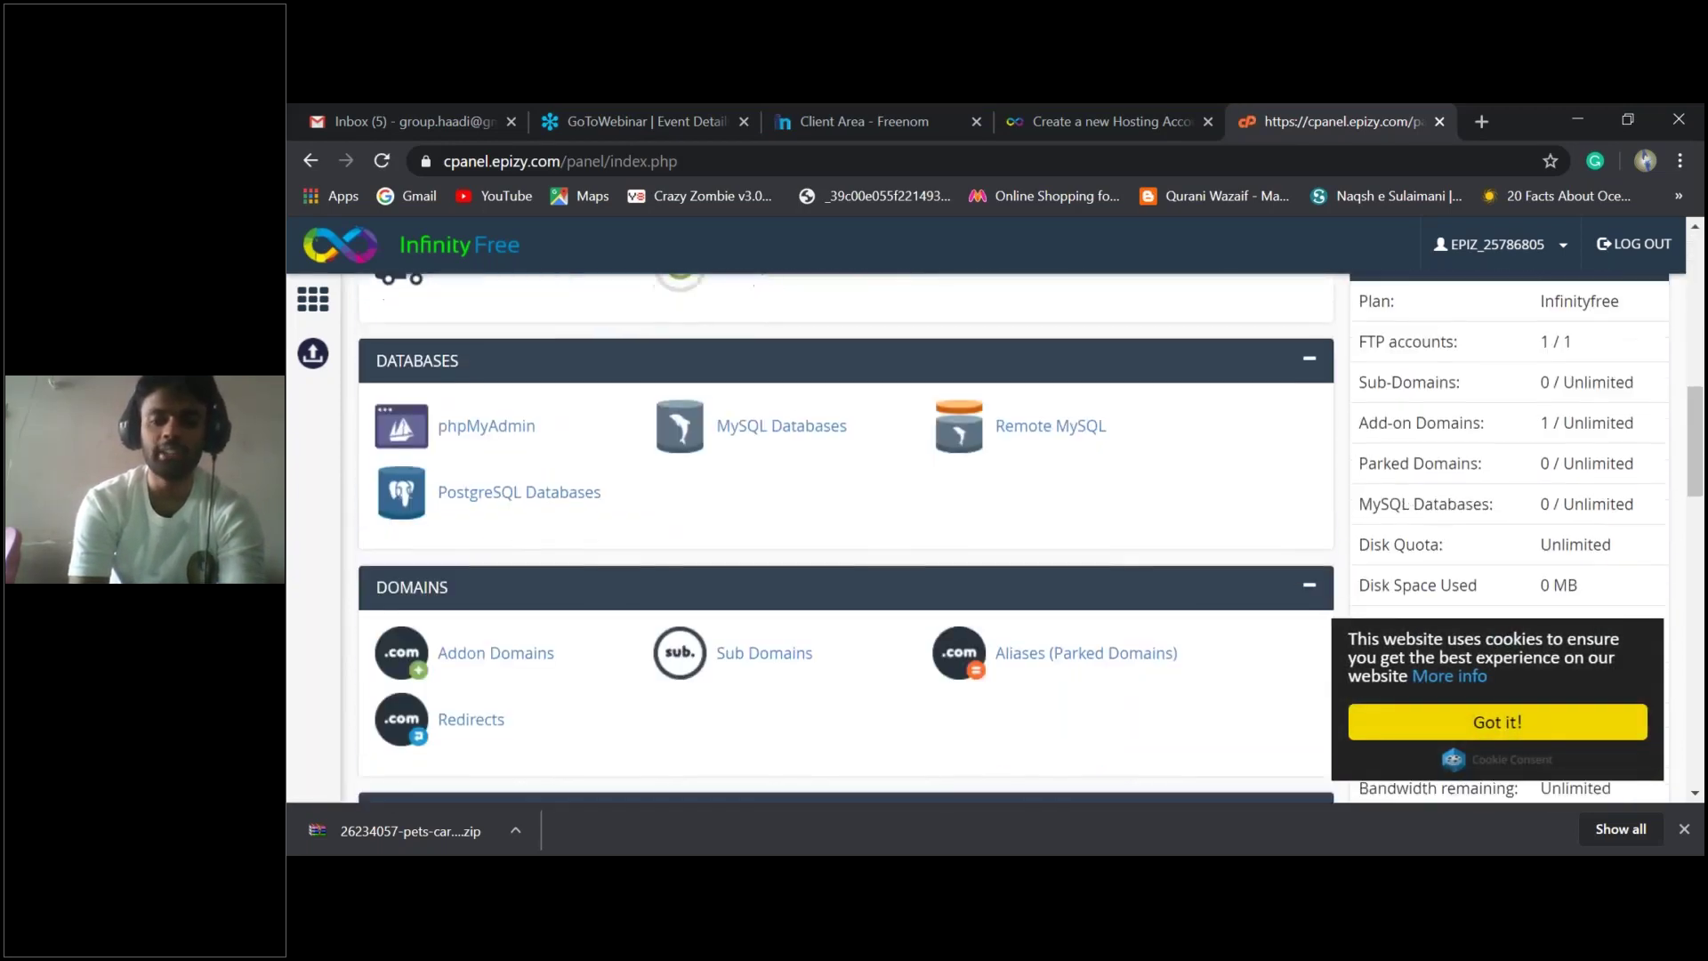
{"action": "scroll", "coordinate": [756, 340], "scroll_direction": "down", "scroll_amount": 5}
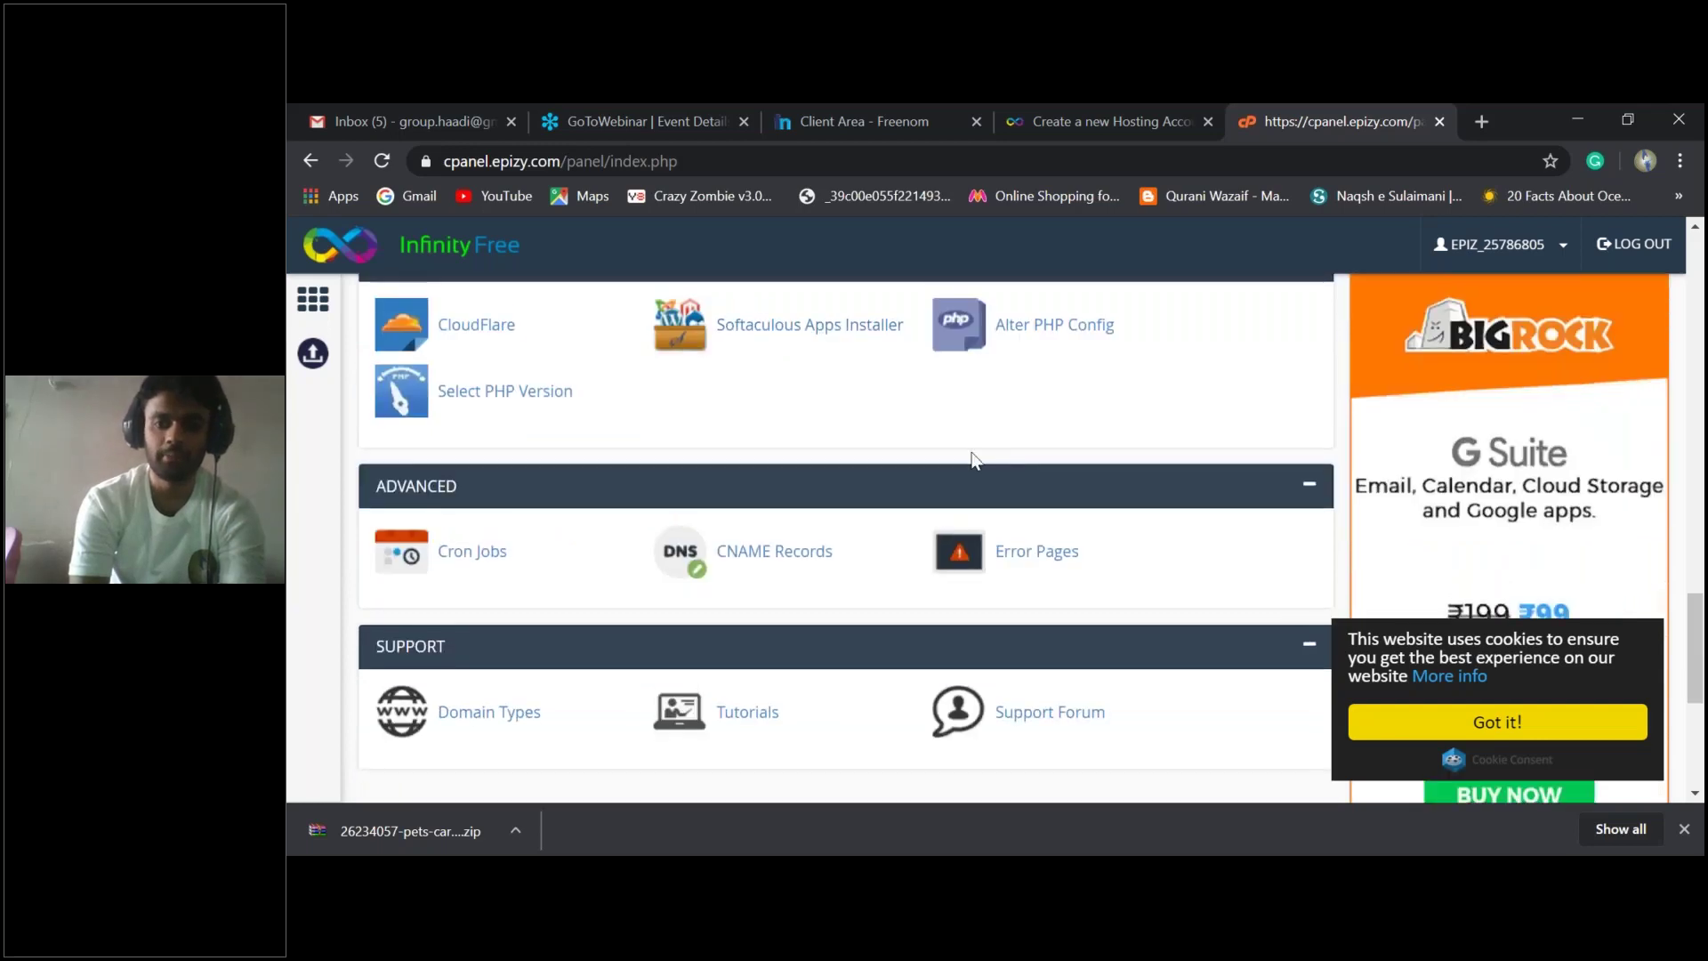
{"action": "scroll", "coordinate": [974, 461], "scroll_direction": "up", "scroll_amount": 15}
{"action": "scroll", "coordinate": [974, 461], "scroll_direction": "up", "scroll_amount": 2}
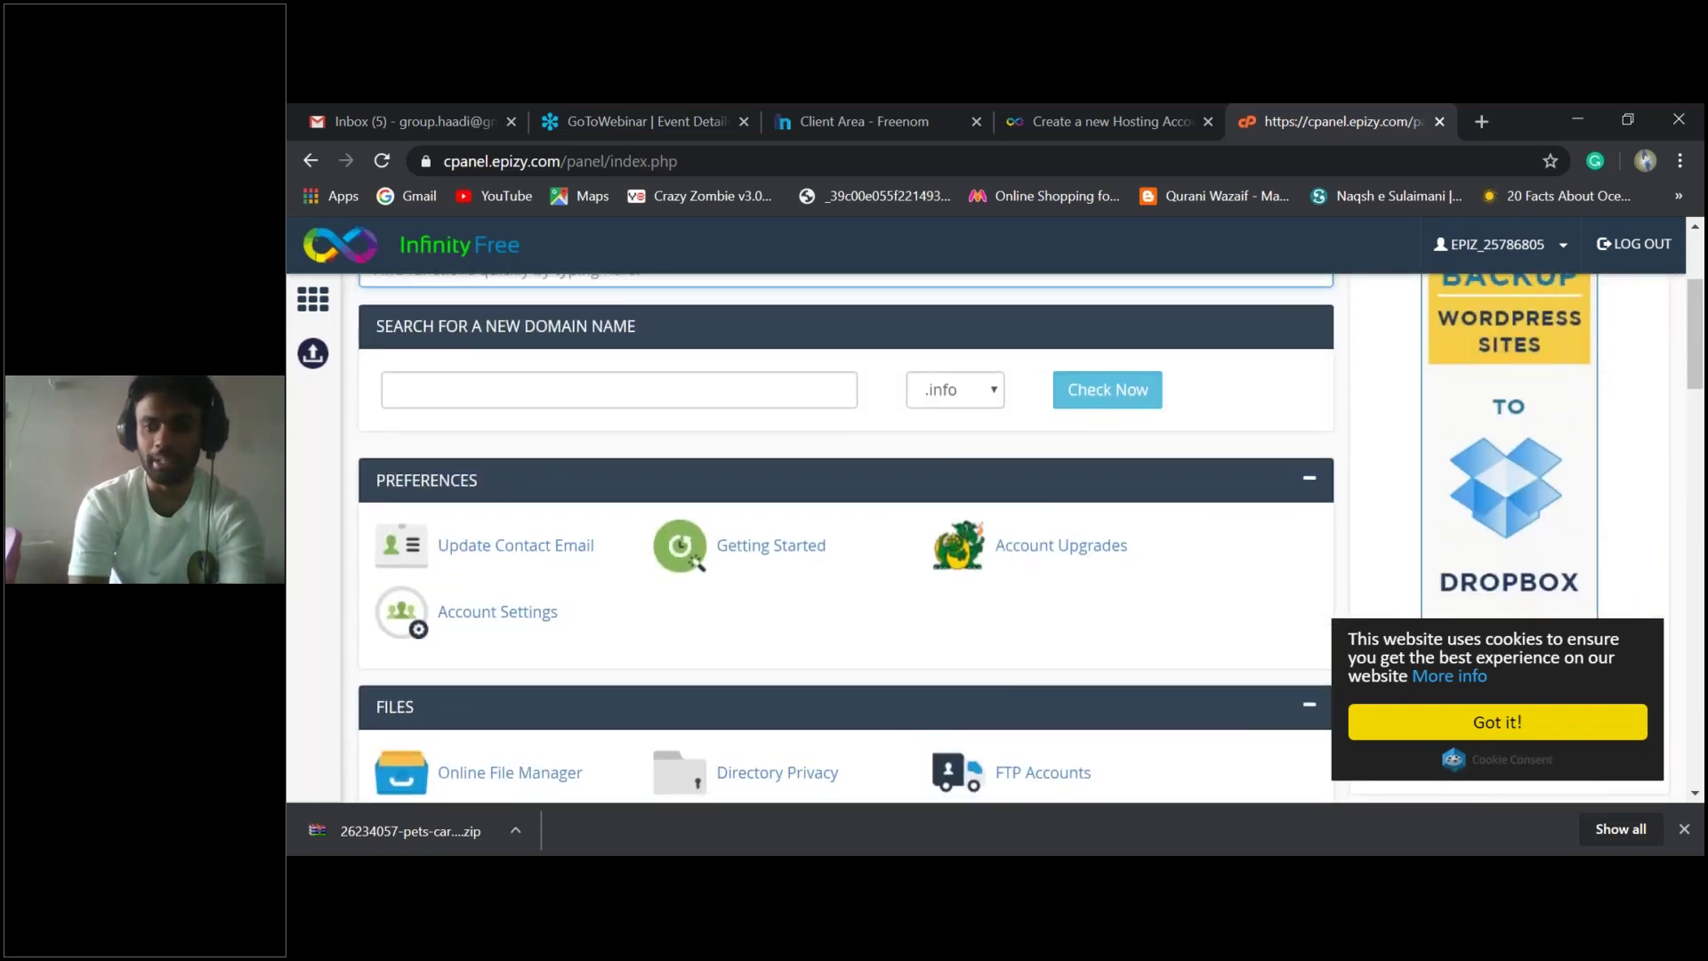
{"action": "scroll", "coordinate": [1006, 462], "scroll_direction": "down", "scroll_amount": 2}
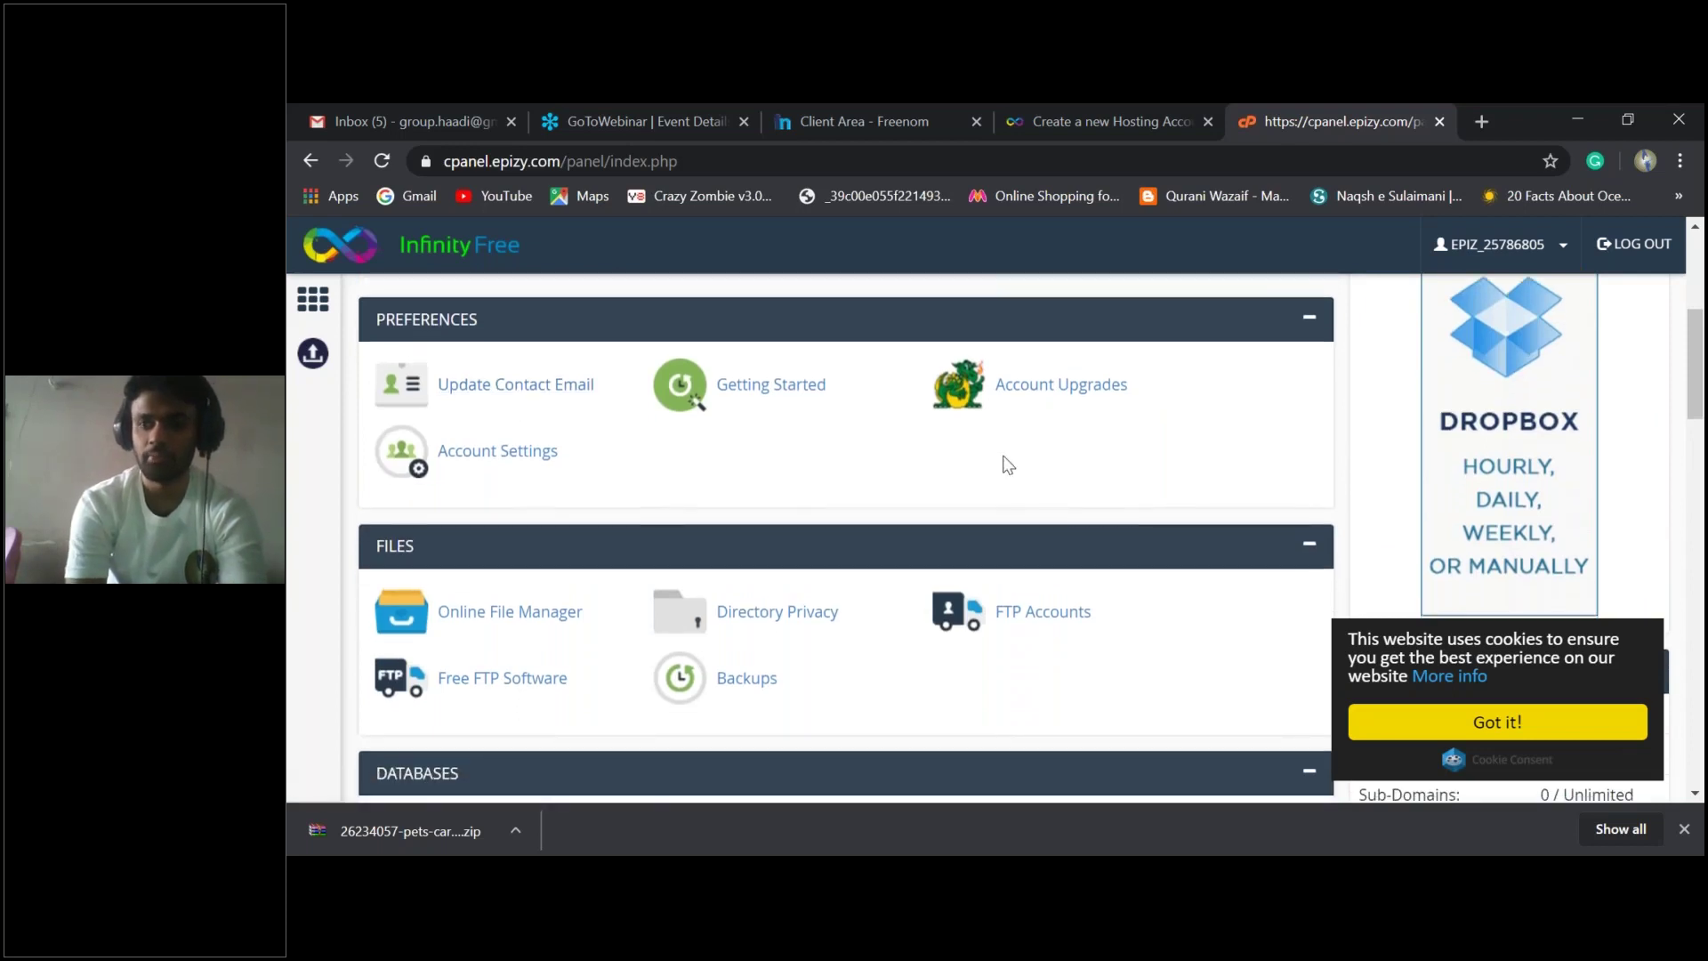
{"action": "scroll", "coordinate": [1003, 463], "scroll_direction": "down", "scroll_amount": 1}
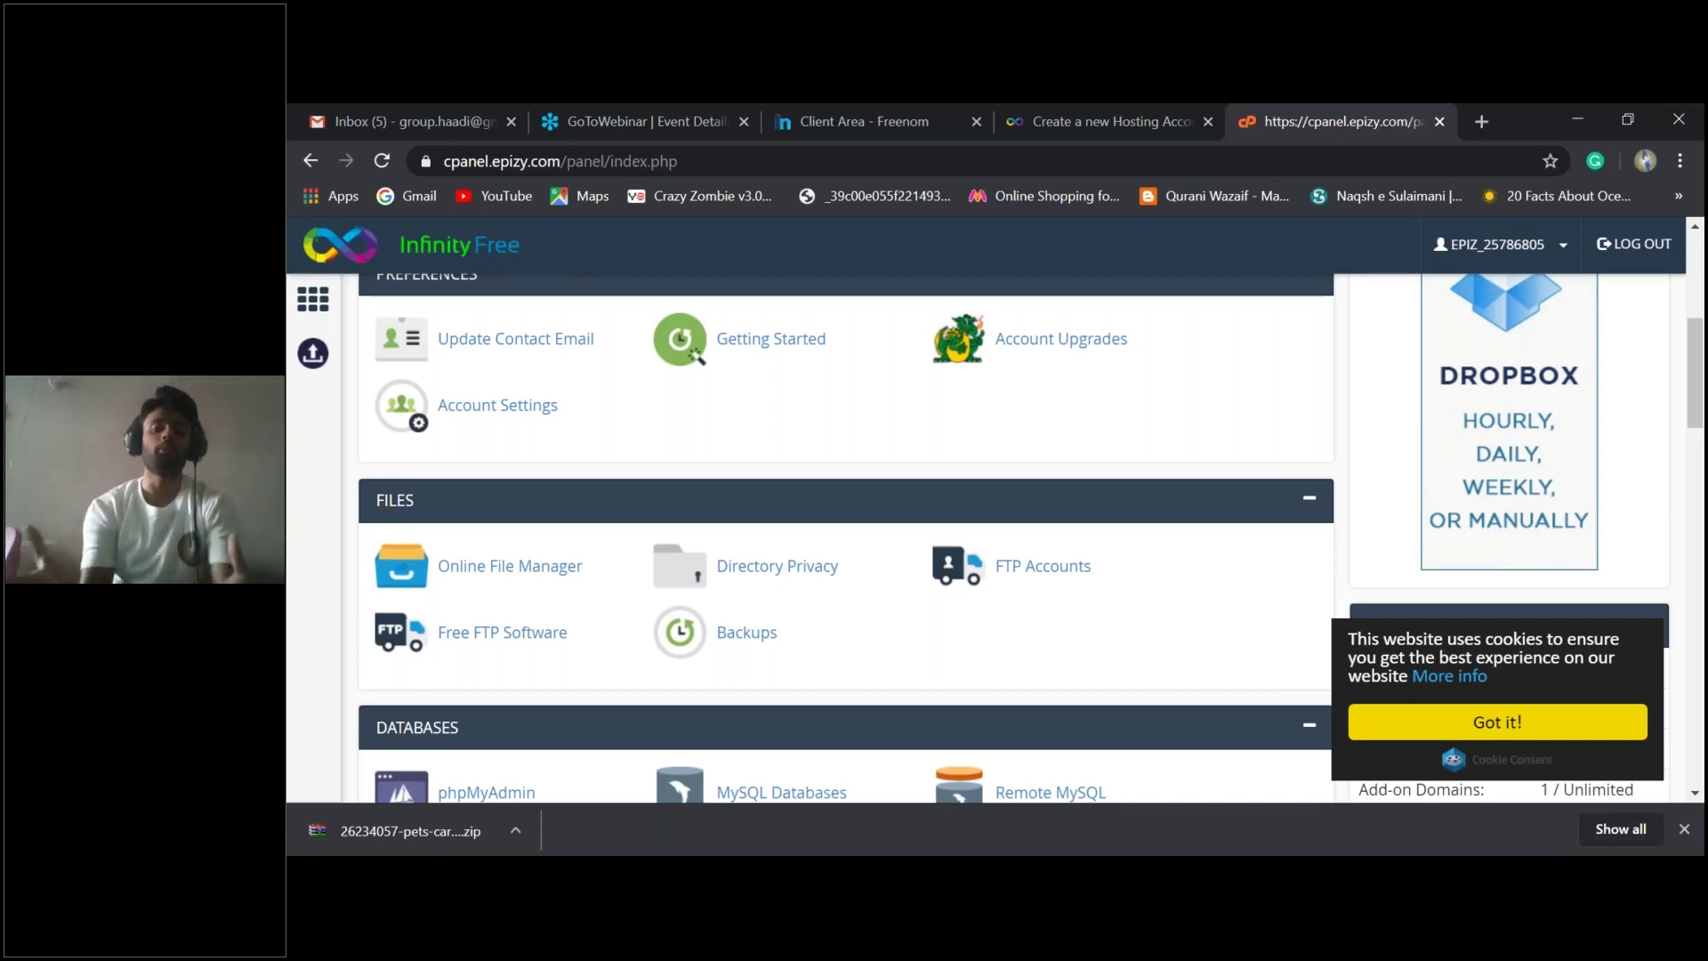
{"action": "scroll", "coordinate": [845, 534], "scroll_direction": "down", "scroll_amount": 6}
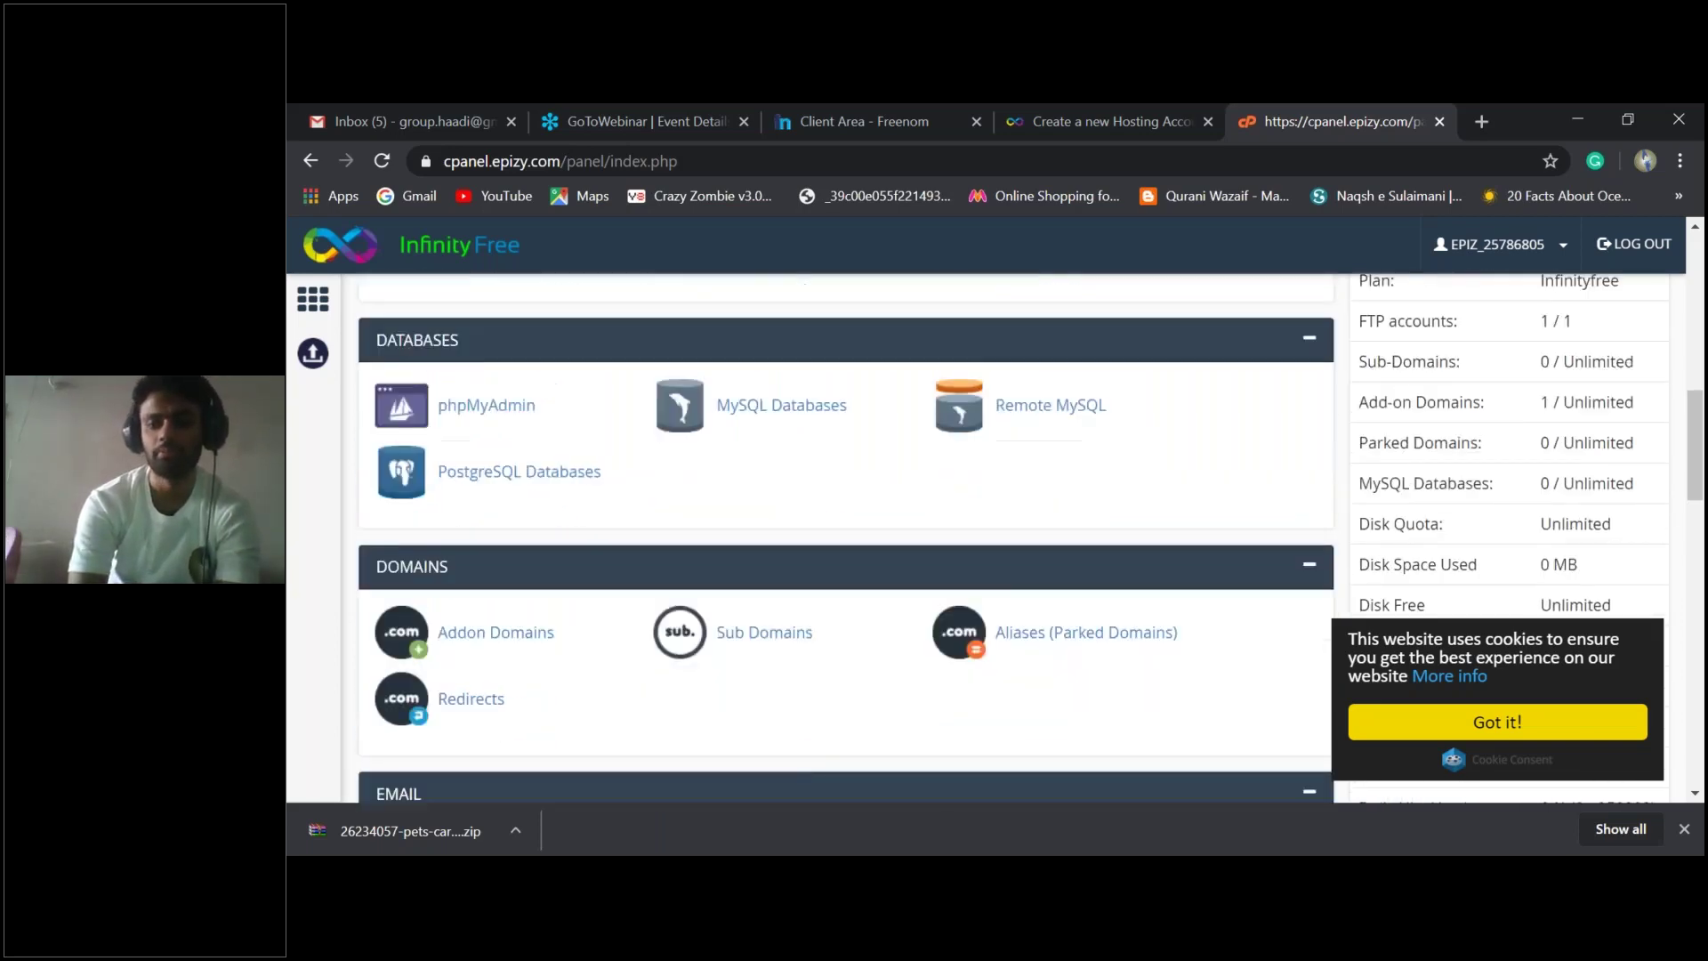
{"action": "scroll", "coordinate": [846, 534], "scroll_direction": "down", "scroll_amount": 6}
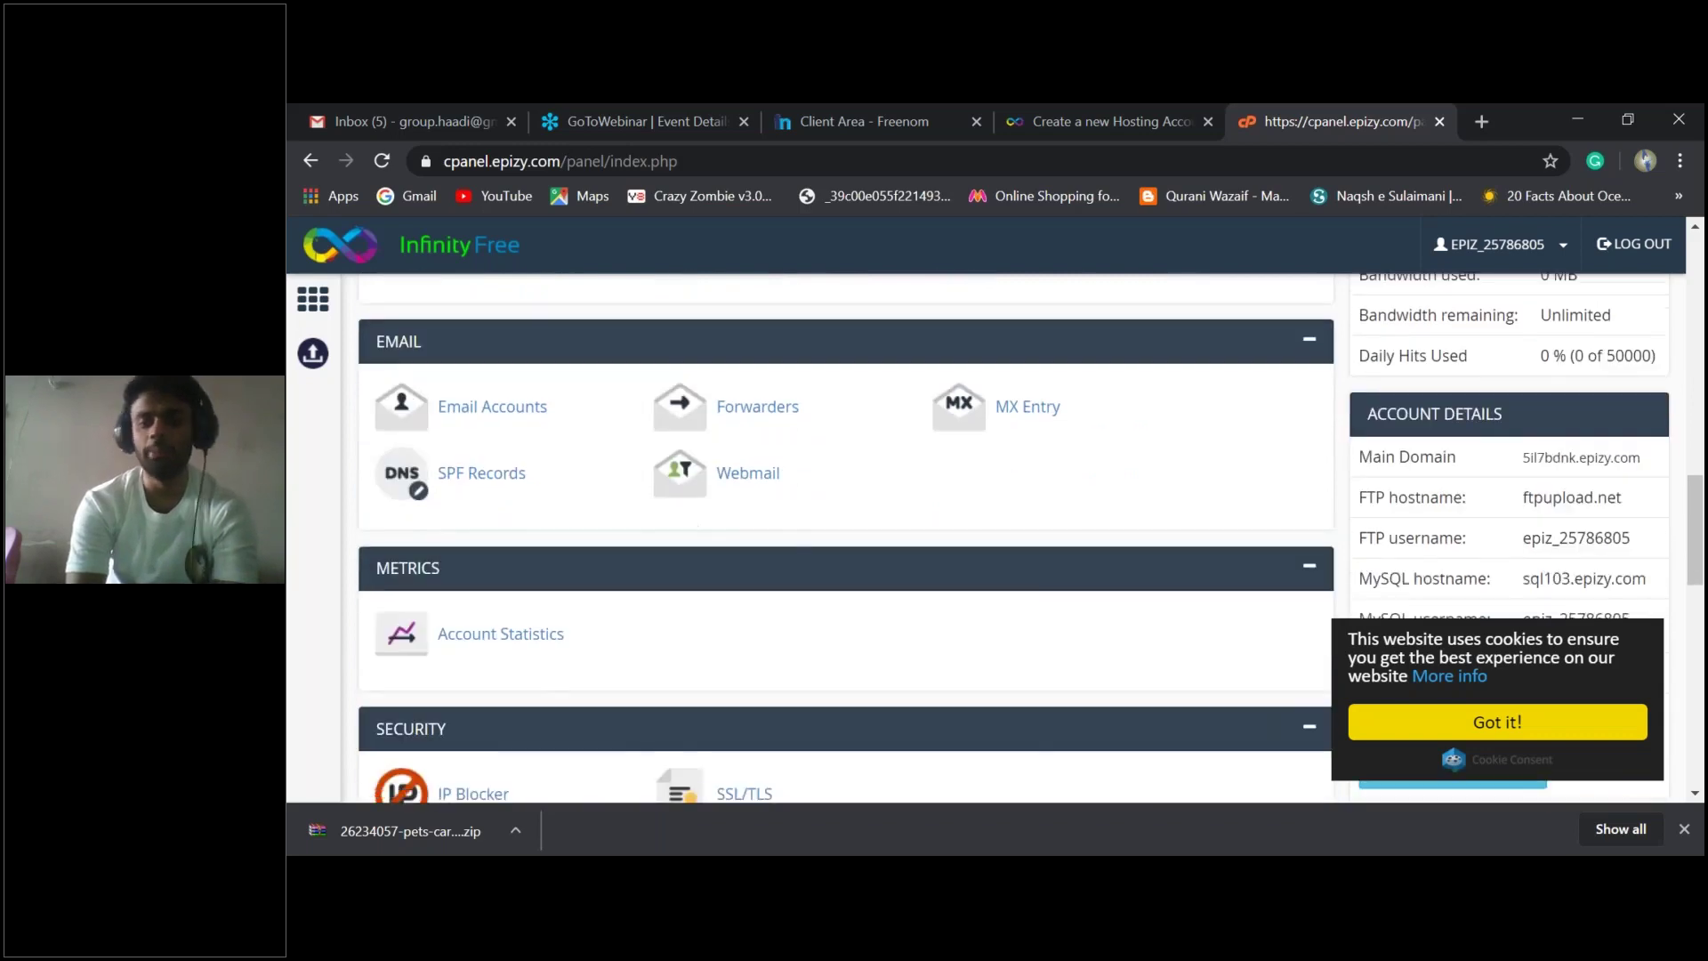
{"action": "scroll", "coordinate": [846, 534], "scroll_direction": "down", "scroll_amount": 4}
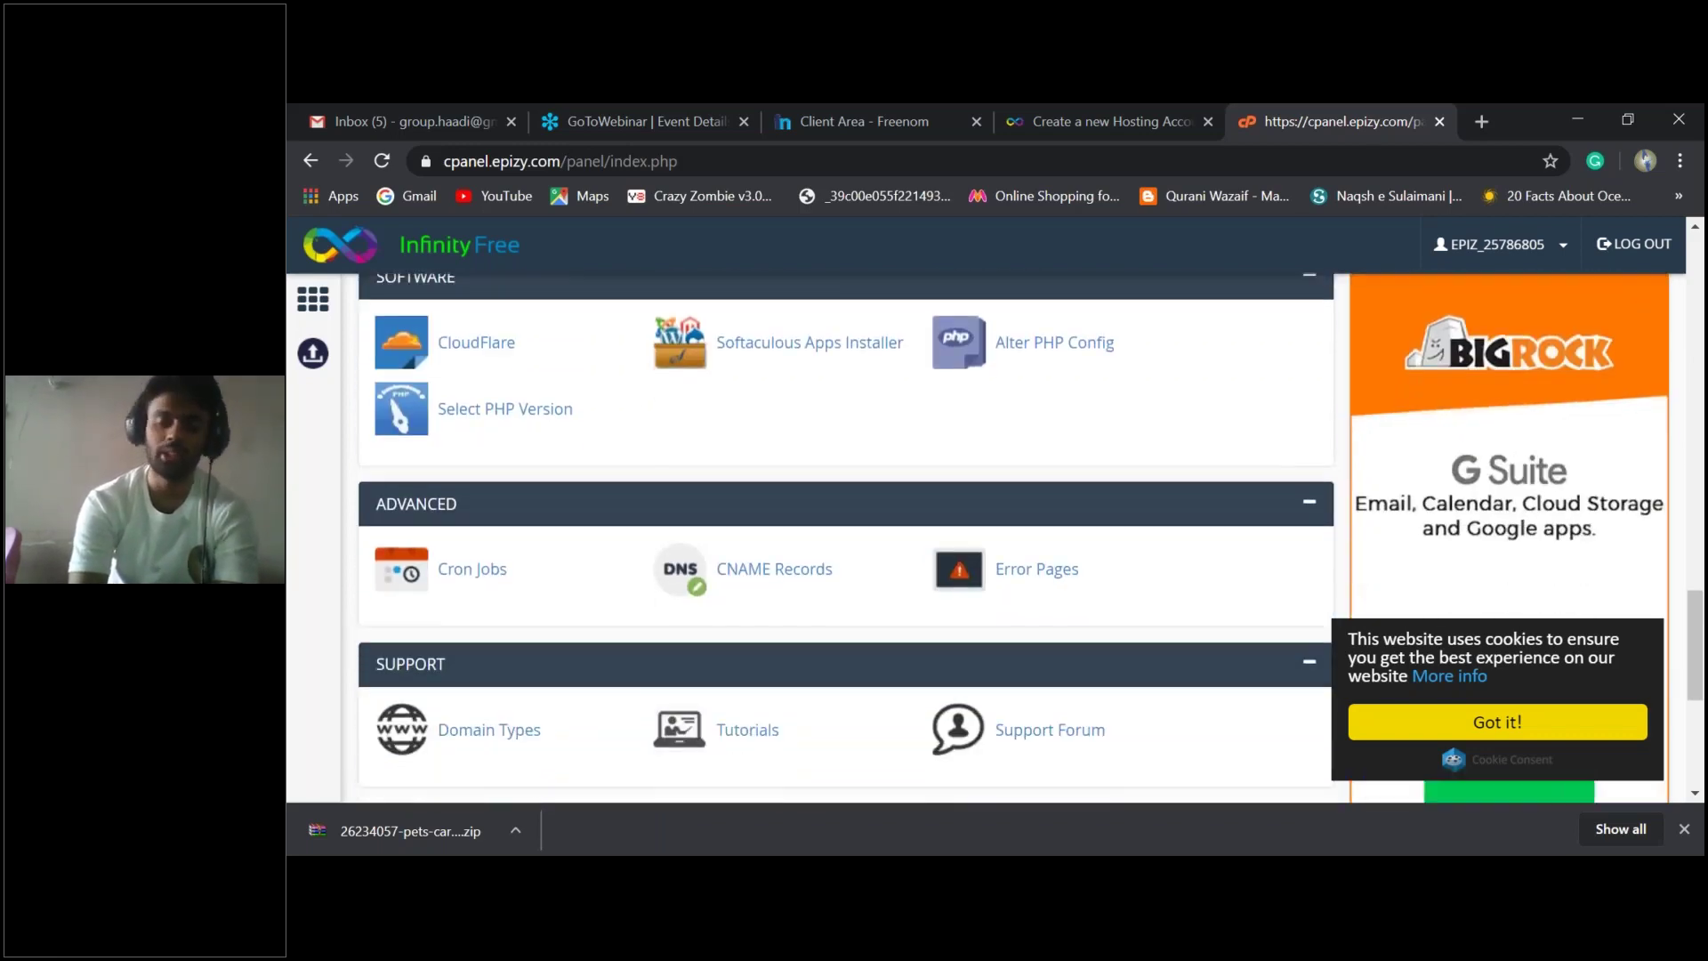
{"action": "scroll", "coordinate": [781, 579], "scroll_direction": "up", "scroll_amount": 1}
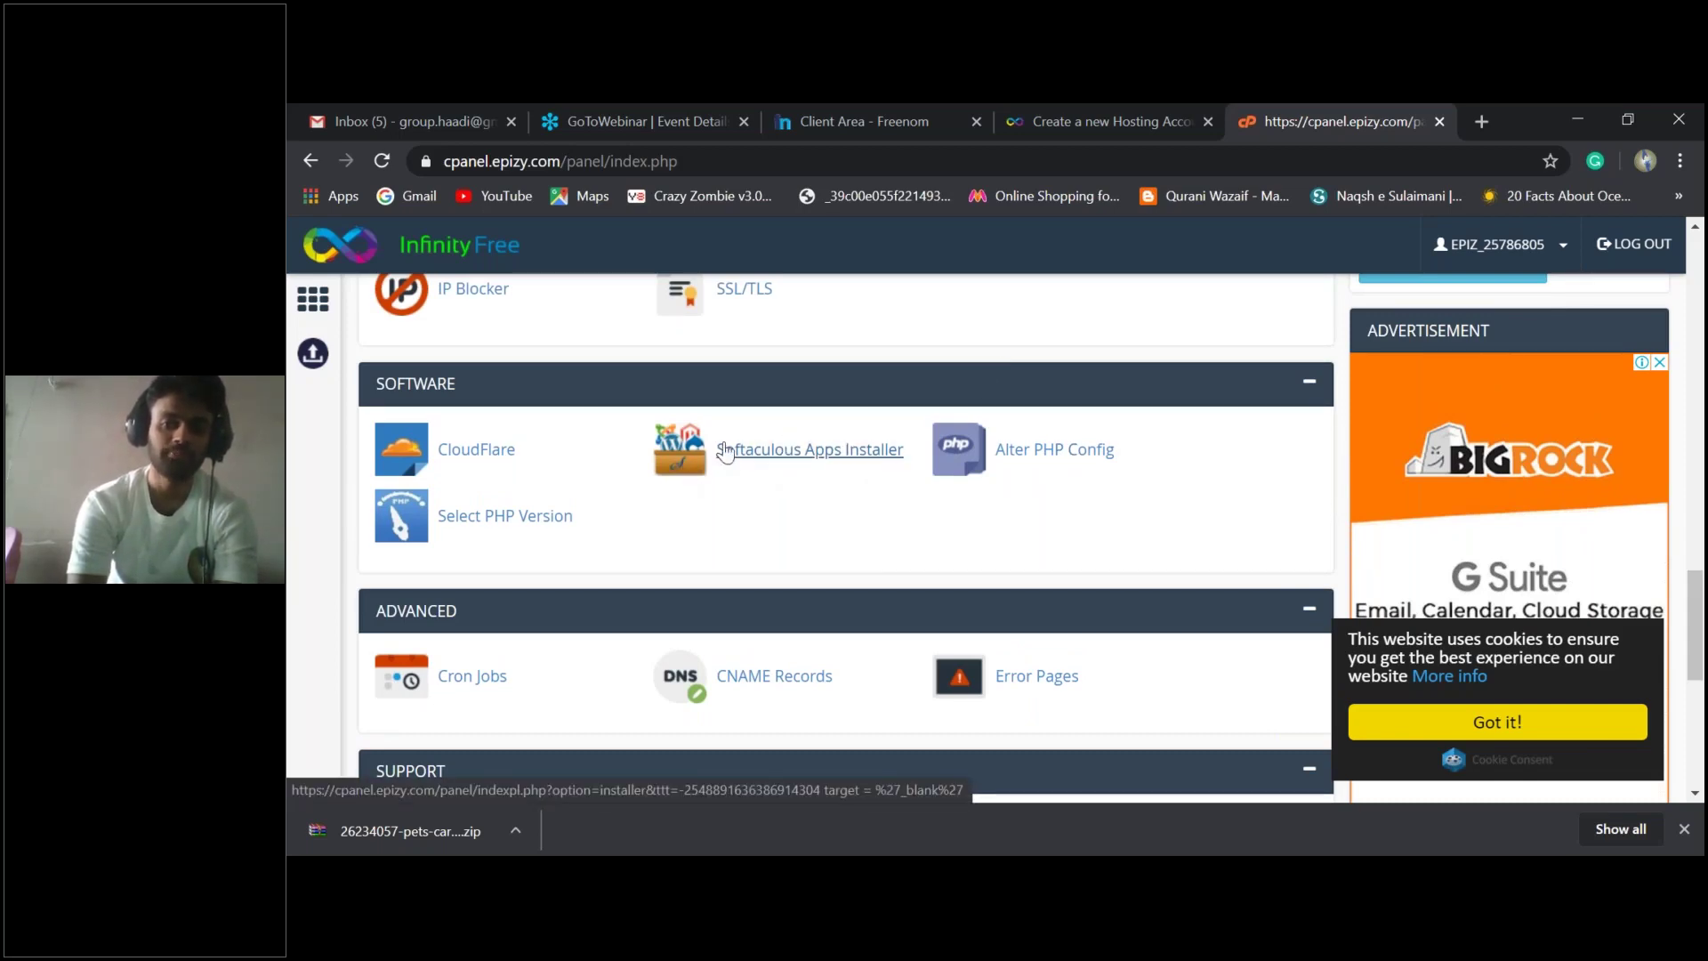
{"action": "left_click", "coordinate": [765, 454]}
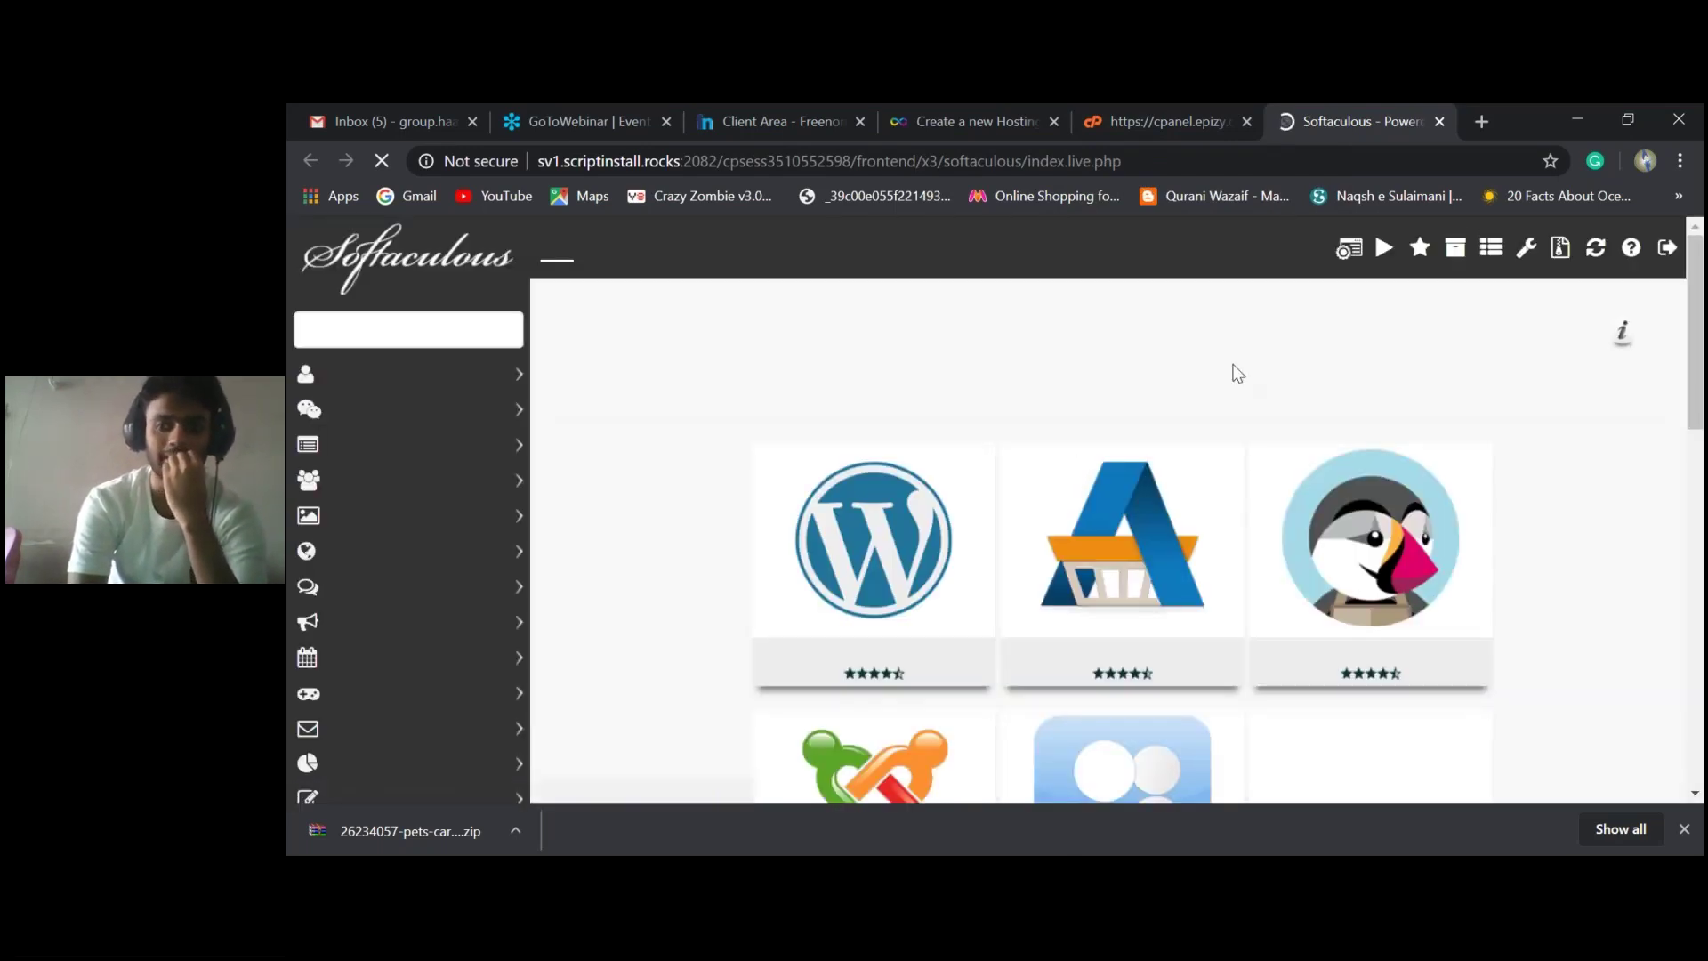
- Browse the Top Scripts list and open the WordPress overview page
{"action": "scroll", "coordinate": [1243, 371], "scroll_direction": "down", "scroll_amount": 2}
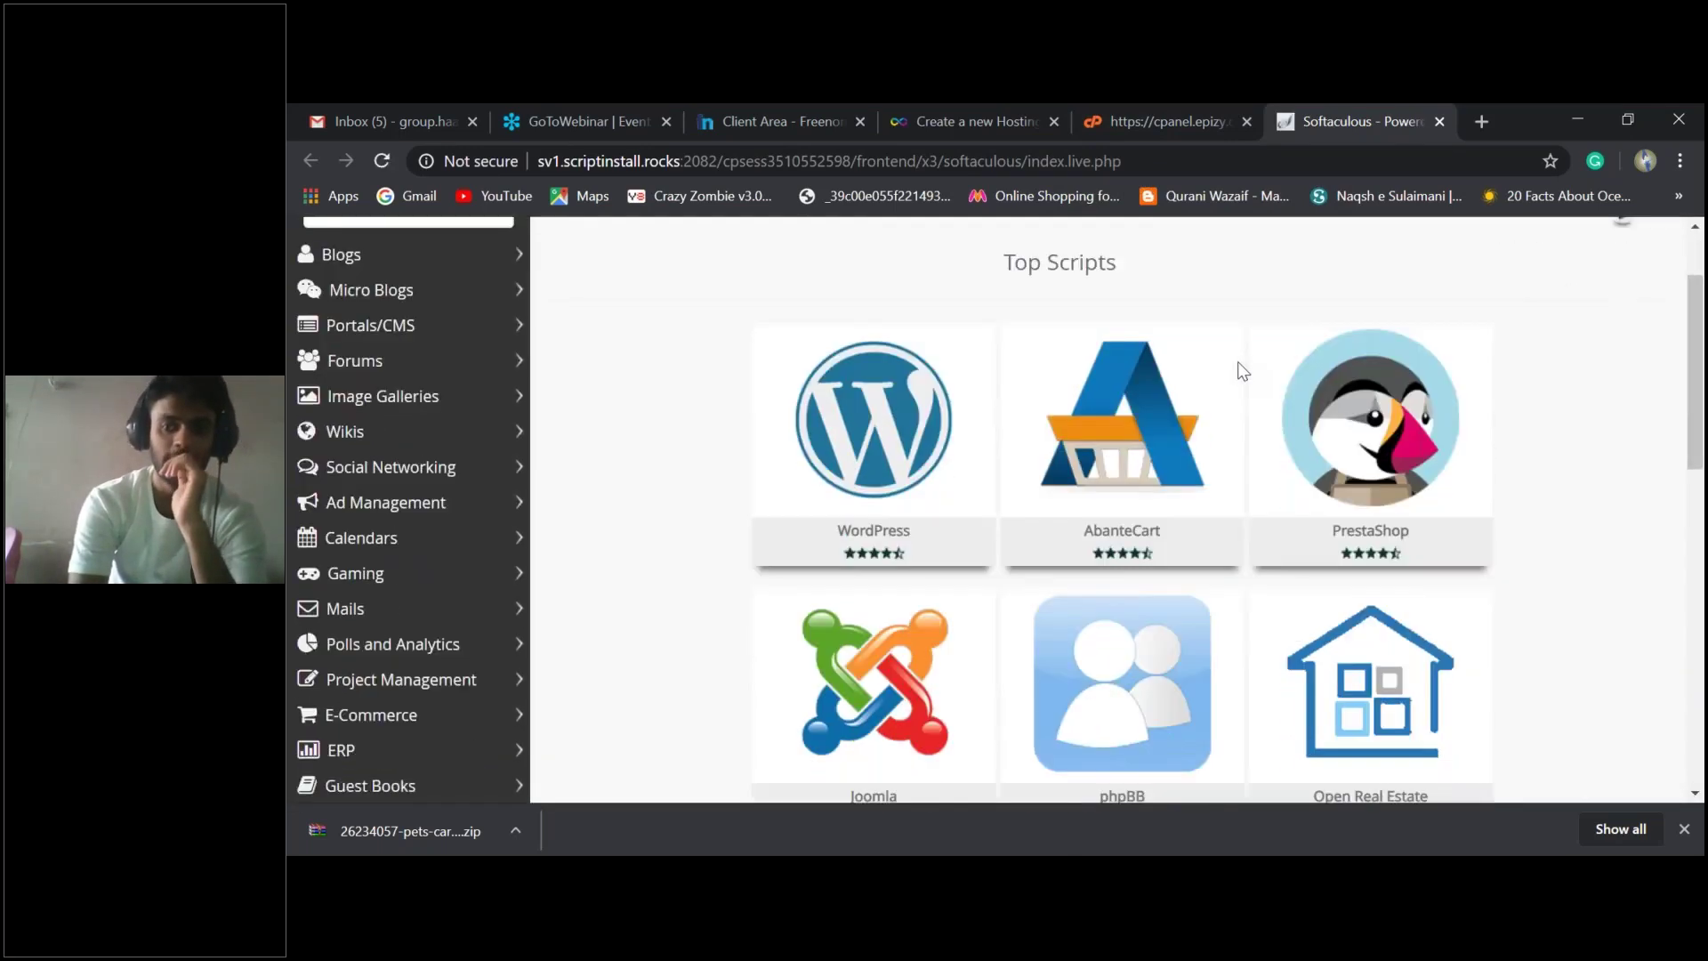
{"action": "scroll", "coordinate": [1243, 371], "scroll_direction": "up", "scroll_amount": 2}
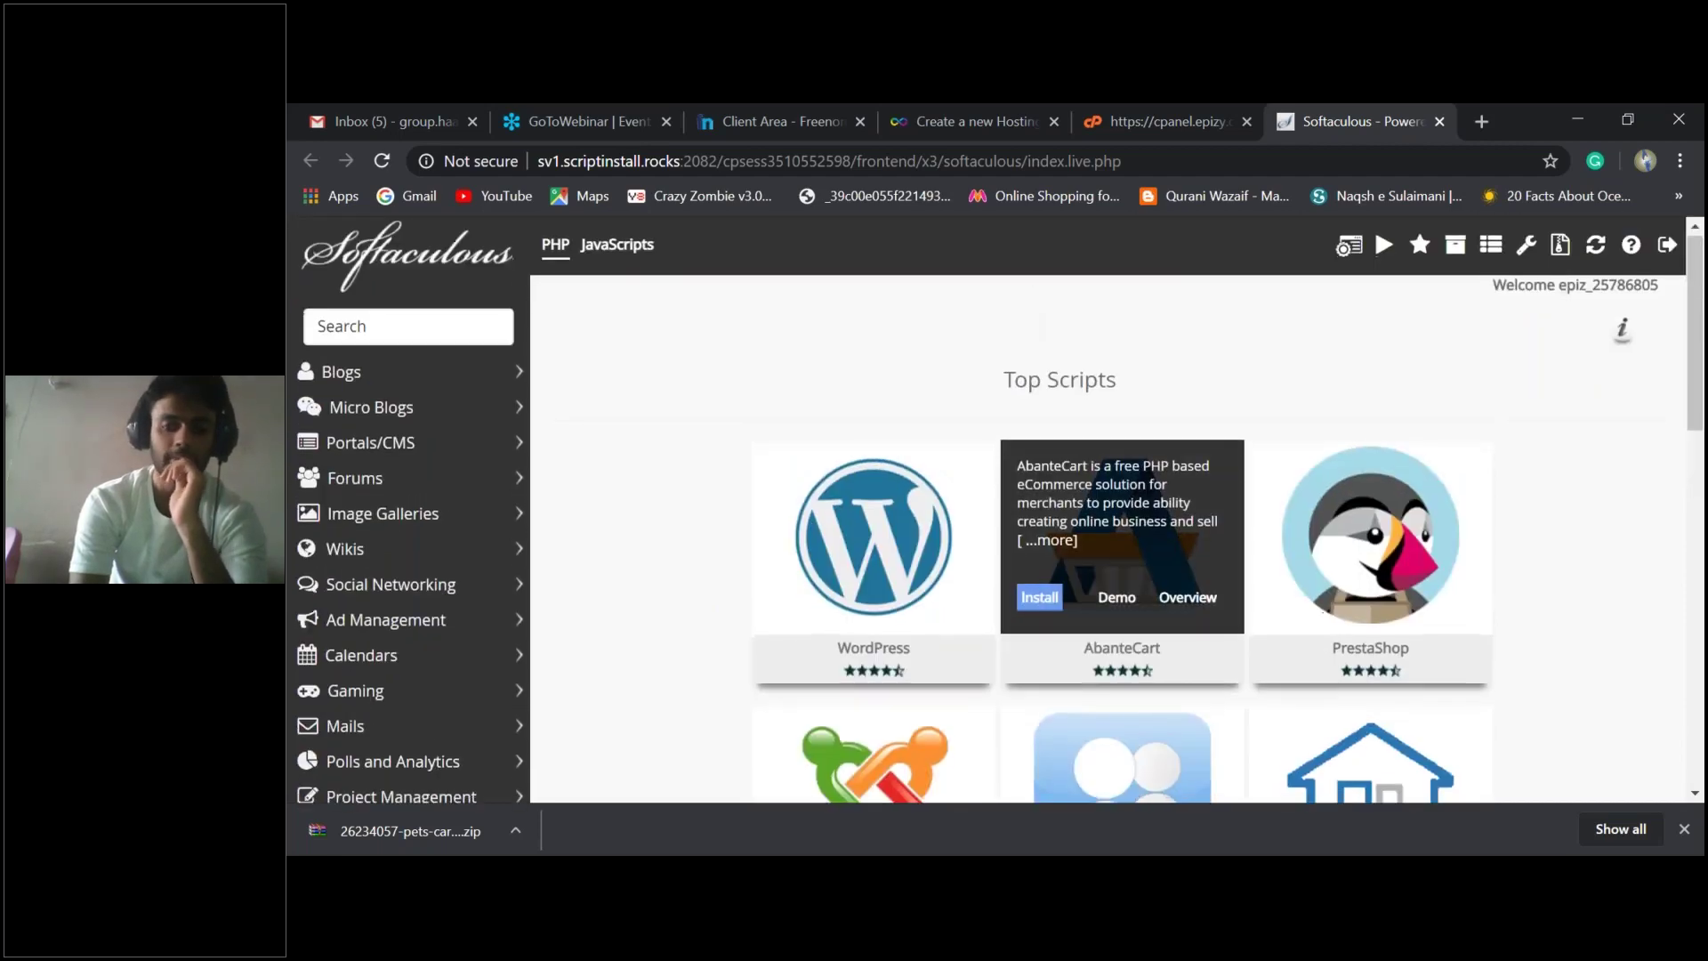
{"action": "scroll", "coordinate": [1121, 534], "scroll_direction": "down", "scroll_amount": 2}
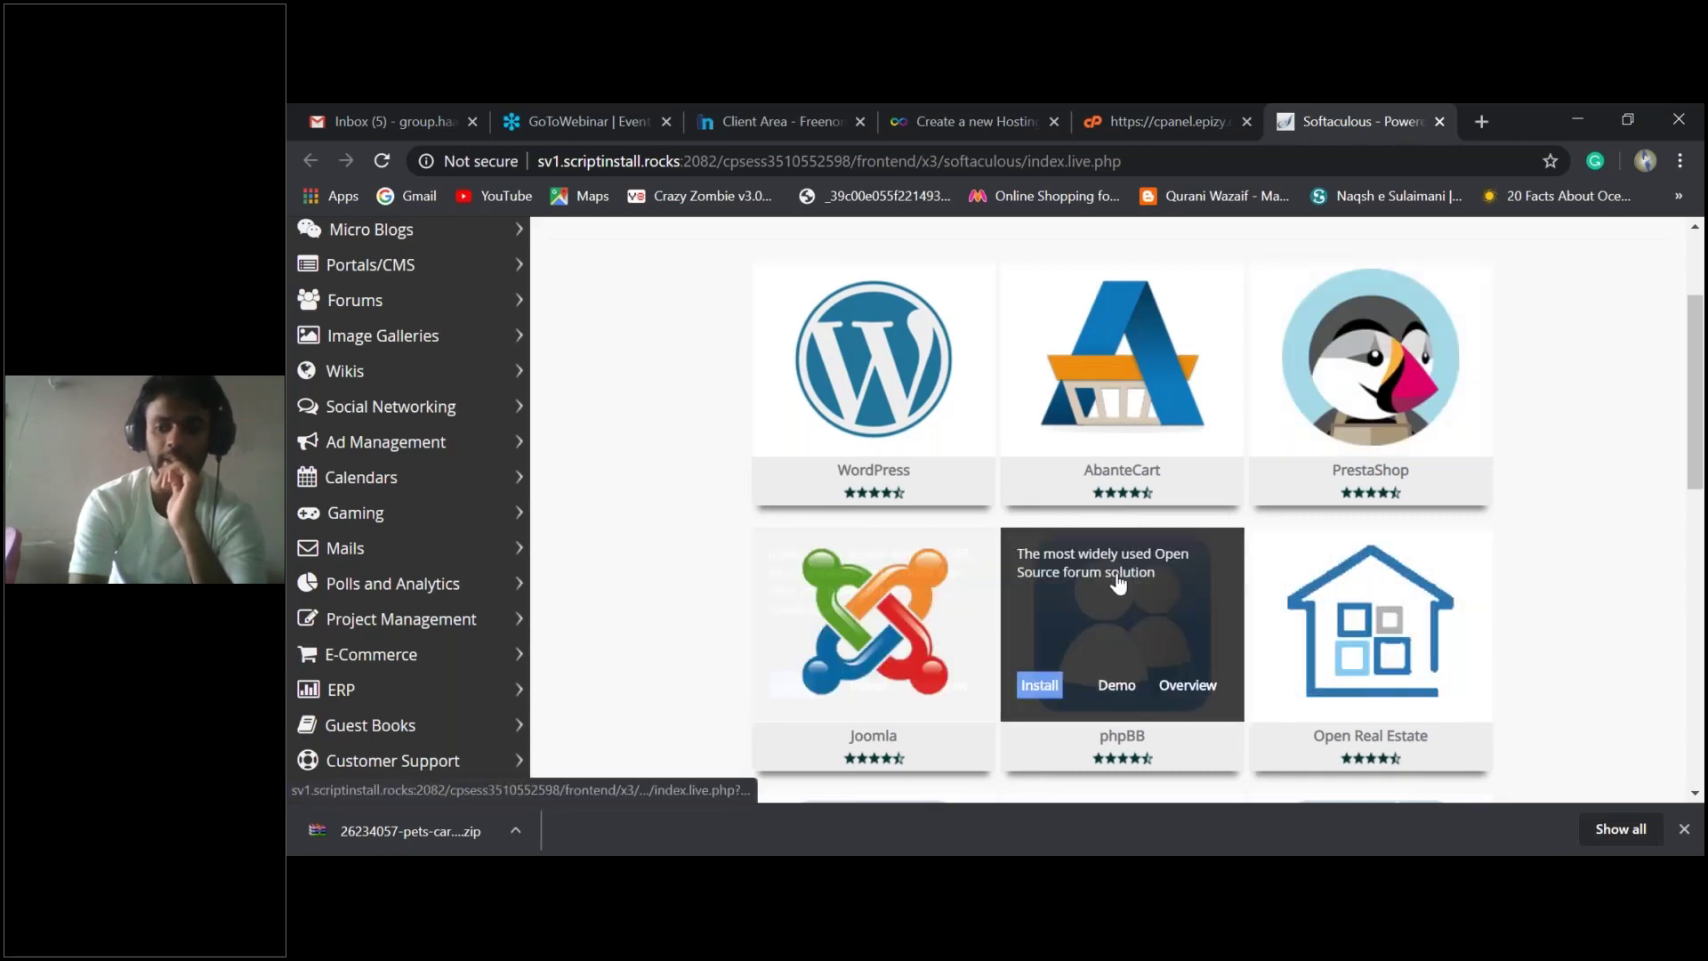
{"action": "scroll", "coordinate": [1120, 582], "scroll_direction": "down", "scroll_amount": 1}
{"action": "scroll", "coordinate": [1118, 583], "scroll_direction": "down", "scroll_amount": 4}
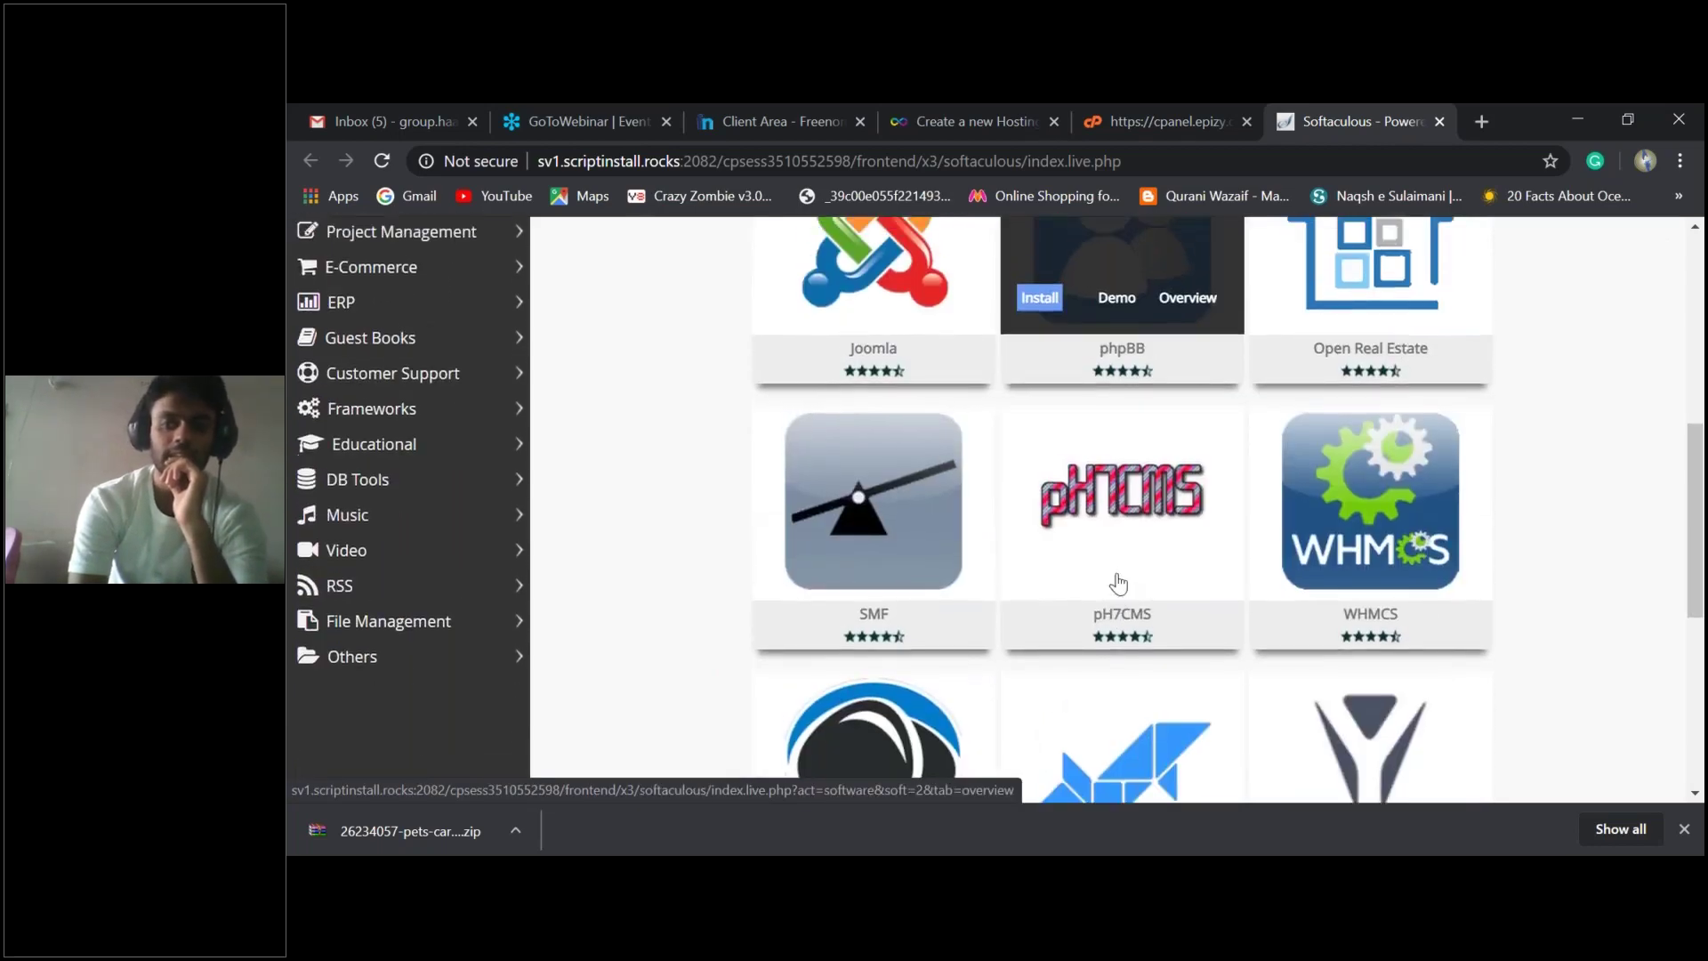
{"action": "scroll", "coordinate": [1118, 582], "scroll_direction": "up", "scroll_amount": 4}
{"action": "scroll", "coordinate": [1118, 583], "scroll_direction": "up", "scroll_amount": 3}
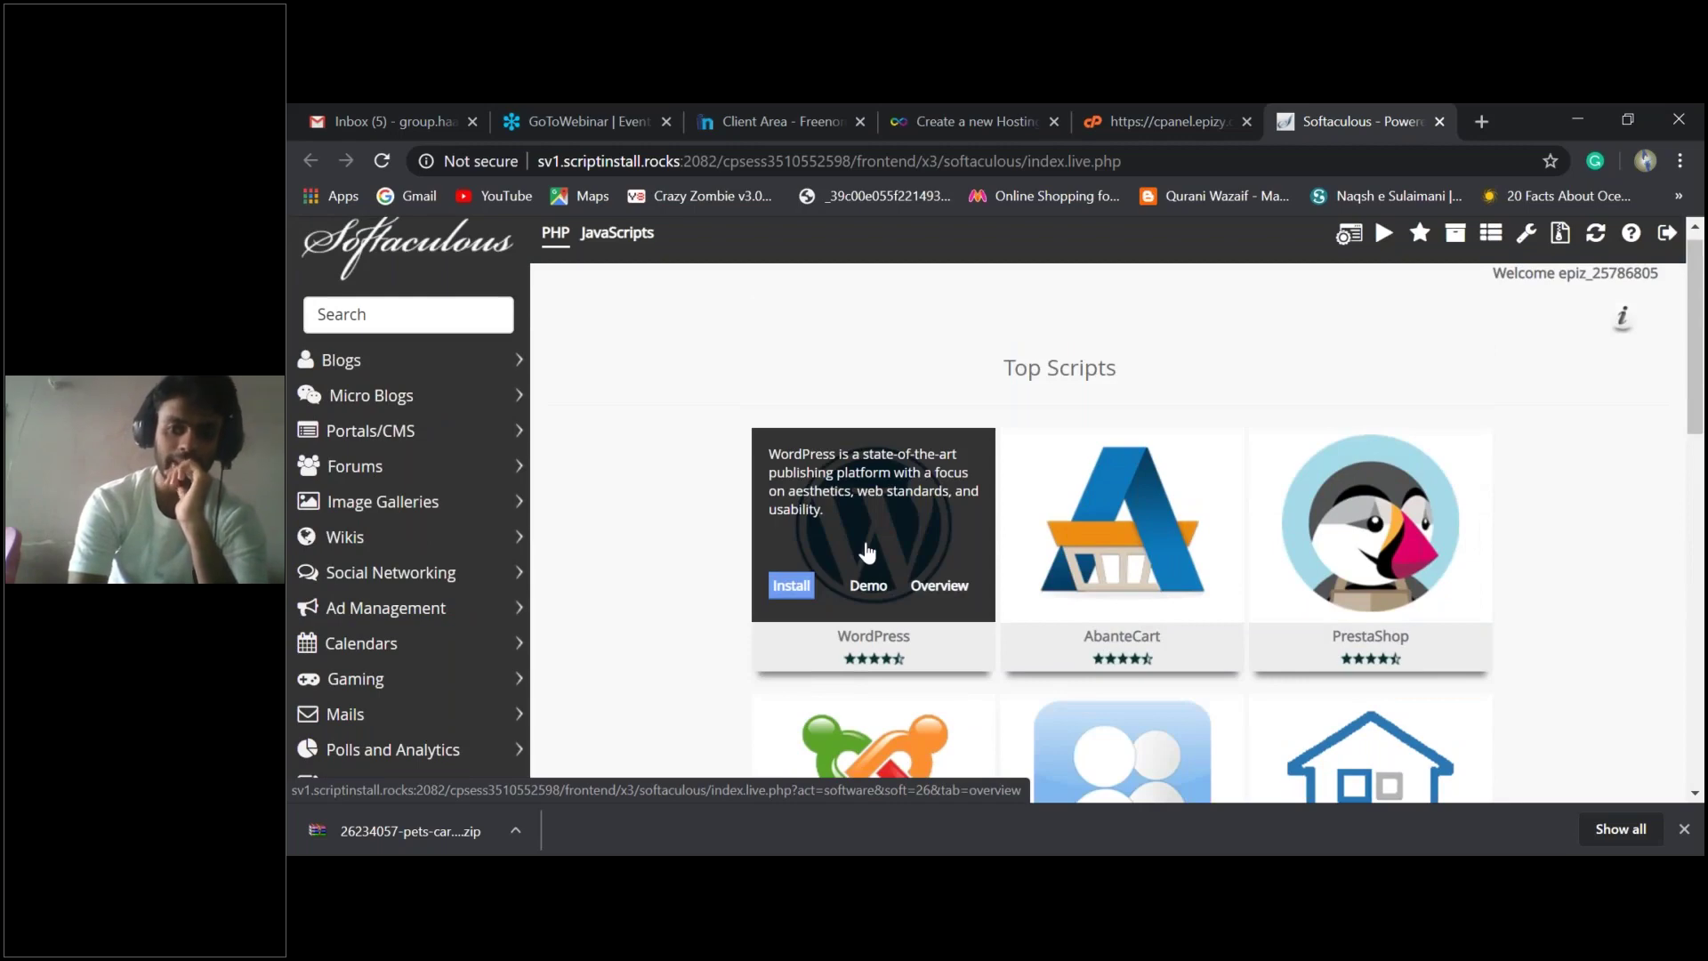
{"action": "left_click", "coordinate": [868, 552]}
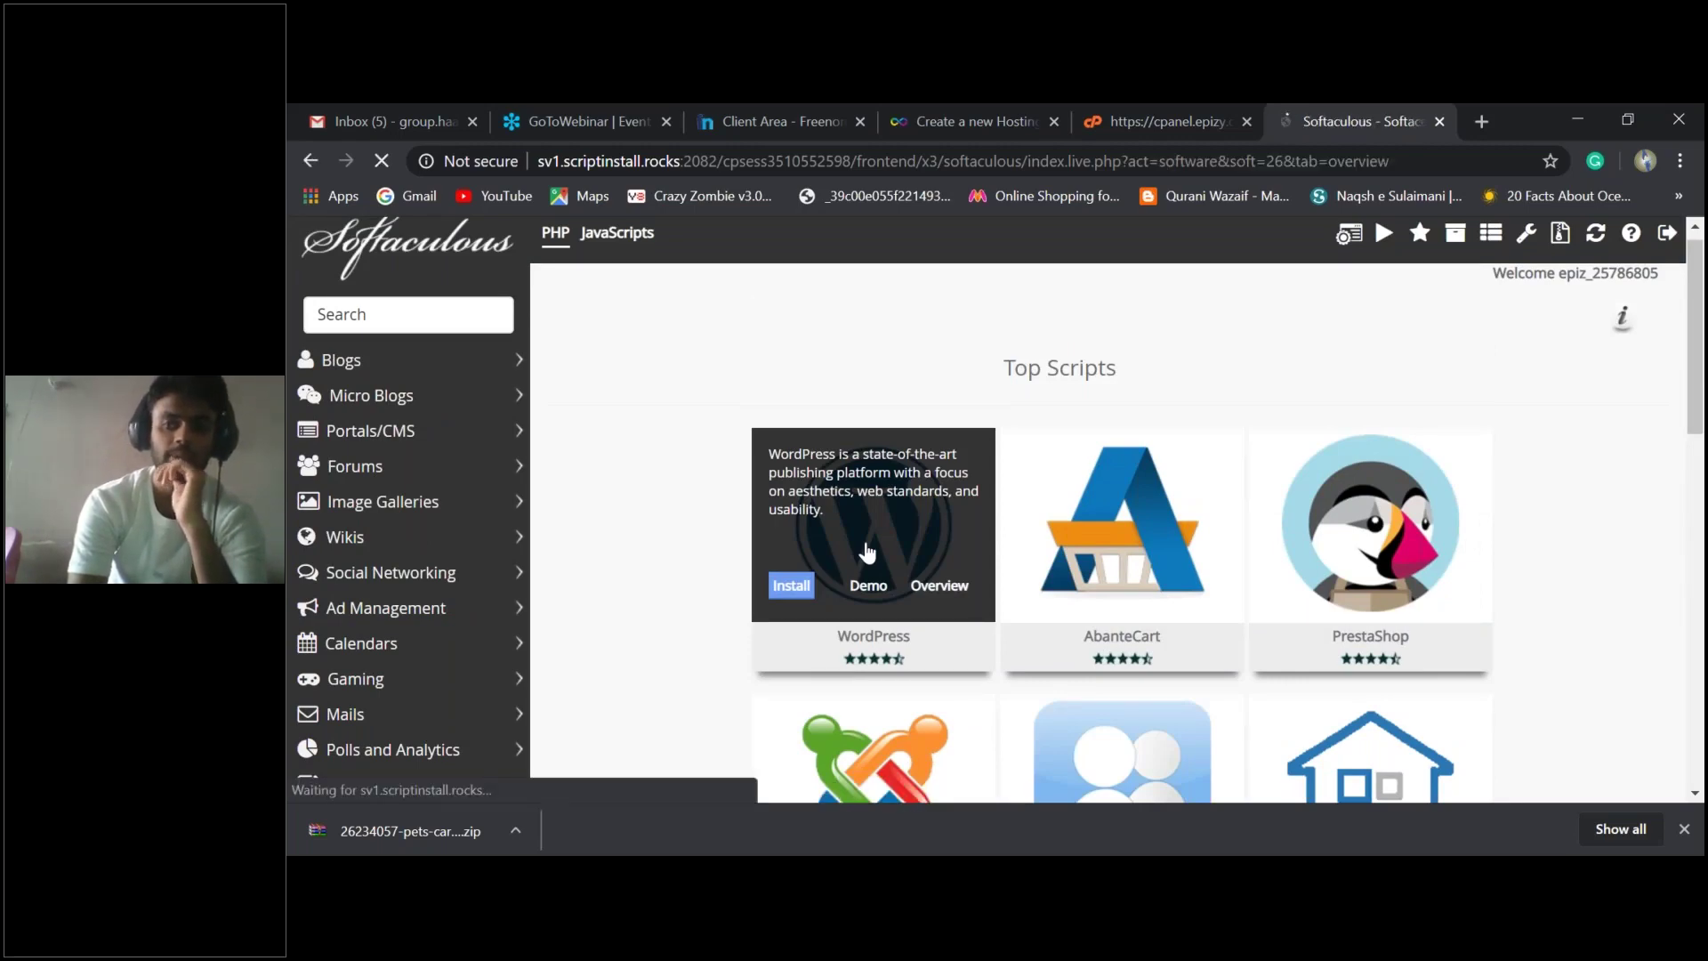
- Start a new WordPress installation from the overview page
{"action": "scroll", "coordinate": [868, 553], "scroll_direction": "down", "scroll_amount": 5}
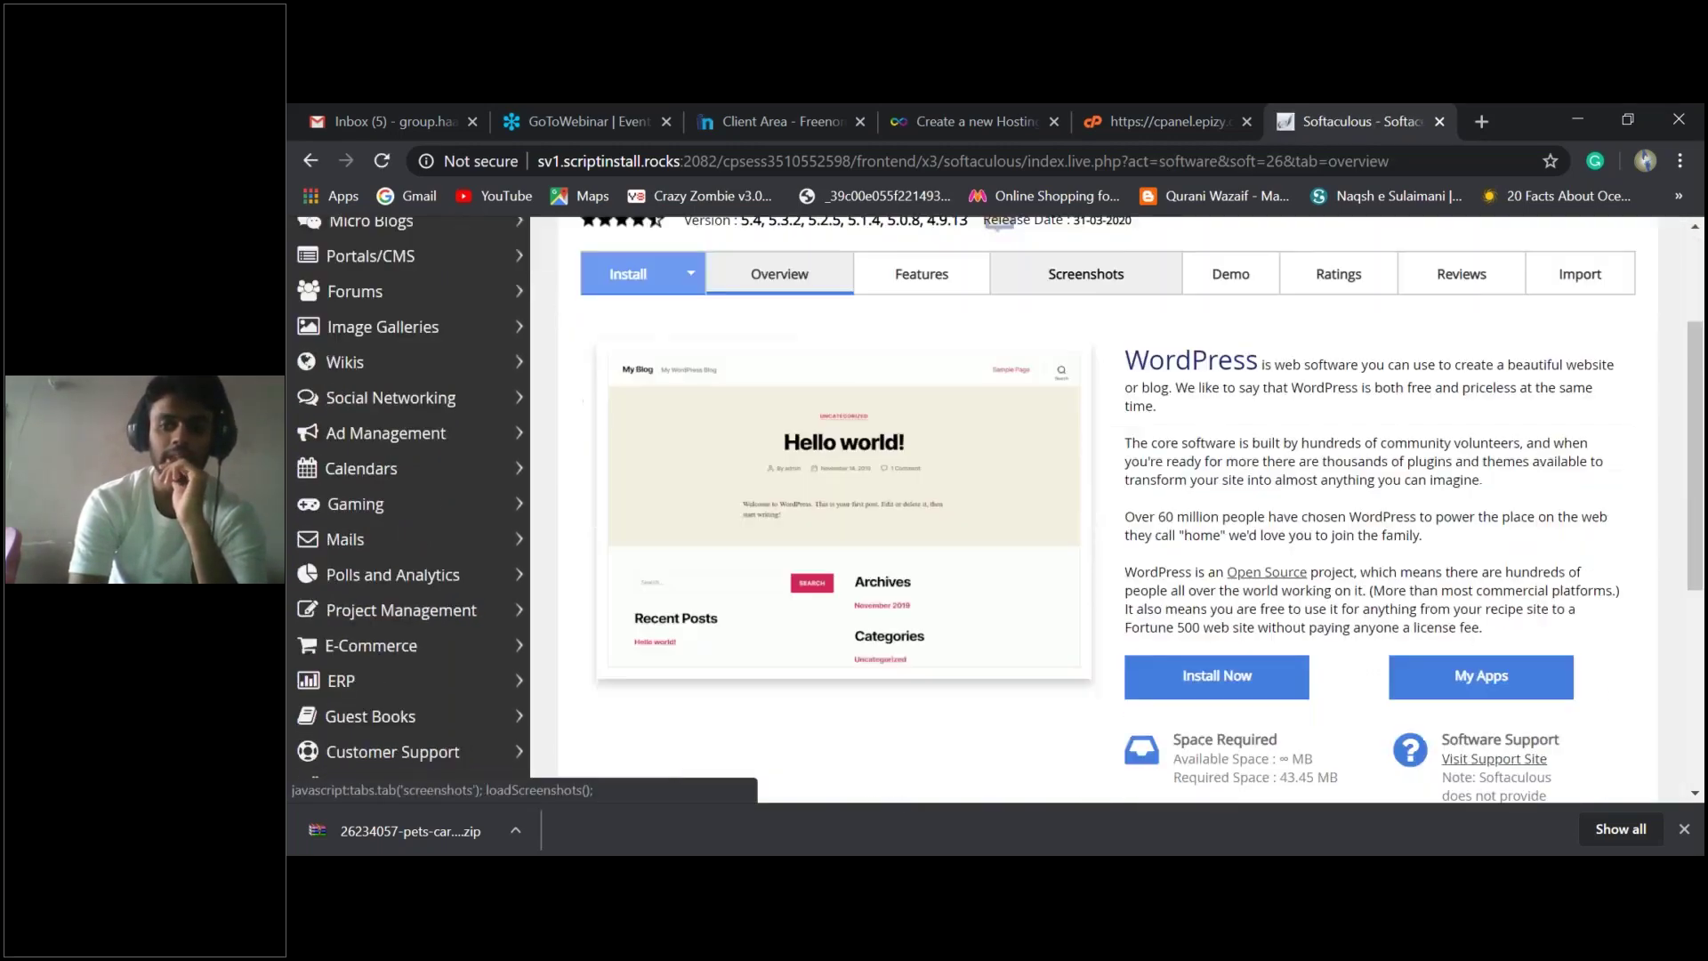
{"action": "scroll", "coordinate": [998, 368], "scroll_direction": "down", "scroll_amount": 3}
{"action": "scroll", "coordinate": [998, 369], "scroll_direction": "up", "scroll_amount": 6}
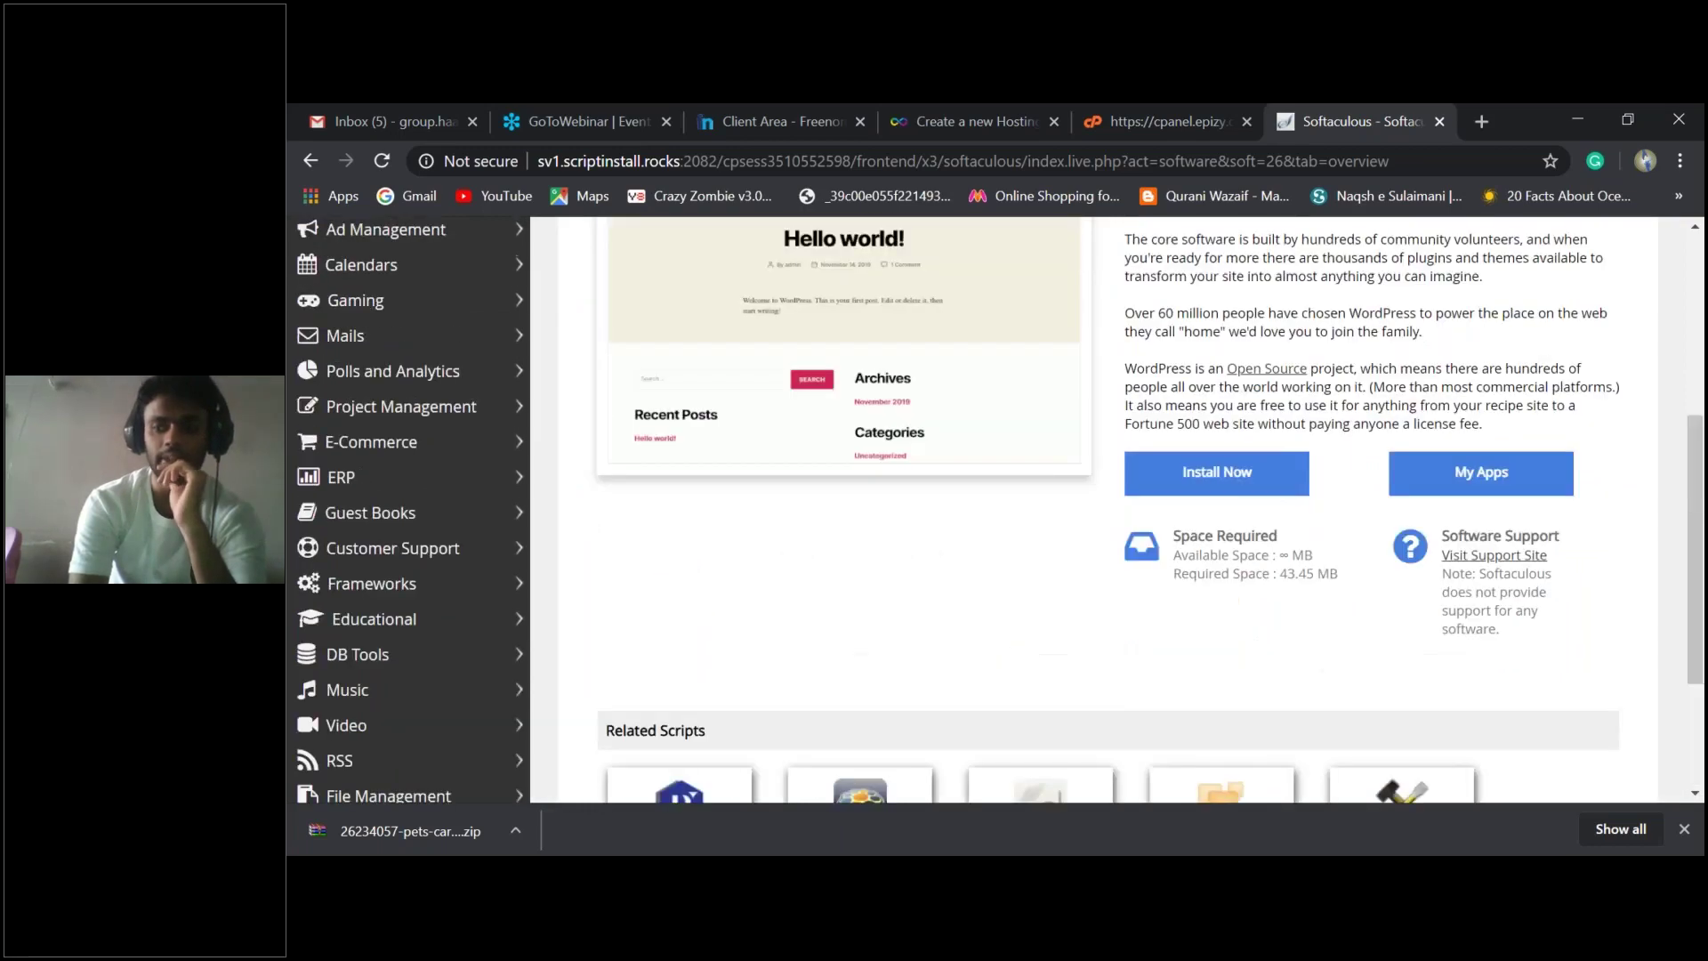
{"action": "scroll", "coordinate": [998, 368], "scroll_direction": "down", "scroll_amount": 3}
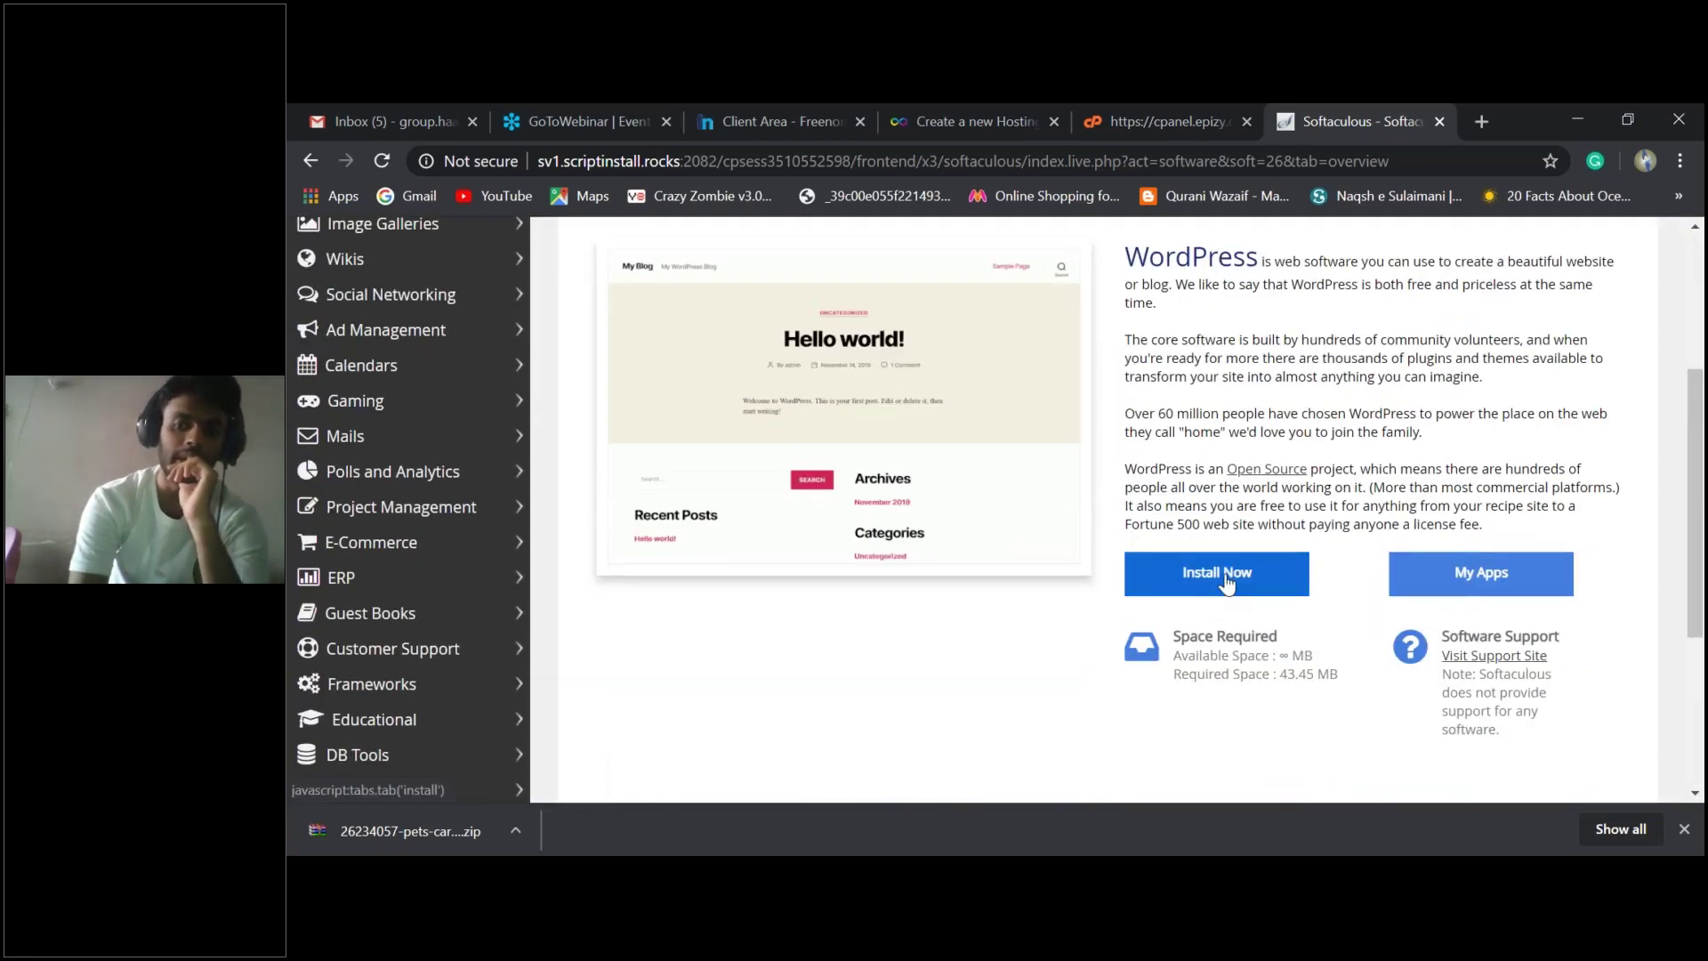
{"action": "left_click", "coordinate": [1226, 580]}
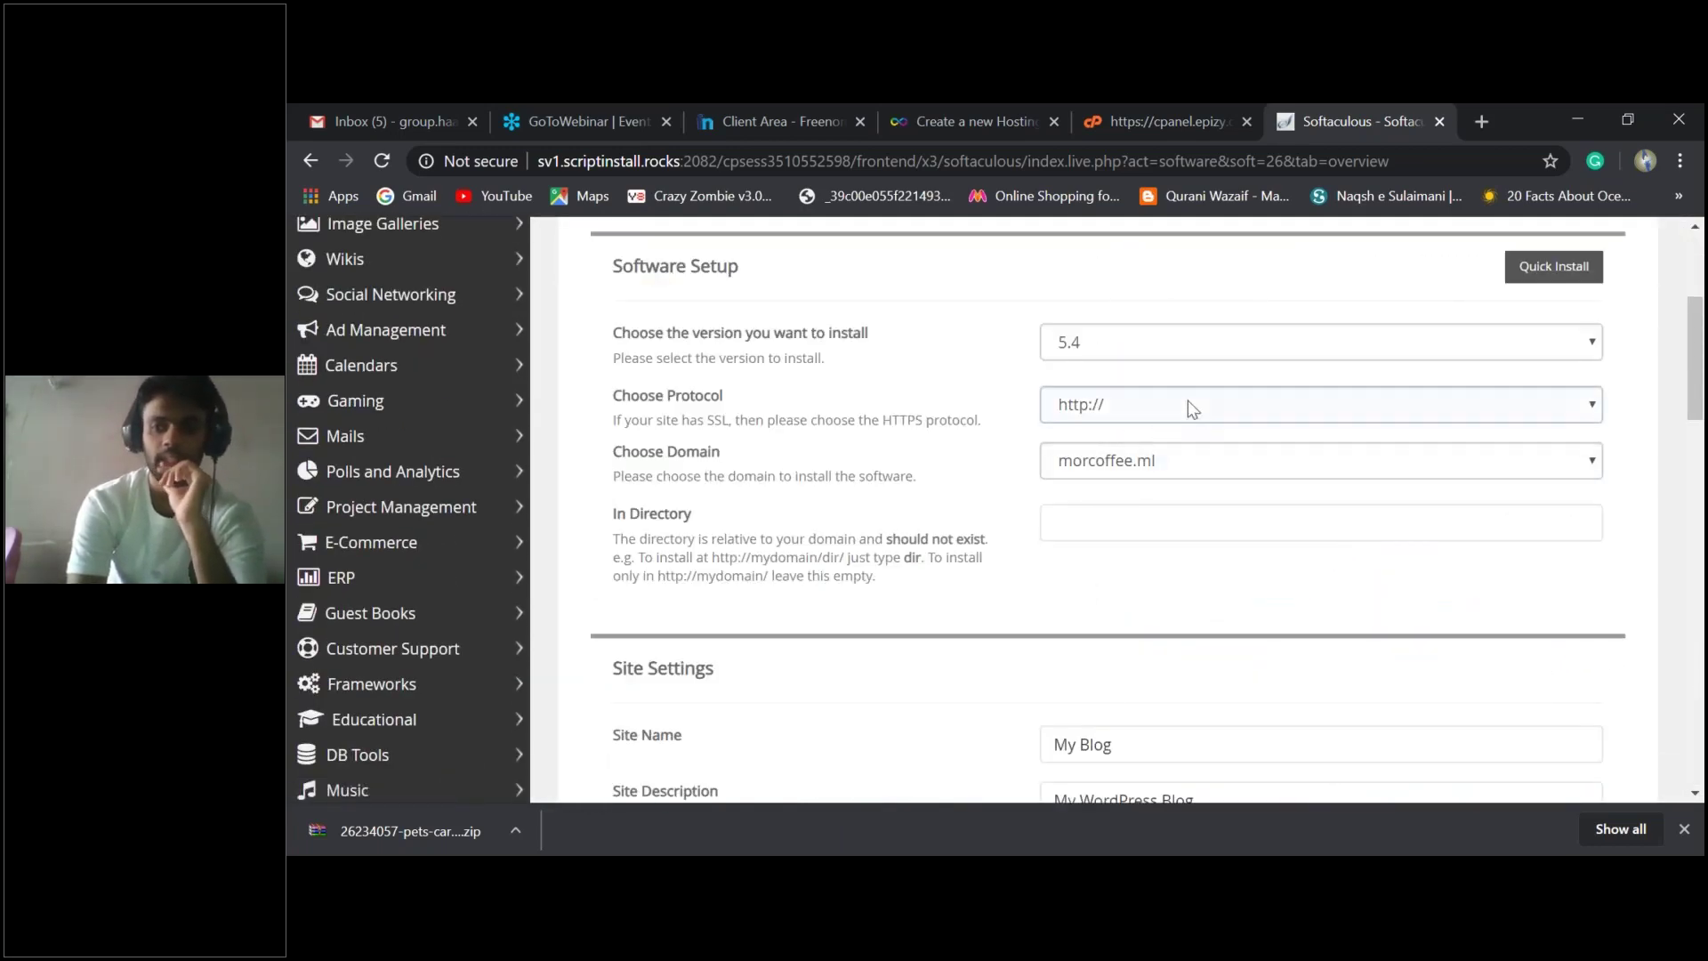
- Check the site protocol and leave the In Directory field empty
{"action": "left_click", "coordinate": [1112, 411]}
{"action": "left_click", "coordinate": [1045, 538]}
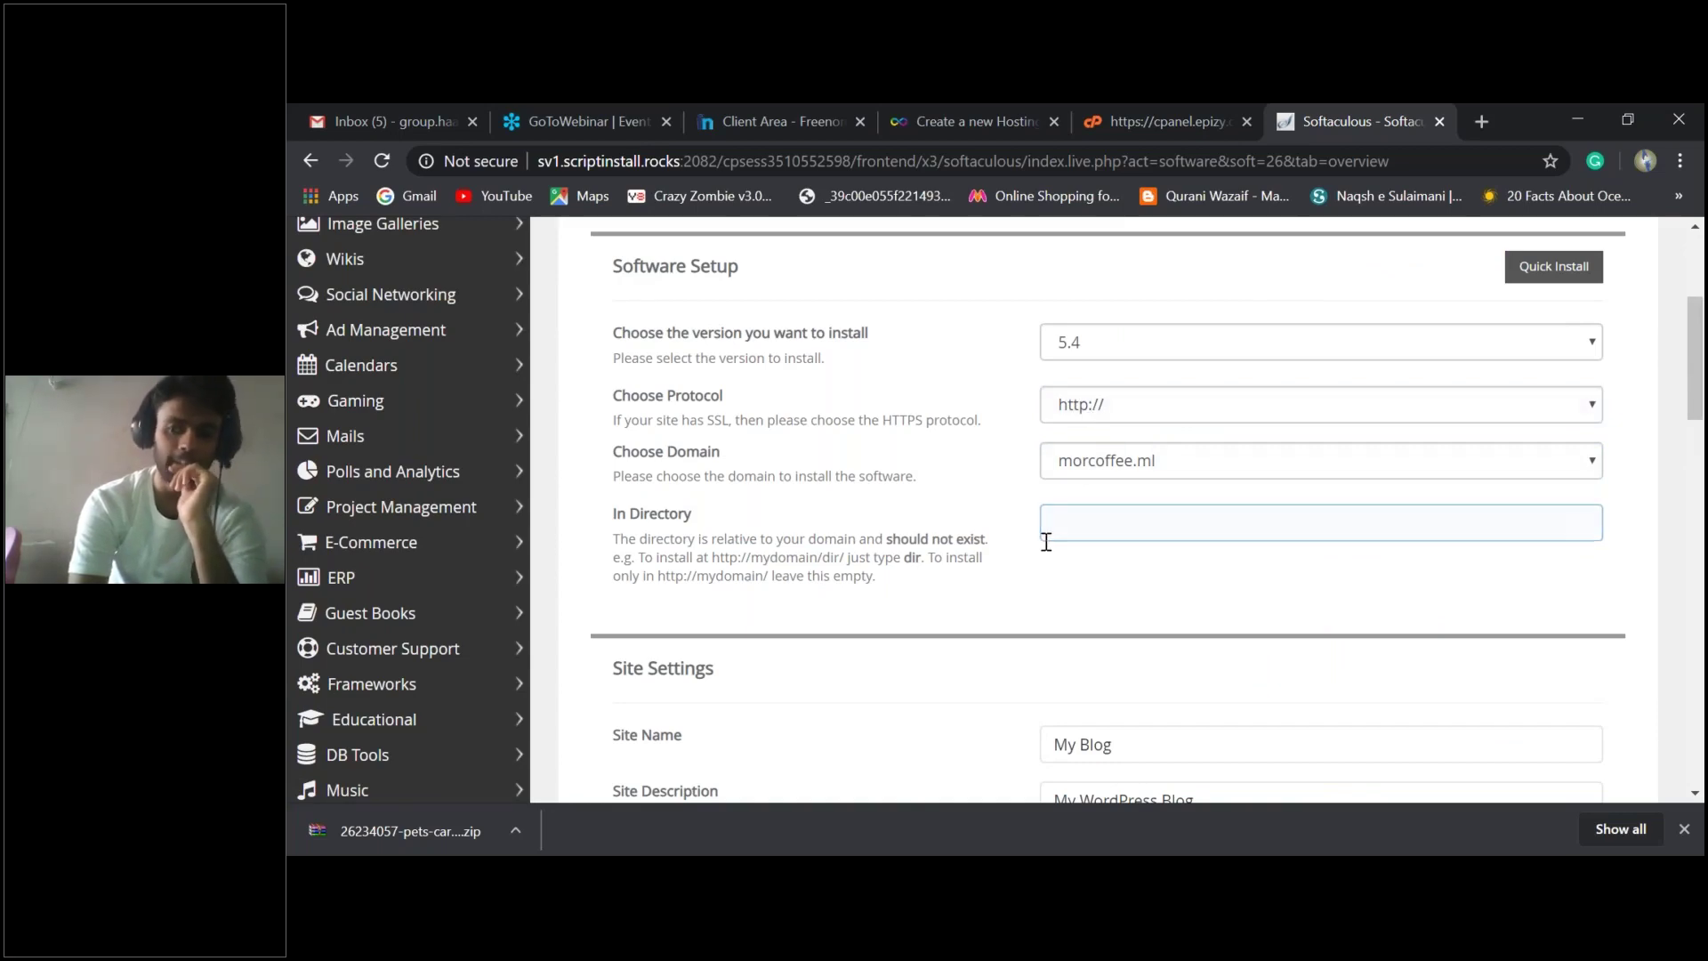
{"action": "scroll", "coordinate": [1046, 533], "scroll_direction": "down", "scroll_amount": 2}
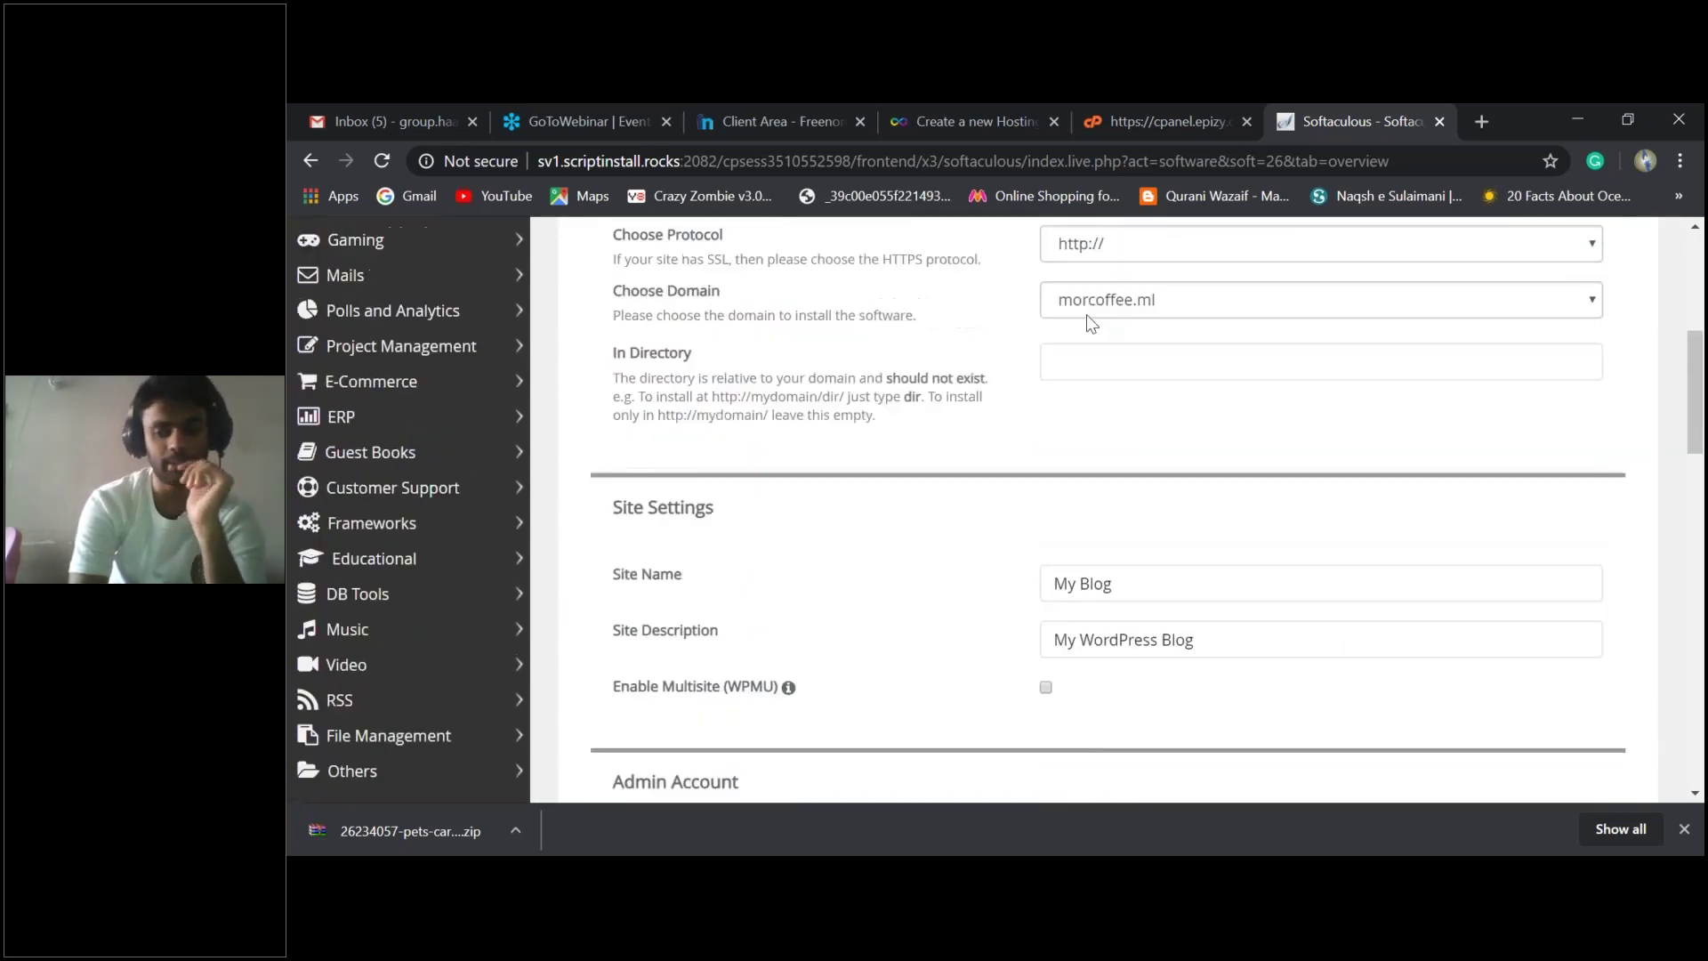
{"action": "scroll", "coordinate": [1015, 489], "scroll_direction": "up", "scroll_amount": 3}
{"action": "left_click", "coordinate": [981, 538]}
{"action": "scroll", "coordinate": [981, 538], "scroll_direction": "down", "scroll_amount": 2}
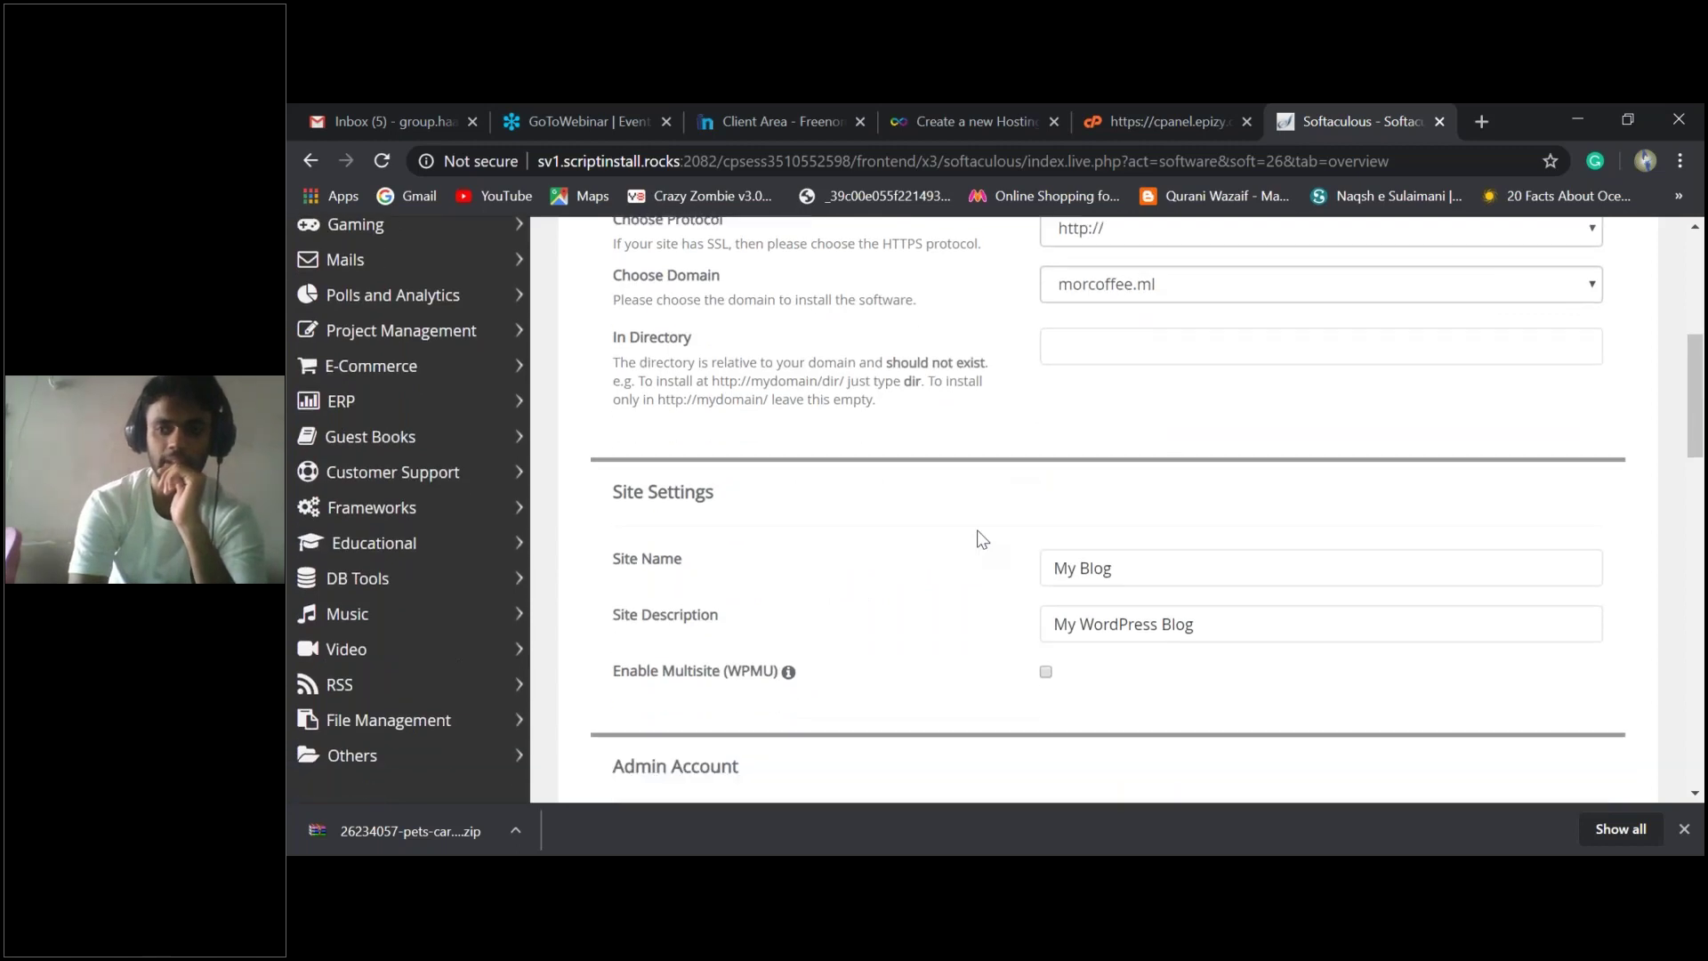
{"action": "scroll", "coordinate": [1081, 413], "scroll_direction": "down", "scroll_amount": 3}
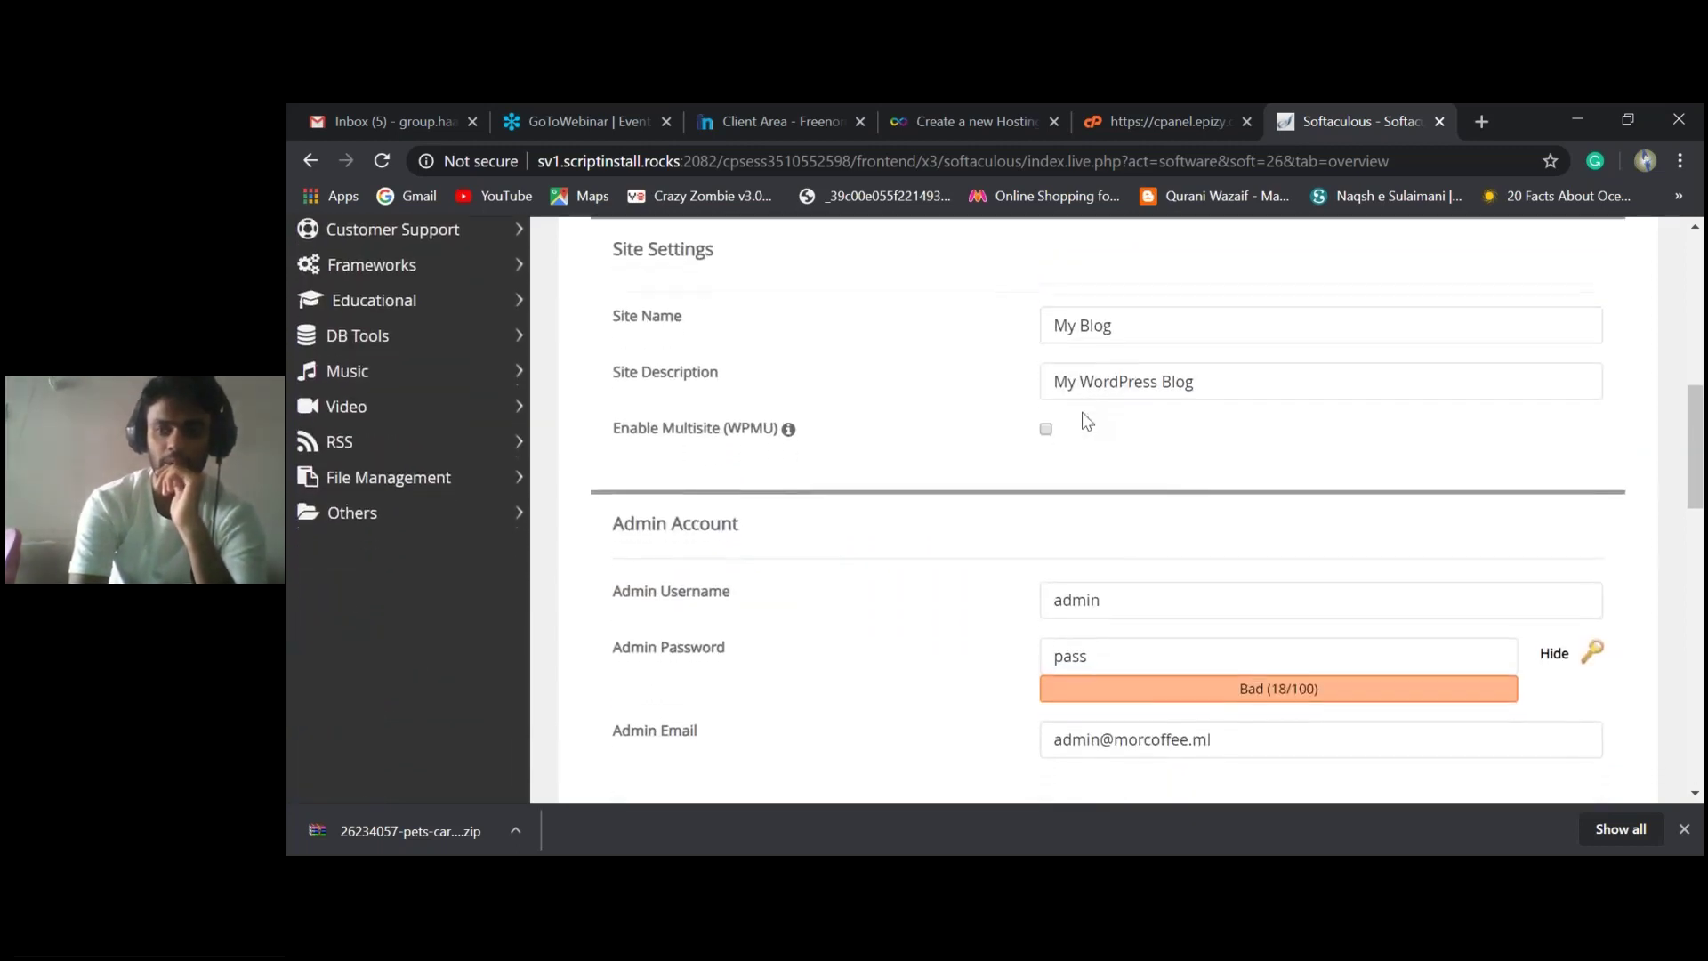
- Rename the site from 'My Blog' to 'morning coffee' and set the description 'great morning coffee'
{"action": "left_click", "coordinate": [1148, 304]}
{"action": "triple_click", "coordinate": [1149, 303]}
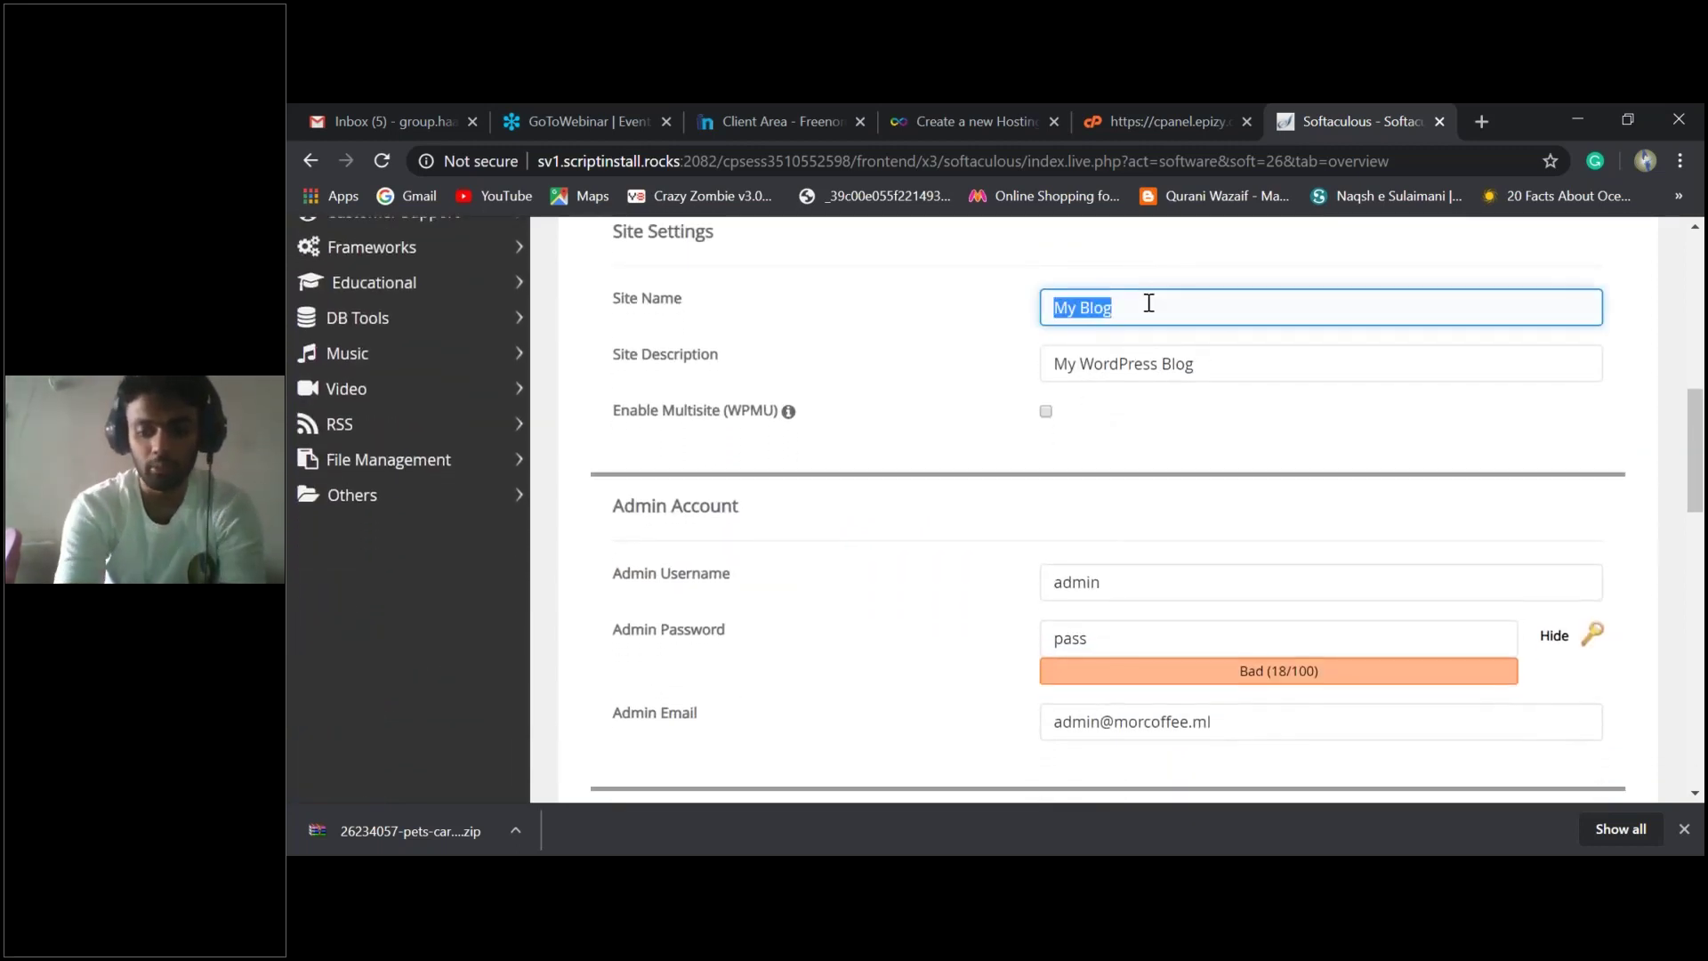
{"action": "key", "text": "BackSpace"}
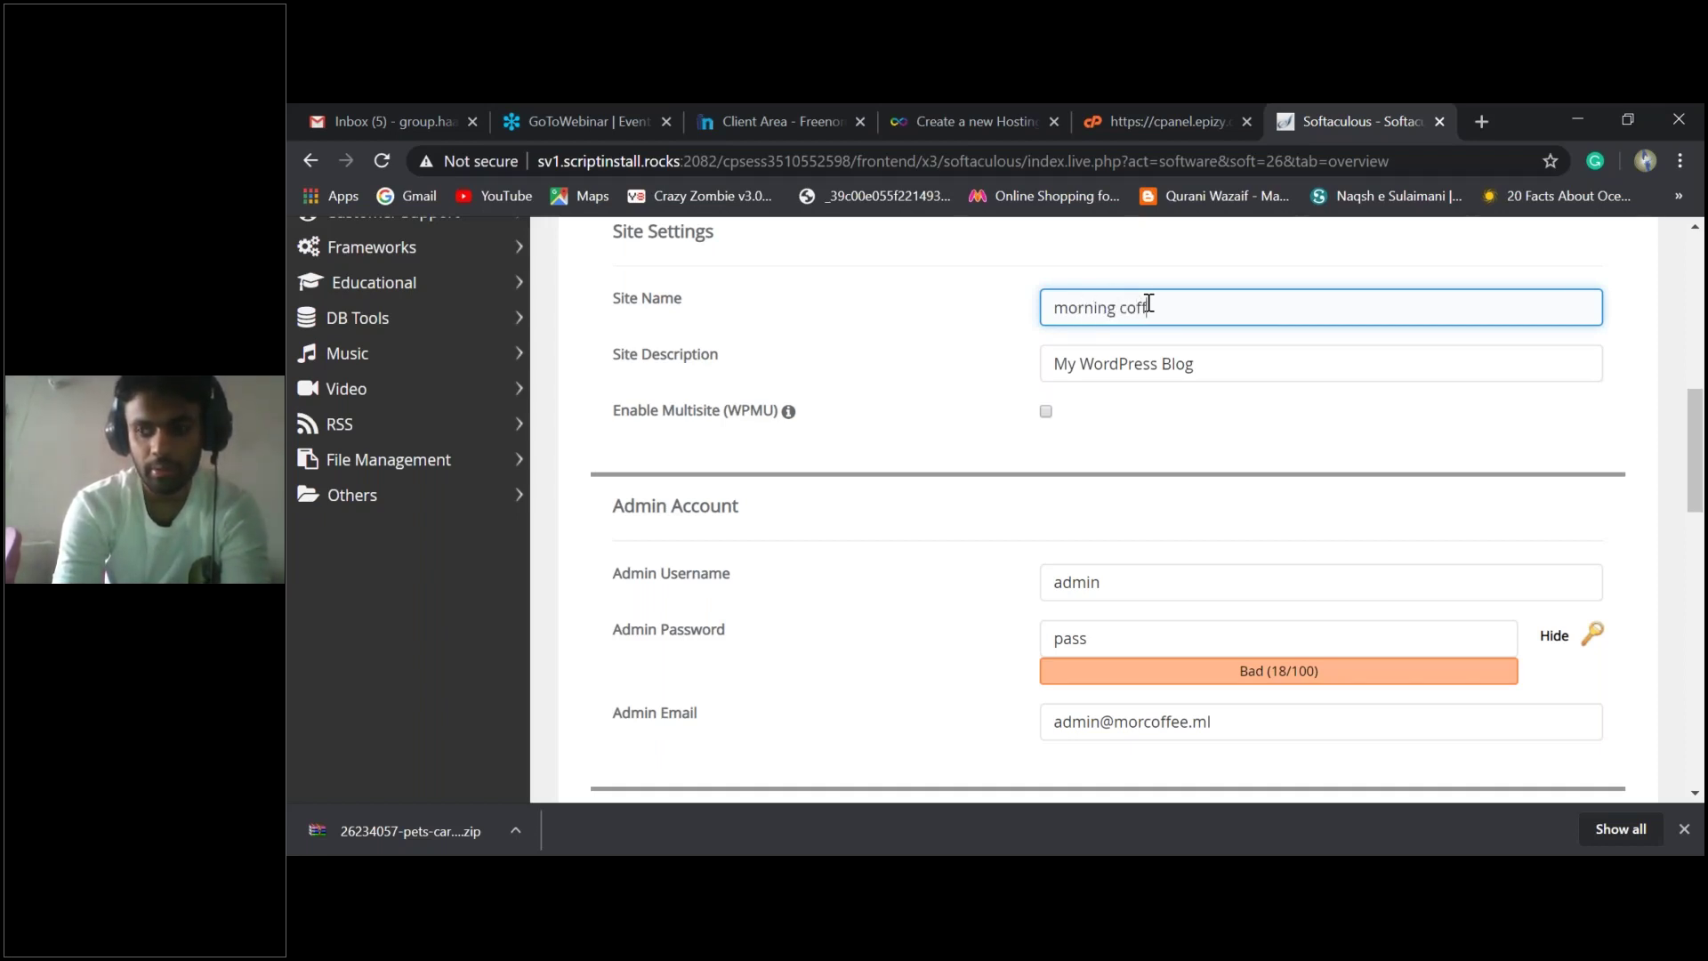
{"action": "left_click", "coordinate": [1202, 365]}
{"action": "key", "text": "BackSpace"}
{"action": "key", "text": "BackSpace"}
{"action": "key", "text": "BackSpace"}
{"action": "key", "text": "BackSpace"}
{"action": "key", "text": "BackSpace"}
{"action": "key", "text": "BackSpace"}
{"action": "key", "text": "BackSpace"}
{"action": "key", "text": "BackSpace"}
{"action": "key", "text": "BackSpace"}
{"action": "key", "text": "BackSpace"}
{"action": "key", "text": "BackSpace"}
{"action": "key", "text": "BackSpace"}
{"action": "key", "text": "BackSpace"}
{"action": "key", "text": "BackSpace"}
{"action": "key", "text": "BackSpace"}
{"action": "key", "text": "BackSpace"}
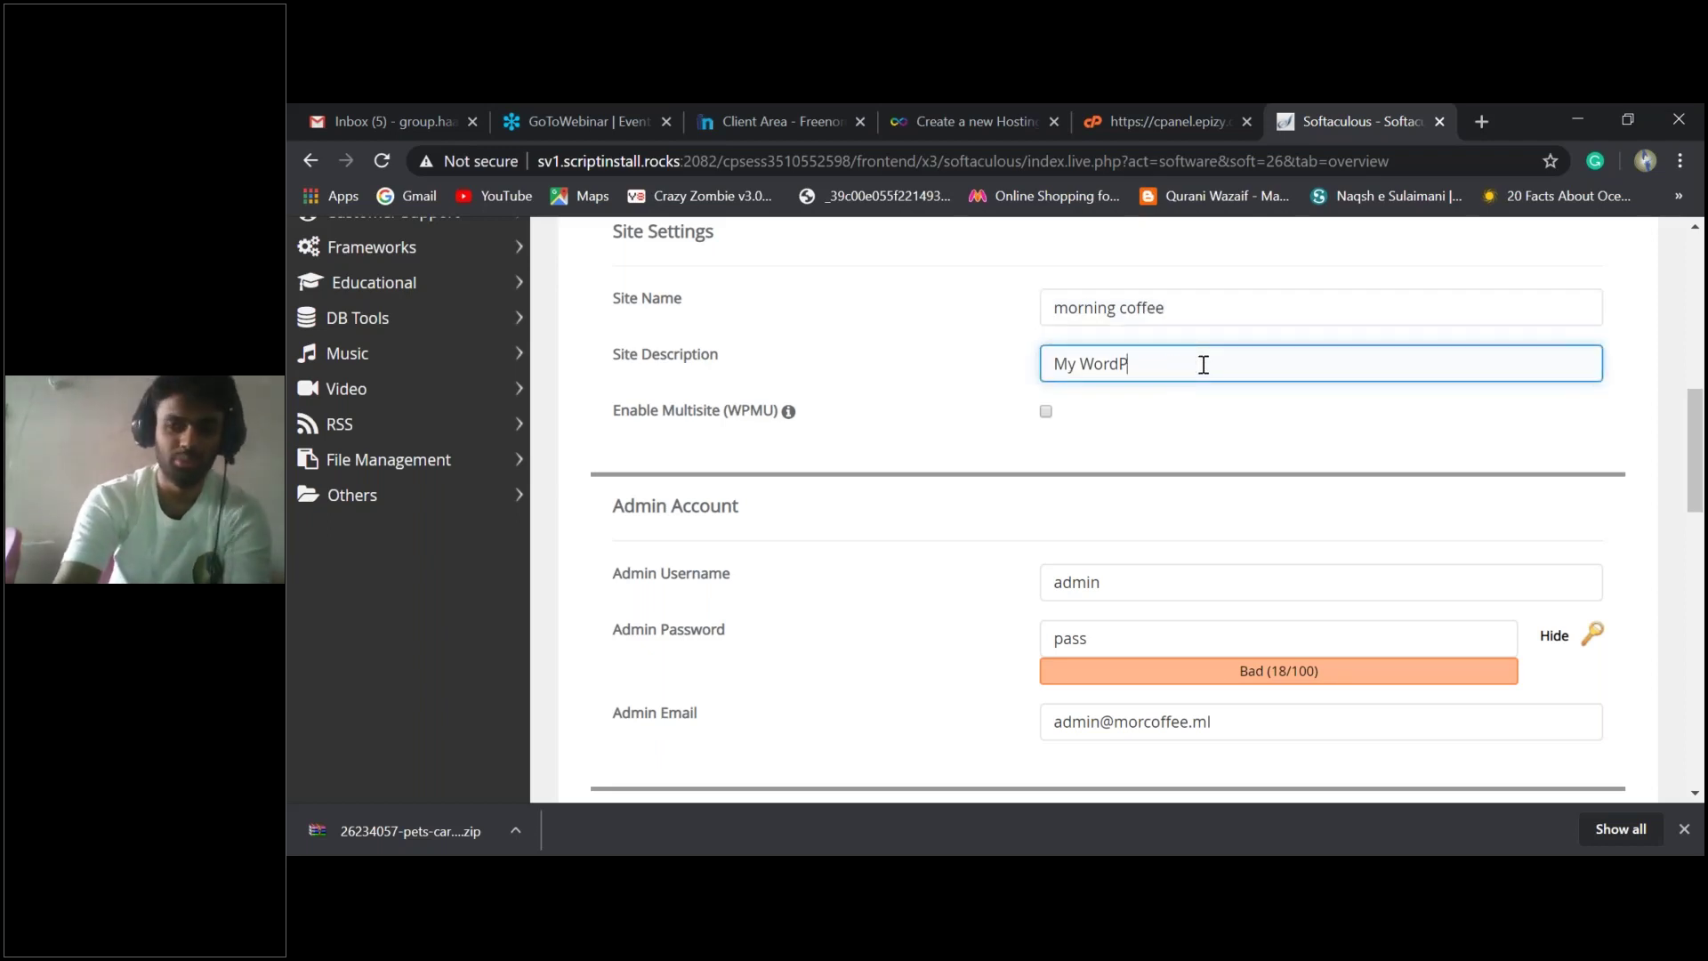
{"action": "triple_click", "coordinate": [1139, 315]}
{"action": "key", "text": "ctrl+c"}
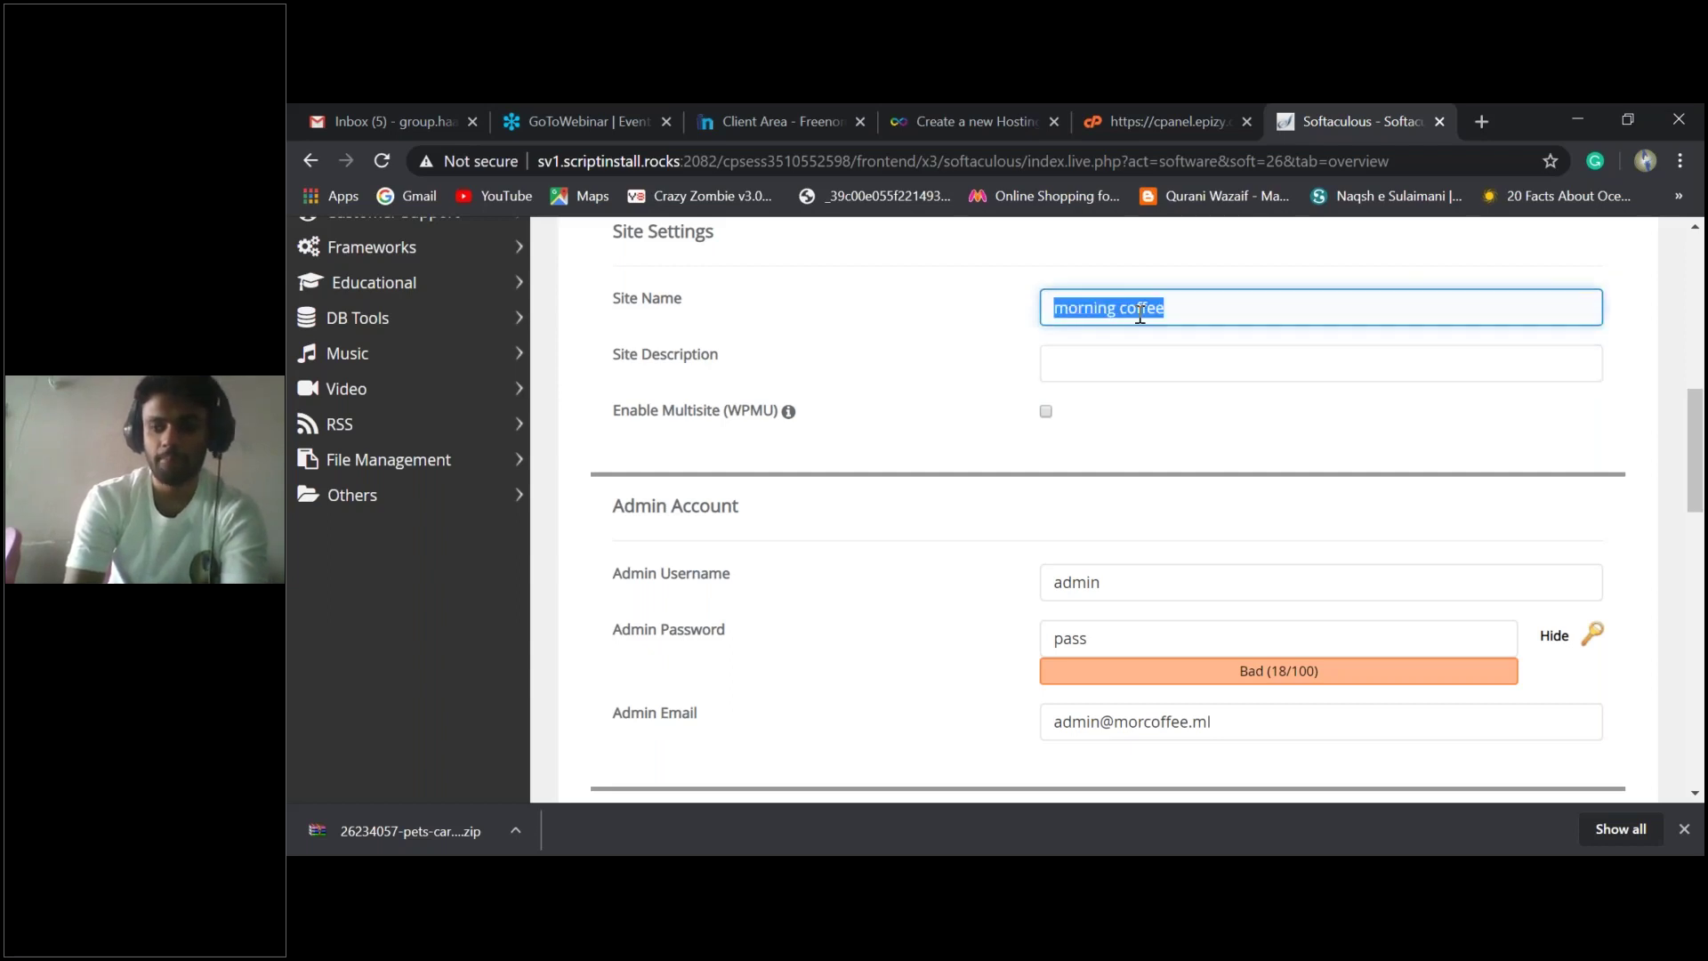
{"action": "left_click", "coordinate": [1130, 355]}
{"action": "type", "text": "gre"}
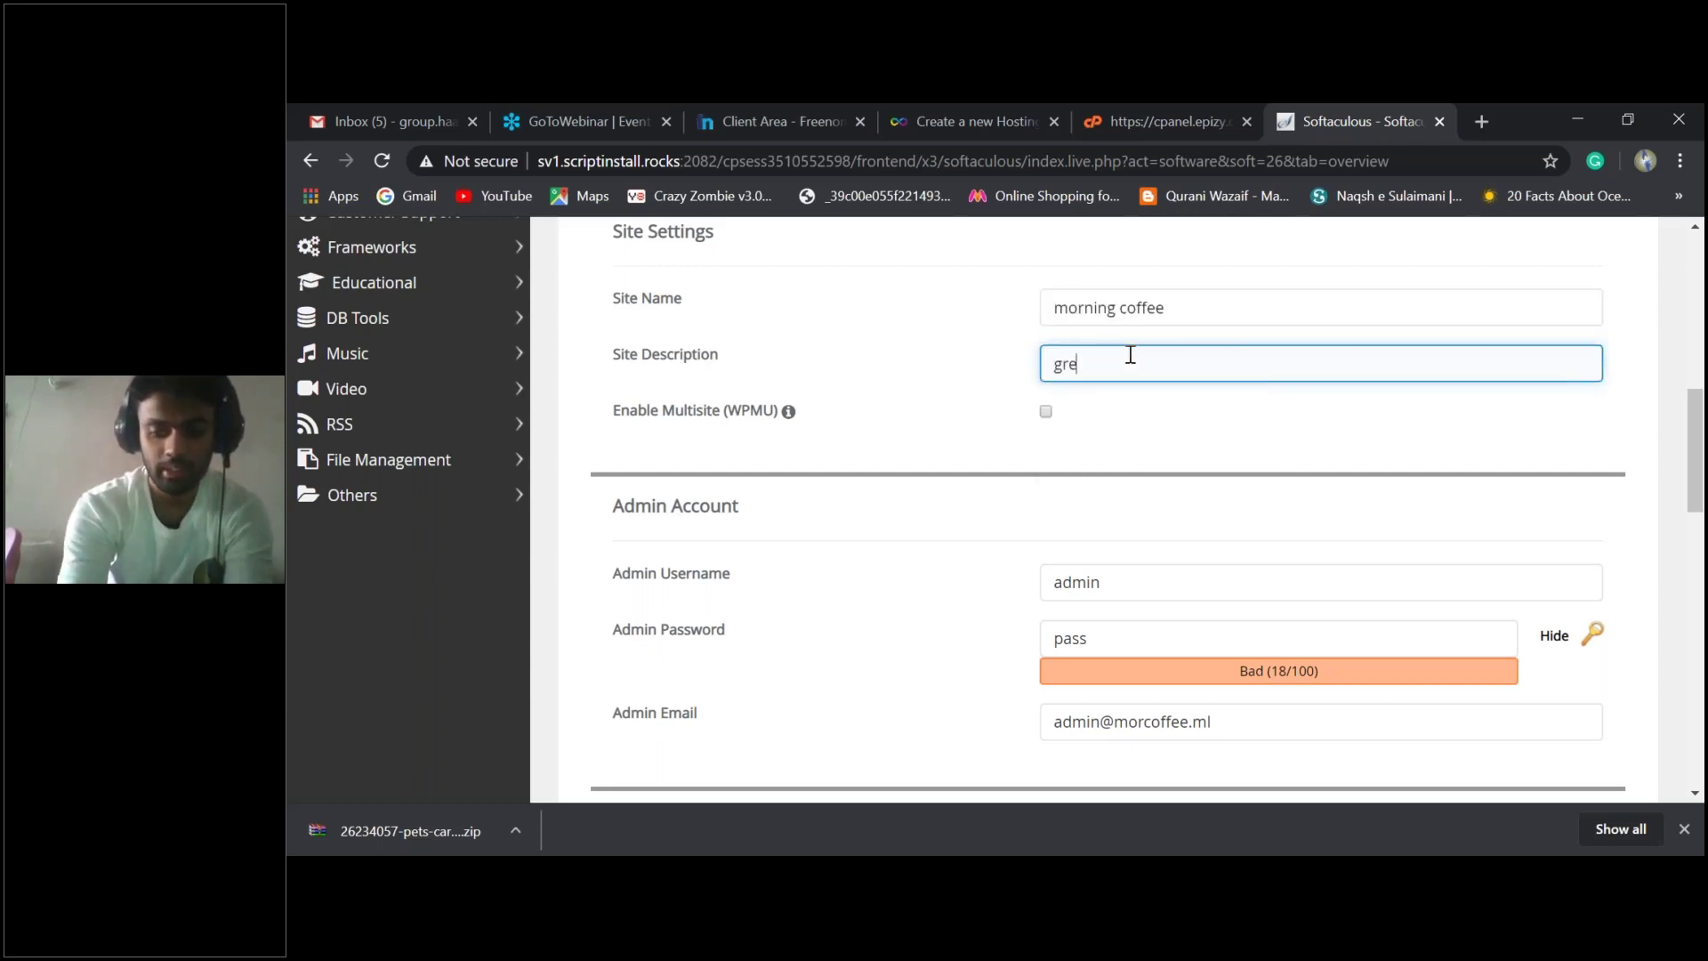
{"action": "type", "text": "at"}
{"action": "key", "text": "ctrl+v"}
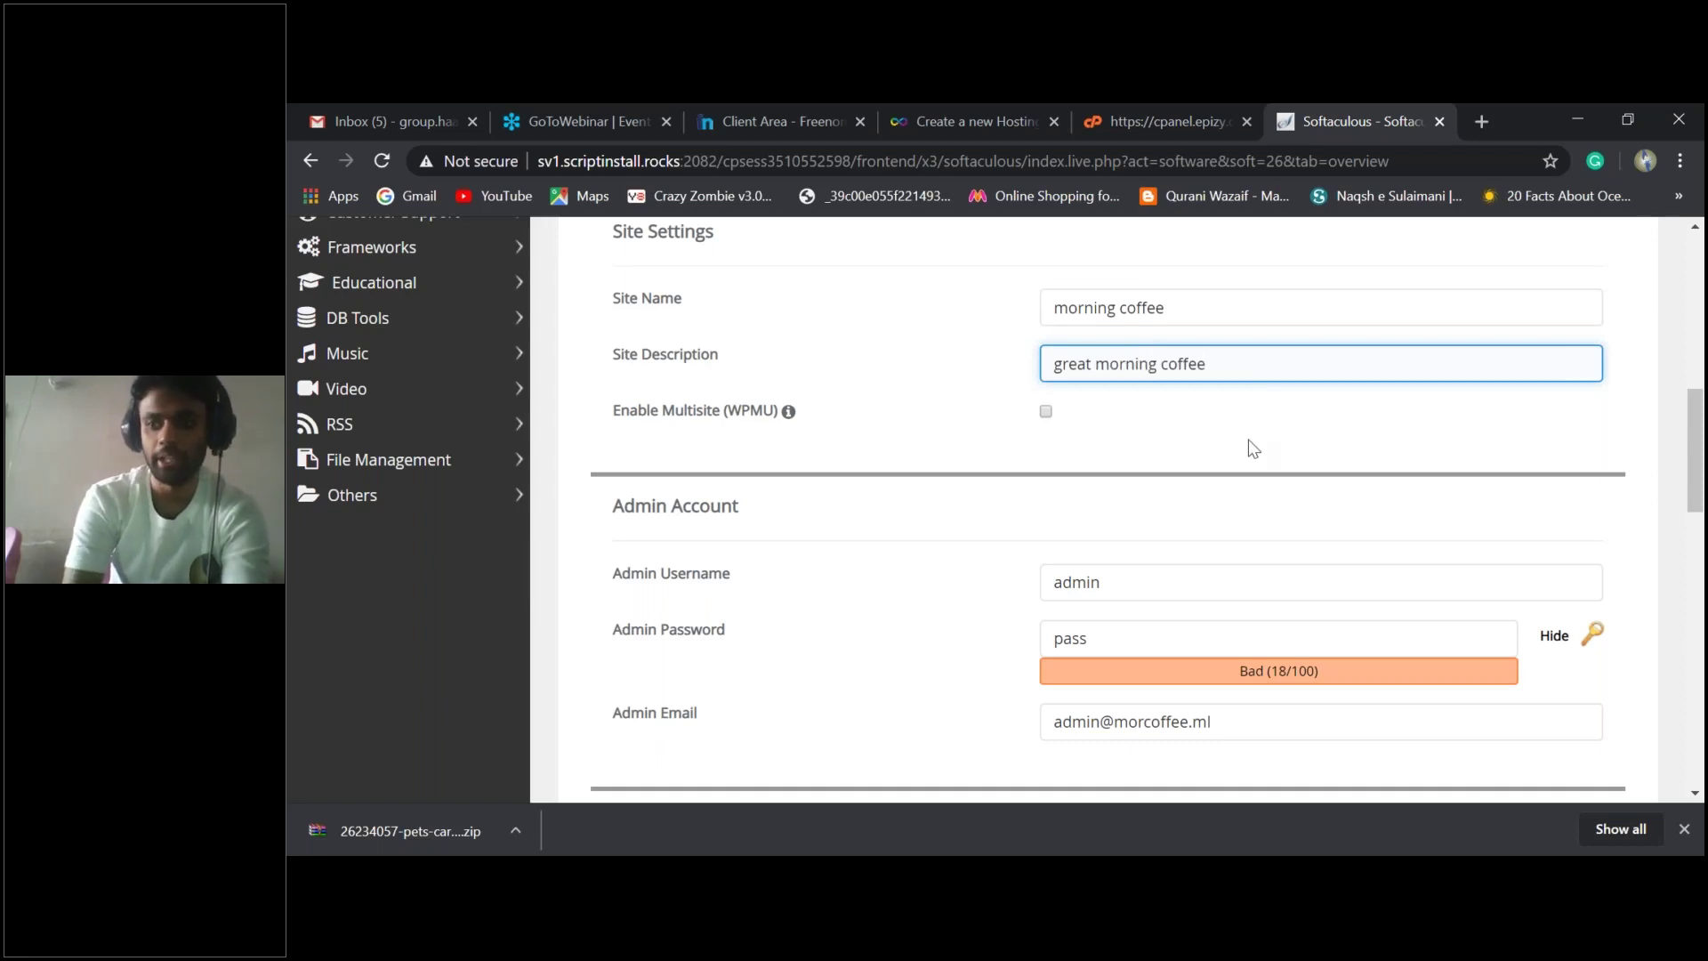
{"action": "scroll", "coordinate": [1253, 446], "scroll_direction": "down", "scroll_amount": 3}
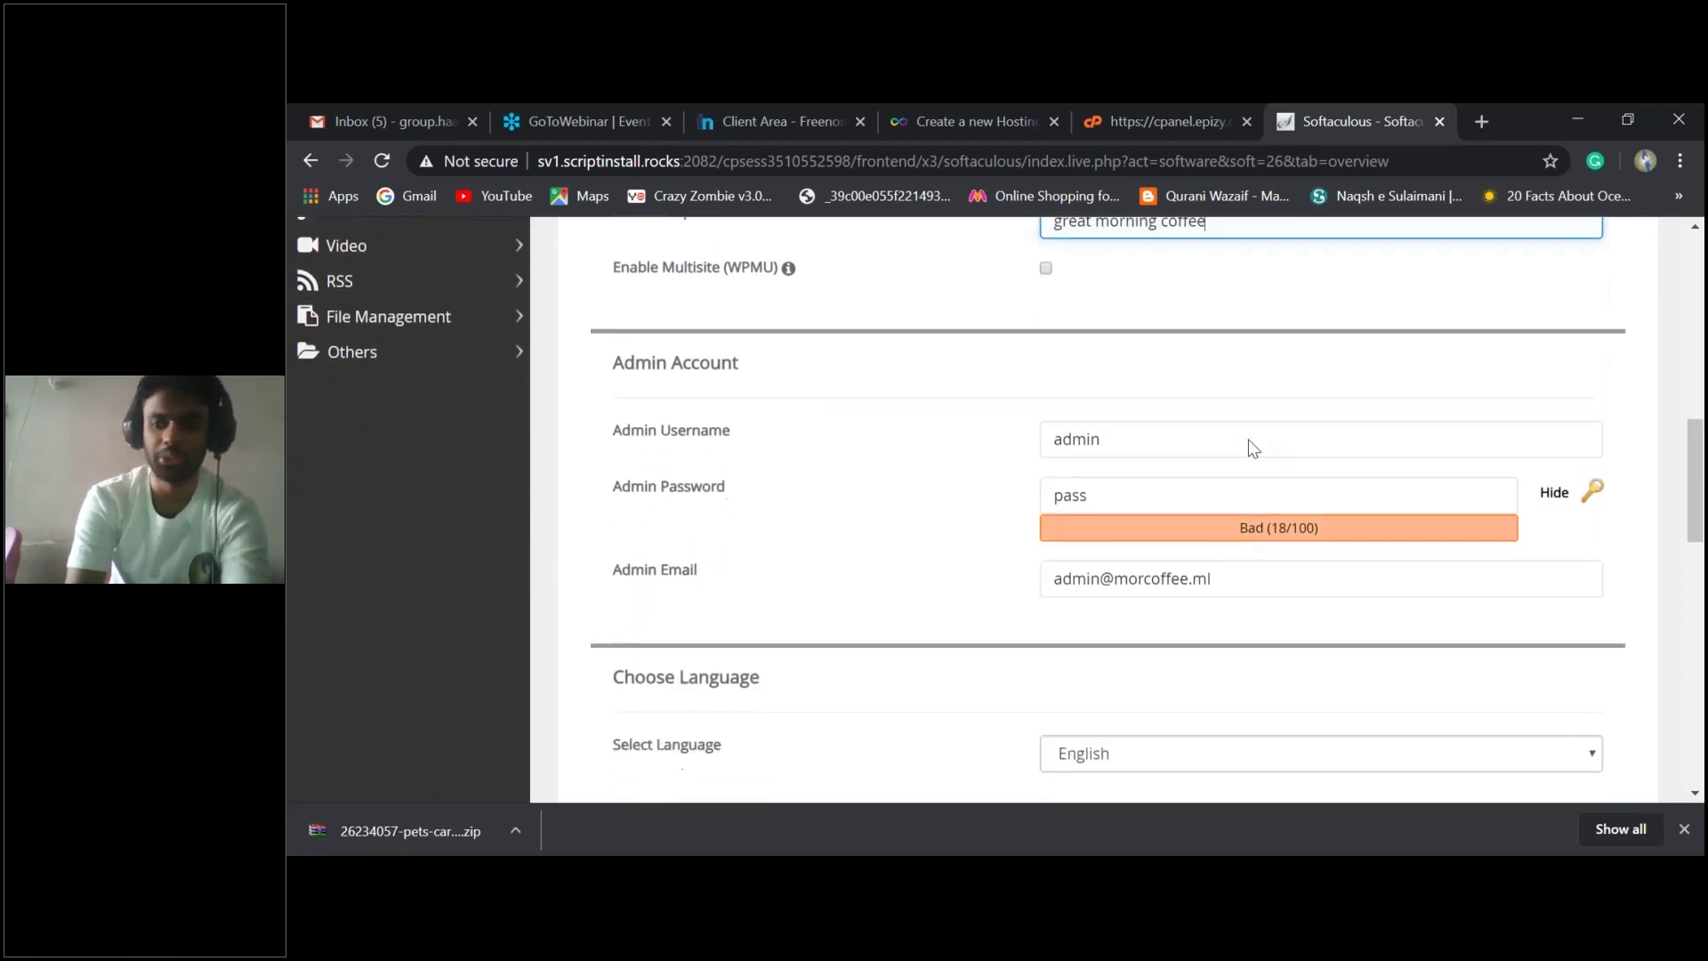
- Replace the default admin password with a strong password
{"action": "double_click", "coordinate": [1114, 345]}
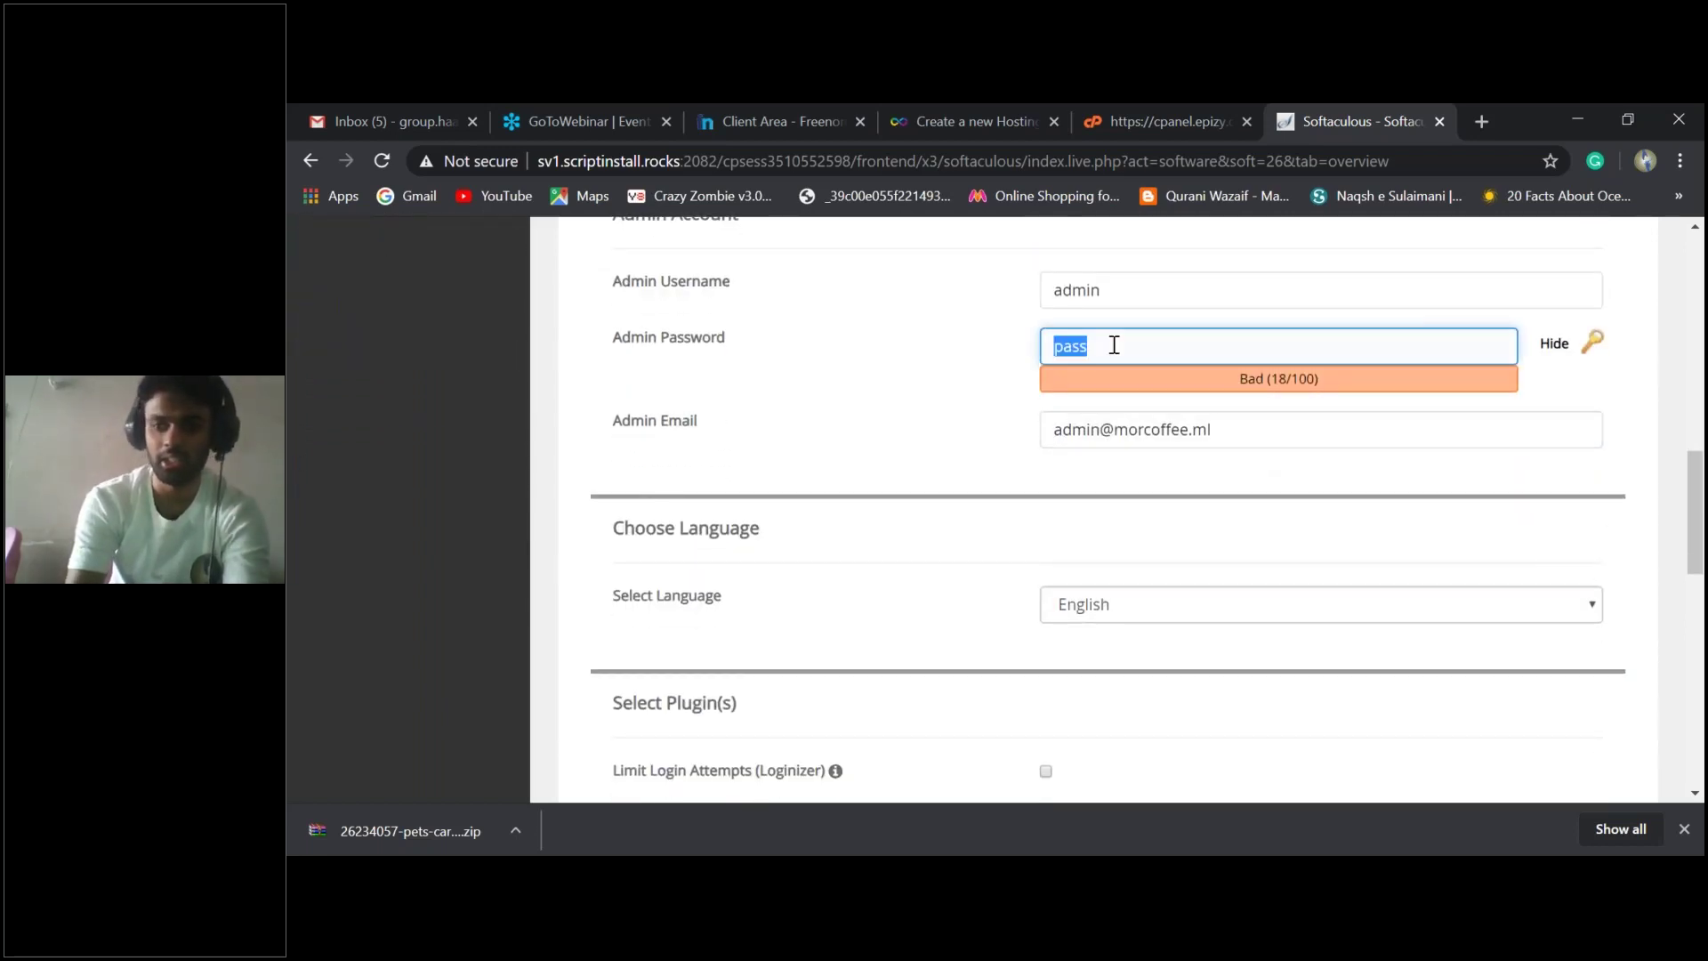
{"action": "key", "text": "BackSpace"}
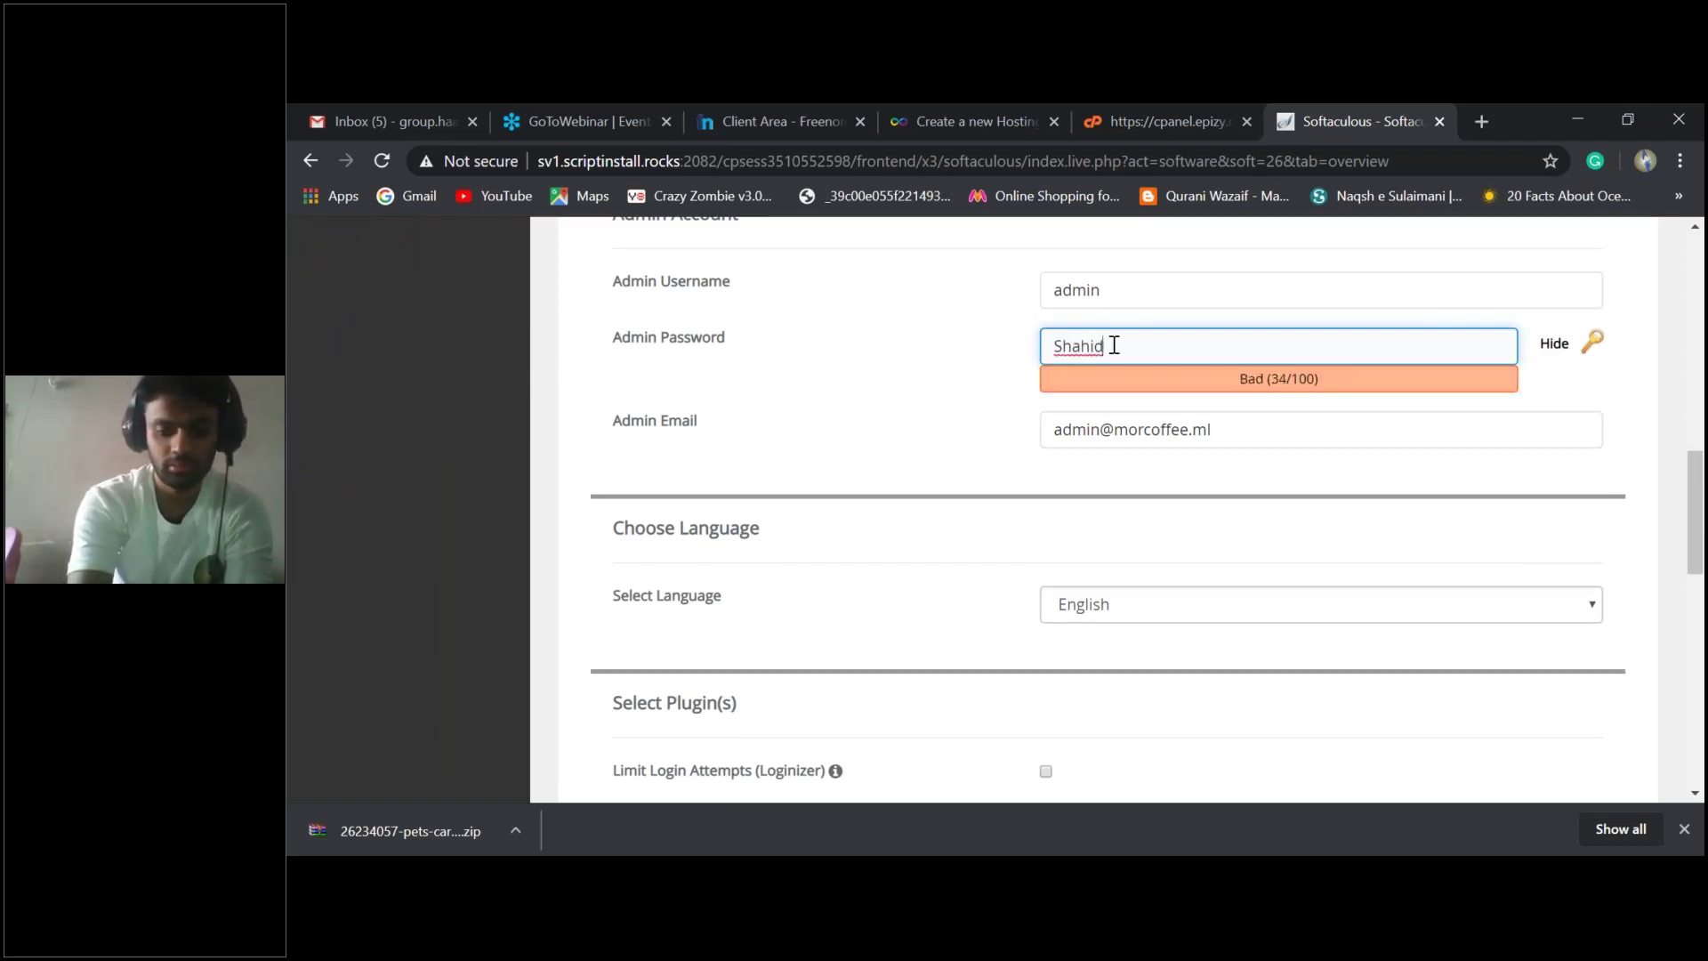
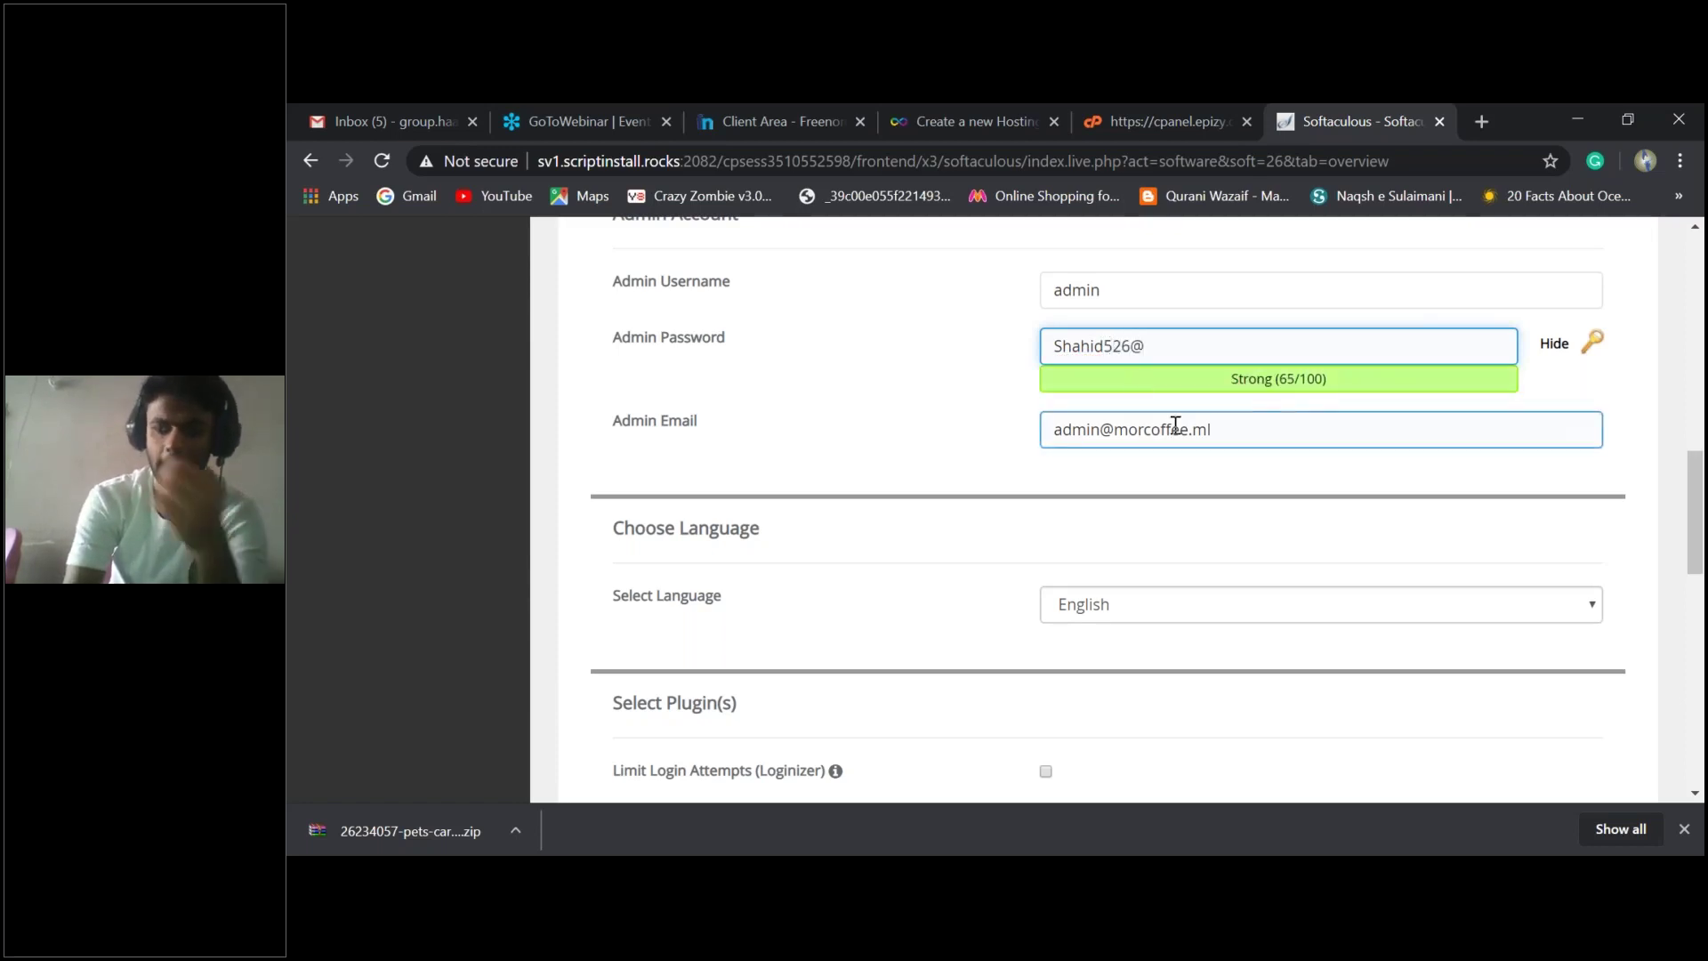
- Replace the admin e-mail with the owner's address, editing the mail provider of a saved suggestion
{"action": "left_click", "coordinate": [1156, 430]}
{"action": "scroll", "coordinate": [1175, 423], "scroll_direction": "down", "scroll_amount": 1}
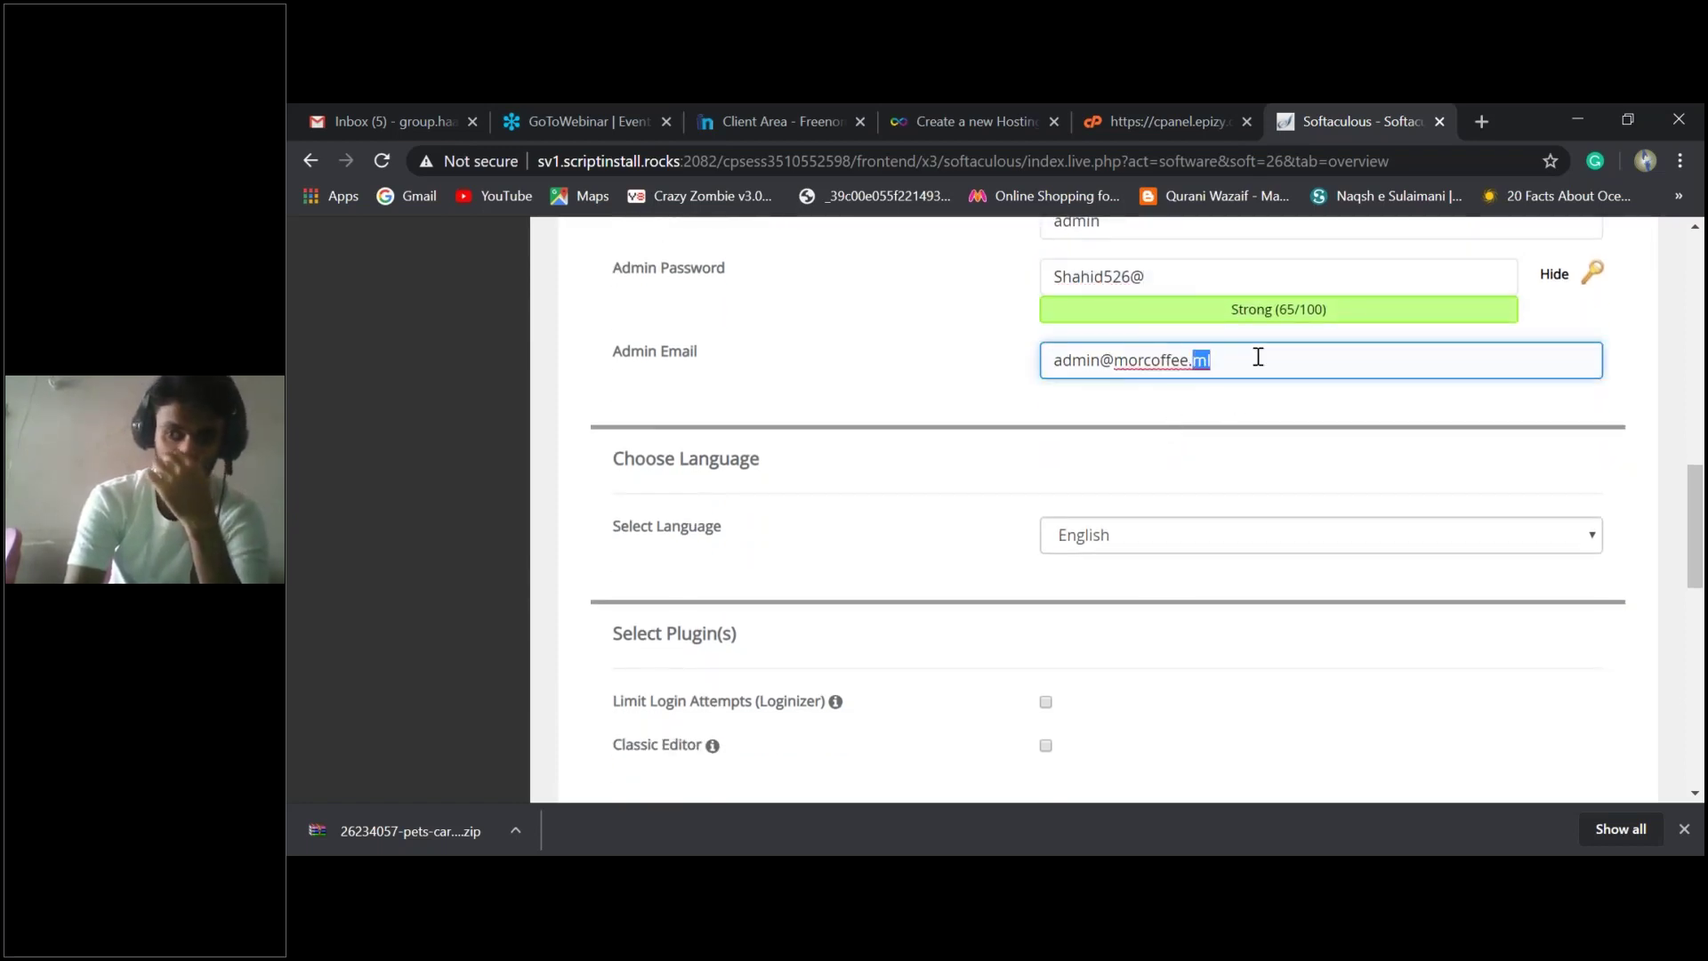
{"action": "triple_click", "coordinate": [1258, 357]}
{"action": "key", "text": "BackSpace"}
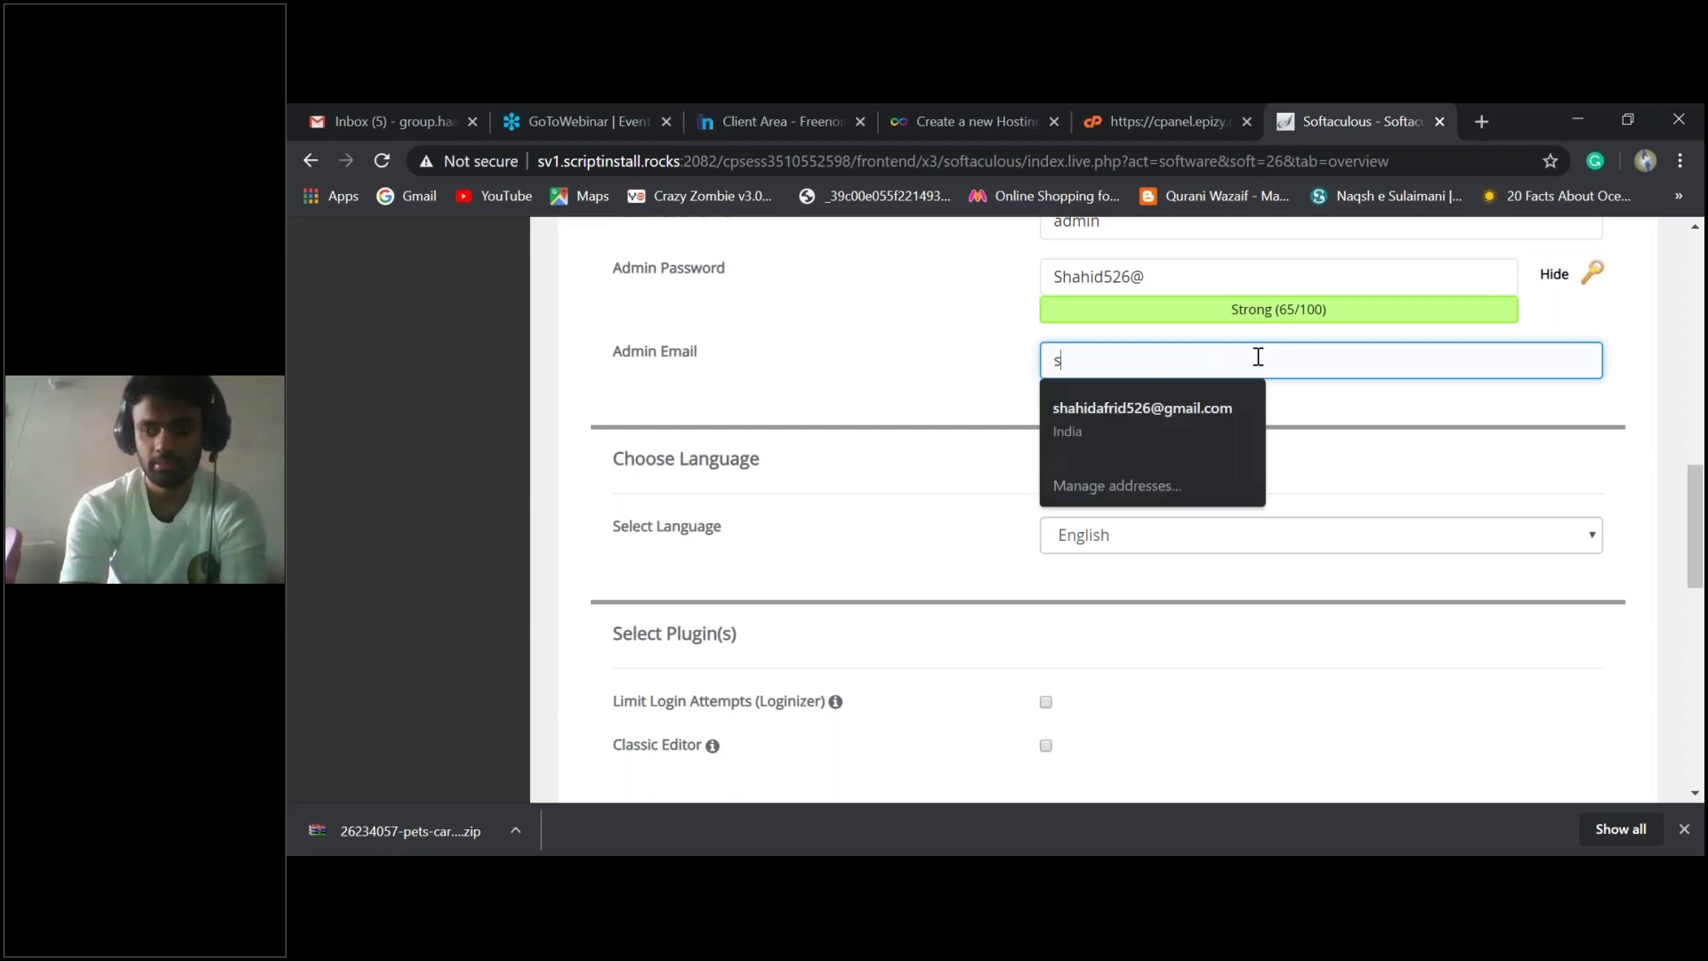
{"action": "left_click", "coordinate": [1186, 408]}
{"action": "double_click", "coordinate": [1193, 372]}
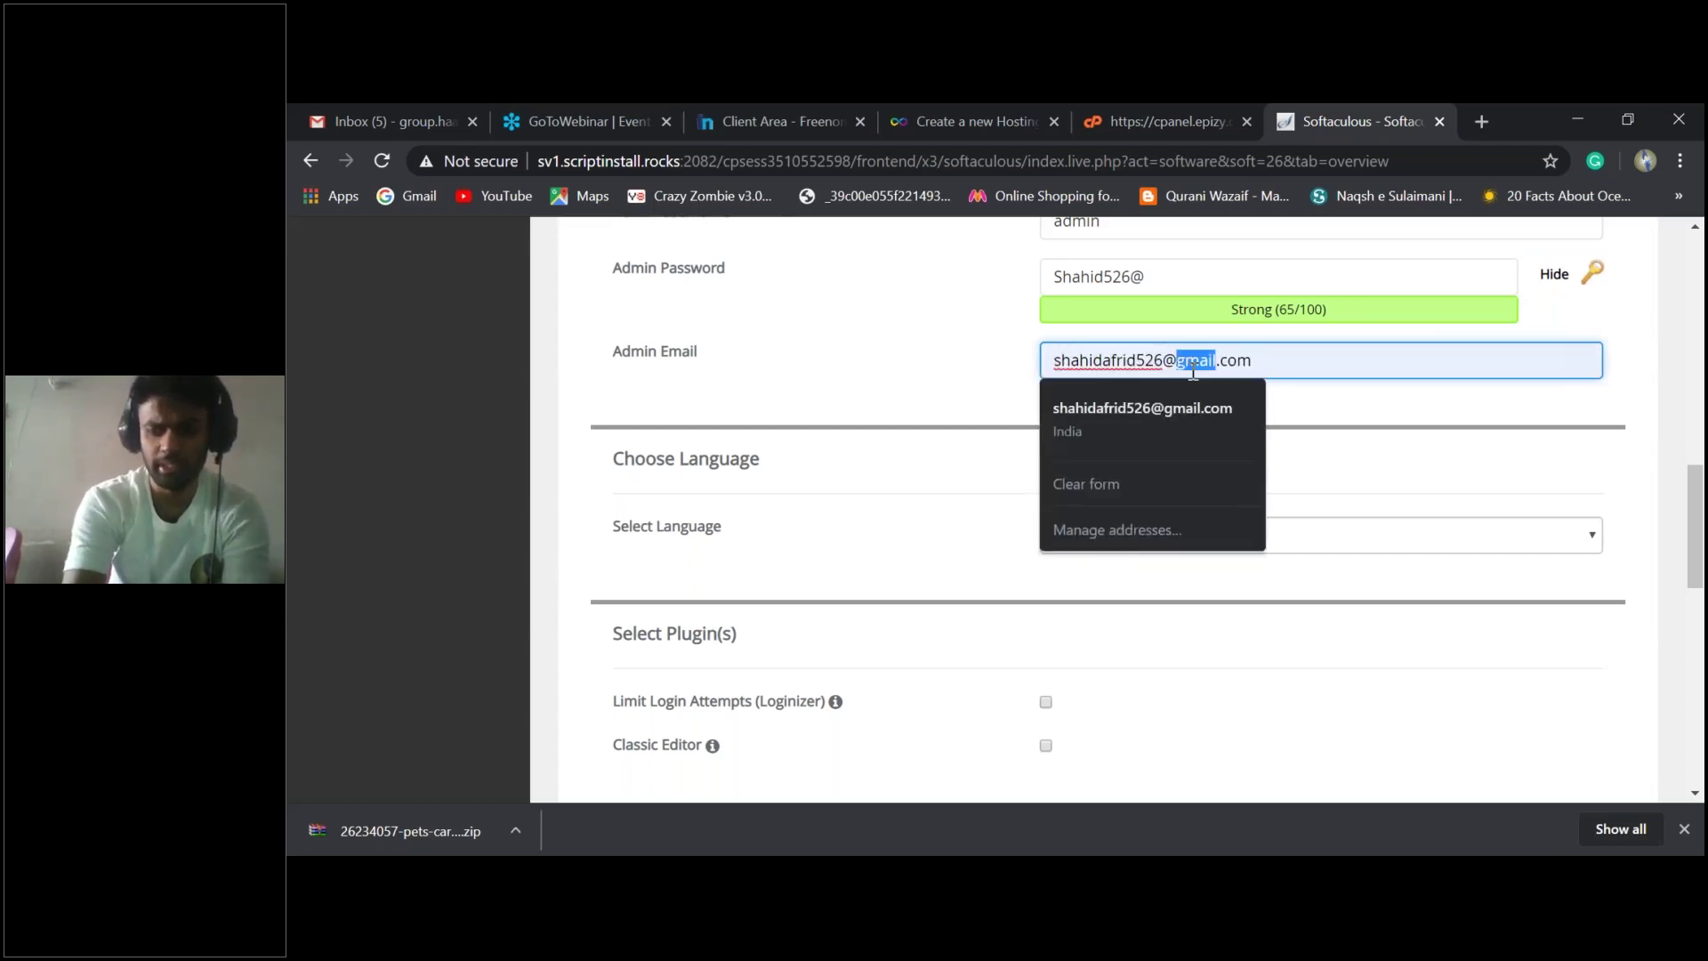
{"action": "type", "text": "yahoo"}
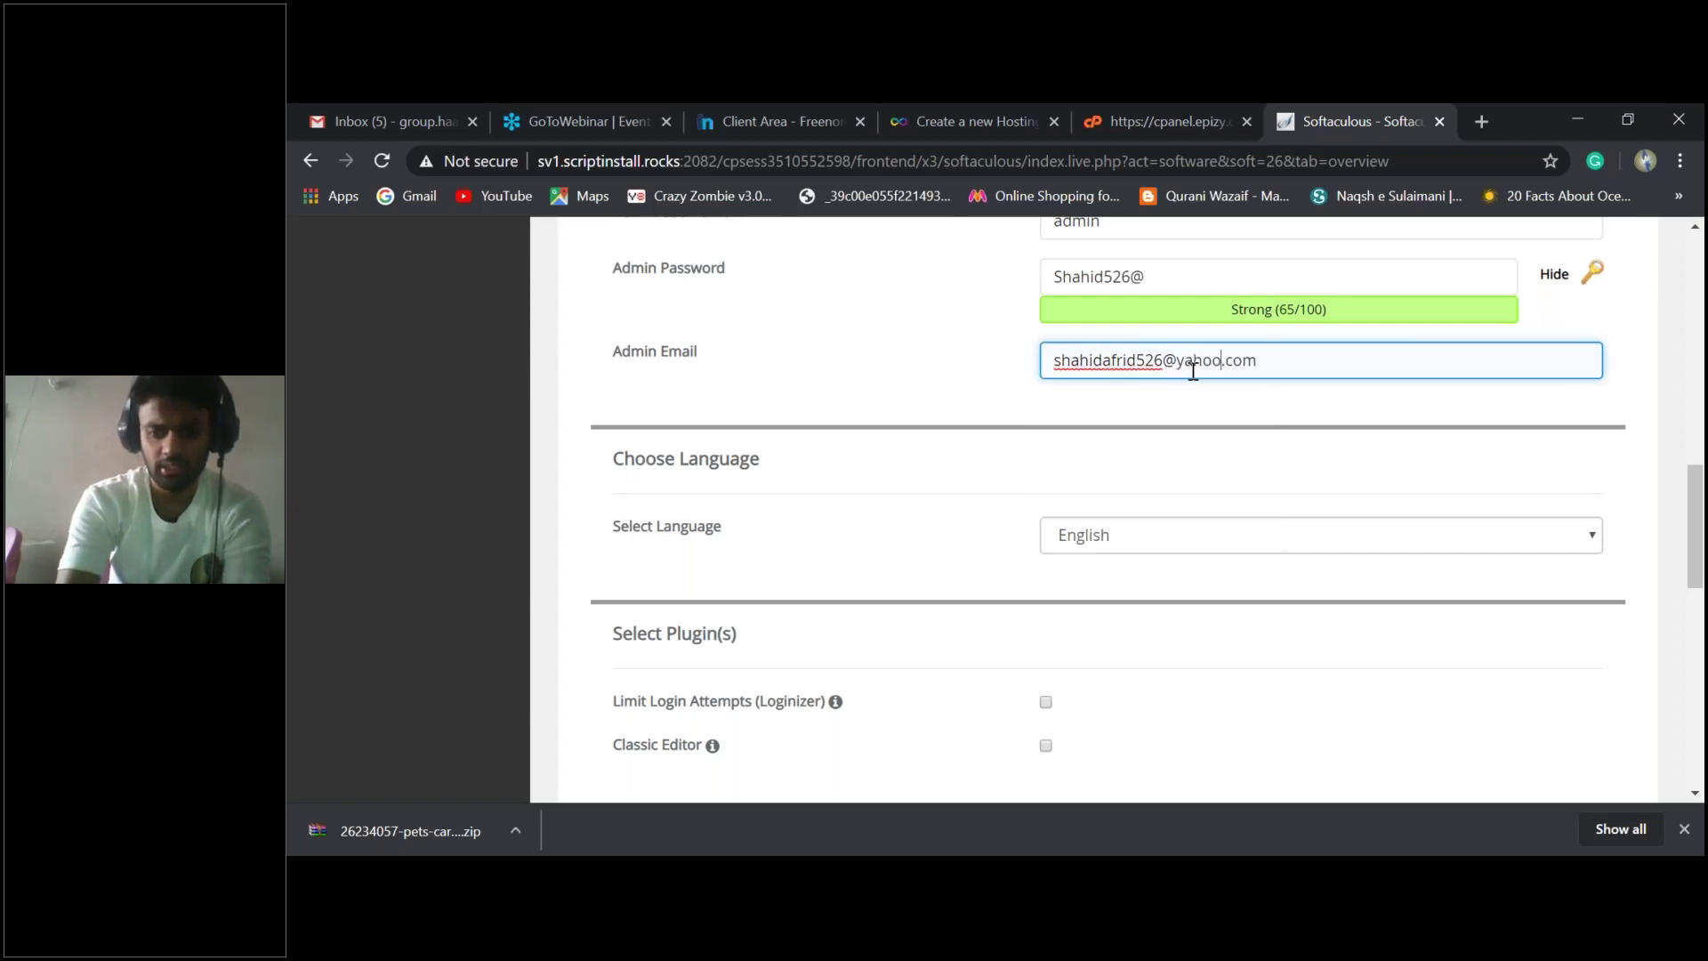
{"action": "scroll", "coordinate": [990, 535], "scroll_direction": "down", "scroll_amount": 1}
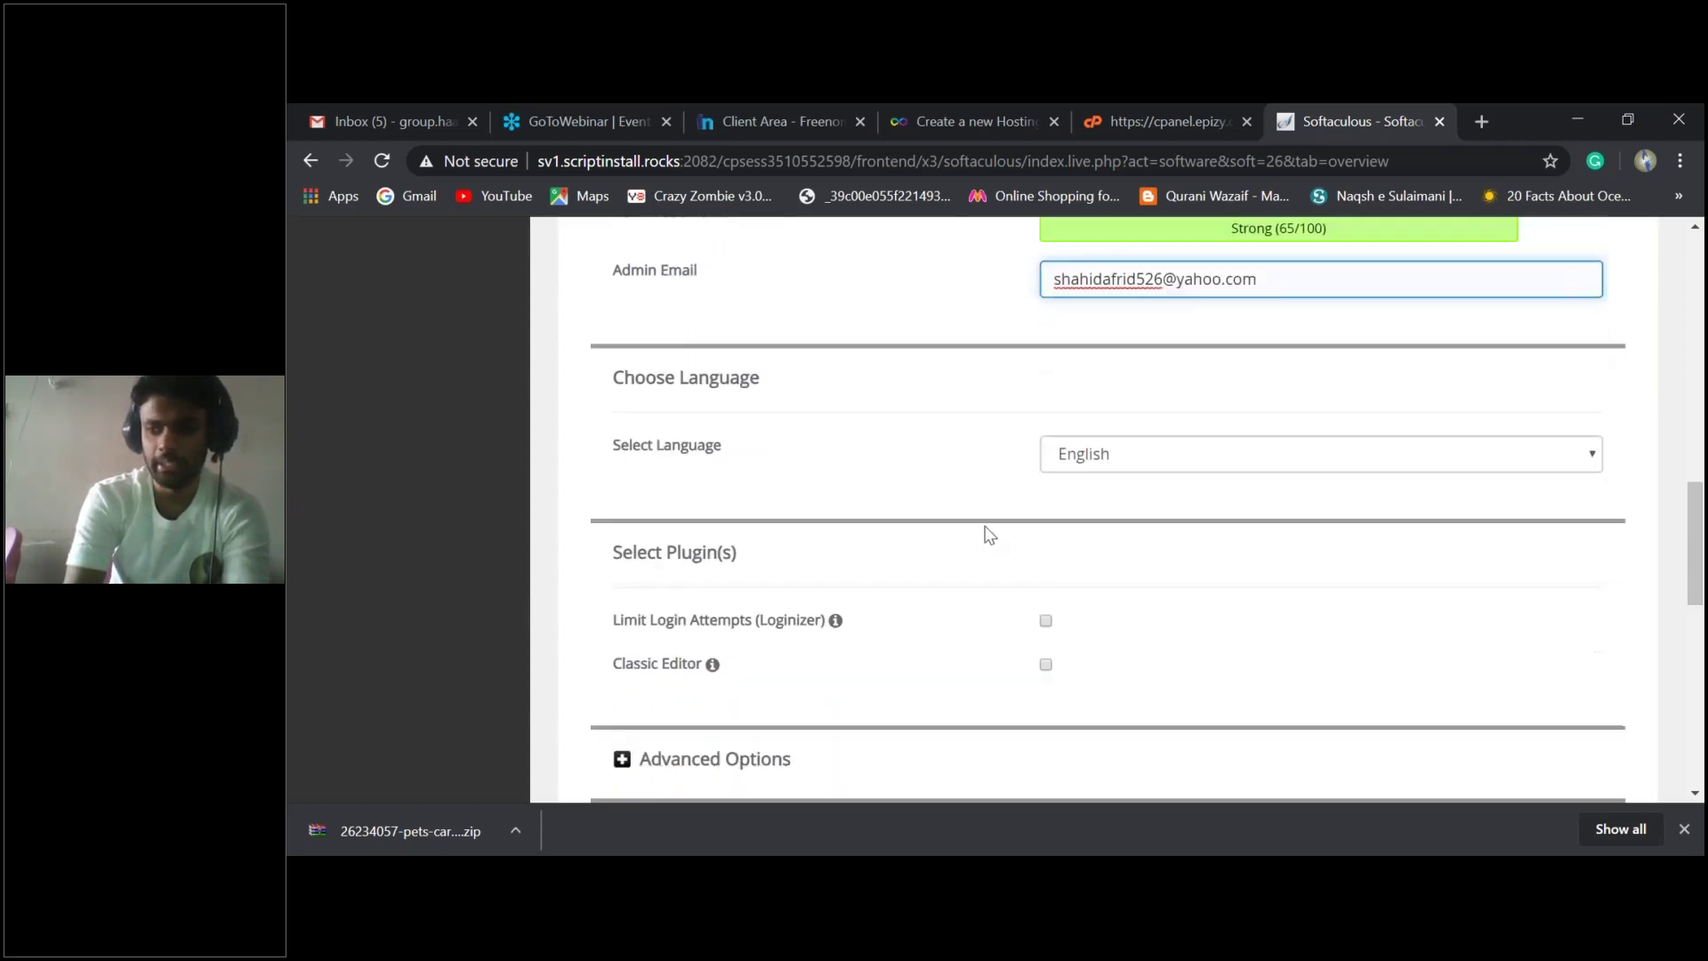
{"action": "scroll", "coordinate": [990, 534], "scroll_direction": "up", "scroll_amount": 3}
{"action": "scroll", "coordinate": [989, 535], "scroll_direction": "up", "scroll_amount": 2}
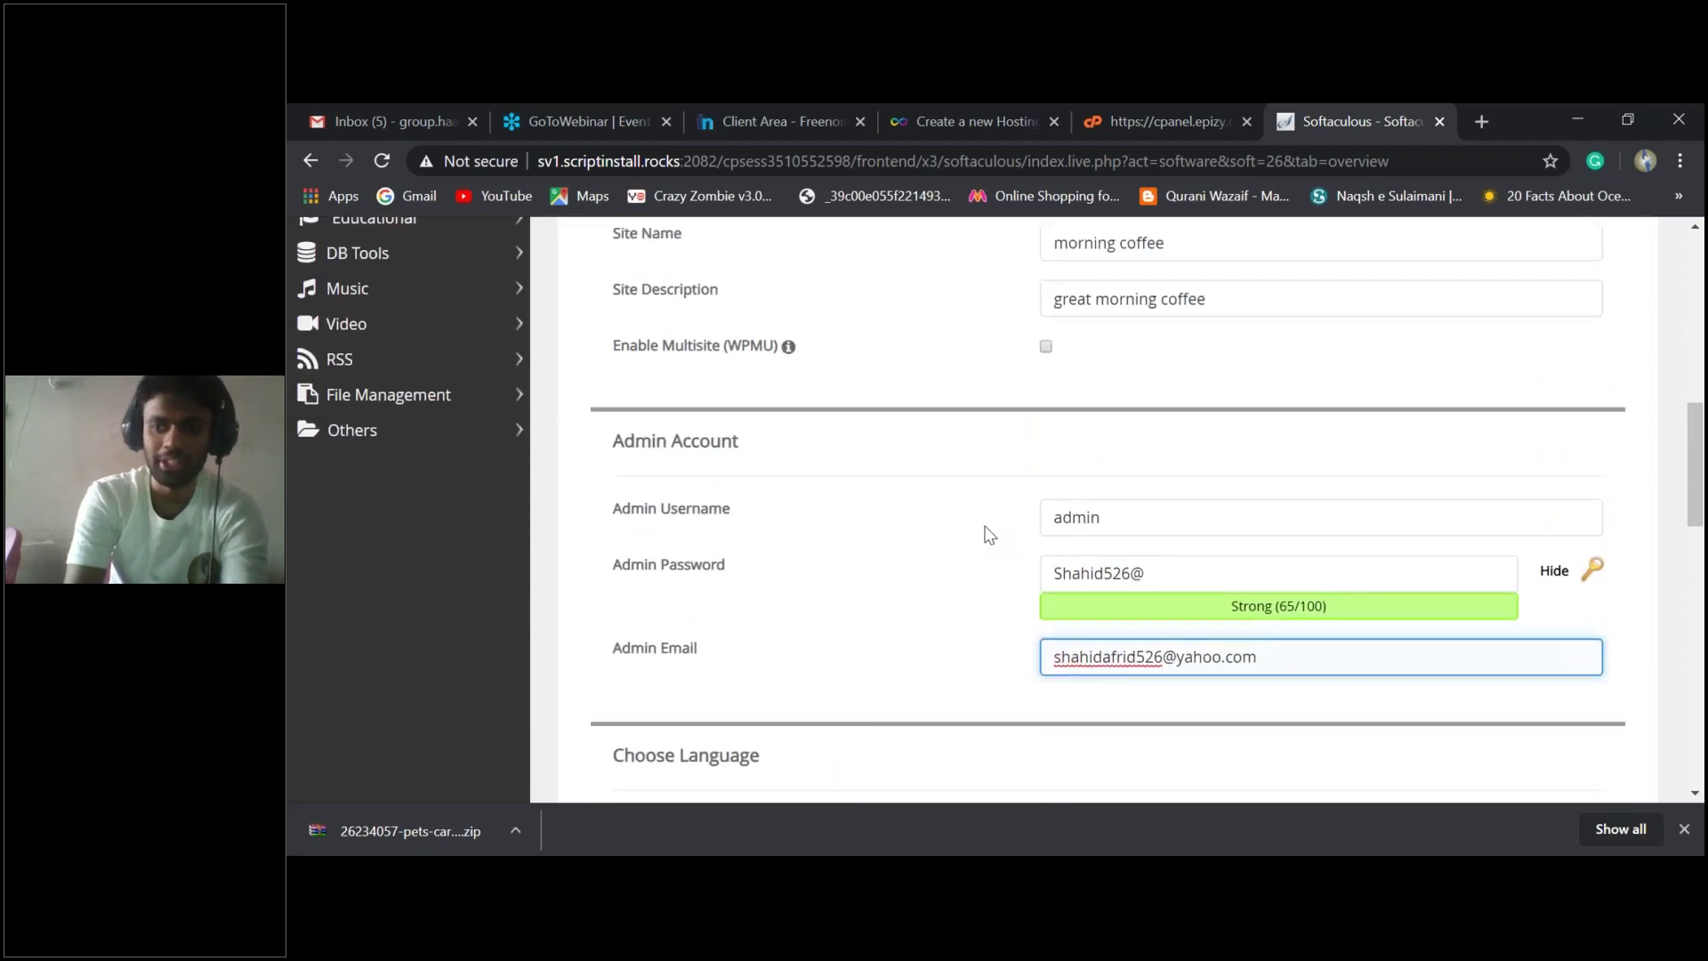
{"action": "scroll", "coordinate": [989, 534], "scroll_direction": "down", "scroll_amount": 4}
{"action": "scroll", "coordinate": [990, 535], "scroll_direction": "down", "scroll_amount": 3}
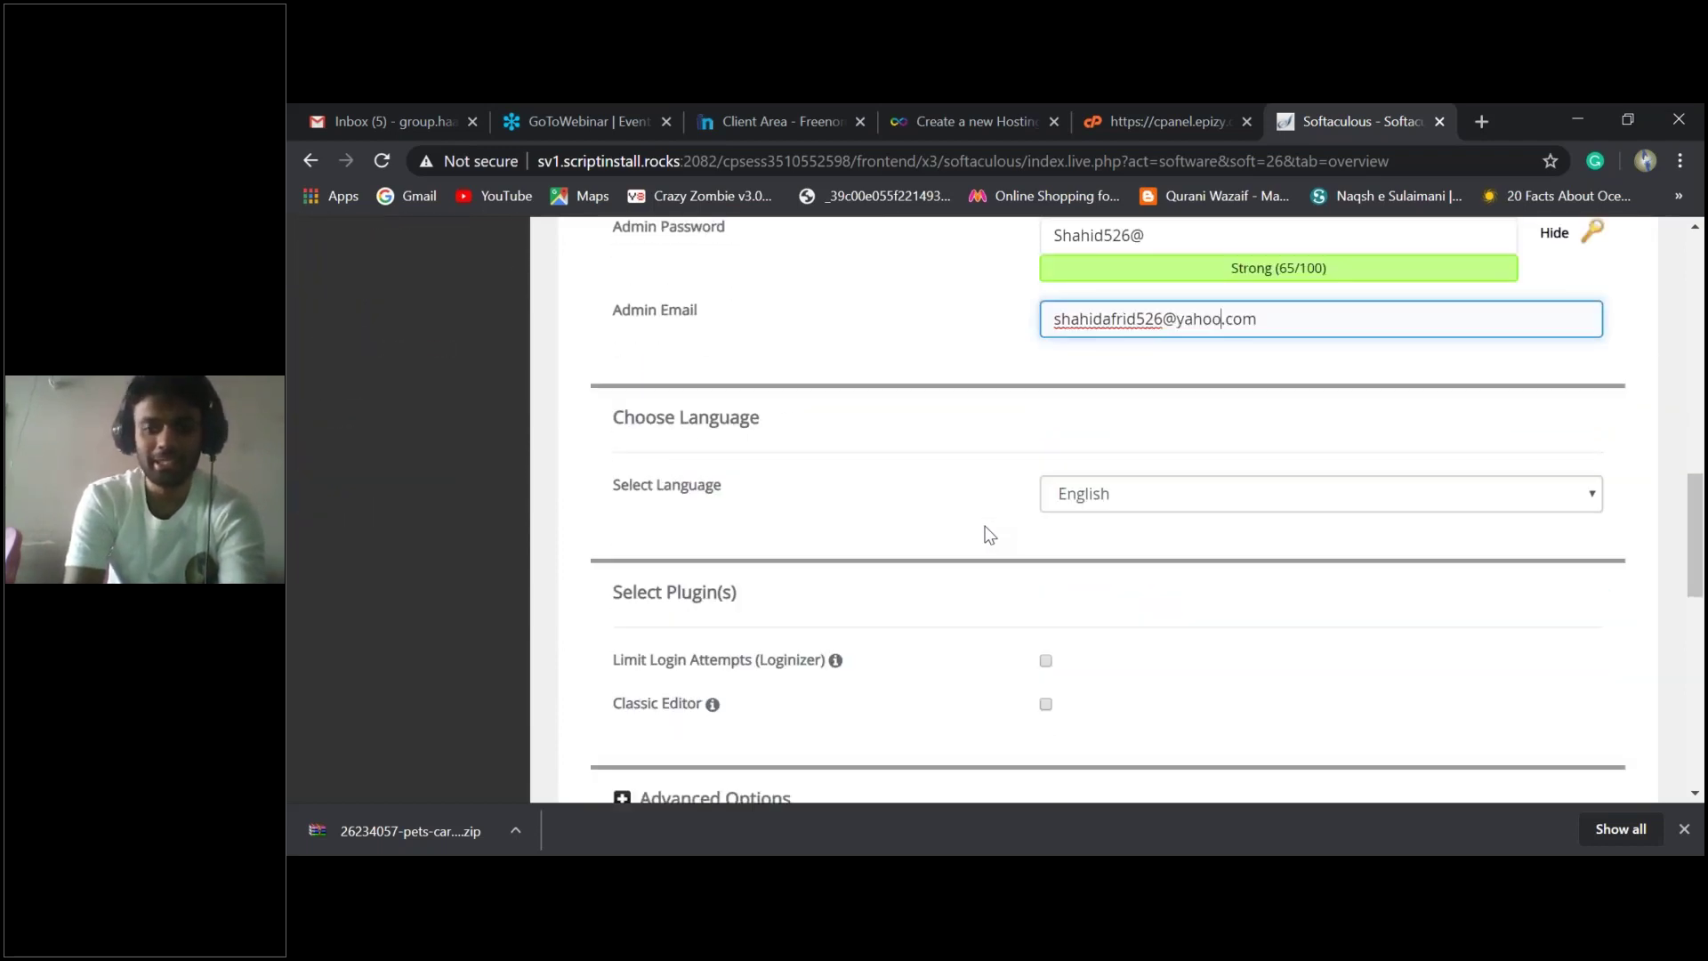
{"action": "scroll", "coordinate": [989, 535], "scroll_direction": "up", "scroll_amount": 2}
{"action": "scroll", "coordinate": [989, 534], "scroll_direction": "up", "scroll_amount": 3}
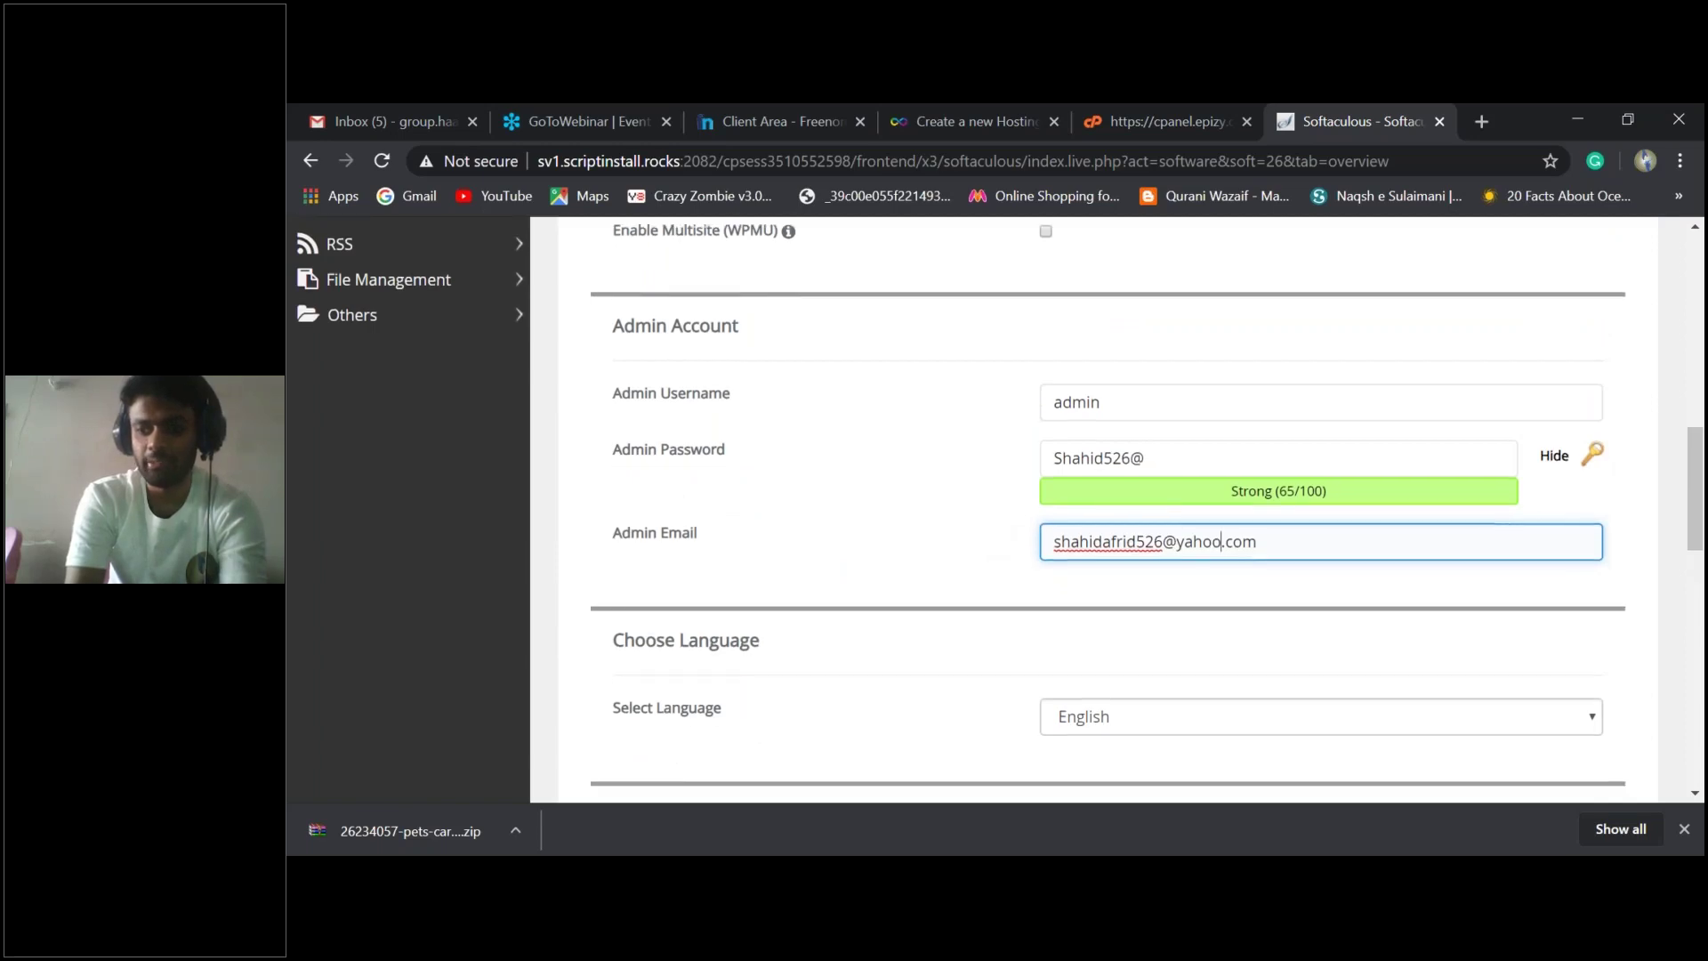
{"action": "scroll", "coordinate": [989, 534], "scroll_direction": "down", "scroll_amount": 7}
{"action": "scroll", "coordinate": [990, 535], "scroll_direction": "down", "scroll_amount": 5}
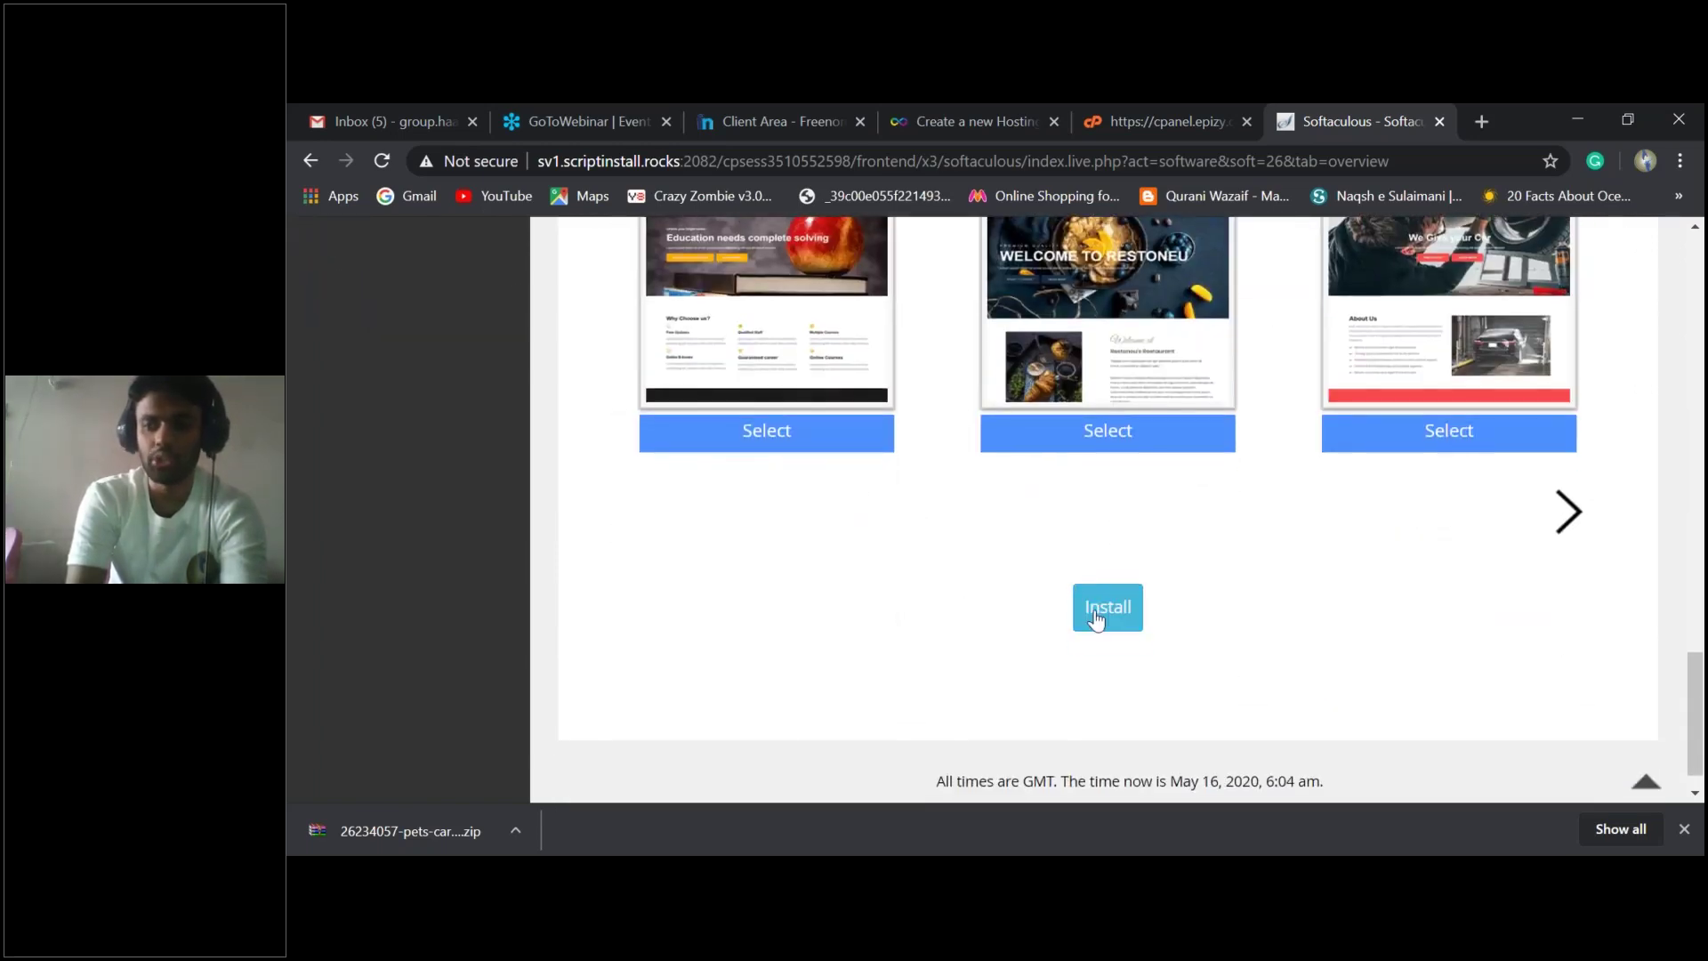
{"action": "left_click", "coordinate": [1096, 620]}
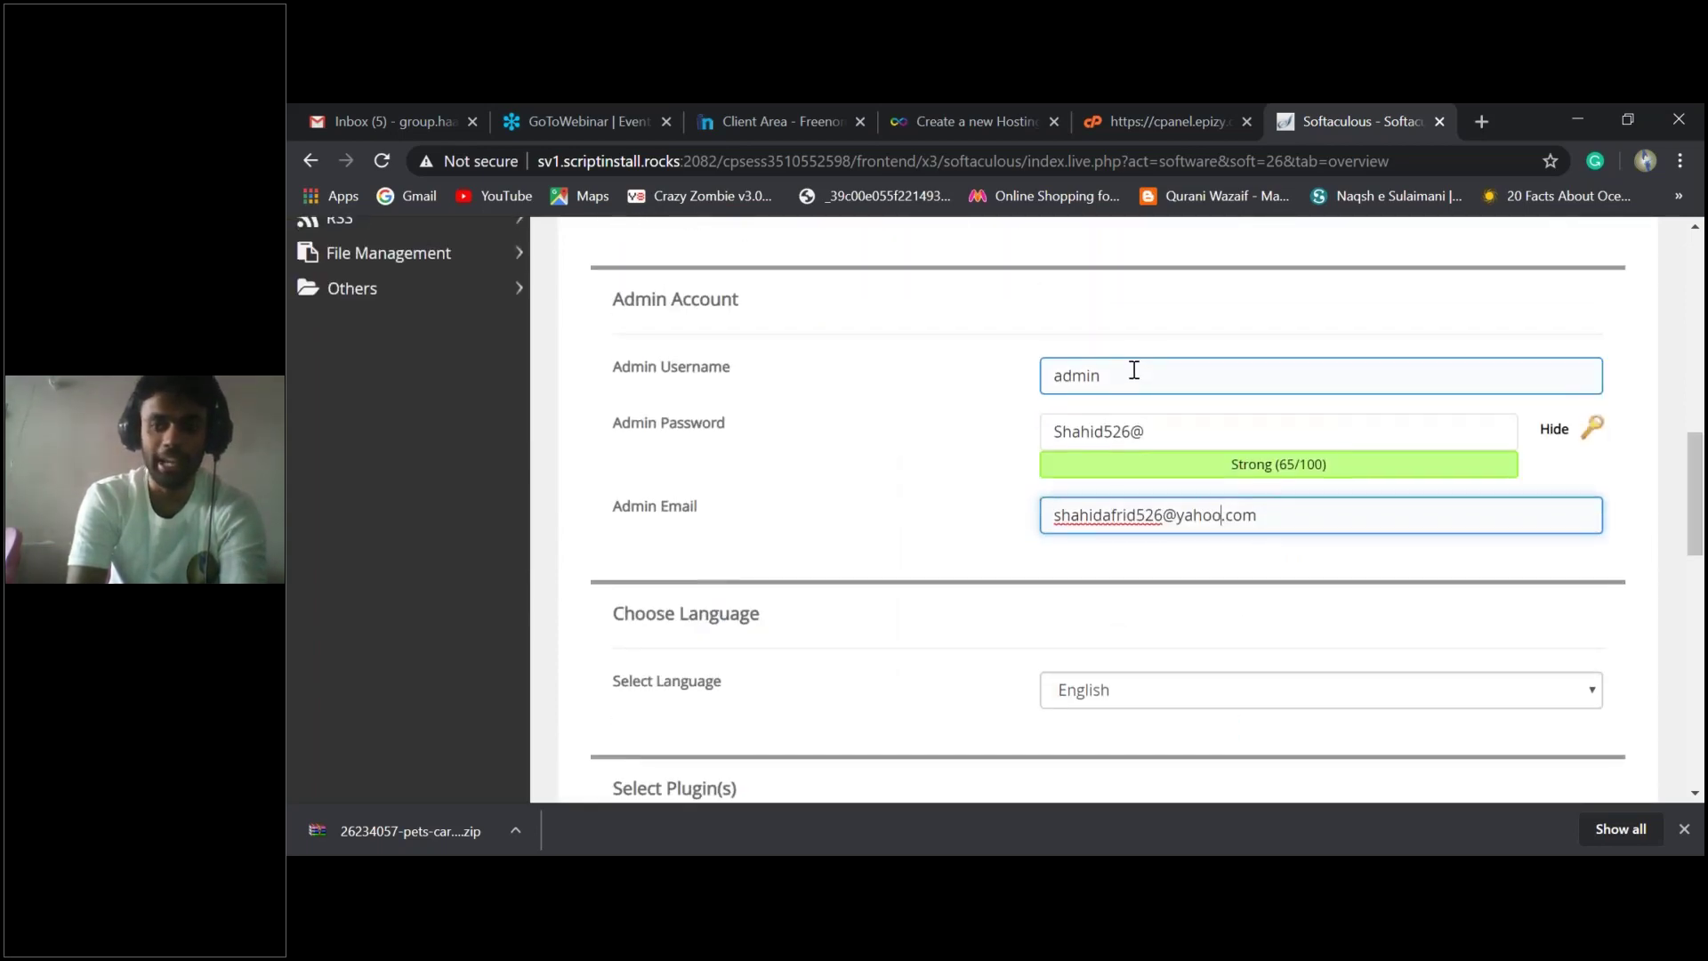
{"action": "left_click", "coordinate": [1134, 370]}
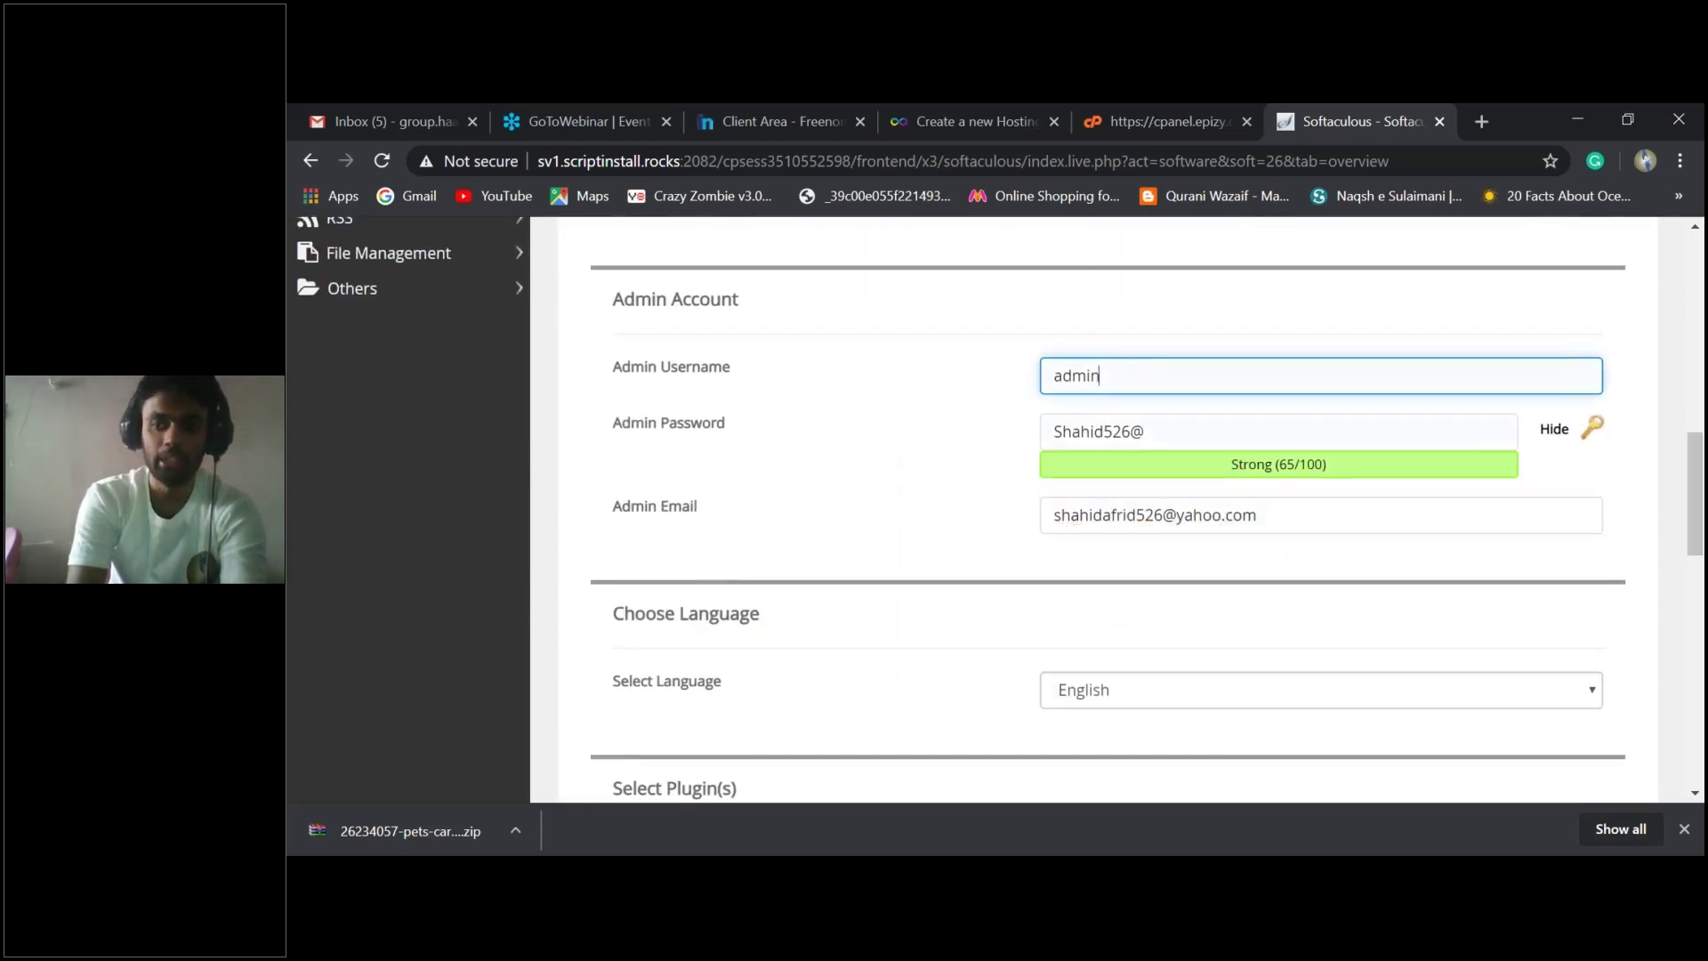
{"action": "left_click", "coordinate": [1175, 433]}
{"action": "scroll", "coordinate": [994, 503], "scroll_direction": "down", "scroll_amount": 1}
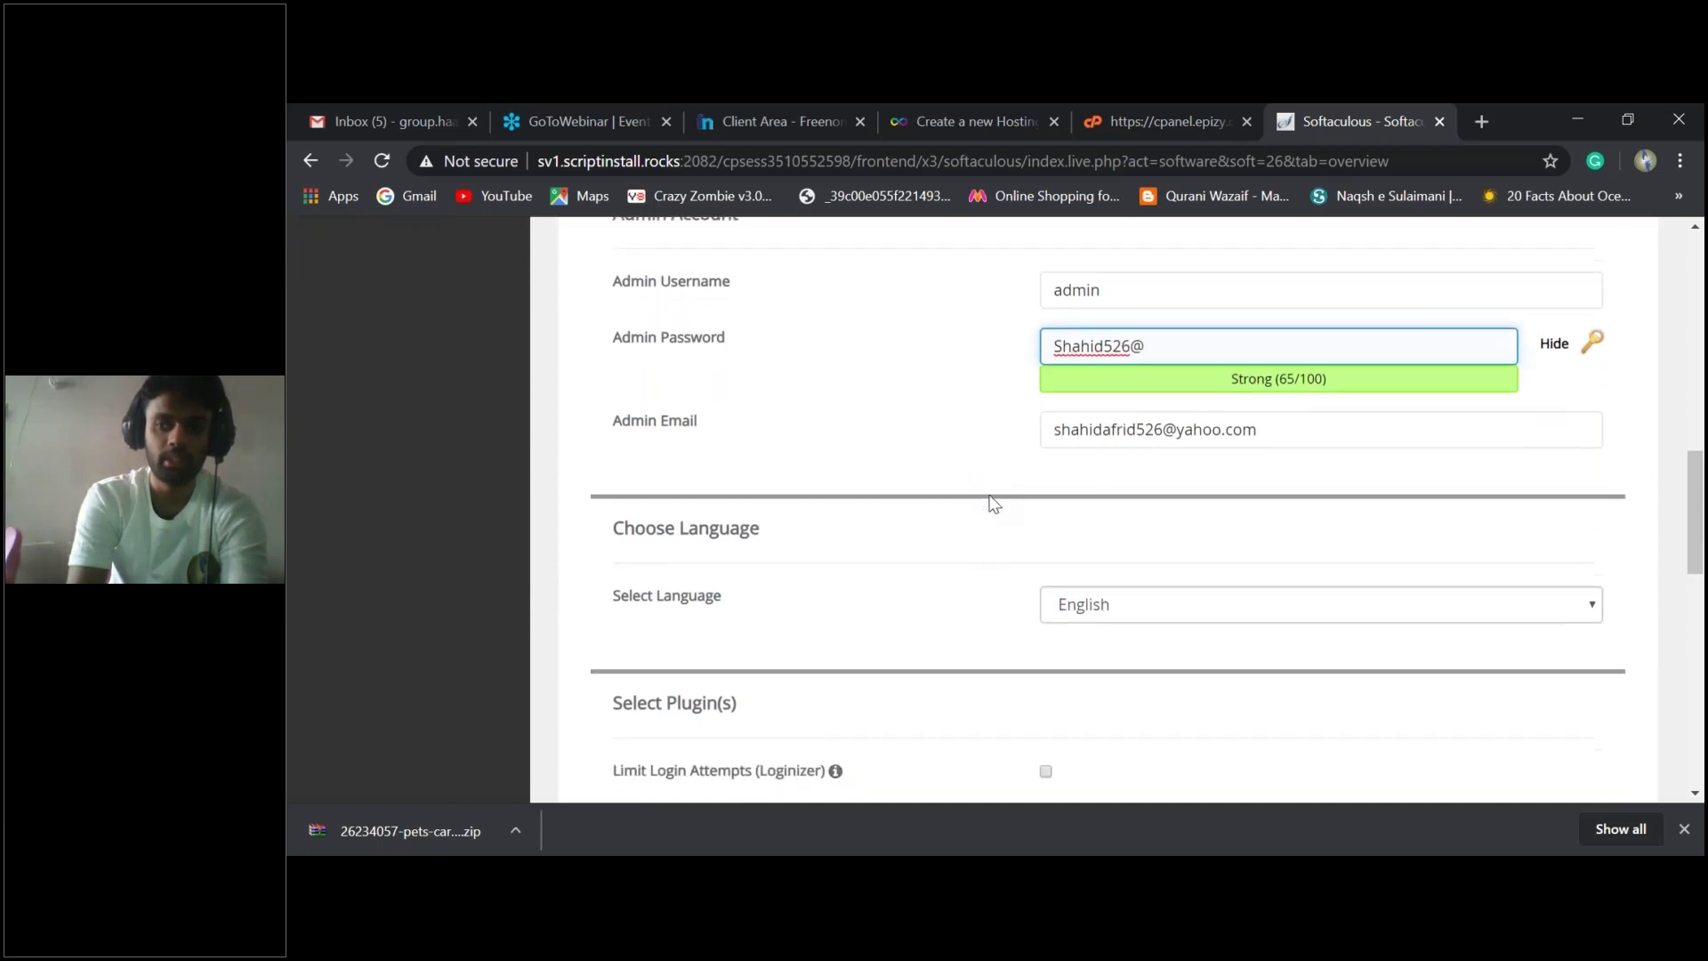
{"action": "scroll", "coordinate": [993, 503], "scroll_direction": "up", "scroll_amount": 1}
{"action": "double_click", "coordinate": [1109, 334]}
{"action": "key", "text": "ctrl+c"}
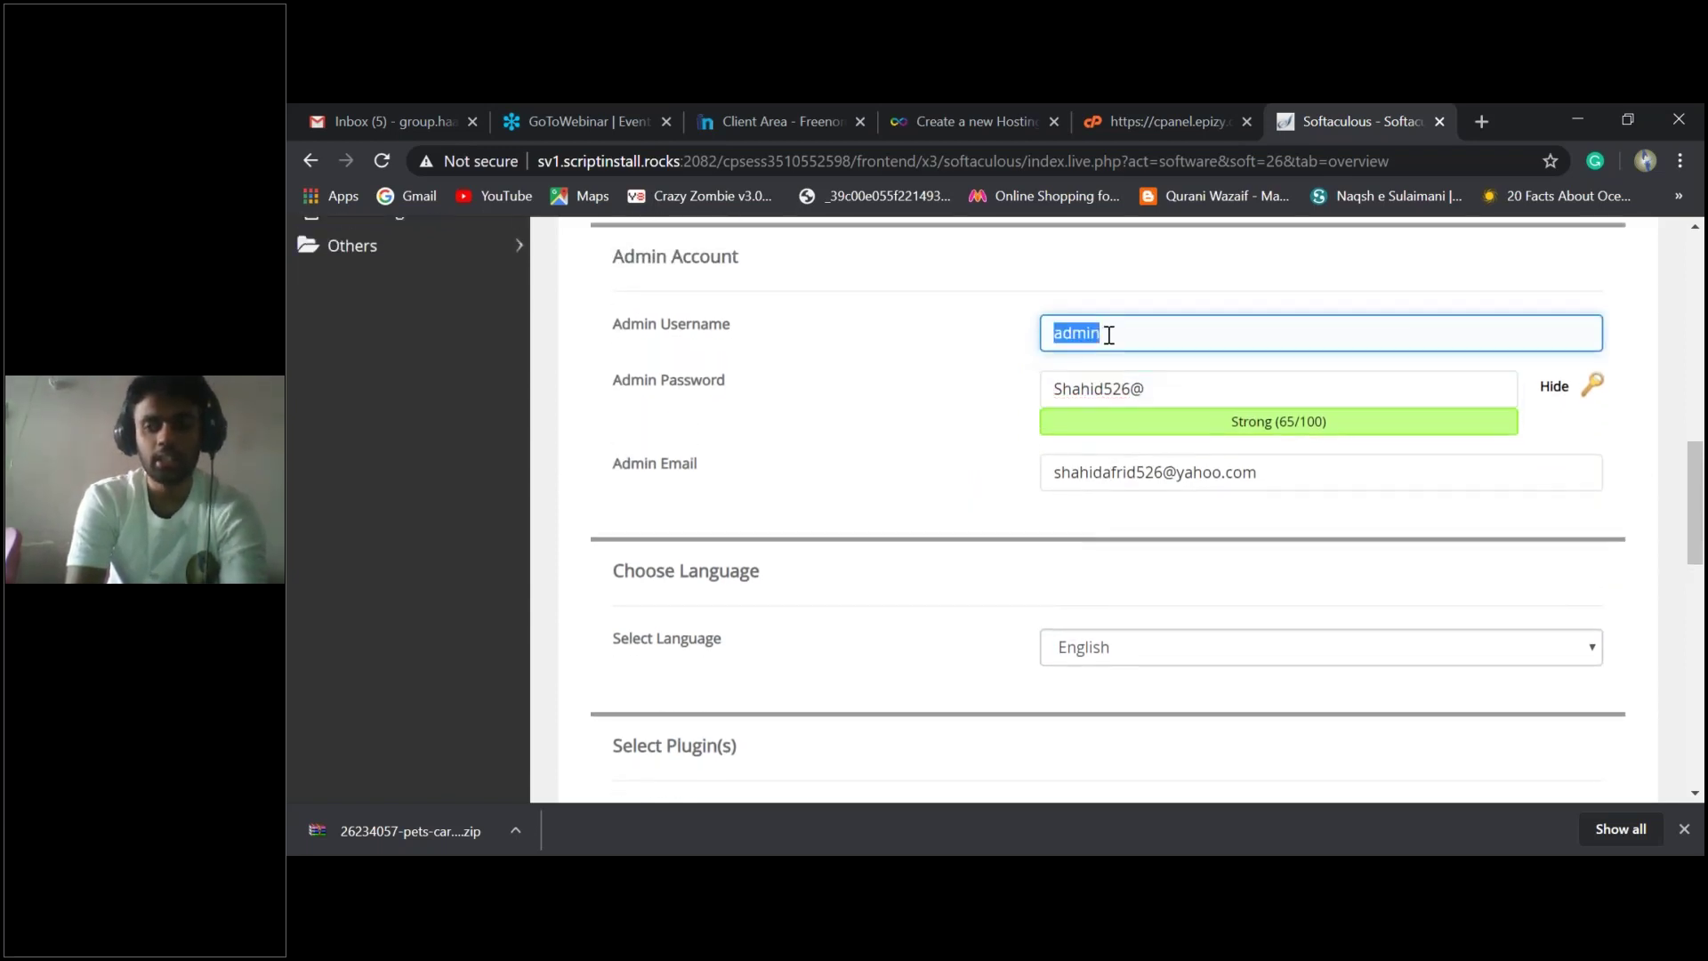
{"action": "triple_click", "coordinate": [1124, 391]}
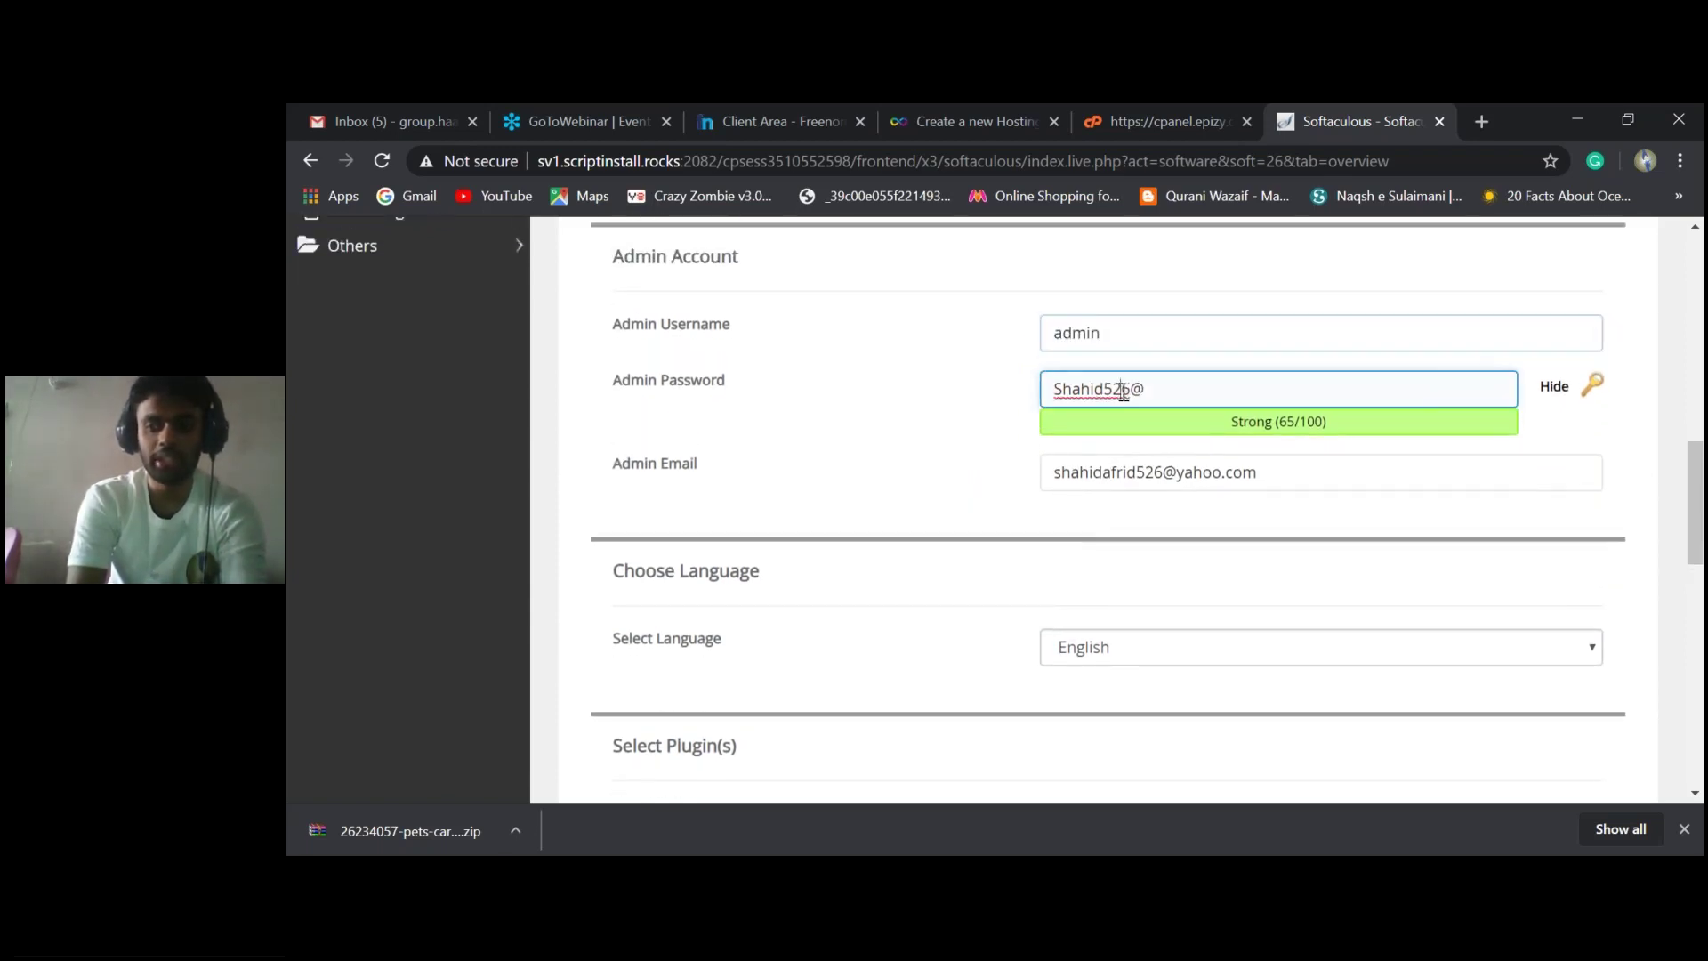
- Paste the copied value into the admin password field and start the WordPress installation
{"action": "key", "text": "ctrl+v"}
{"action": "scroll", "coordinate": [1125, 391], "scroll_direction": "down", "scroll_amount": 8}
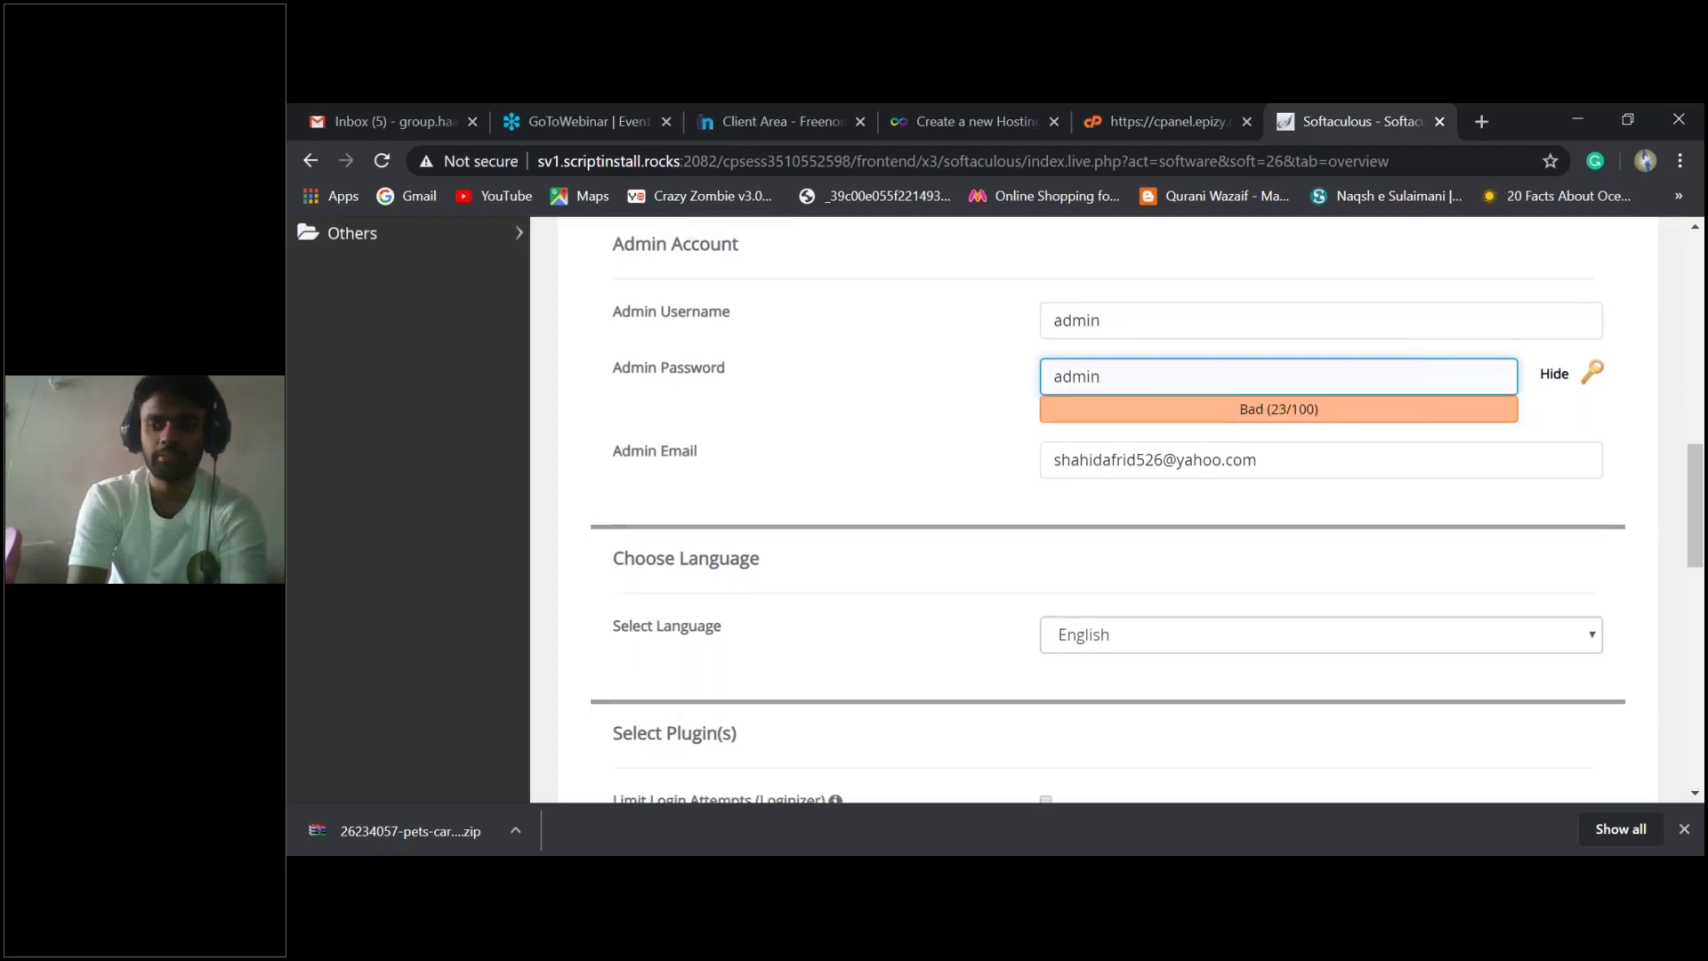
{"action": "scroll", "coordinate": [1109, 583], "scroll_direction": "down", "scroll_amount": 5}
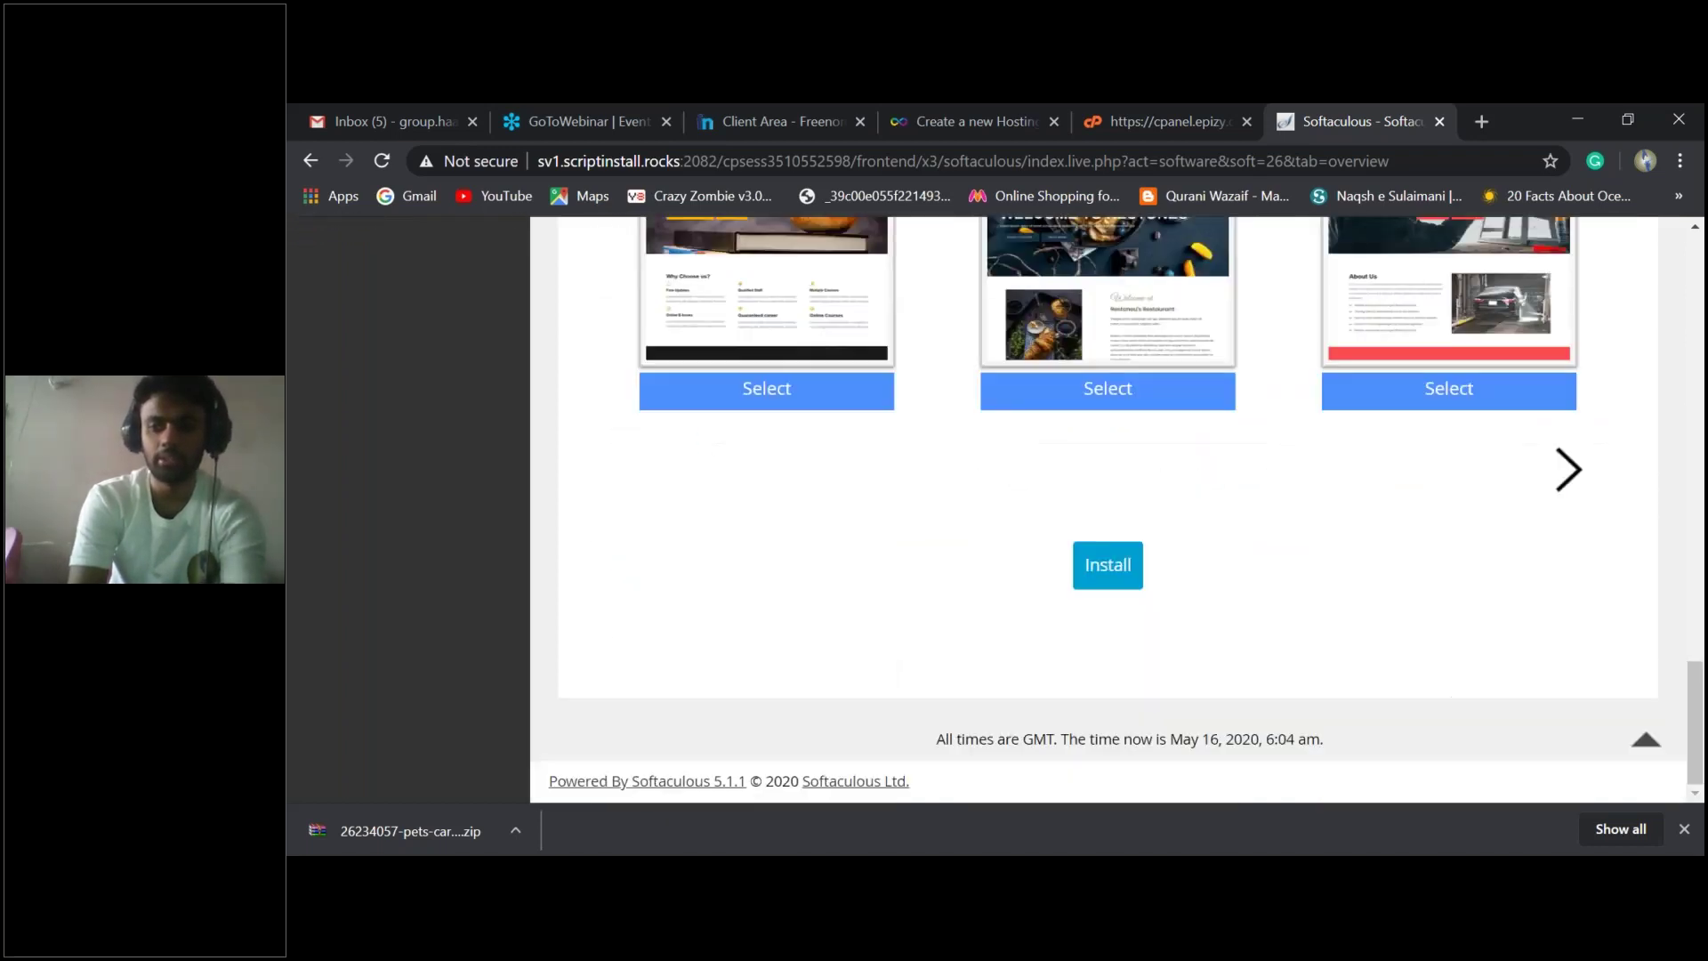
{"action": "left_click", "coordinate": [1108, 573]}
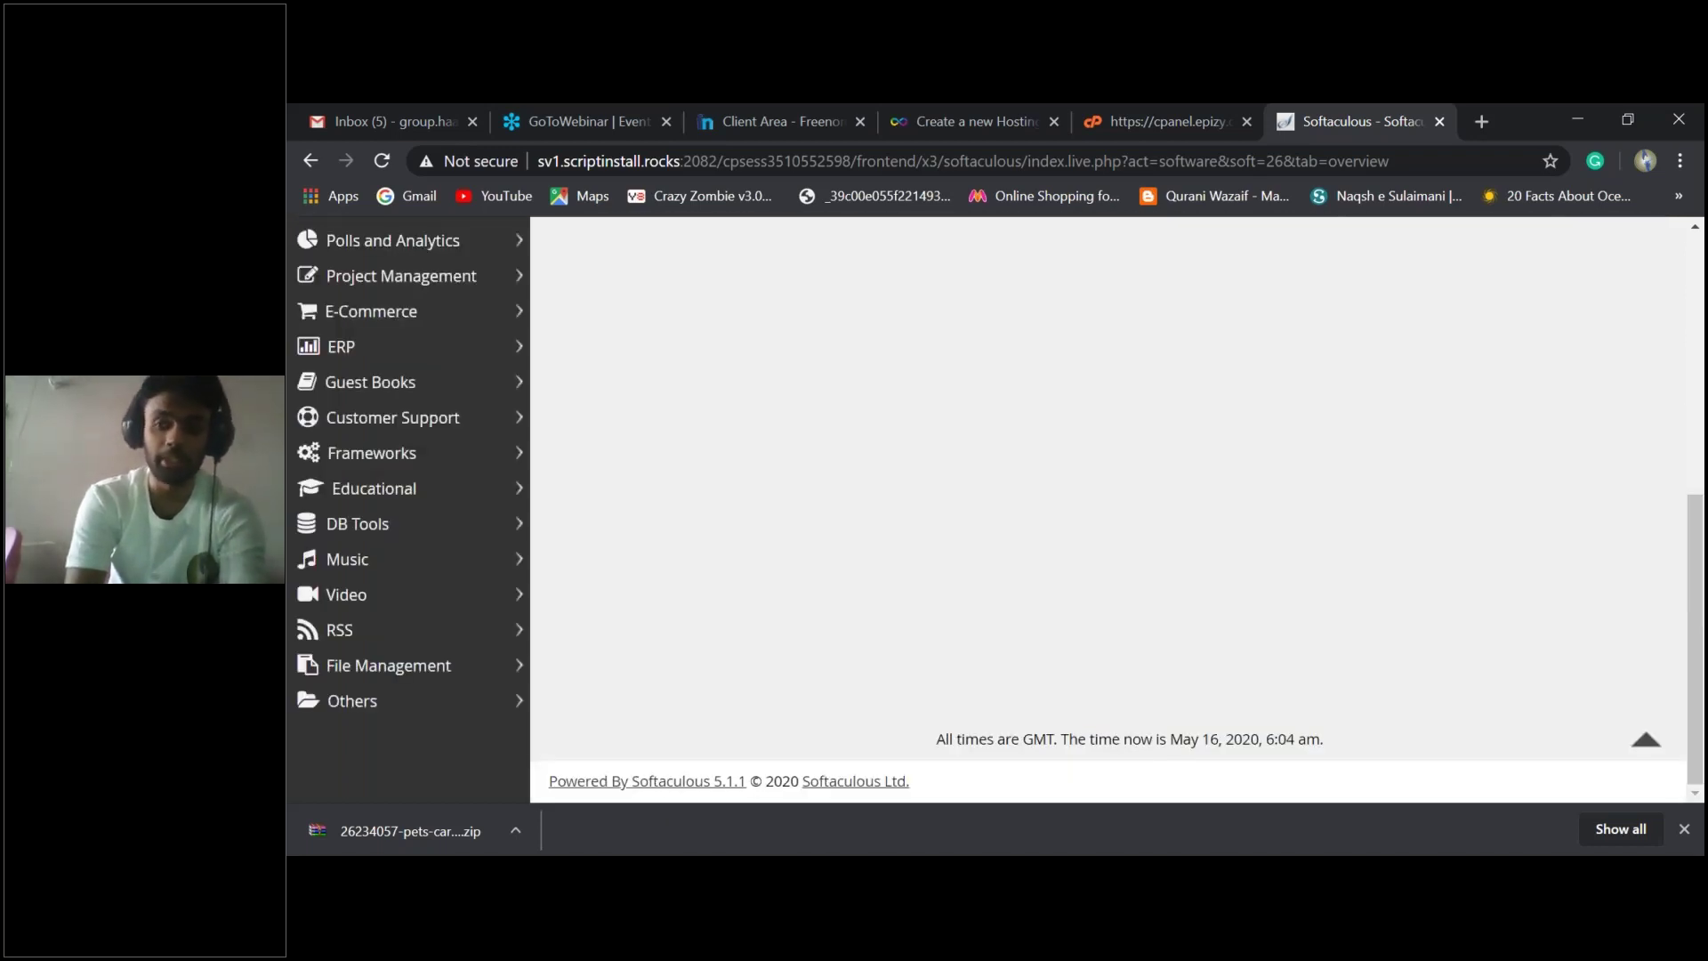
{"action": "scroll", "coordinate": [957, 612], "scroll_direction": "down", "scroll_amount": 1}
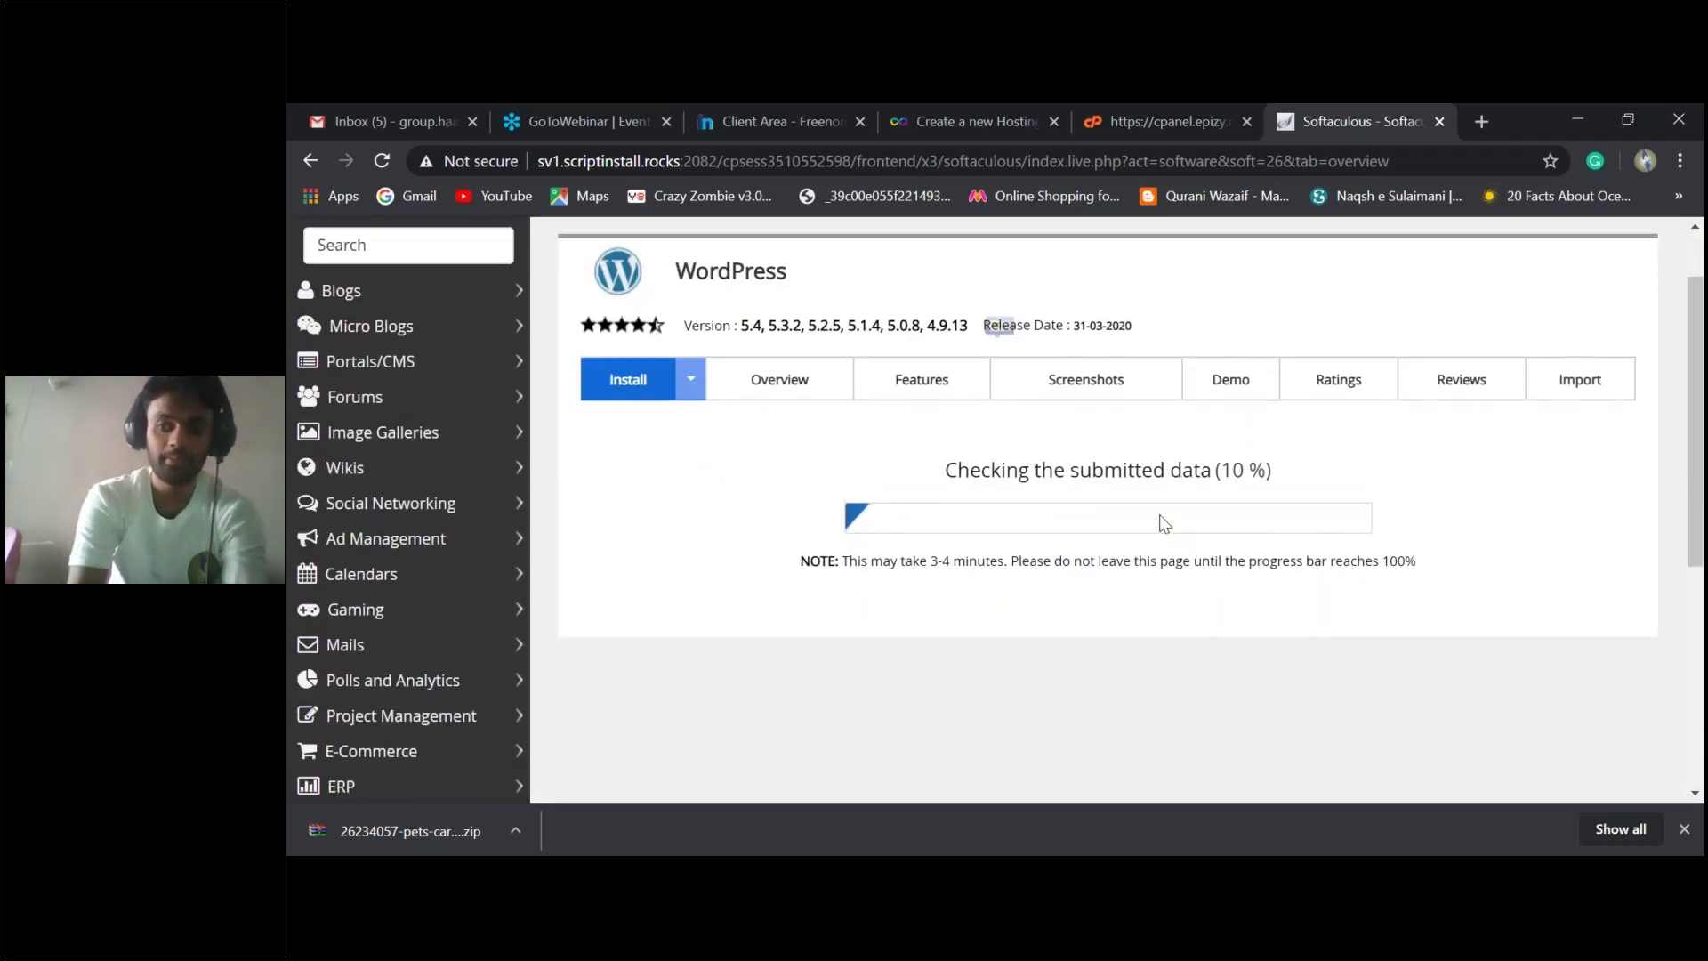
{"action": "scroll", "coordinate": [900, 545], "scroll_direction": "down", "scroll_amount": 1}
{"action": "scroll", "coordinate": [1000, 510], "scroll_direction": "down", "scroll_amount": 1}
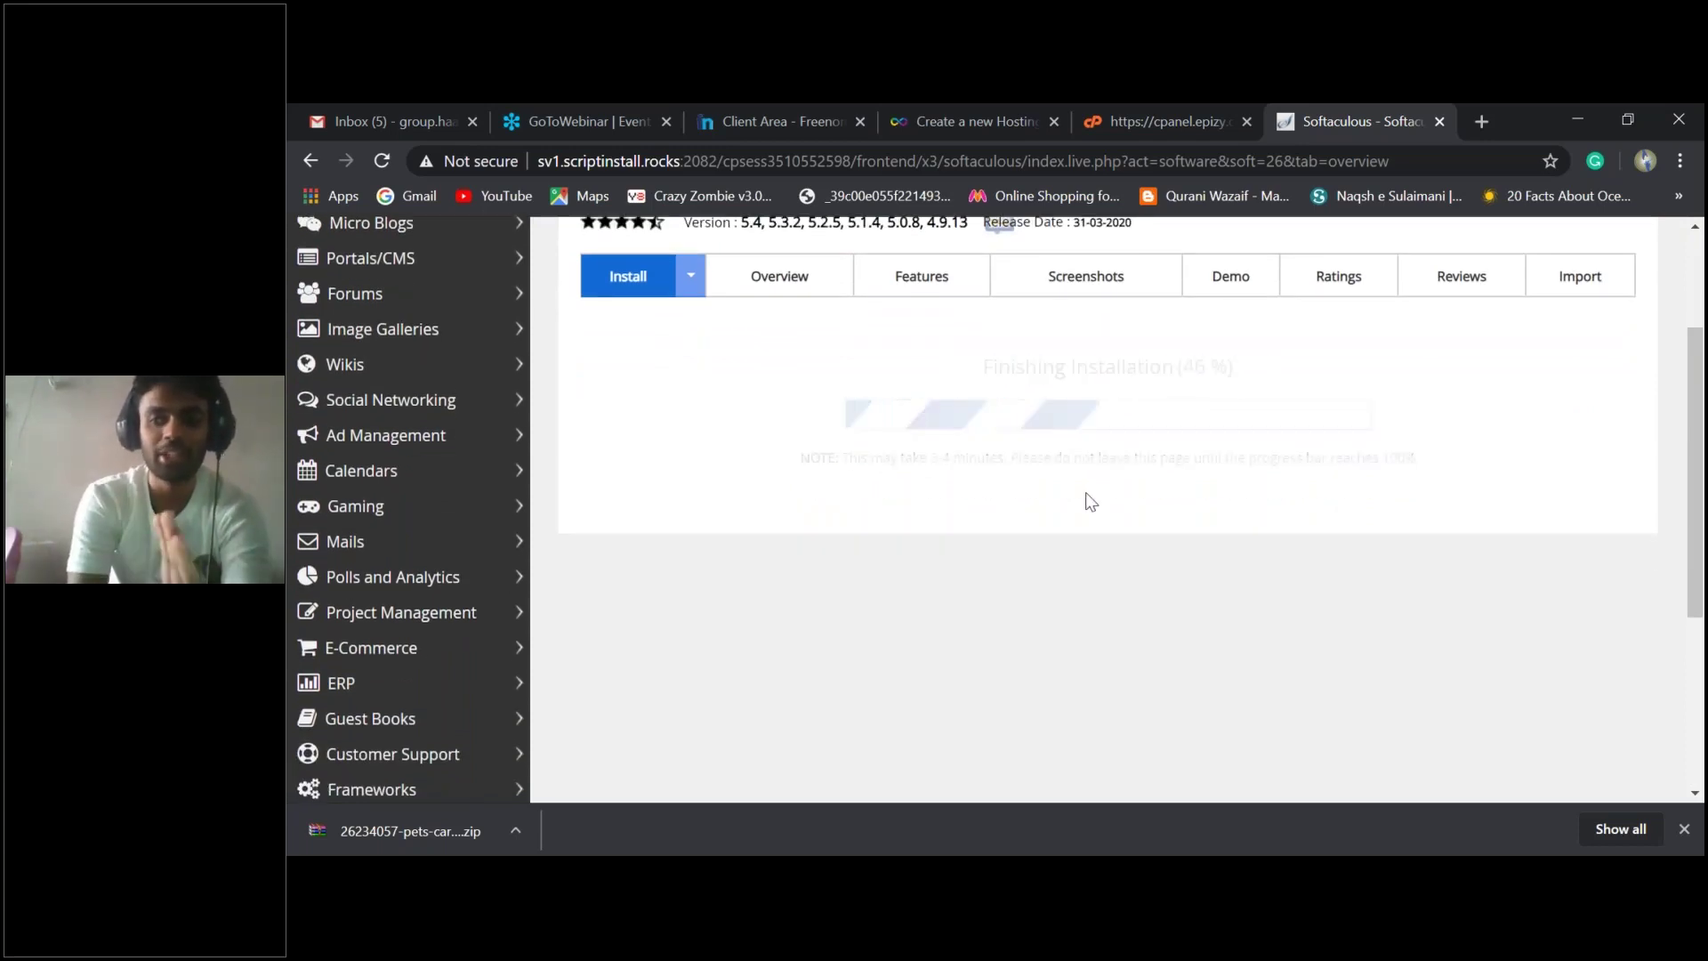
{"action": "scroll", "coordinate": [1087, 498], "scroll_direction": "up", "scroll_amount": 1}
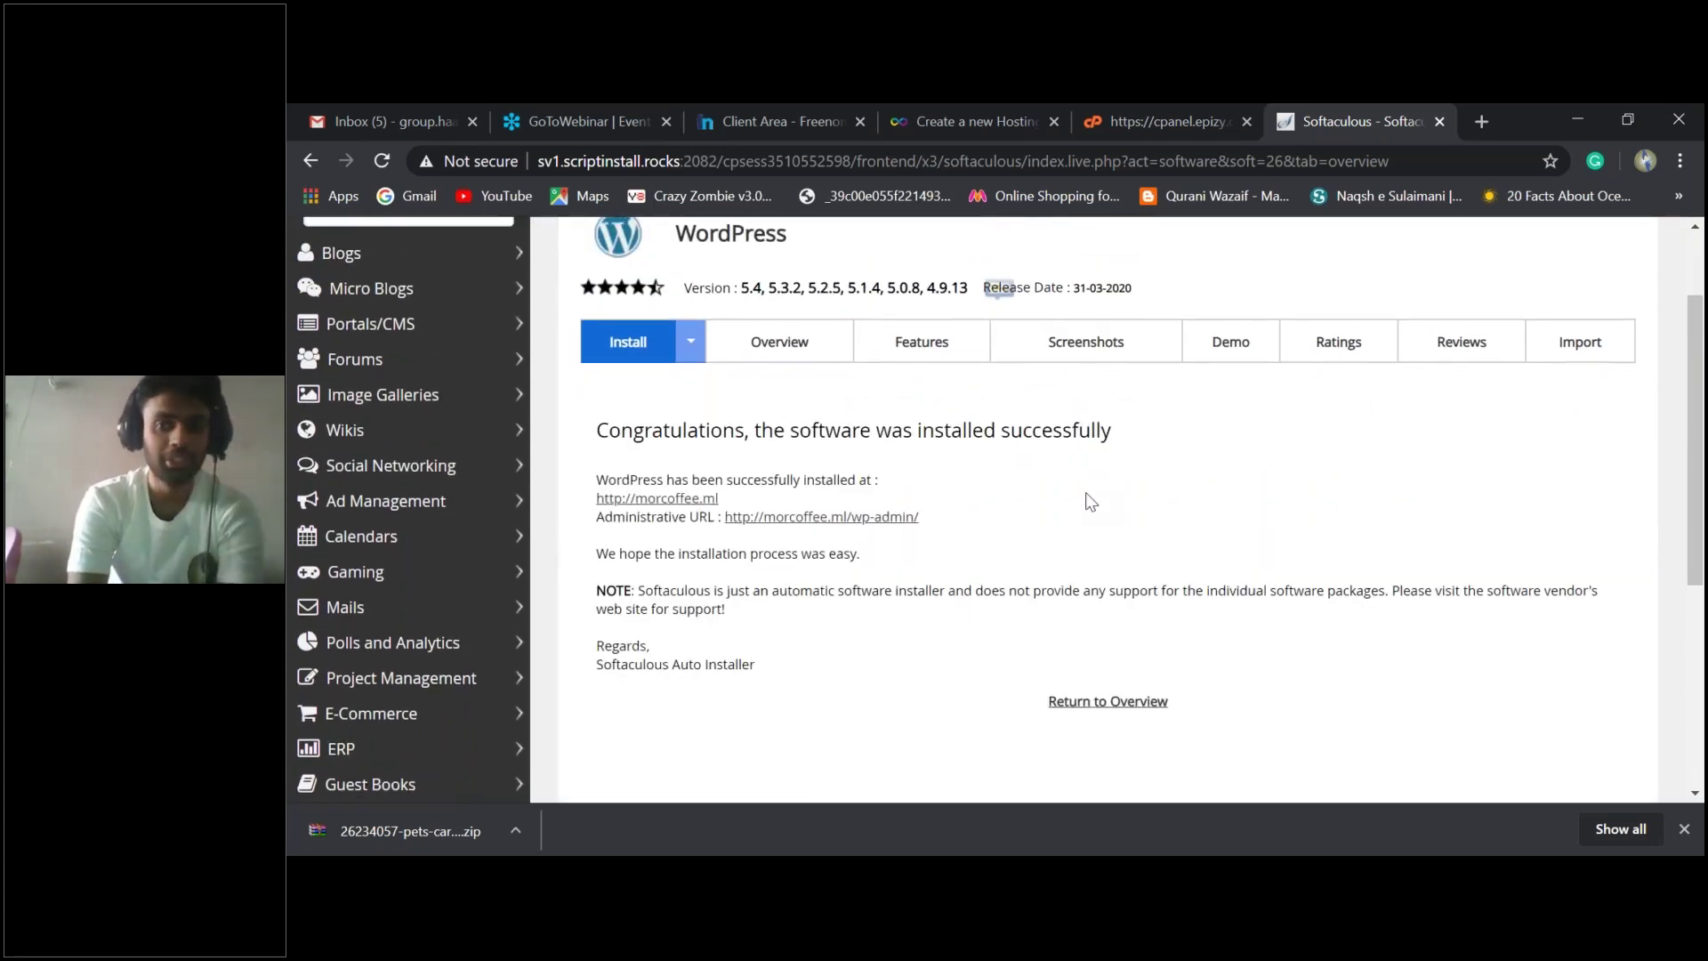
{"action": "scroll", "coordinate": [1087, 497], "scroll_direction": "down", "scroll_amount": 2}
{"action": "middle_click", "coordinate": [660, 399]}
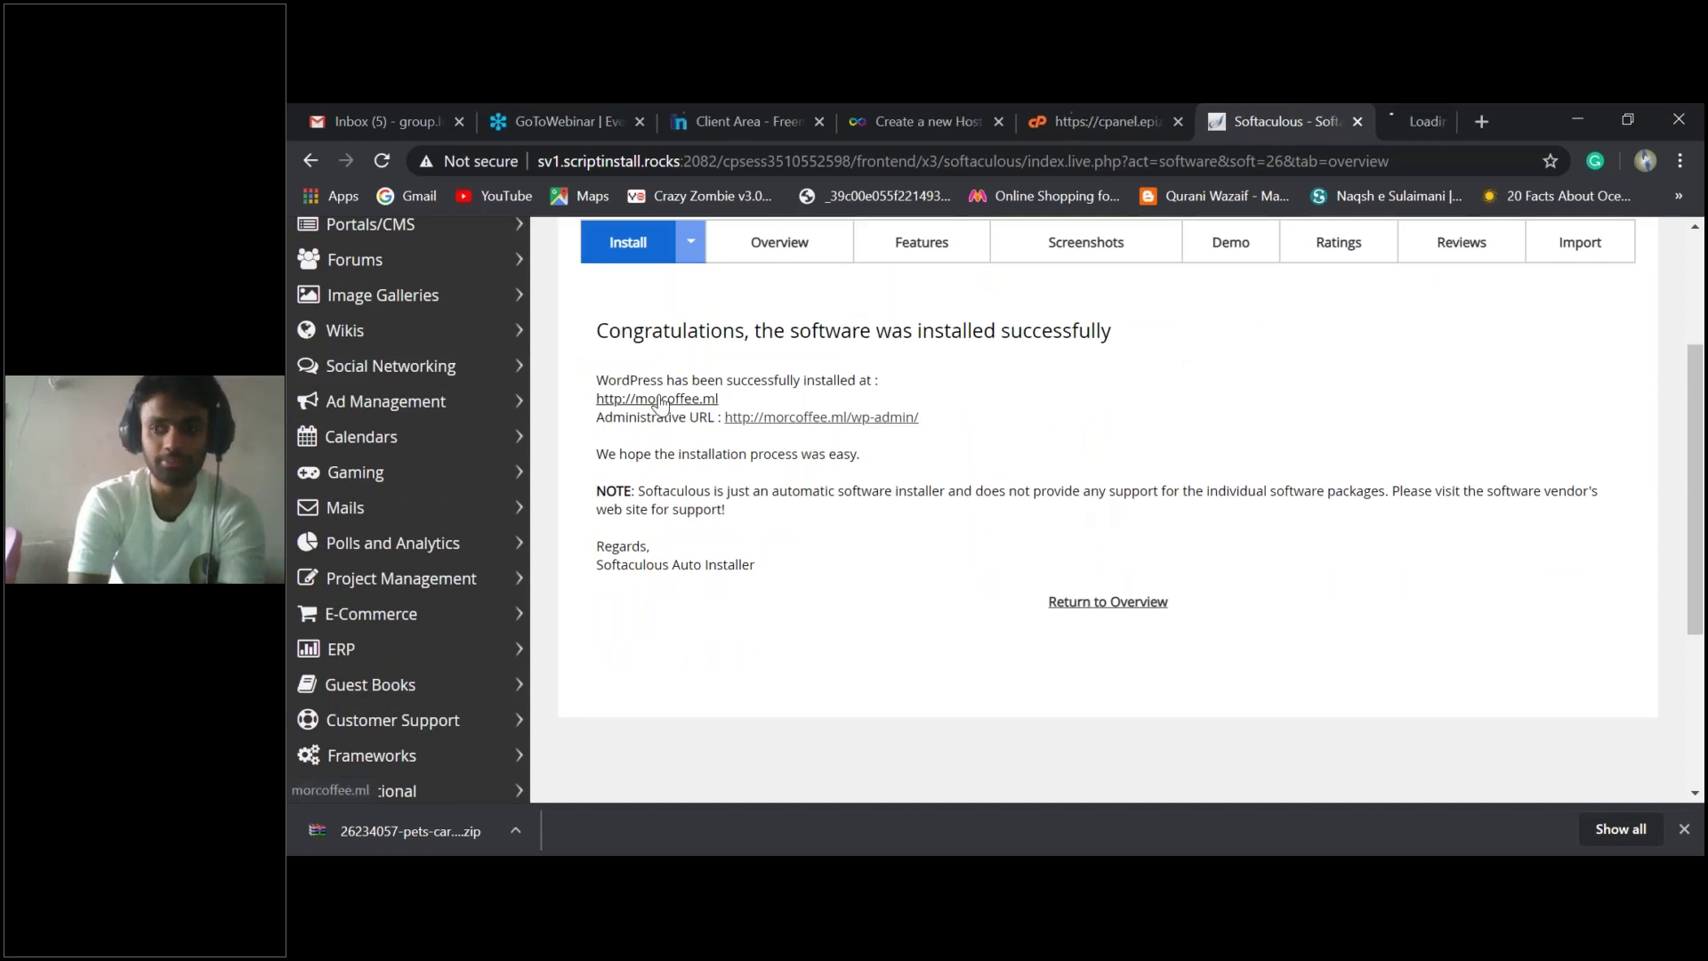
- View the morning coffee site from its Hello world! post to the footer, then return to Softaculous
{"action": "key", "text": "ctrl+Tab"}
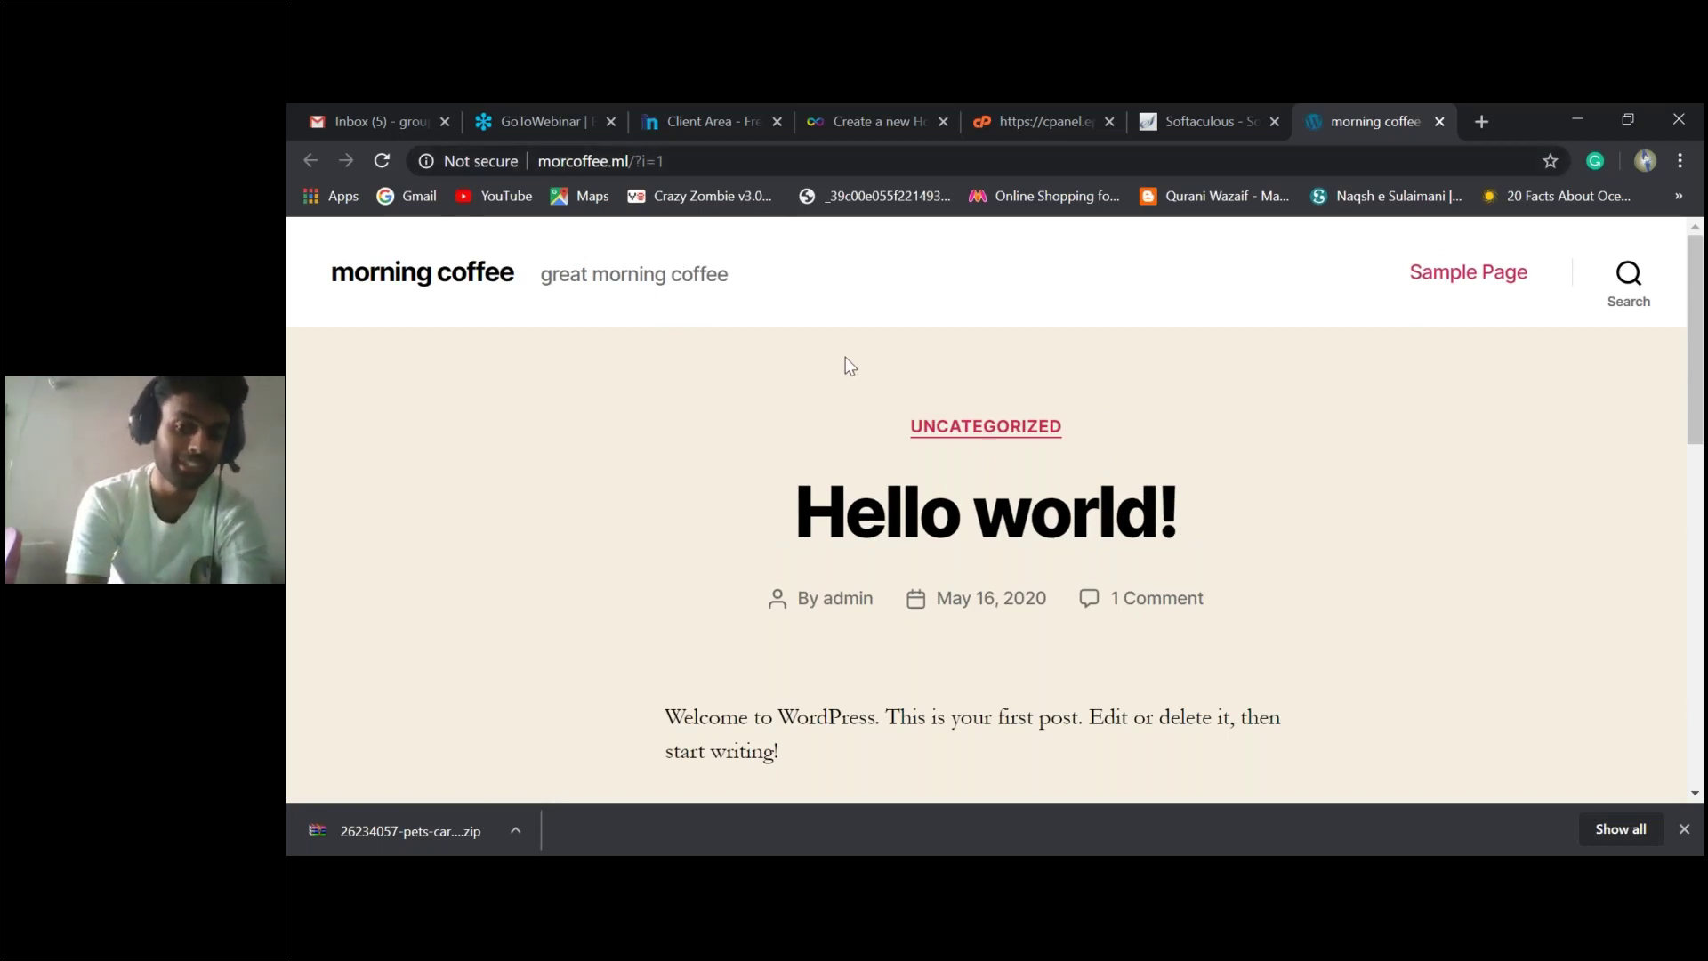
{"action": "scroll", "coordinate": [979, 427], "scroll_direction": "down", "scroll_amount": 1}
{"action": "scroll", "coordinate": [979, 427], "scroll_direction": "up", "scroll_amount": 2}
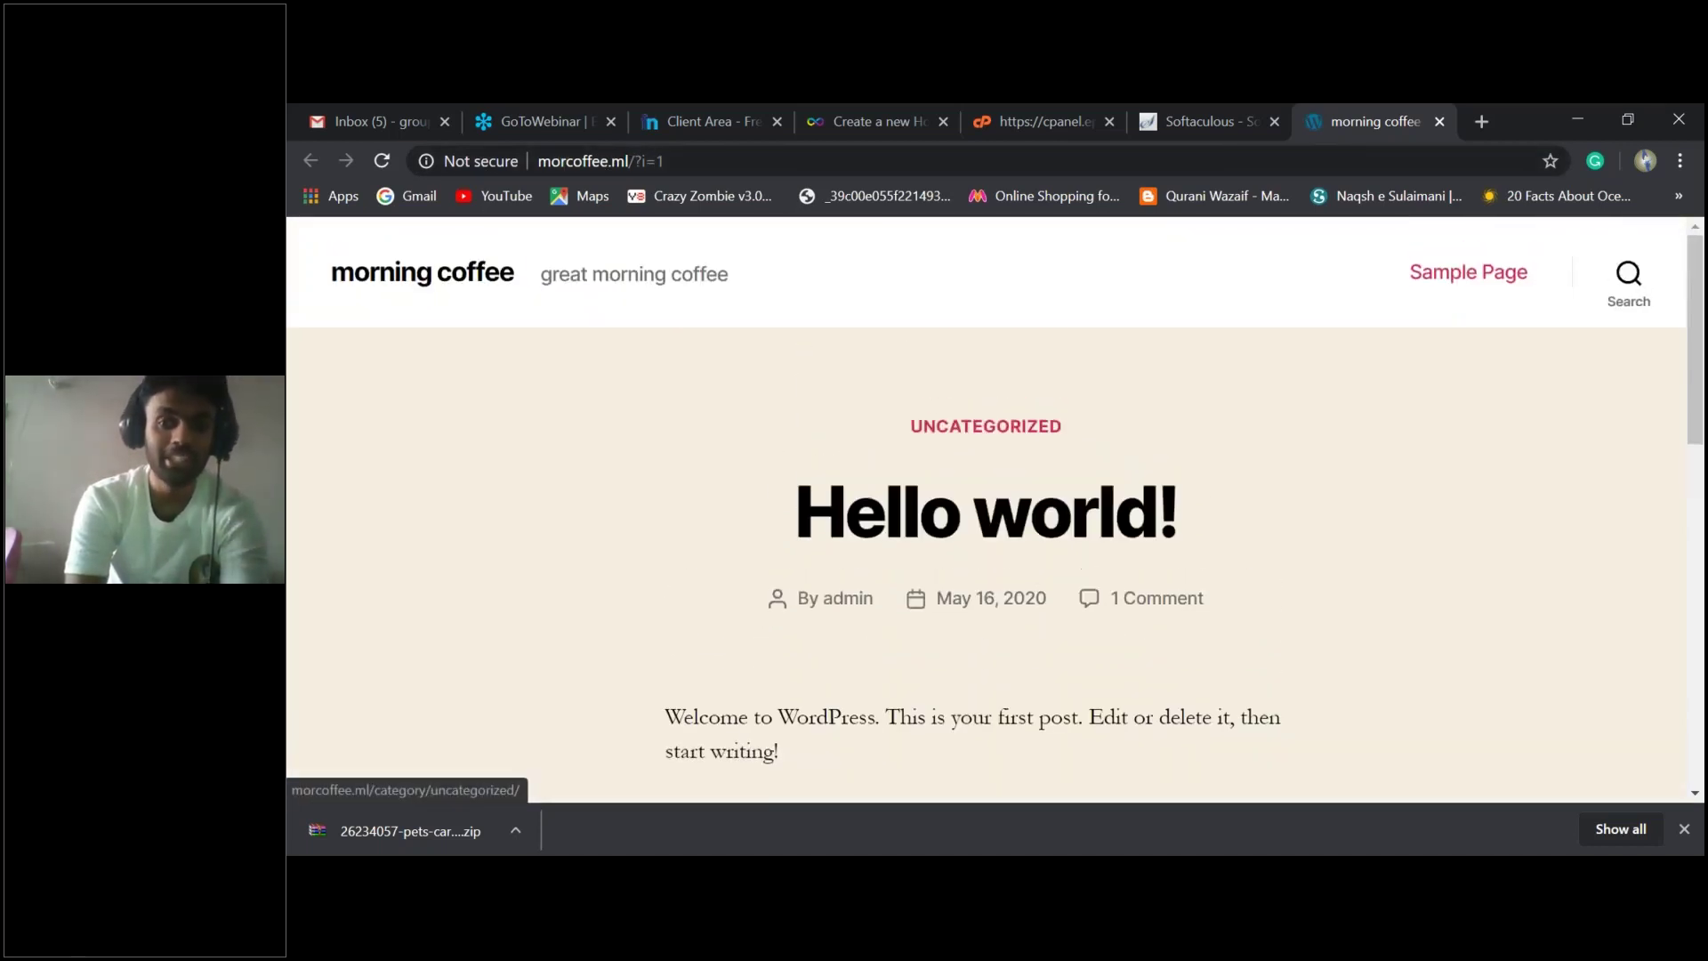
{"action": "scroll", "coordinate": [979, 427], "scroll_direction": "down", "scroll_amount": 9}
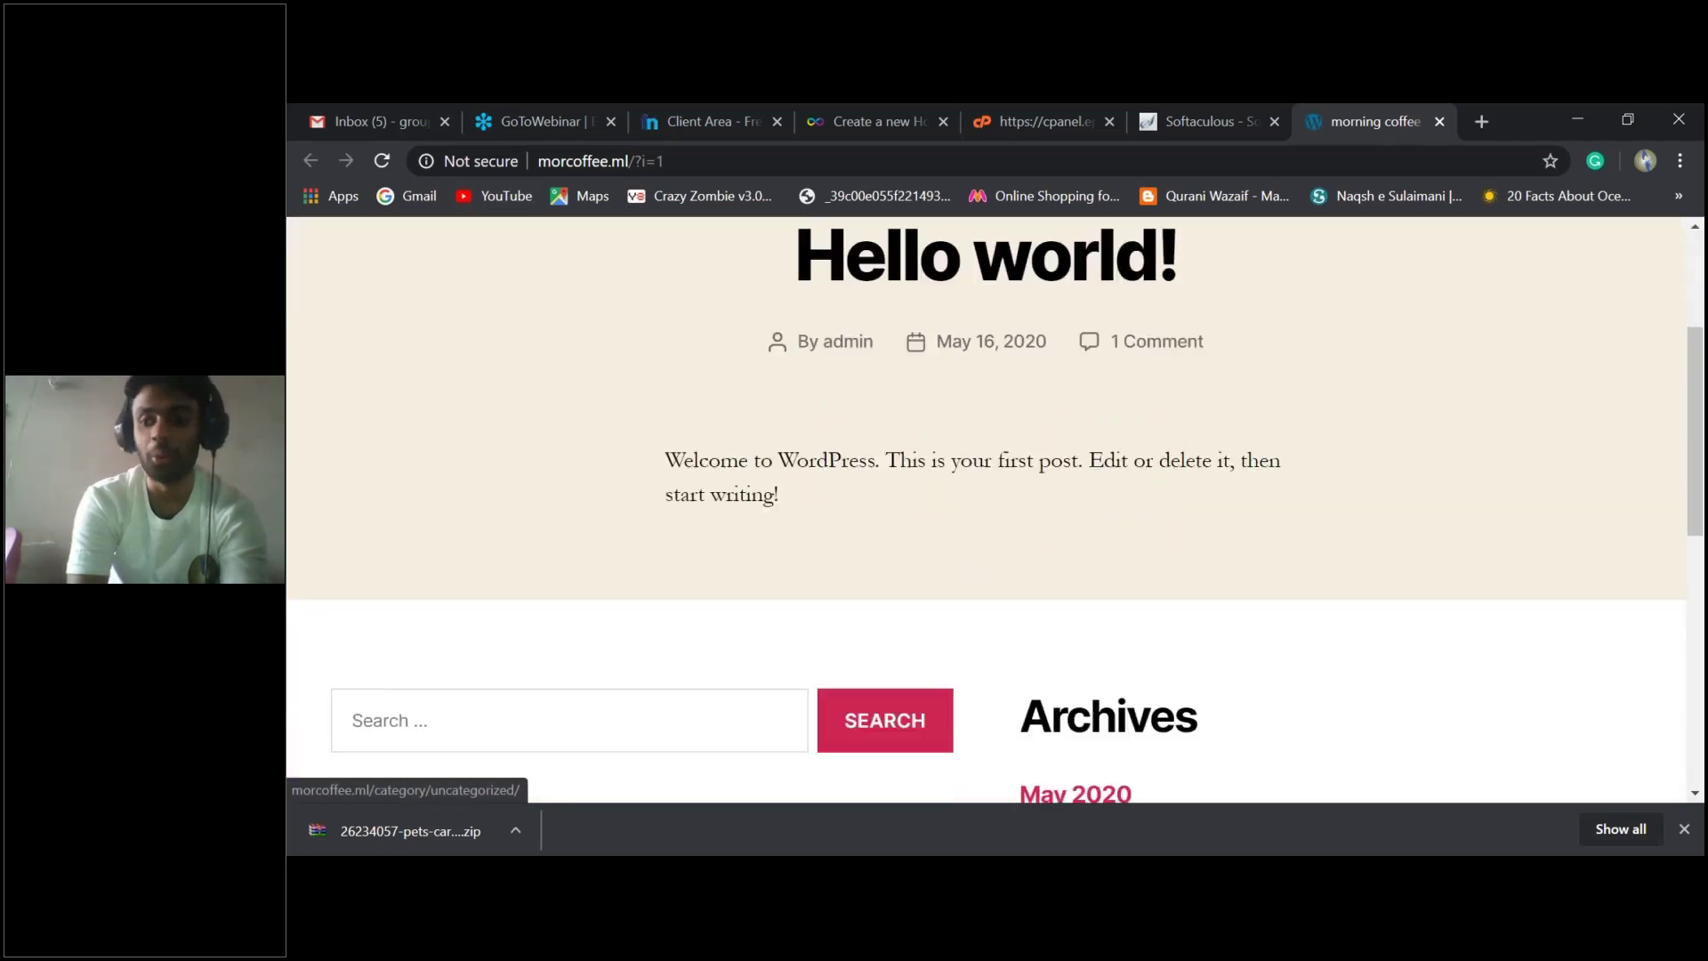
{"action": "scroll", "coordinate": [984, 561], "scroll_direction": "up", "scroll_amount": 1}
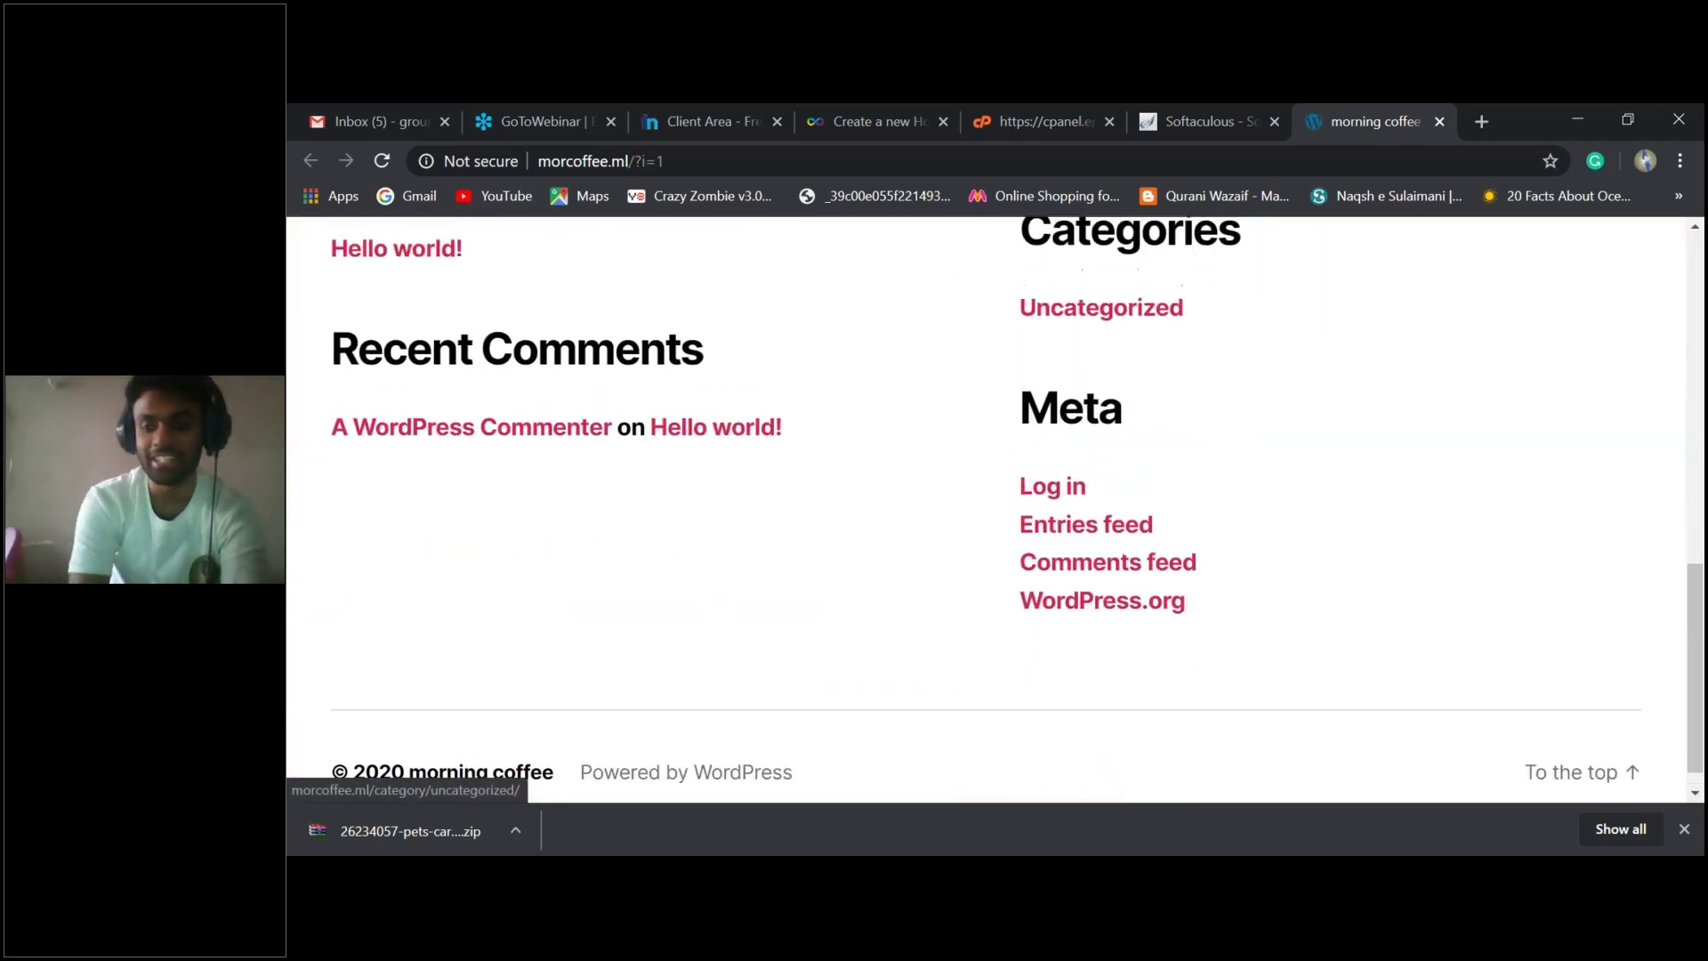
{"action": "scroll", "coordinate": [984, 561], "scroll_direction": "down", "scroll_amount": 1}
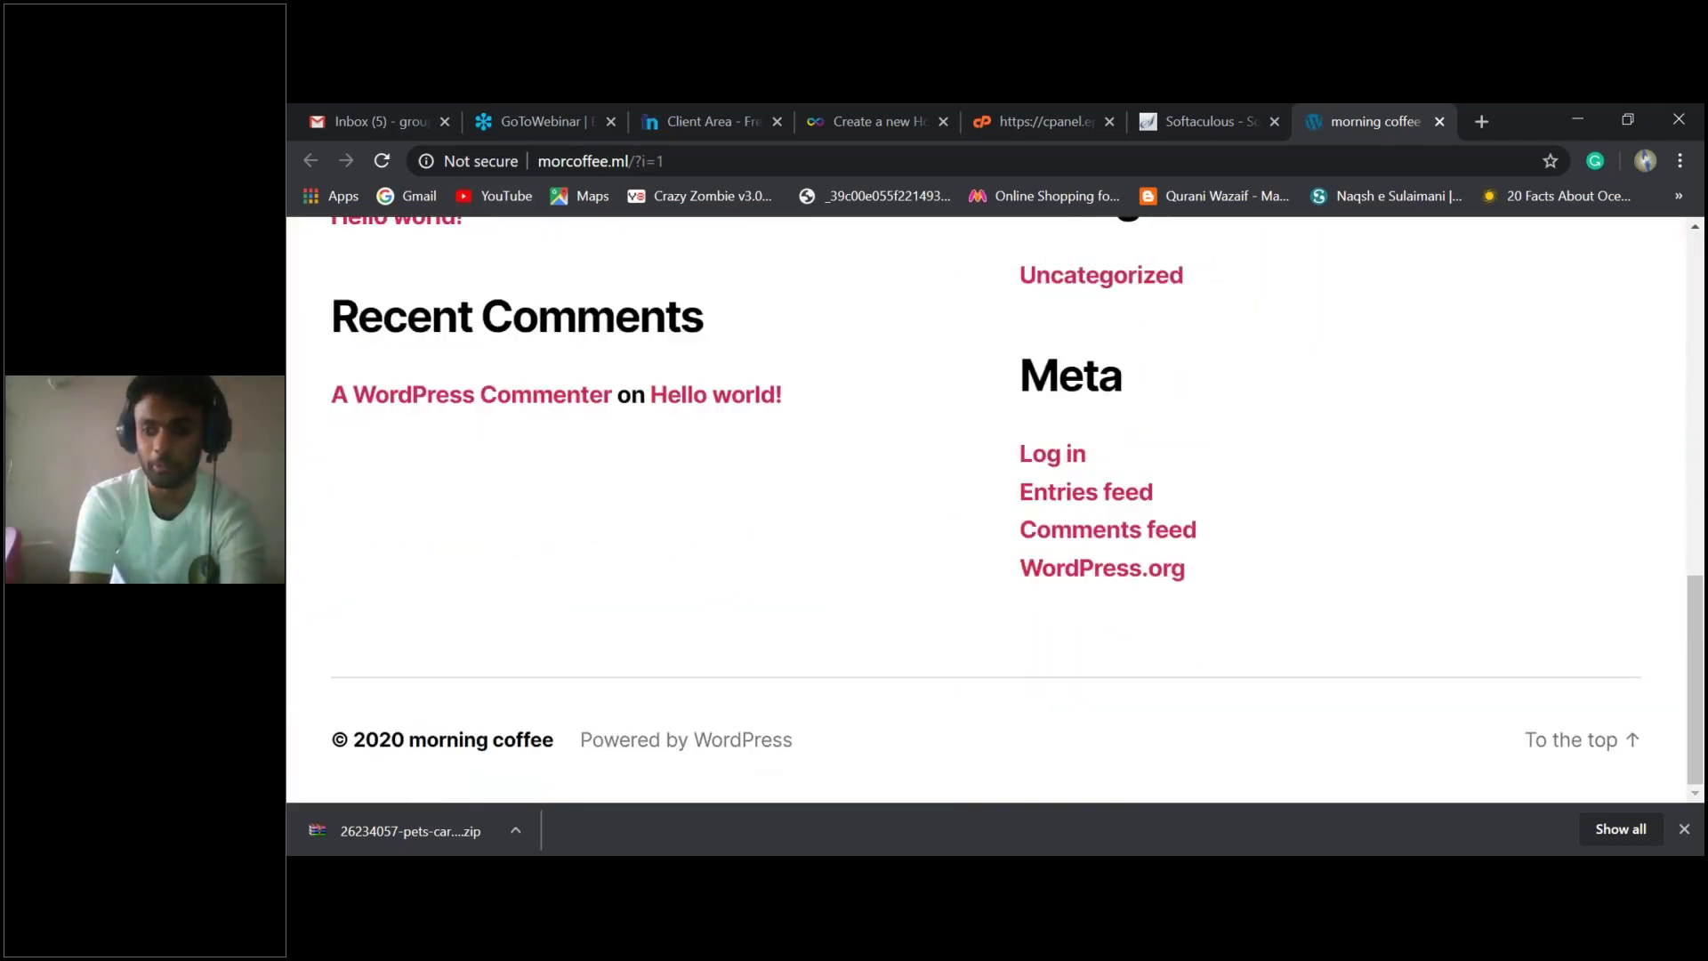
{"action": "key", "text": "Home"}
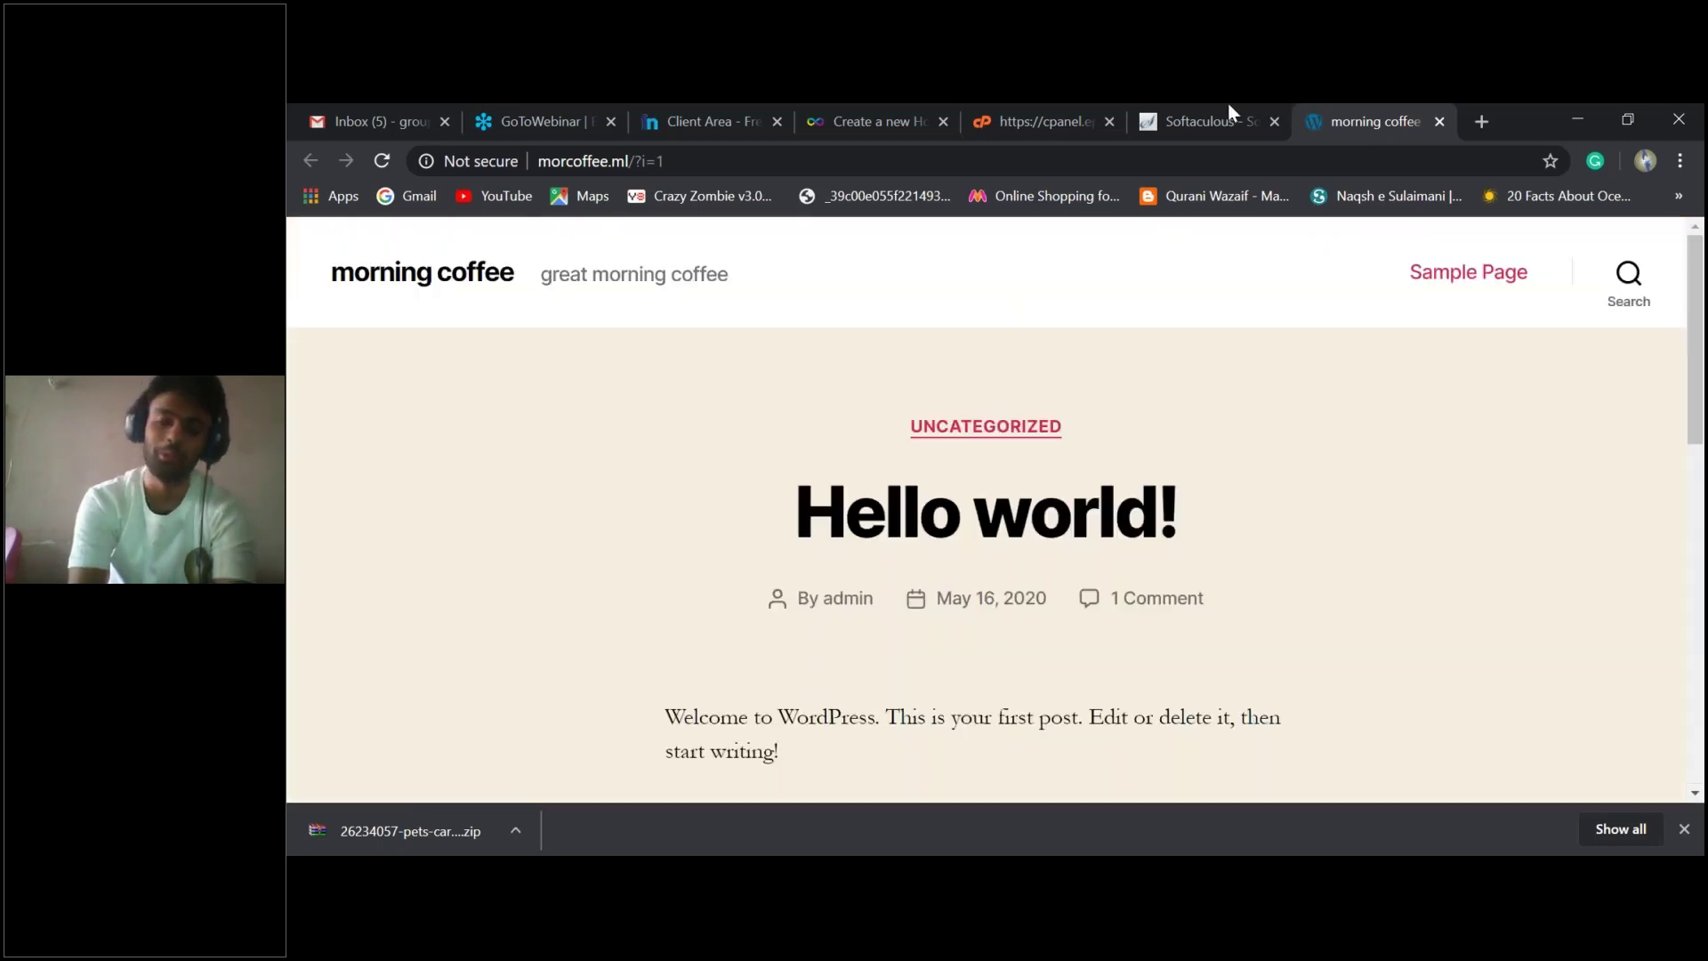
{"action": "left_click", "coordinate": [1228, 103]}
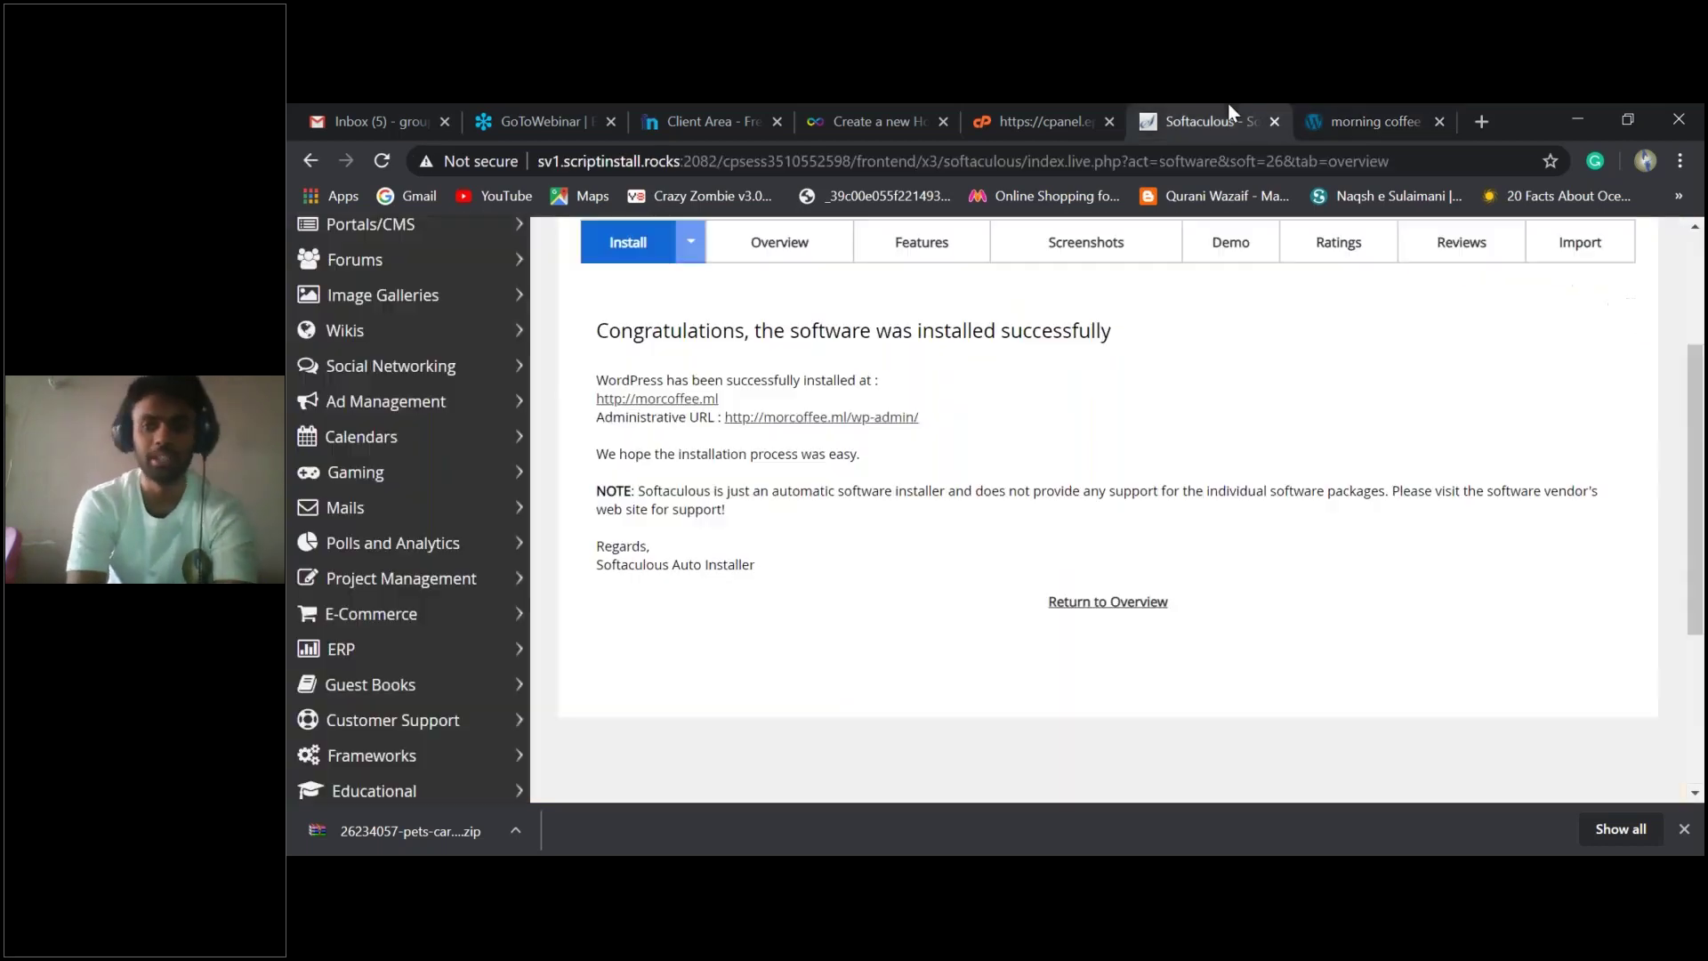
- Open morcoffee.ml/wp-admin/ in a background tab and bring up its admin Dashboard
{"action": "middle_click", "coordinate": [833, 418]}
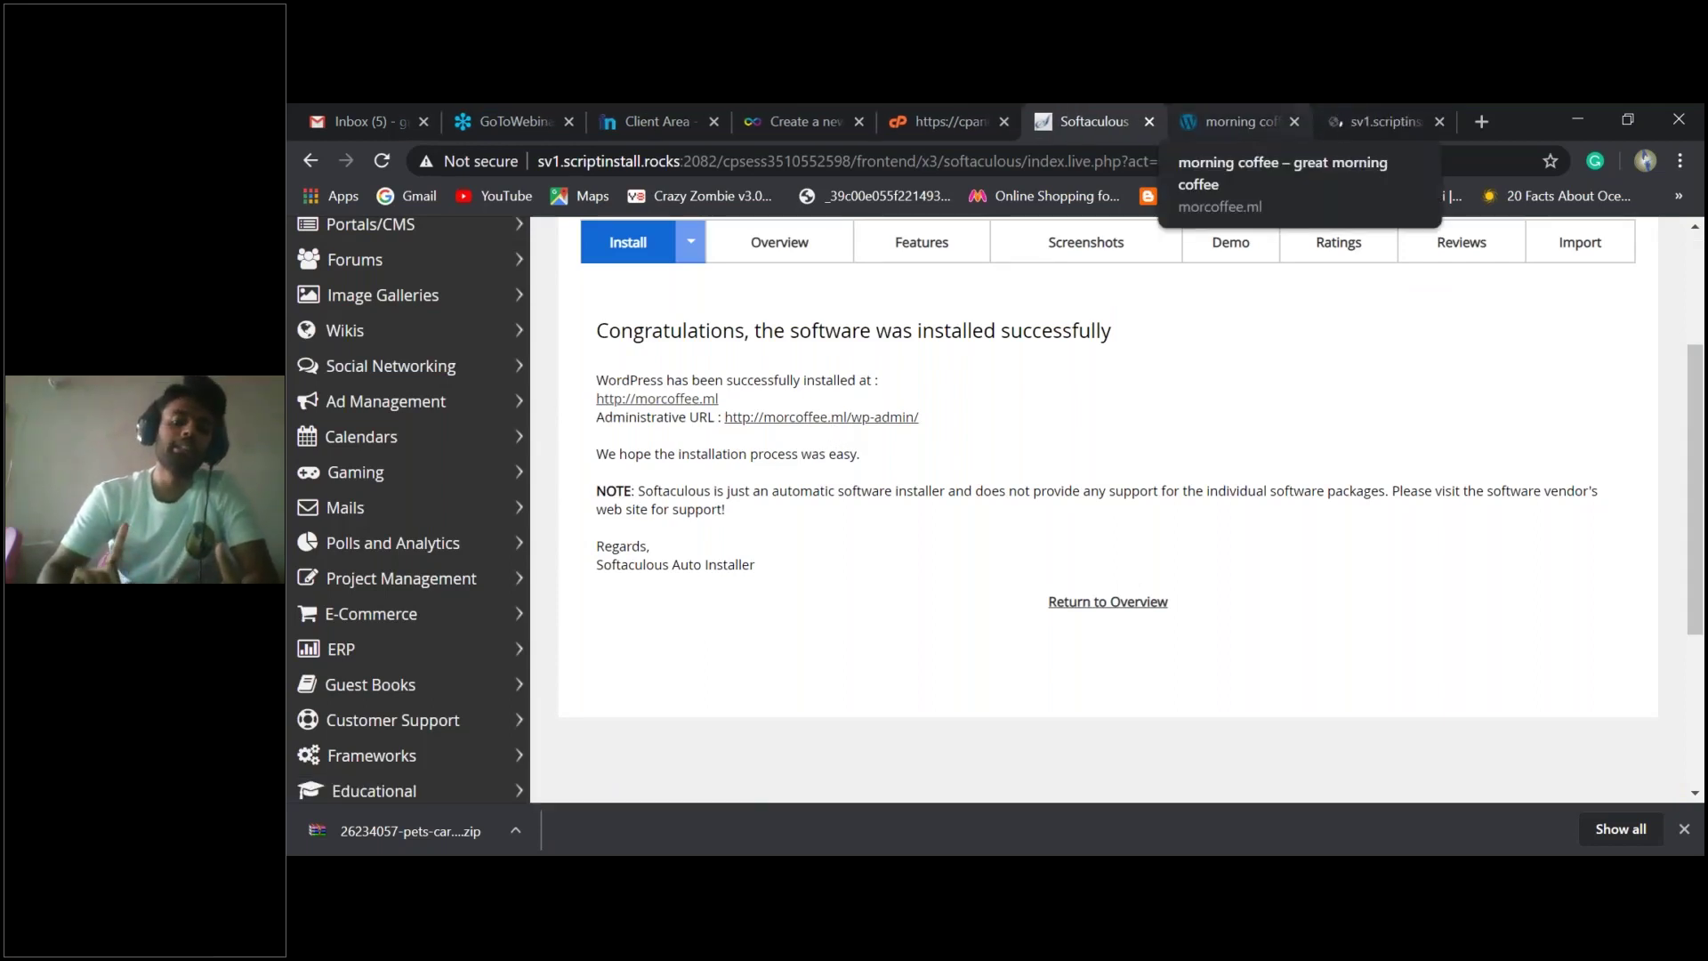
{"action": "left_click", "coordinate": [1276, 109]}
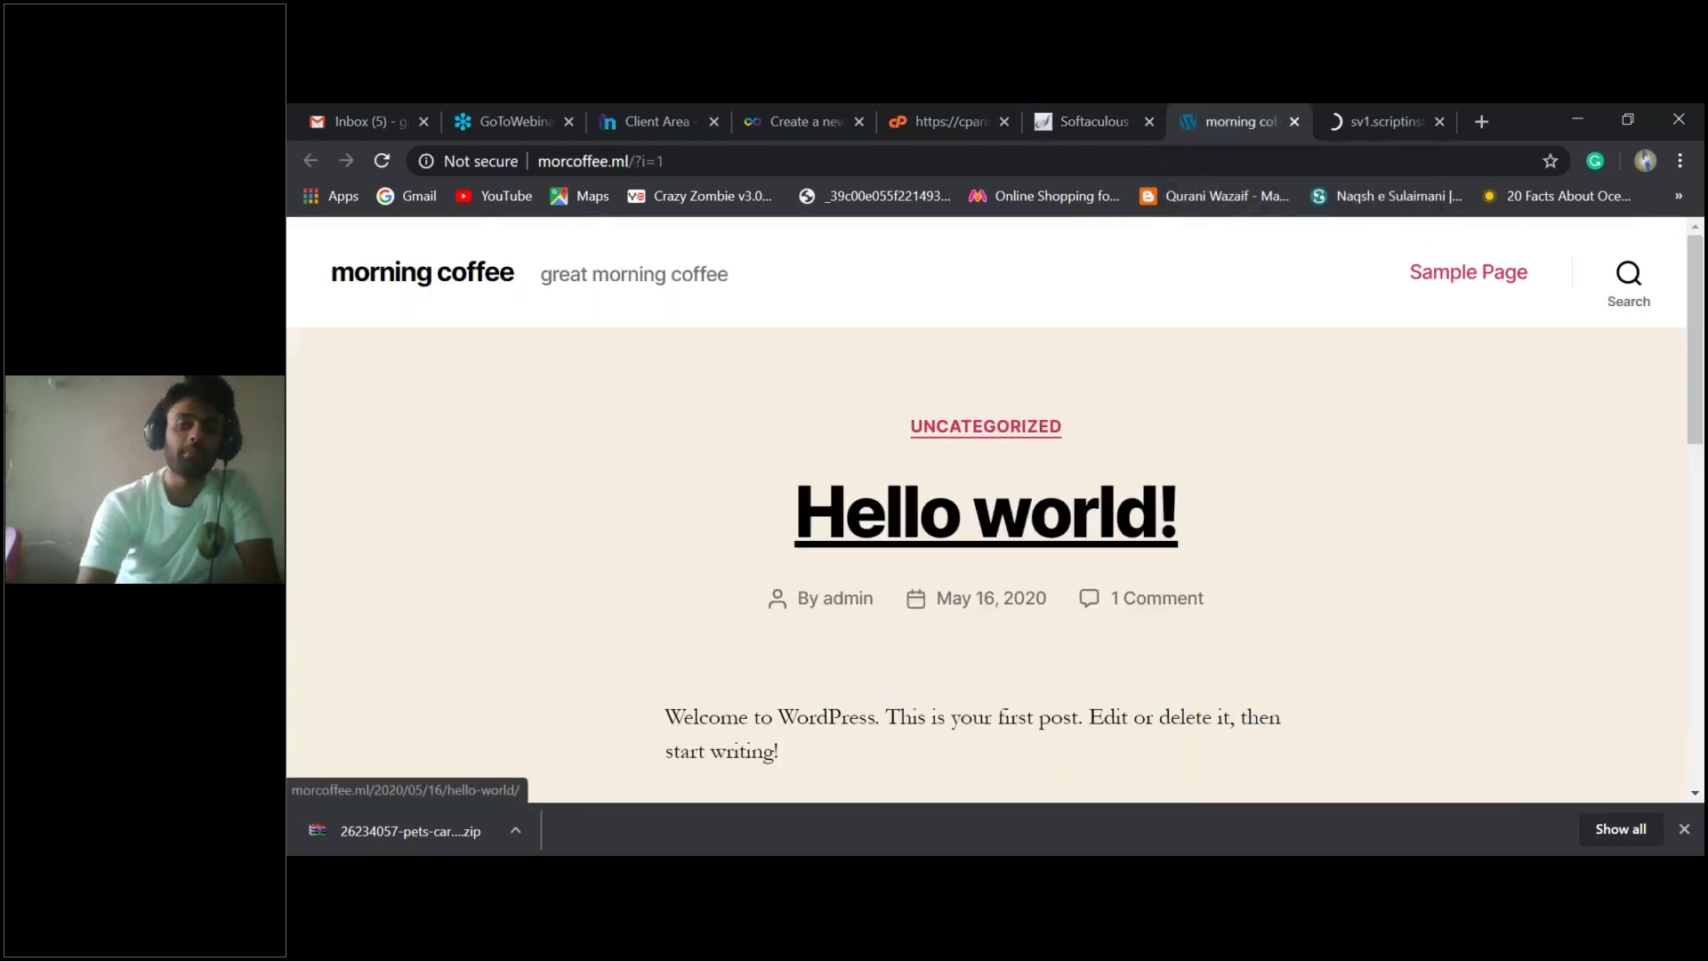
{"action": "scroll", "coordinate": [890, 516], "scroll_direction": "down", "scroll_amount": 3}
{"action": "scroll", "coordinate": [845, 523], "scroll_direction": "up", "scroll_amount": 1}
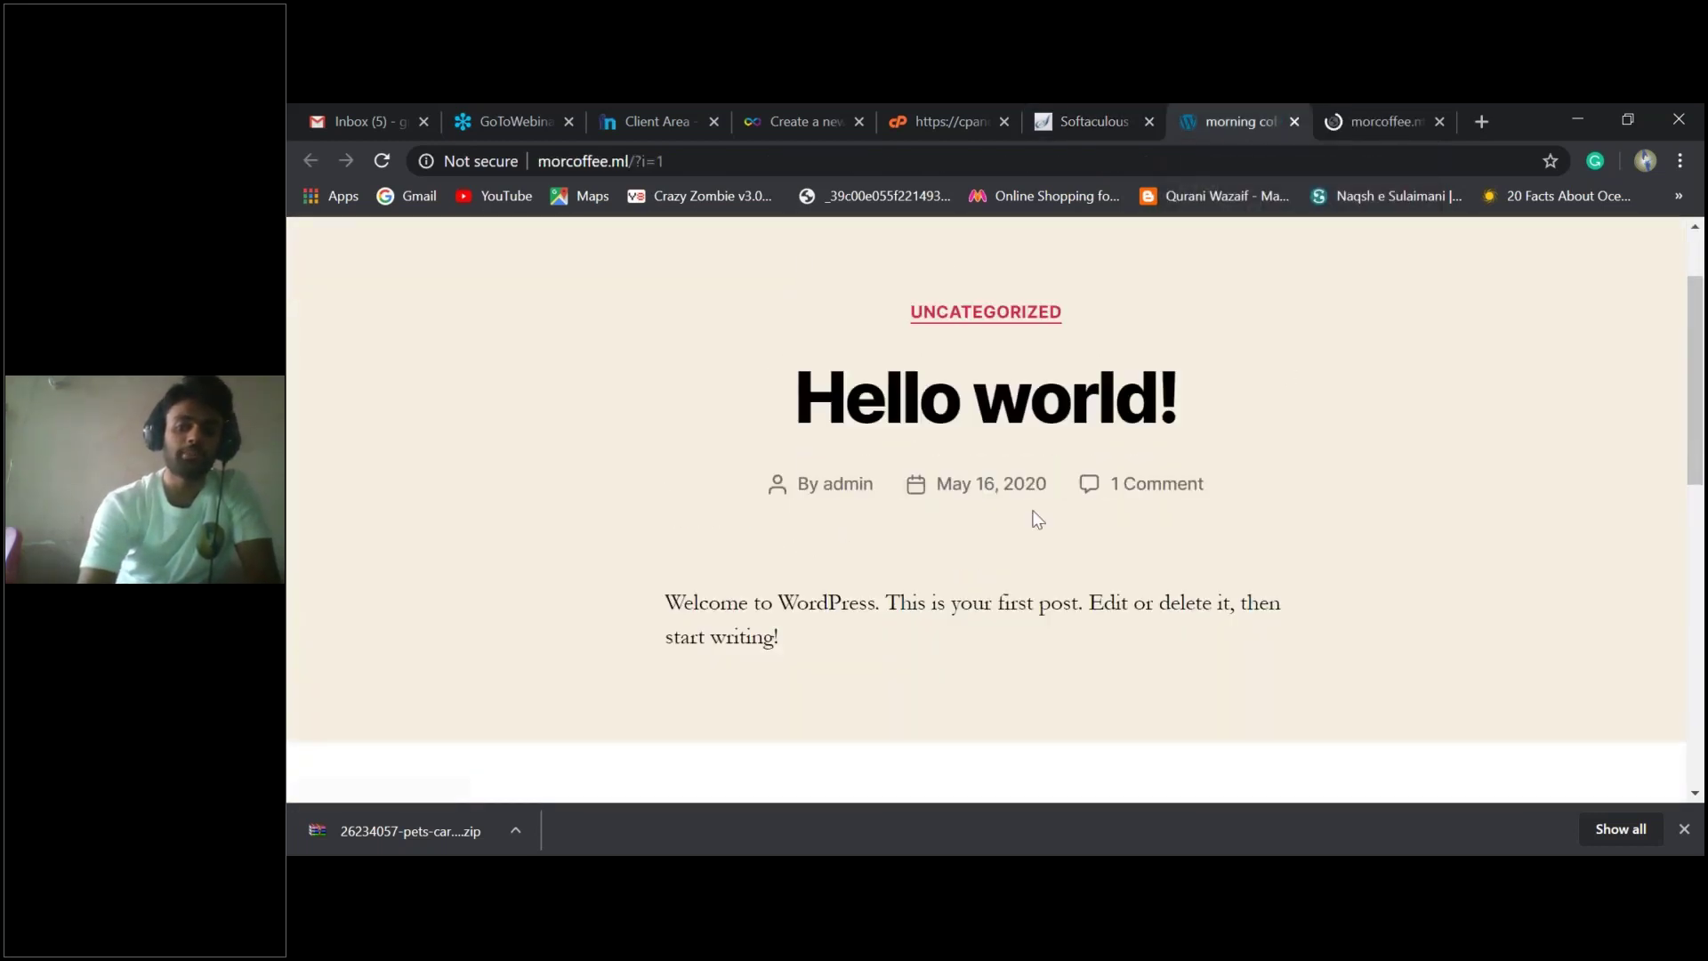
{"action": "scroll", "coordinate": [987, 409], "scroll_direction": "up", "scroll_amount": 1}
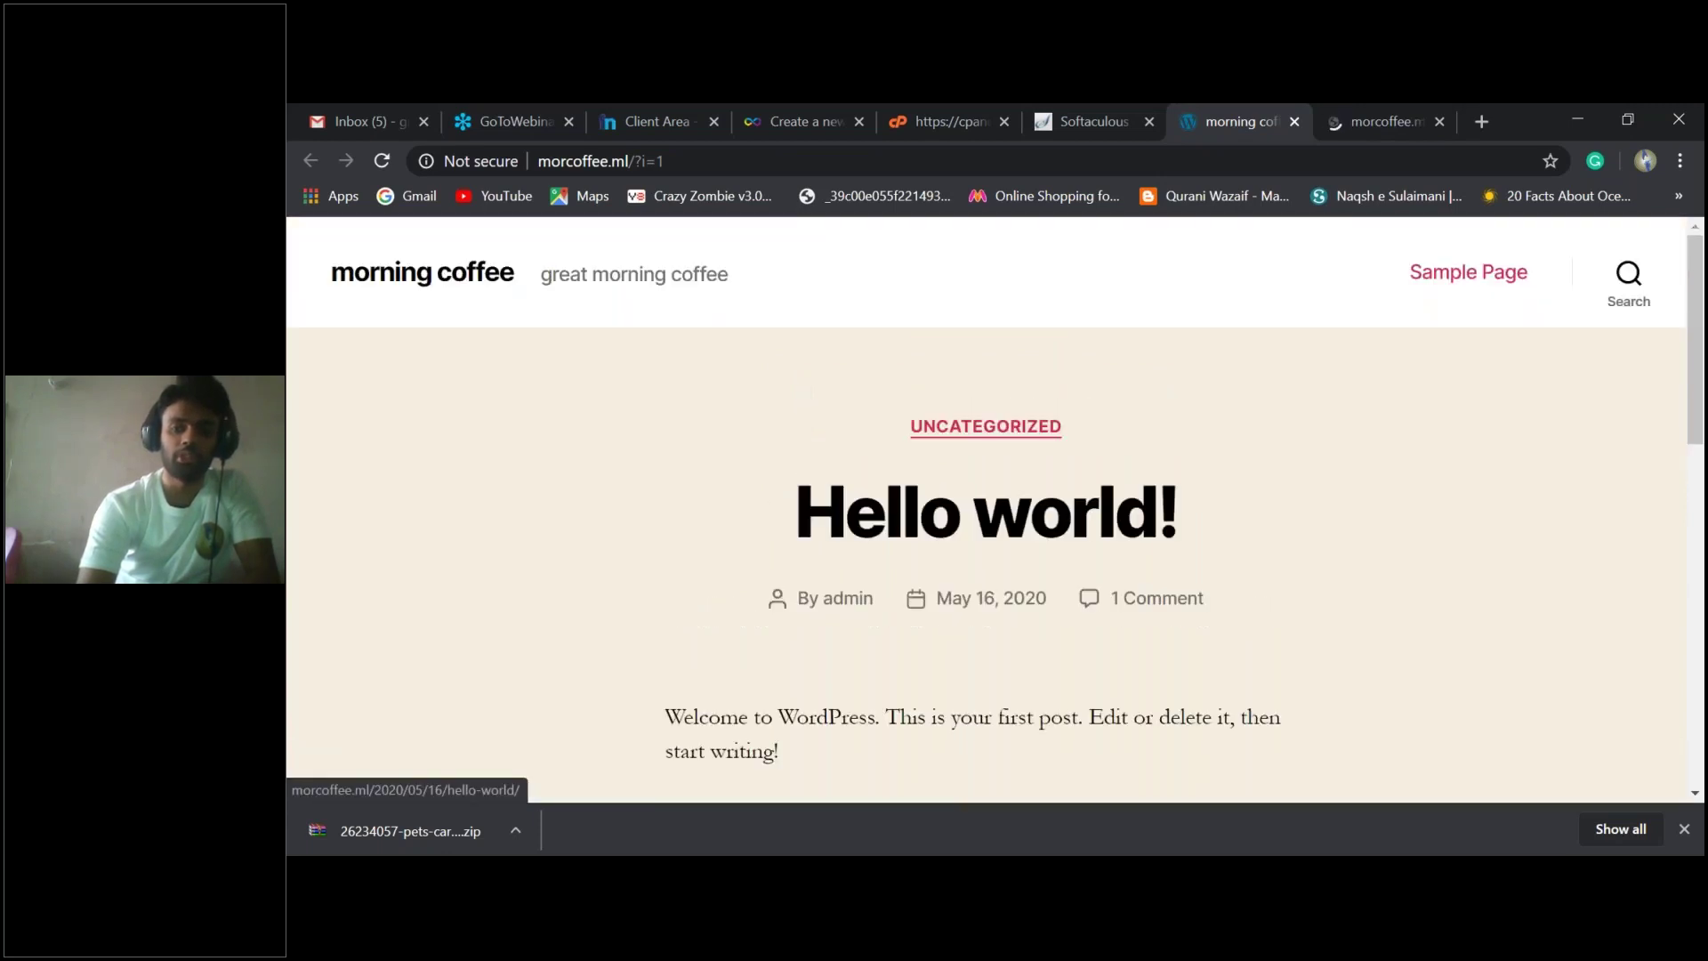
{"action": "scroll", "coordinate": [987, 508], "scroll_direction": "down", "scroll_amount": 1}
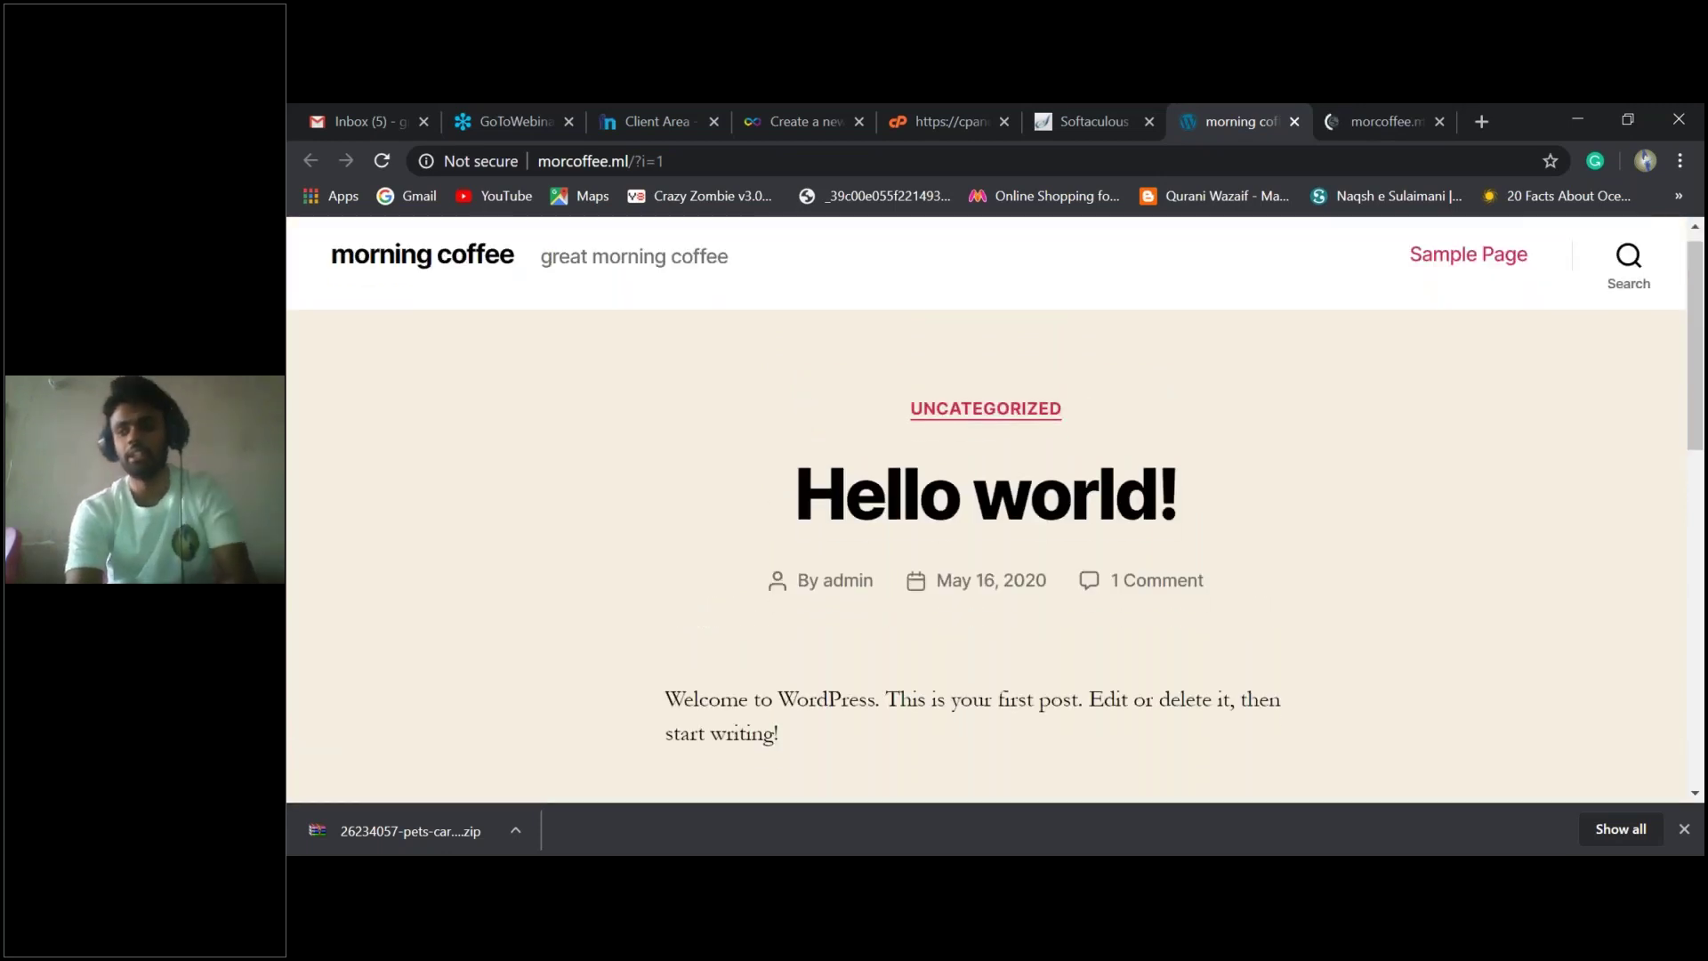
{"action": "left_click", "coordinate": [1385, 106]}
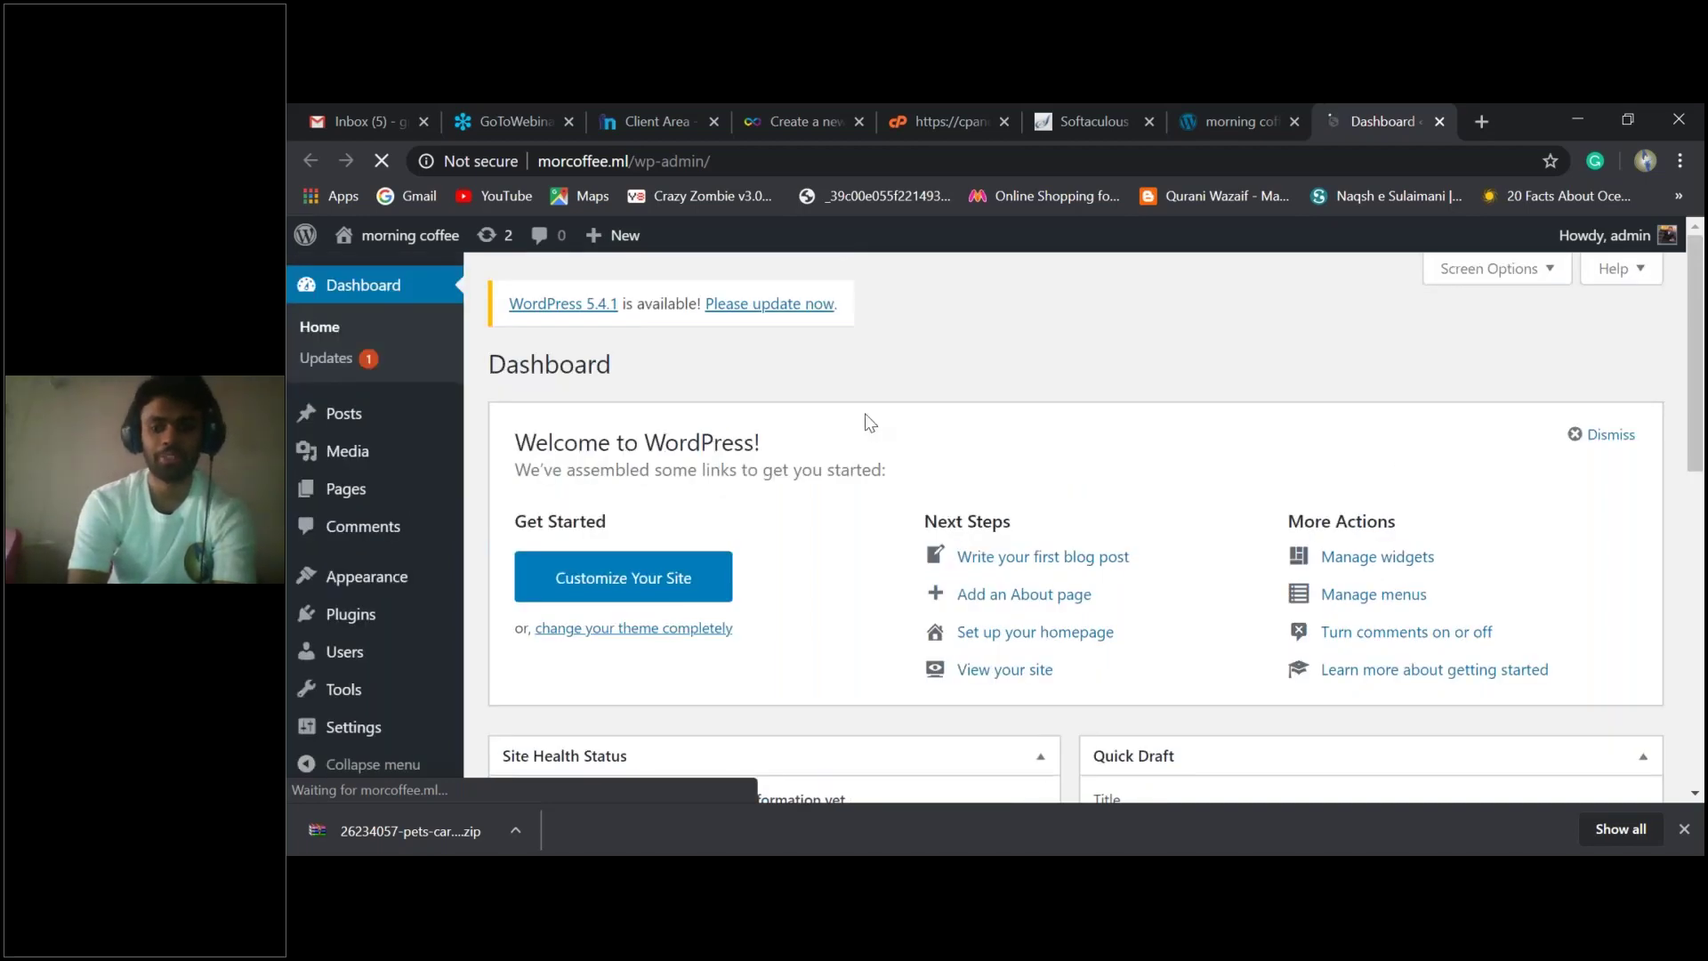
- Load the morning coffee site's wp-admin Dashboard showing the Welcome to WordPress panel
{"action": "scroll", "coordinate": [869, 421], "scroll_direction": "down", "scroll_amount": 8}
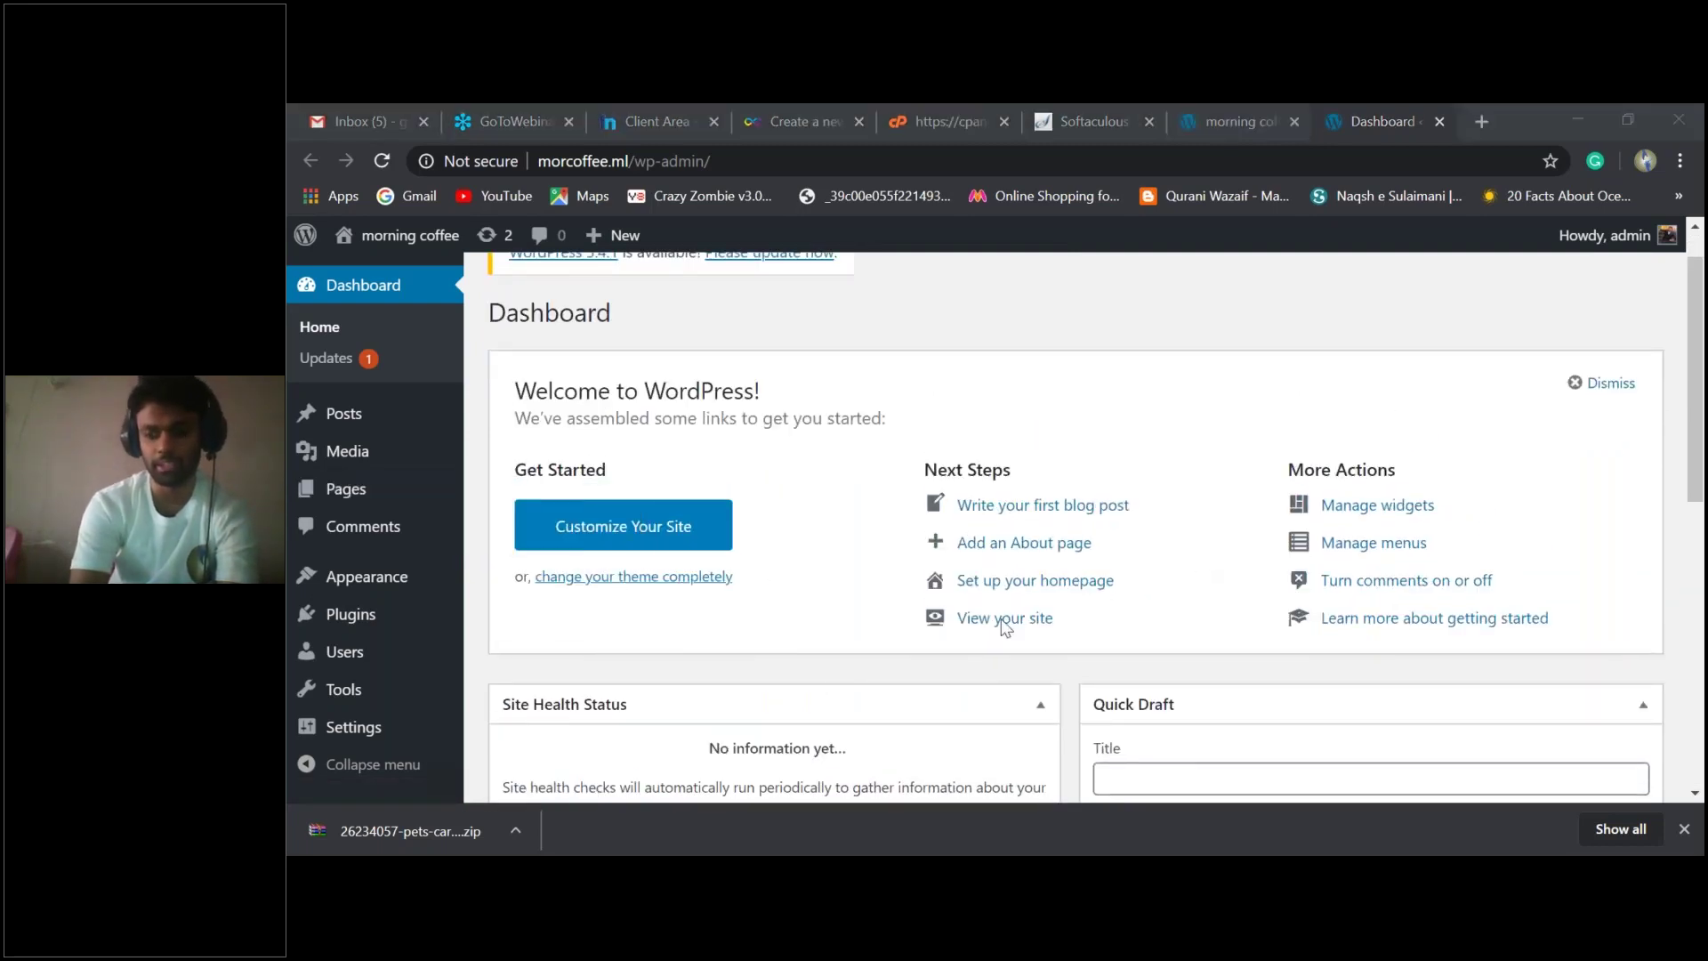
{"action": "left_click", "coordinate": [665, 631]}
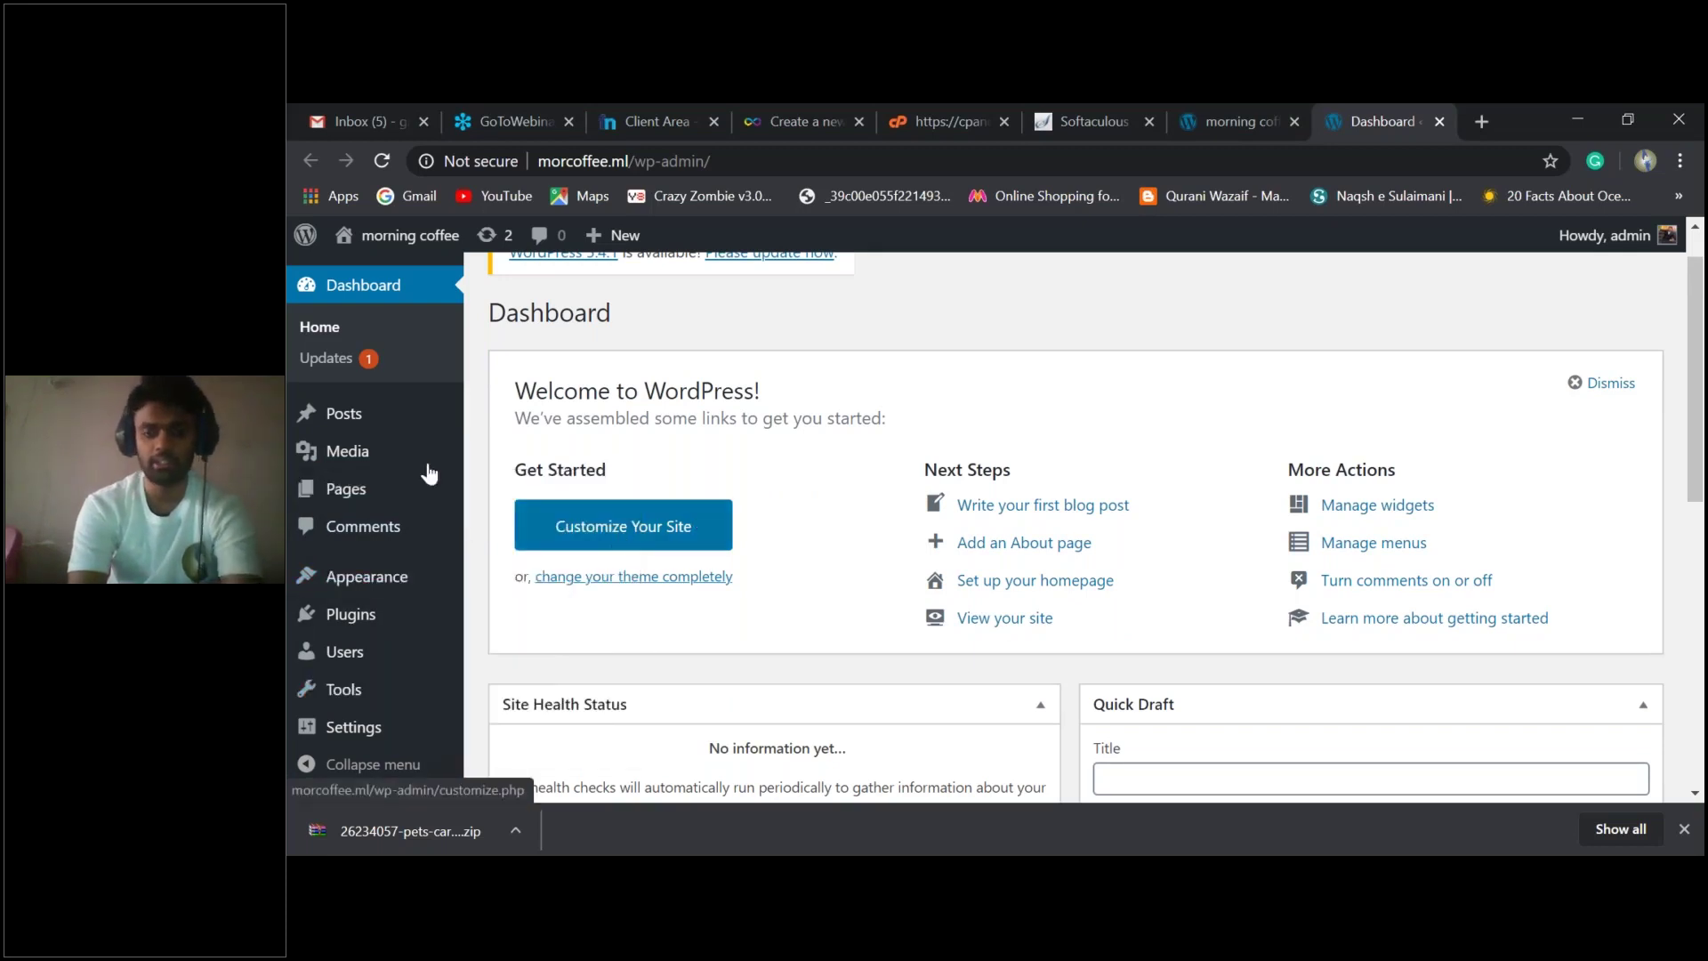
{"action": "mouse_move", "coordinate": [370, 589]}
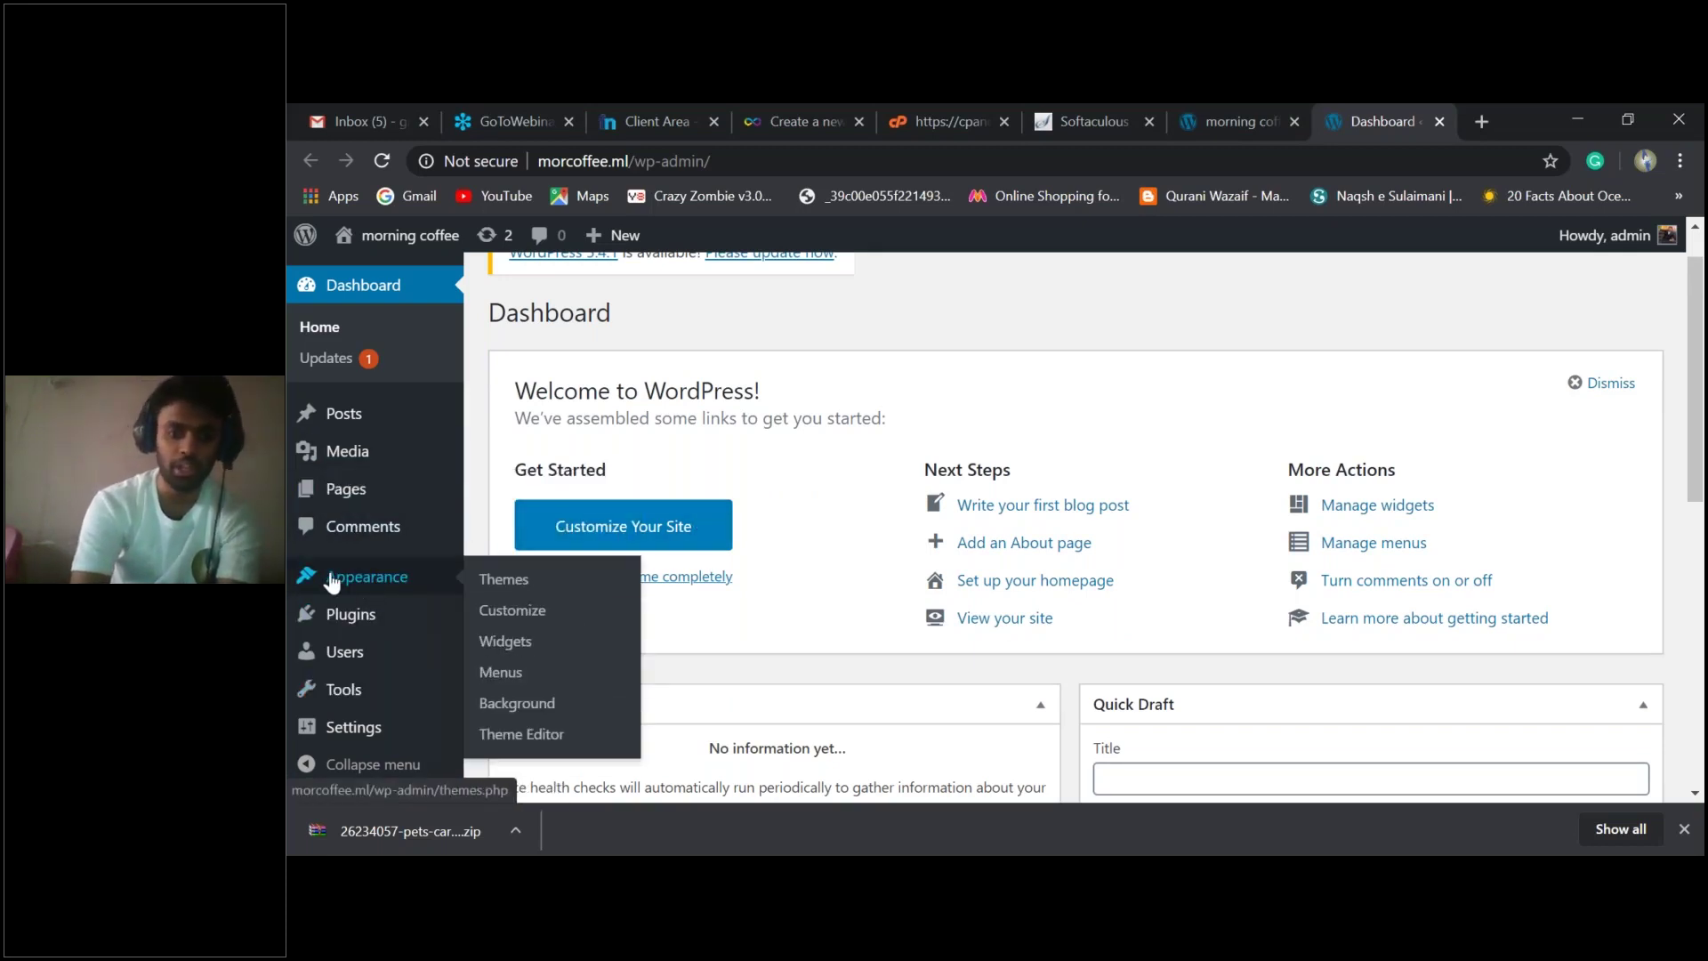
- View the 3 installed themes under Appearance > Themes, then go to Add New themes
{"action": "left_click", "coordinate": [520, 585]}
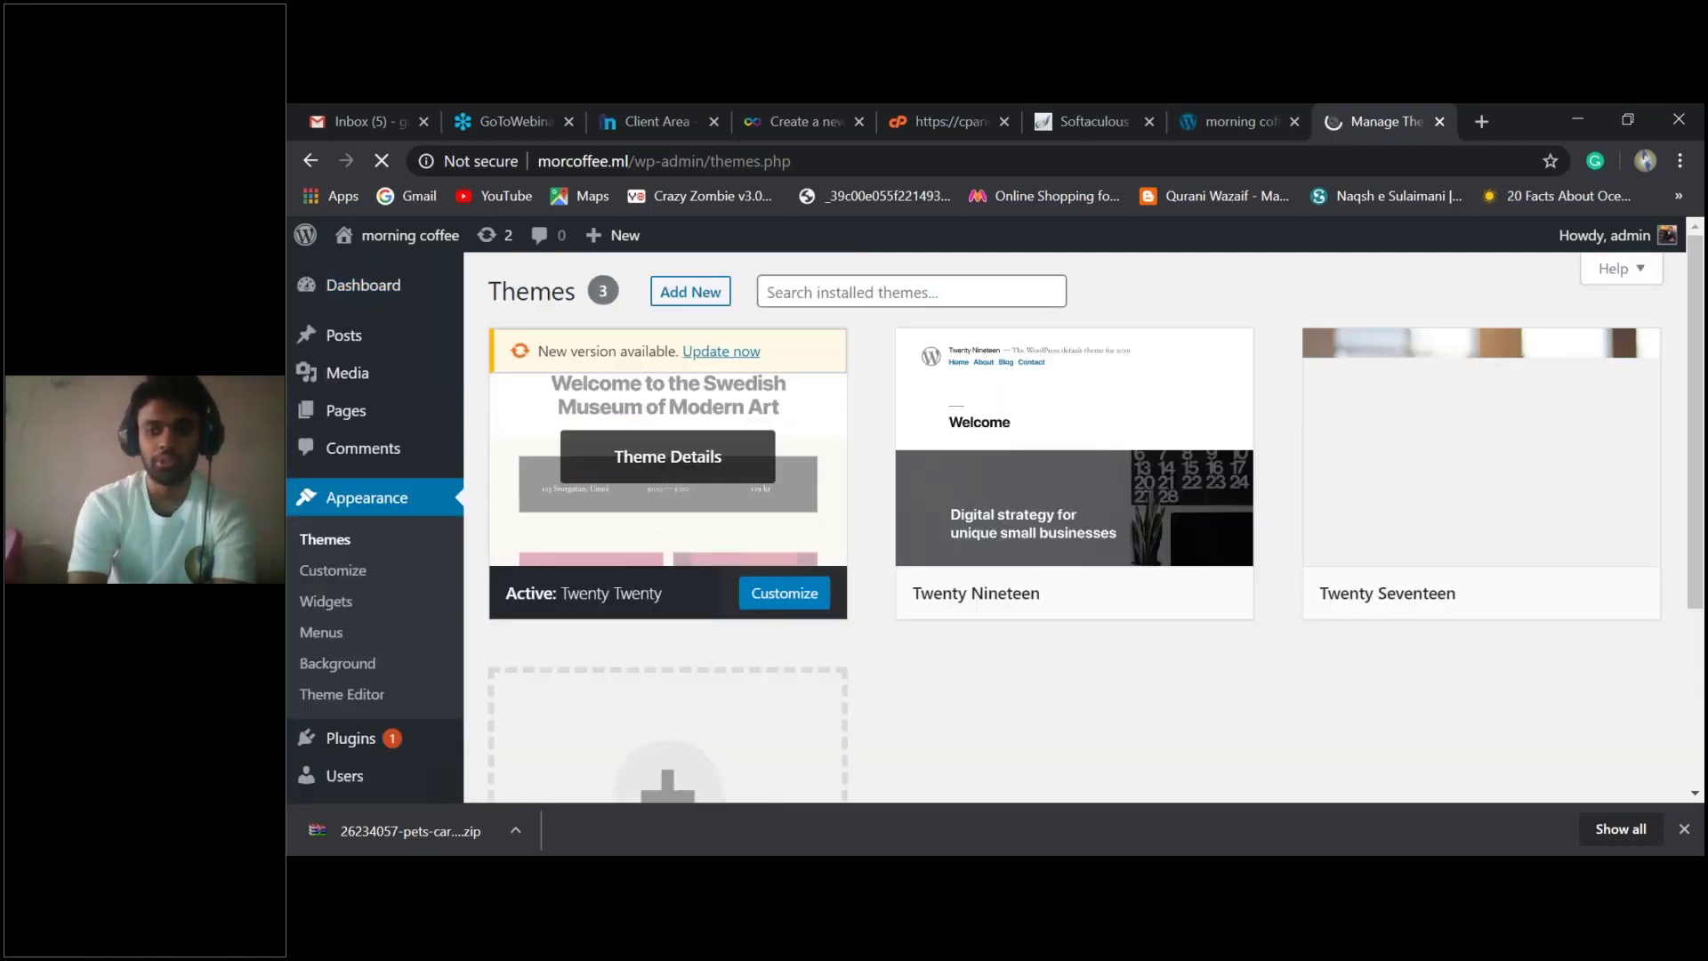
{"action": "scroll", "coordinate": [728, 311], "scroll_direction": "down", "scroll_amount": 3}
{"action": "scroll", "coordinate": [728, 312], "scroll_direction": "up", "scroll_amount": 3}
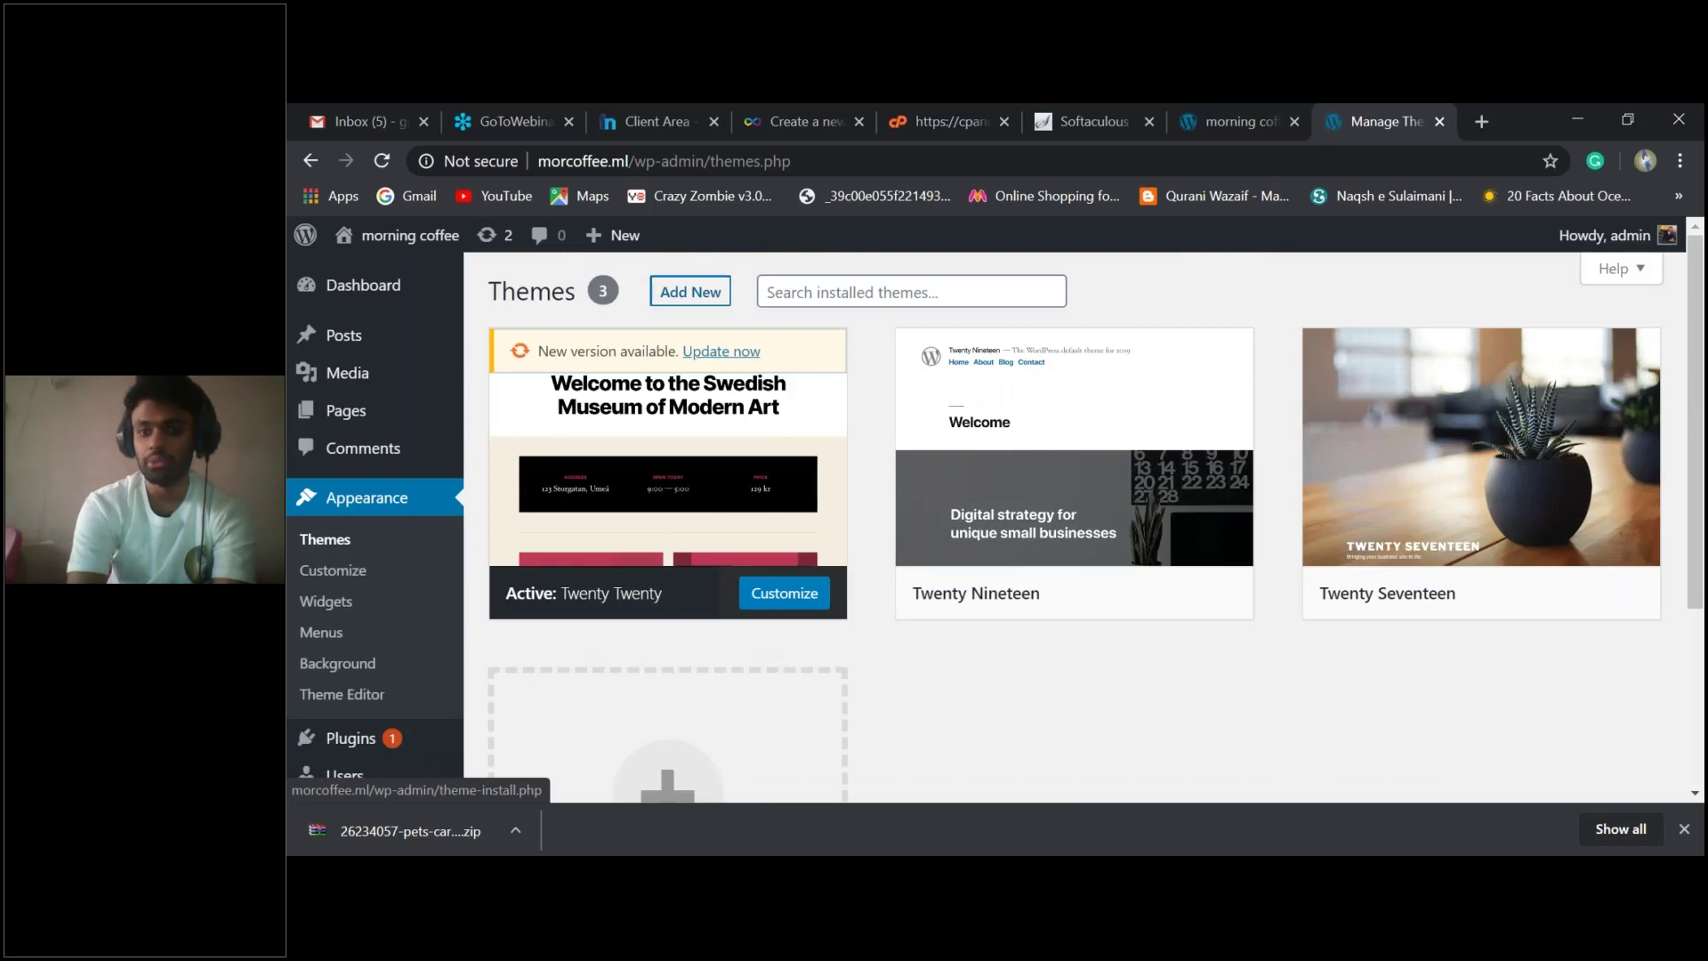
{"action": "left_click", "coordinate": [691, 291]}
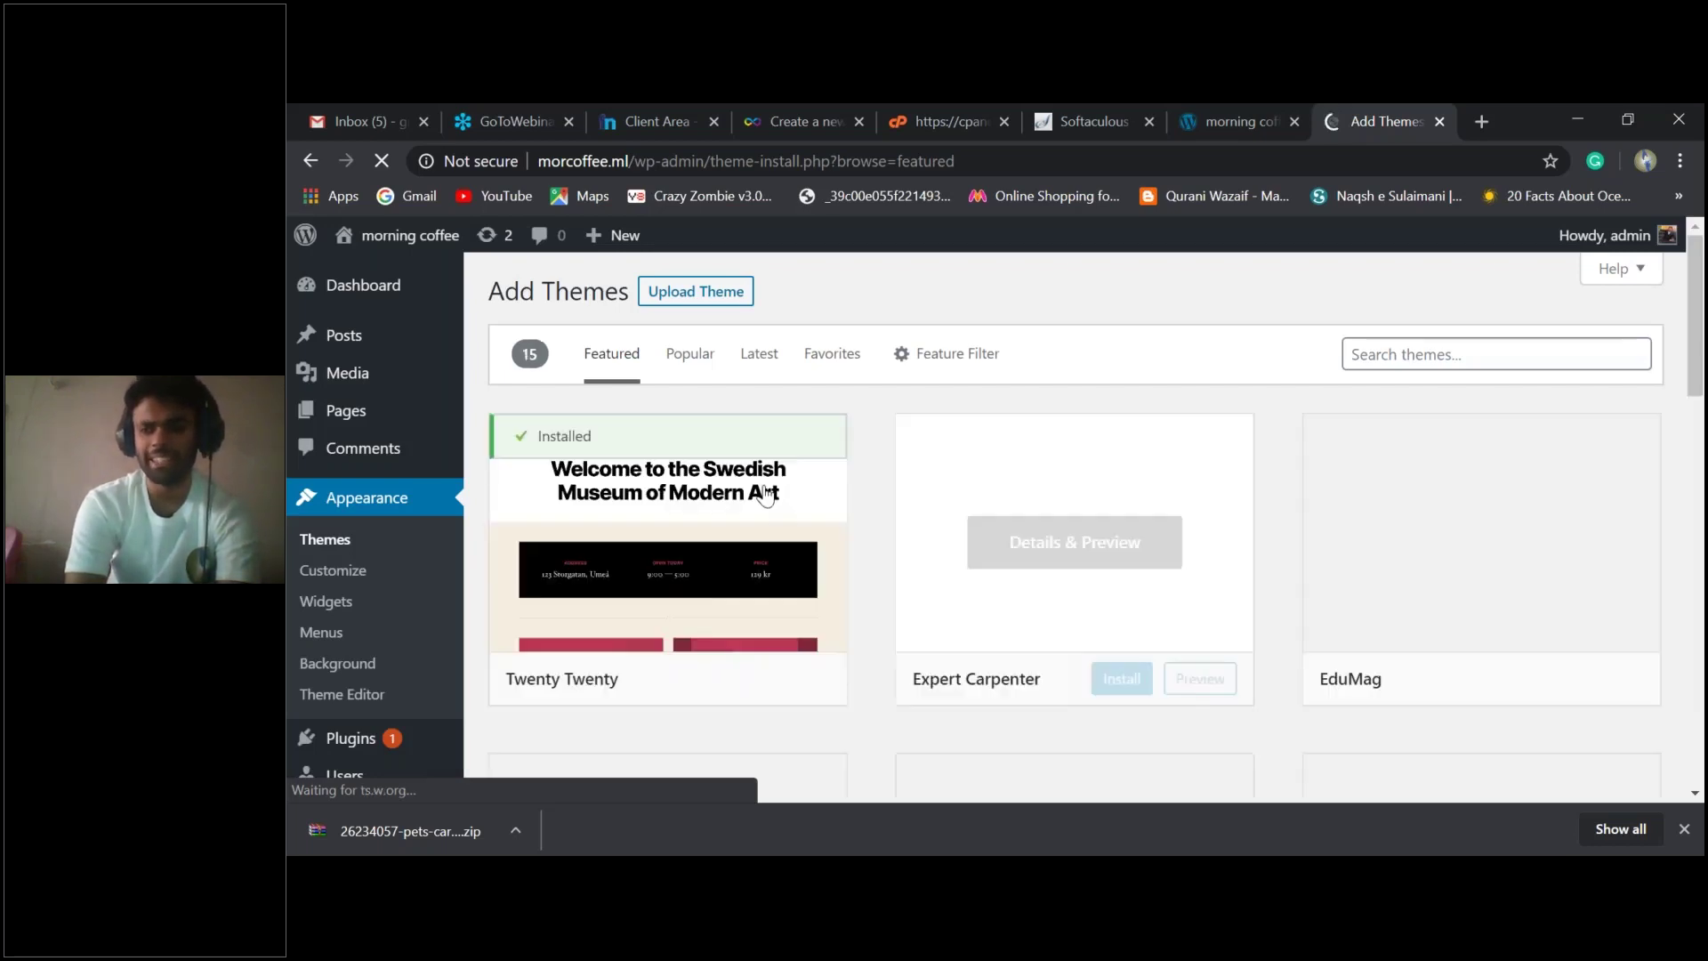
- Search the theme gallery for 'coffee'
{"action": "scroll", "coordinate": [765, 496], "scroll_direction": "down", "scroll_amount": 3}
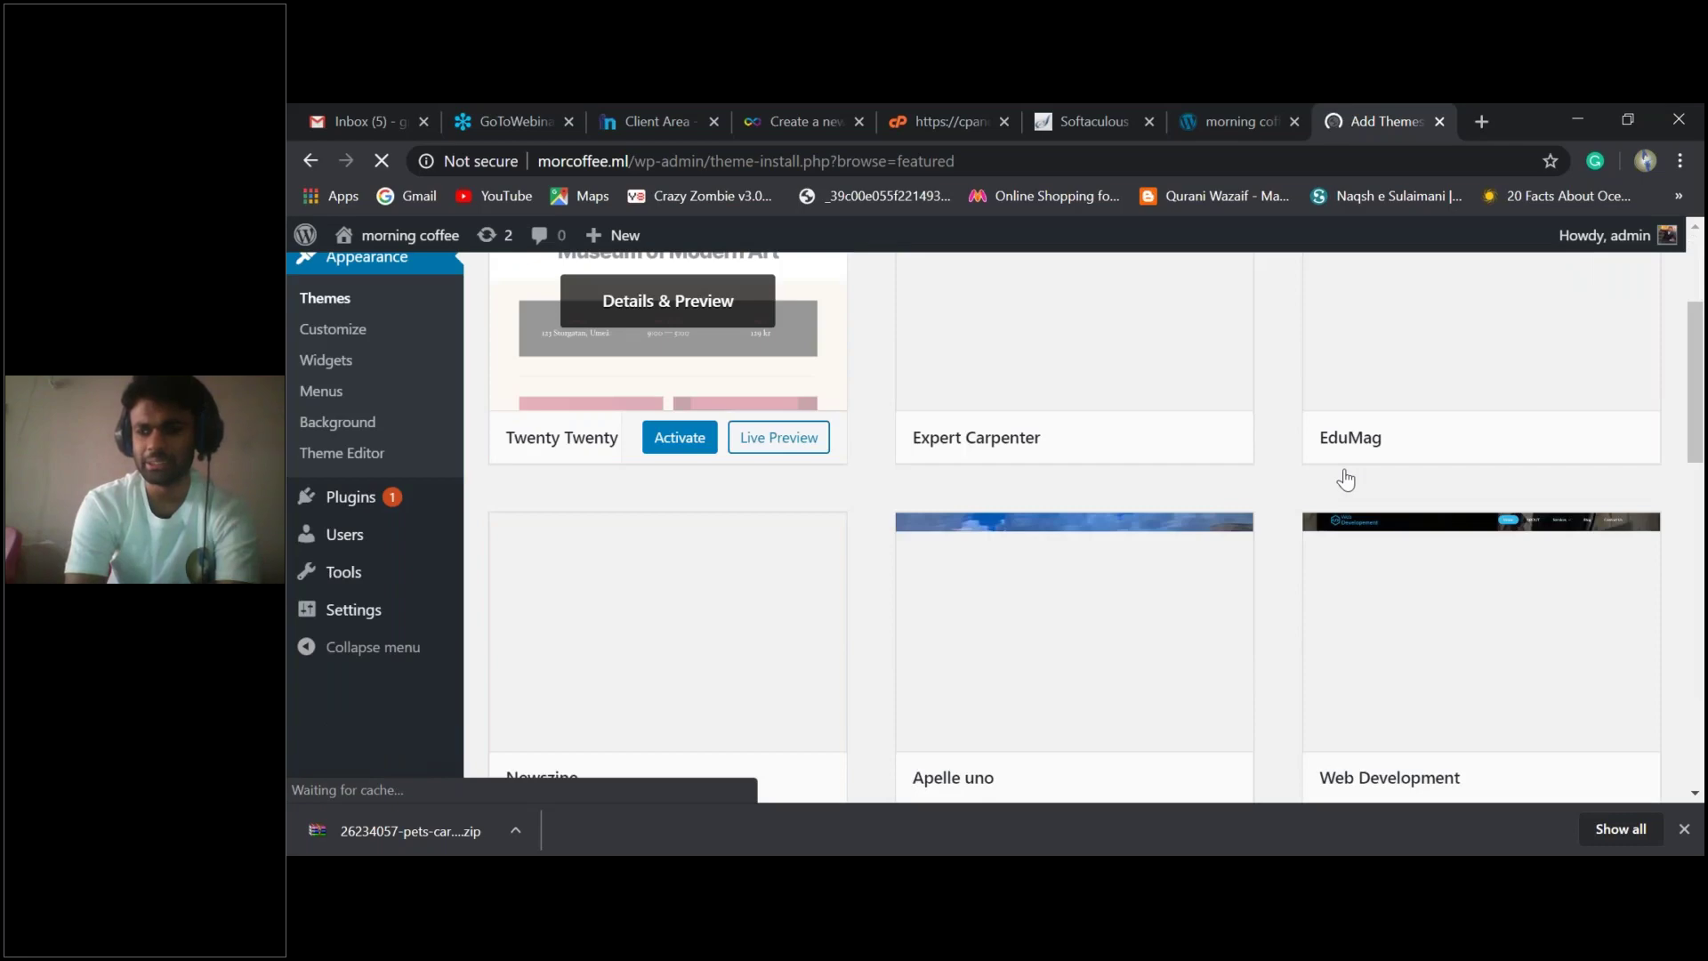
{"action": "scroll", "coordinate": [1345, 480], "scroll_direction": "up", "scroll_amount": 1}
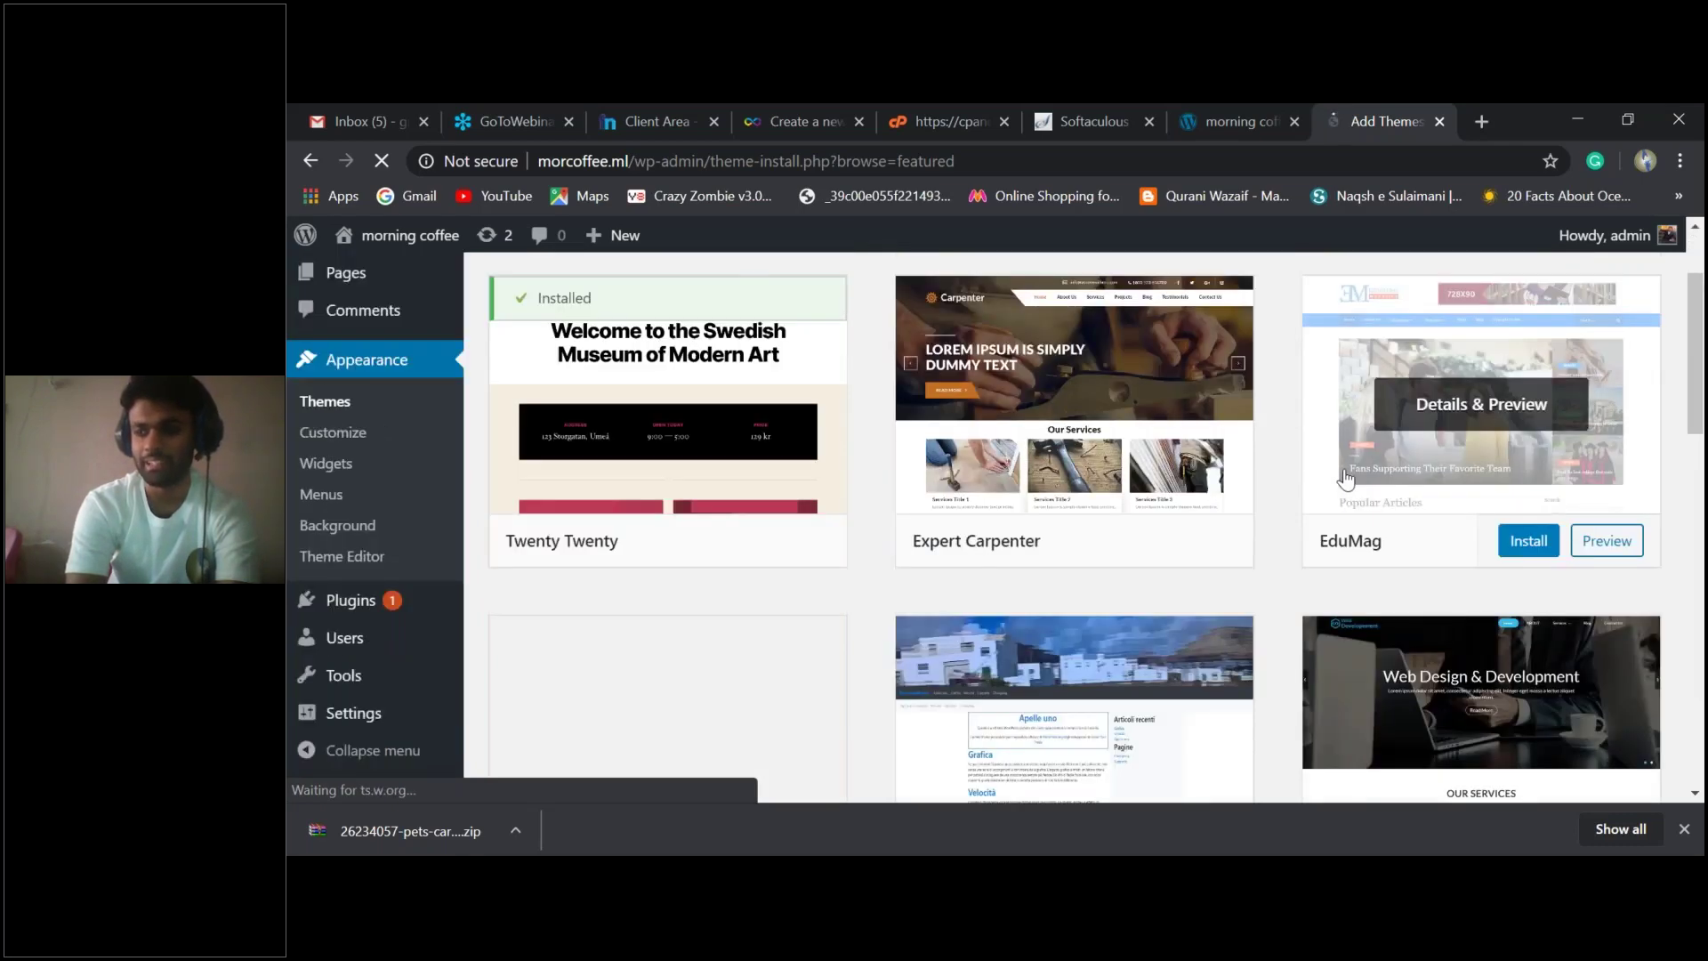
{"action": "scroll", "coordinate": [1345, 480], "scroll_direction": "down", "scroll_amount": 3}
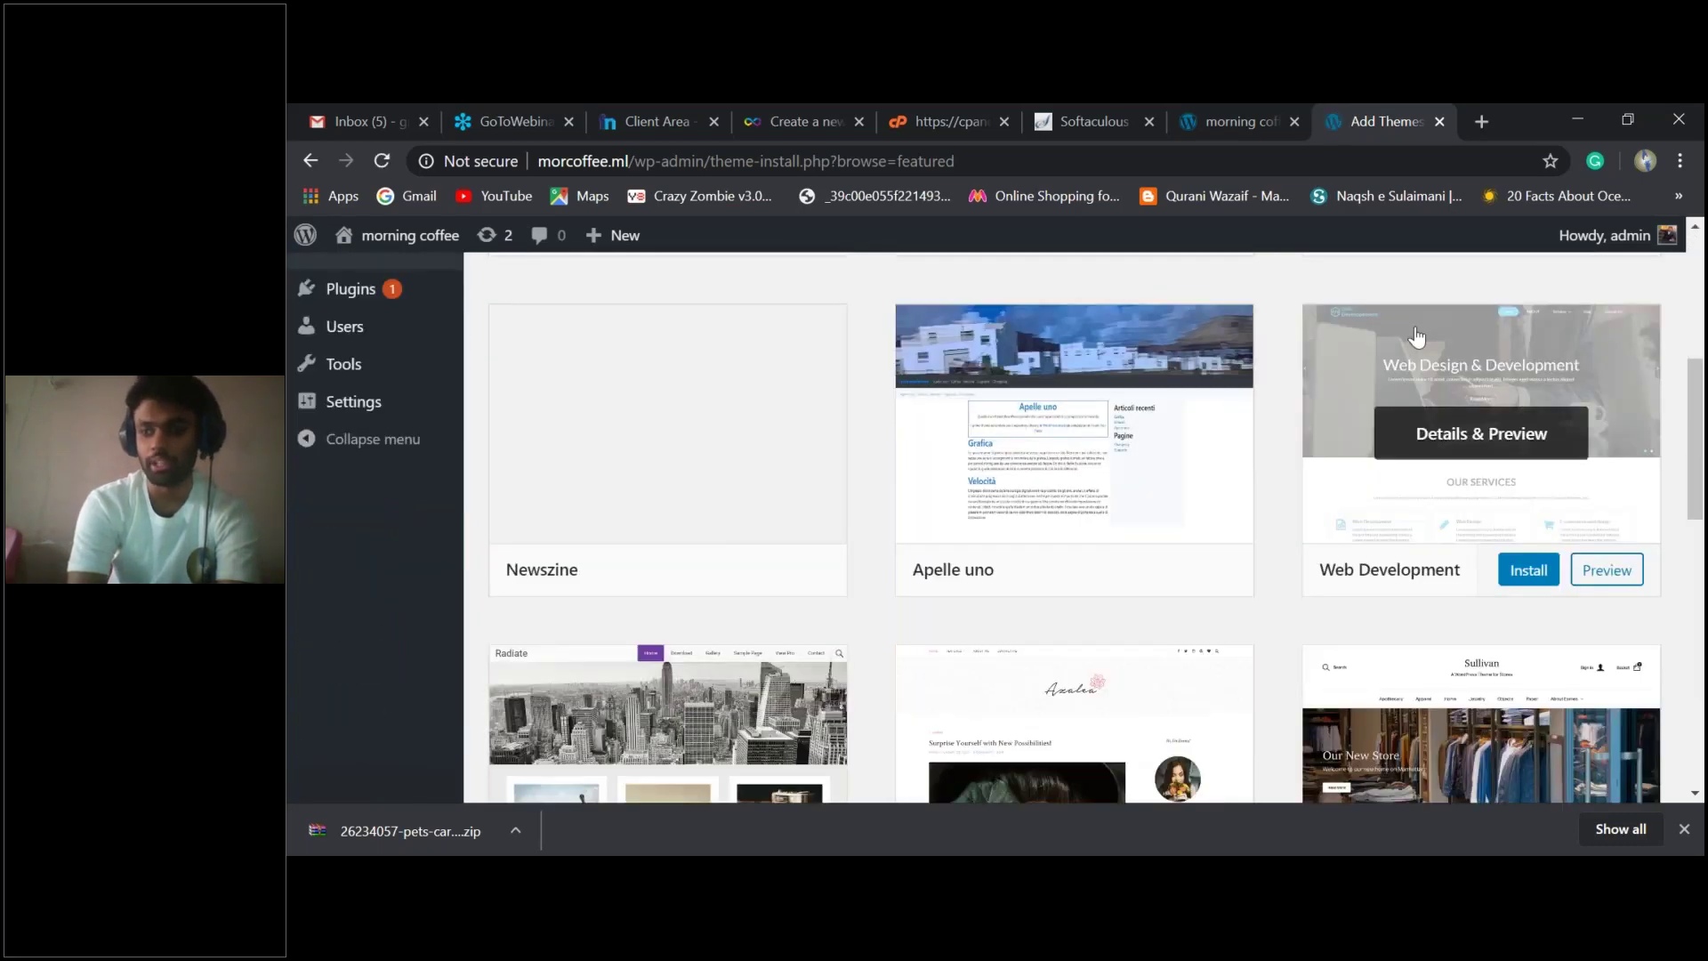
{"action": "scroll", "coordinate": [1418, 337], "scroll_direction": "down", "scroll_amount": 1}
{"action": "scroll", "coordinate": [1409, 336], "scroll_direction": "up", "scroll_amount": 5}
{"action": "left_click", "coordinate": [1495, 354]}
{"action": "type", "text": "c"}
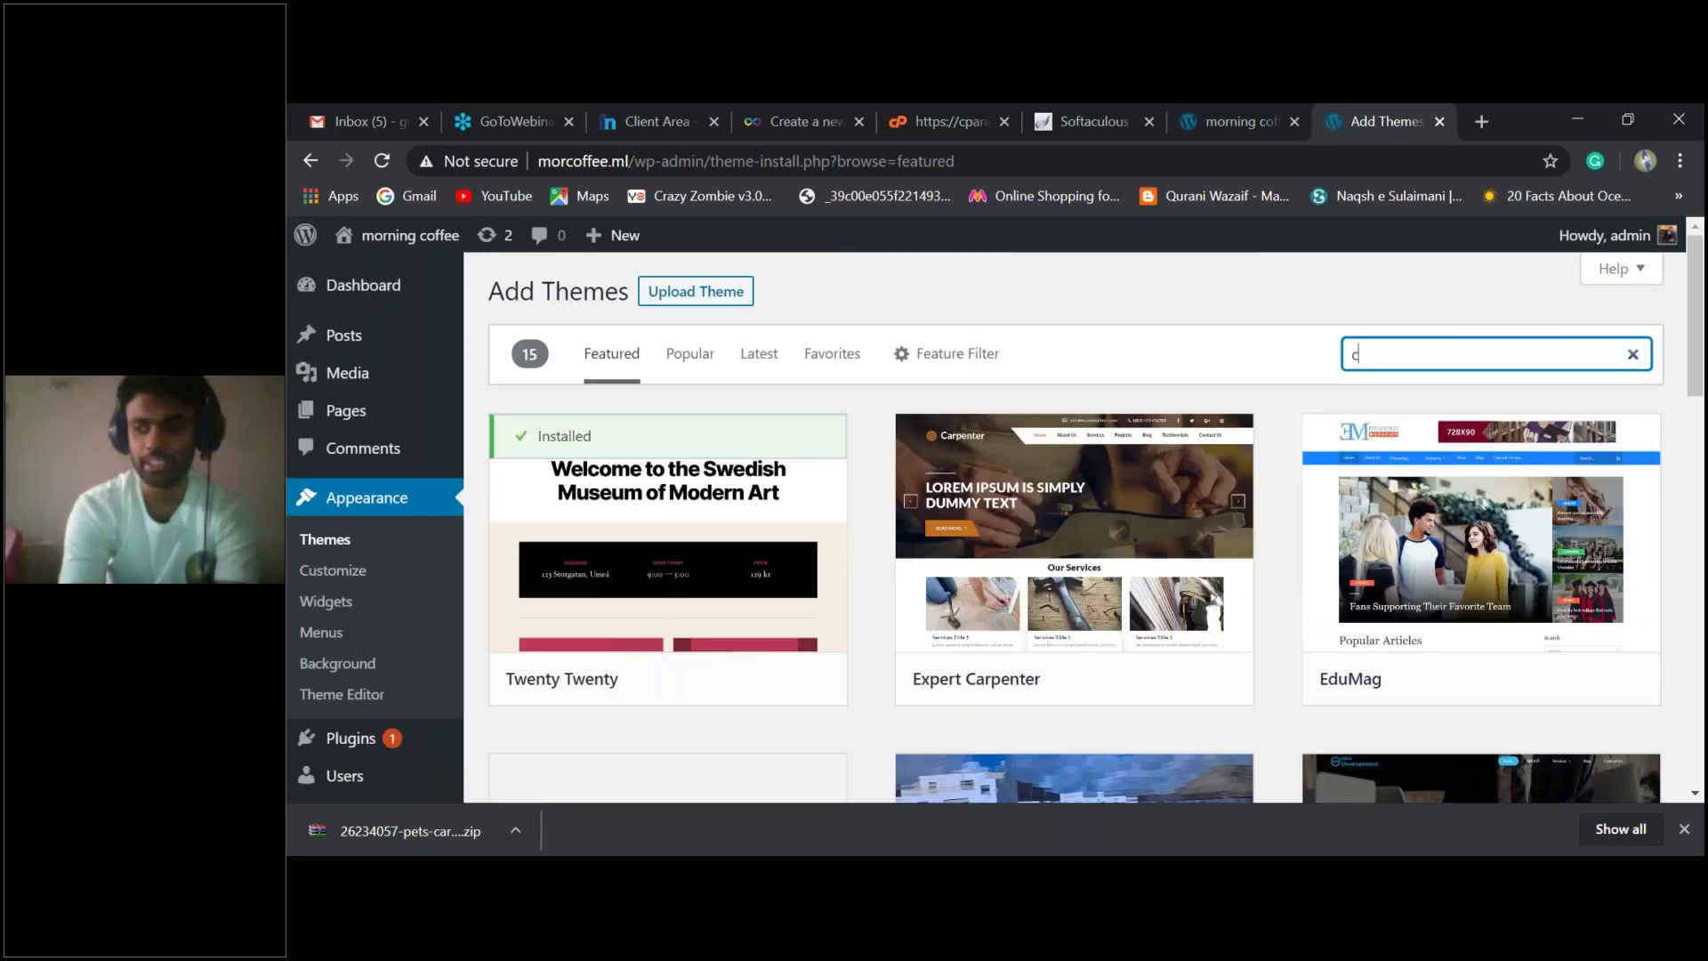
{"action": "type", "text": "offee"}
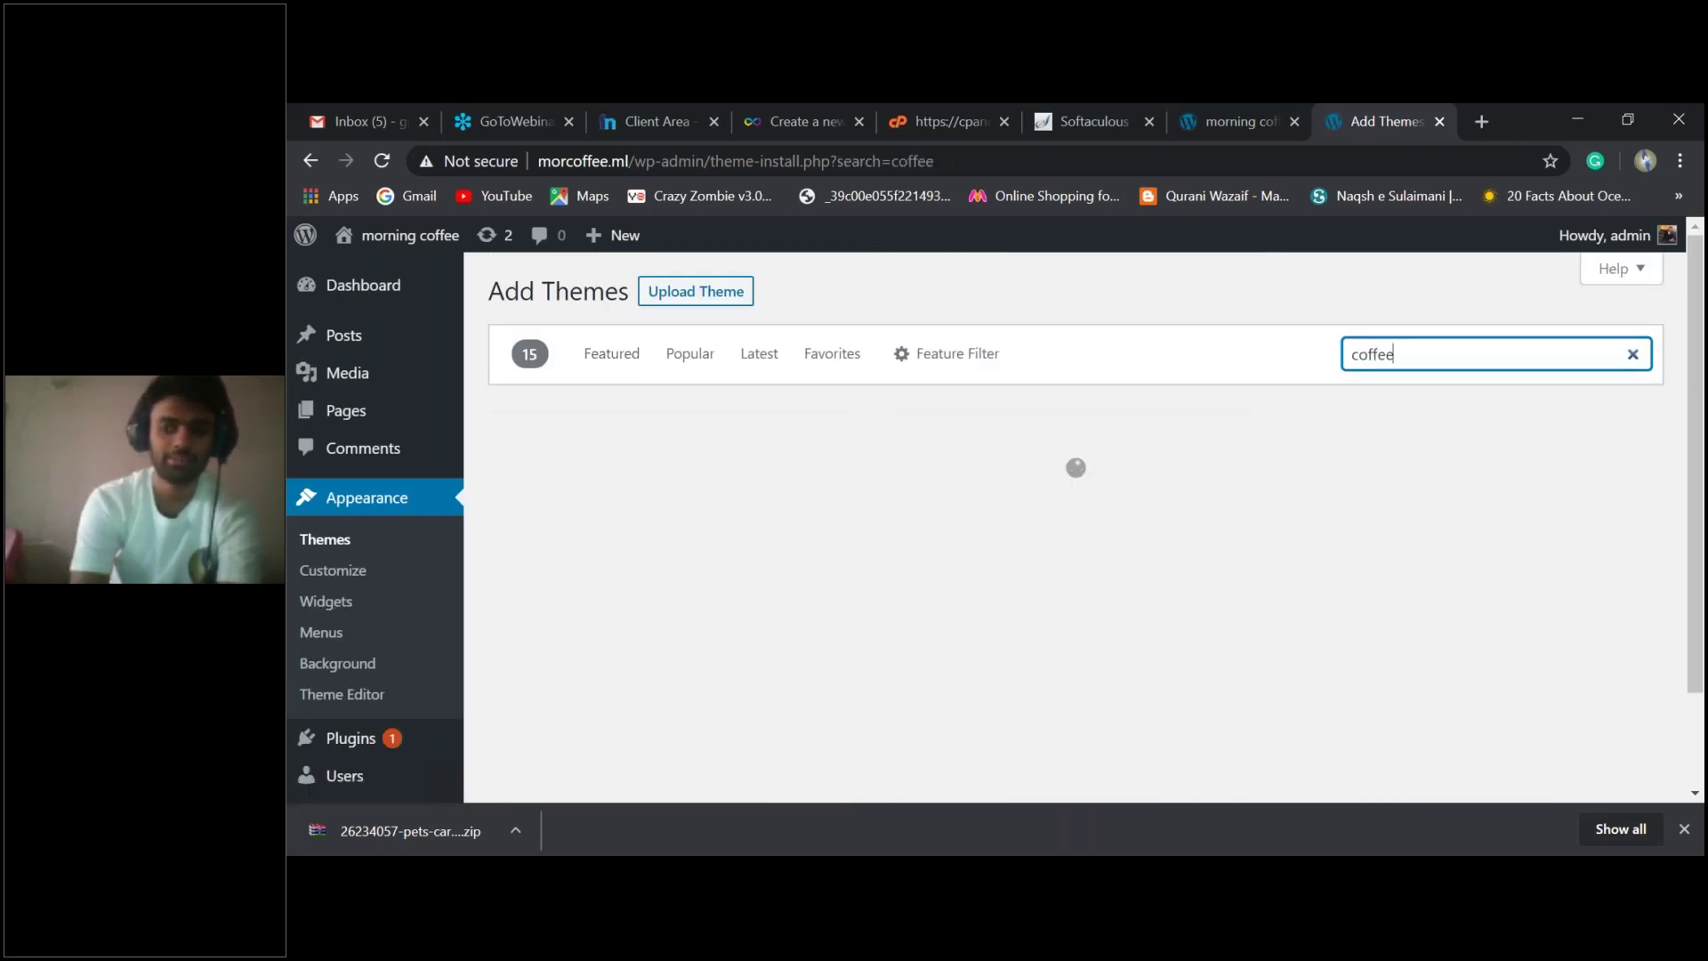
- Drop the coffee search results and switch to the Featured themes list
{"action": "scroll", "coordinate": [814, 536], "scroll_direction": "down", "scroll_amount": 2}
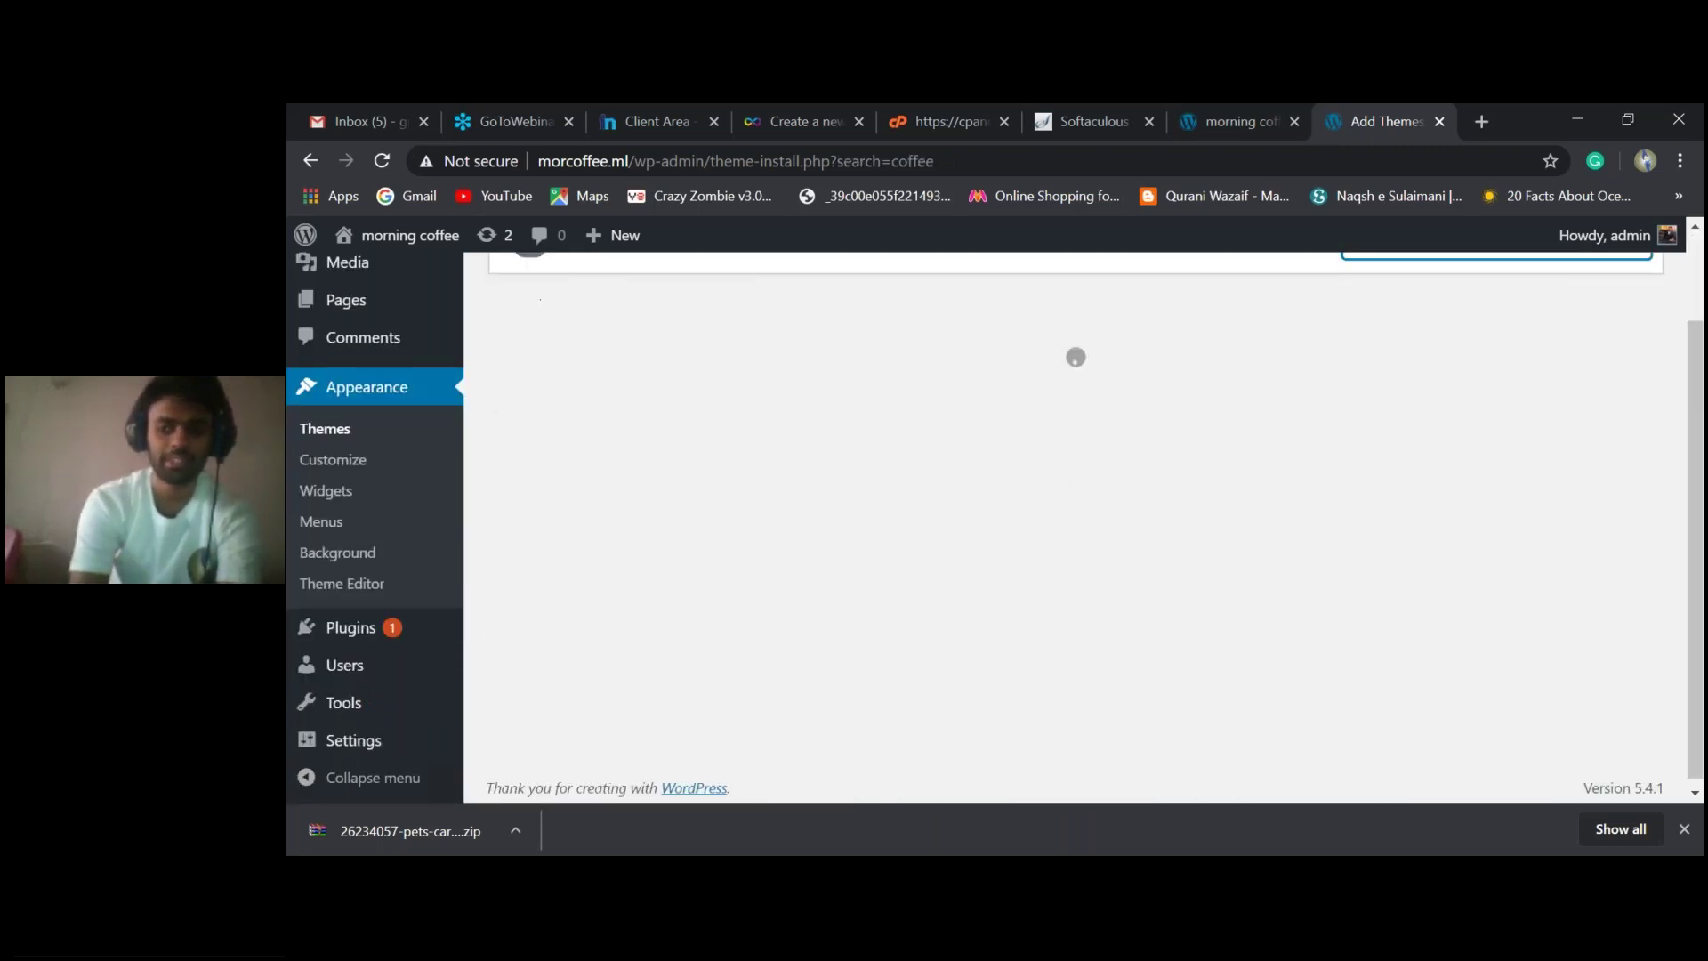
{"action": "scroll", "coordinate": [814, 536], "scroll_direction": "up", "scroll_amount": 1}
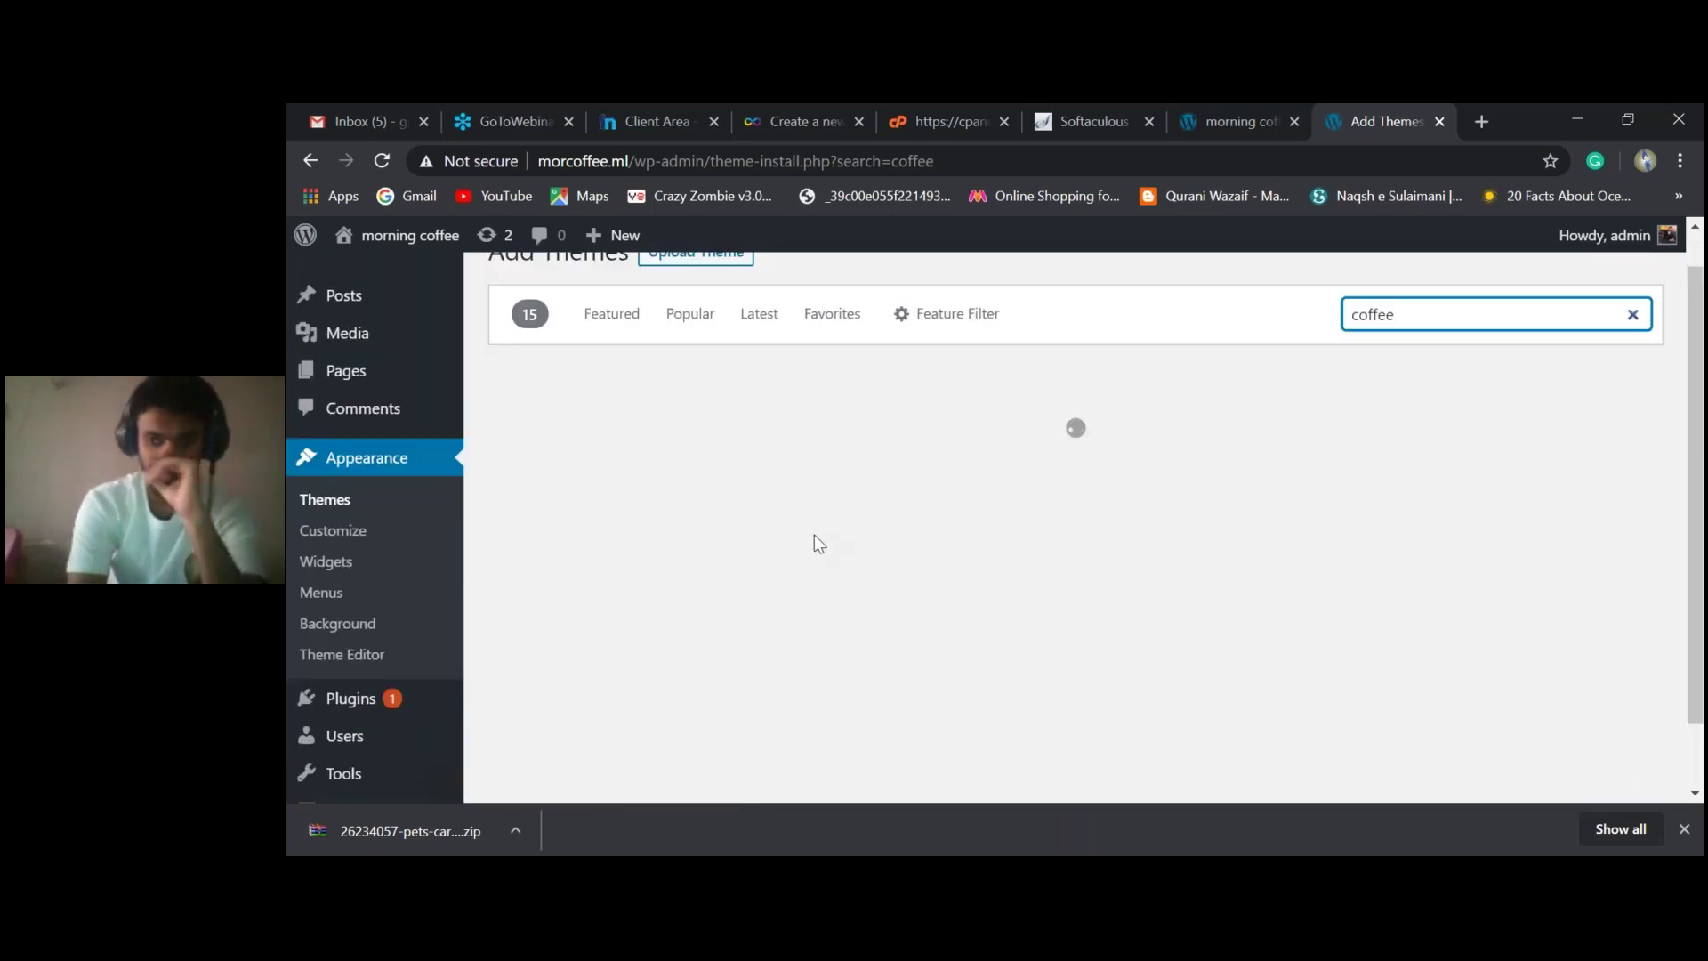
{"action": "scroll", "coordinate": [814, 535], "scroll_direction": "down", "scroll_amount": 1}
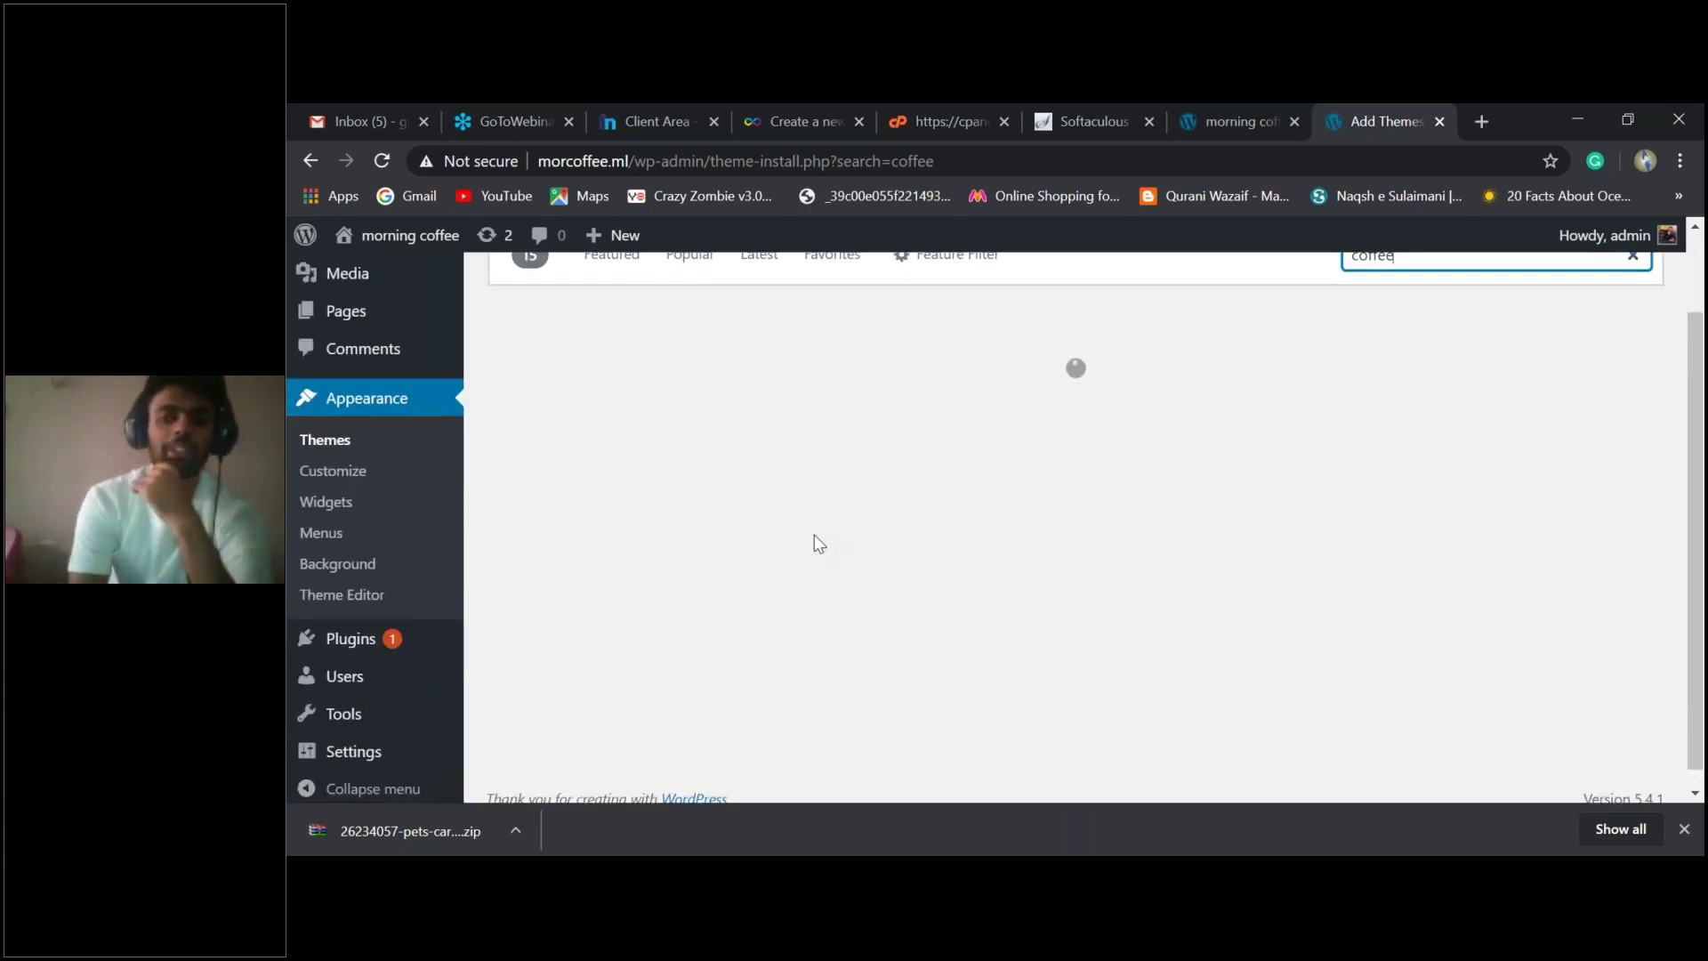
{"action": "scroll", "coordinate": [814, 535], "scroll_direction": "up", "scroll_amount": 2}
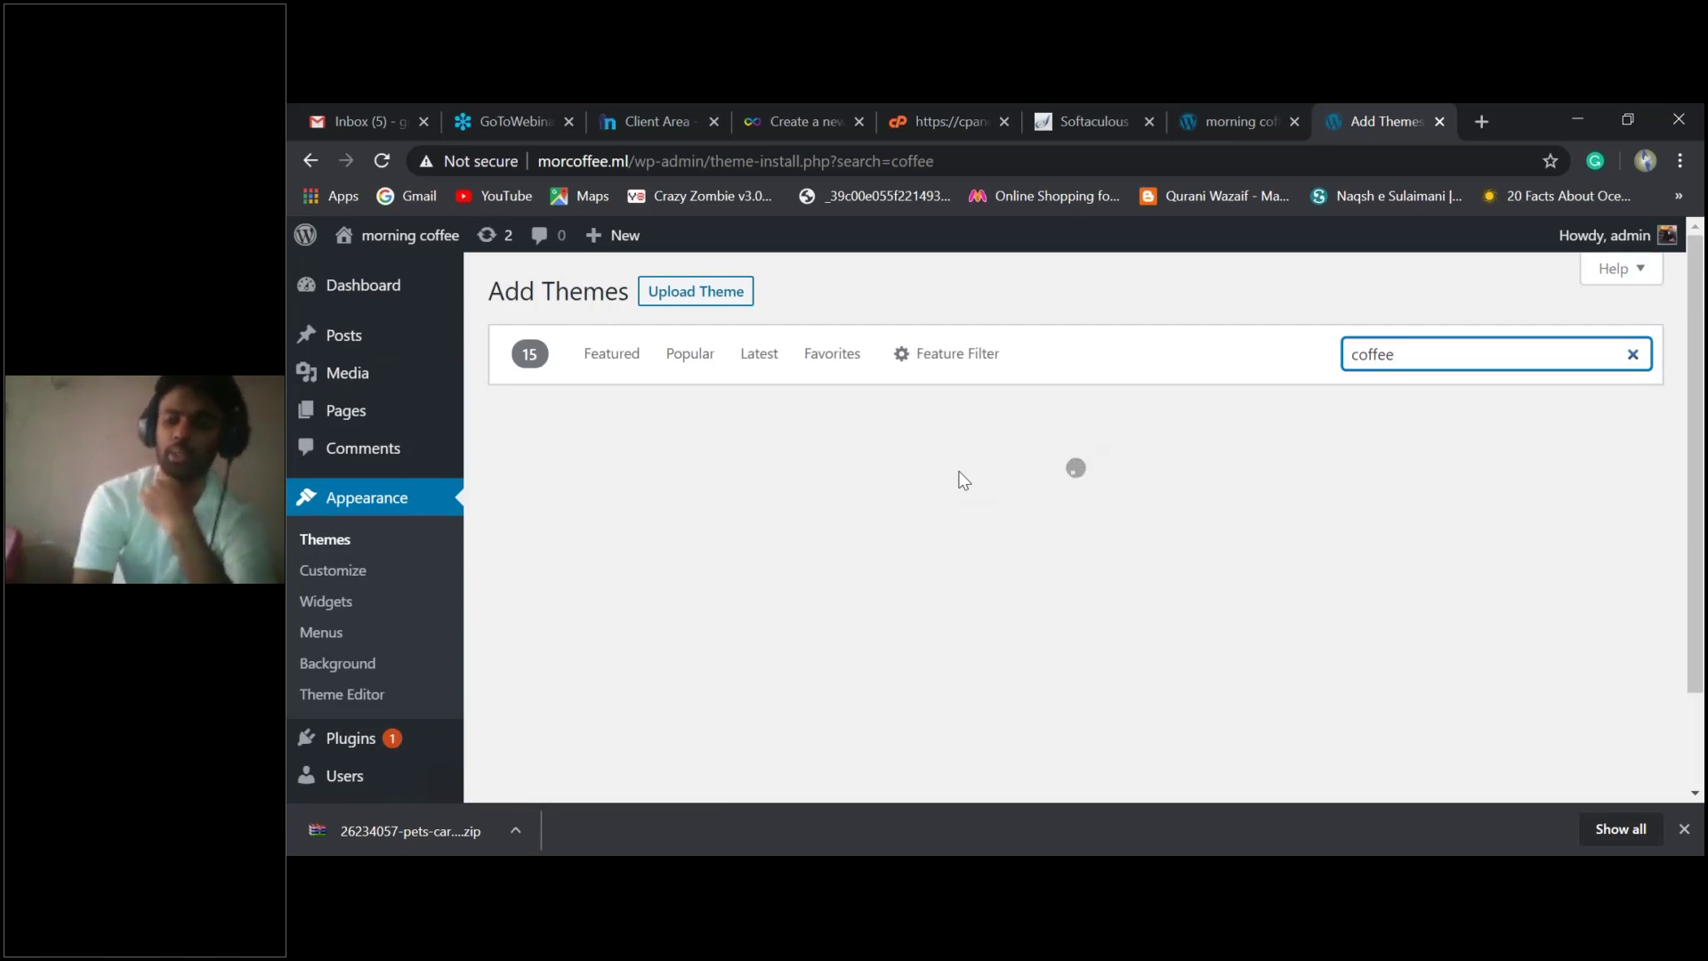
{"action": "scroll", "coordinate": [963, 480], "scroll_direction": "down", "scroll_amount": 2}
{"action": "scroll", "coordinate": [964, 480], "scroll_direction": "up", "scroll_amount": 2}
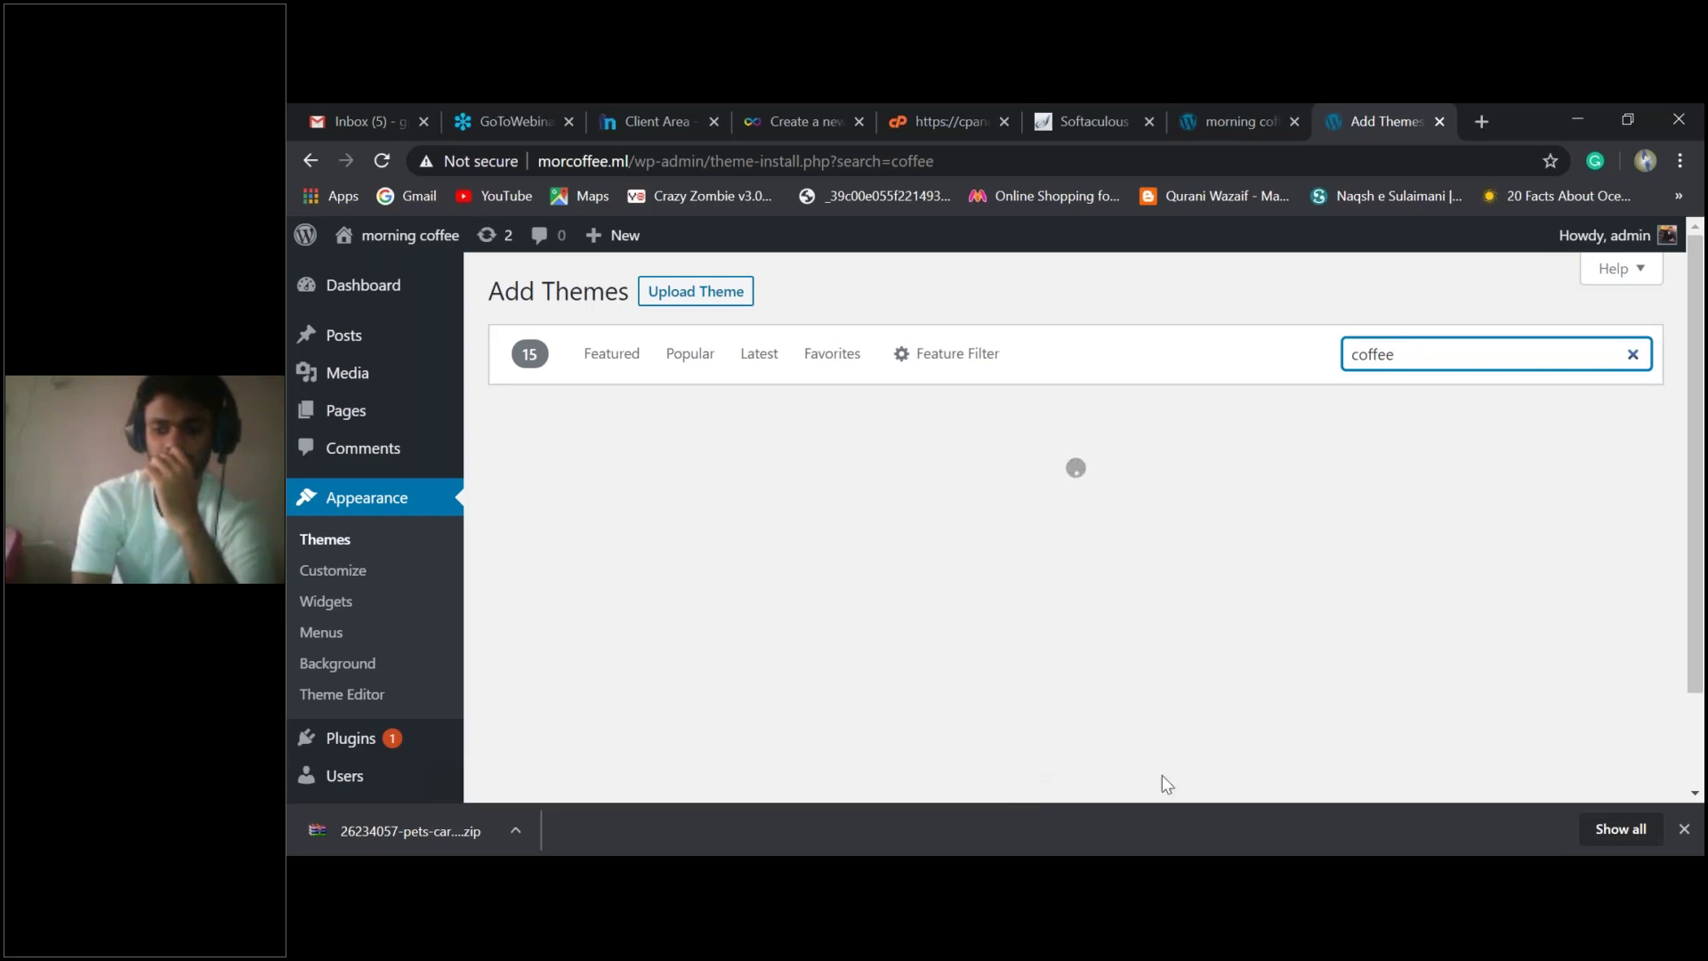
{"action": "left_click", "coordinate": [1023, 438]}
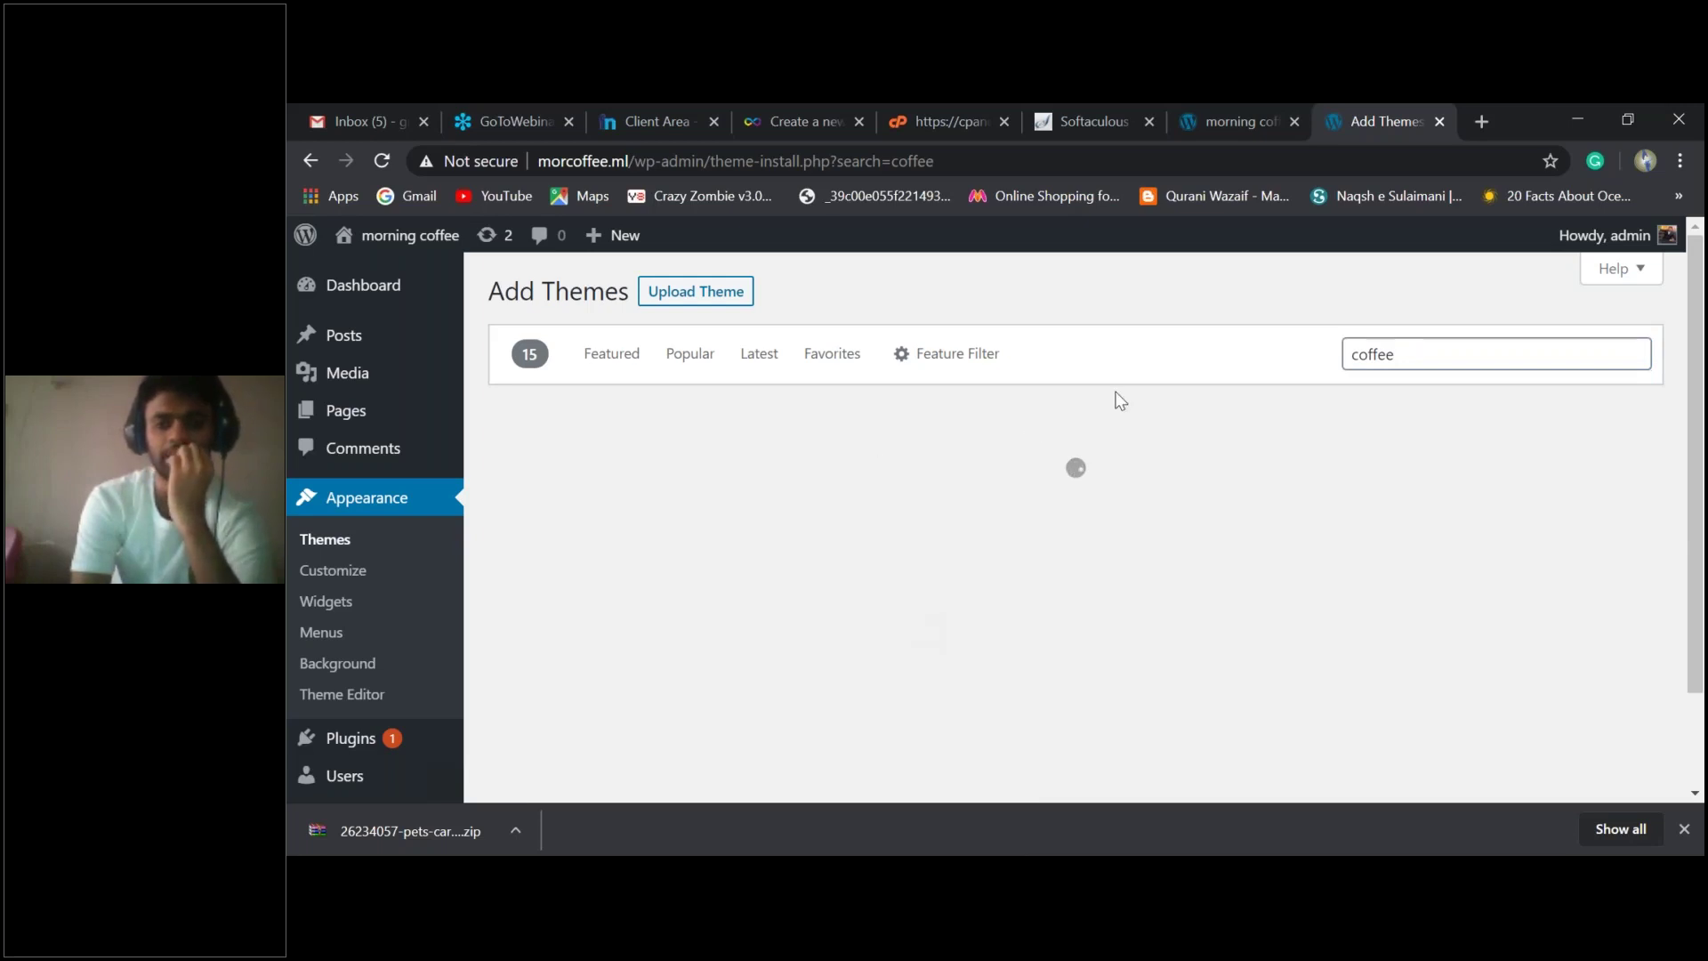
{"action": "scroll", "coordinate": [648, 362], "scroll_direction": "down", "scroll_amount": 1}
{"action": "scroll", "coordinate": [648, 362], "scroll_direction": "up", "scroll_amount": 1}
{"action": "left_click", "coordinate": [611, 353]}
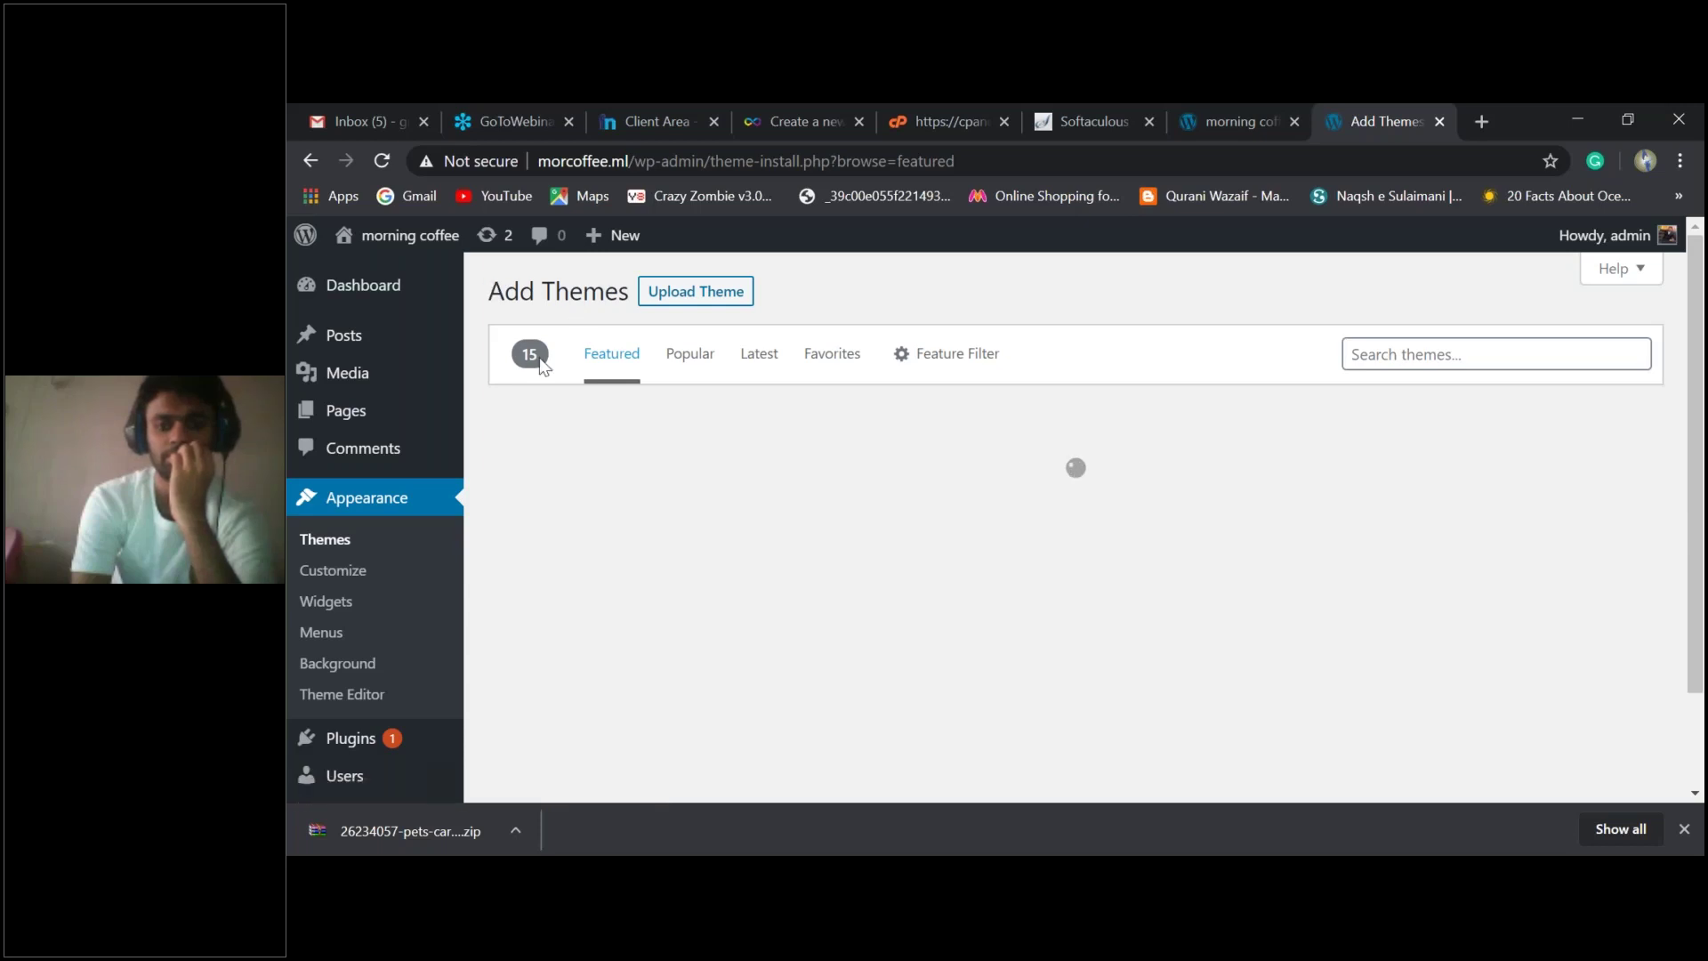
- Browse the Featured themes grid and open the Orbitr theme's details and preview
{"action": "left_click", "coordinate": [333, 551]}
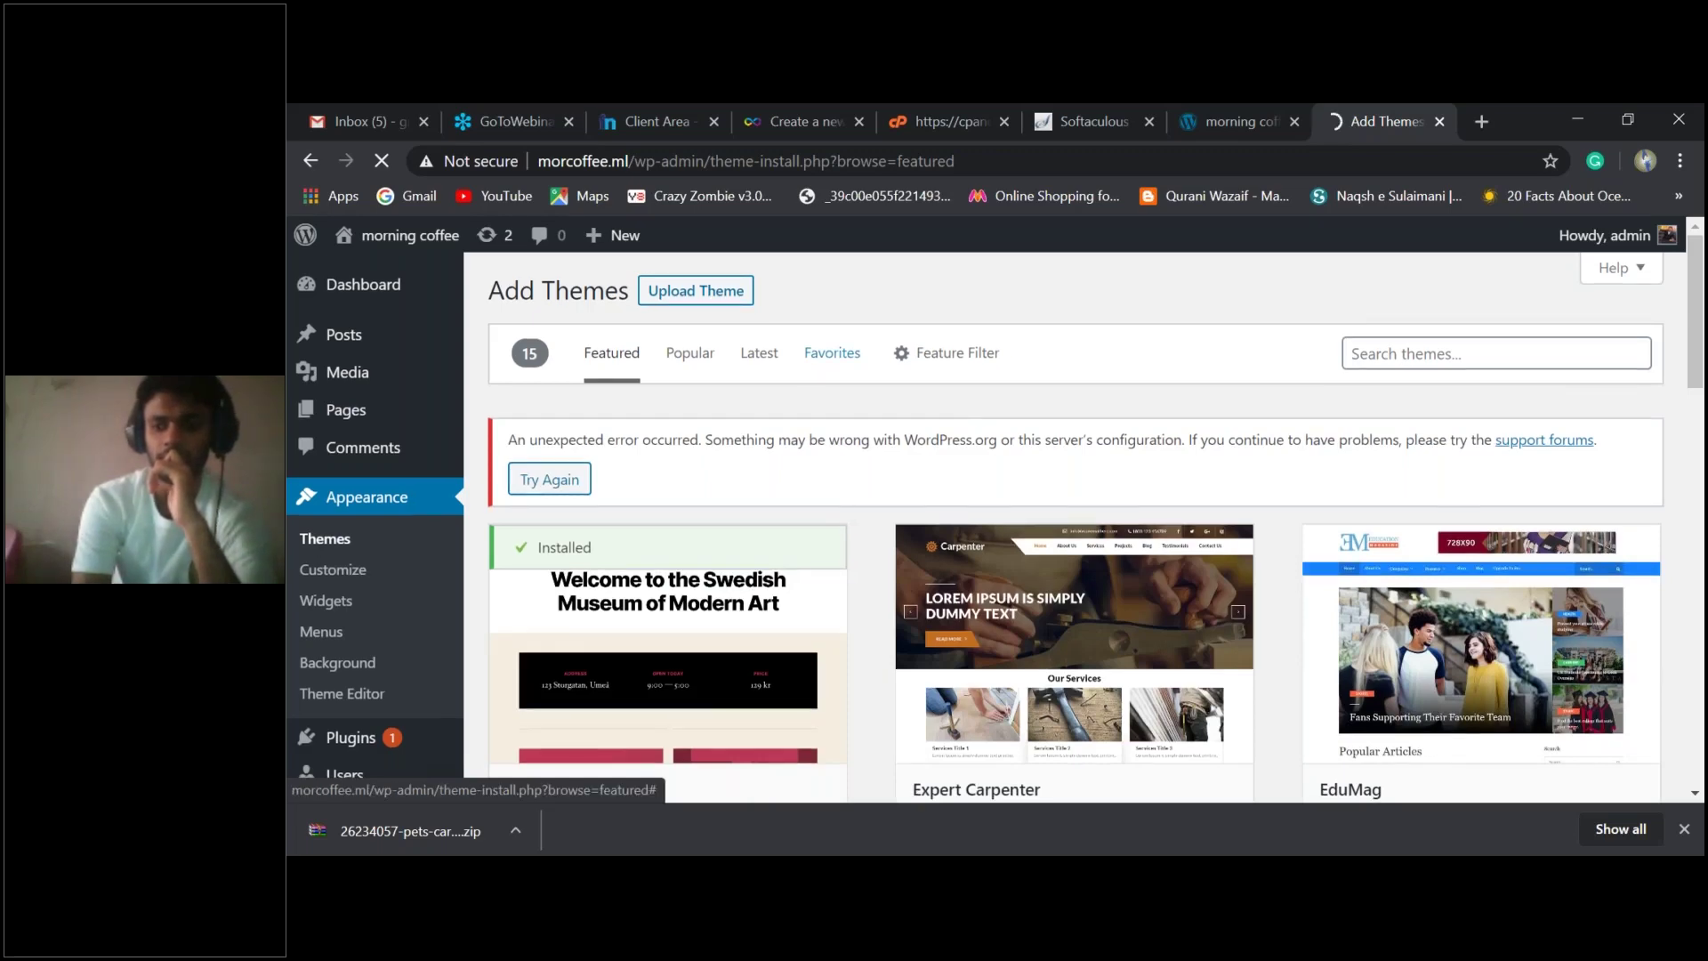
{"action": "scroll", "coordinate": [1076, 528], "scroll_direction": "down", "scroll_amount": 2}
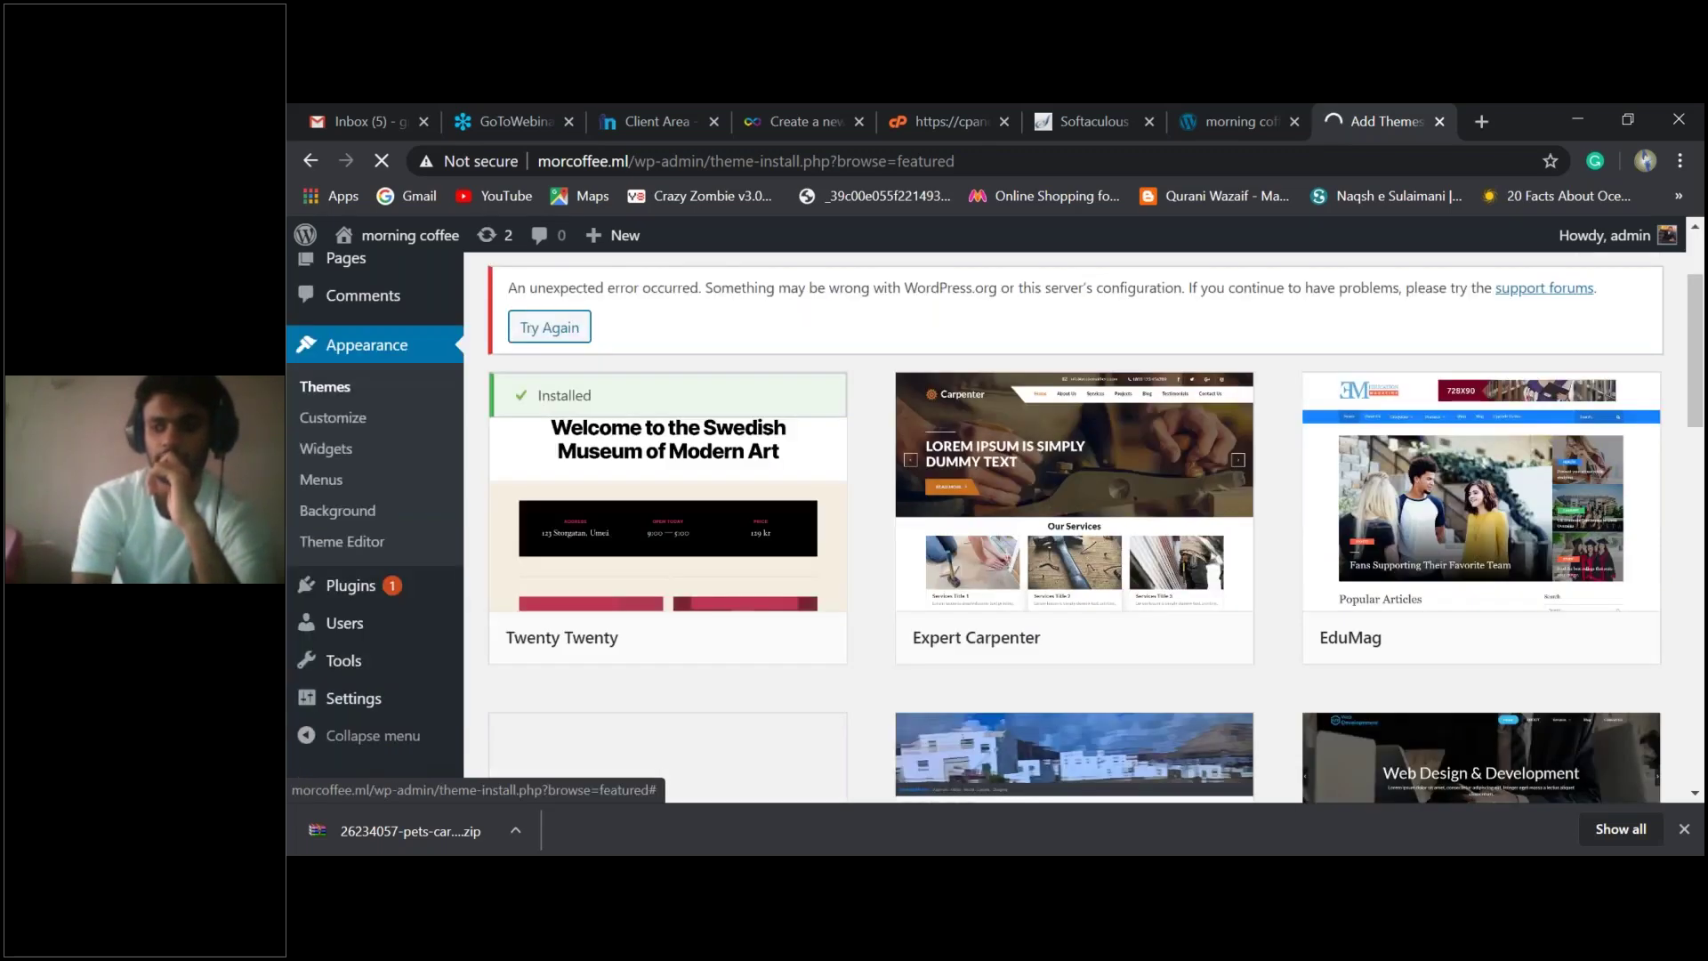
{"action": "scroll", "coordinate": [1112, 379], "scroll_direction": "down", "scroll_amount": 5}
{"action": "scroll", "coordinate": [1112, 379], "scroll_direction": "up", "scroll_amount": 2}
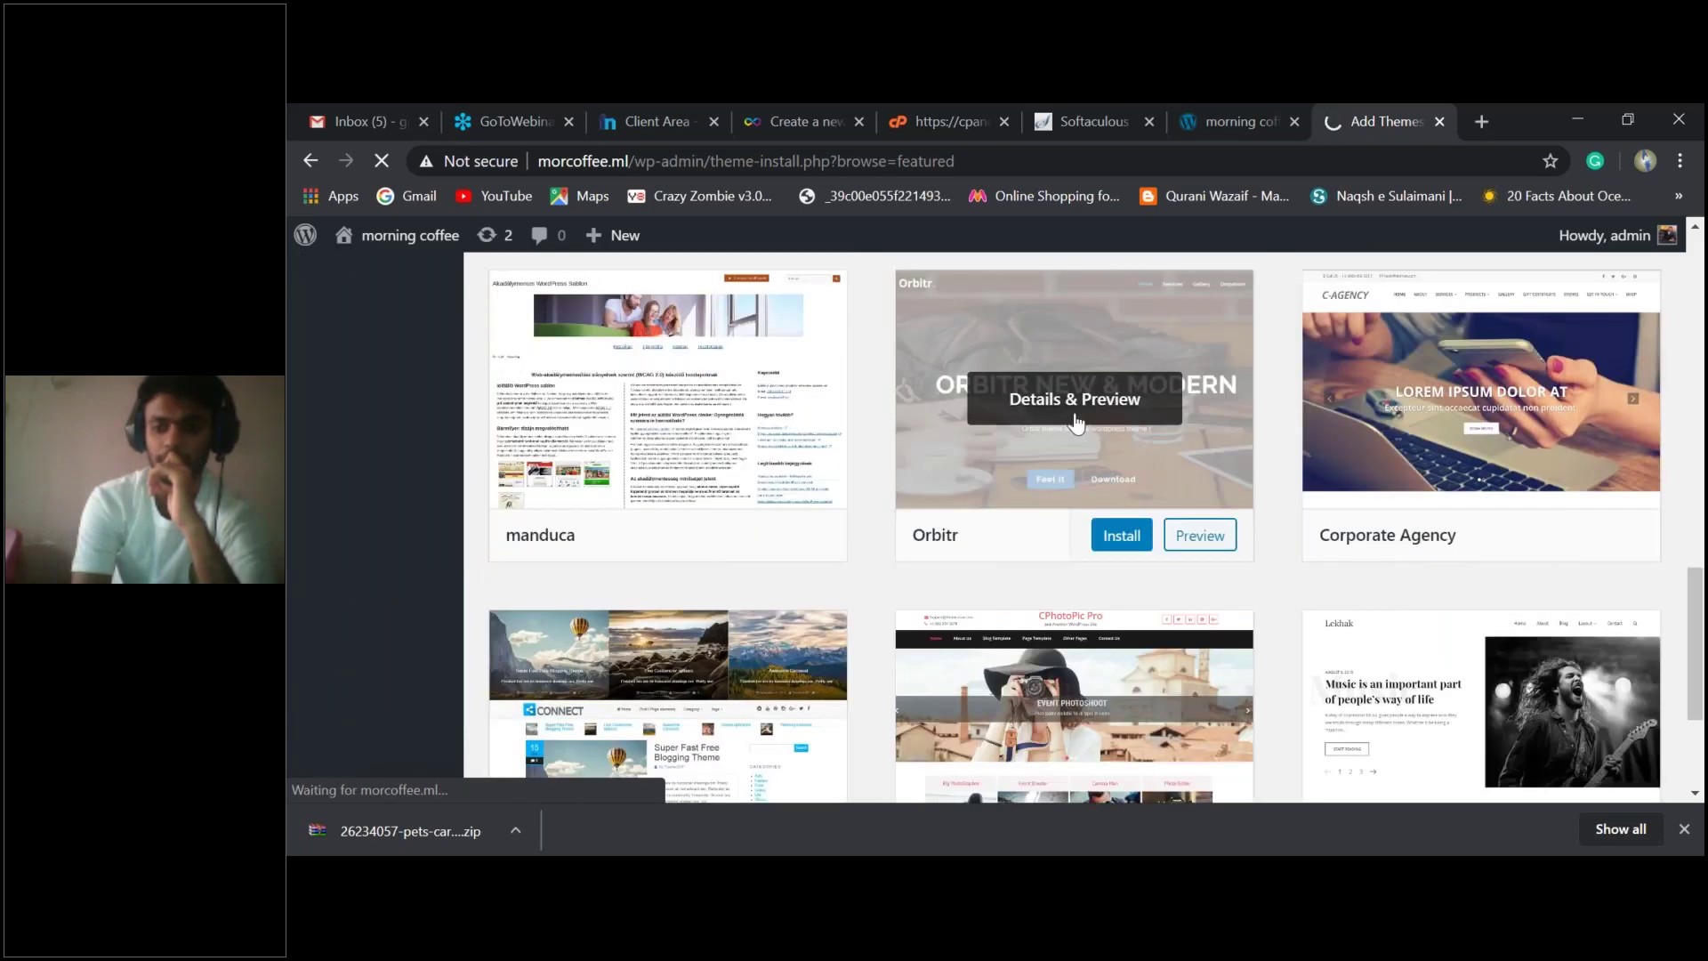
{"action": "scroll", "coordinate": [1059, 421], "scroll_direction": "up", "scroll_amount": 1}
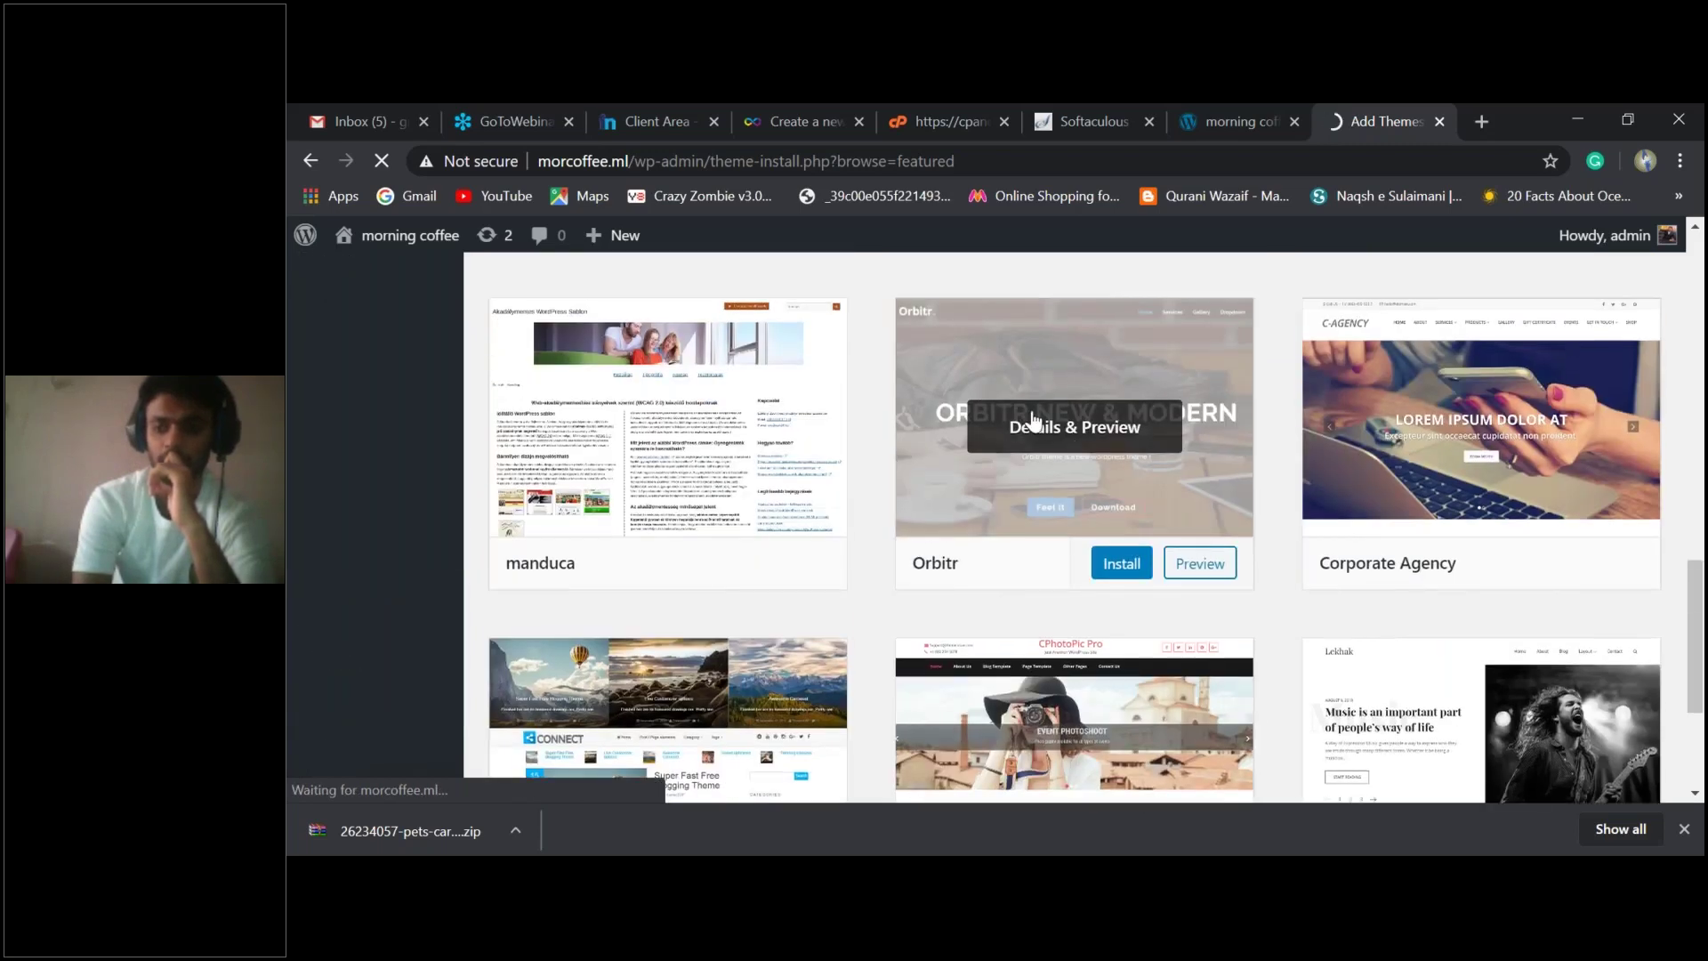
{"action": "scroll", "coordinate": [1035, 421], "scroll_direction": "down", "scroll_amount": 1}
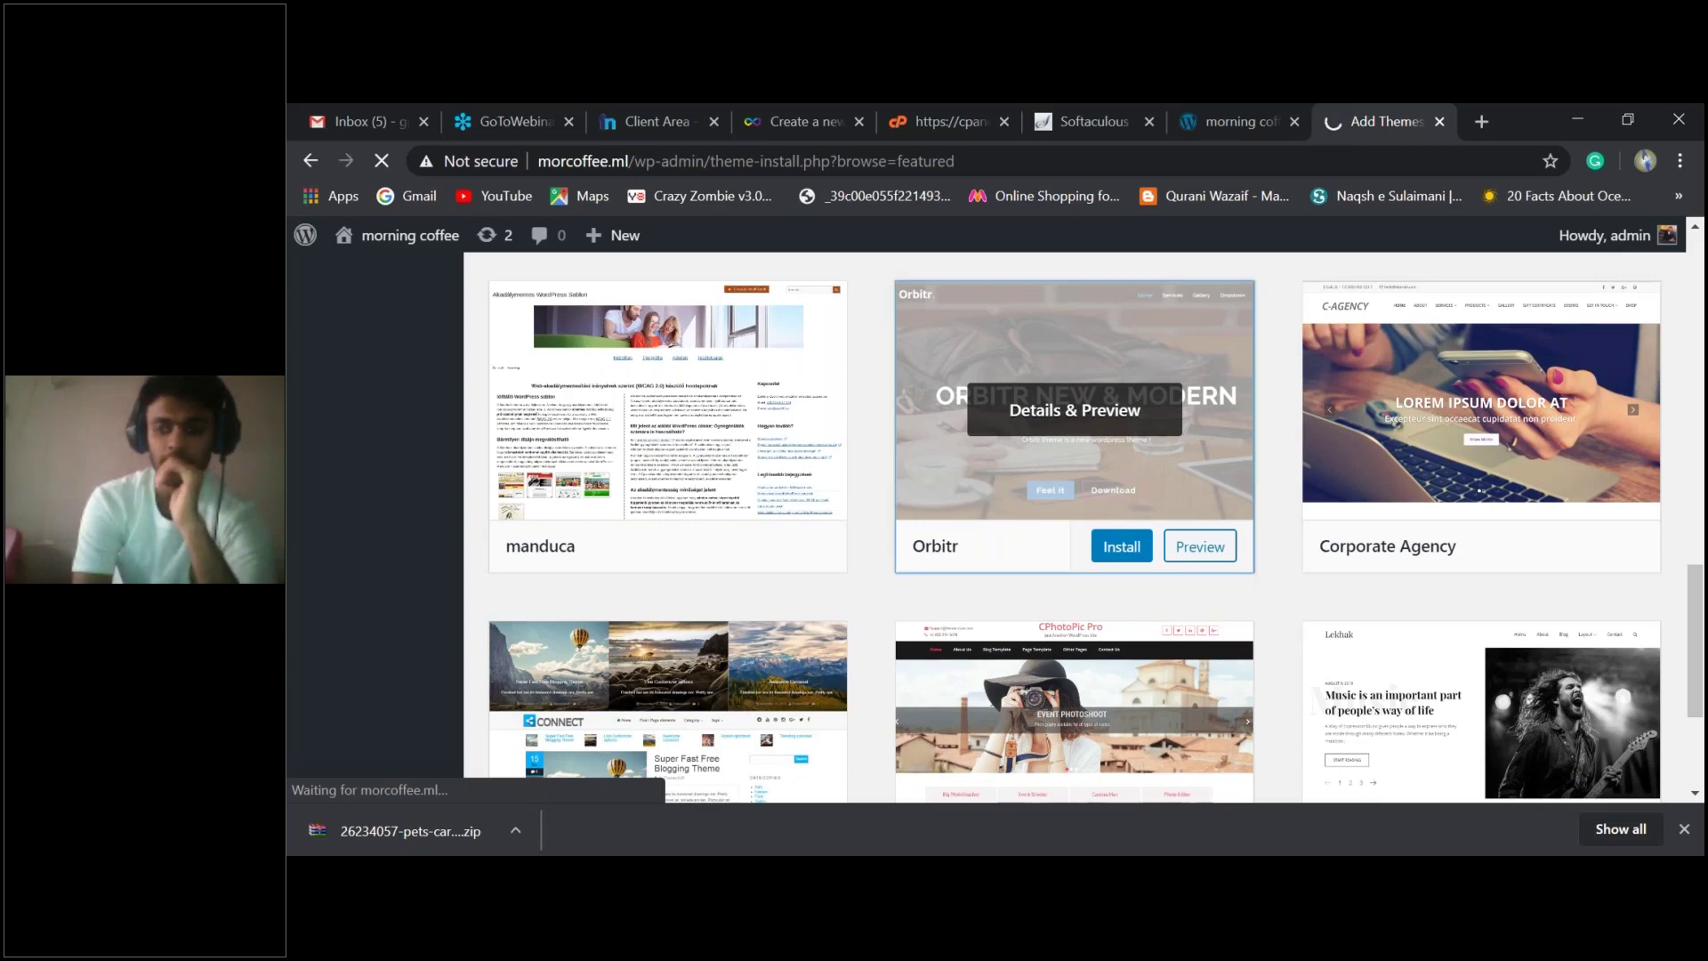
{"action": "left_click", "coordinate": [1162, 510]}
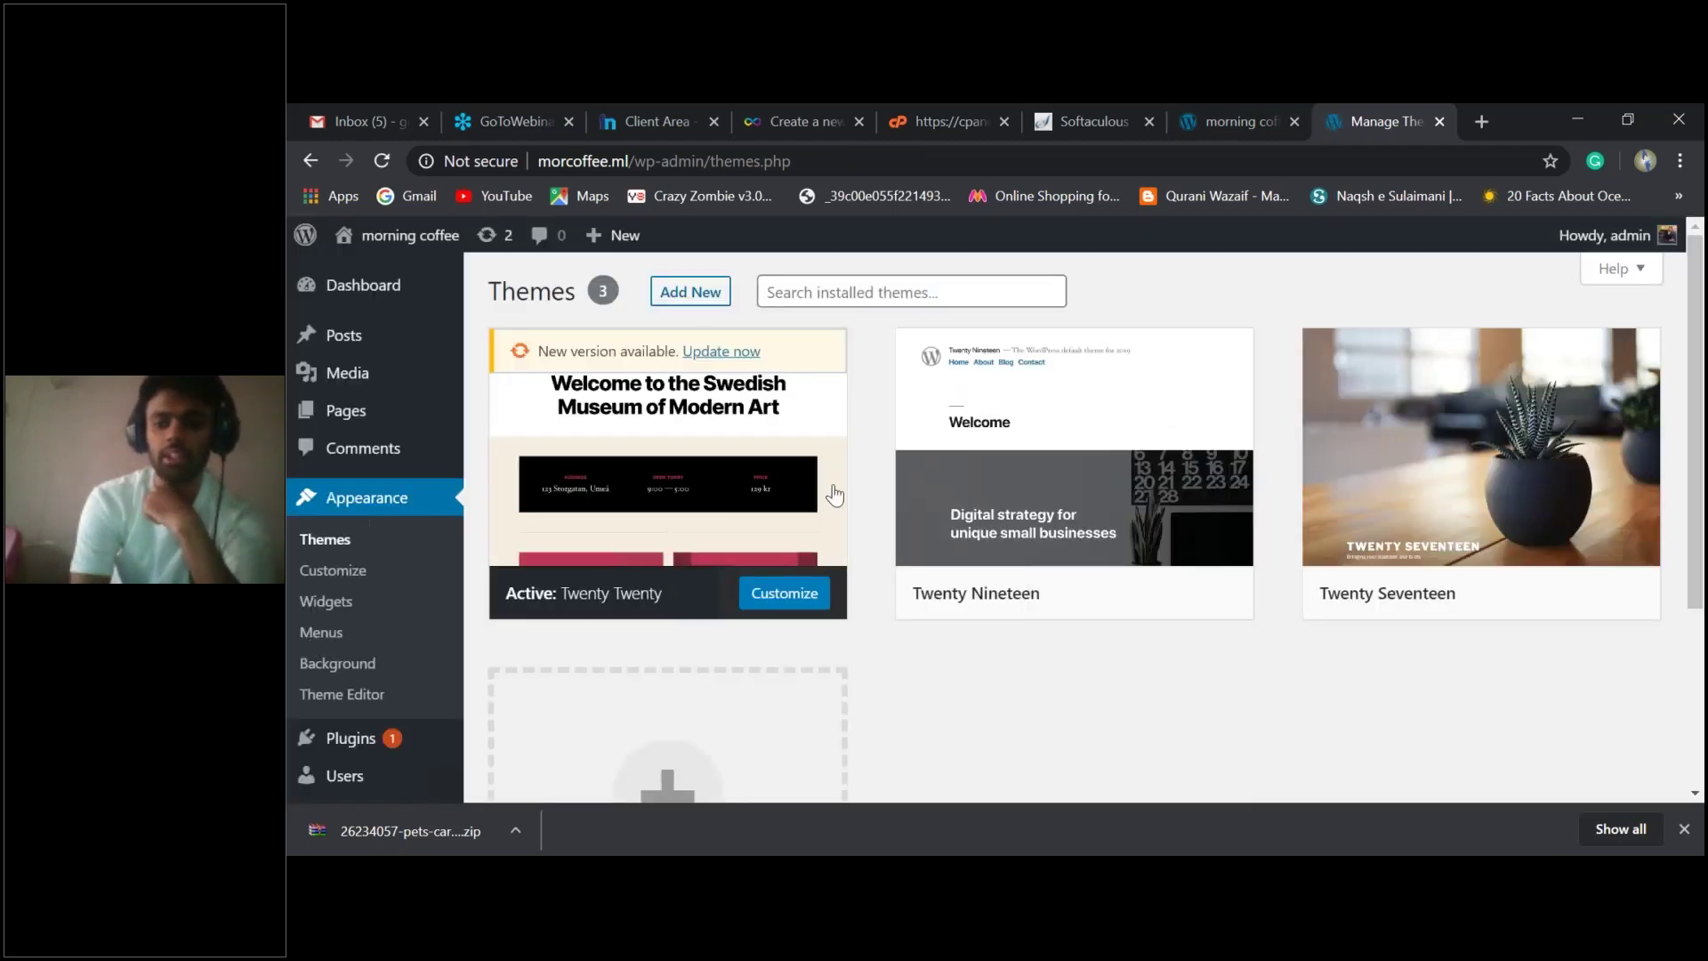
- Activate the Twenty Seventeen theme on the installed Themes page
{"action": "scroll", "coordinate": [1155, 380], "scroll_direction": "down", "scroll_amount": 2}
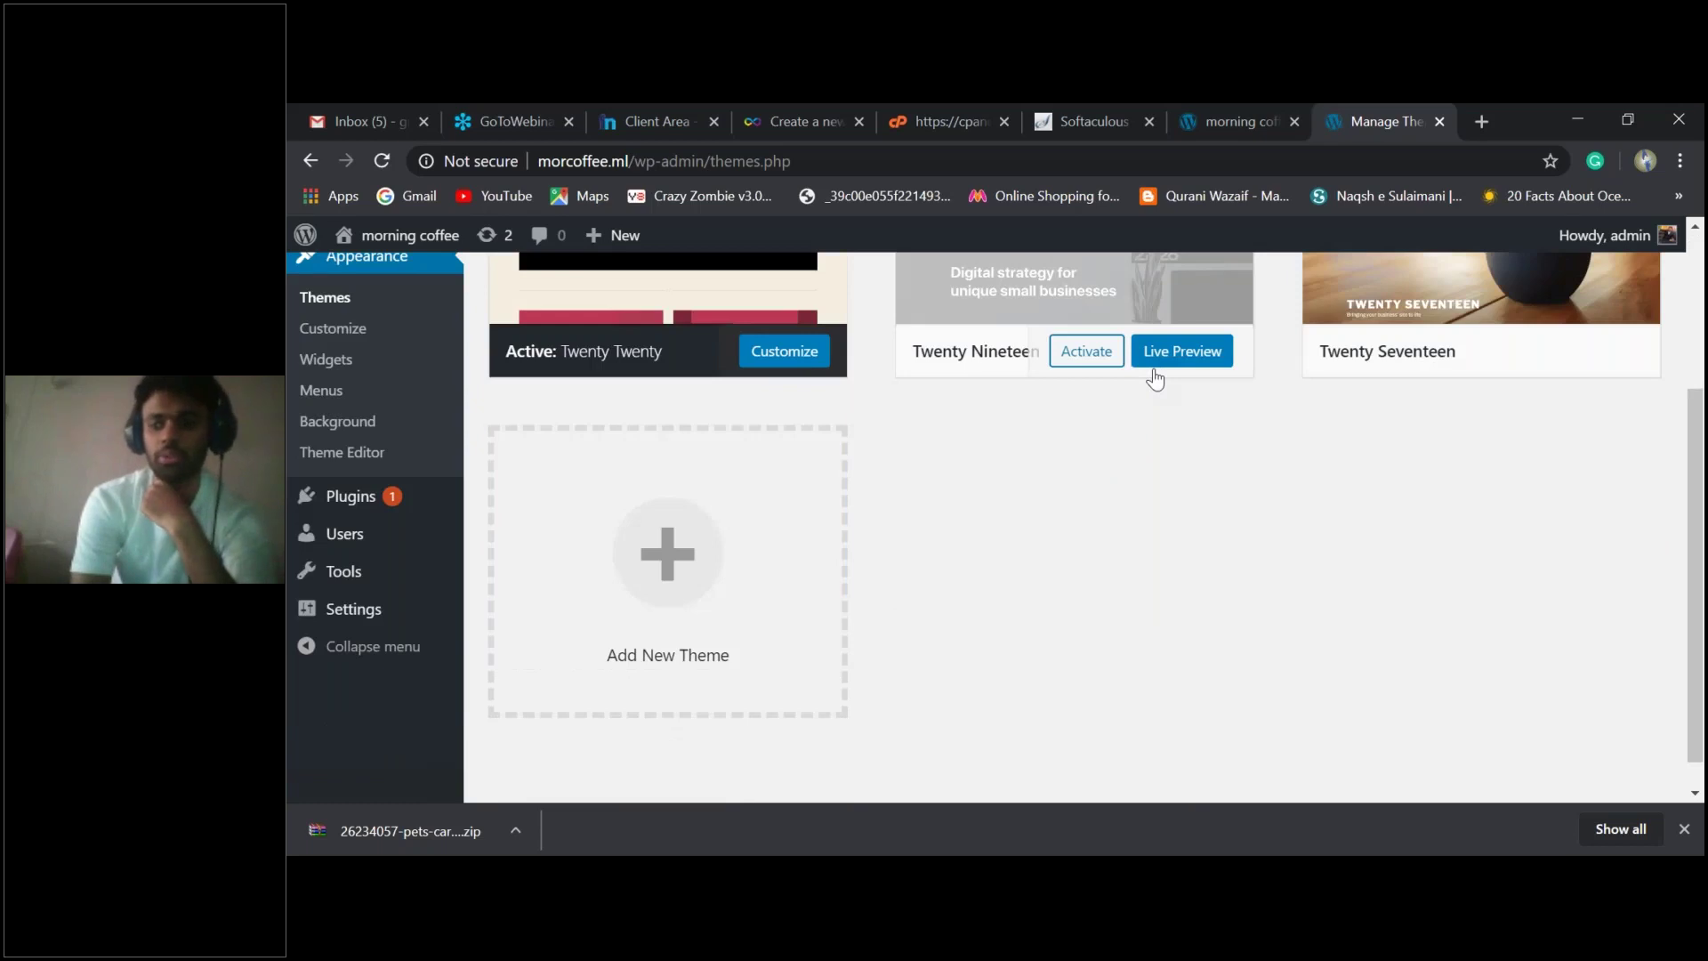
{"action": "scroll", "coordinate": [1154, 380], "scroll_direction": "up", "scroll_amount": 2}
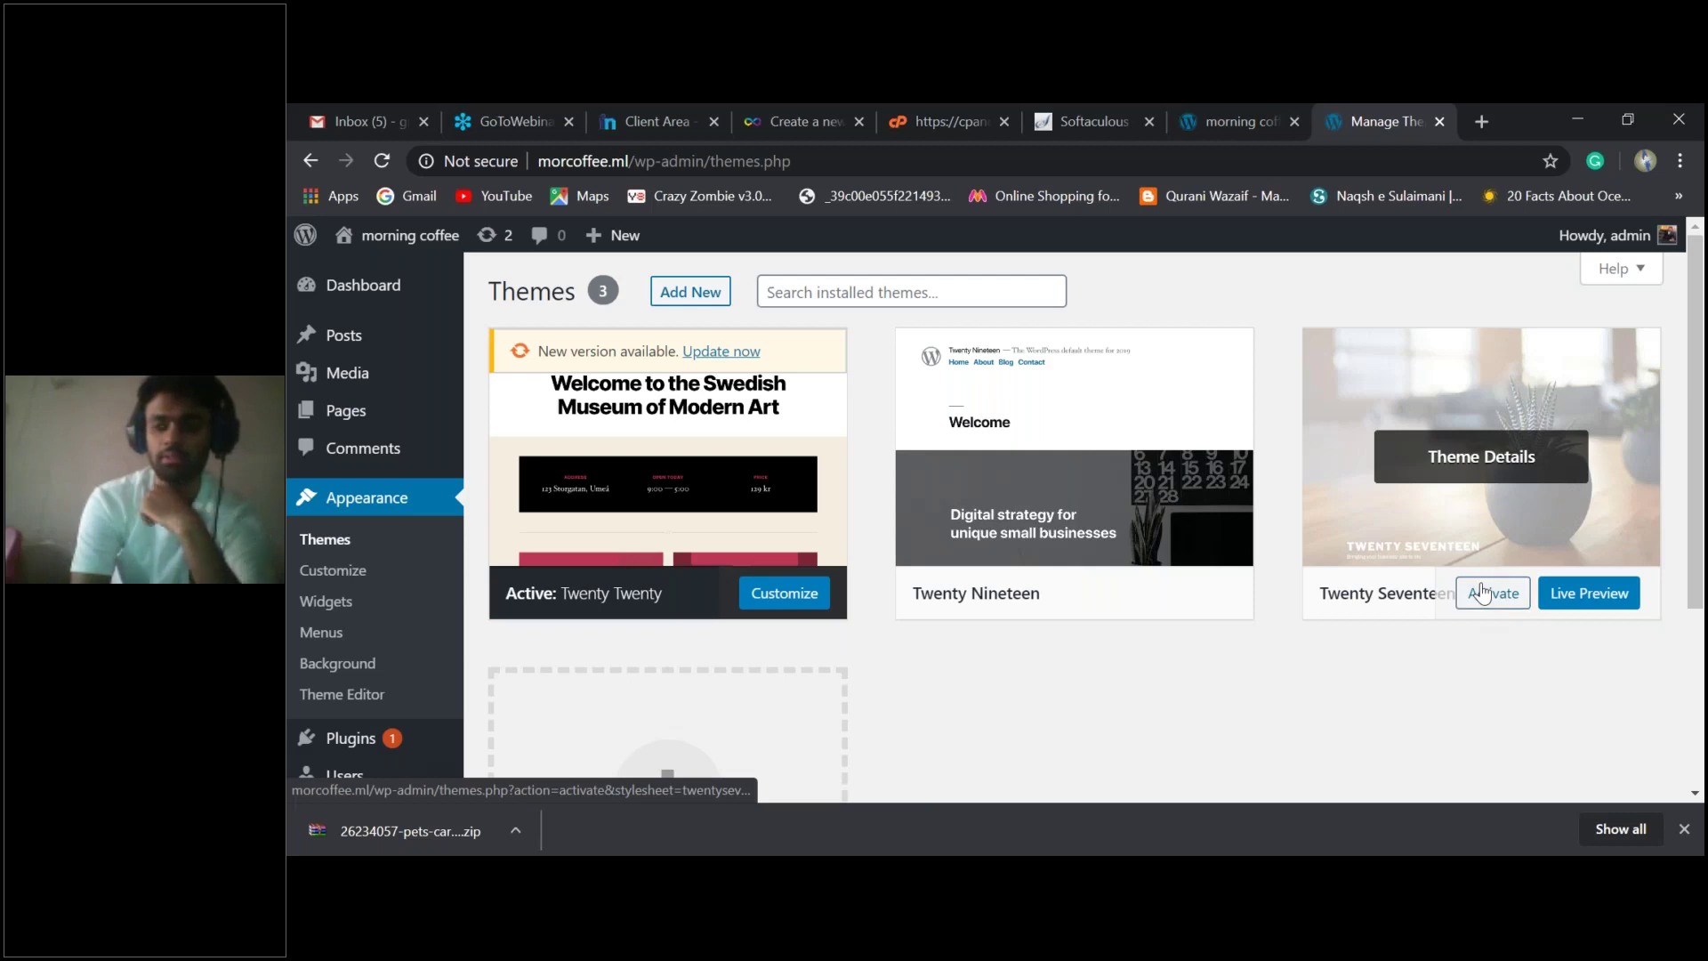
{"action": "left_click", "coordinate": [1482, 593]}
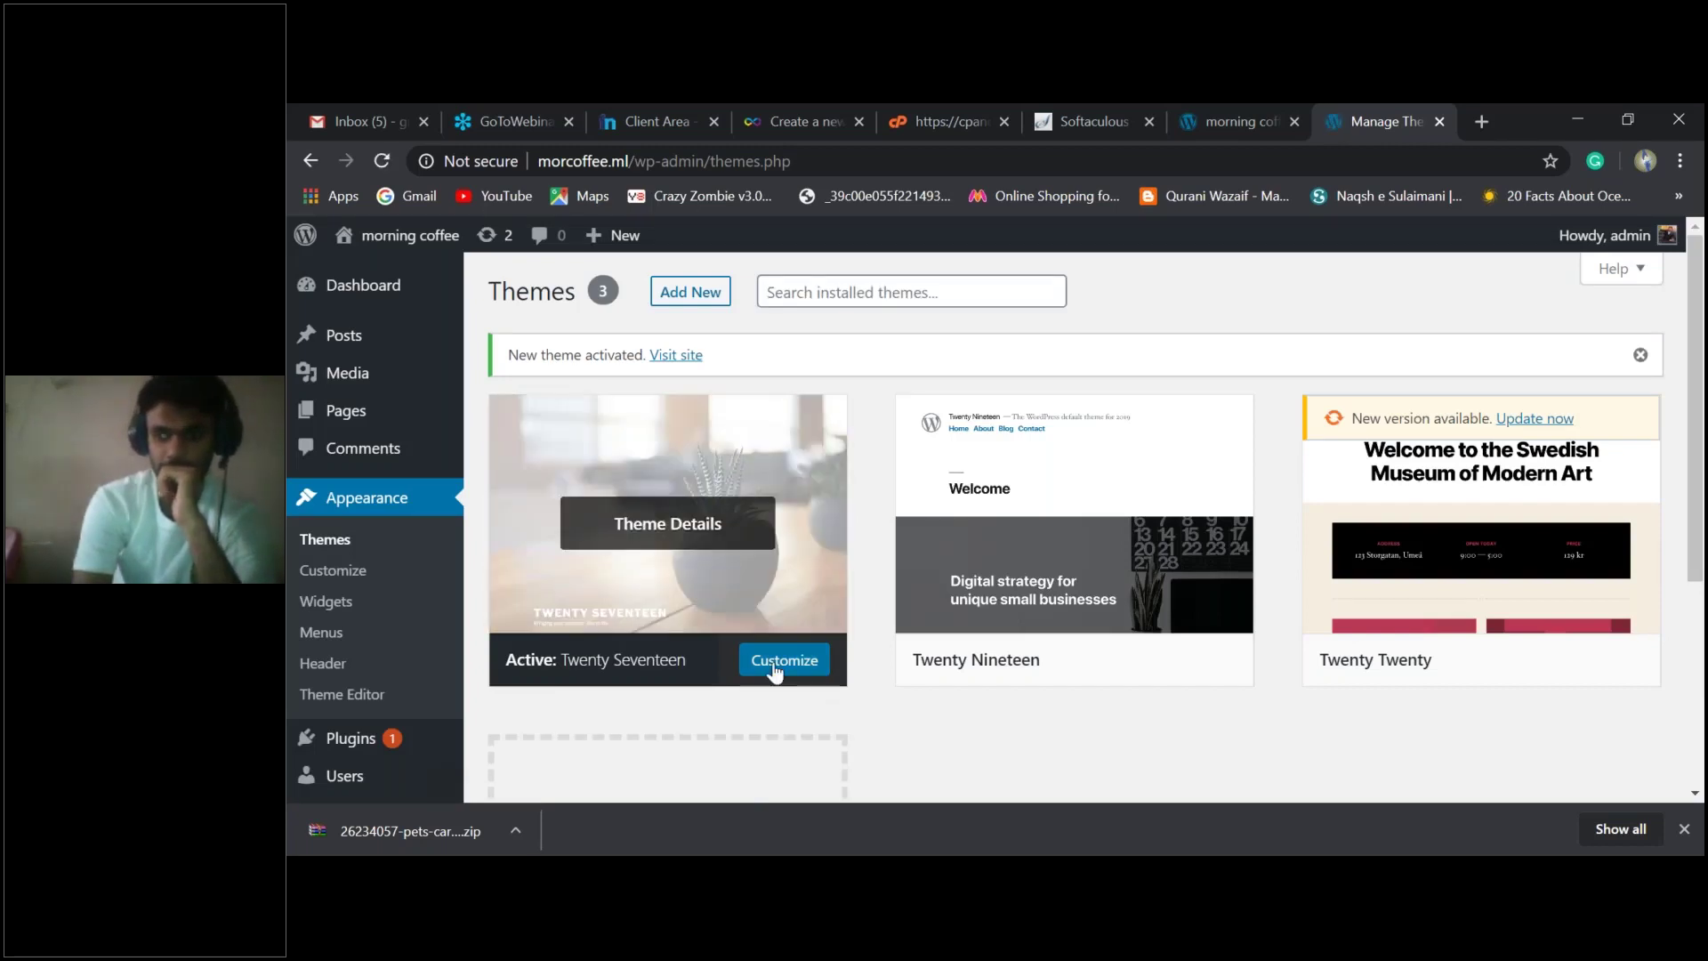
- Open the Customizer for the active Twenty Seventeen theme
{"action": "left_click", "coordinate": [772, 669]}
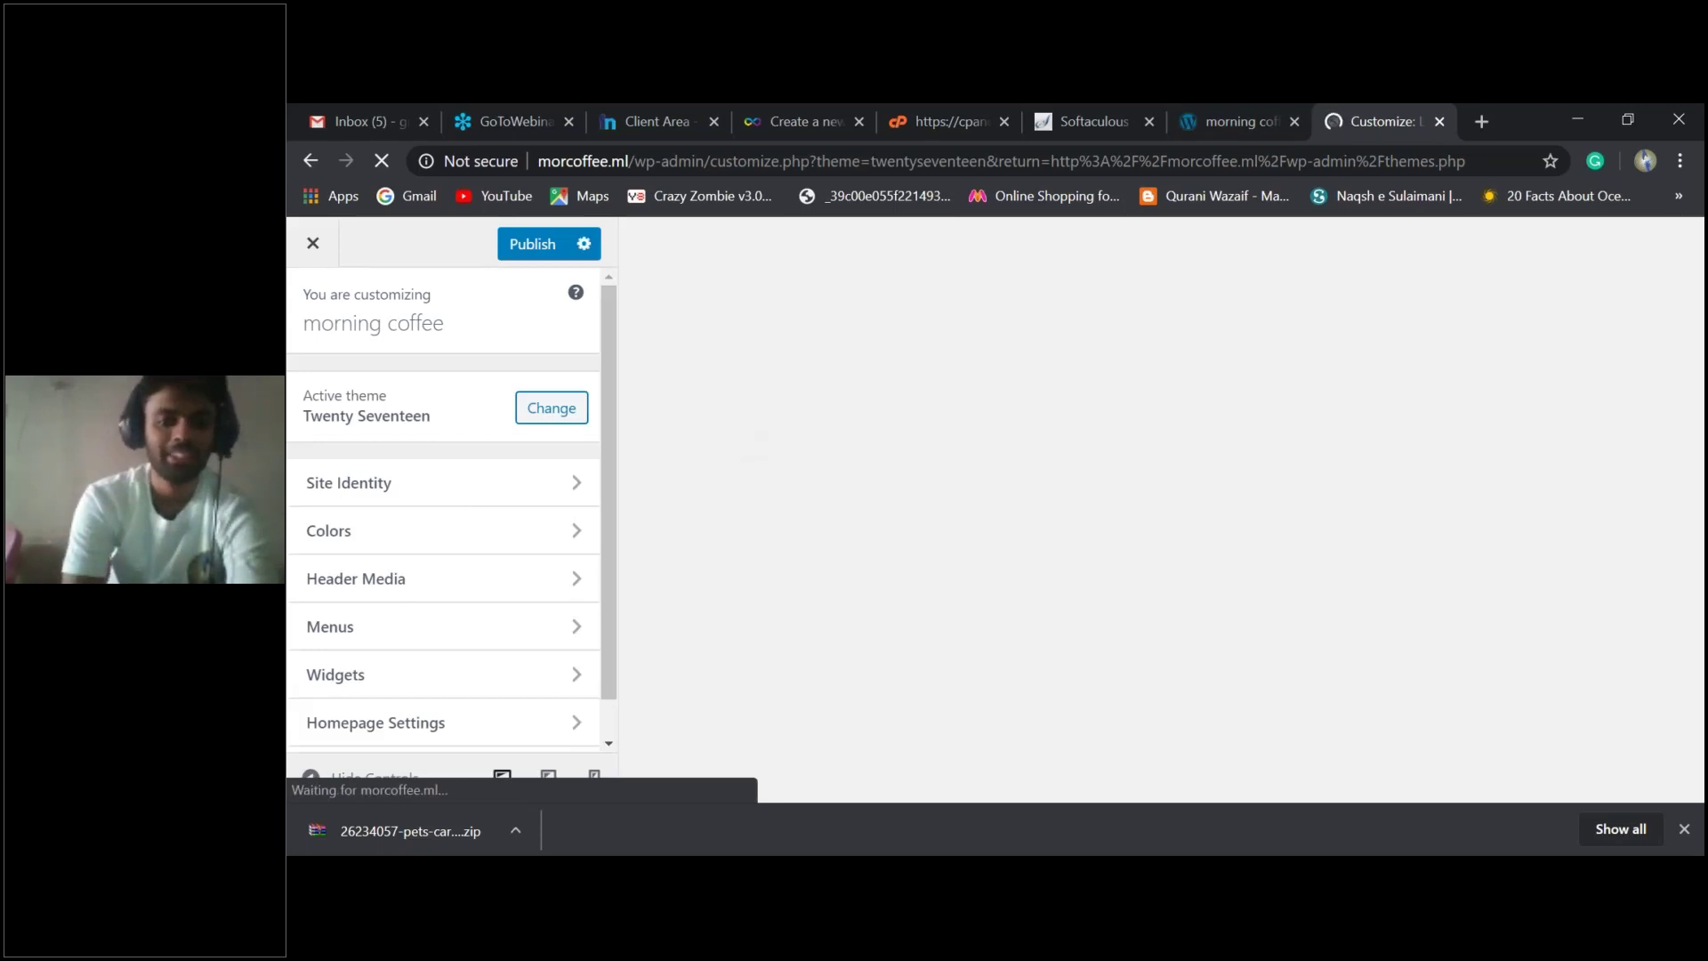
{"action": "scroll", "coordinate": [442, 509], "scroll_direction": "down", "scroll_amount": 1}
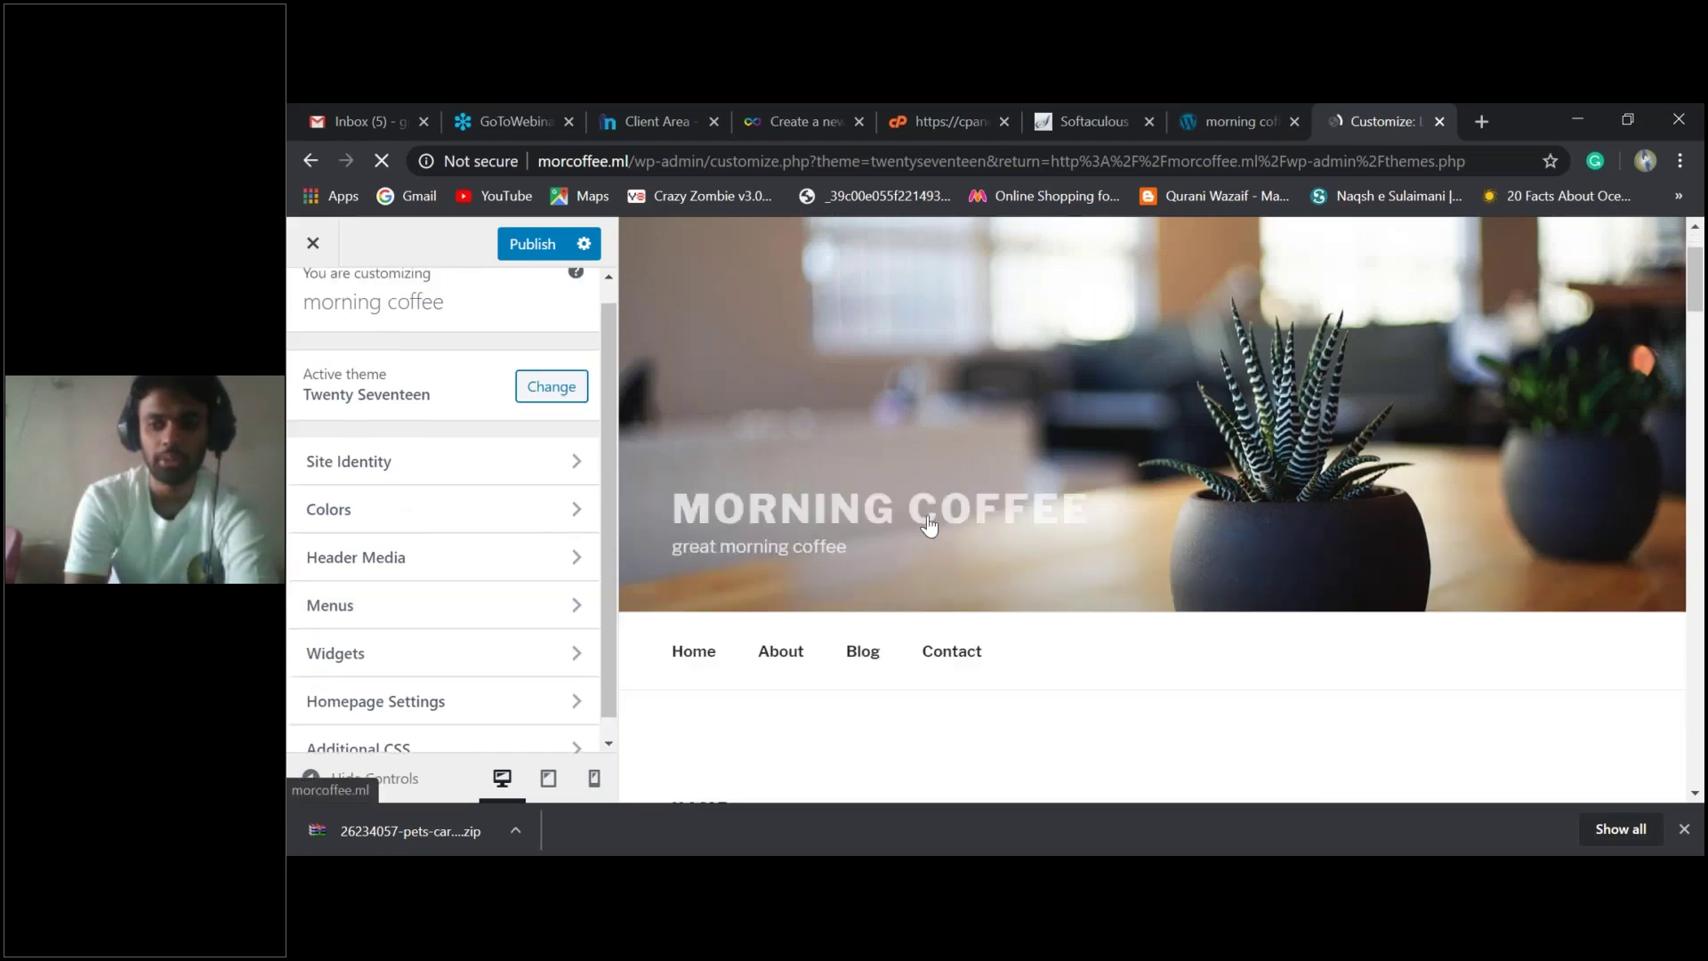
{"action": "scroll", "coordinate": [926, 522], "scroll_direction": "down", "scroll_amount": 5}
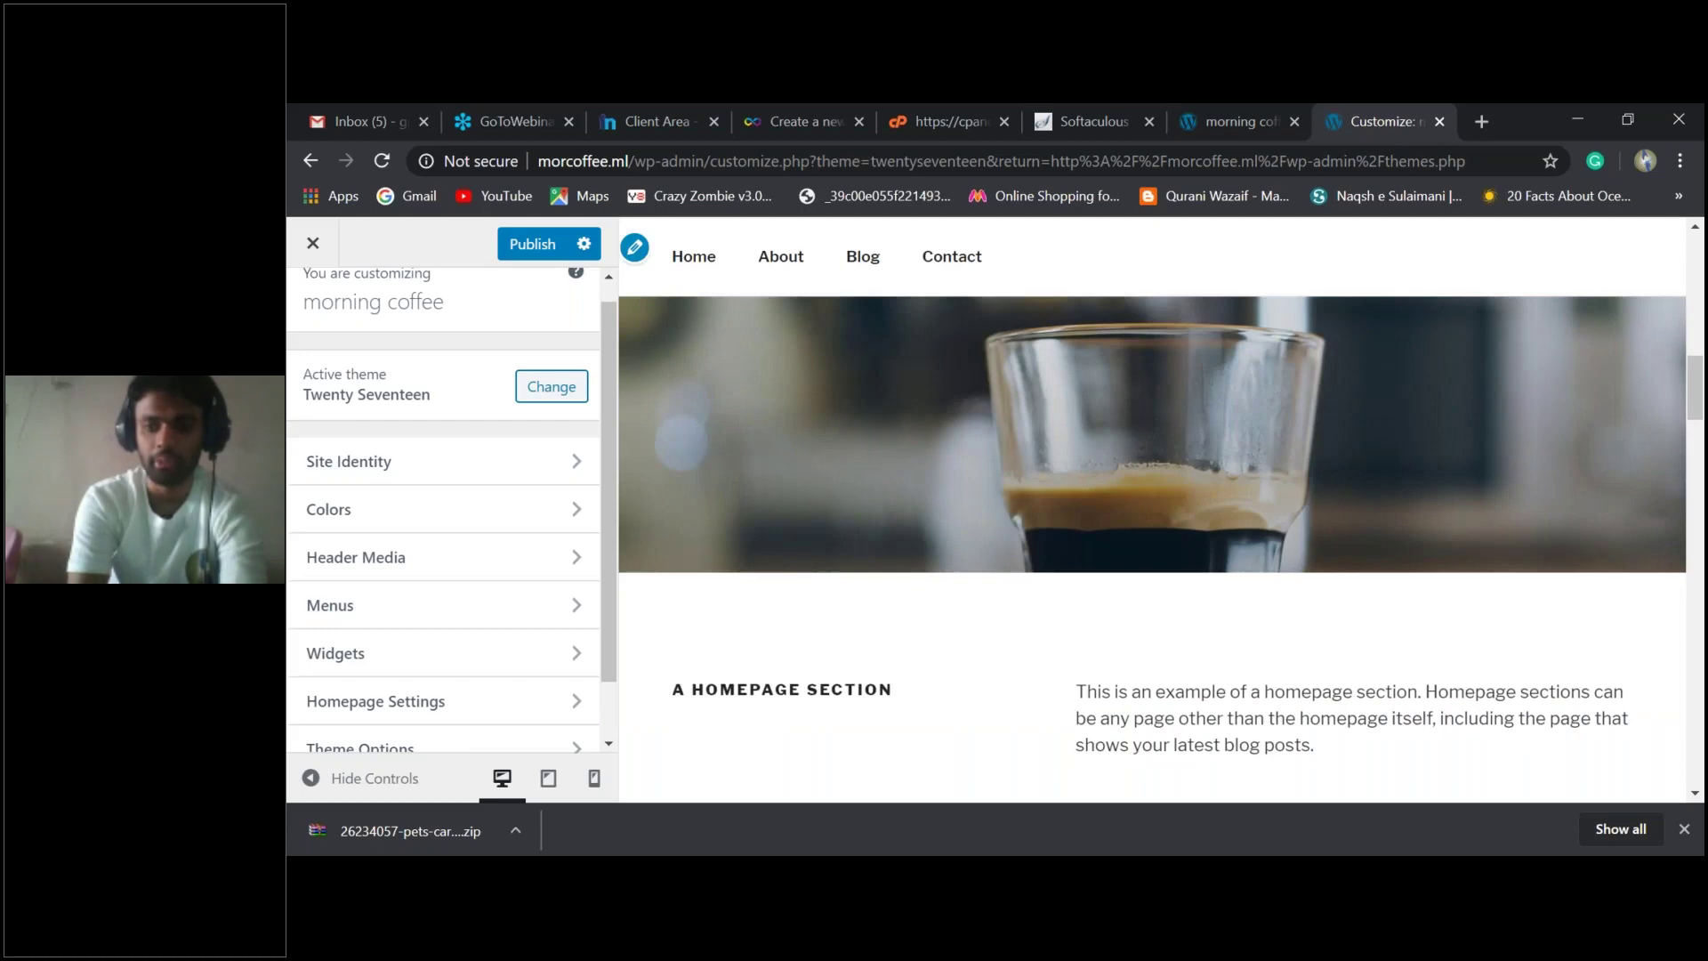
{"action": "scroll", "coordinate": [1153, 550], "scroll_direction": "down", "scroll_amount": 5}
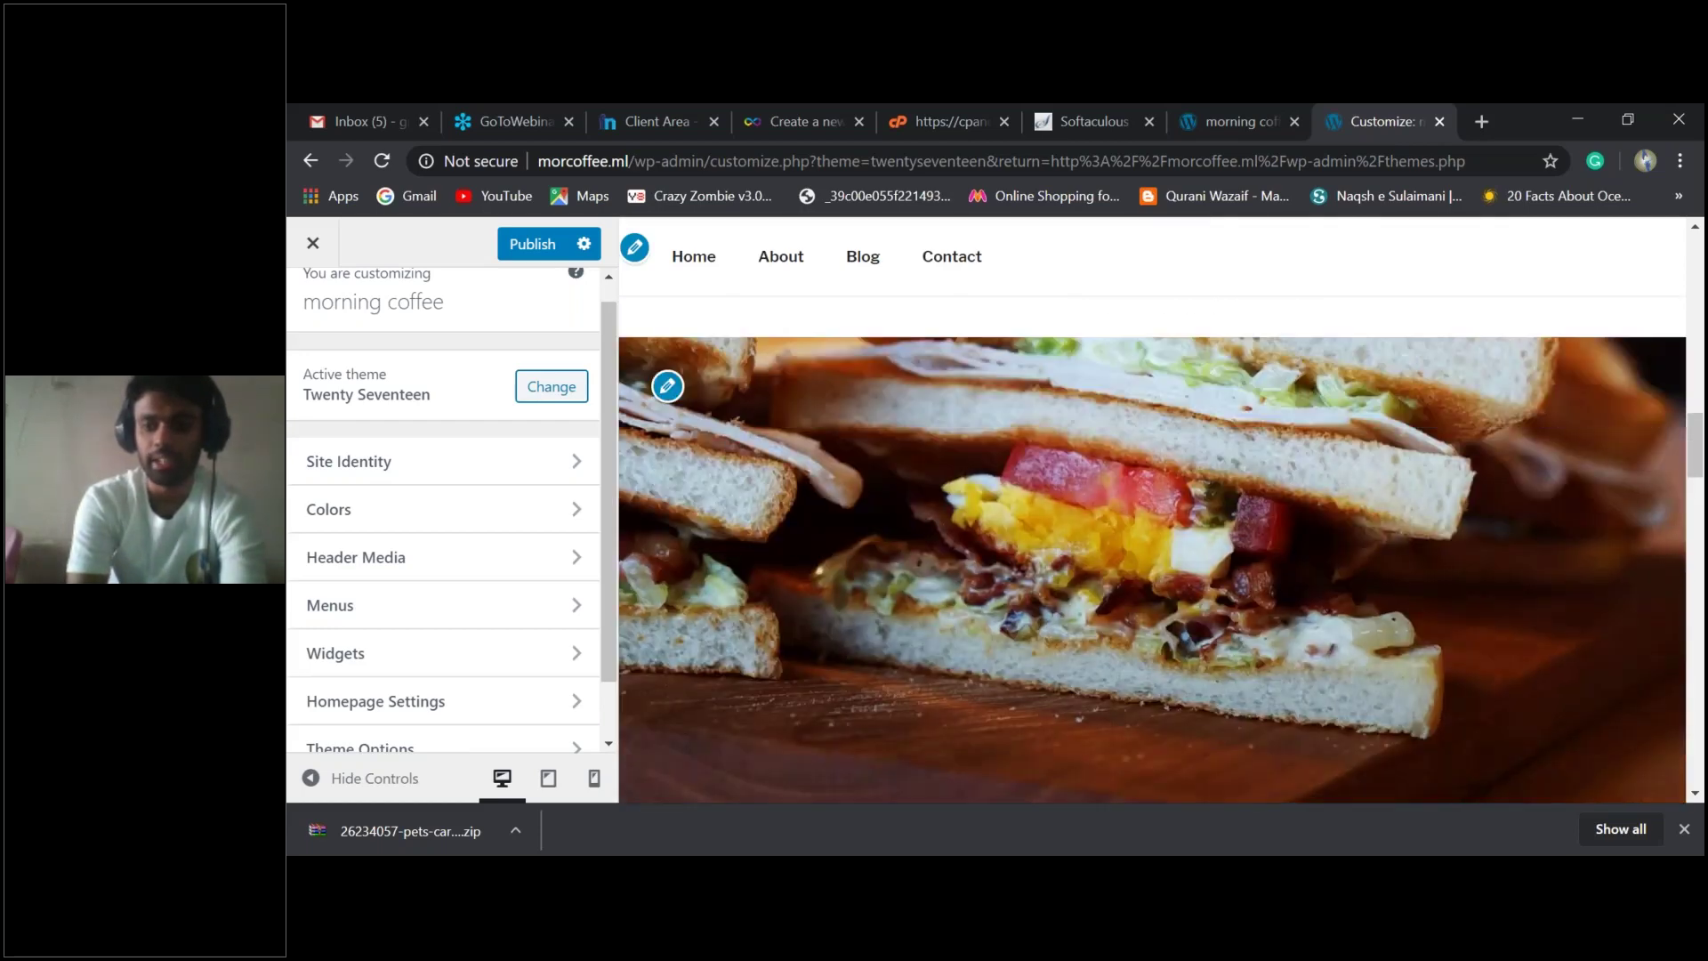
{"action": "scroll", "coordinate": [1152, 550], "scroll_direction": "down", "scroll_amount": 3}
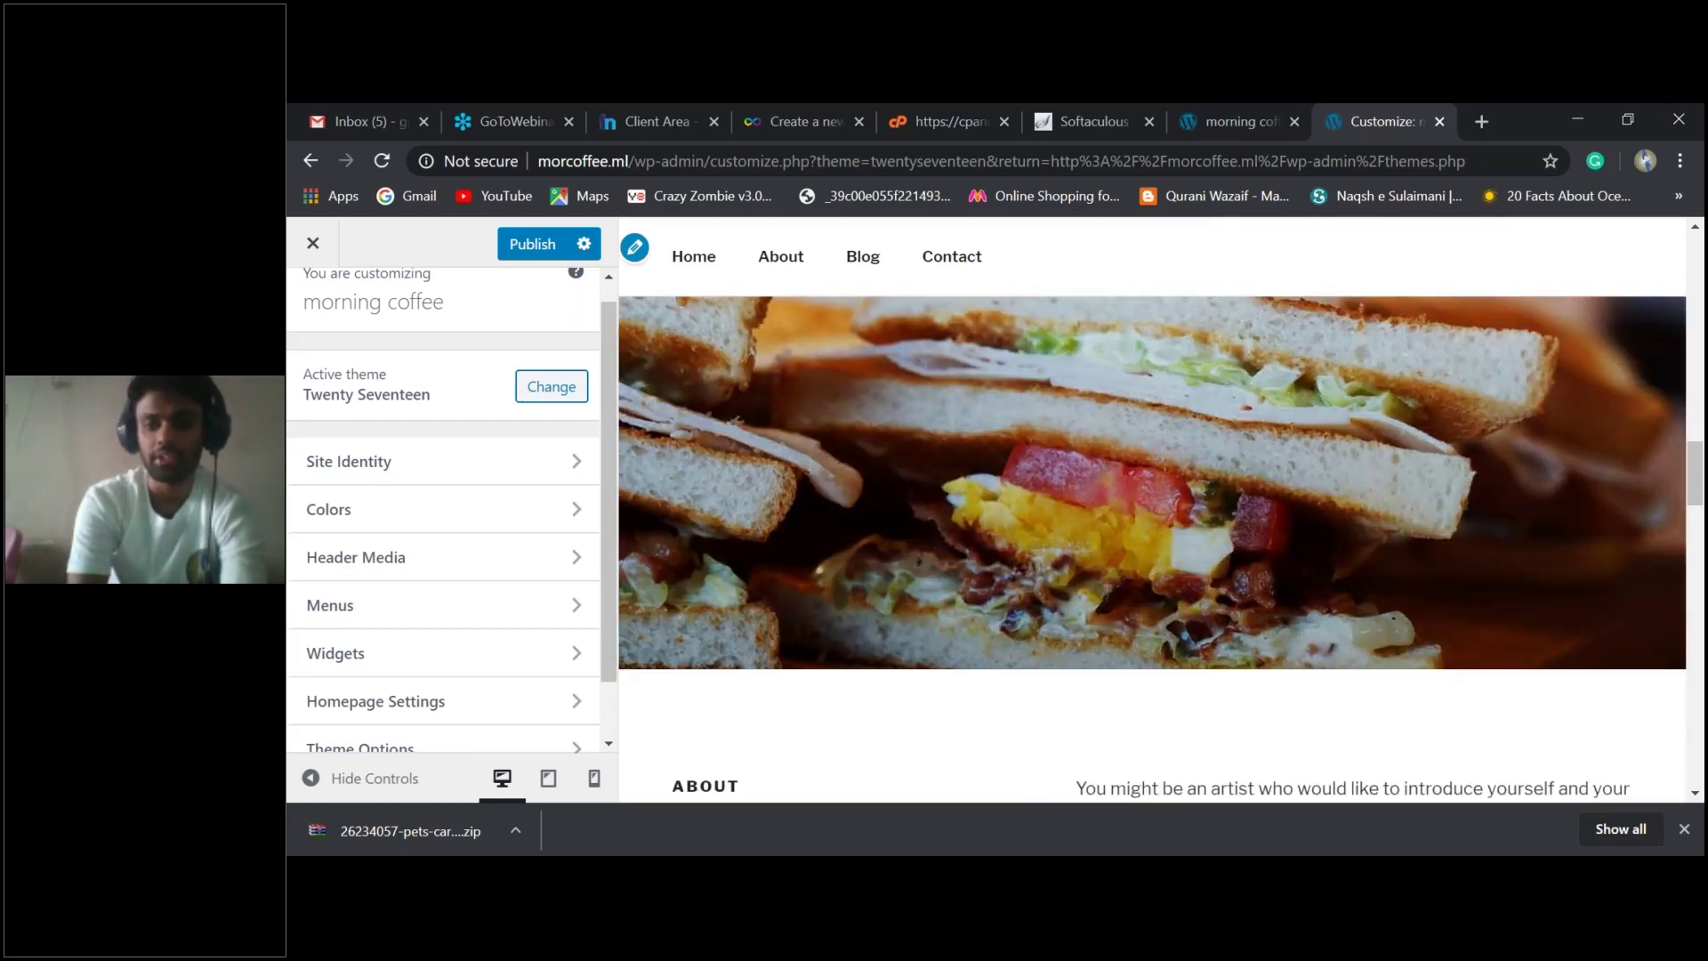
{"action": "scroll", "coordinate": [1152, 550], "scroll_direction": "down", "scroll_amount": 4}
{"action": "scroll", "coordinate": [1152, 550], "scroll_direction": "down", "scroll_amount": 2}
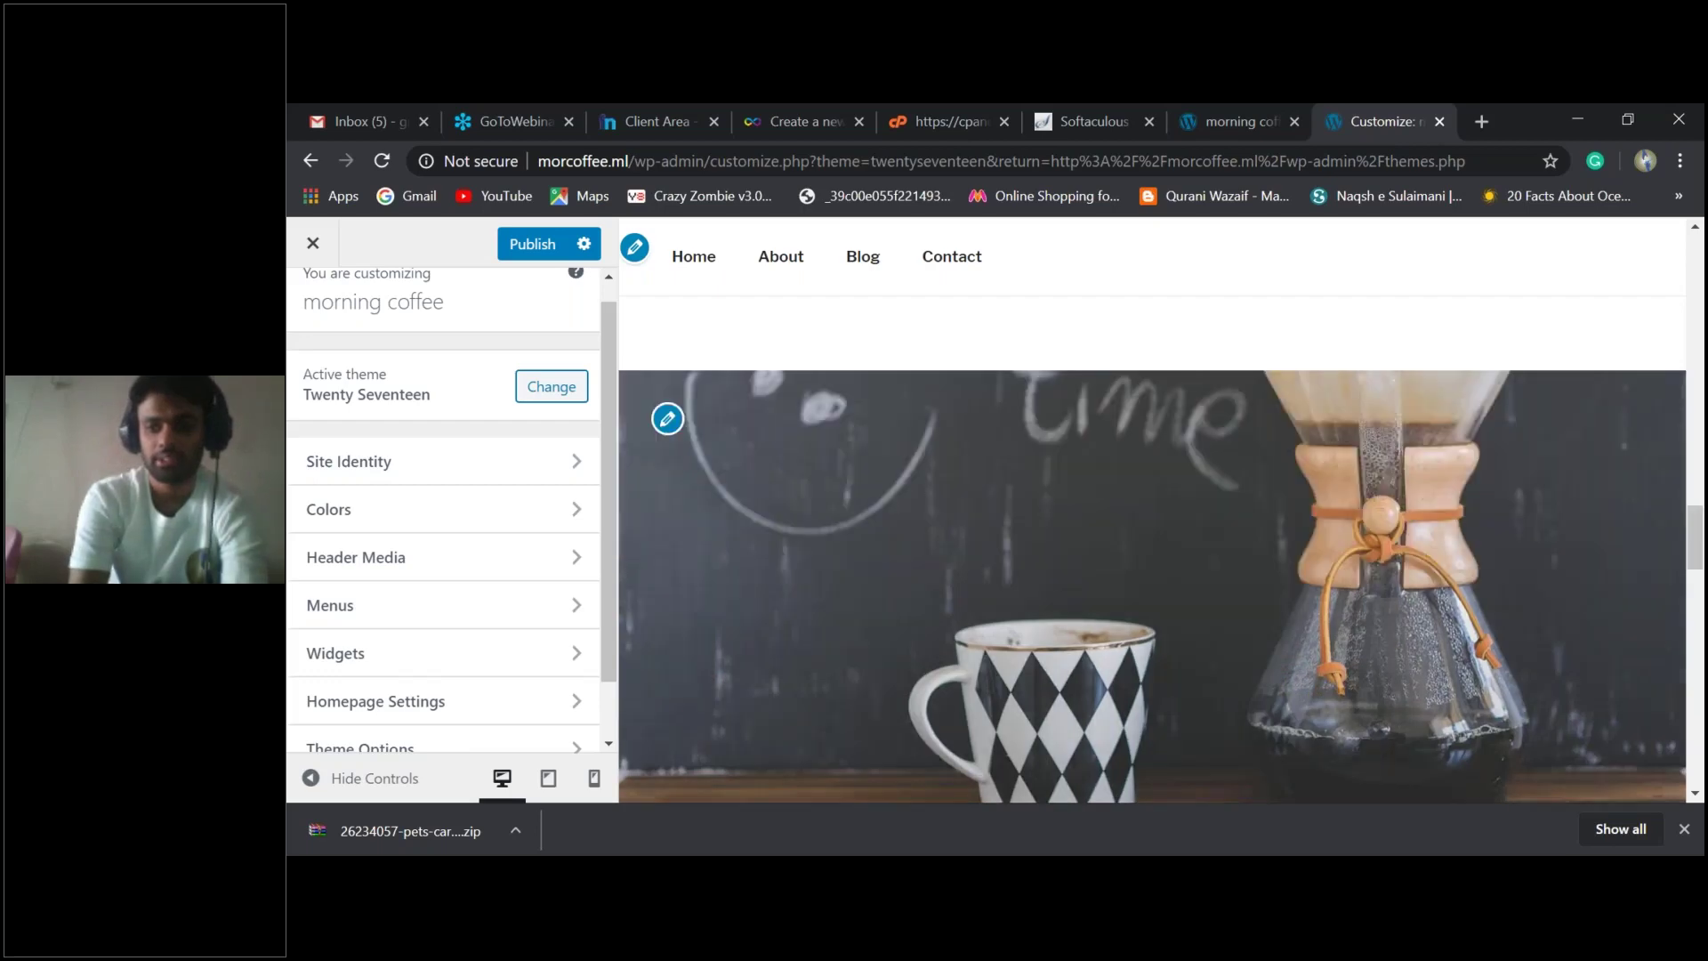
{"action": "scroll", "coordinate": [1152, 550], "scroll_direction": "up", "scroll_amount": 6}
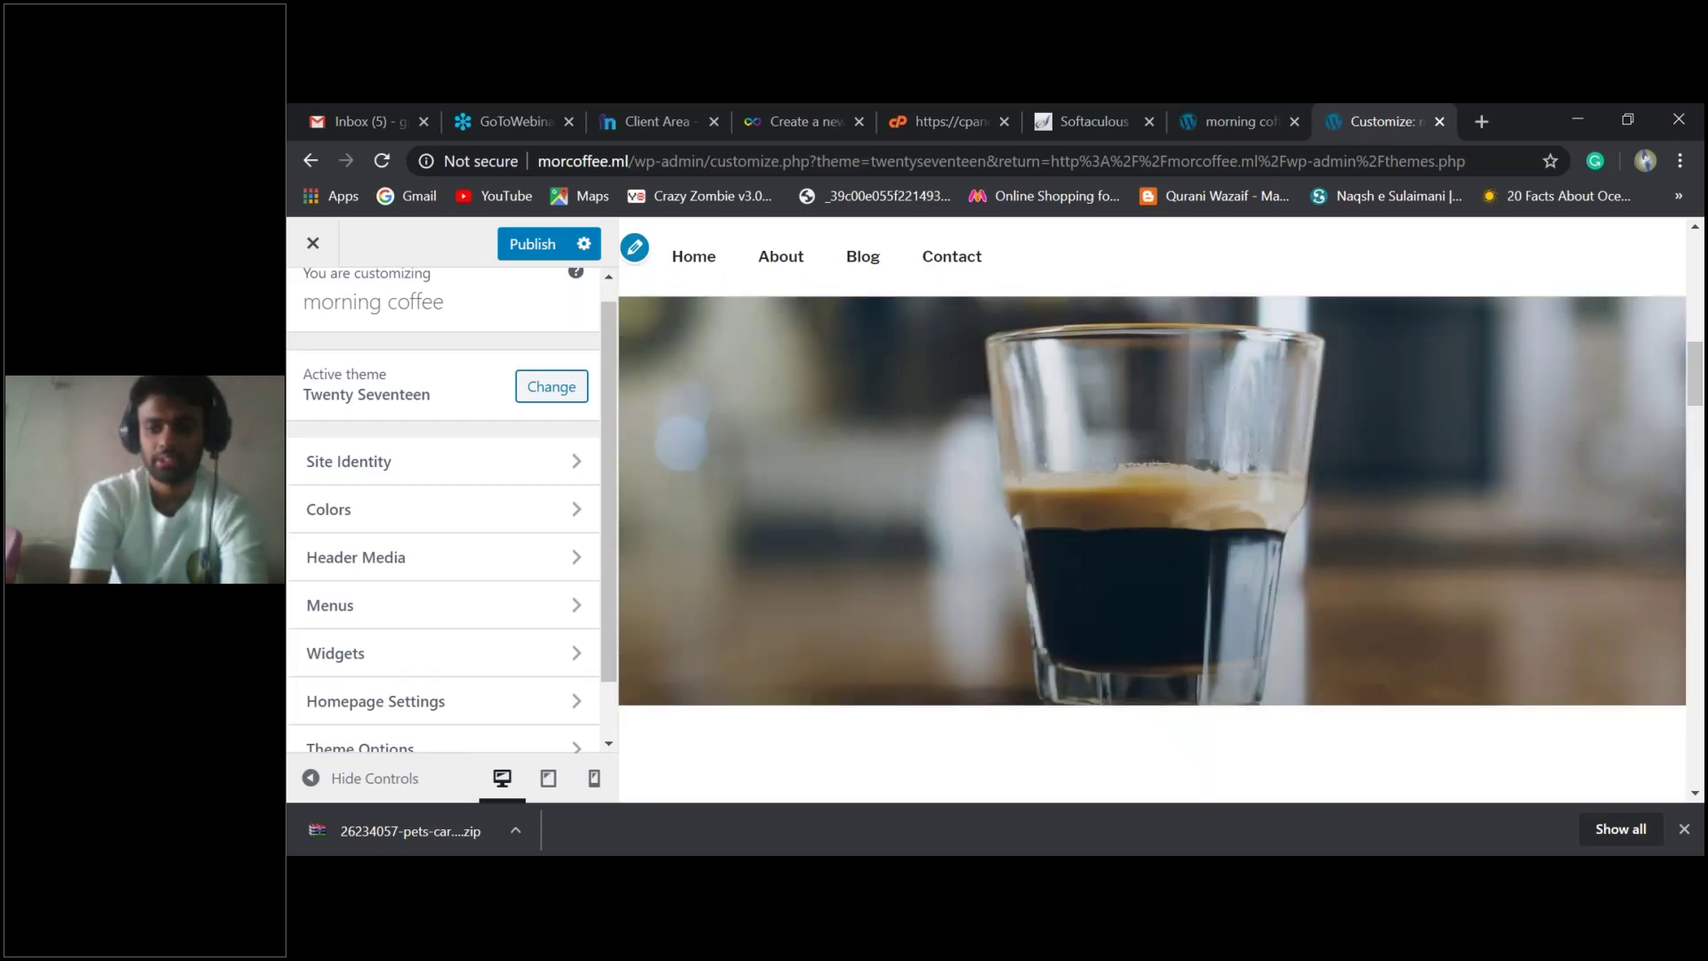
{"action": "scroll", "coordinate": [1152, 550], "scroll_direction": "up", "scroll_amount": 10}
{"action": "scroll", "coordinate": [1152, 550], "scroll_direction": "down", "scroll_amount": 2}
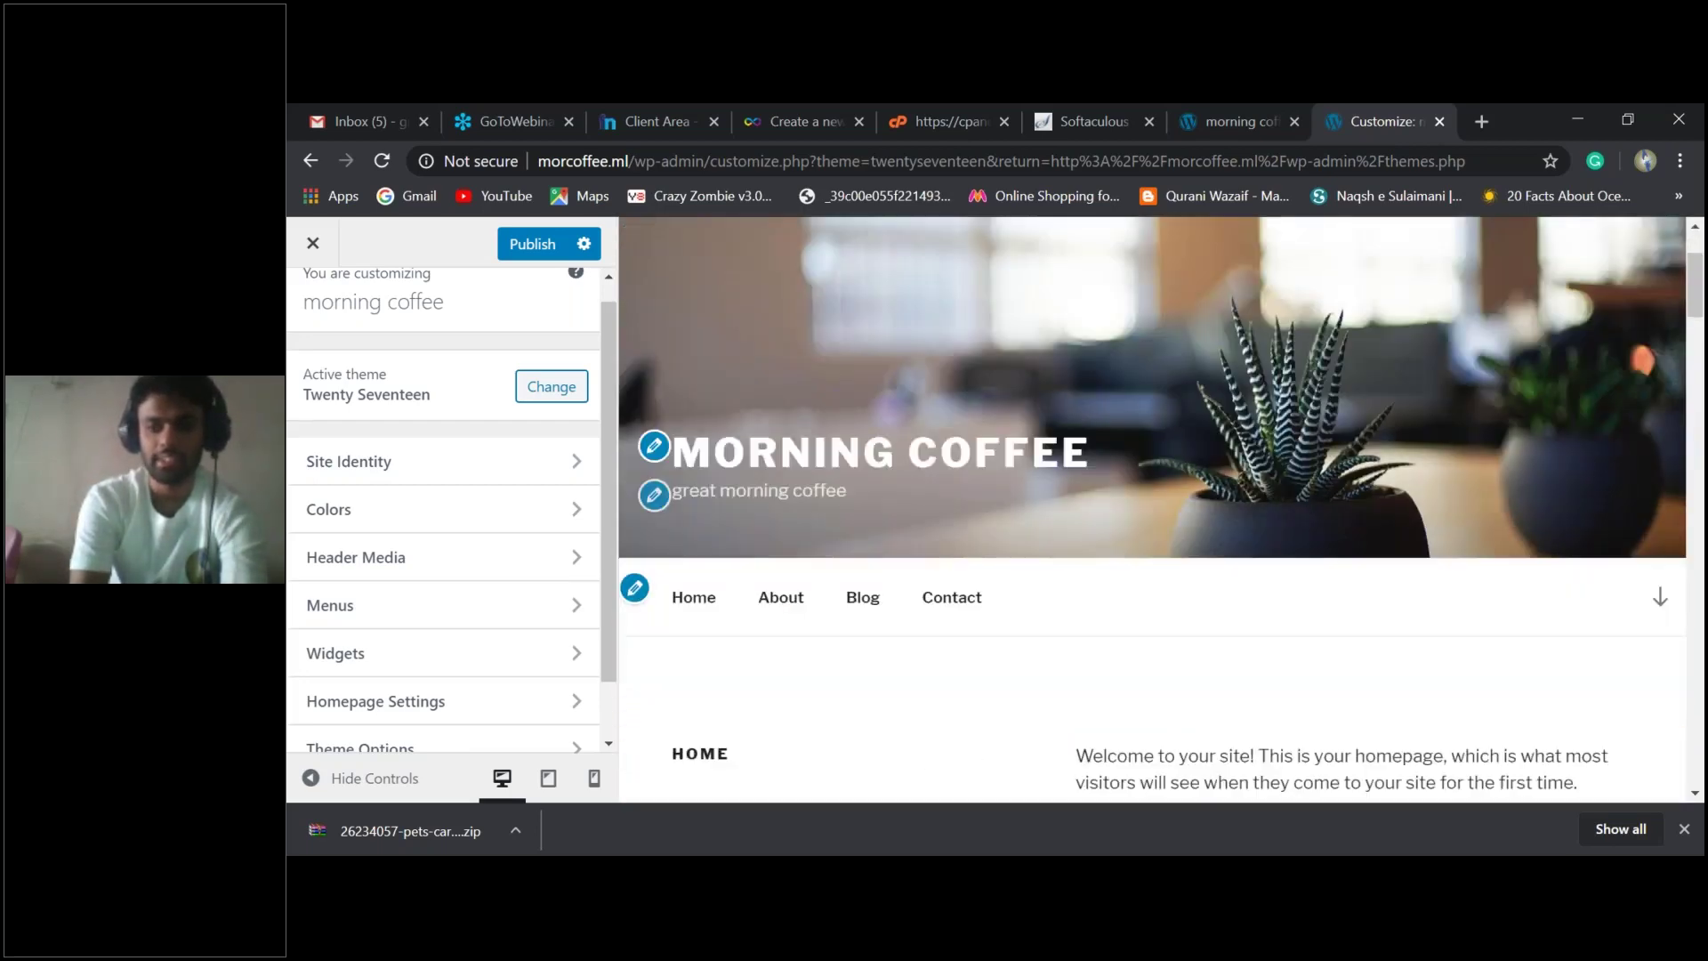
{"action": "scroll", "coordinate": [1152, 550], "scroll_direction": "down", "scroll_amount": 3}
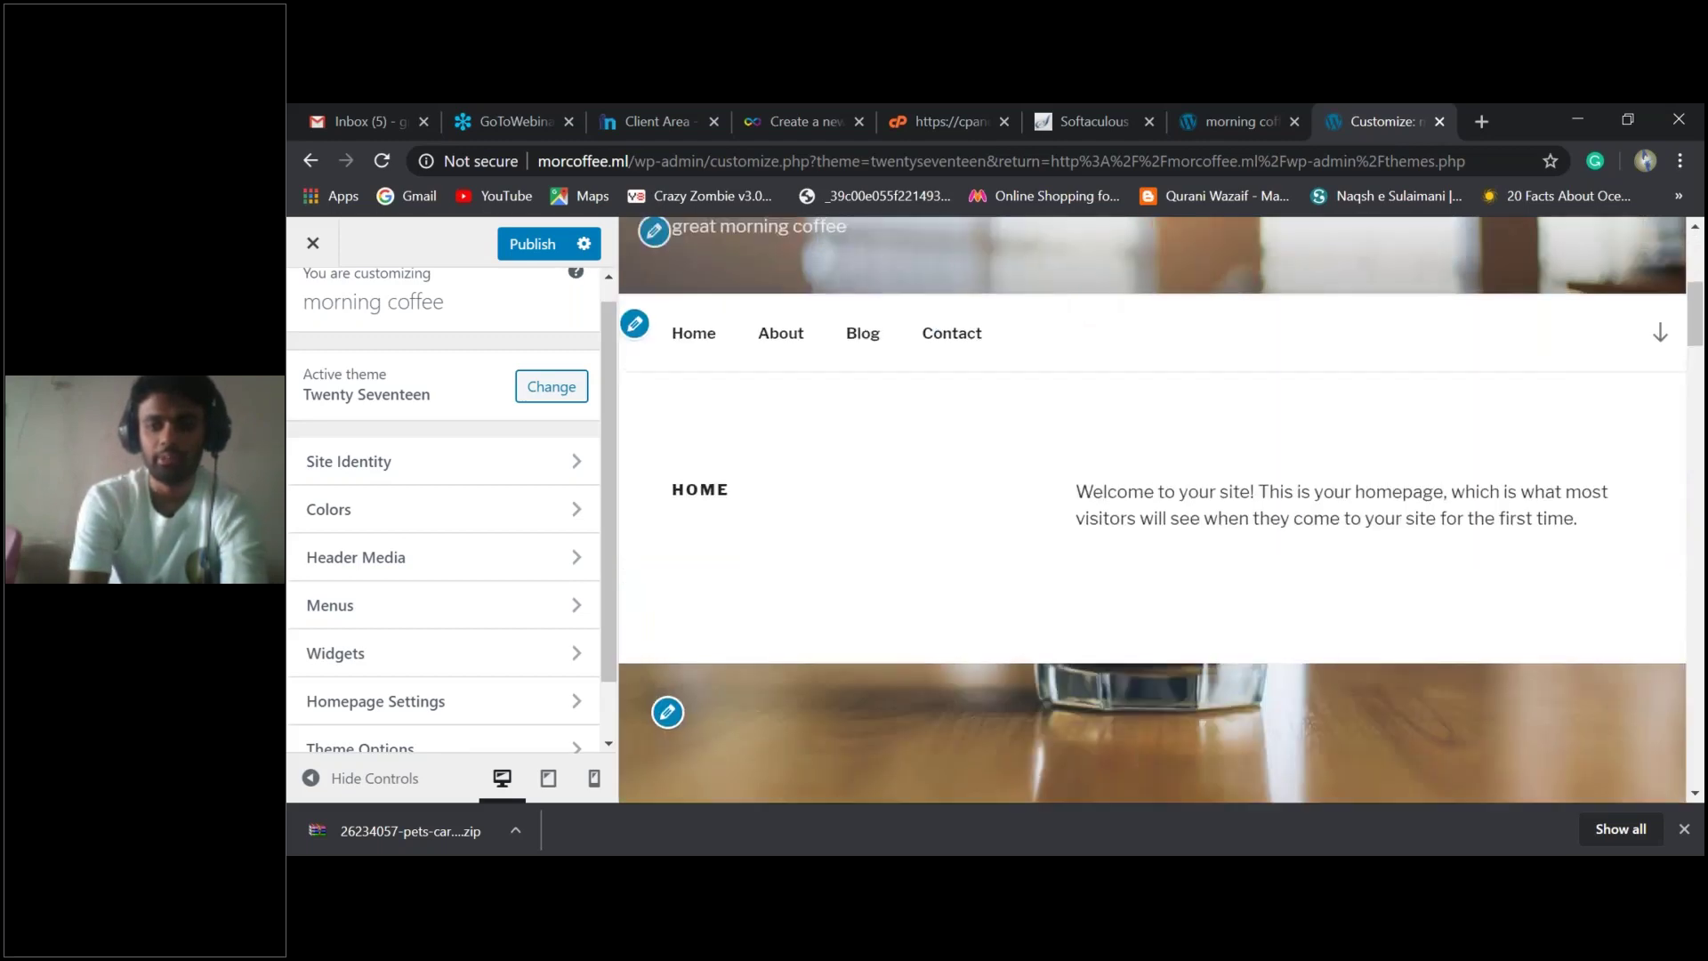
{"action": "scroll", "coordinate": [1152, 550], "scroll_direction": "down", "scroll_amount": 4}
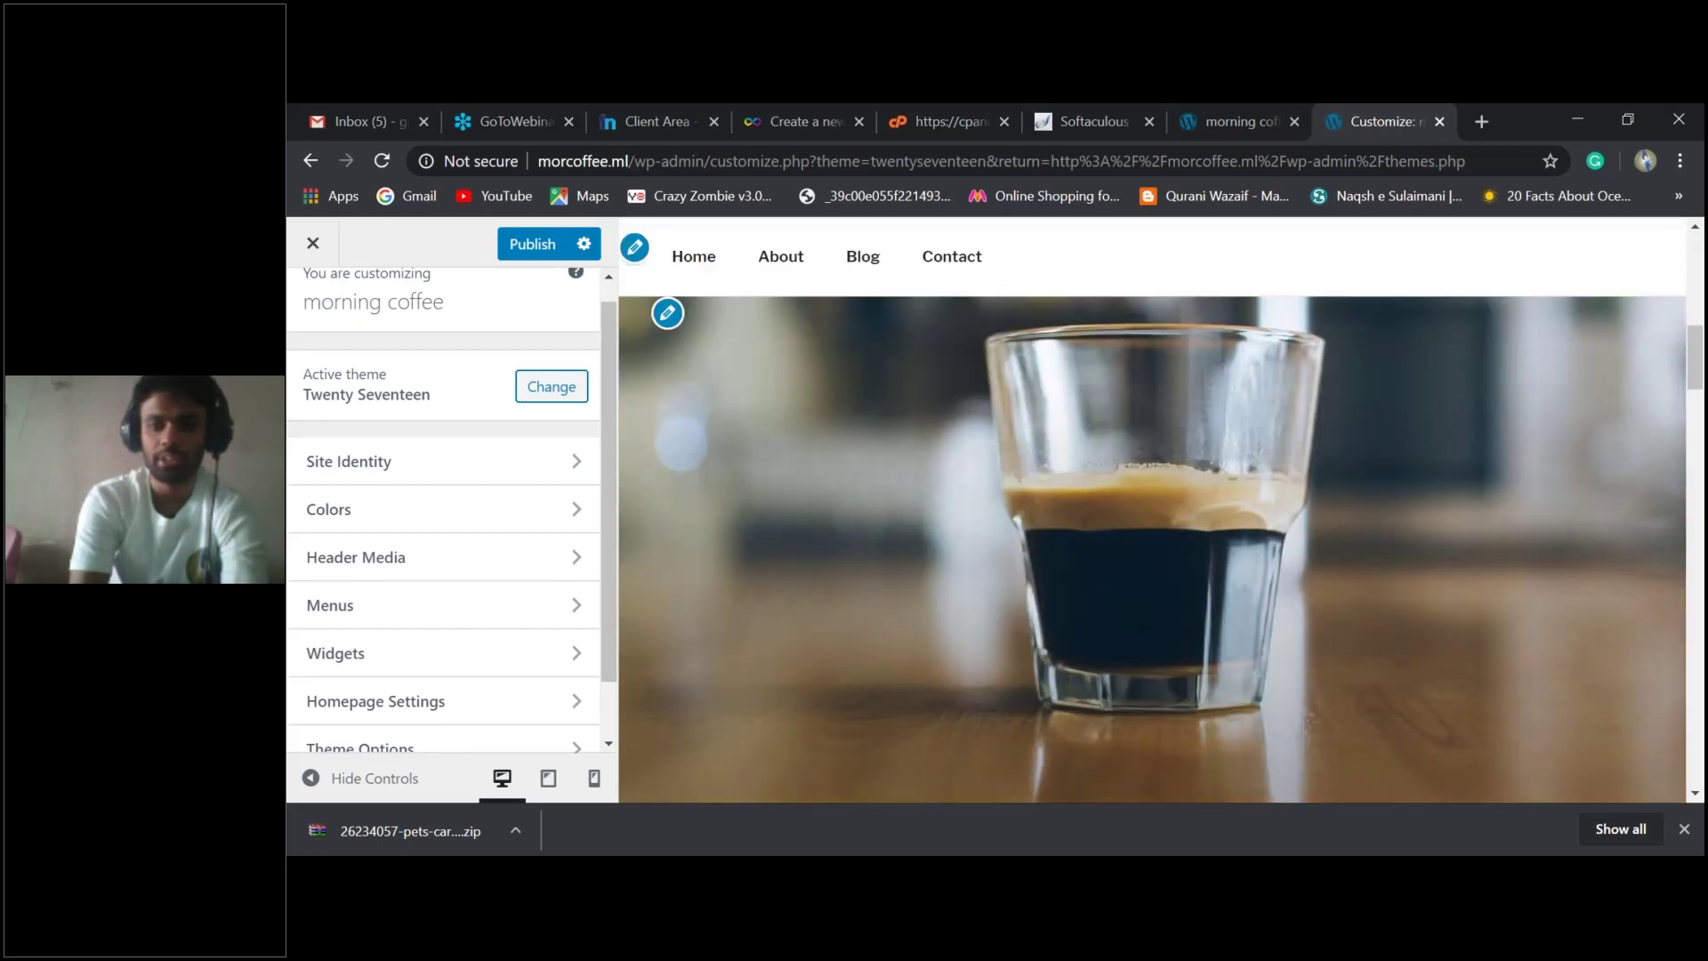
- Open Twenty Seventeen's Theme Options and review the front-page section settings
{"action": "left_click", "coordinate": [360, 747]}
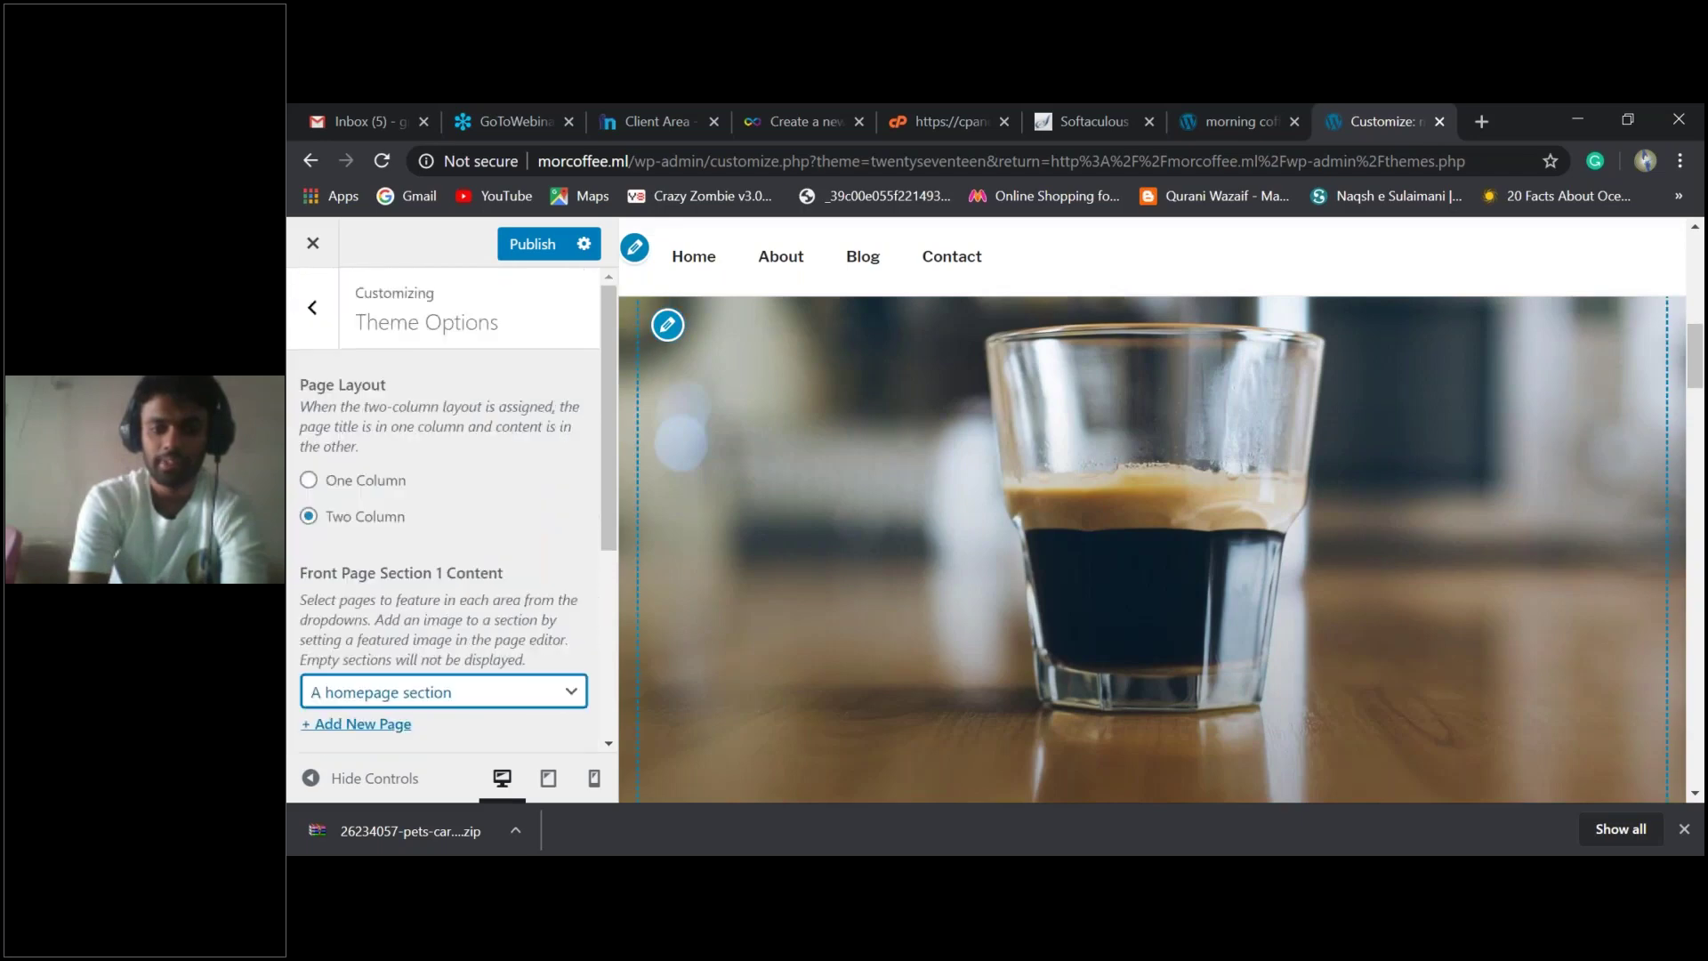
{"action": "scroll", "coordinate": [422, 434], "scroll_direction": "down", "scroll_amount": 4}
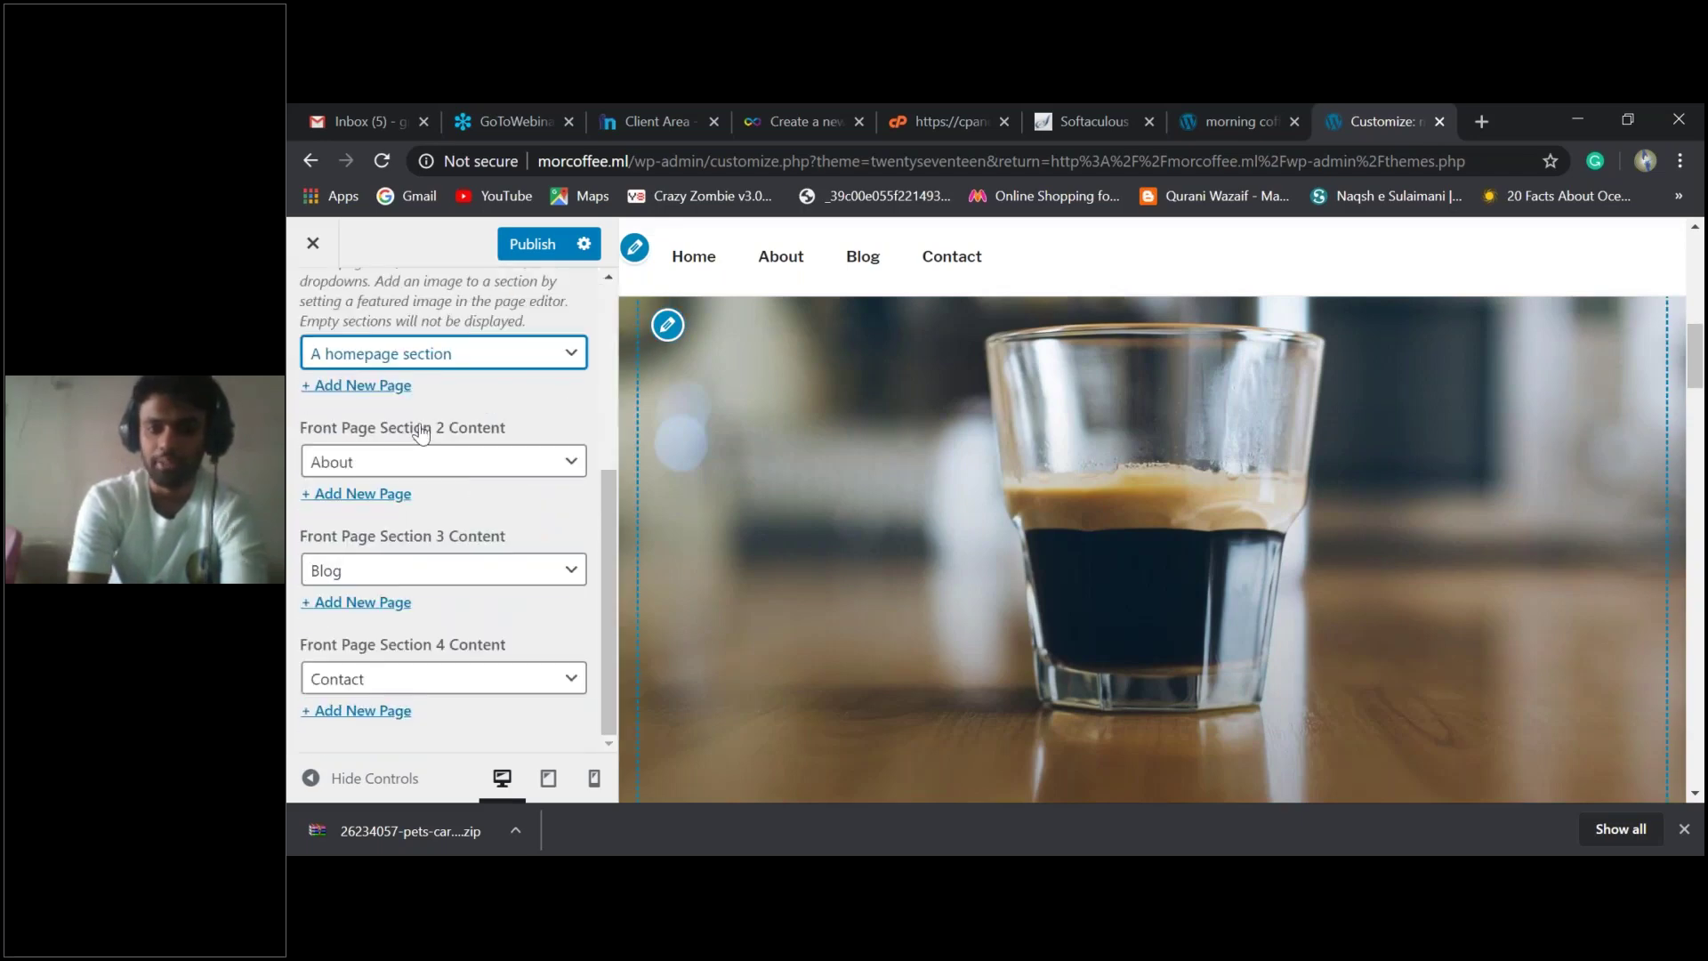
{"action": "scroll", "coordinate": [422, 434], "scroll_direction": "up", "scroll_amount": 3}
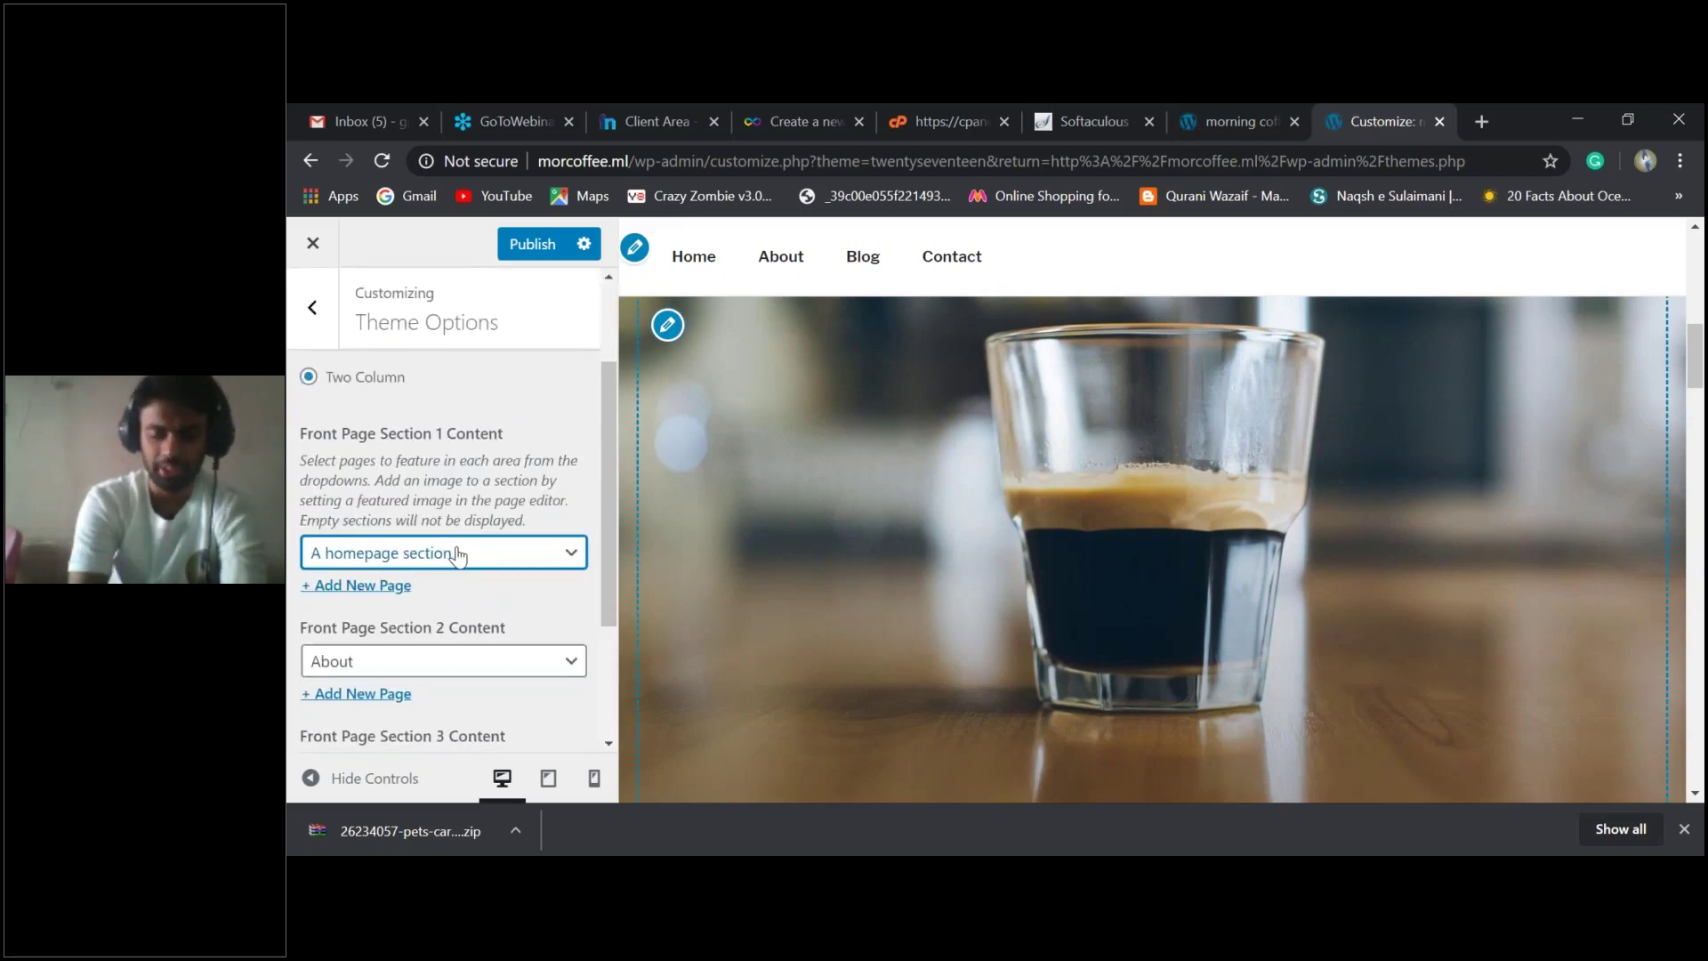
{"action": "scroll", "coordinate": [654, 521], "scroll_direction": "down", "scroll_amount": 5}
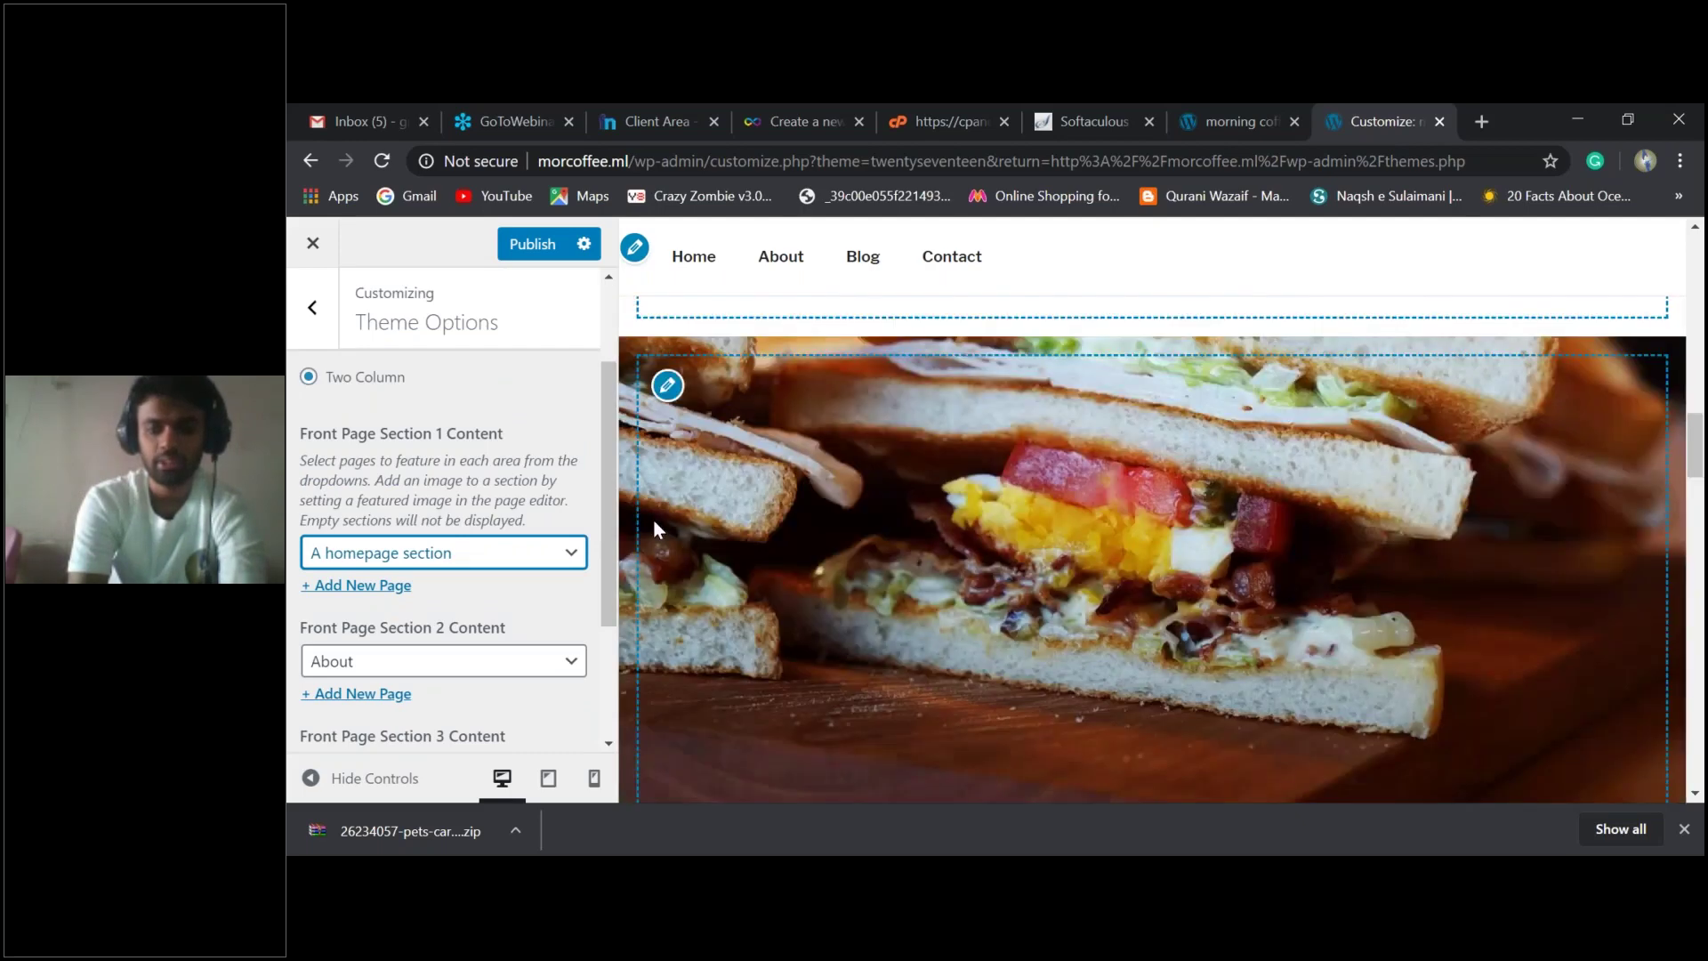
{"action": "scroll", "coordinate": [655, 523], "scroll_direction": "down", "scroll_amount": 5}
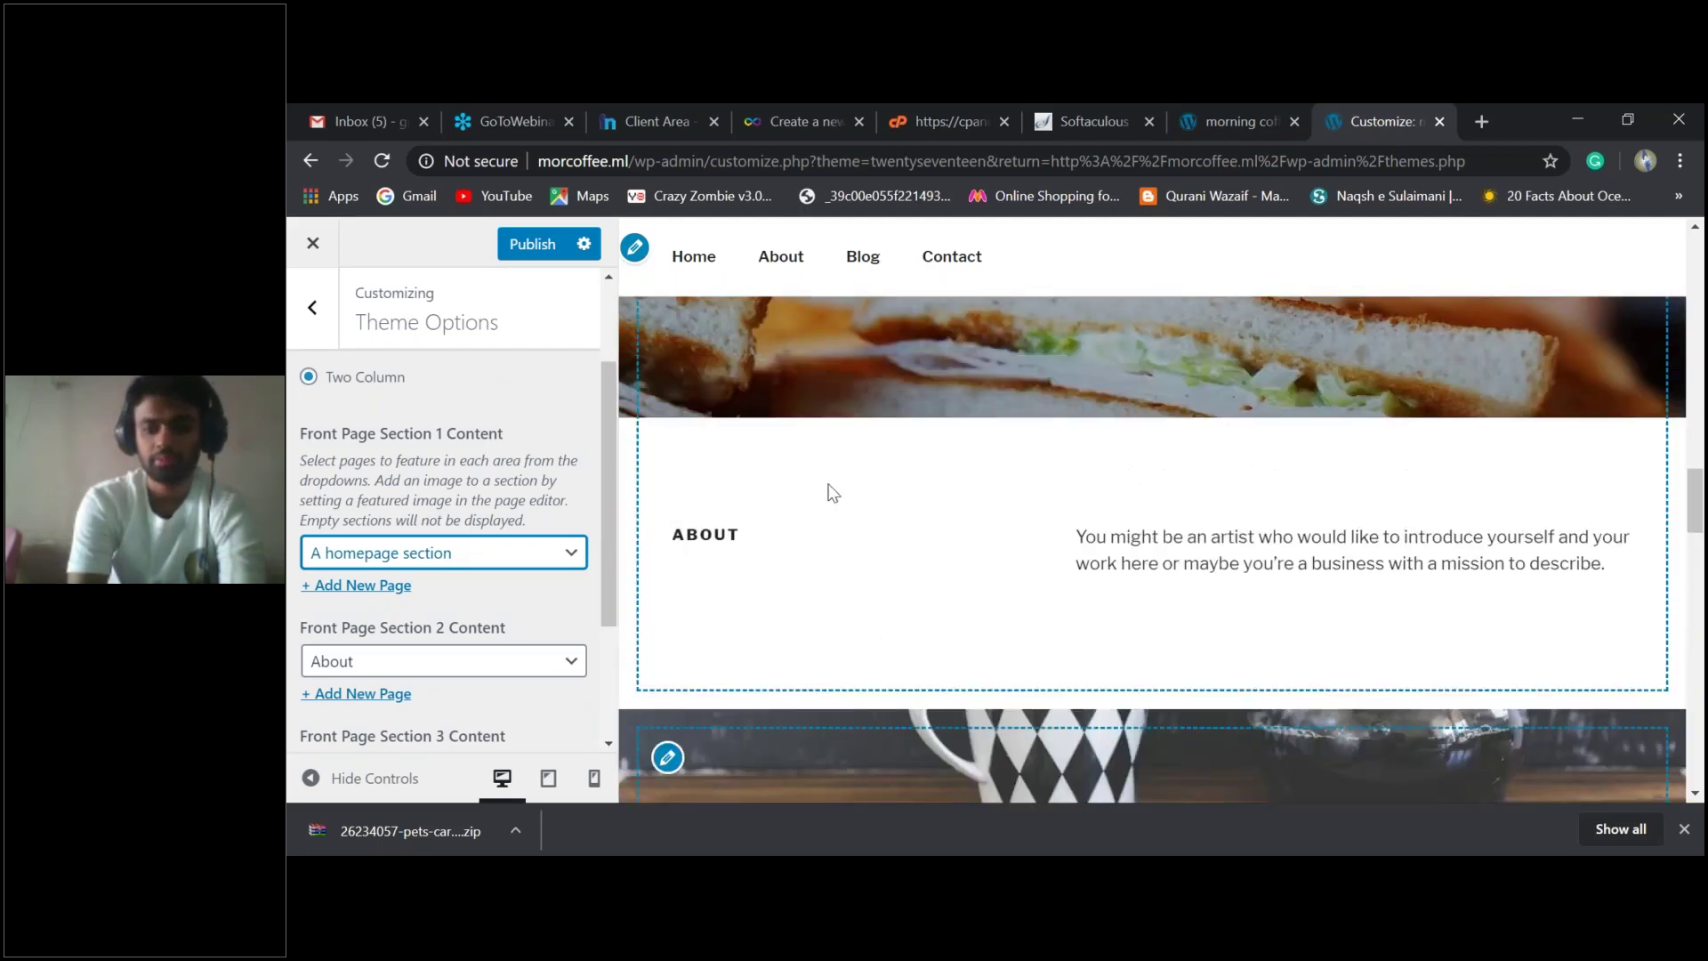
{"action": "scroll", "coordinate": [832, 492], "scroll_direction": "up", "scroll_amount": 3}
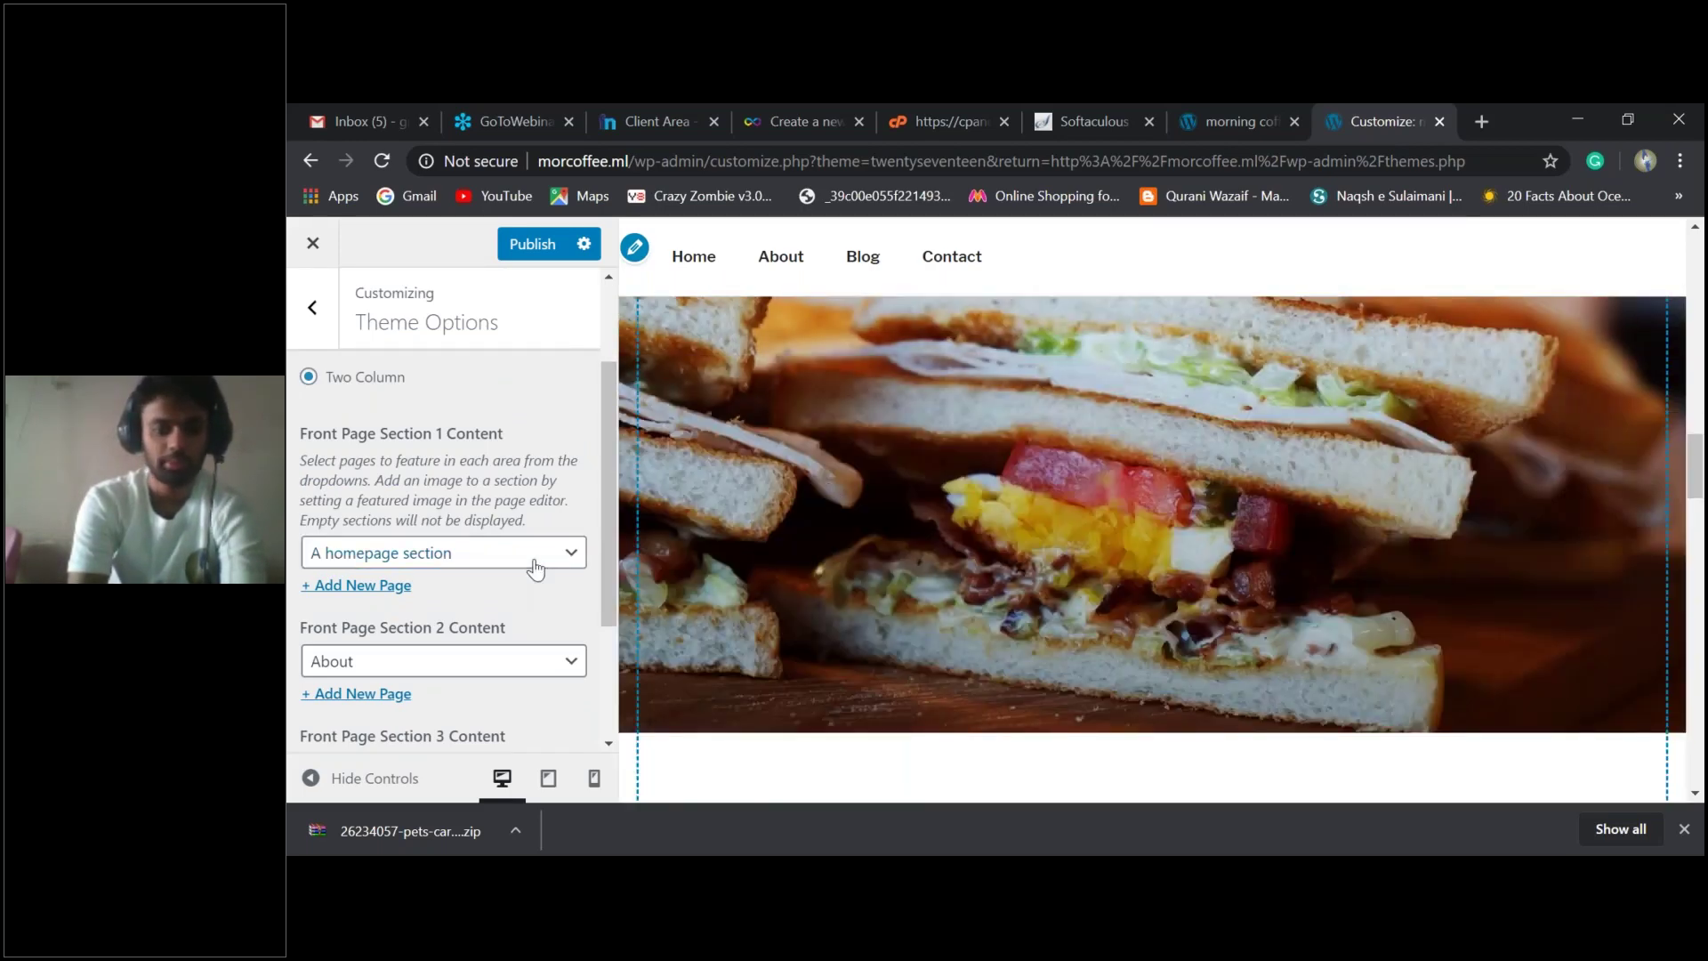
- Keep 'A homepage section' in front-page section 1 and return to the main Customizer menu
{"action": "left_click", "coordinate": [535, 552]}
{"action": "left_click", "coordinate": [535, 552]}
{"action": "scroll", "coordinate": [534, 567], "scroll_direction": "down", "scroll_amount": 3}
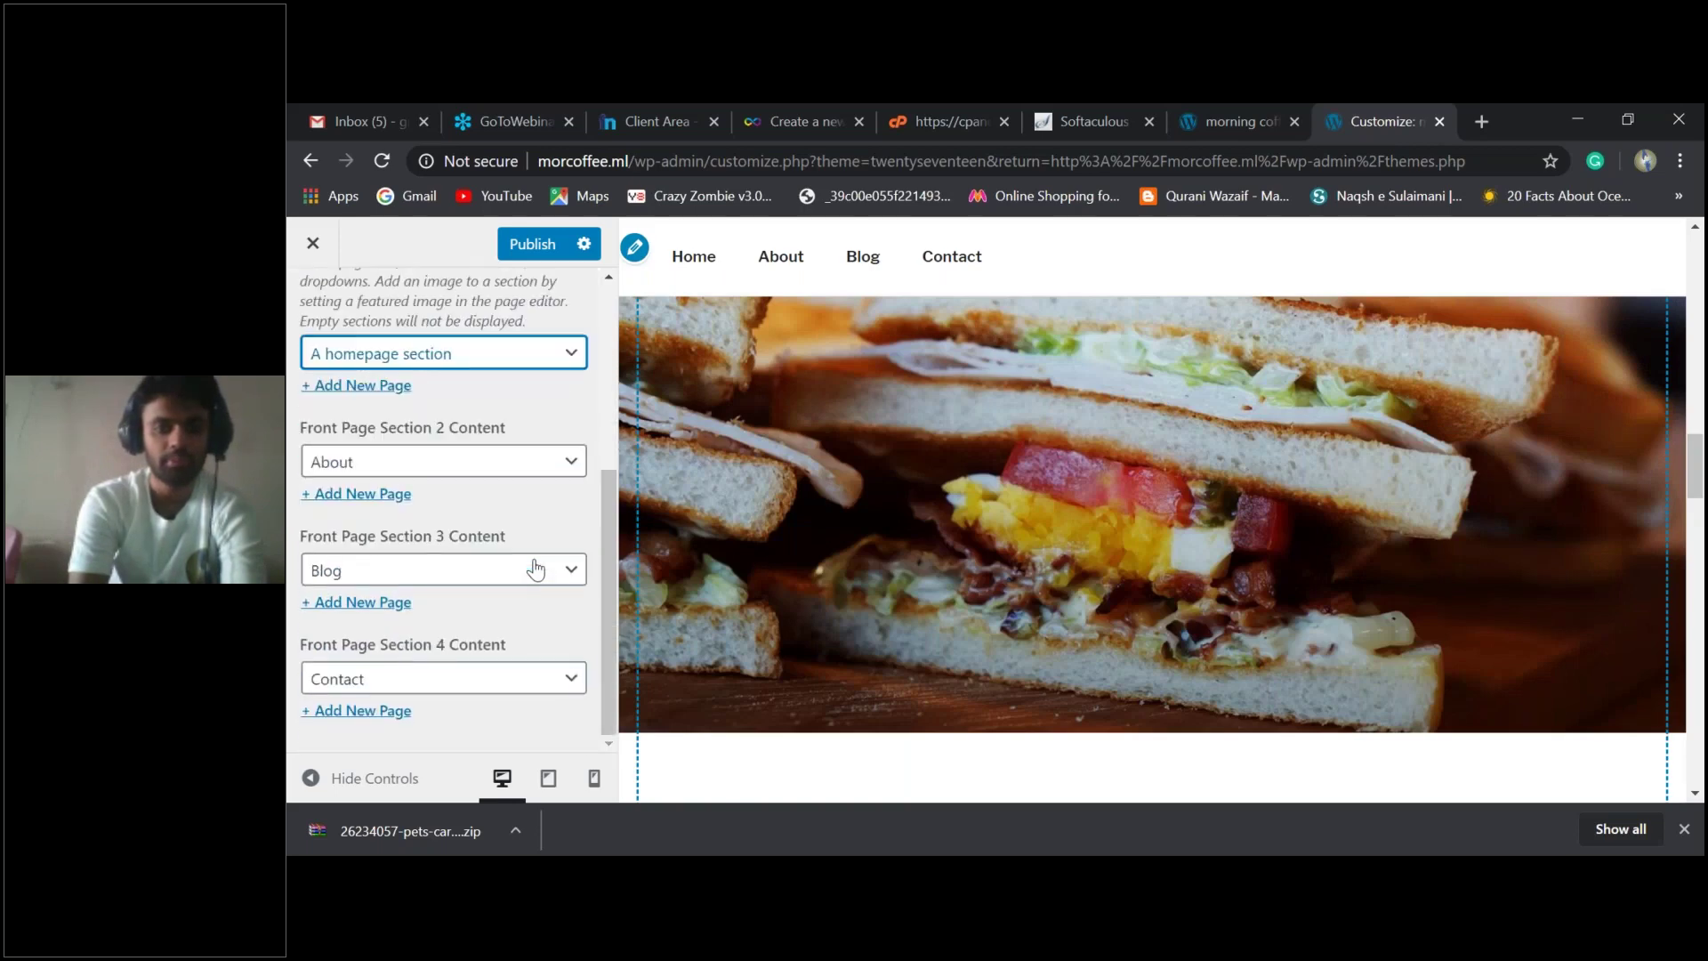
{"action": "scroll", "coordinate": [535, 568], "scroll_direction": "up", "scroll_amount": 4}
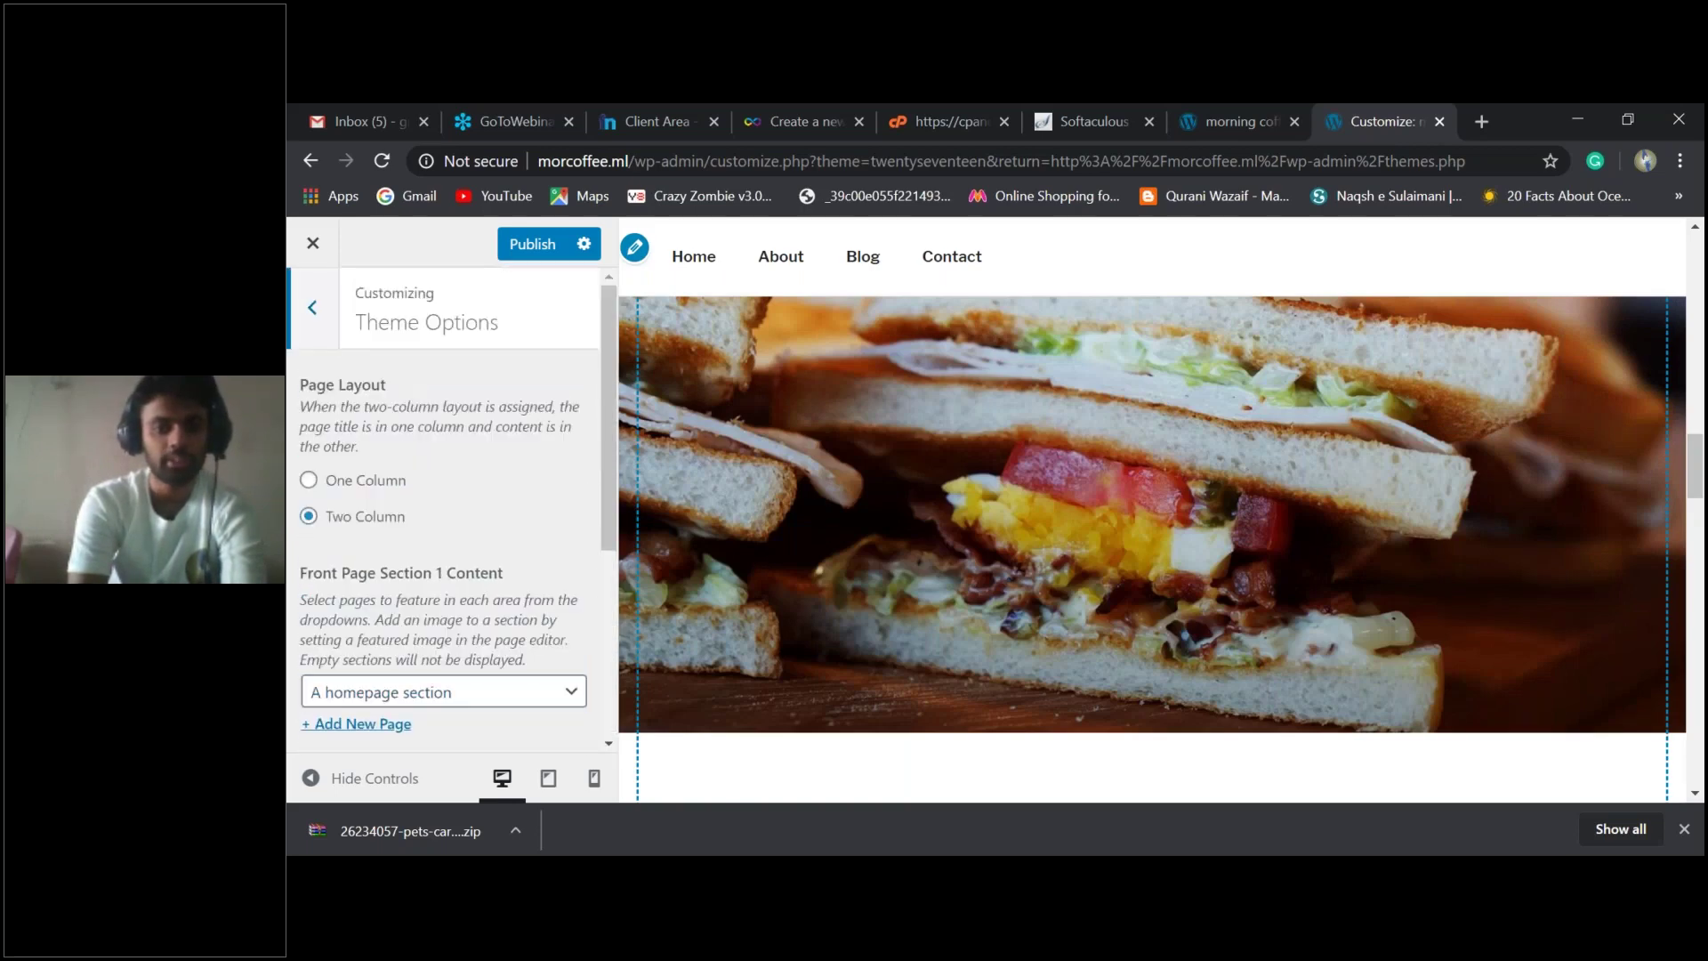
{"action": "key", "text": "Escape"}
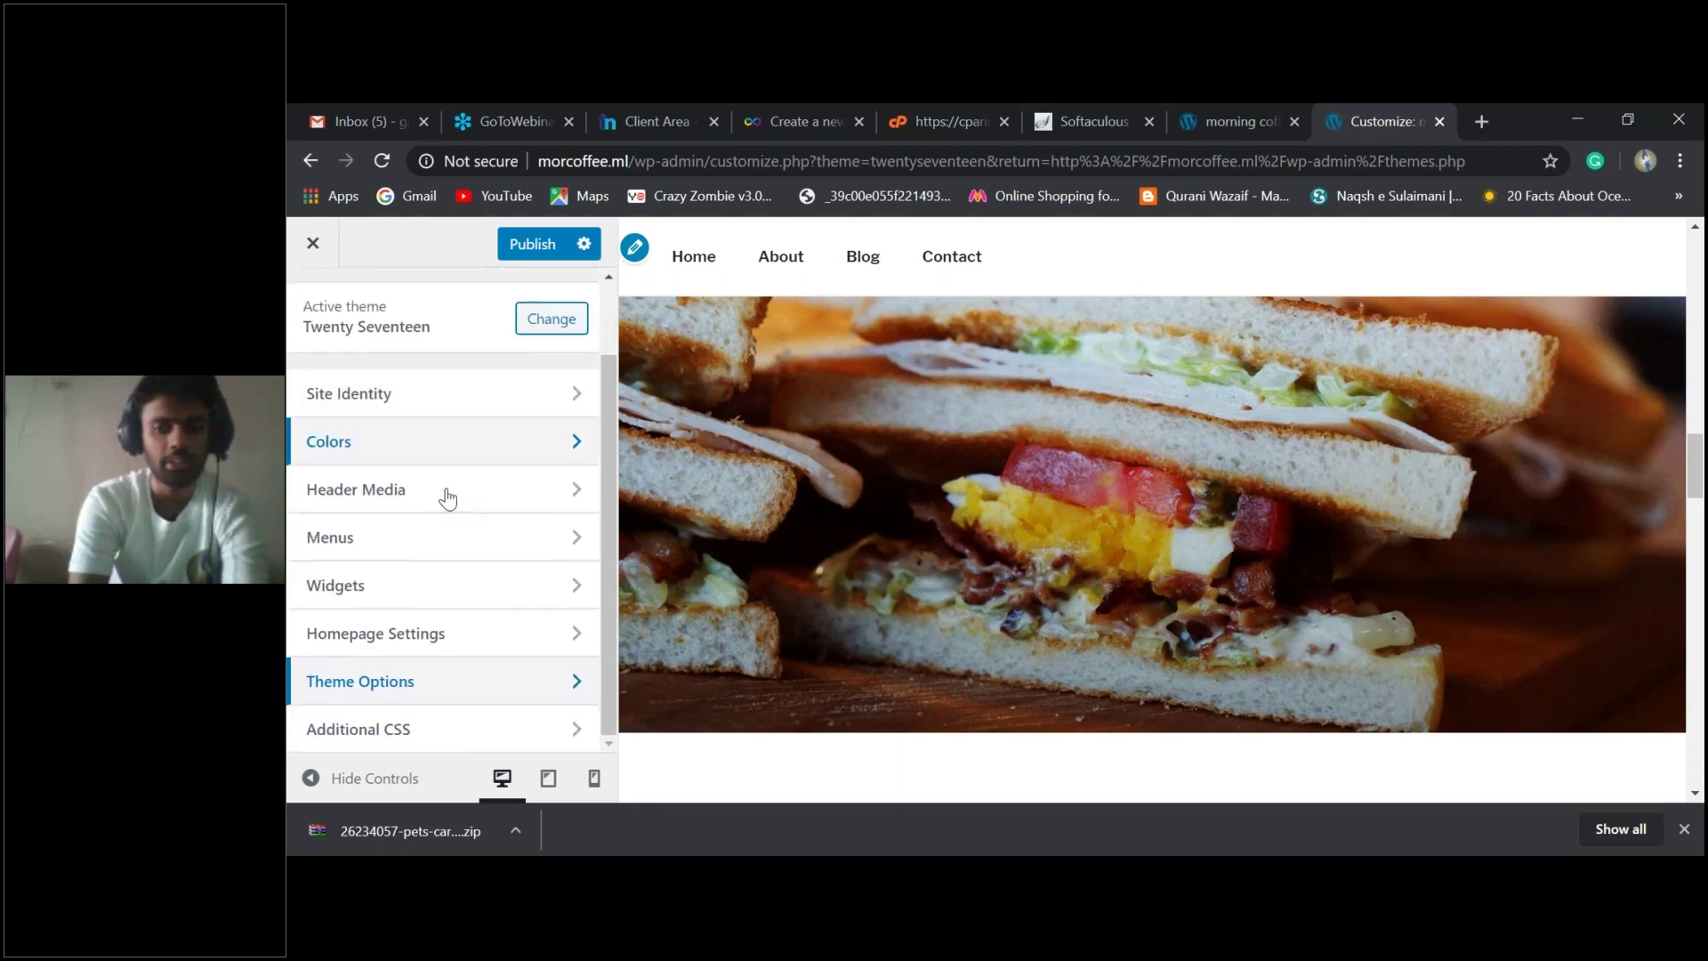
{"action": "scroll", "coordinate": [448, 498], "scroll_direction": "up", "scroll_amount": 2}
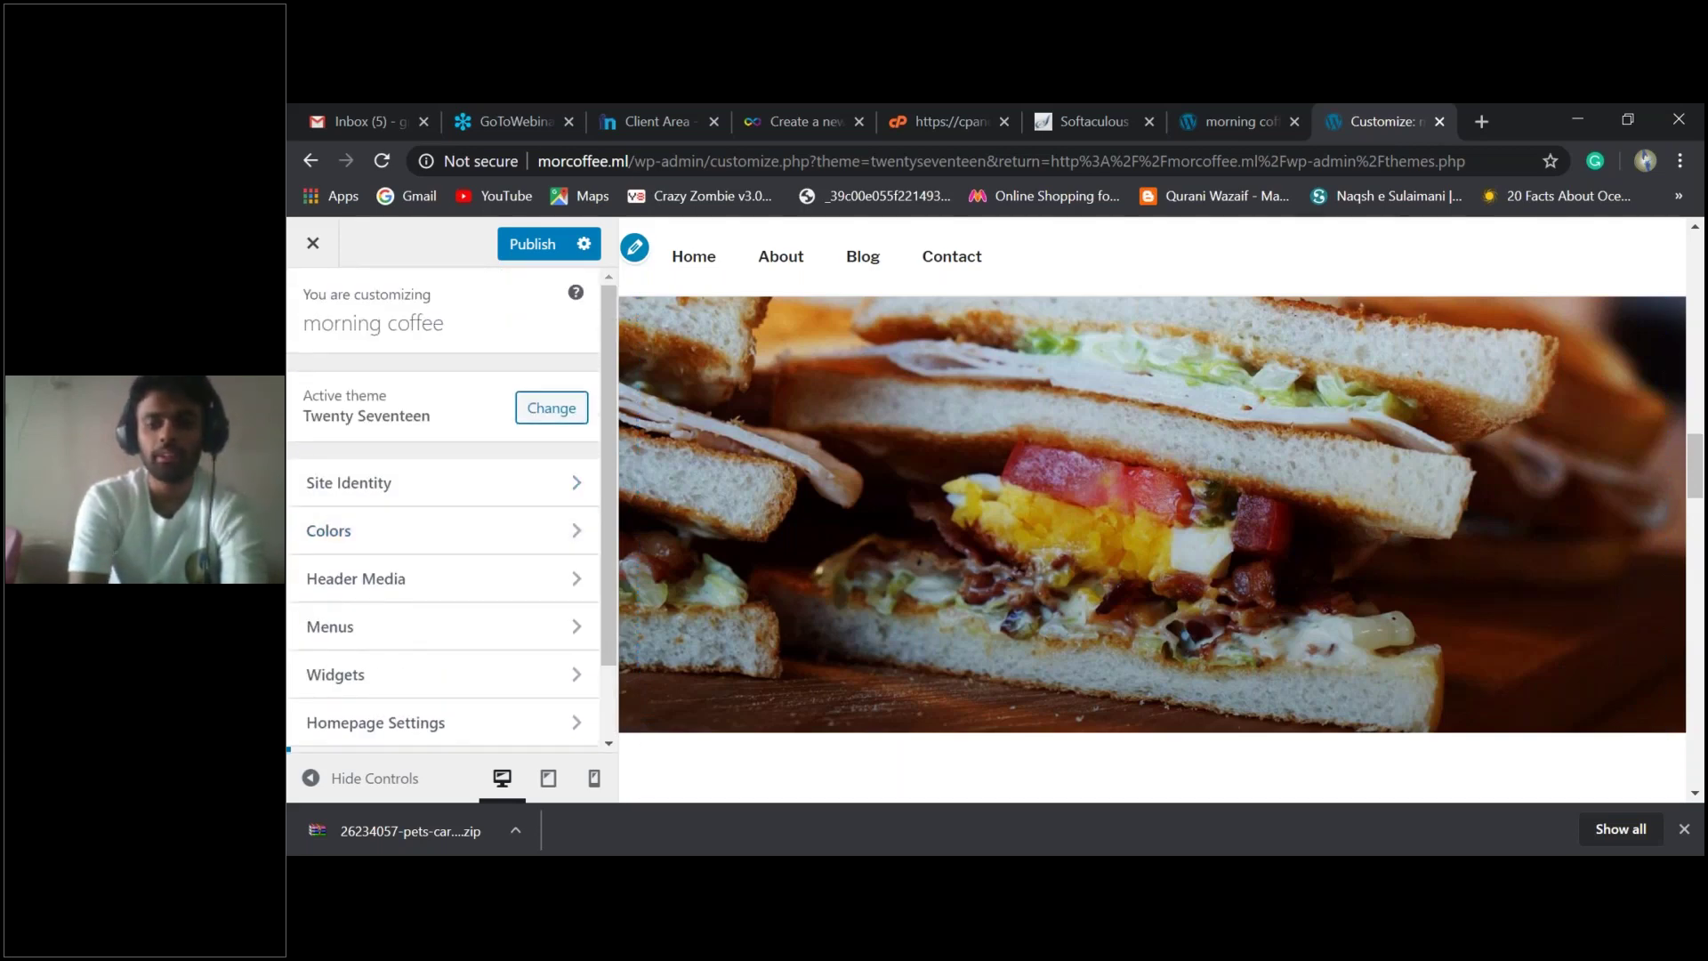
{"action": "scroll", "coordinate": [1145, 331], "scroll_direction": "up", "scroll_amount": 5}
{"action": "scroll", "coordinate": [1145, 331], "scroll_direction": "down", "scroll_amount": 5}
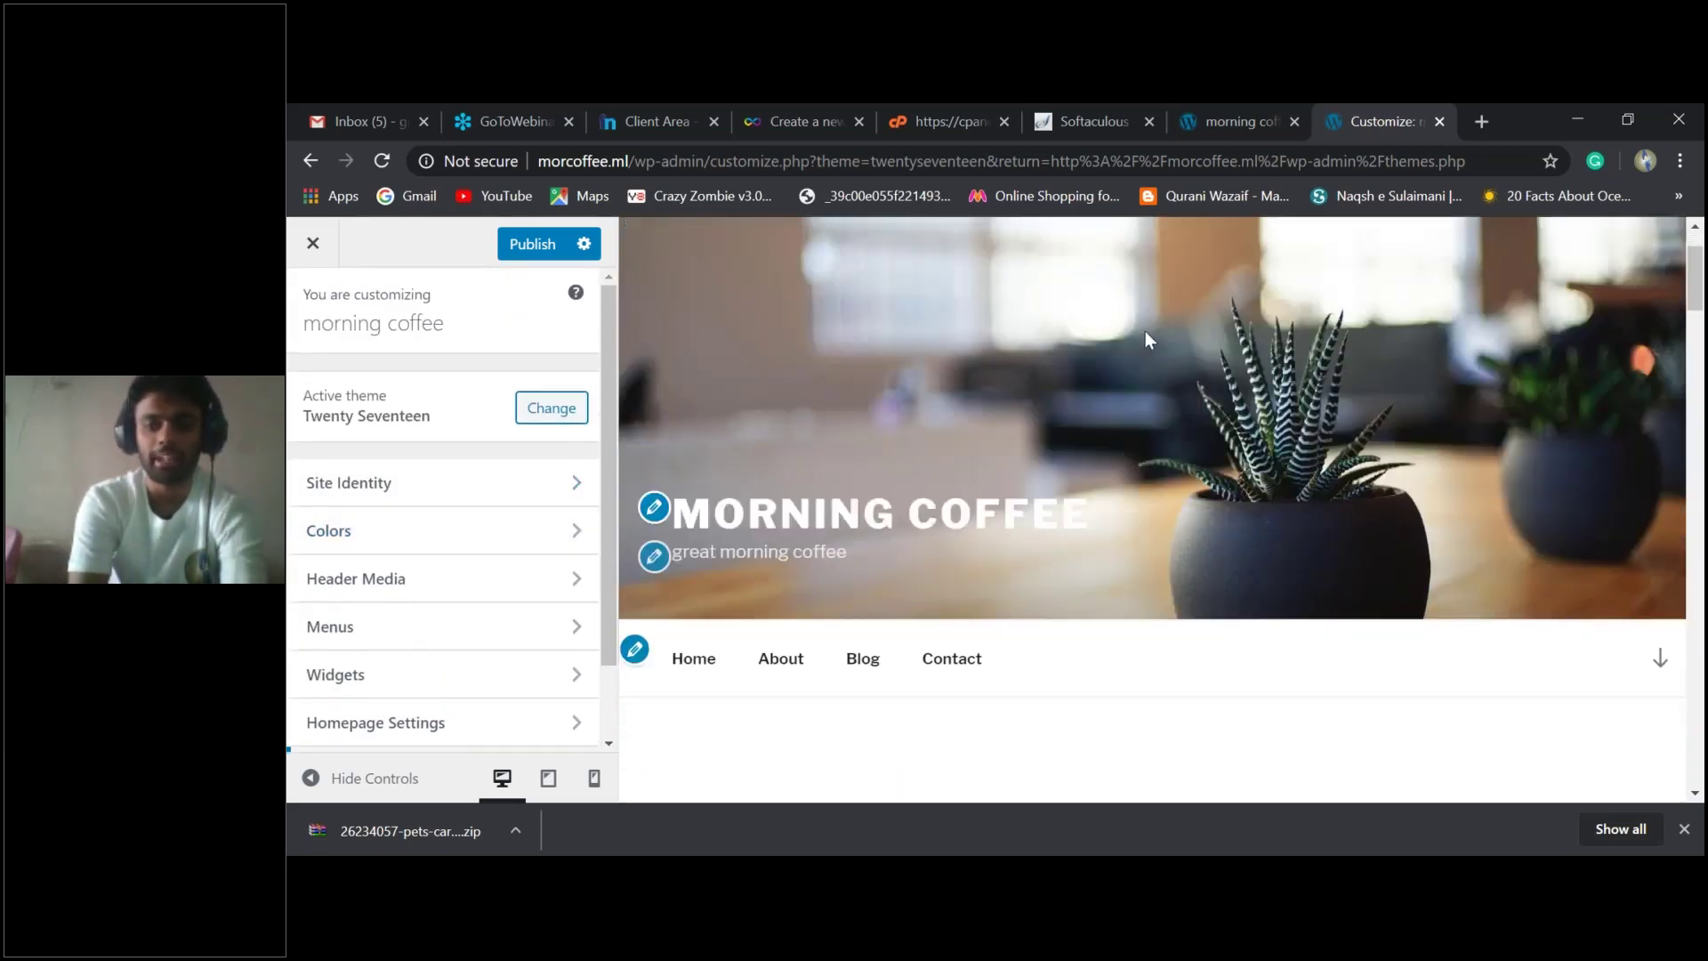
{"action": "scroll", "coordinate": [1145, 331], "scroll_direction": "up", "scroll_amount": 2}
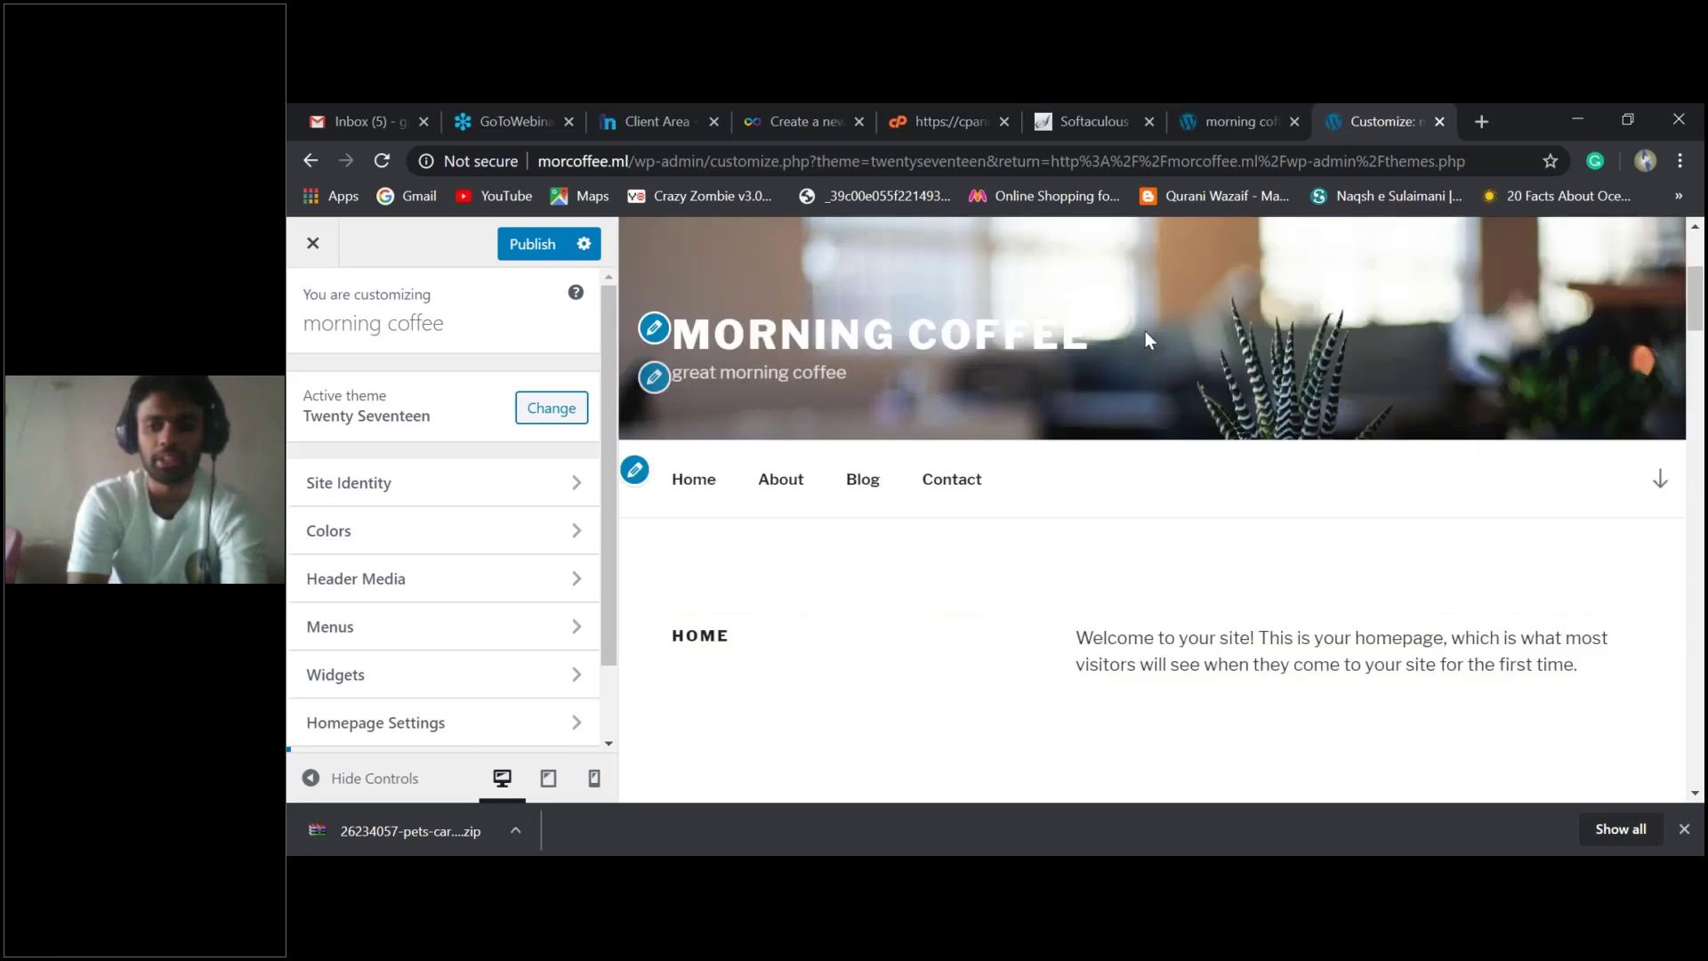
{"action": "scroll", "coordinate": [1145, 331], "scroll_direction": "up", "scroll_amount": 3}
{"action": "scroll", "coordinate": [1145, 331], "scroll_direction": "down", "scroll_amount": 2}
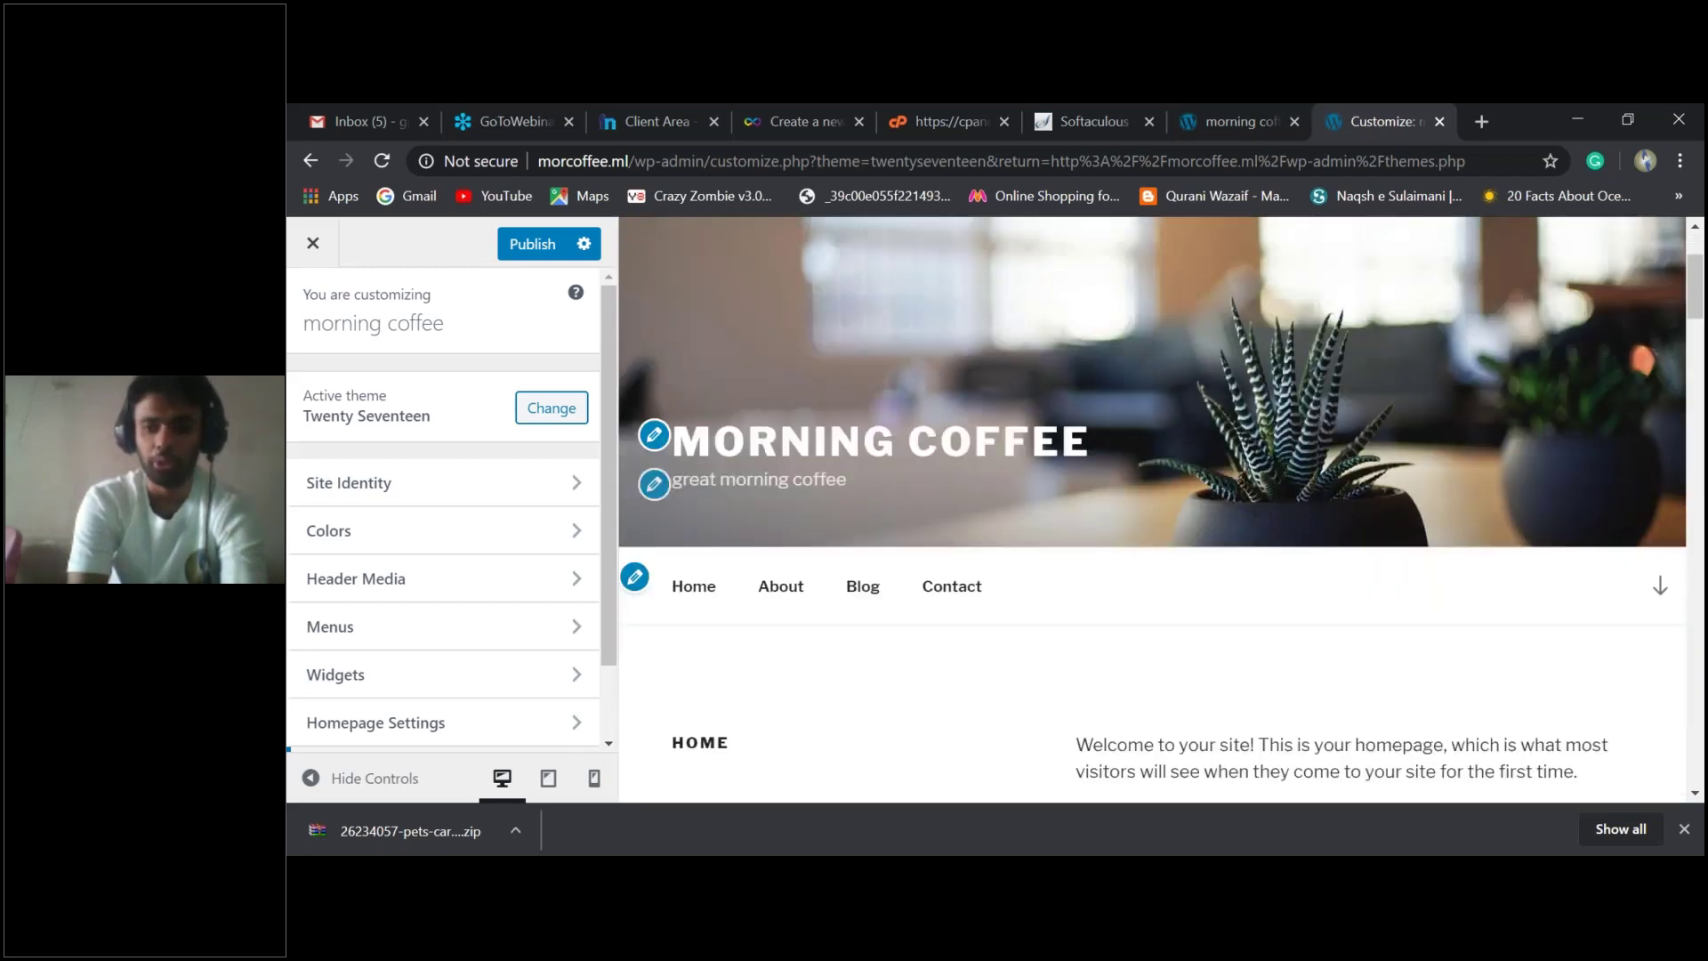
{"action": "scroll", "coordinate": [1145, 331], "scroll_direction": "up", "scroll_amount": 2}
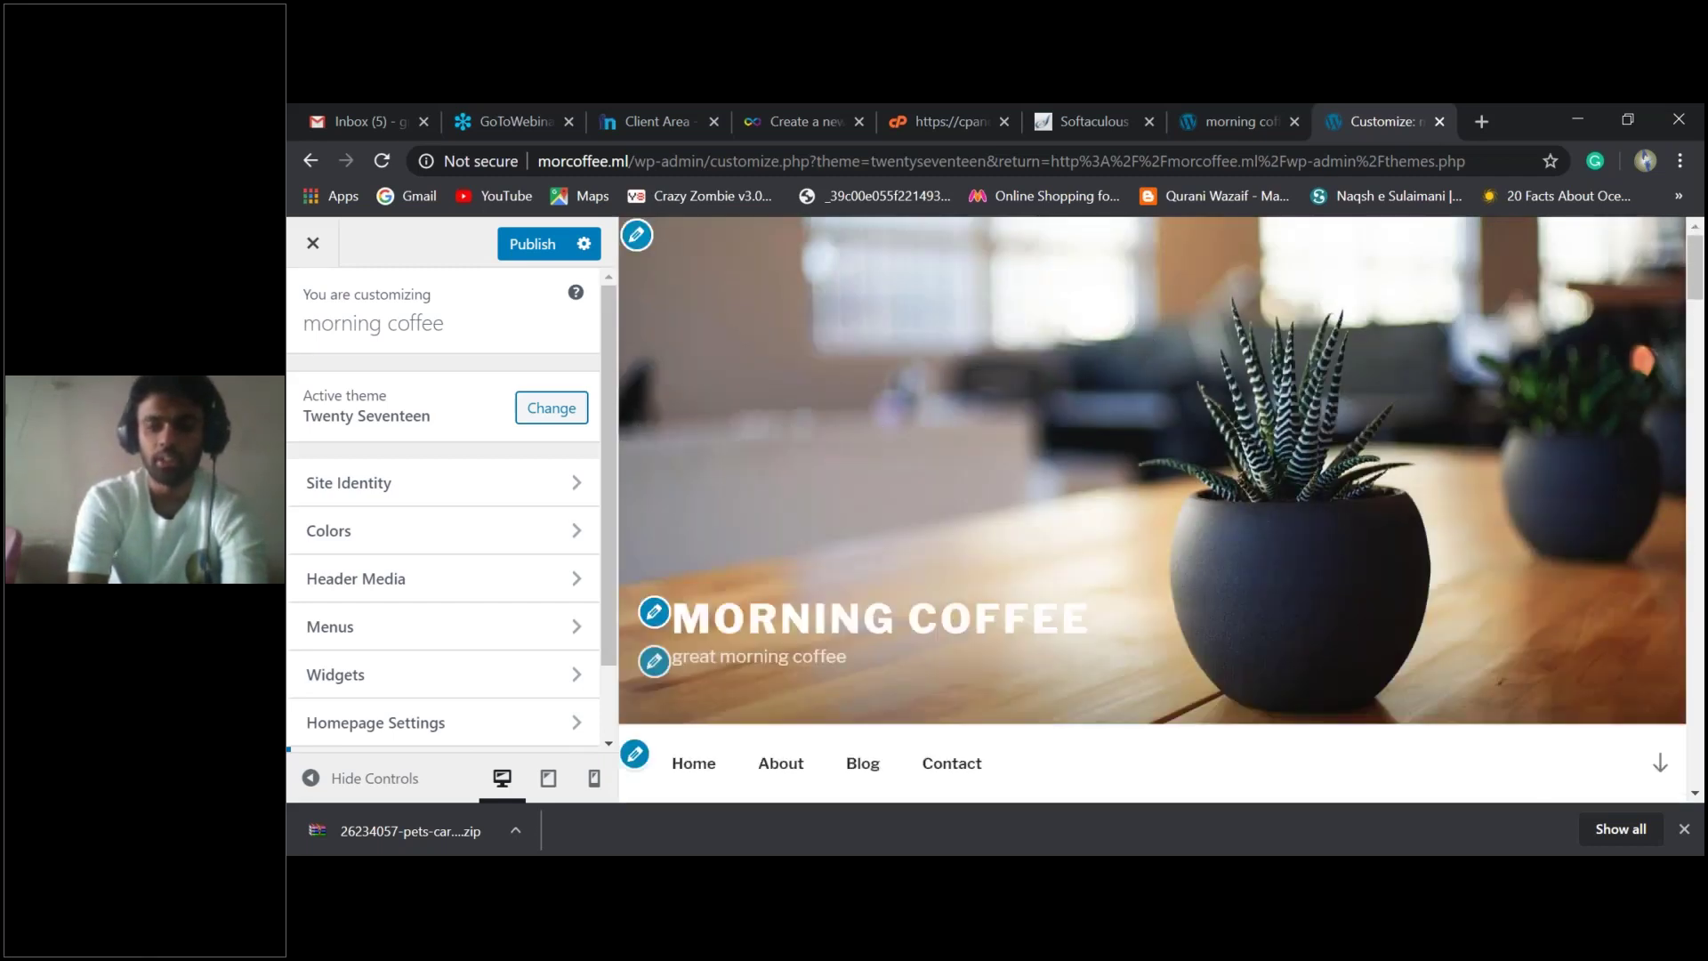
{"action": "scroll", "coordinate": [1145, 331], "scroll_direction": "down", "scroll_amount": 3}
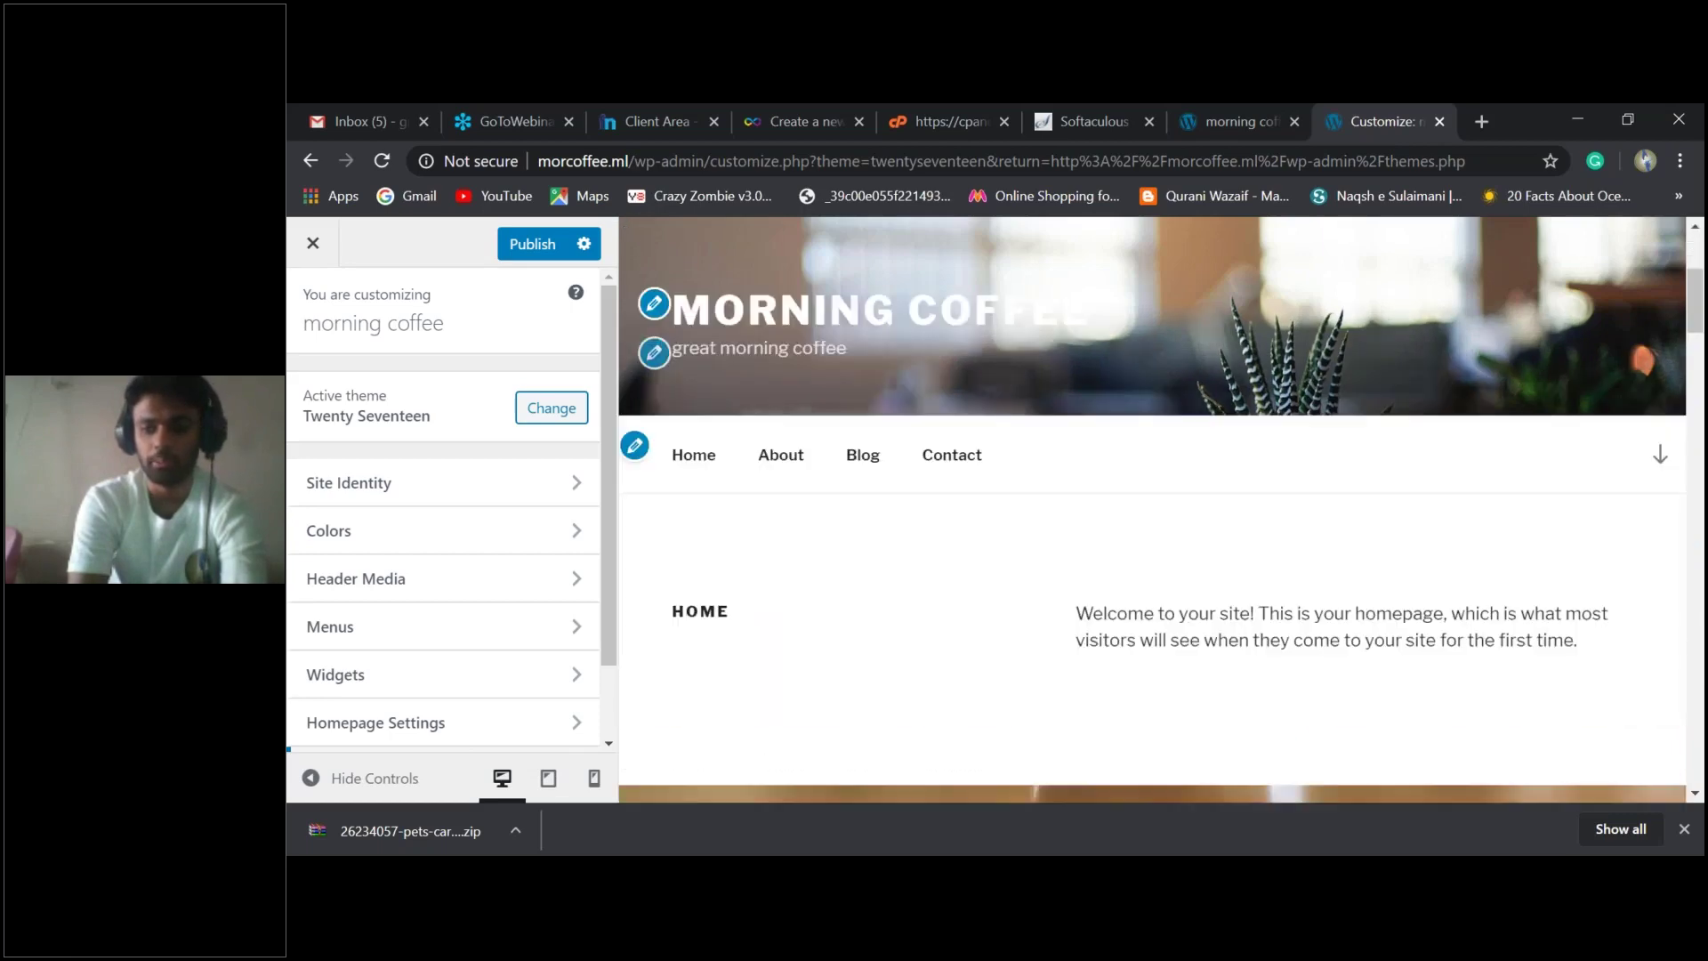
{"action": "scroll", "coordinate": [803, 424], "scroll_direction": "down", "scroll_amount": 1}
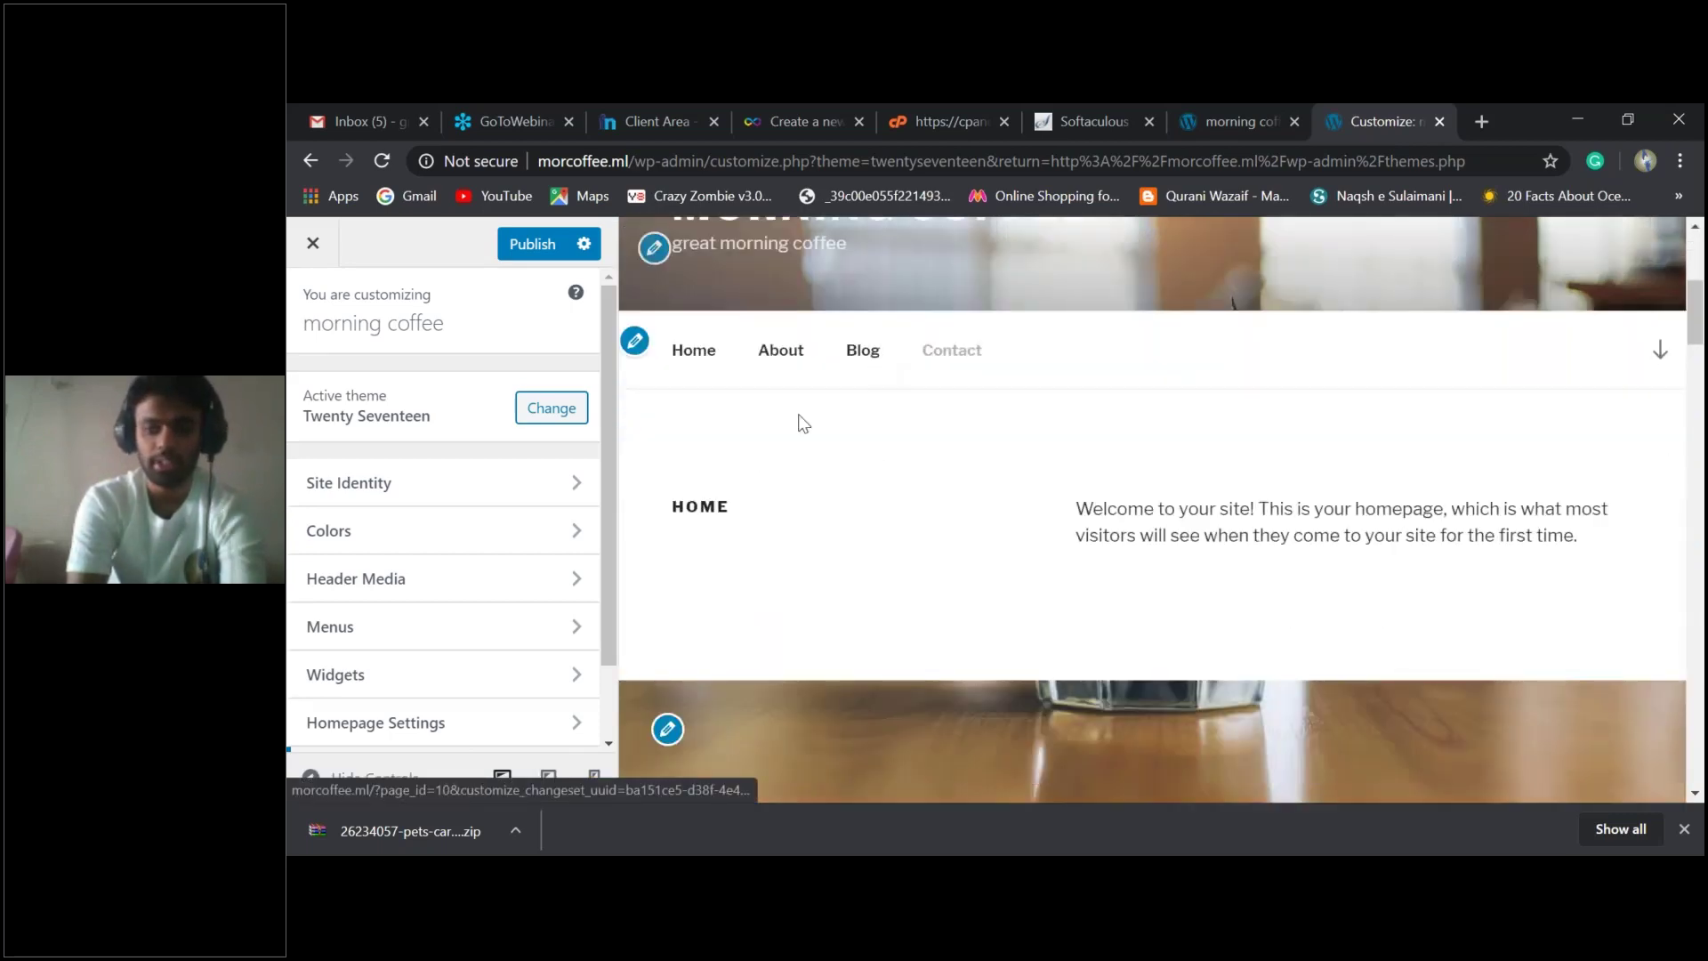
{"action": "scroll", "coordinate": [804, 424], "scroll_direction": "down", "scroll_amount": 2}
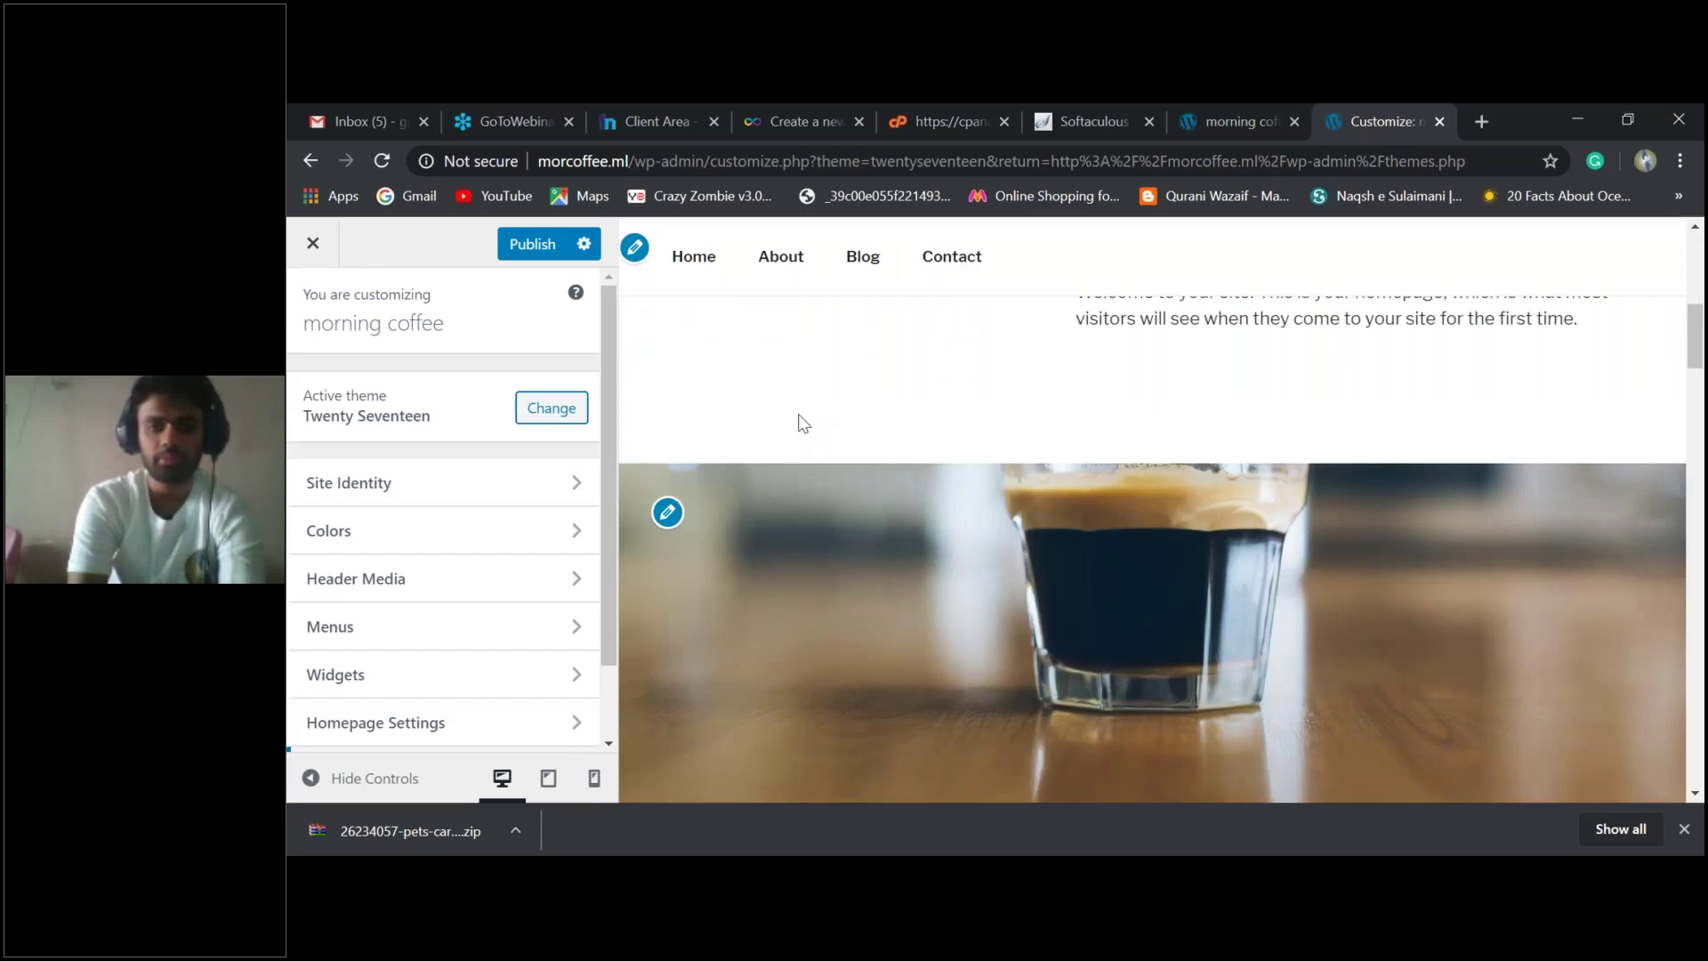
{"action": "scroll", "coordinate": [803, 424], "scroll_direction": "down", "scroll_amount": 5}
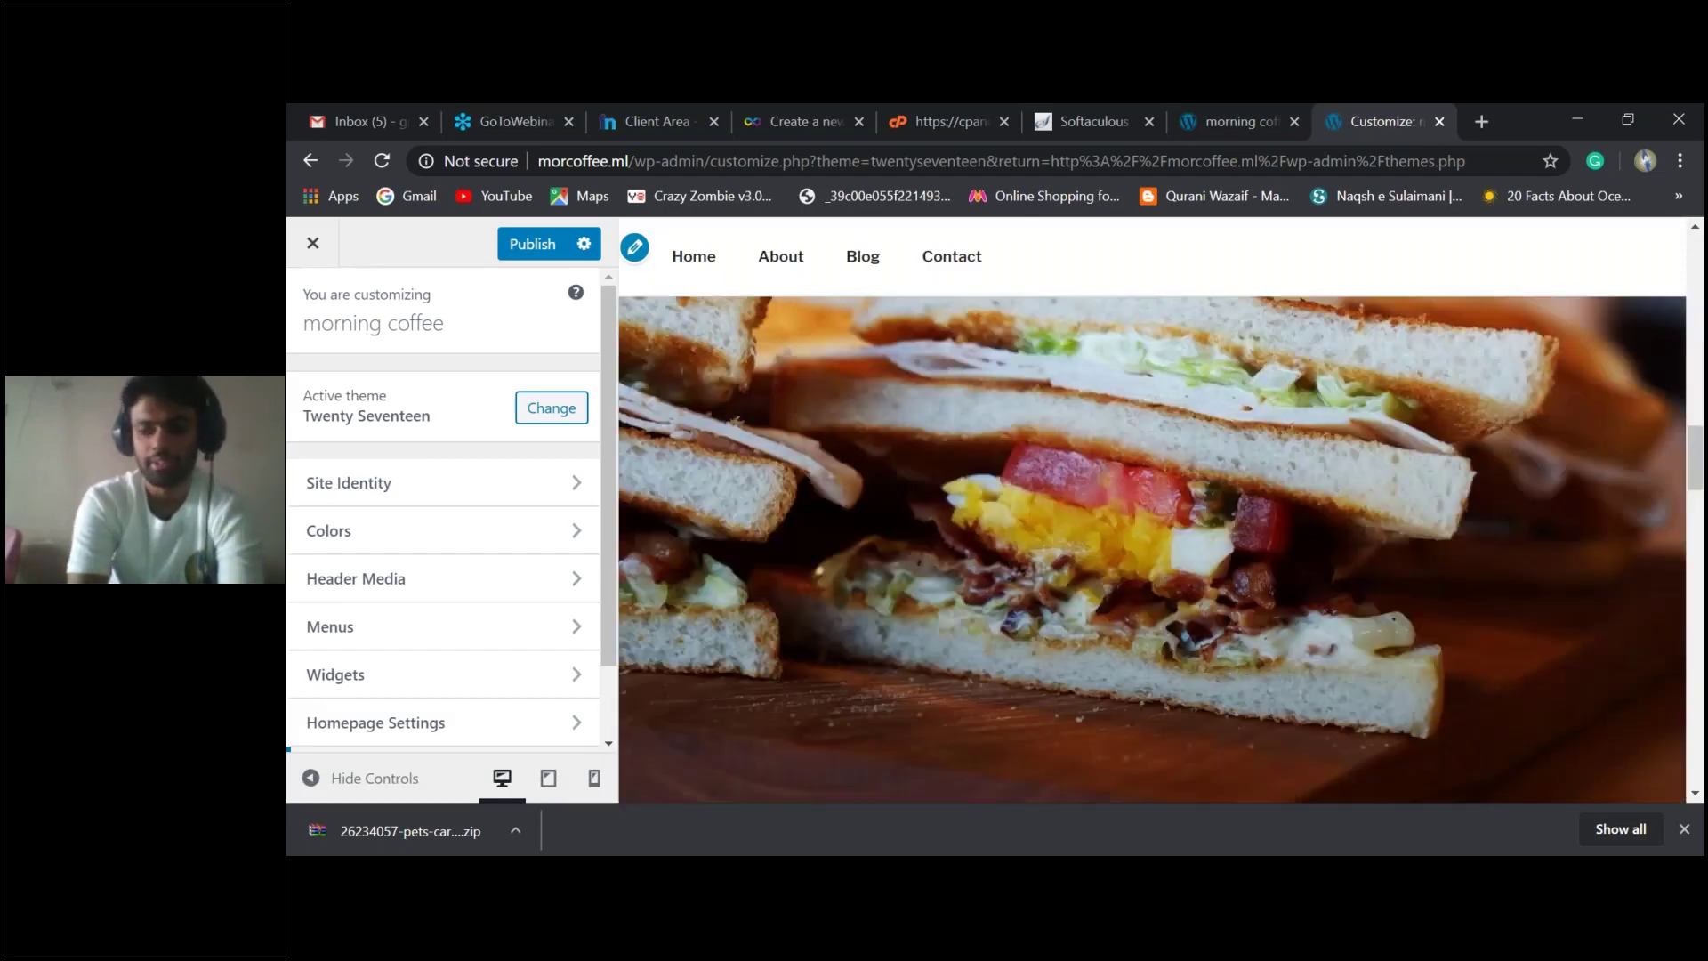
{"action": "scroll", "coordinate": [984, 392], "scroll_direction": "down", "scroll_amount": 2}
{"action": "scroll", "coordinate": [984, 392], "scroll_direction": "down", "scroll_amount": 3}
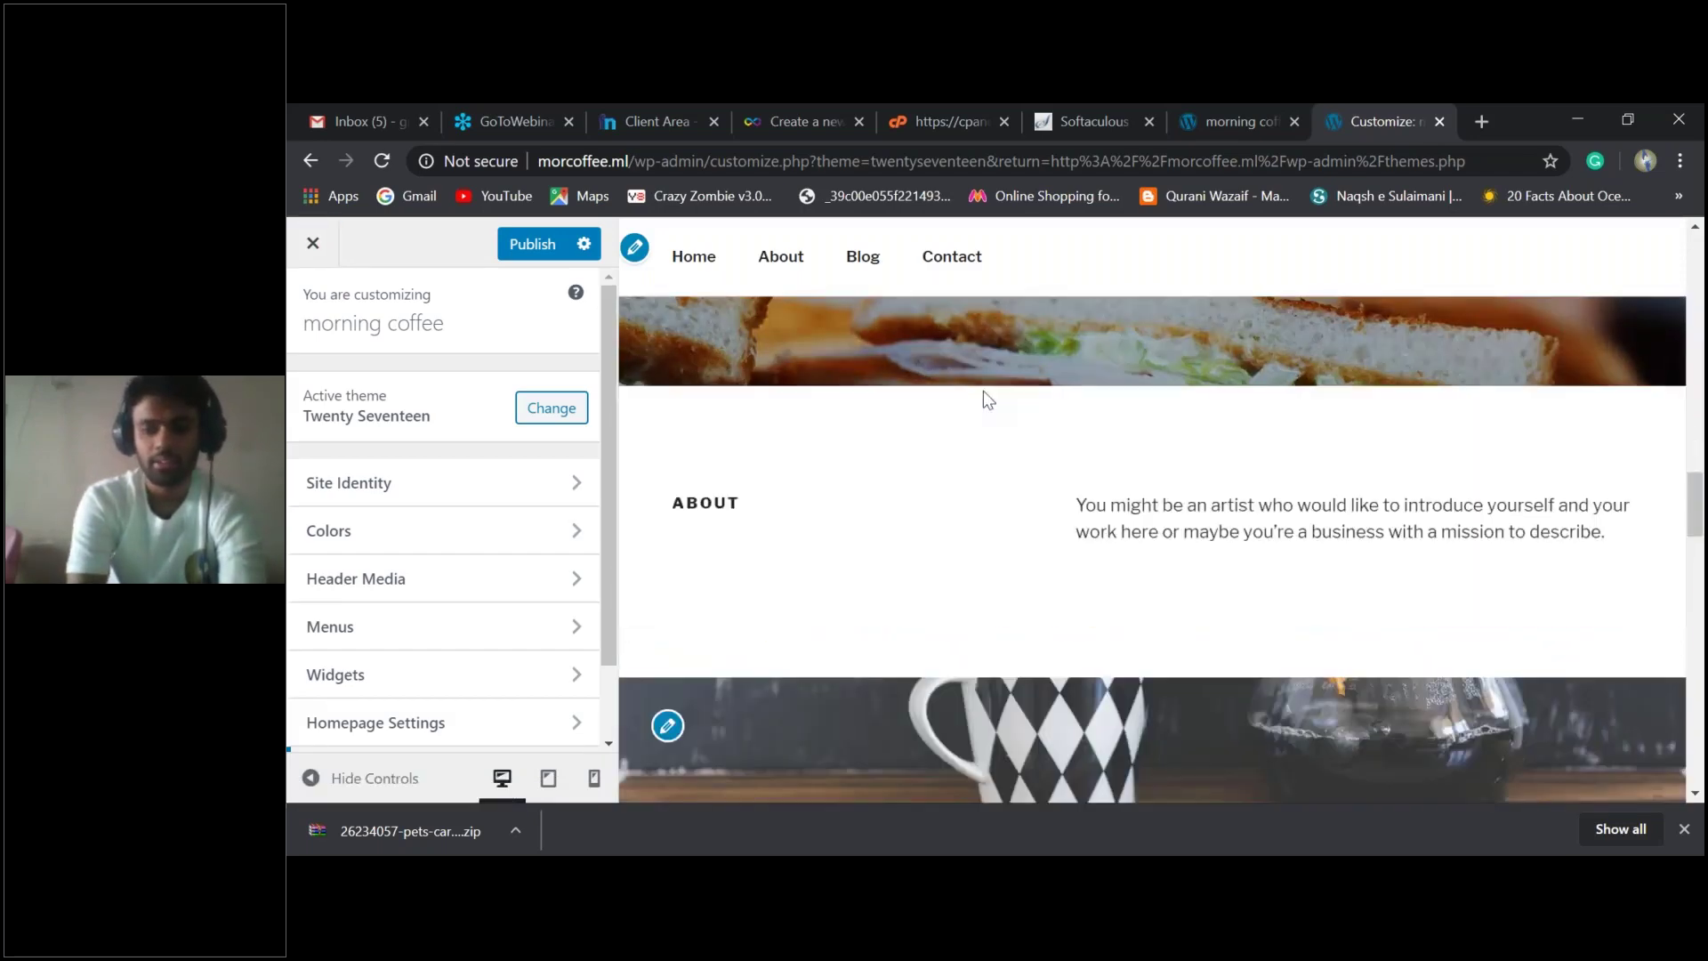
{"action": "scroll", "coordinate": [984, 391], "scroll_direction": "down", "scroll_amount": 3}
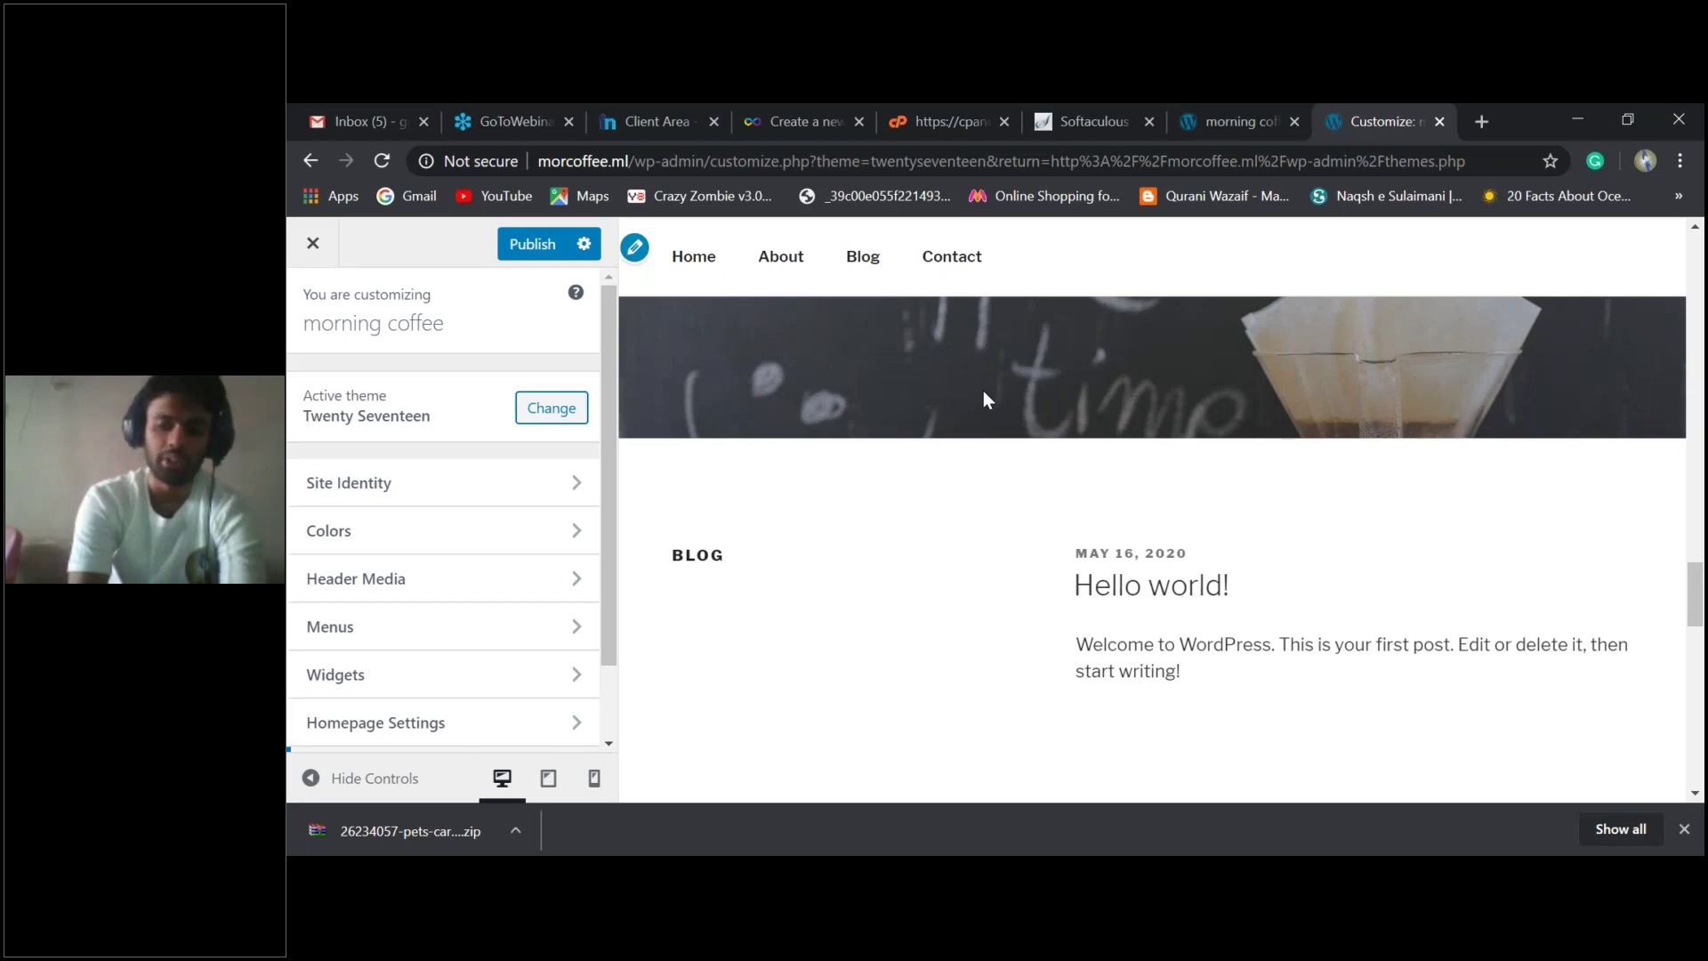
{"action": "scroll", "coordinate": [984, 392], "scroll_direction": "down", "scroll_amount": 4}
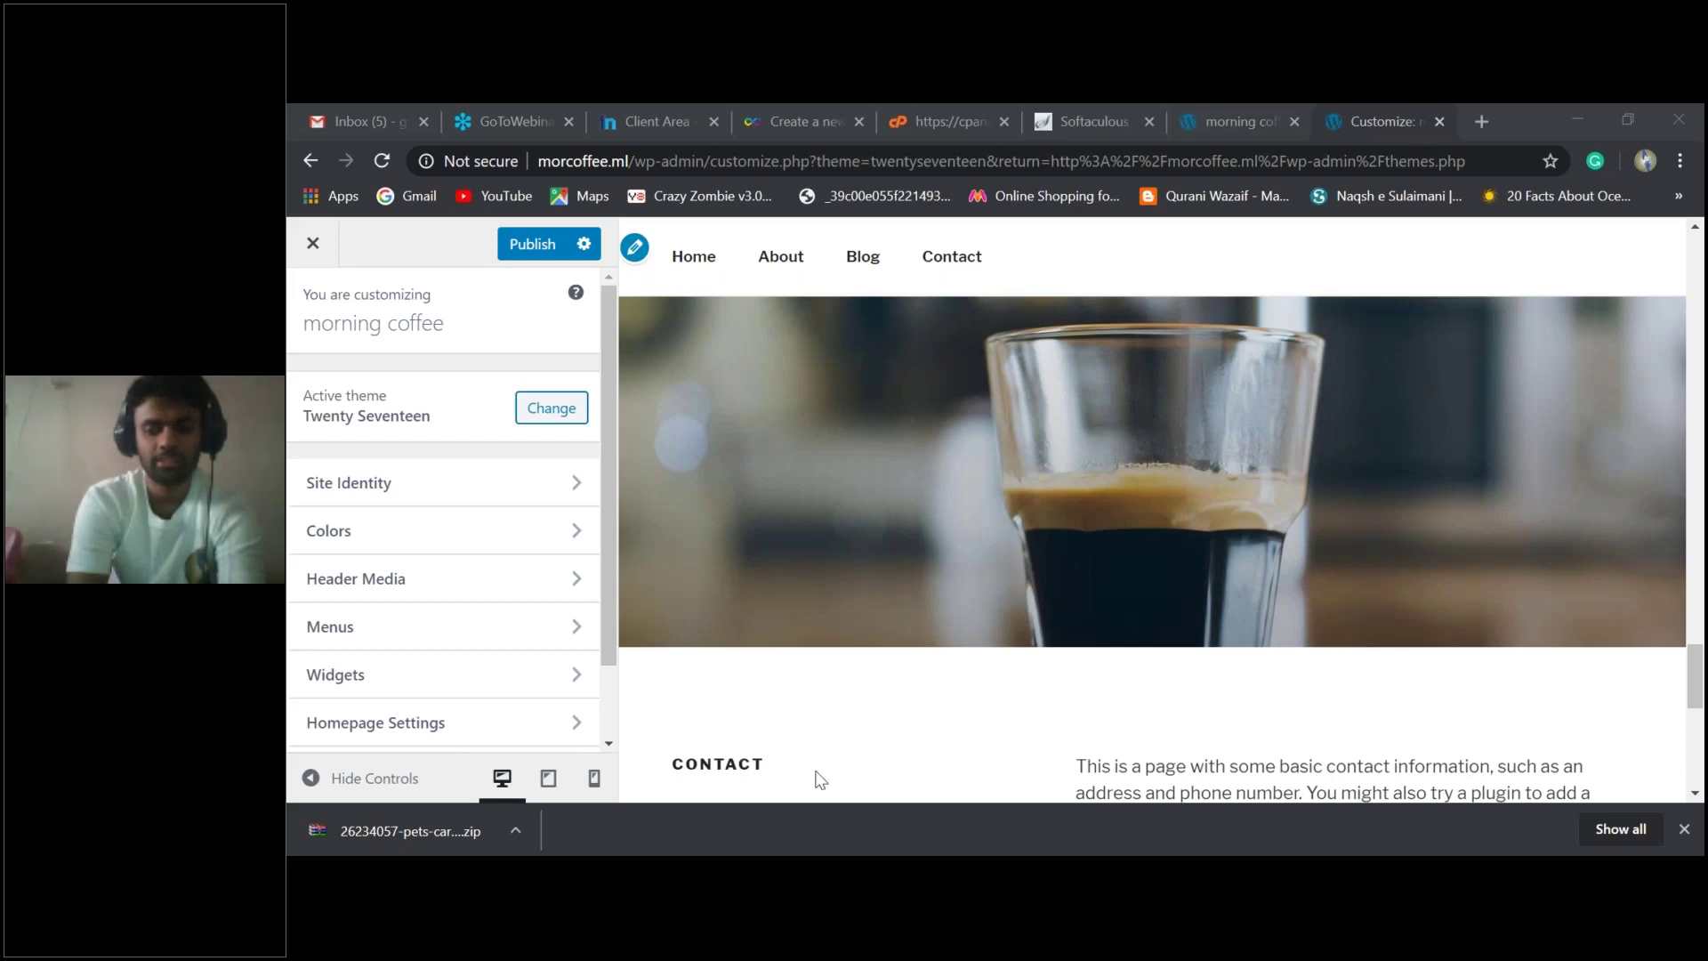
- Close the Customizer without publishing and confirm discarding the unsaved changes
{"action": "left_click", "coordinate": [1120, 827]}
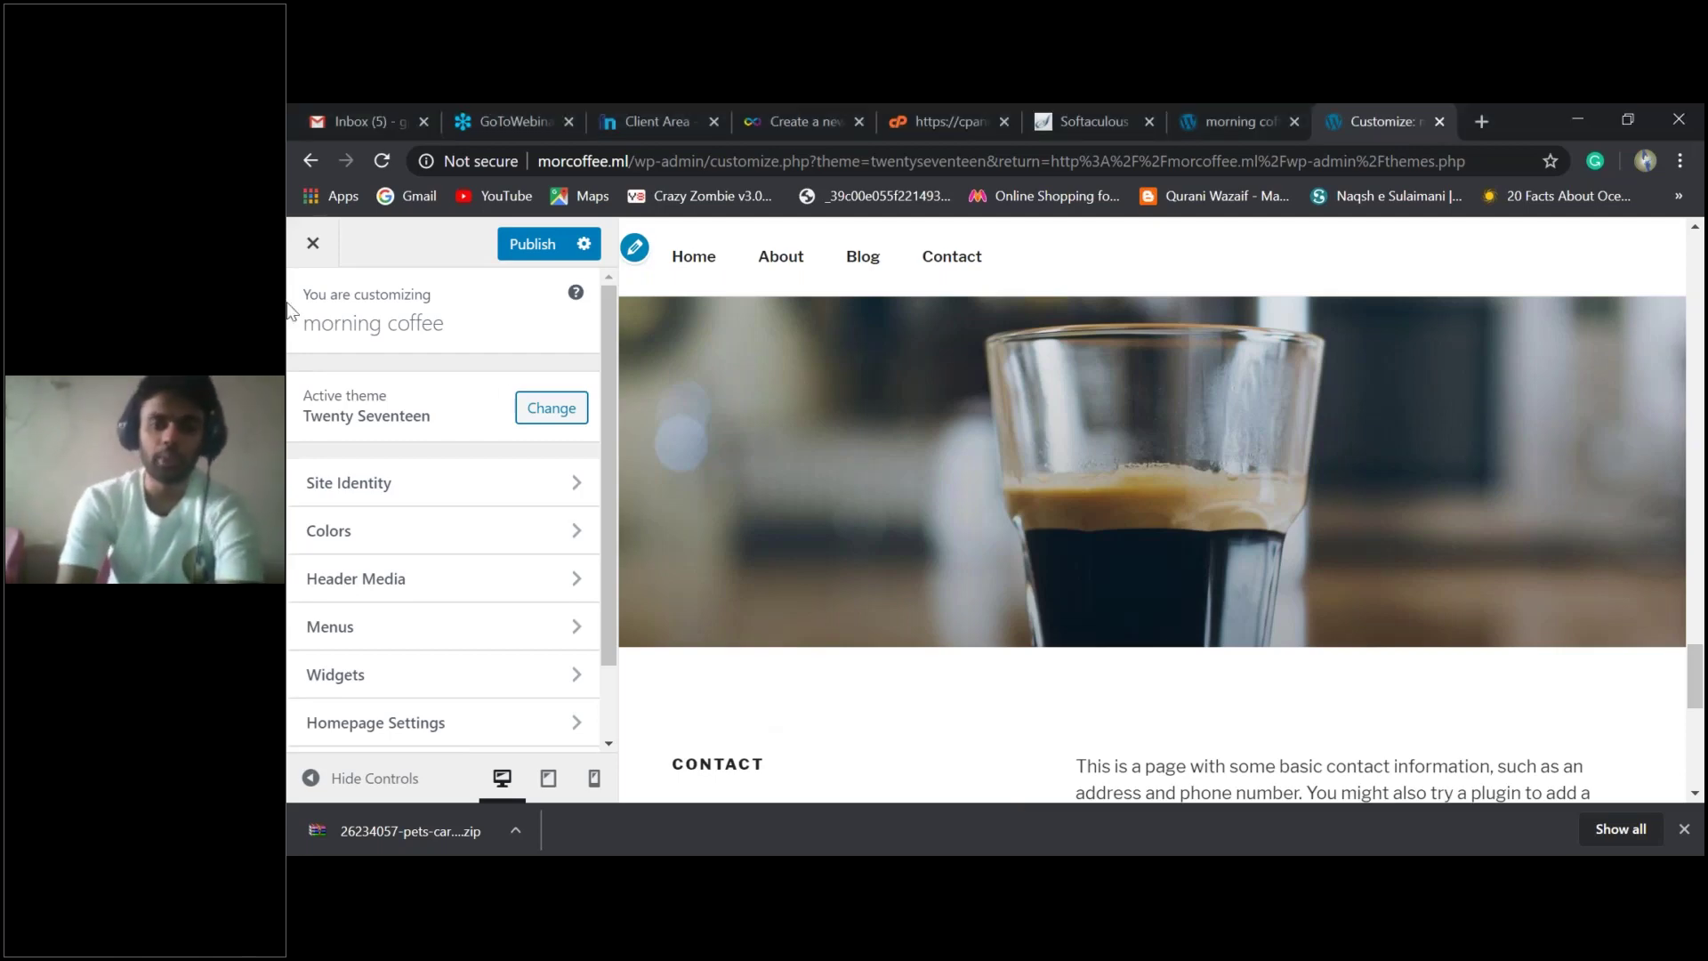
{"action": "left_click", "coordinate": [313, 243]}
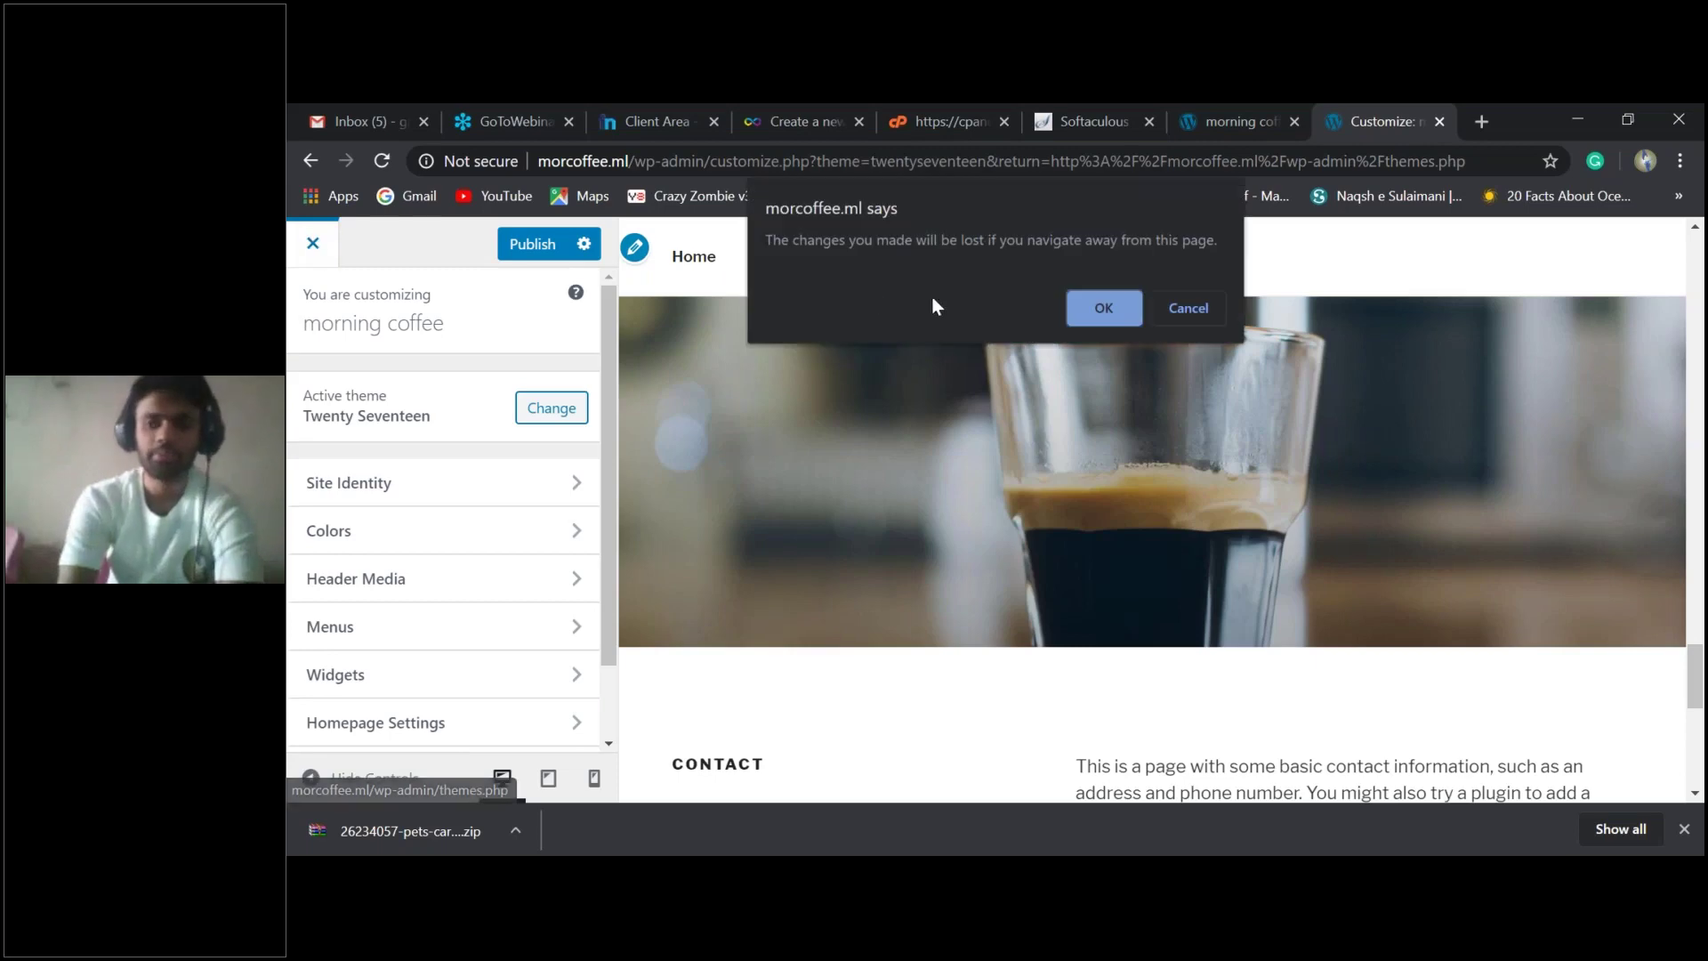
{"action": "left_click", "coordinate": [1094, 309]}
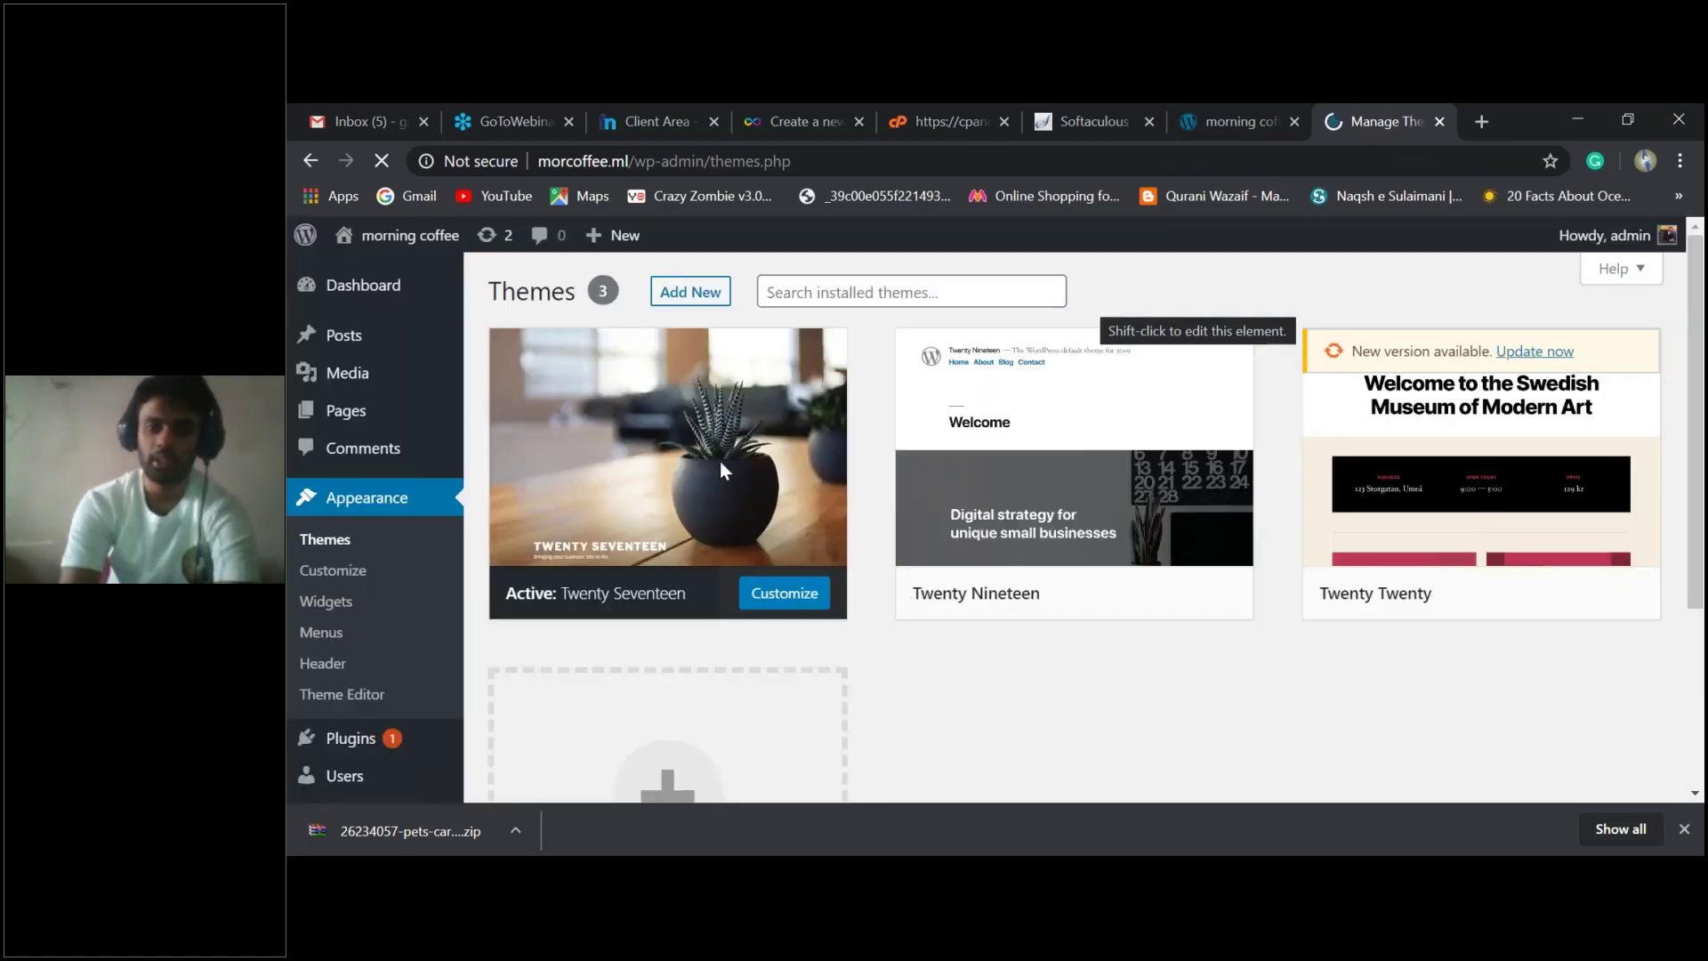
- Go to Pages > All Pages listing the Privacy Policy draft and Sample Page
{"action": "scroll", "coordinate": [721, 462], "scroll_direction": "down", "scroll_amount": 3}
{"action": "scroll", "coordinate": [719, 461], "scroll_direction": "up", "scroll_amount": 2}
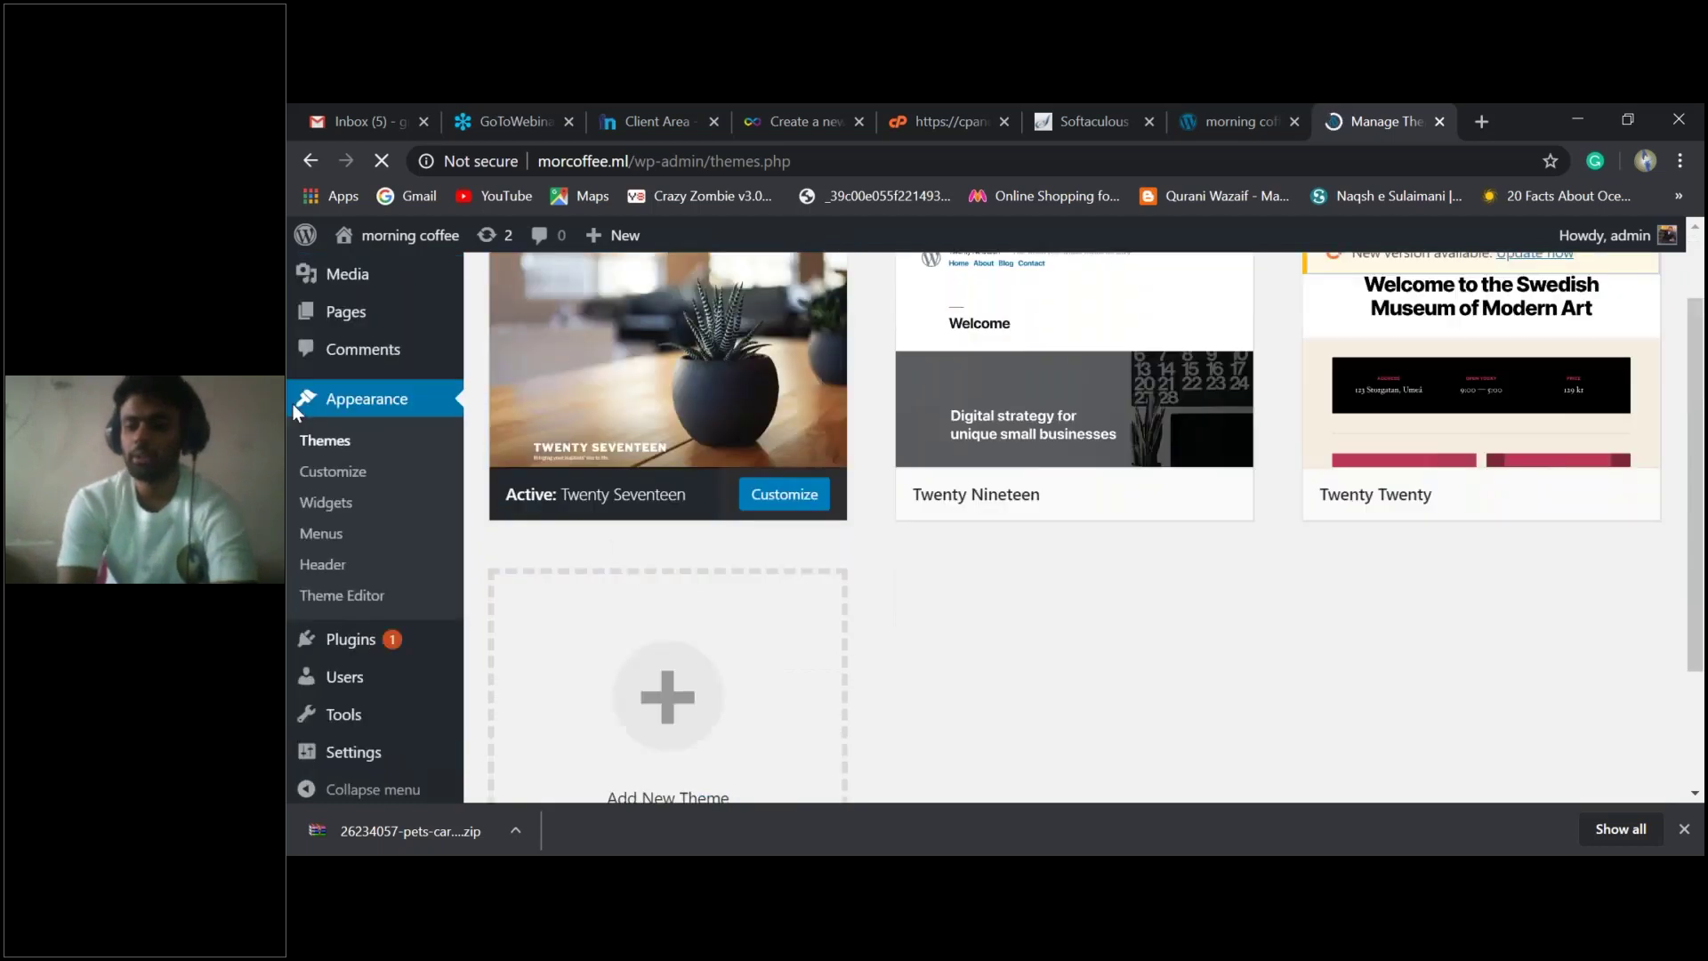
{"action": "scroll", "coordinate": [292, 404], "scroll_direction": "up", "scroll_amount": 1}
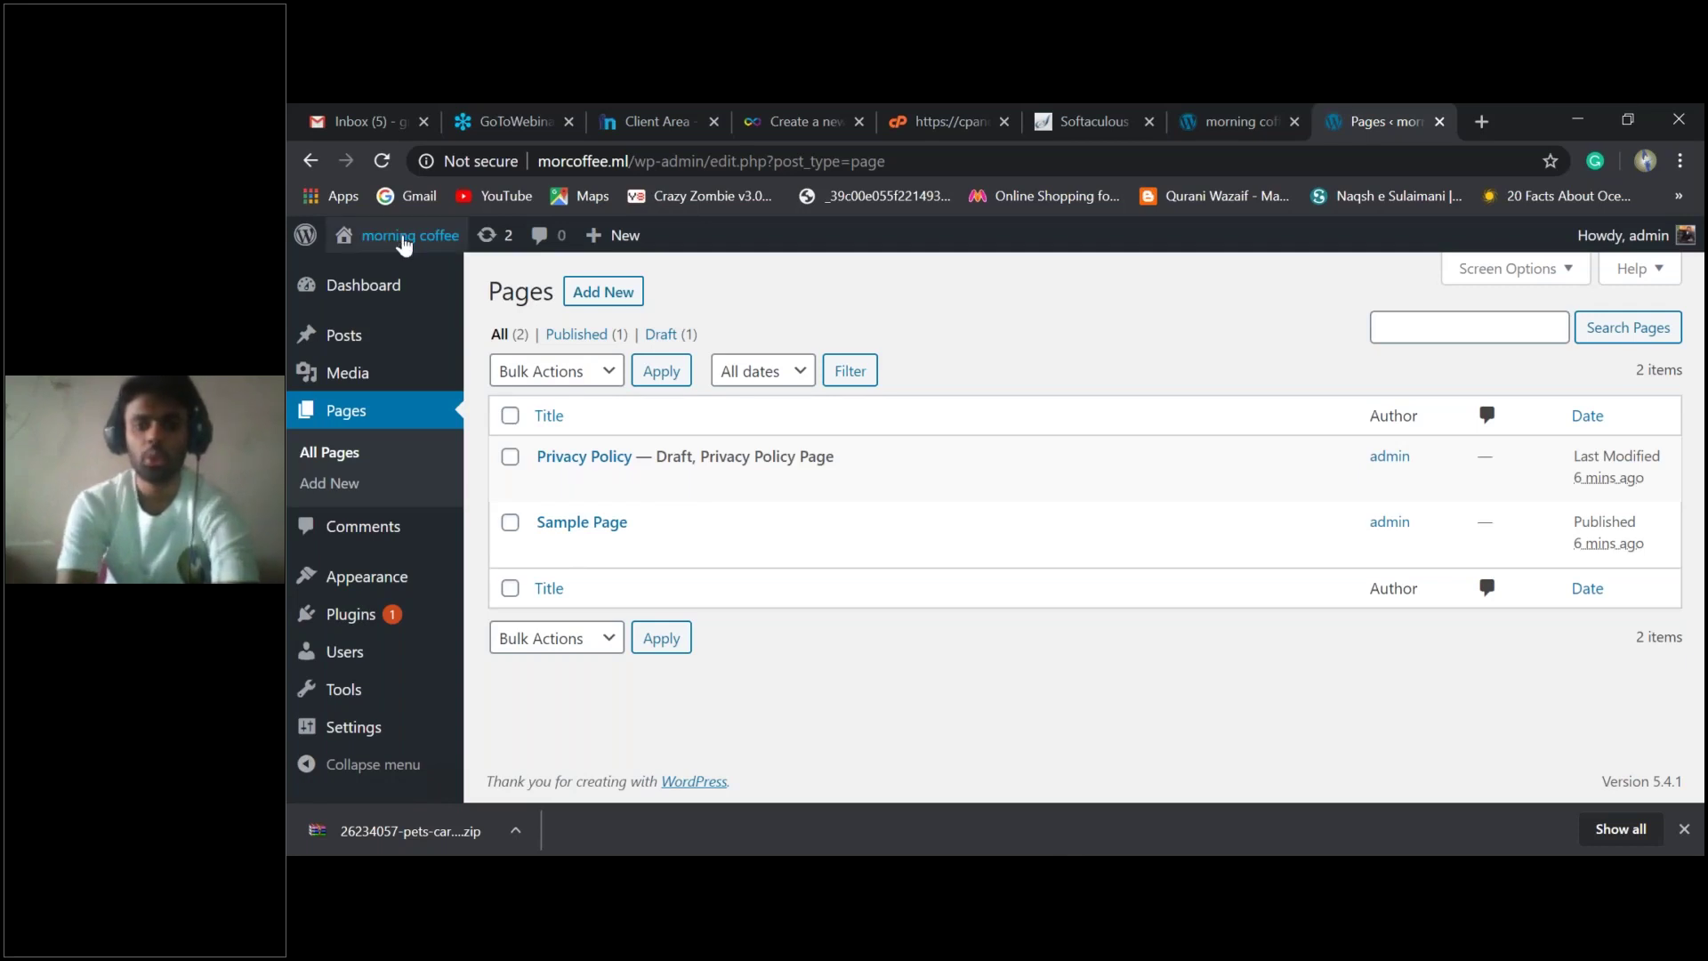
{"action": "mouse_move", "coordinate": [372, 271]}
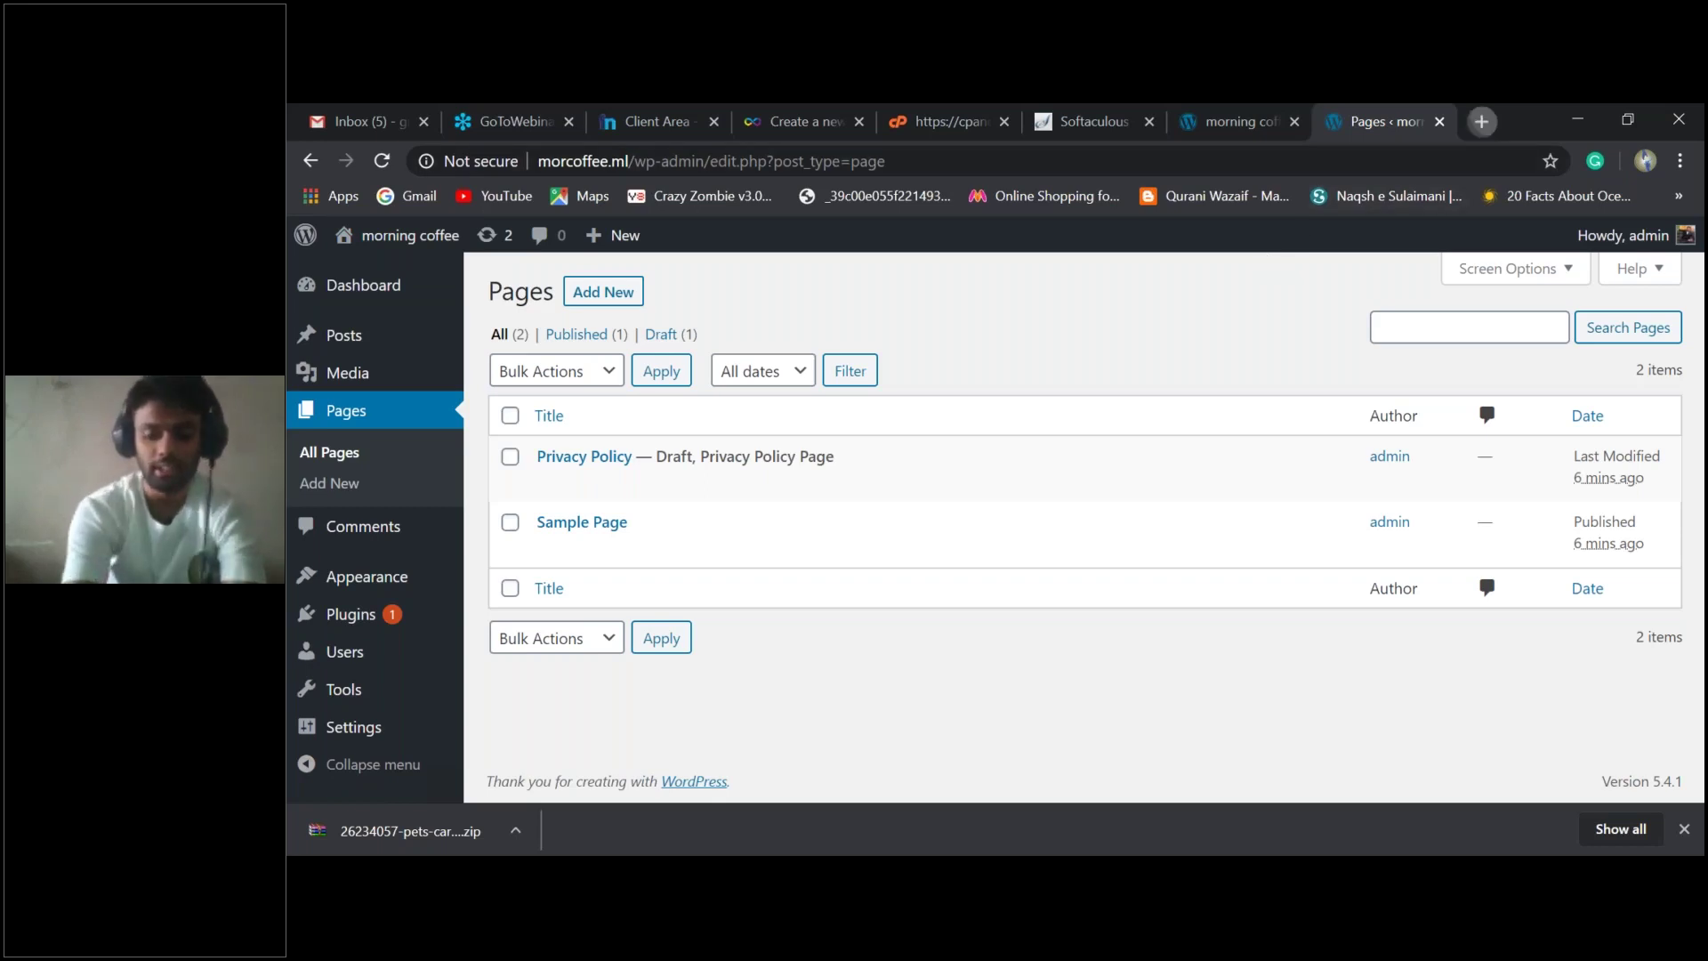
- Load the live site morcoffee.ml in a new browser tab
{"action": "left_click", "coordinate": [1482, 121]}
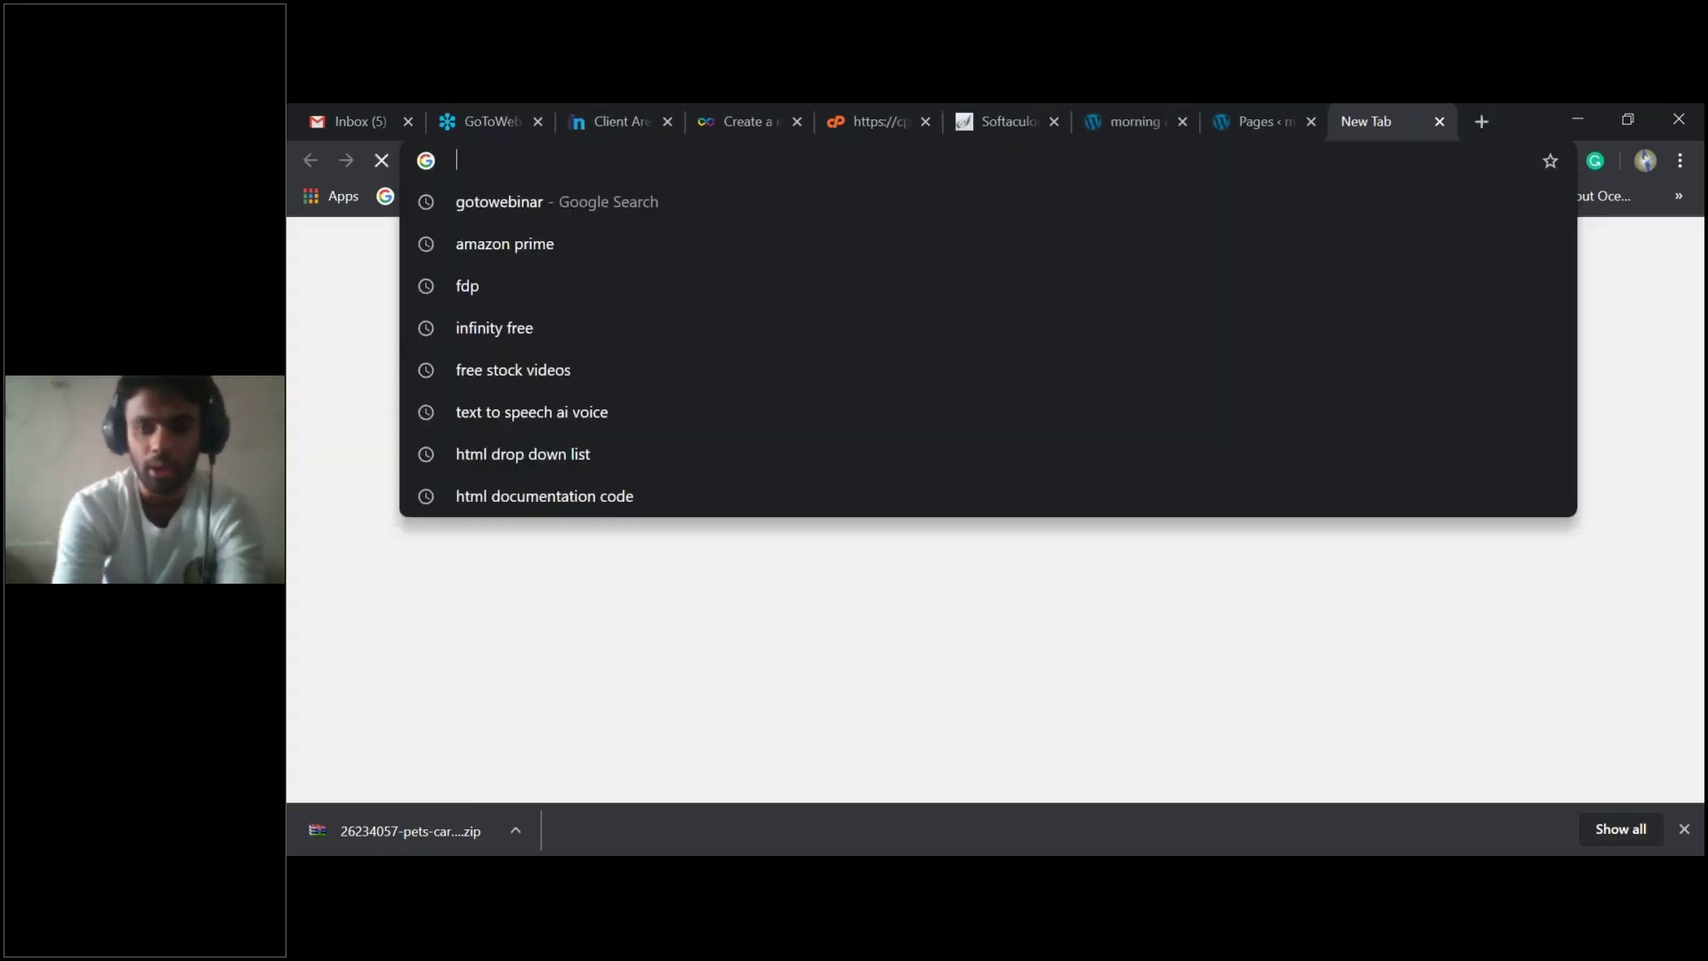
{"action": "type", "text": "morcoffee.ml/wp-admin/themes.php"}
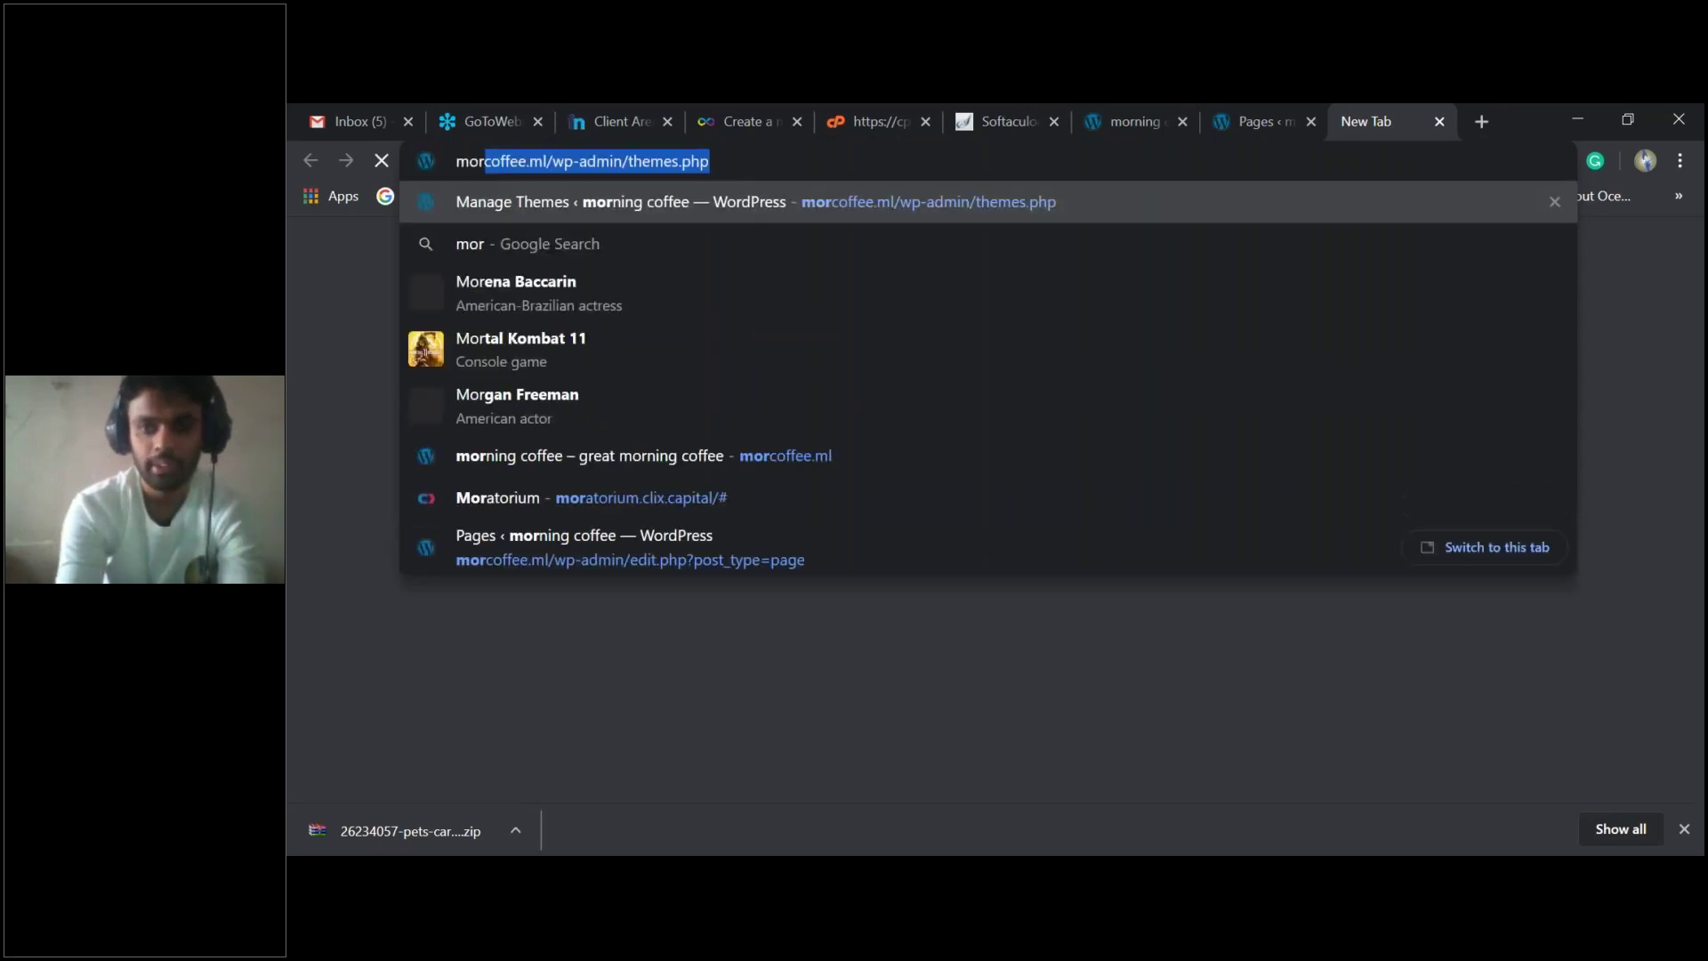
{"action": "key", "text": "End"}
{"action": "key", "text": "BackSpace"}
{"action": "key", "text": "BackSpace"}
{"action": "key", "text": "BackSpace"}
{"action": "key", "text": "BackSpace"}
{"action": "key", "text": "BackSpace"}
{"action": "key", "text": "BackSpace"}
{"action": "key", "text": "BackSpace"}
{"action": "key", "text": "BackSpace"}
{"action": "key", "text": "BackSpace"}
{"action": "key", "text": "BackSpace"}
{"action": "key", "text": "BackSpace"}
{"action": "key", "text": "BackSpace"}
{"action": "key", "text": "BackSpace"}
{"action": "key", "text": "BackSpace"}
{"action": "key", "text": "BackSpace"}
{"action": "key", "text": "BackSpace"}
{"action": "key", "text": "BackSpace"}
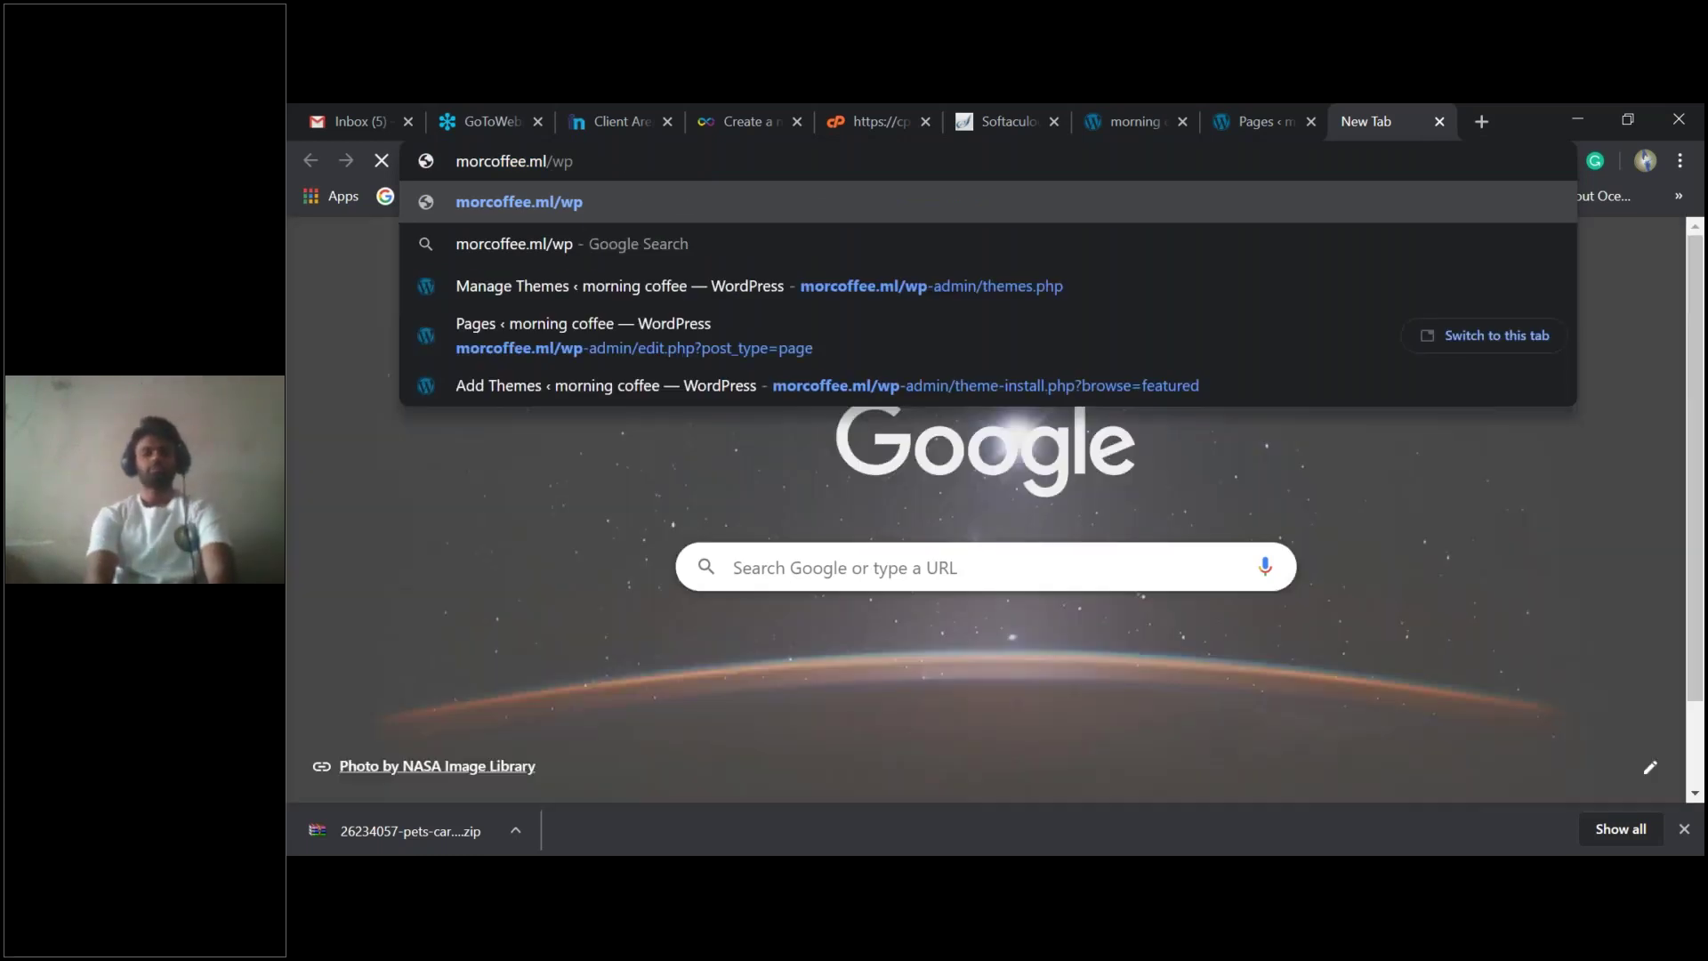
{"action": "key", "text": "BackSpace"}
{"action": "key", "text": "BackSpace"}
{"action": "key", "text": "BackSpace"}
{"action": "key", "text": "Return"}
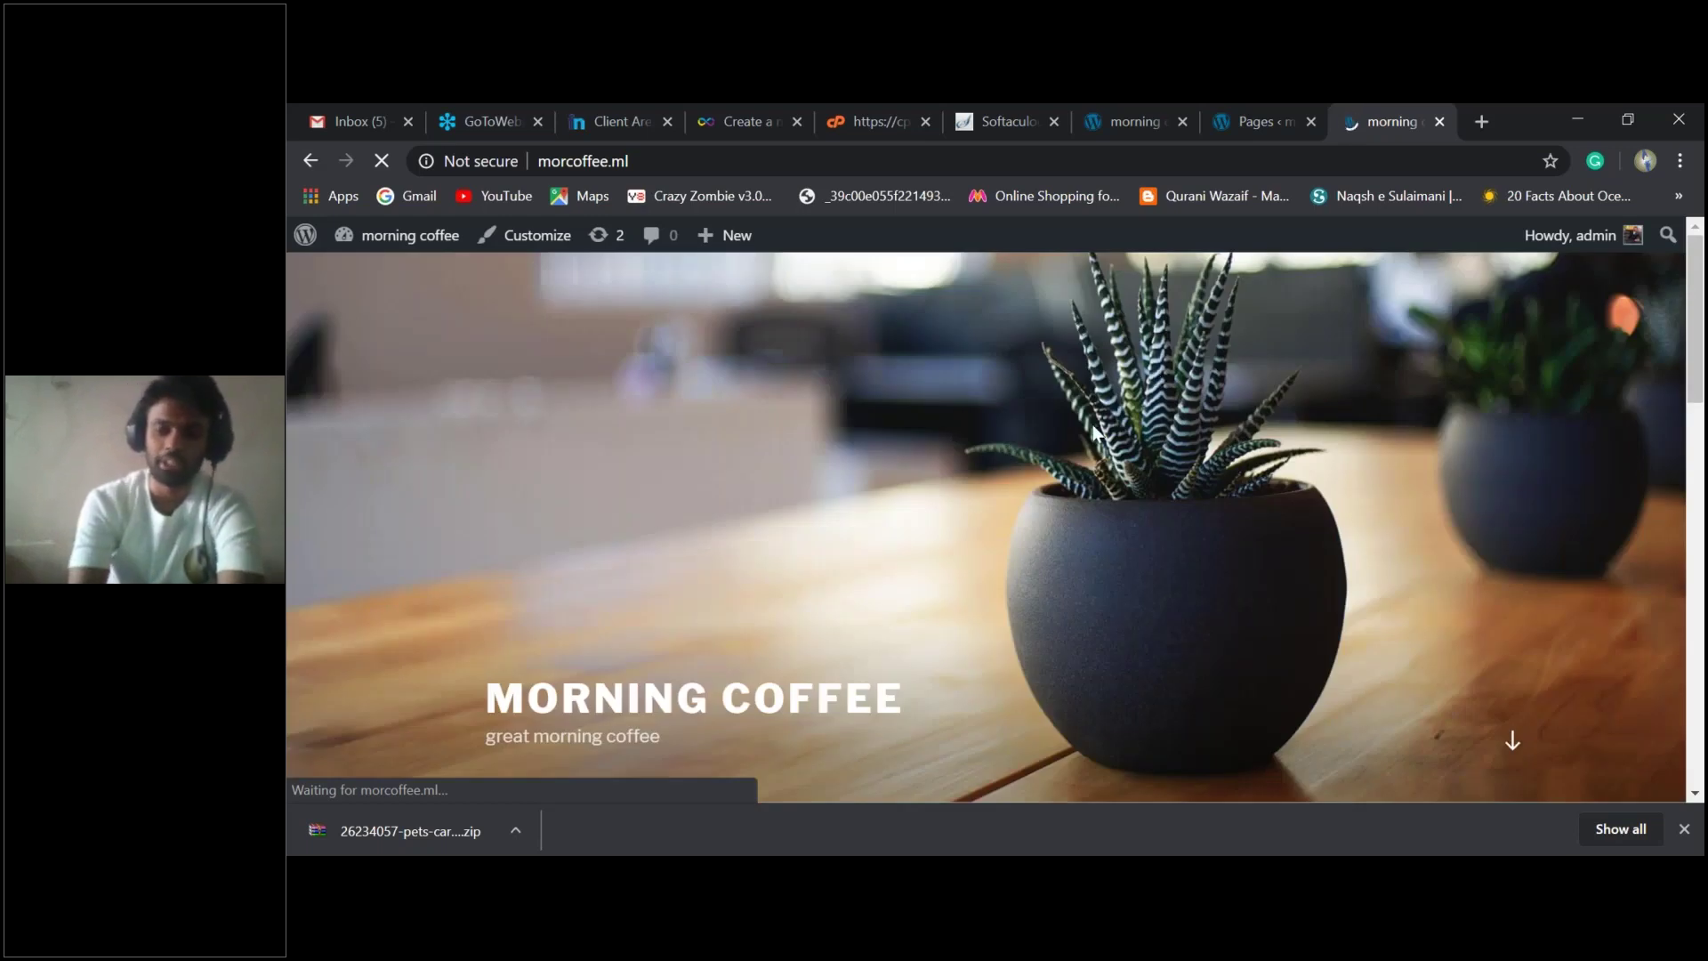
- Scroll the MORNING COFFEE front page past the Hello world! post and back
{"action": "scroll", "coordinate": [1095, 432], "scroll_direction": "down", "scroll_amount": 4}
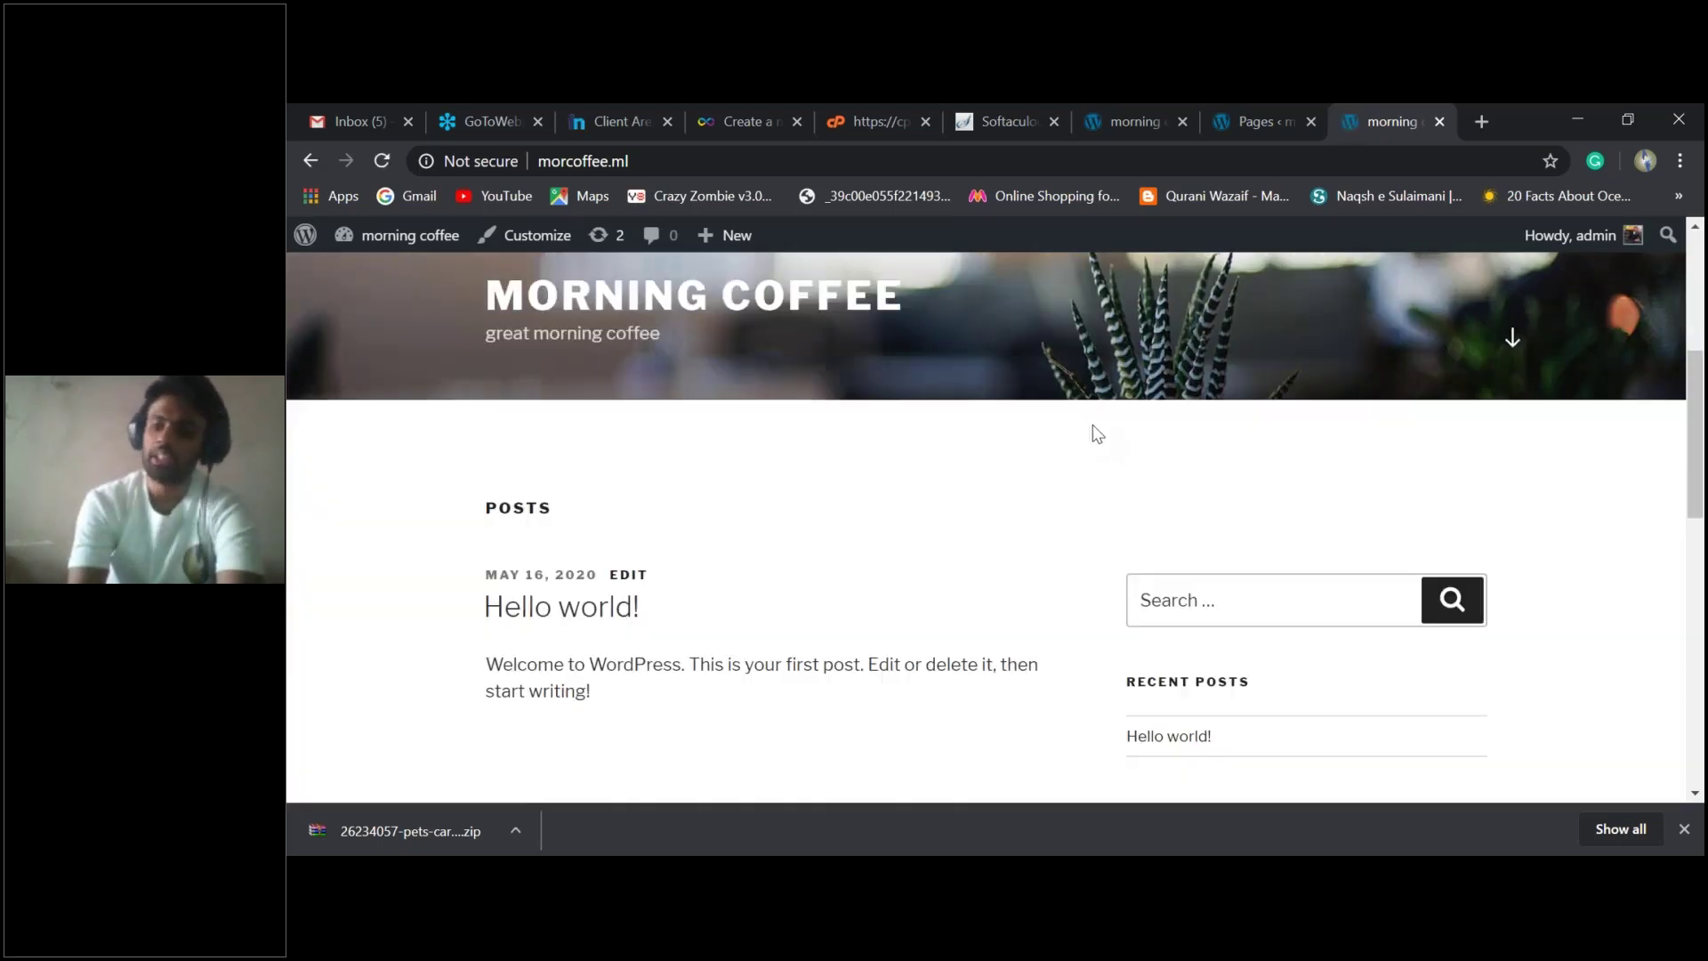
{"action": "scroll", "coordinate": [781, 471], "scroll_direction": "up", "scroll_amount": 1}
{"action": "scroll", "coordinate": [780, 471], "scroll_direction": "down", "scroll_amount": 10}
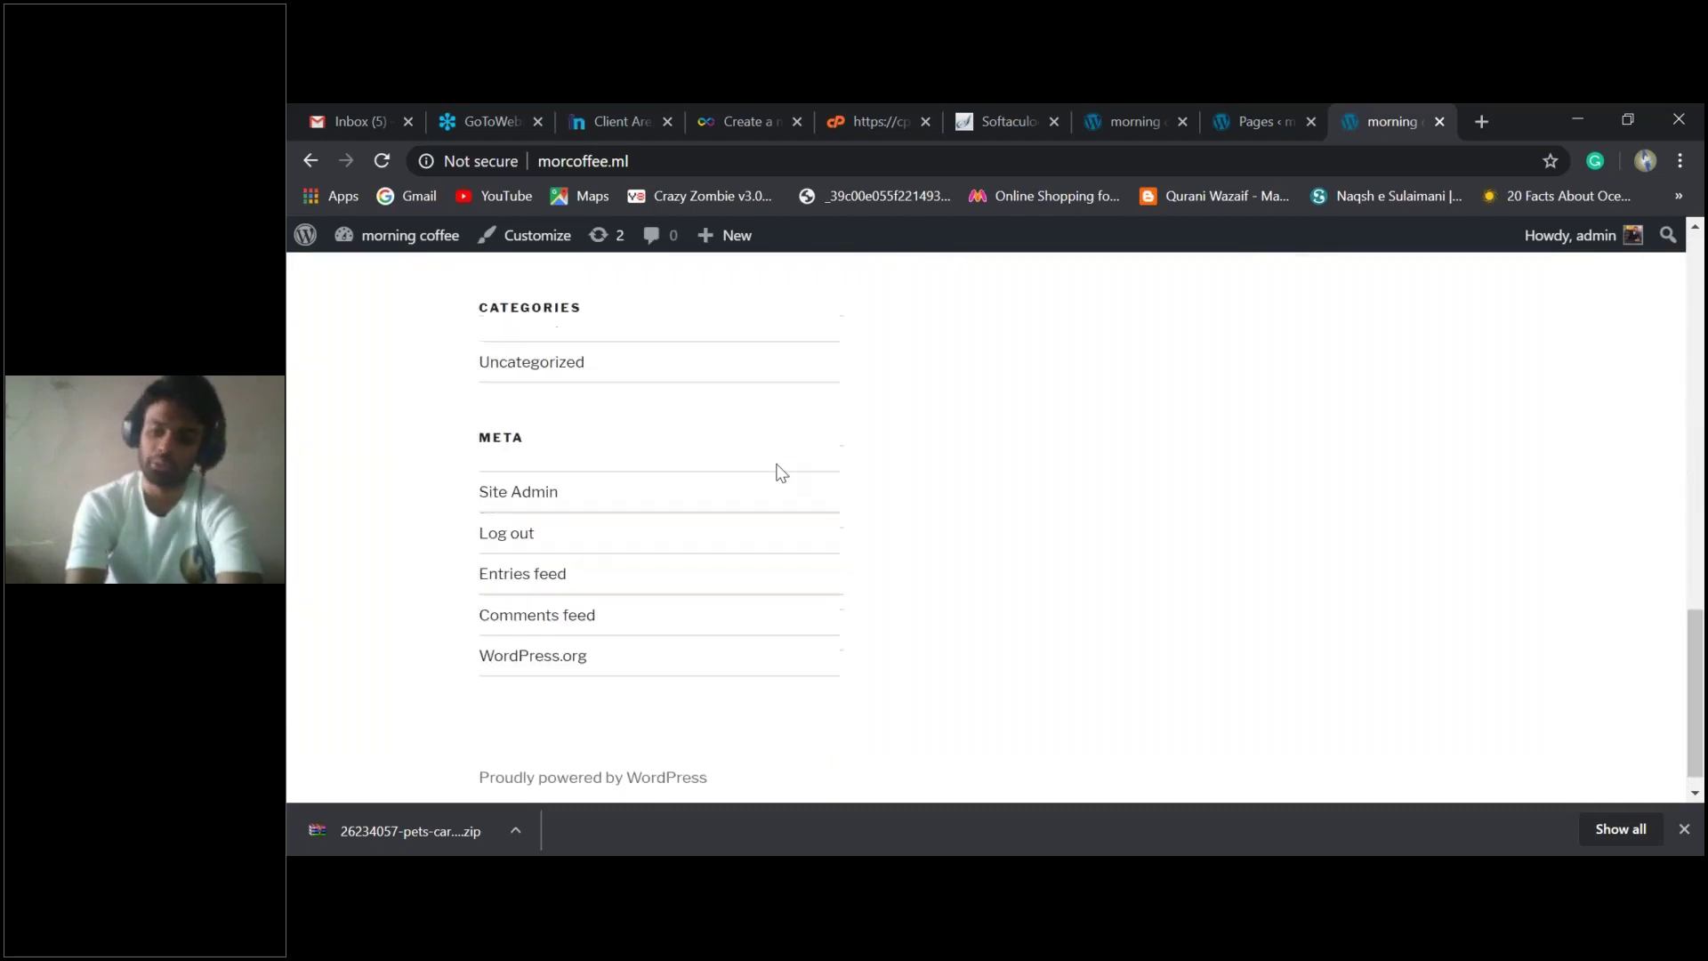
{"action": "scroll", "coordinate": [781, 471], "scroll_direction": "up", "scroll_amount": 1}
{"action": "scroll", "coordinate": [780, 472], "scroll_direction": "up", "scroll_amount": 12}
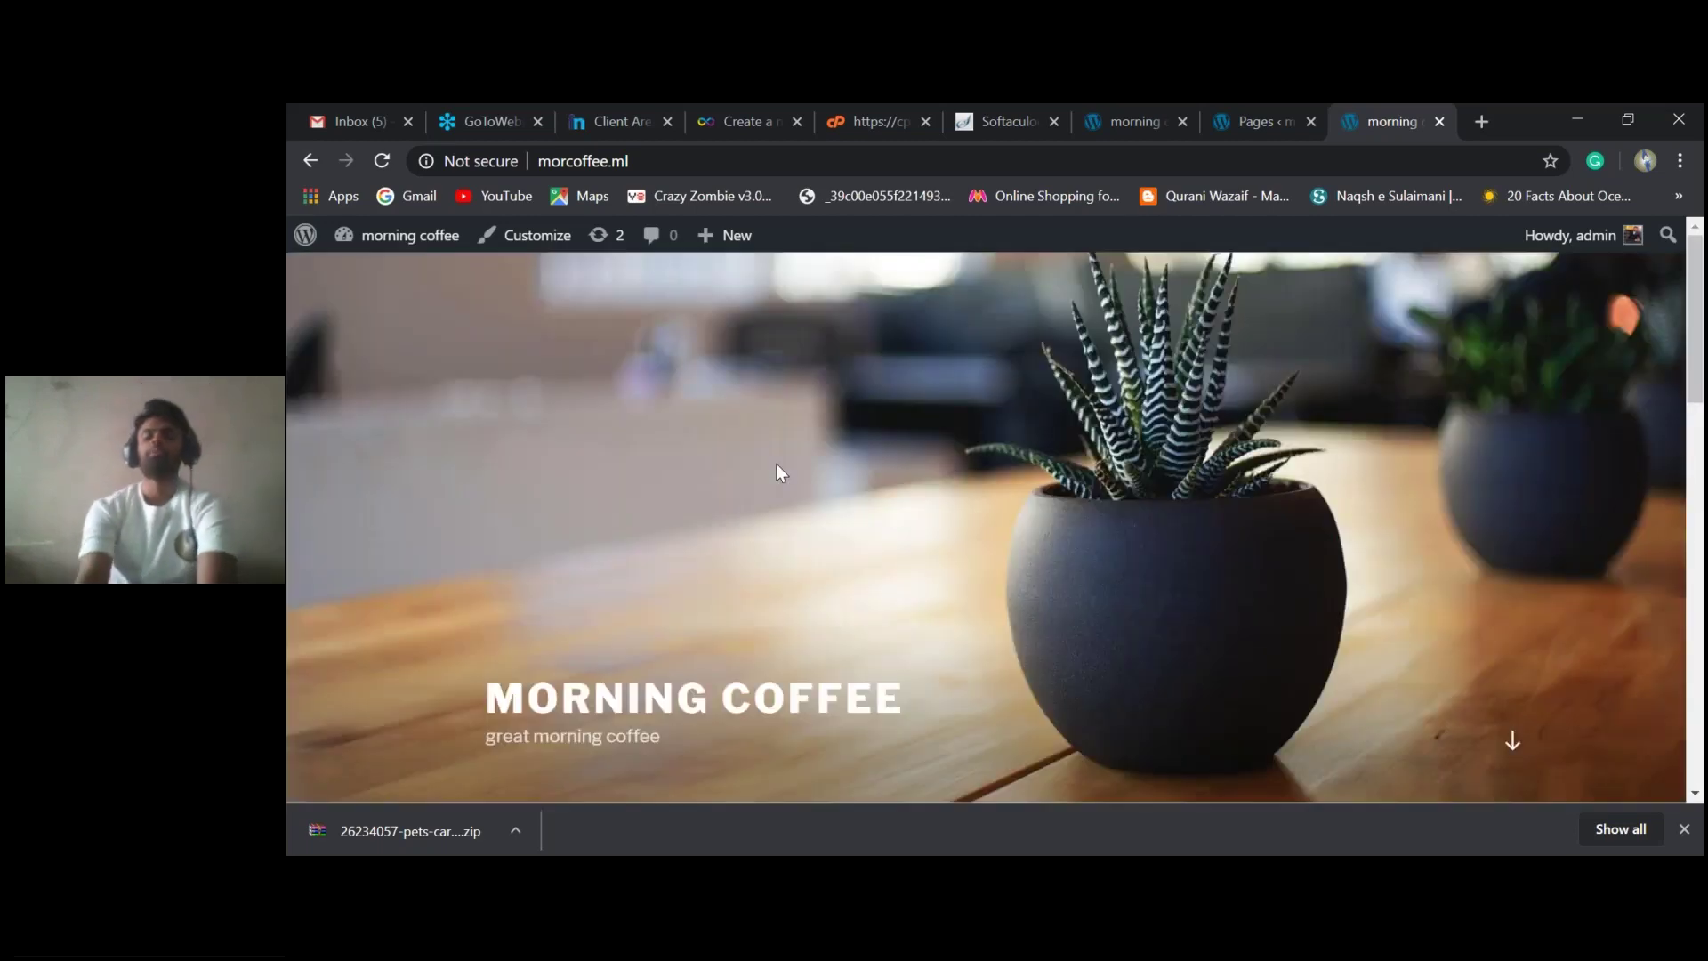